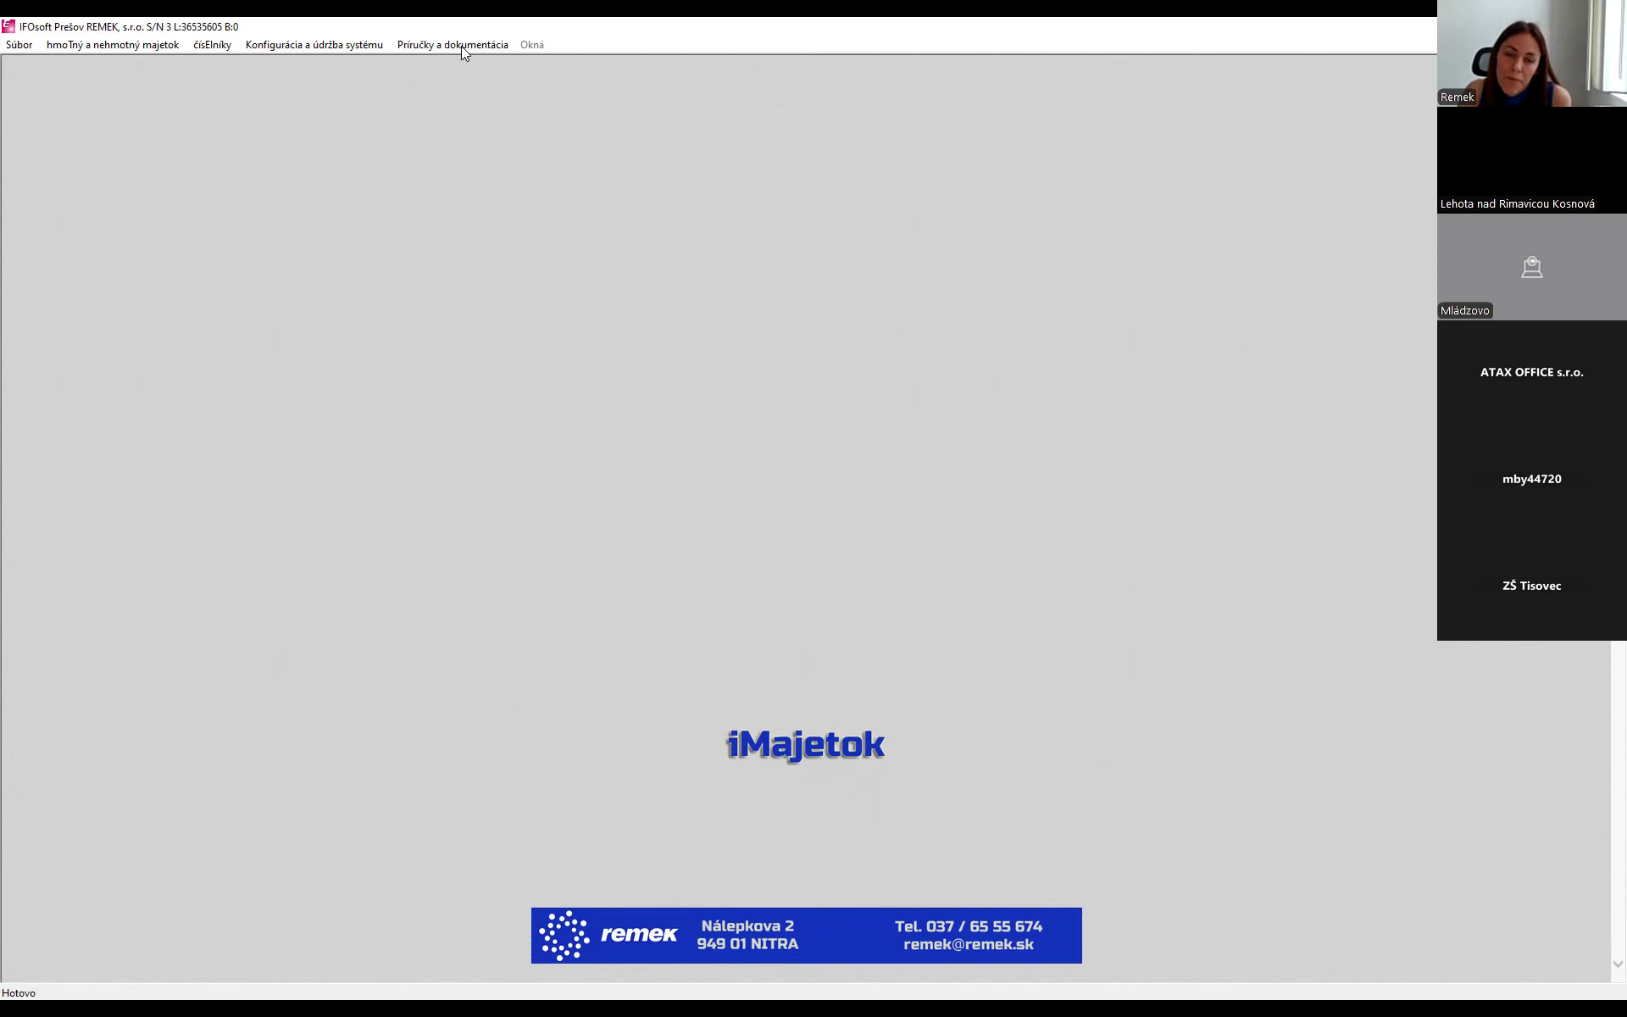
# - Look through the list of manuals and documentation, pointing out PR_Majetok.pdf and the EA2501 service pack files, and close the list
pyautogui.click(490, 44)
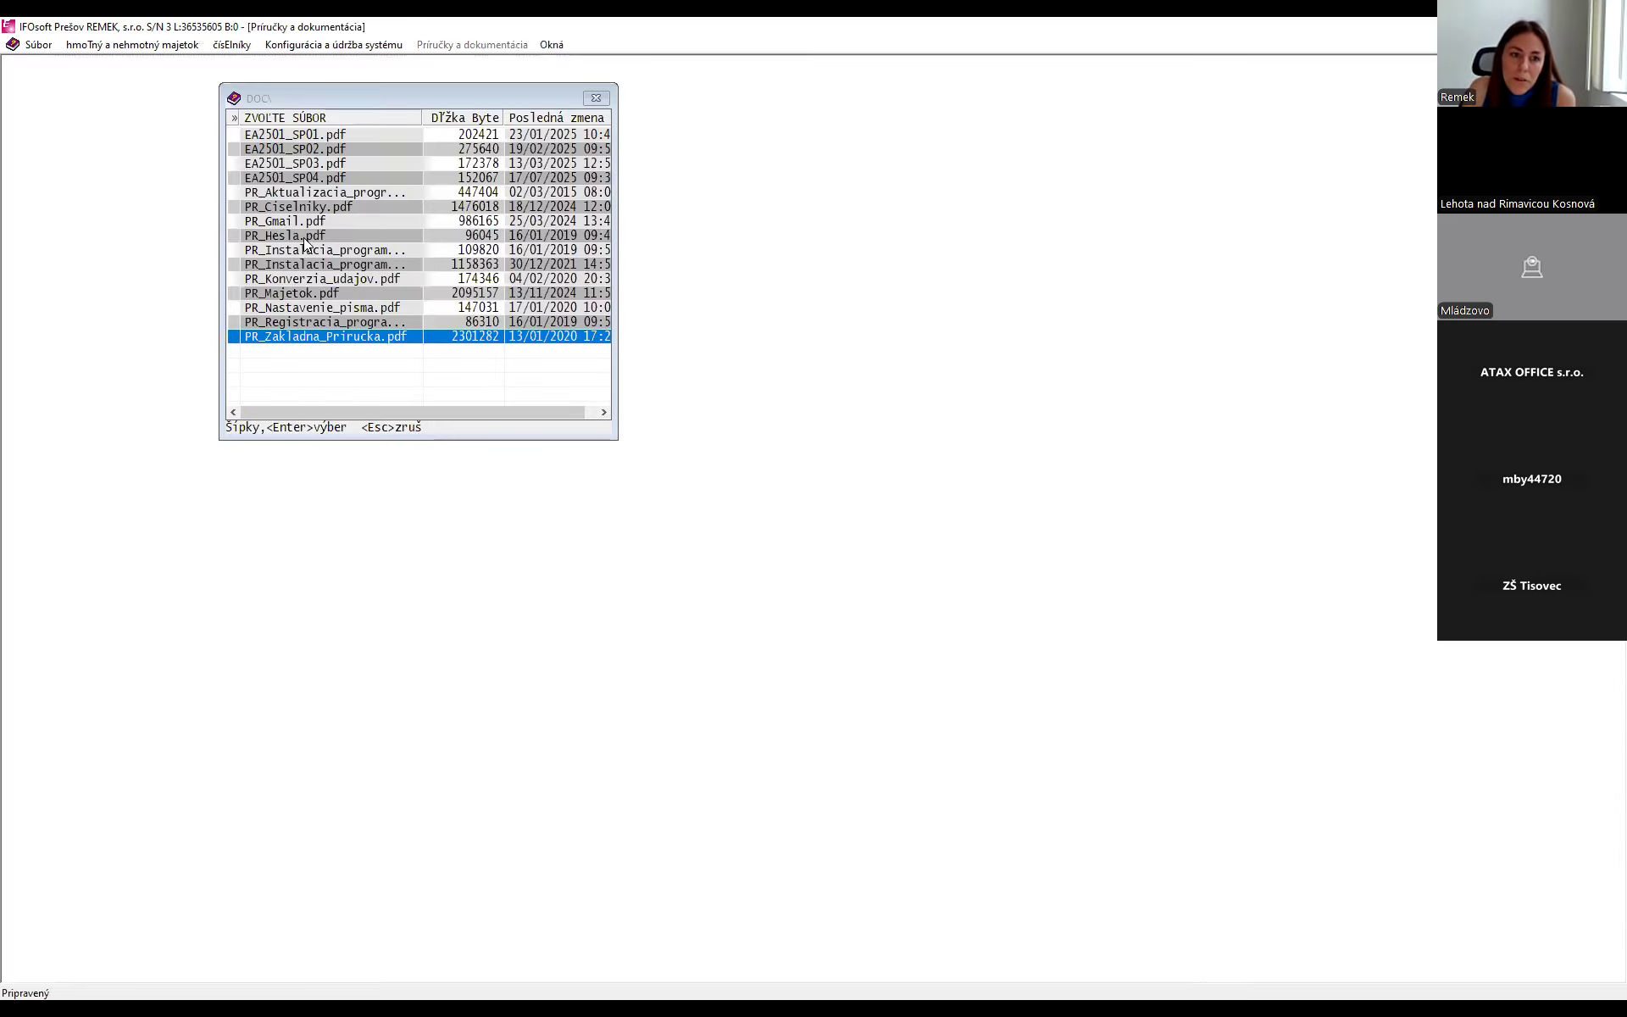
pyautogui.click(313, 297)
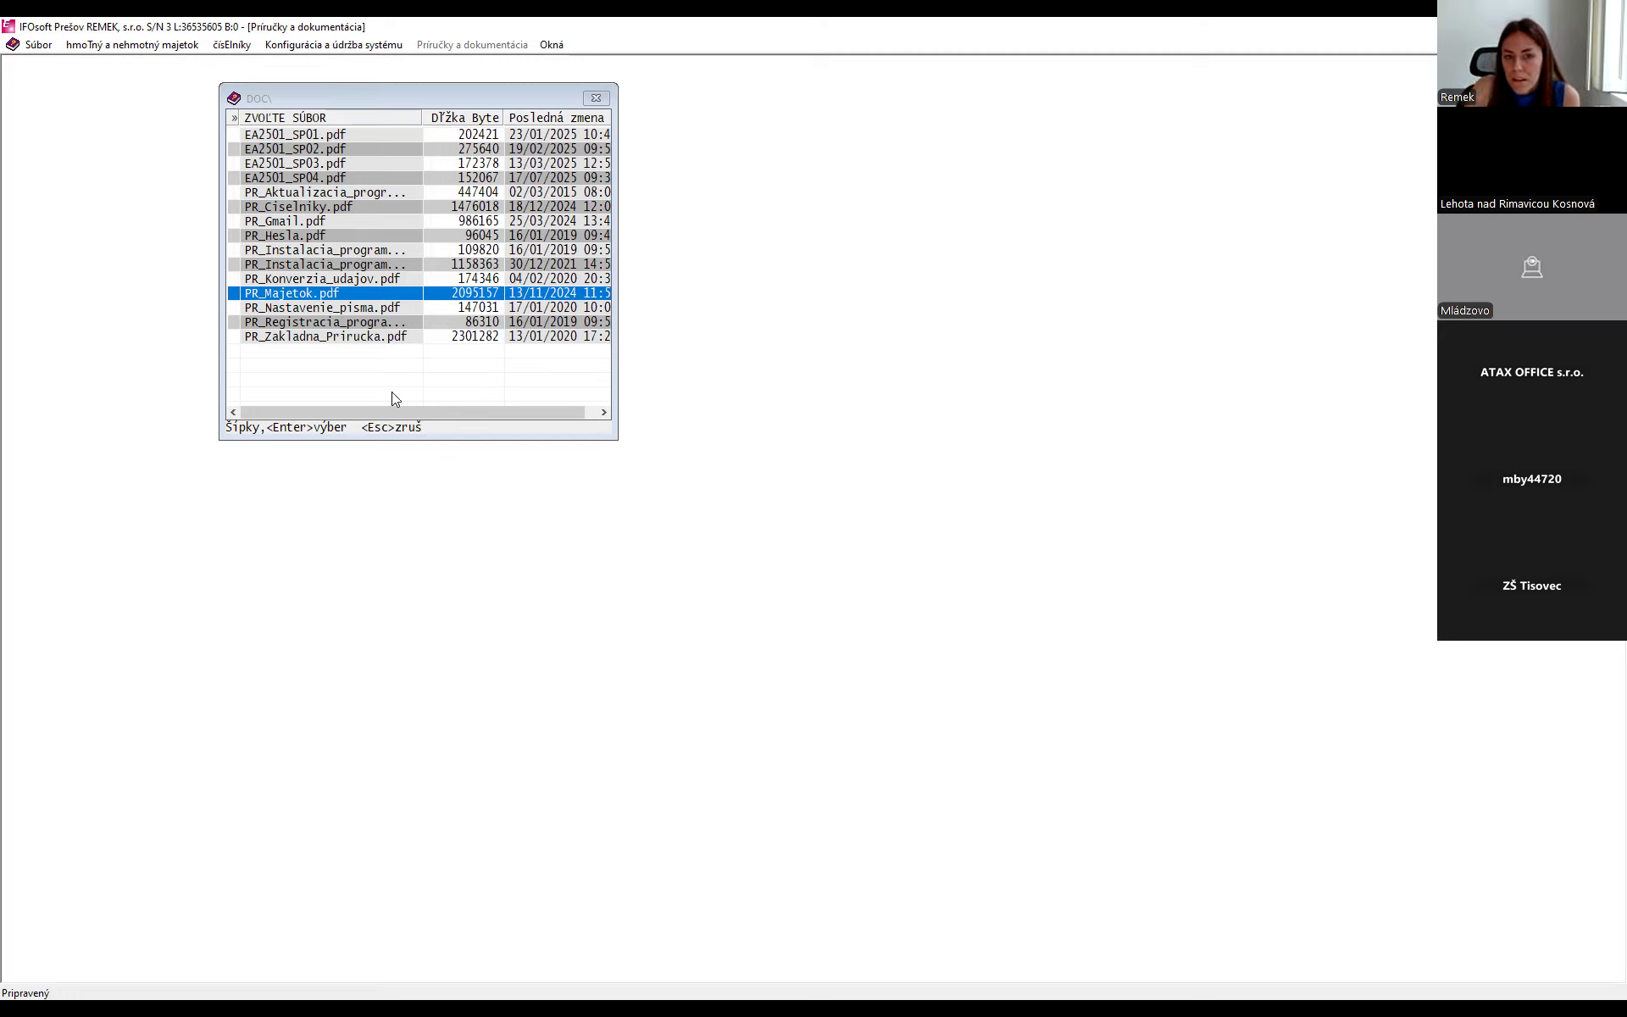
pyautogui.click(592, 98)
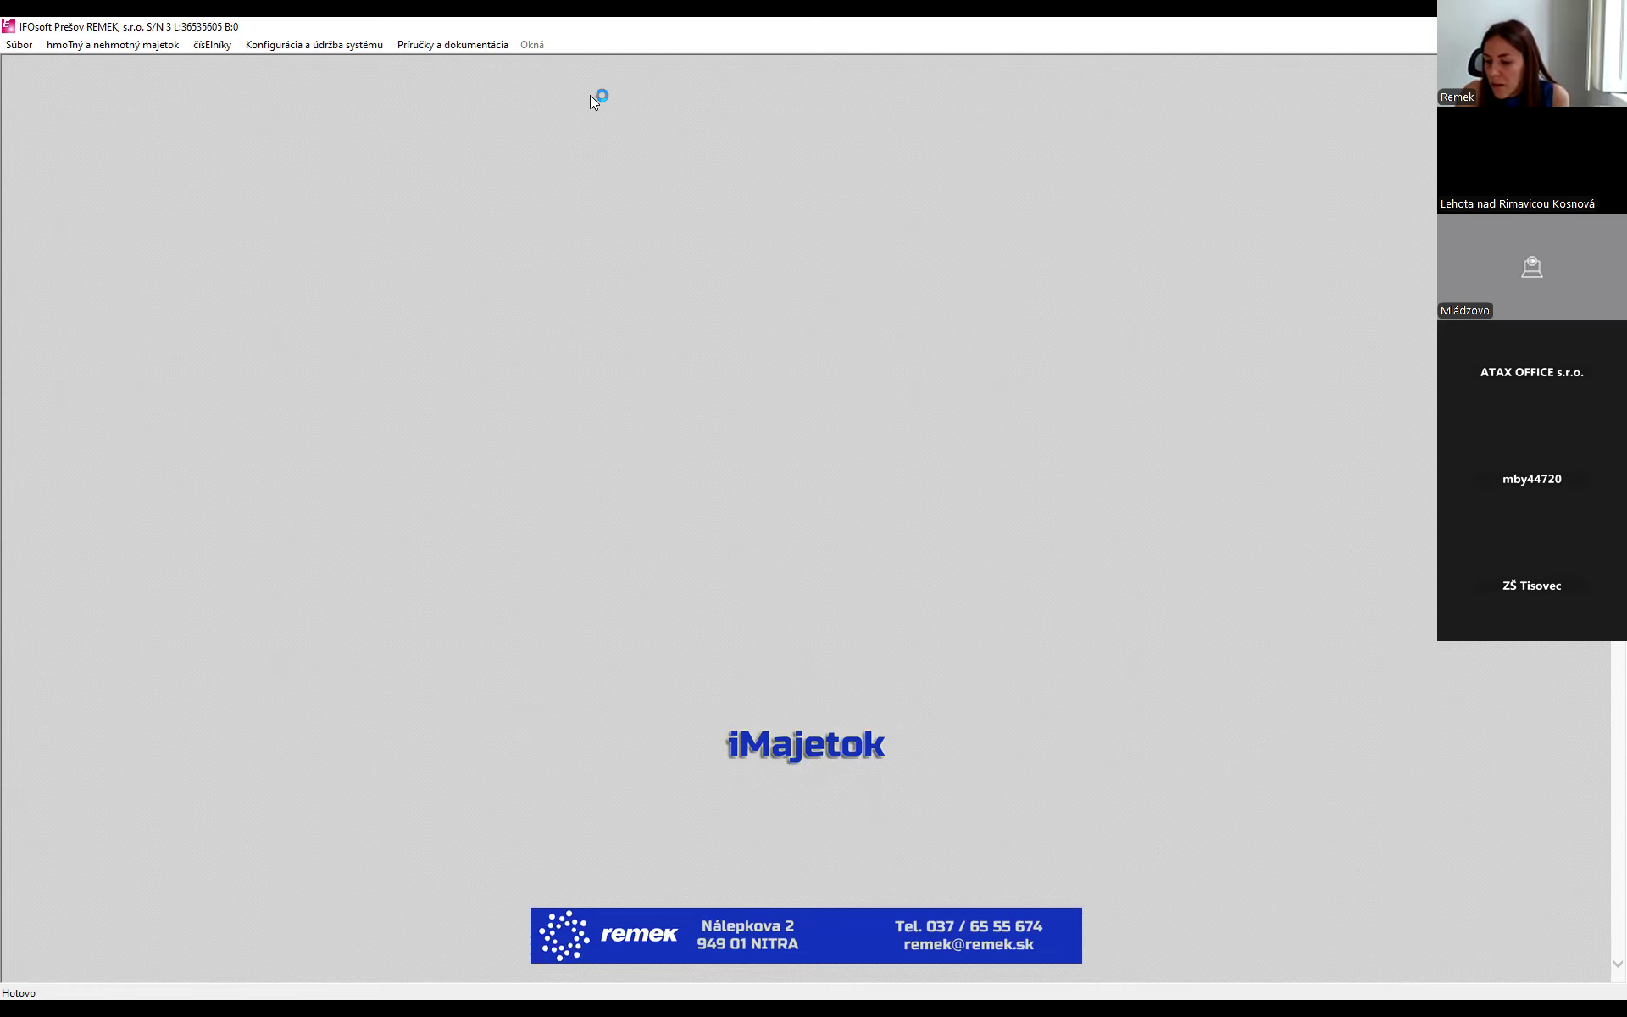
pyautogui.click(472, 46)
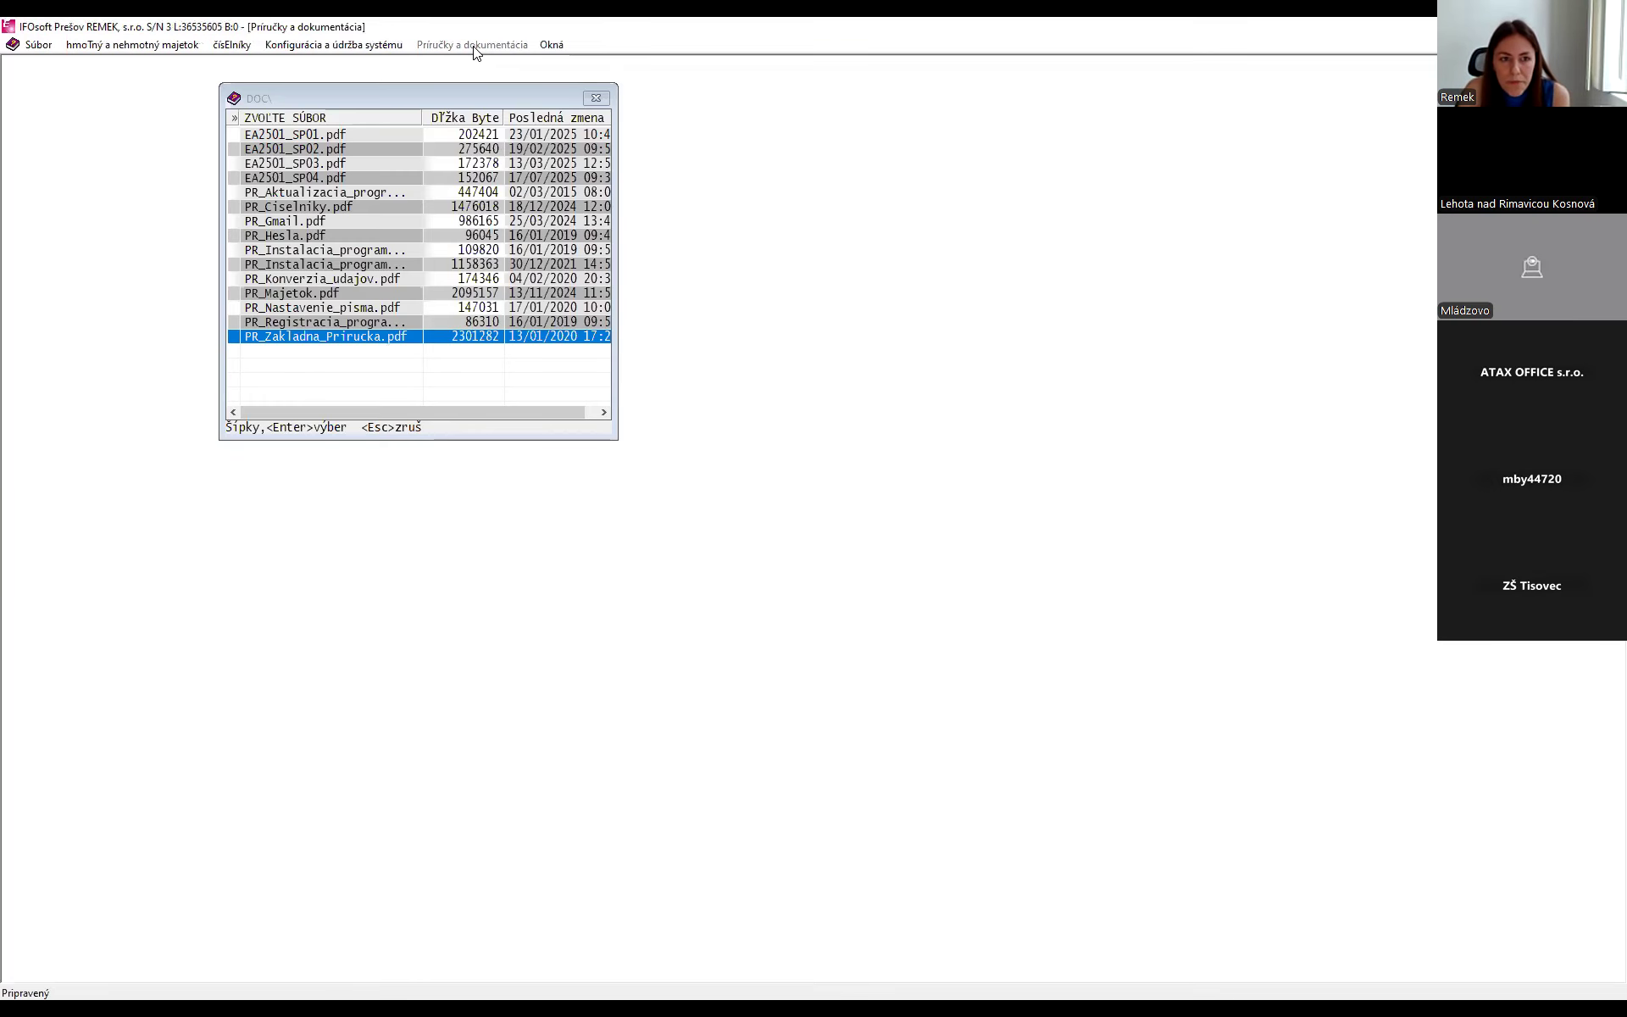
pyautogui.press('Home')
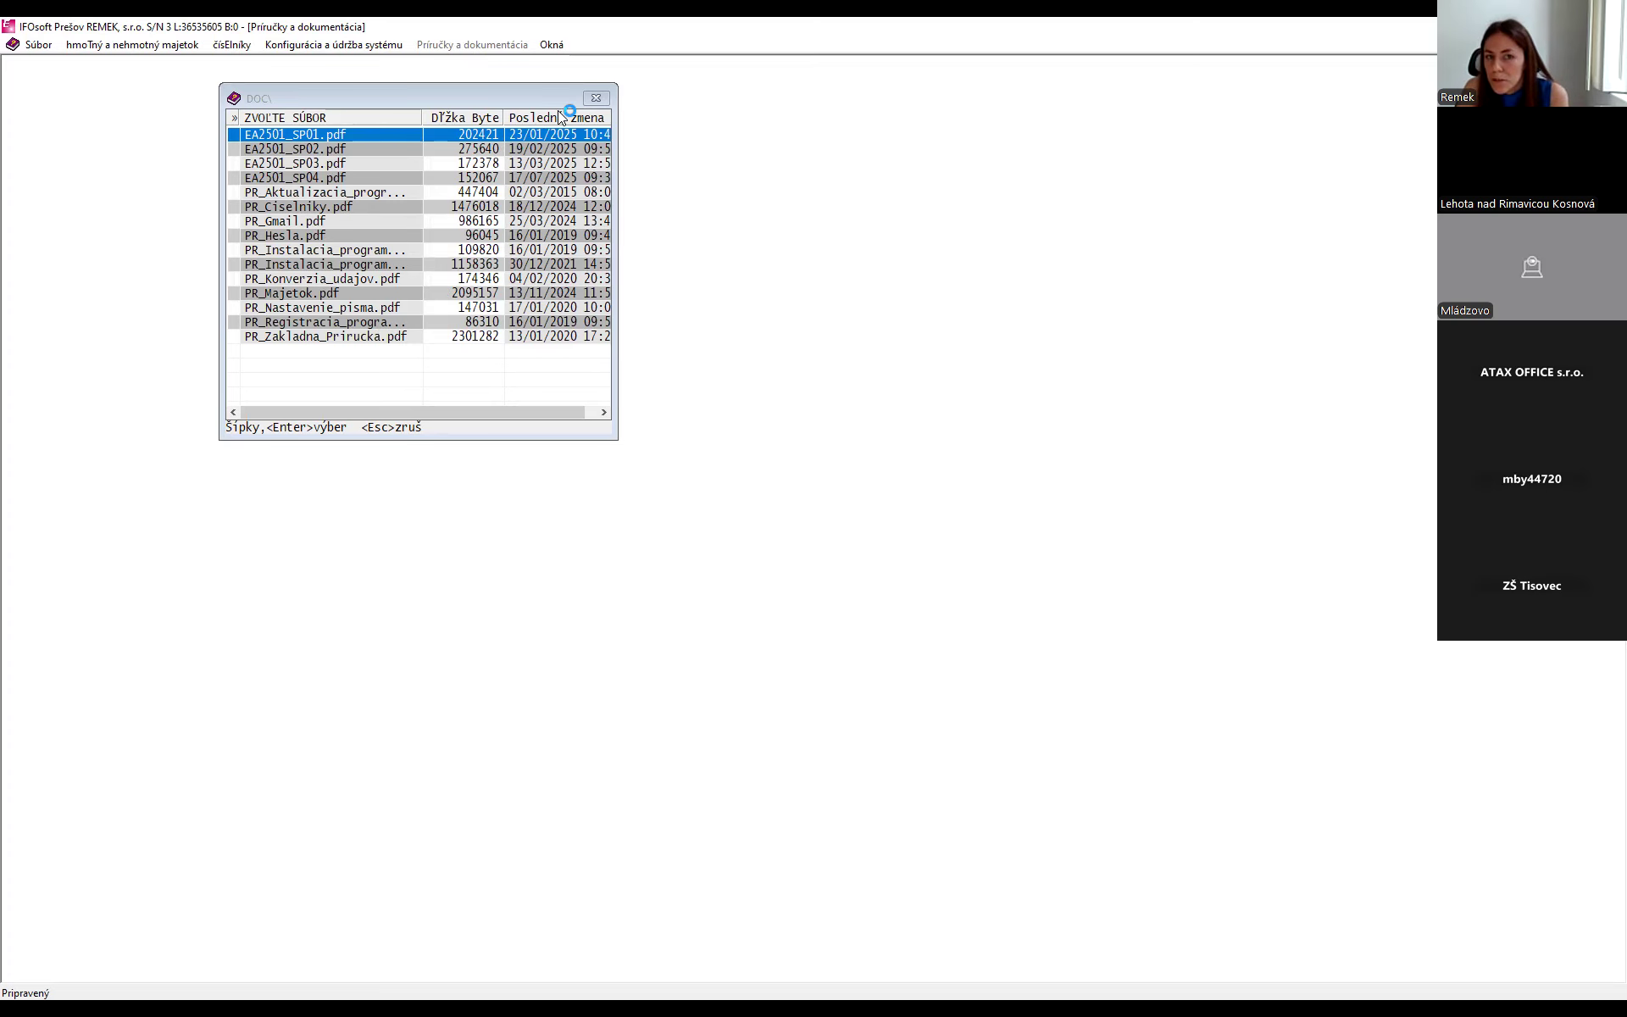
pyautogui.press('Escape')
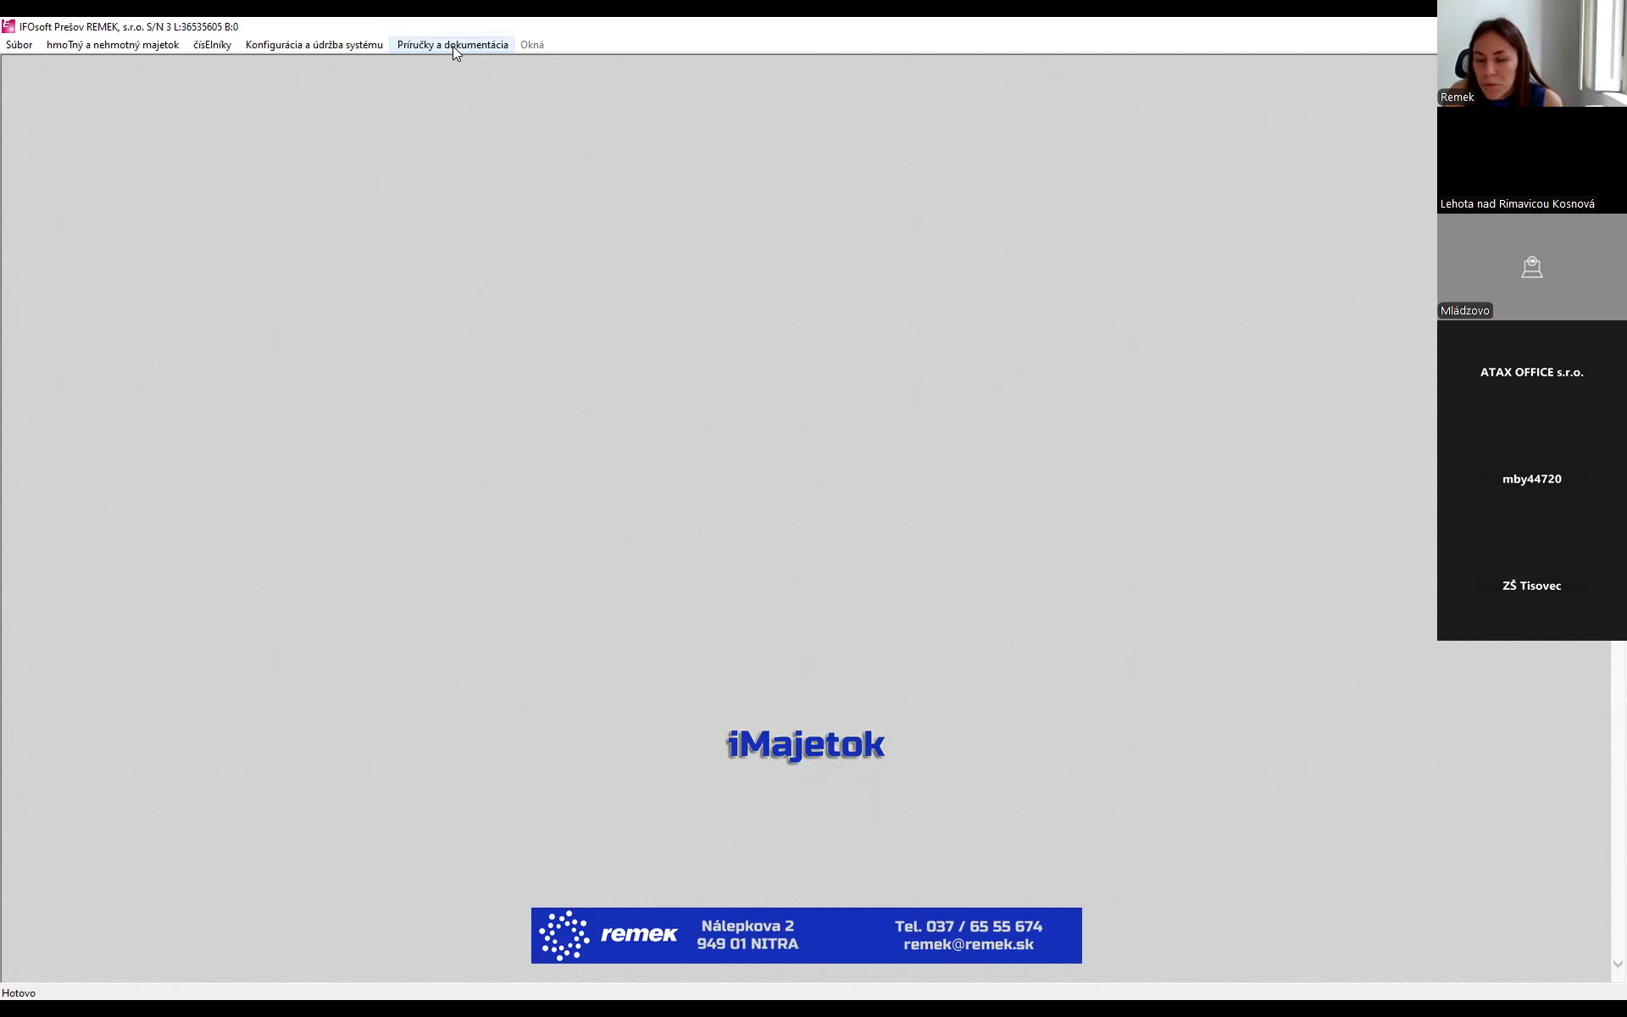
pyautogui.click(71, 48)
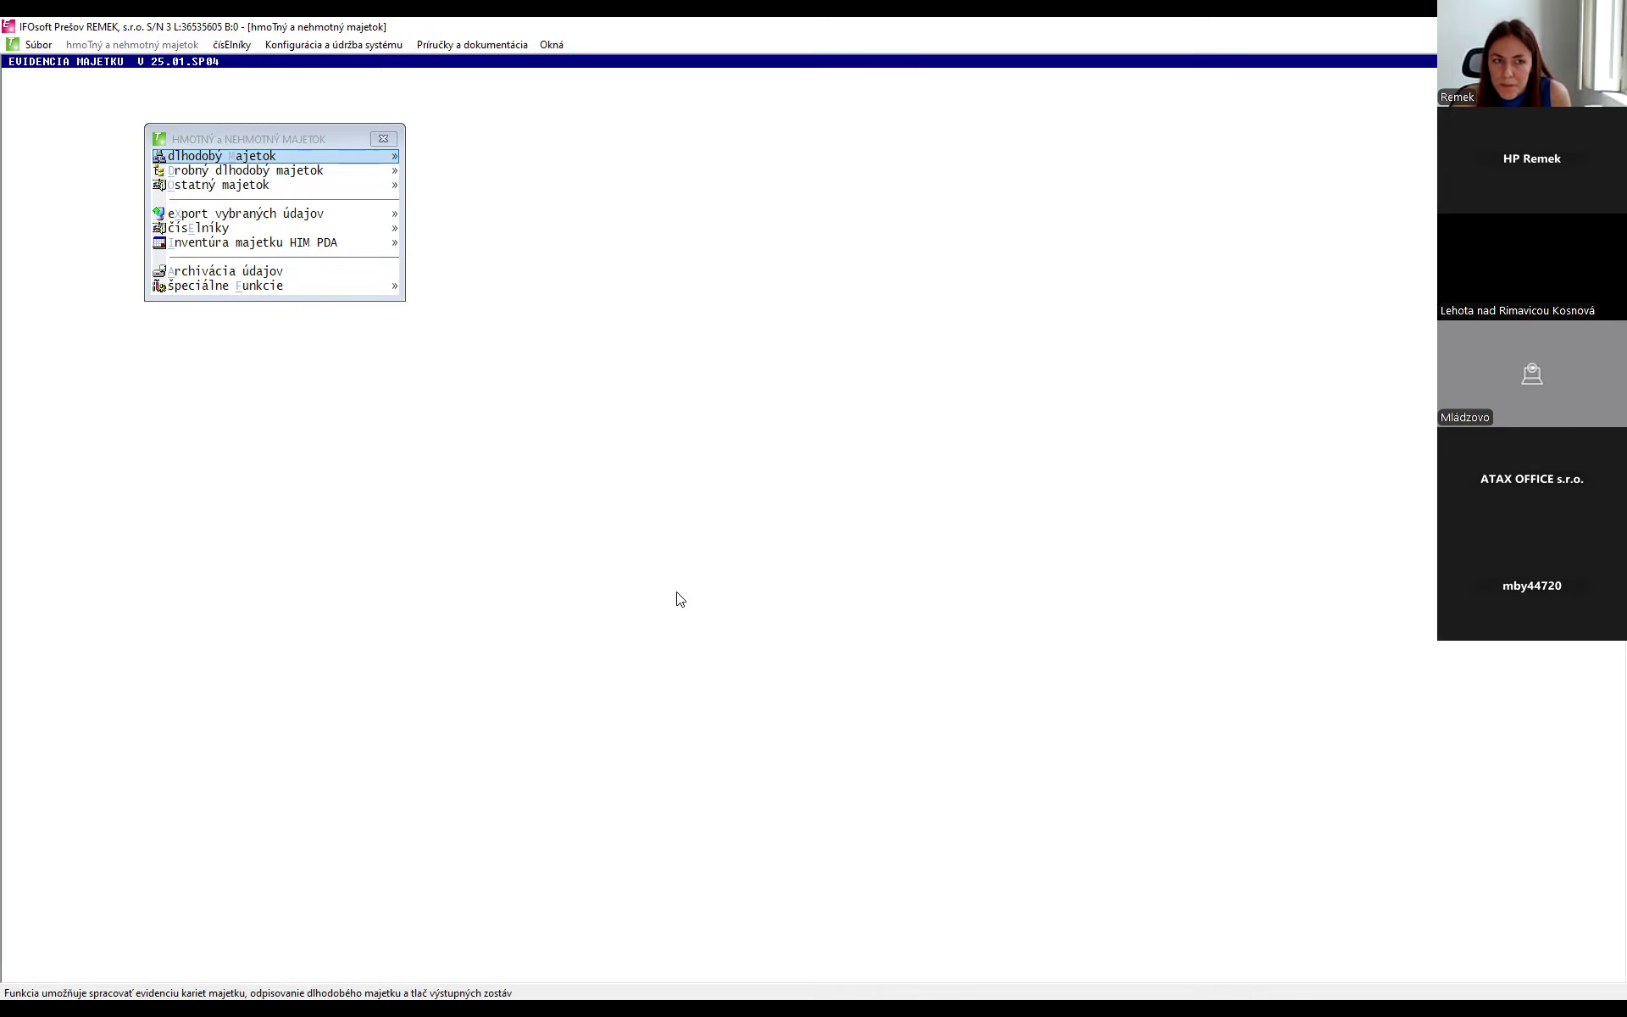
pyautogui.click(384, 140)
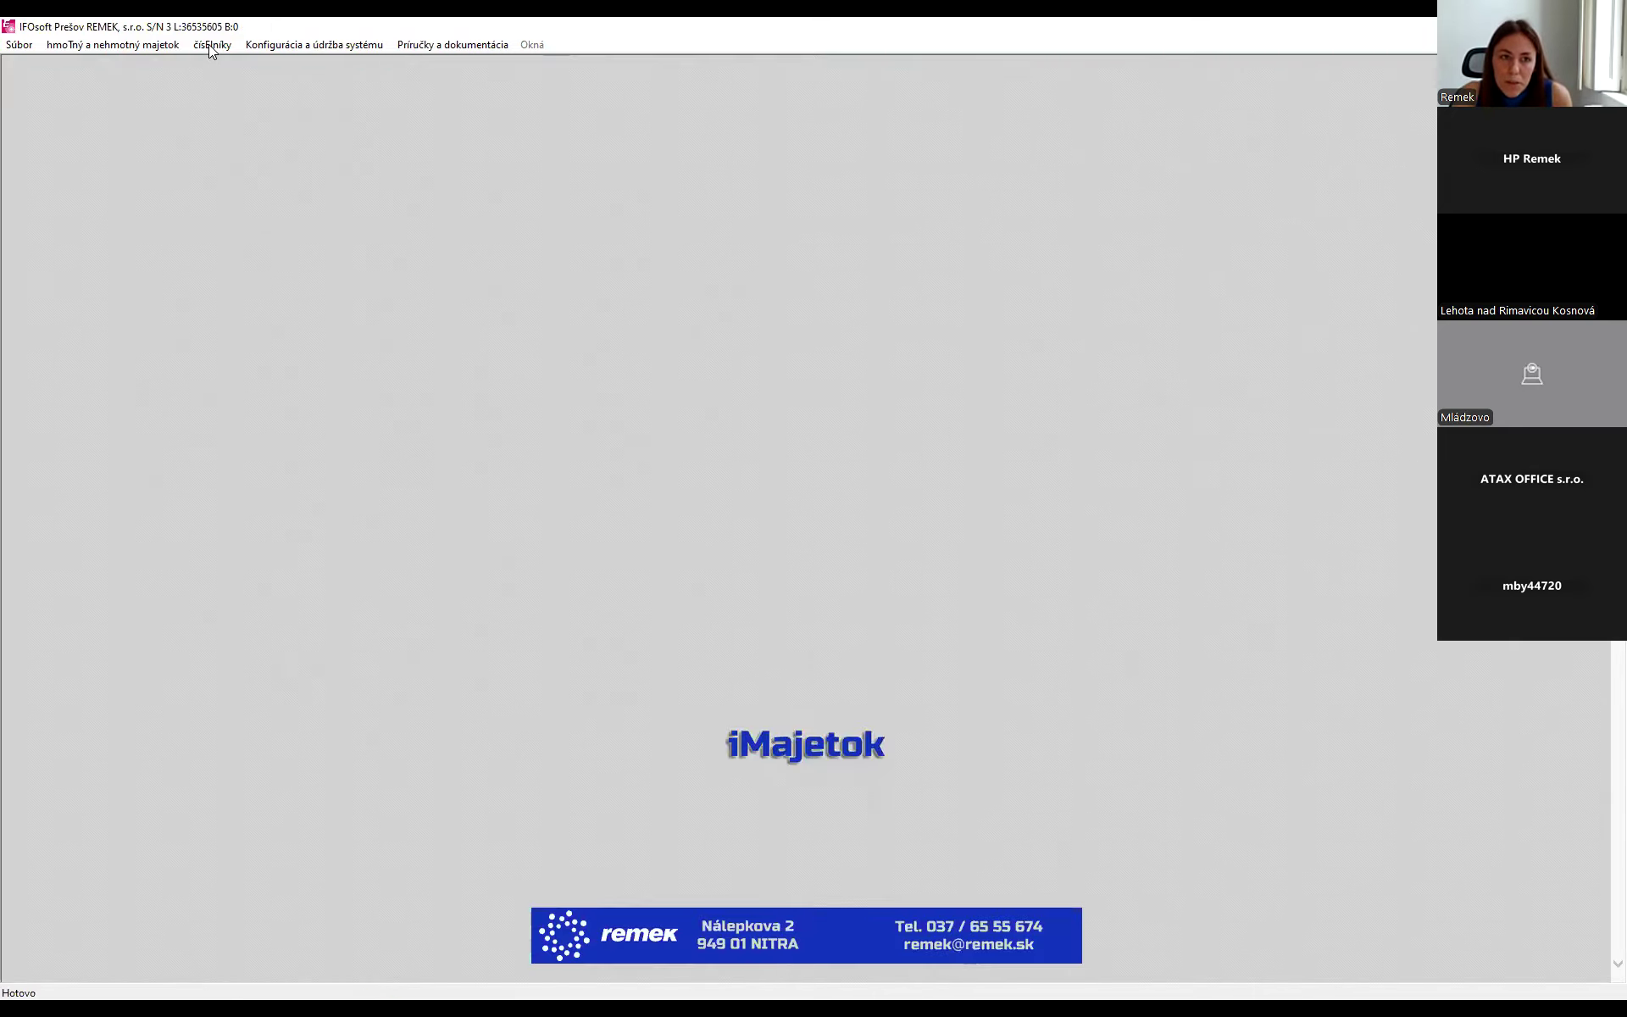
# - Review both pages of the Remek, s.r.o. partner record in the suppliers/customers codebook and return to the main codebooks
pyautogui.click(210, 47)
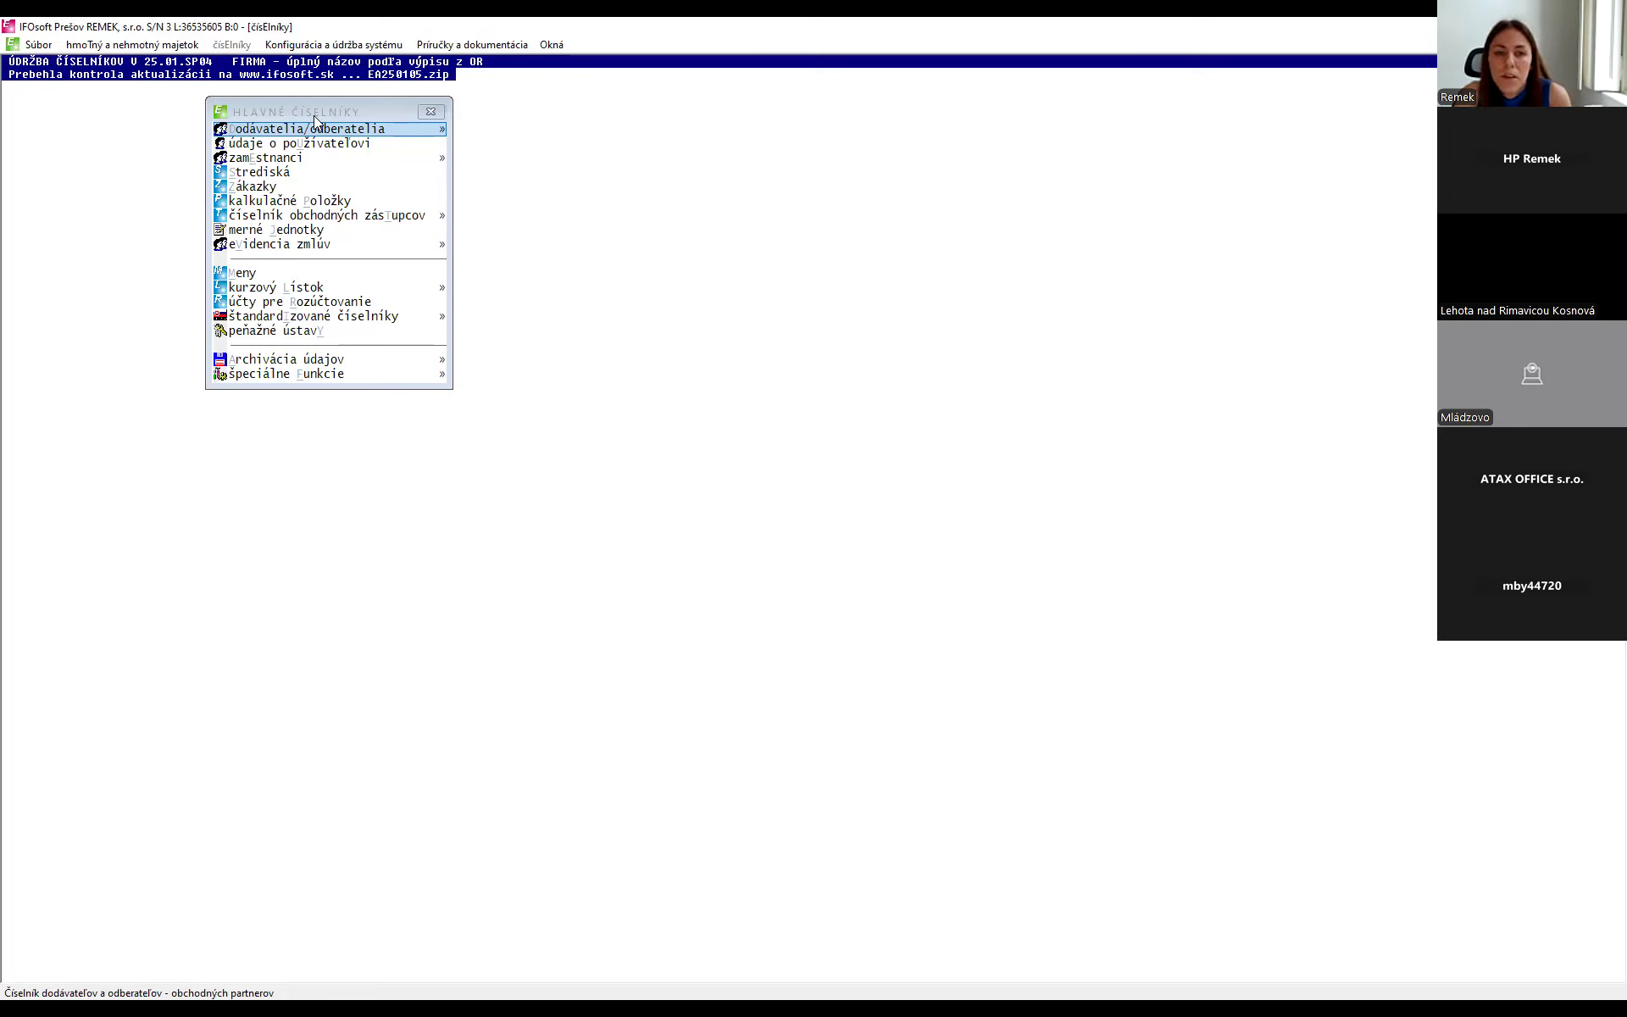
pyautogui.click(313, 136)
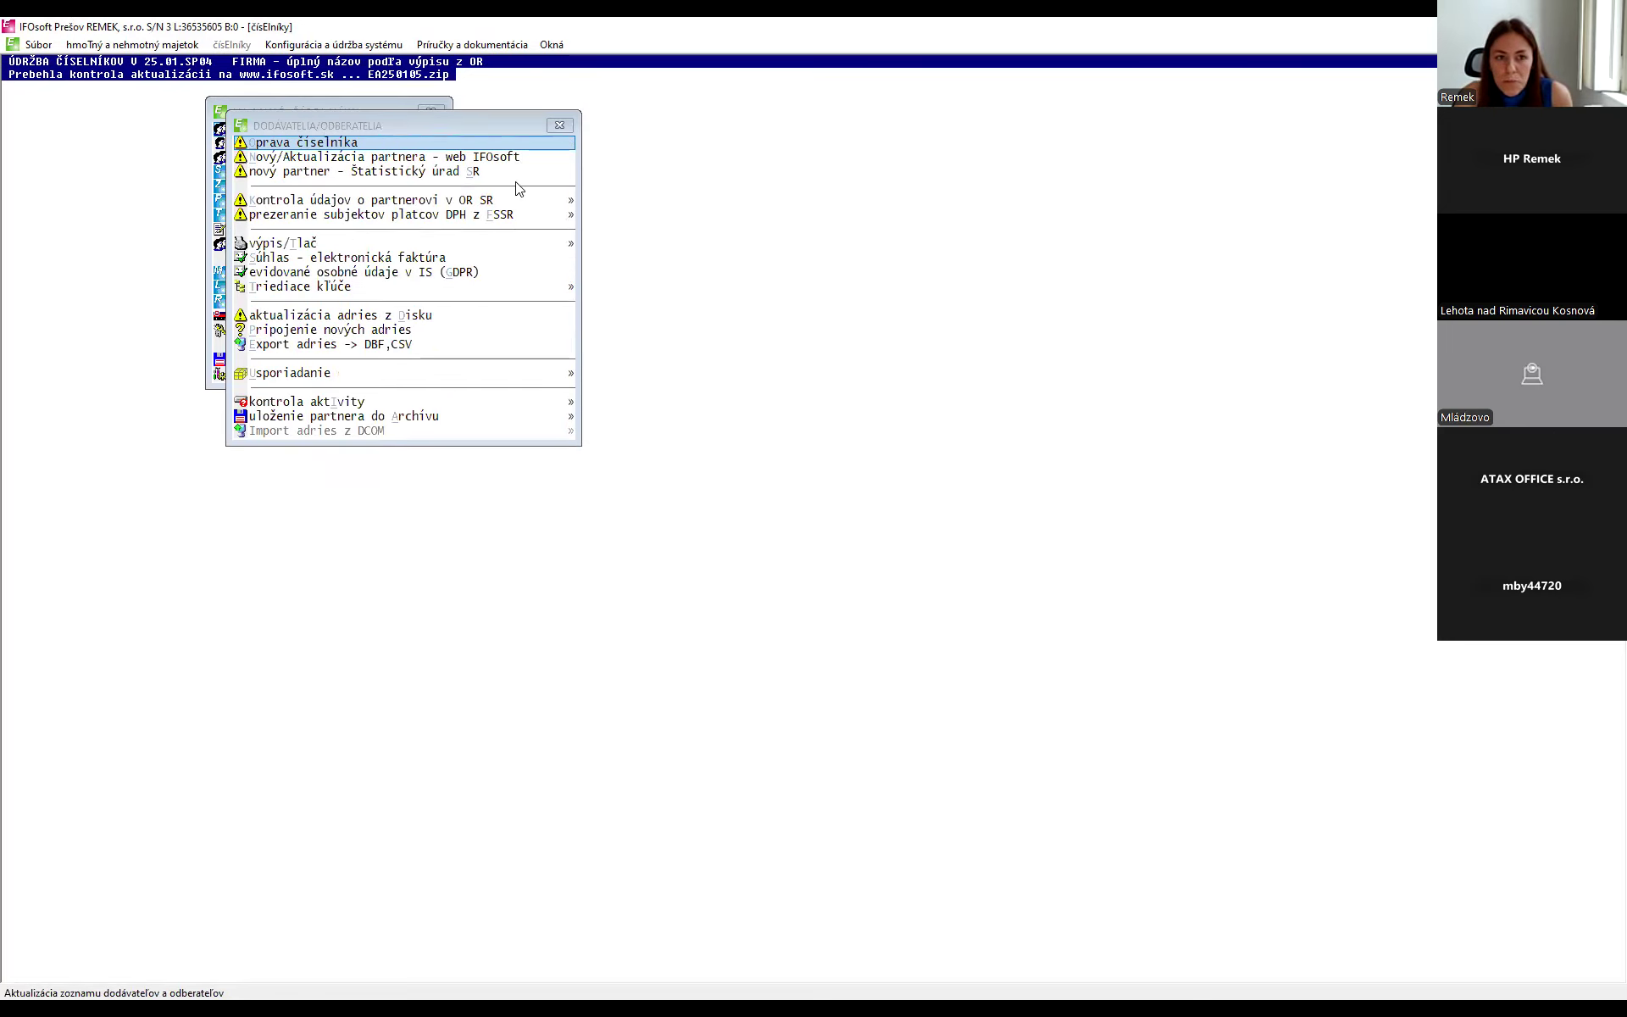
pyautogui.press('Return')
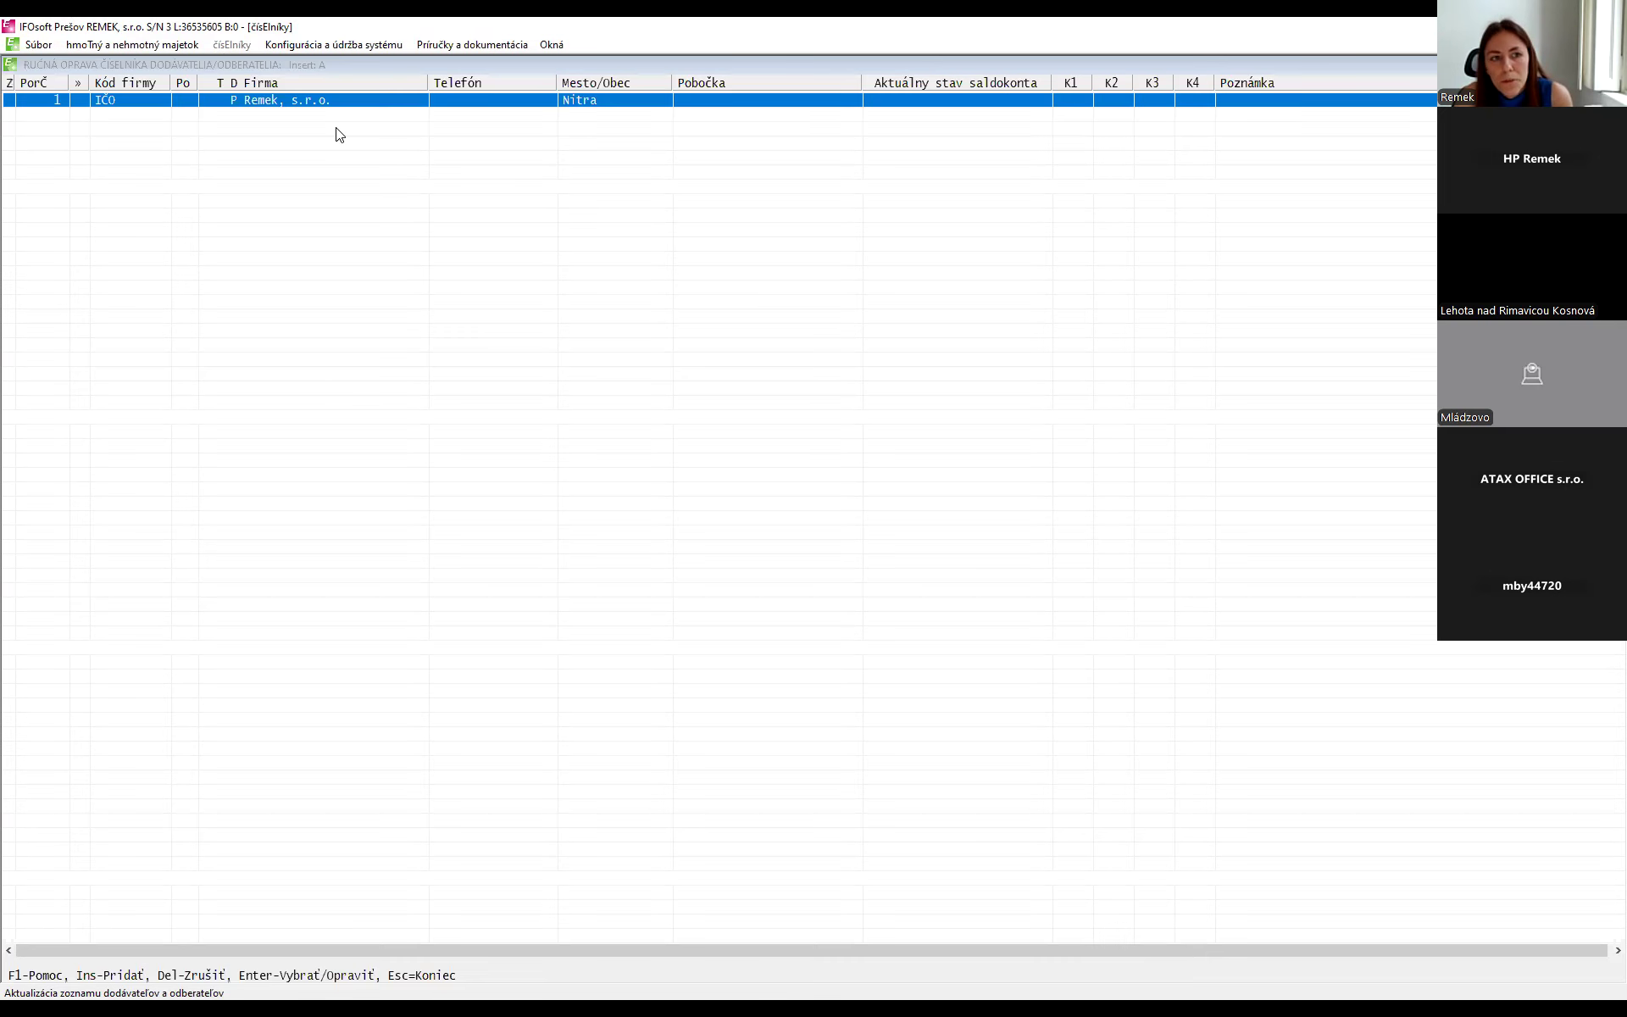
pyautogui.press('Return')
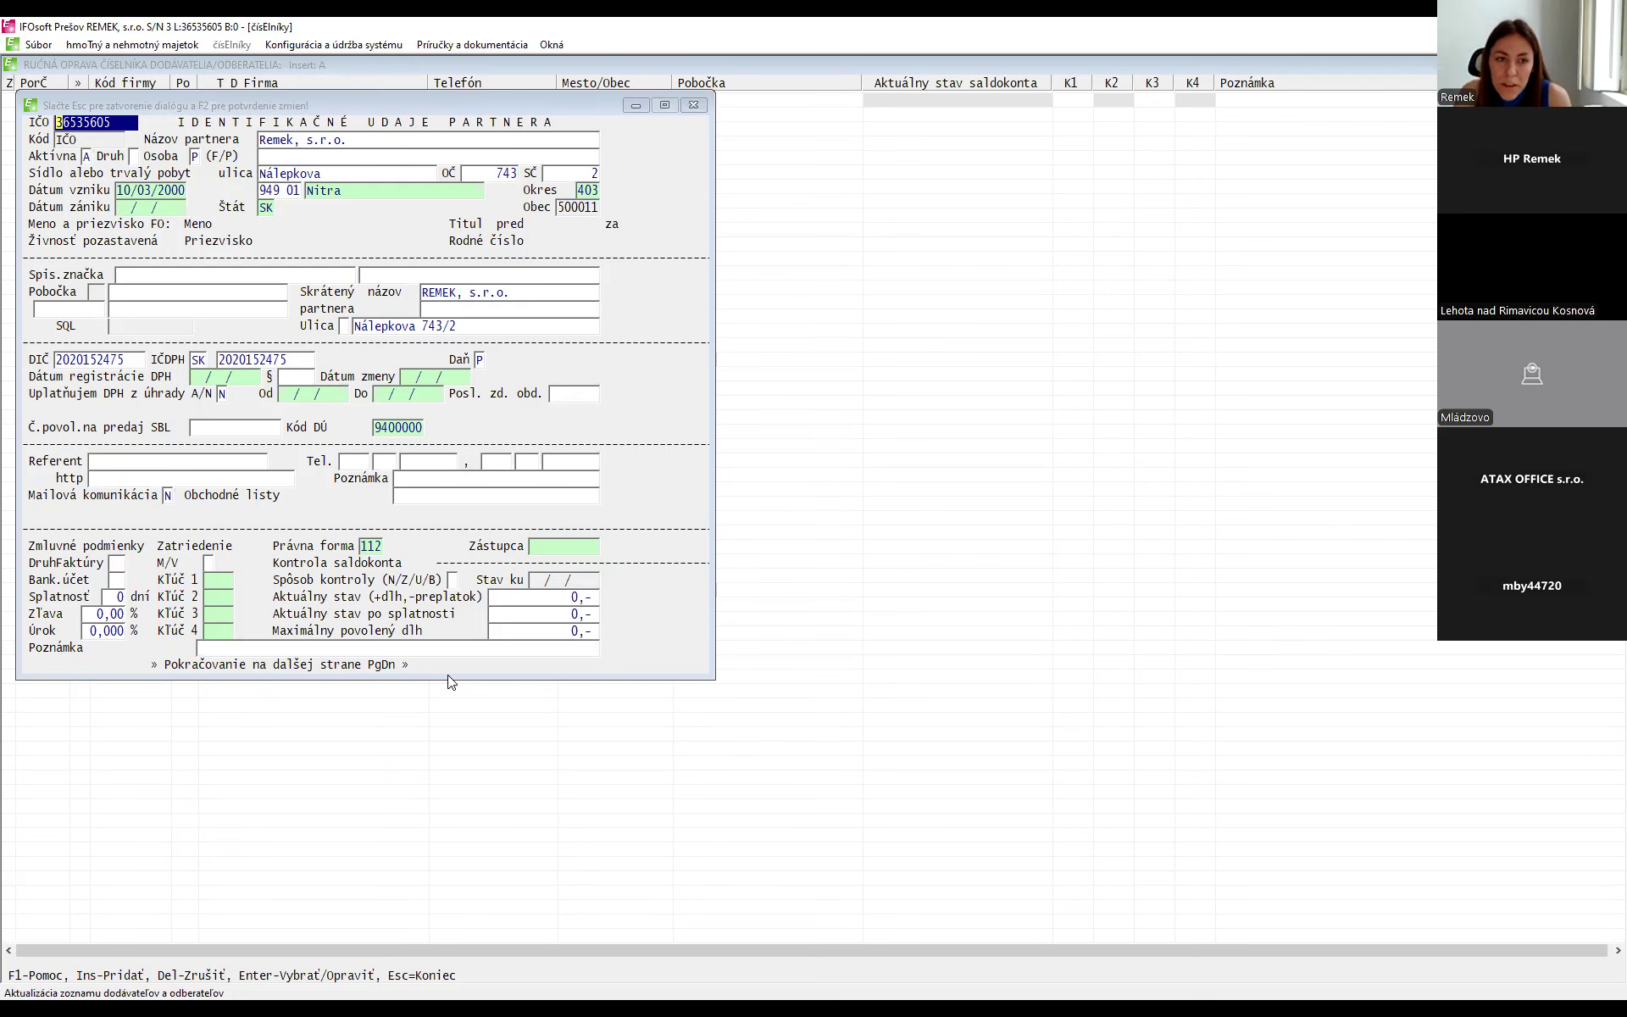
pyautogui.press('pagedown')
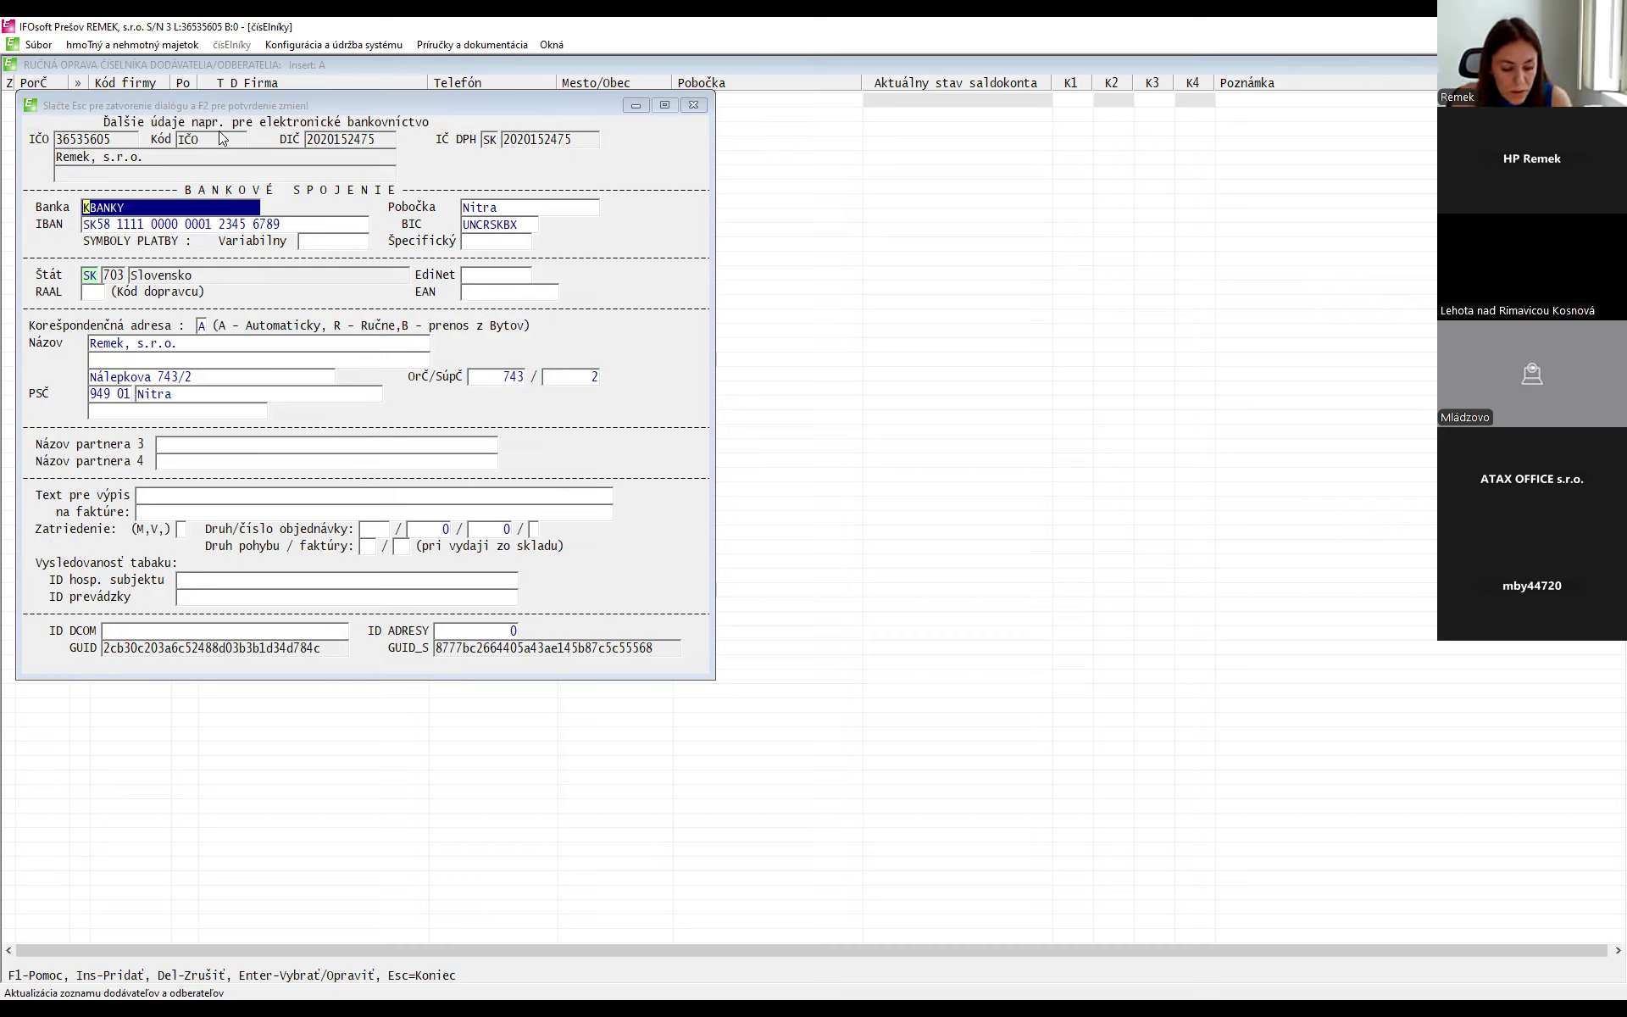
pyautogui.press('Escape')
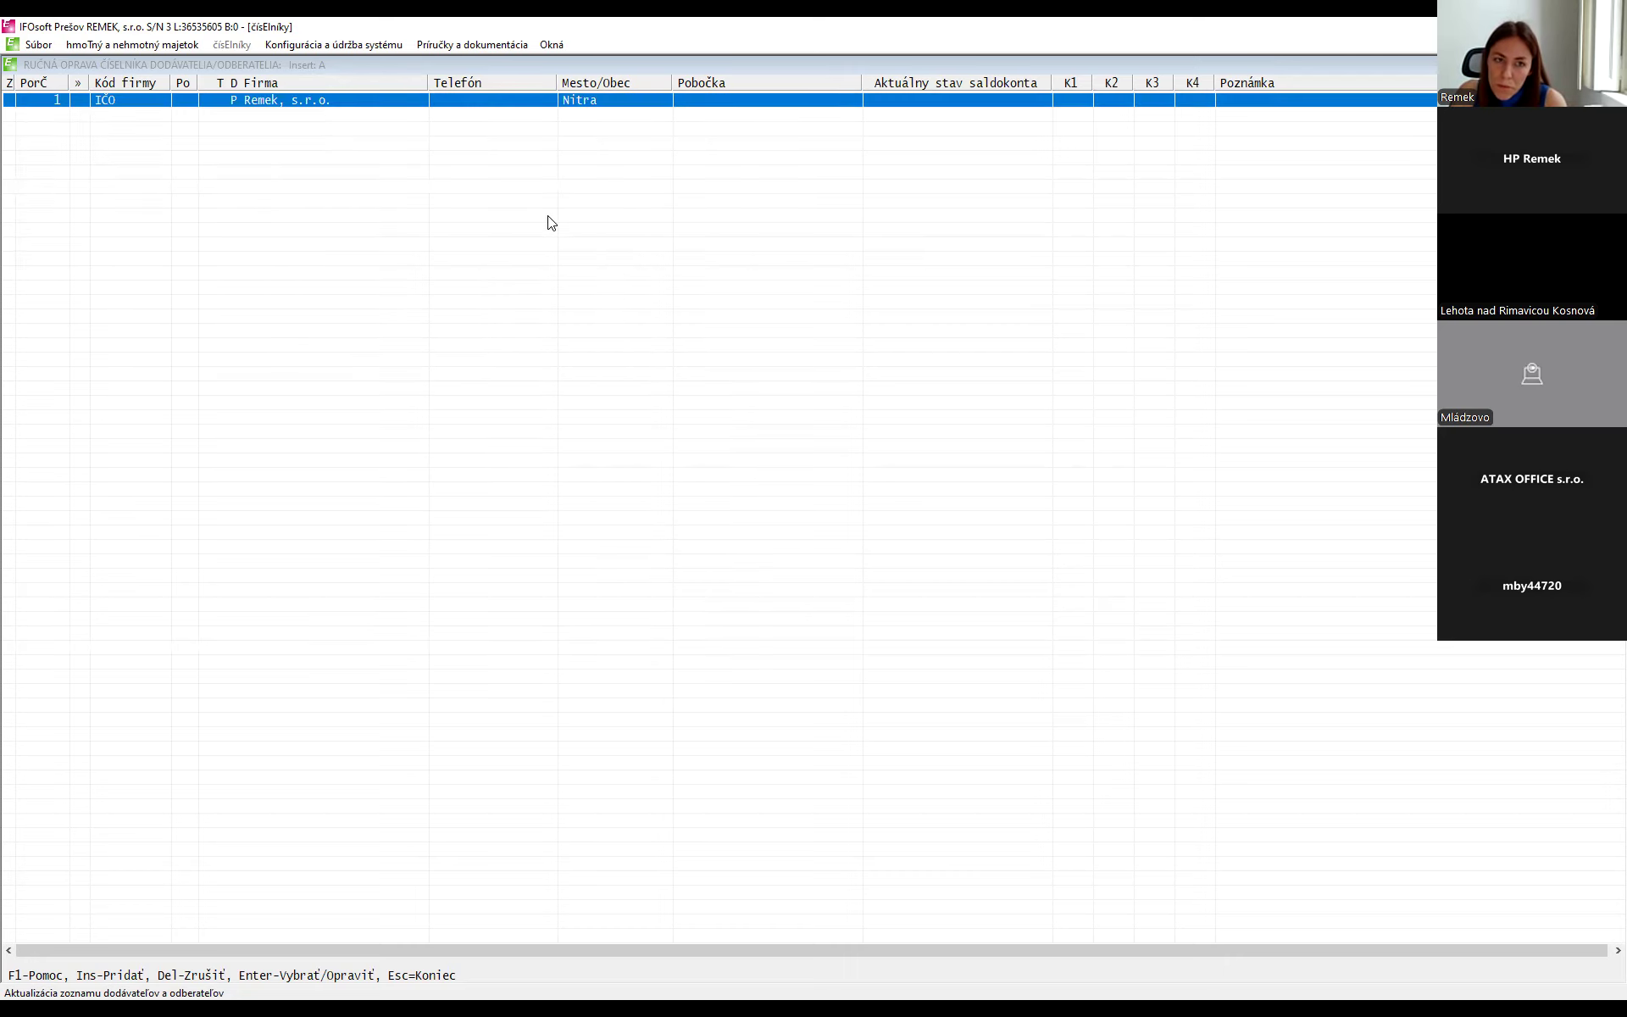
pyautogui.press('Escape')
pyautogui.click(816, 198)
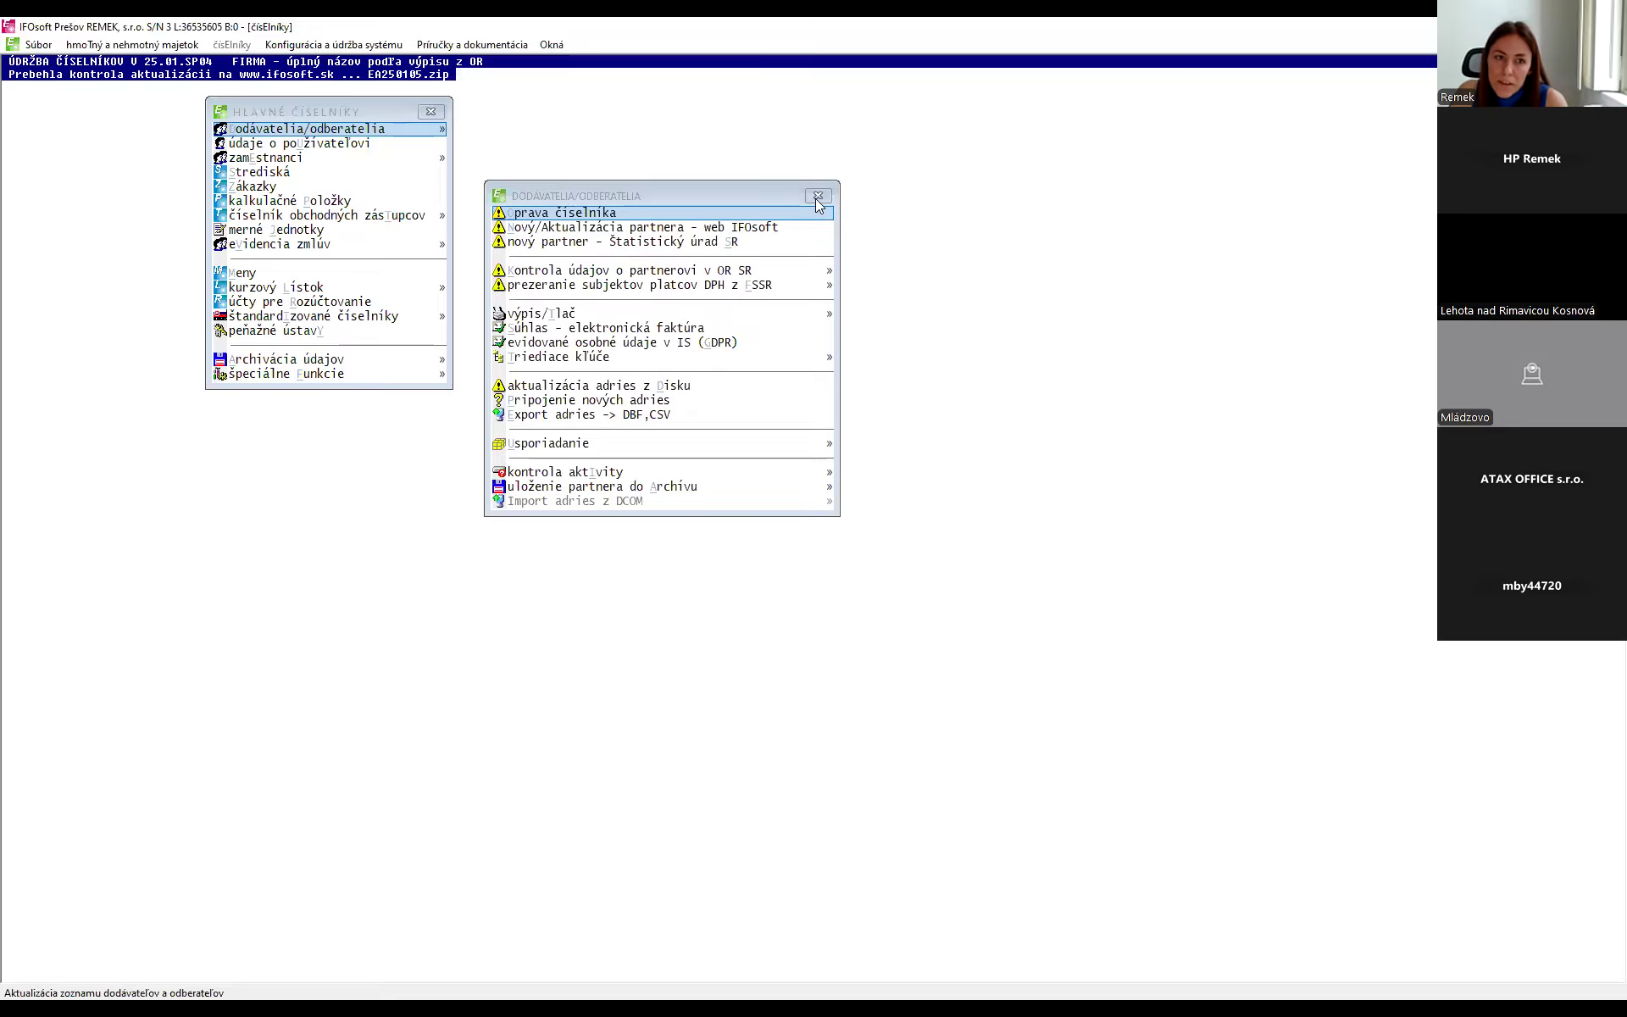
# - Open the REMEK, s.r.o. record in the user data codebook and pick partner Remek, s.r.o. for its company code (KódFy)
pyautogui.click(328, 142)
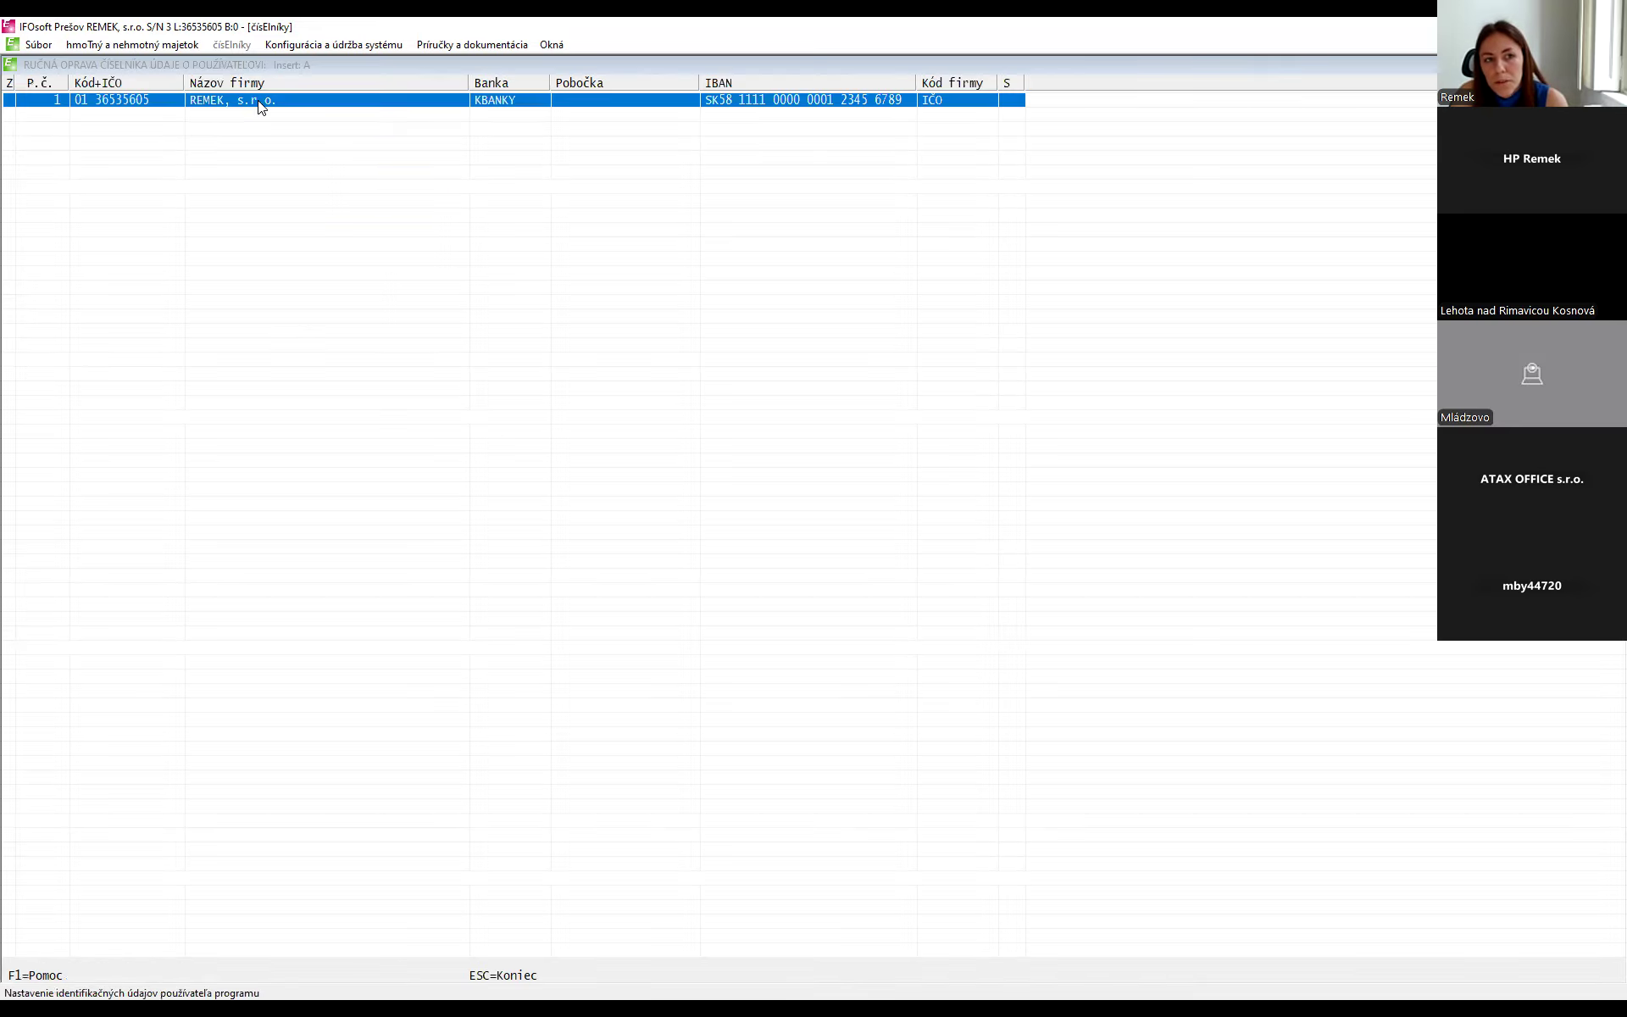
pyautogui.doubleClick(260, 106)
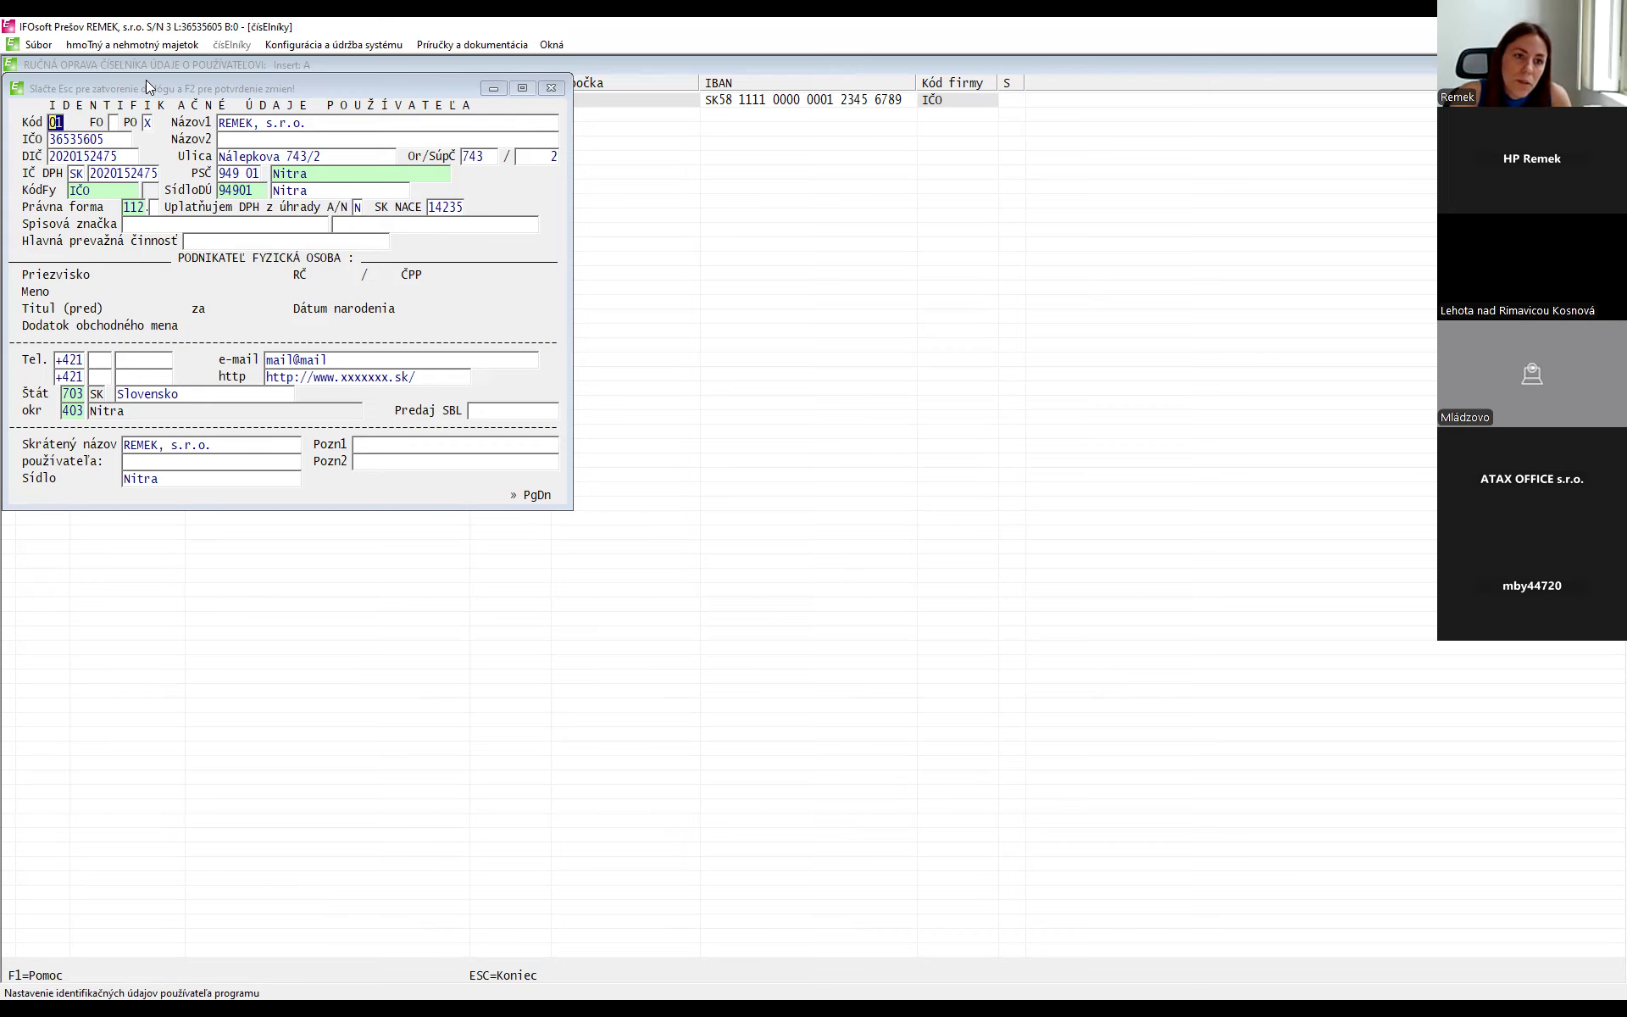
pyautogui.moveTo(146, 80); pyautogui.dragTo(228, 108)
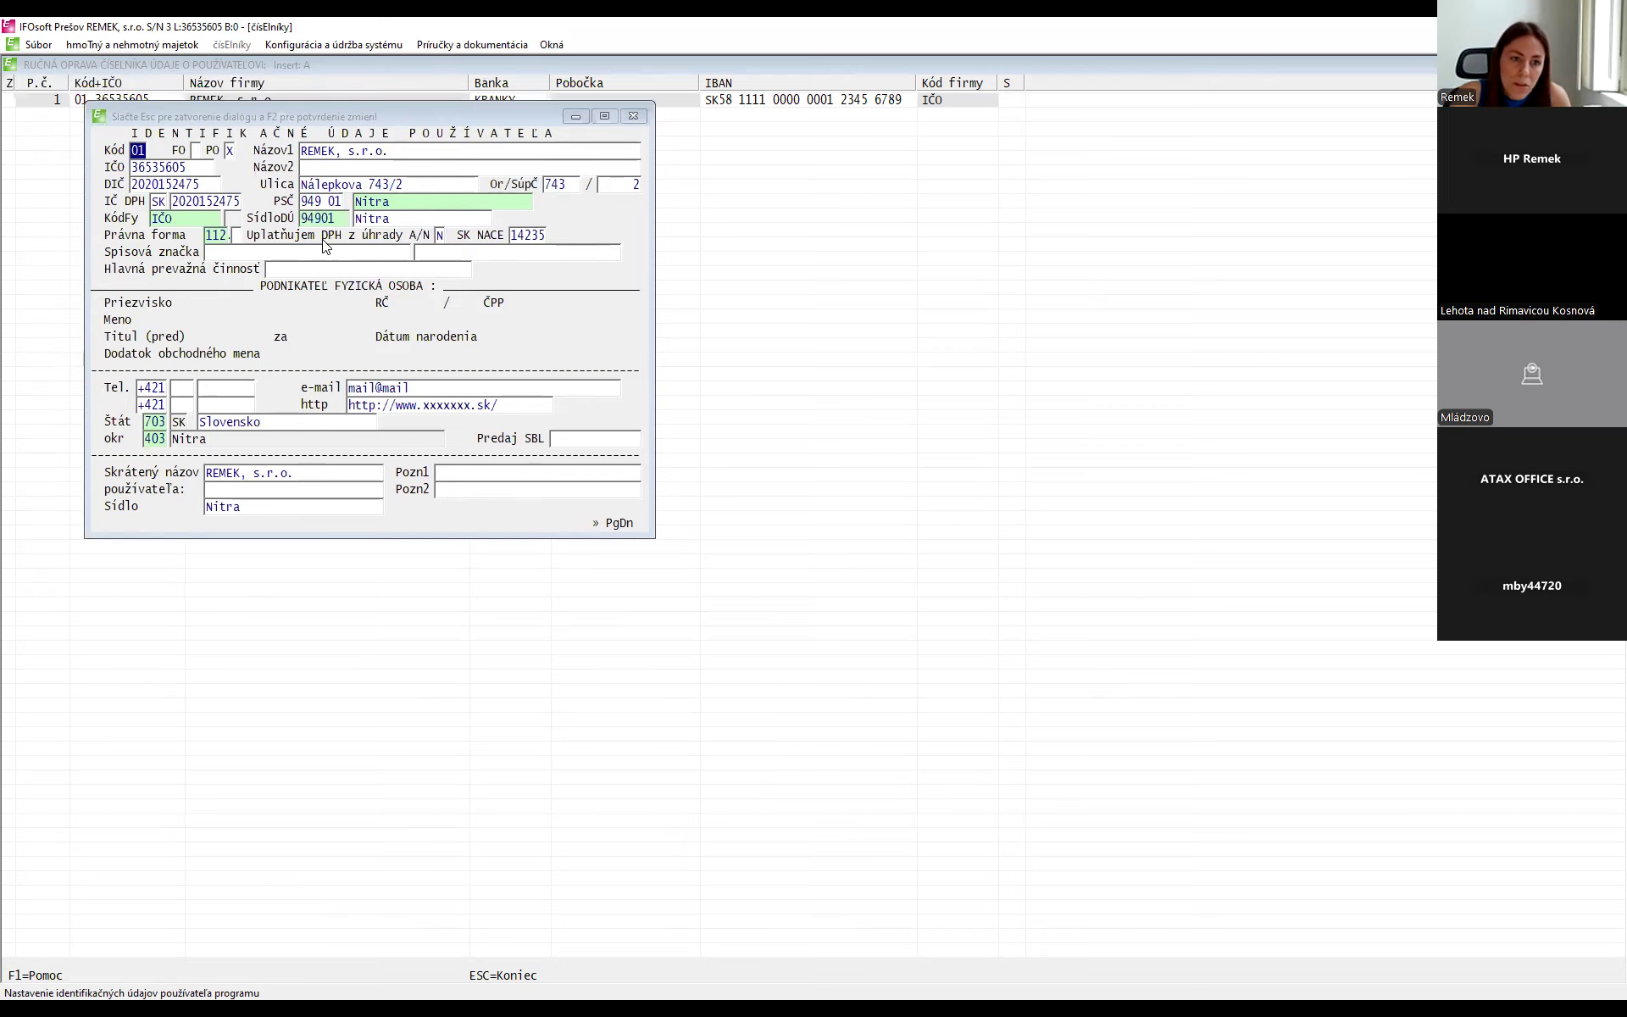
pyautogui.click(402, 200)
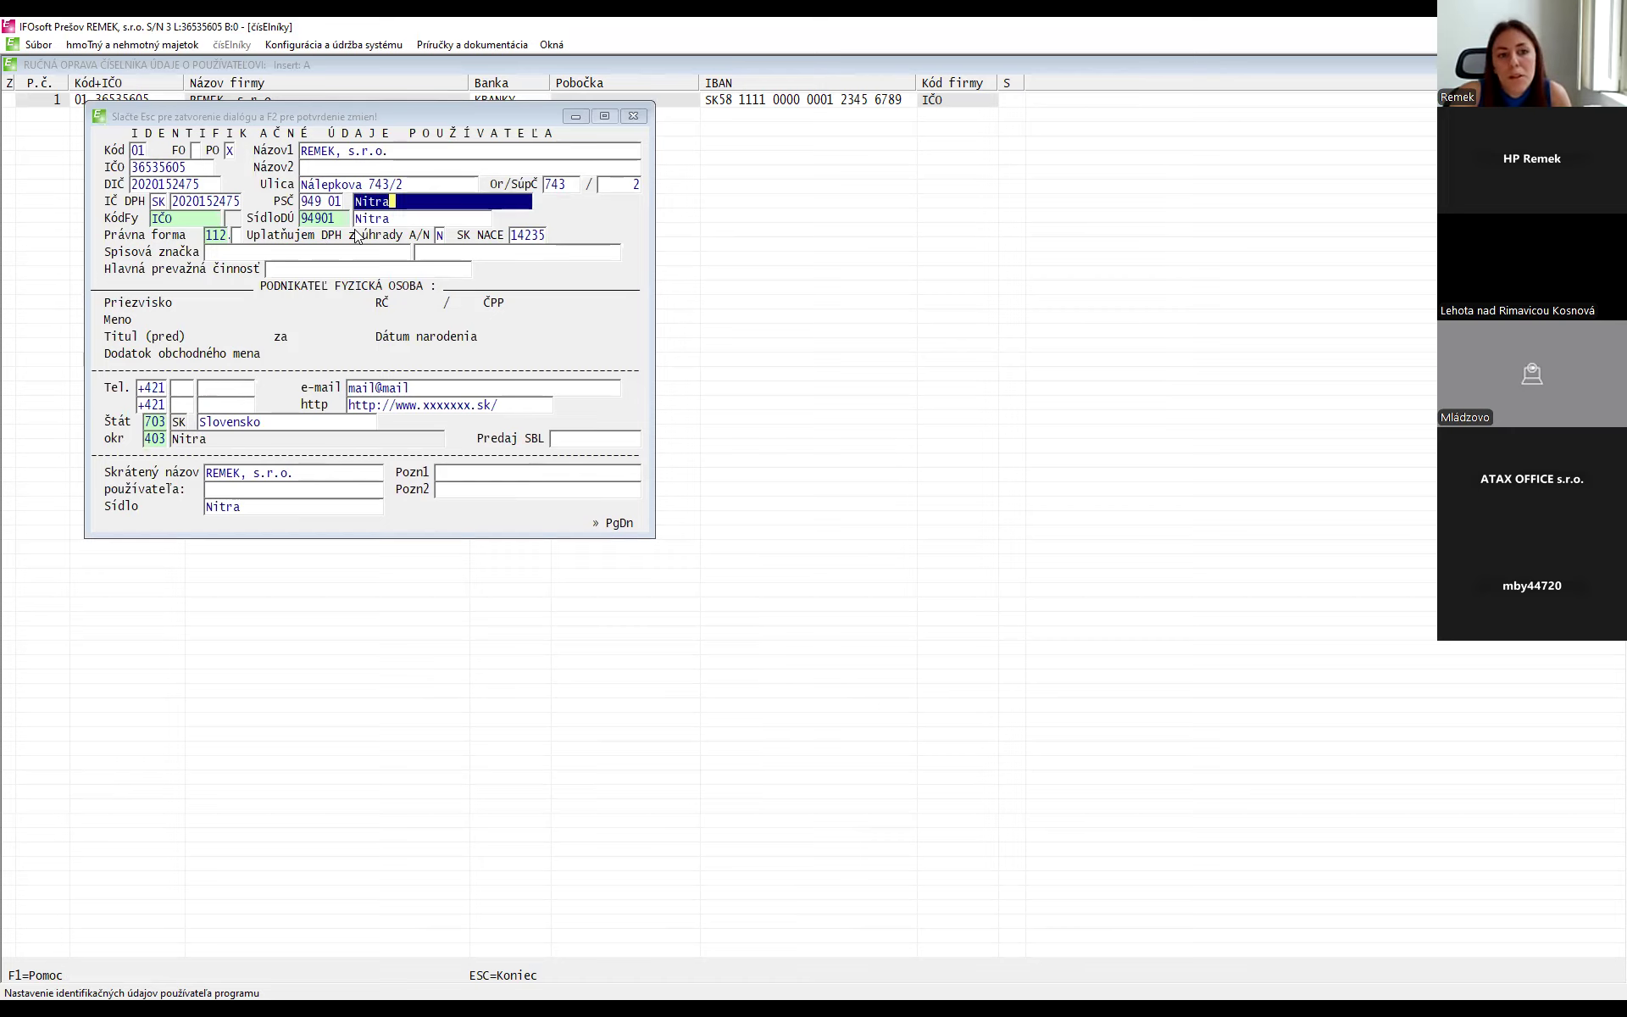
pyautogui.click(216, 218)
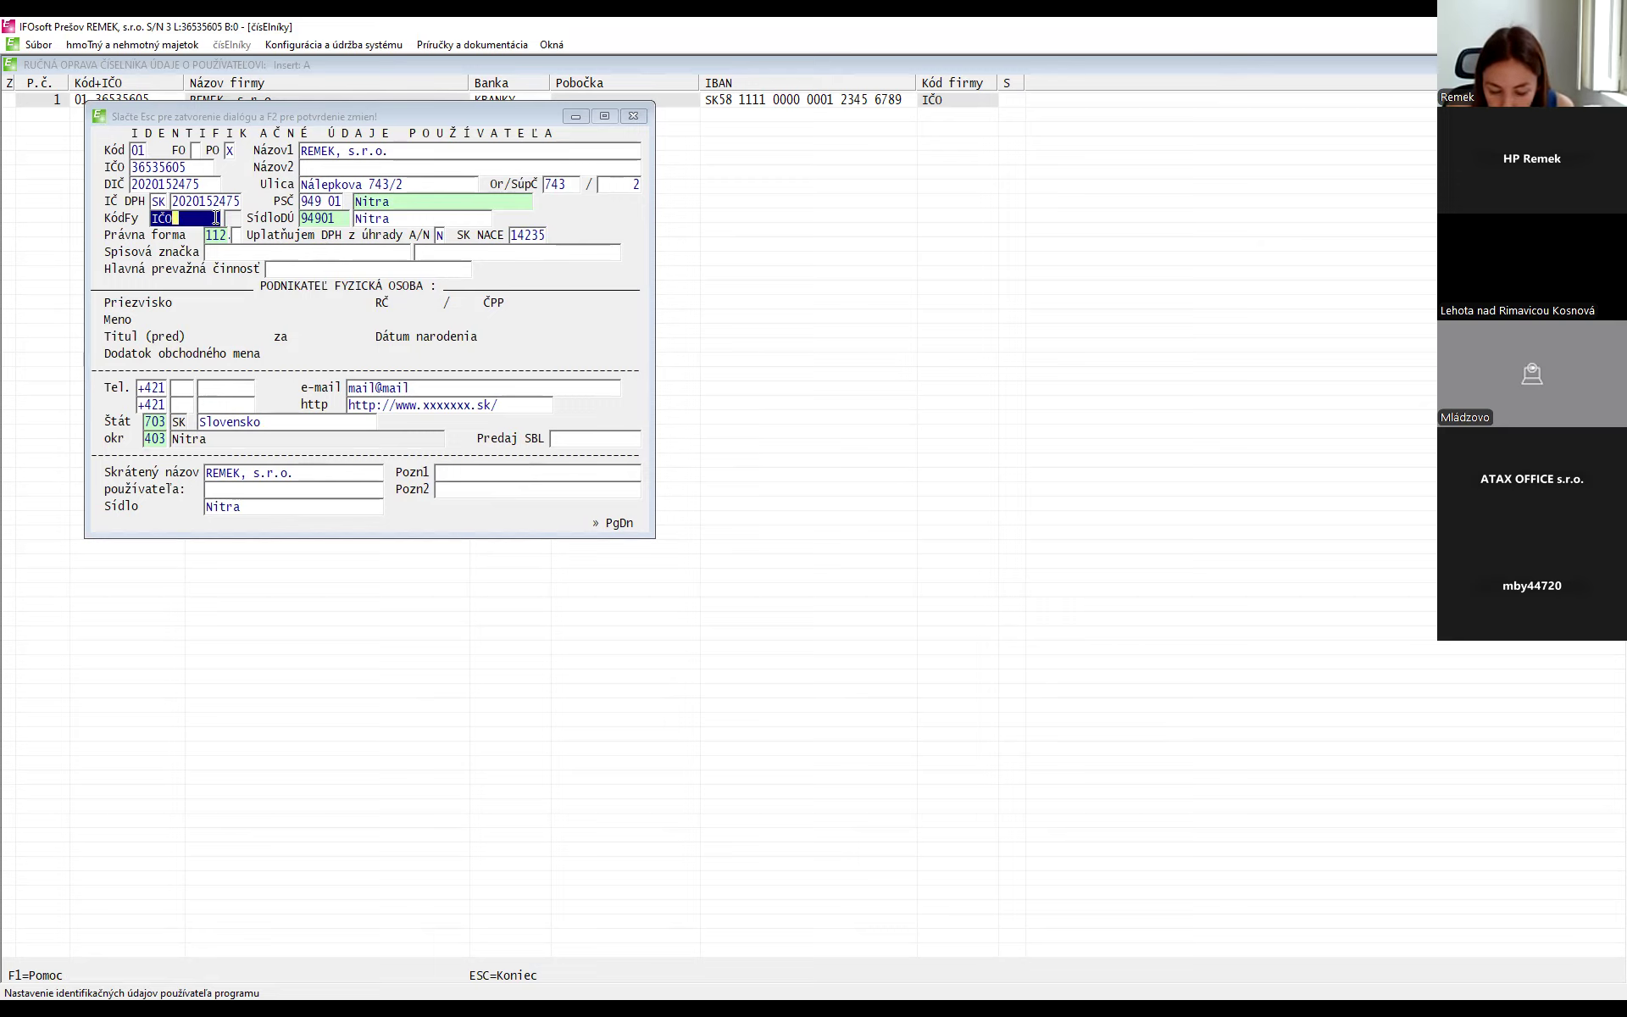
pyautogui.doubleClick(216, 217)
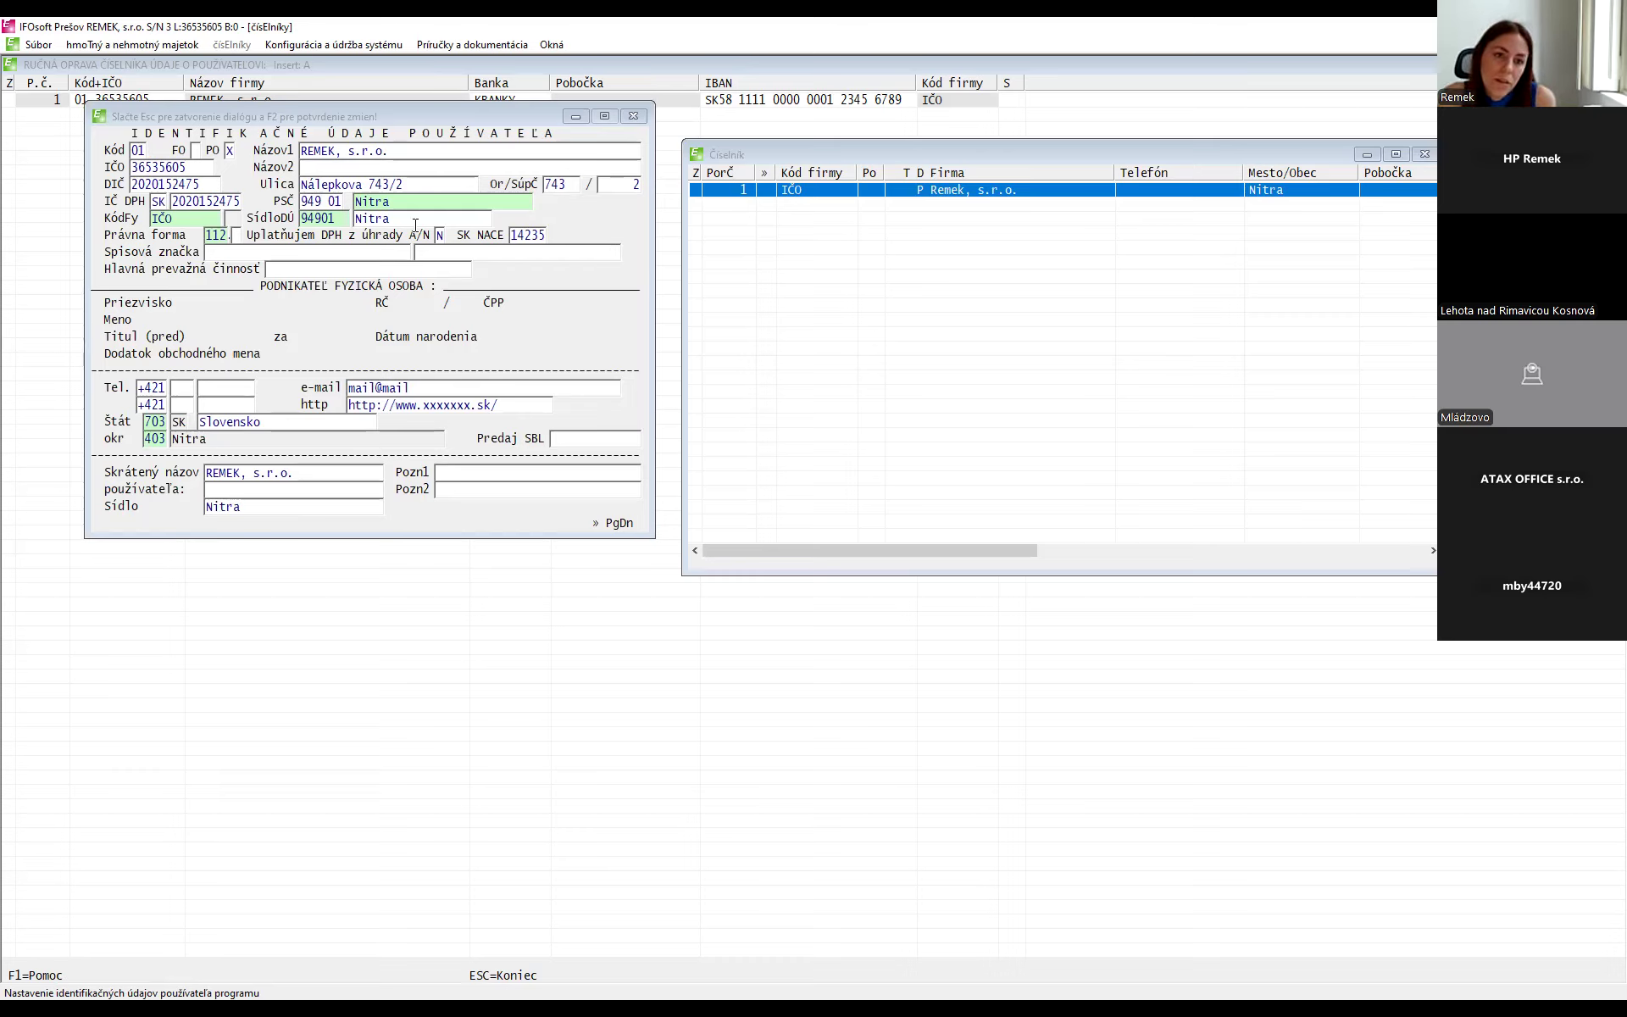
pyautogui.doubleClick(809, 190)
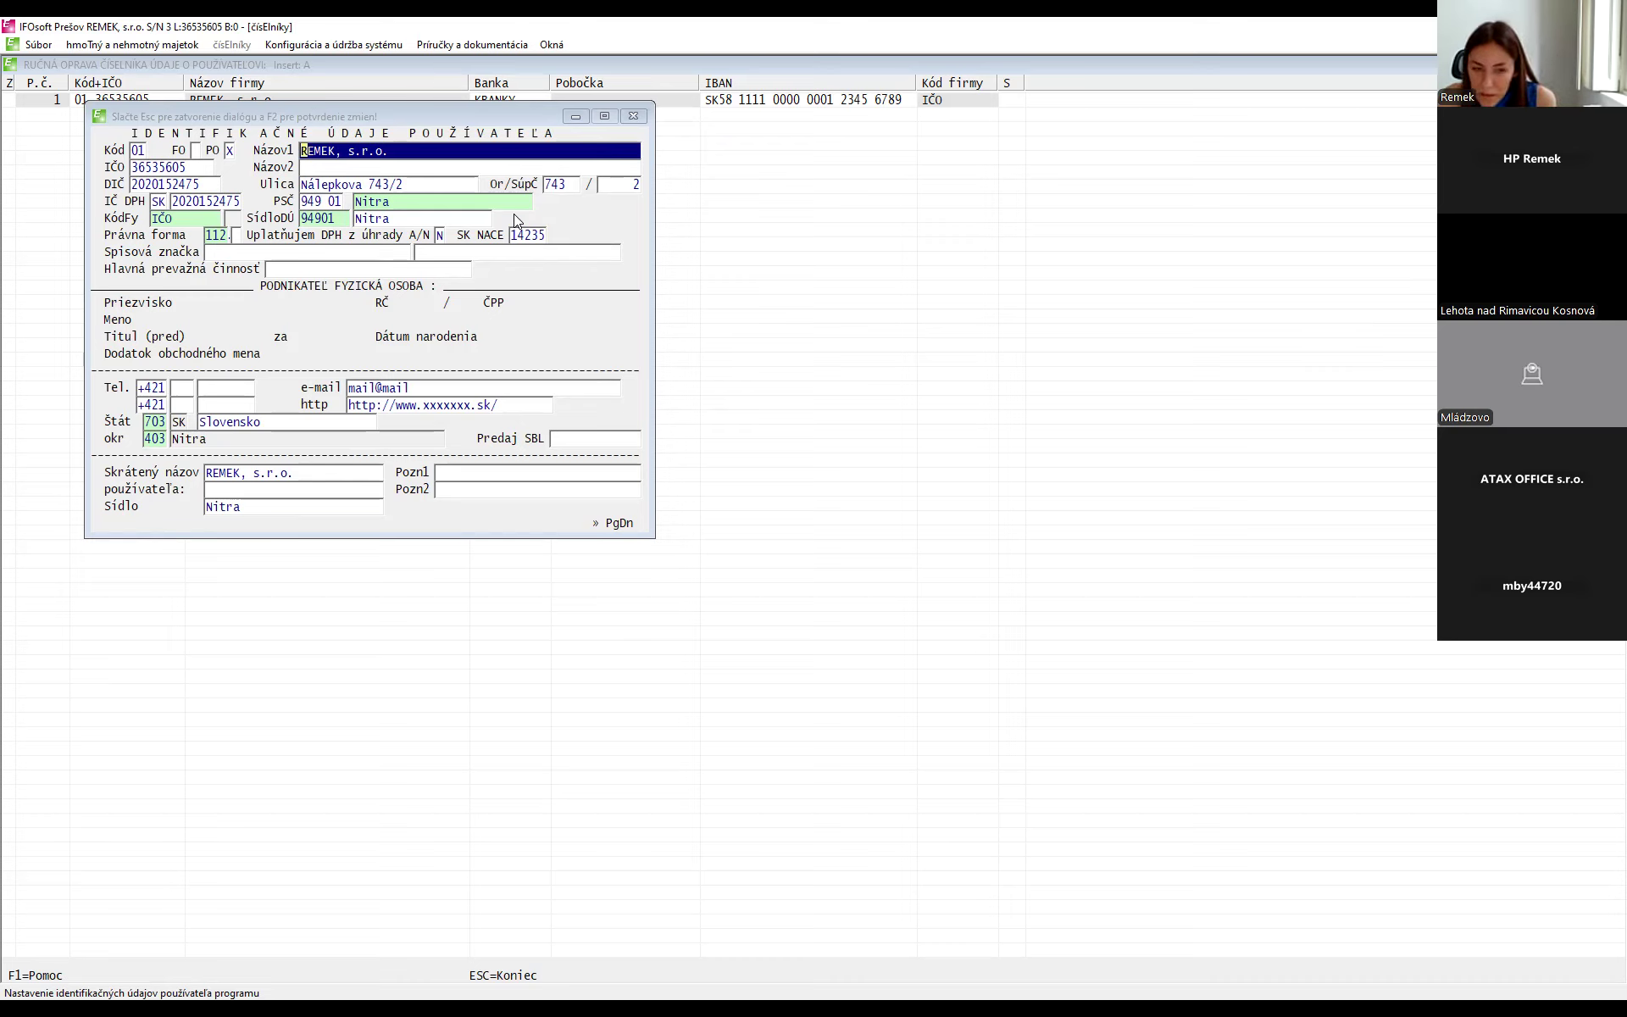
# - Review the bank connection and statutory representative pages of the user record, and leave the user data codebook
pyautogui.press('pagedown')
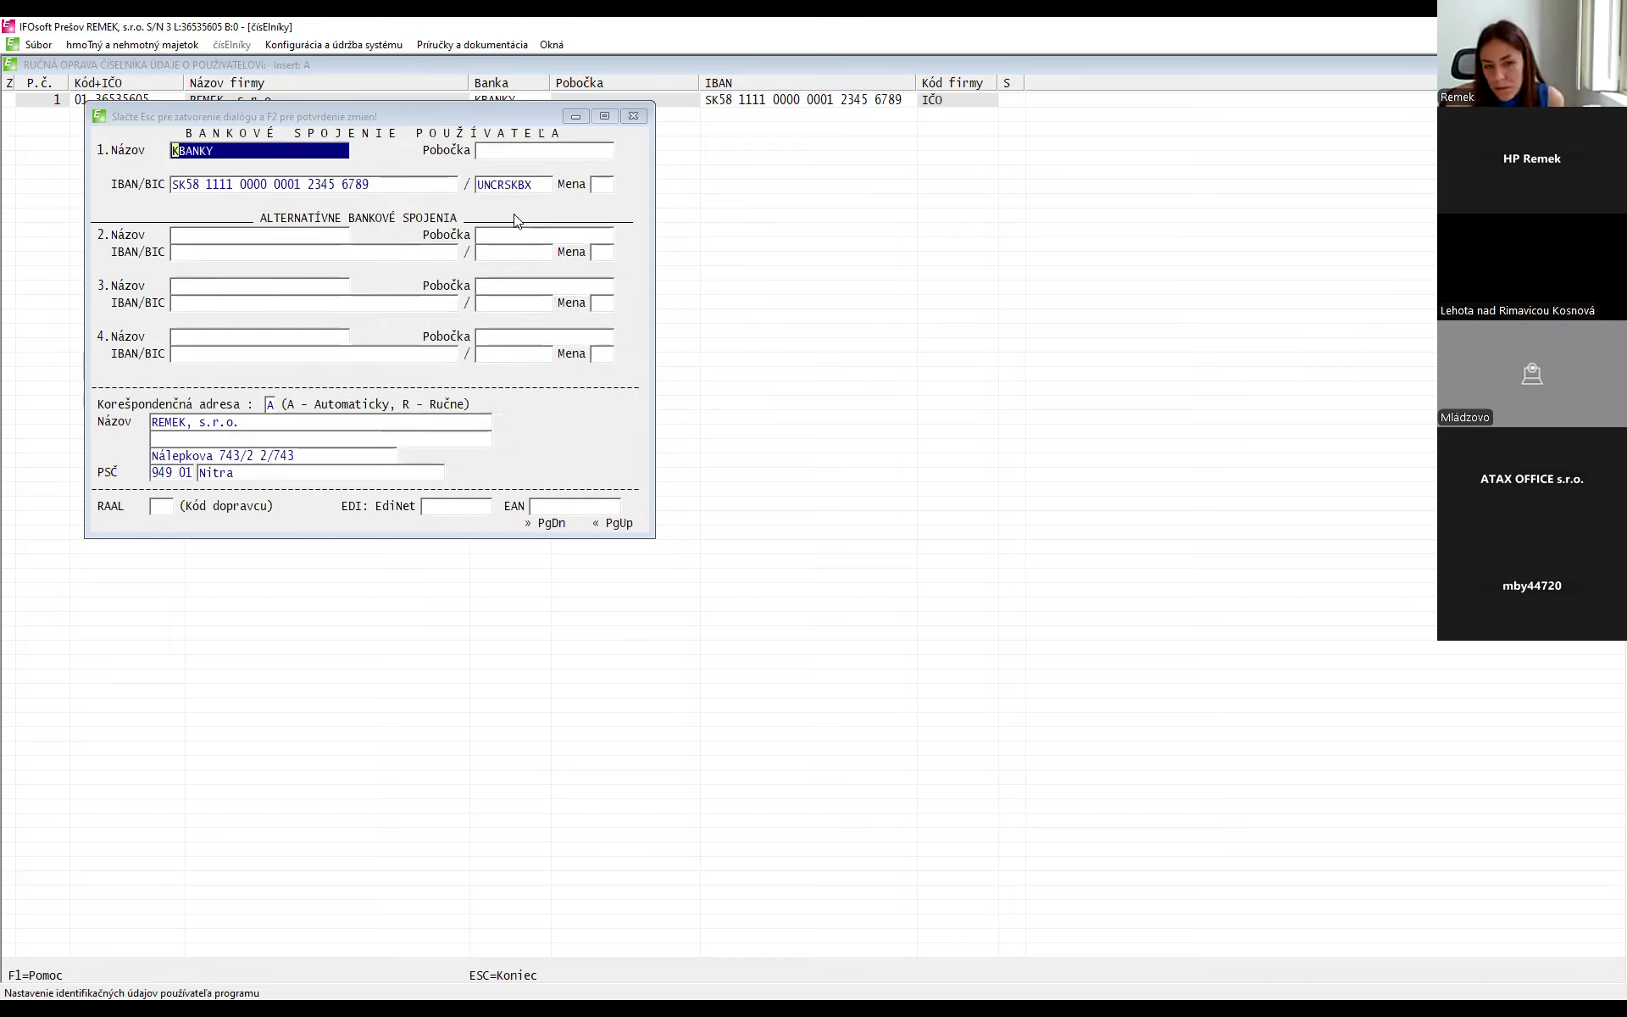
pyautogui.press('pagedown')
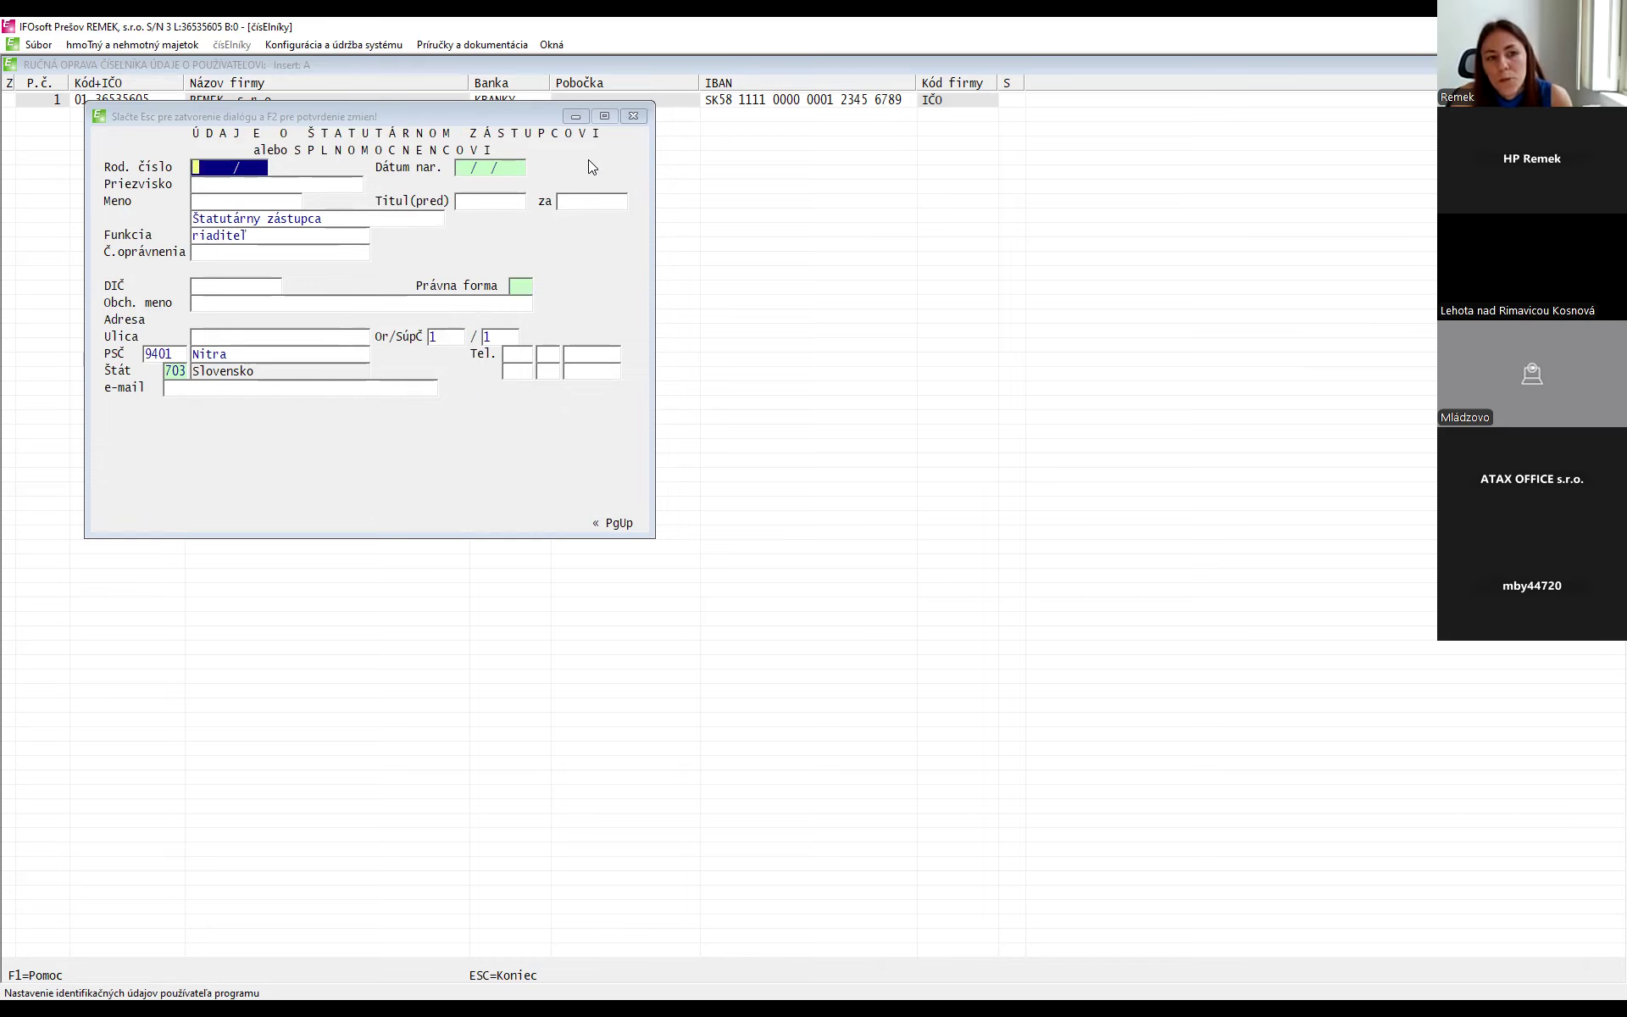
pyautogui.click(632, 117)
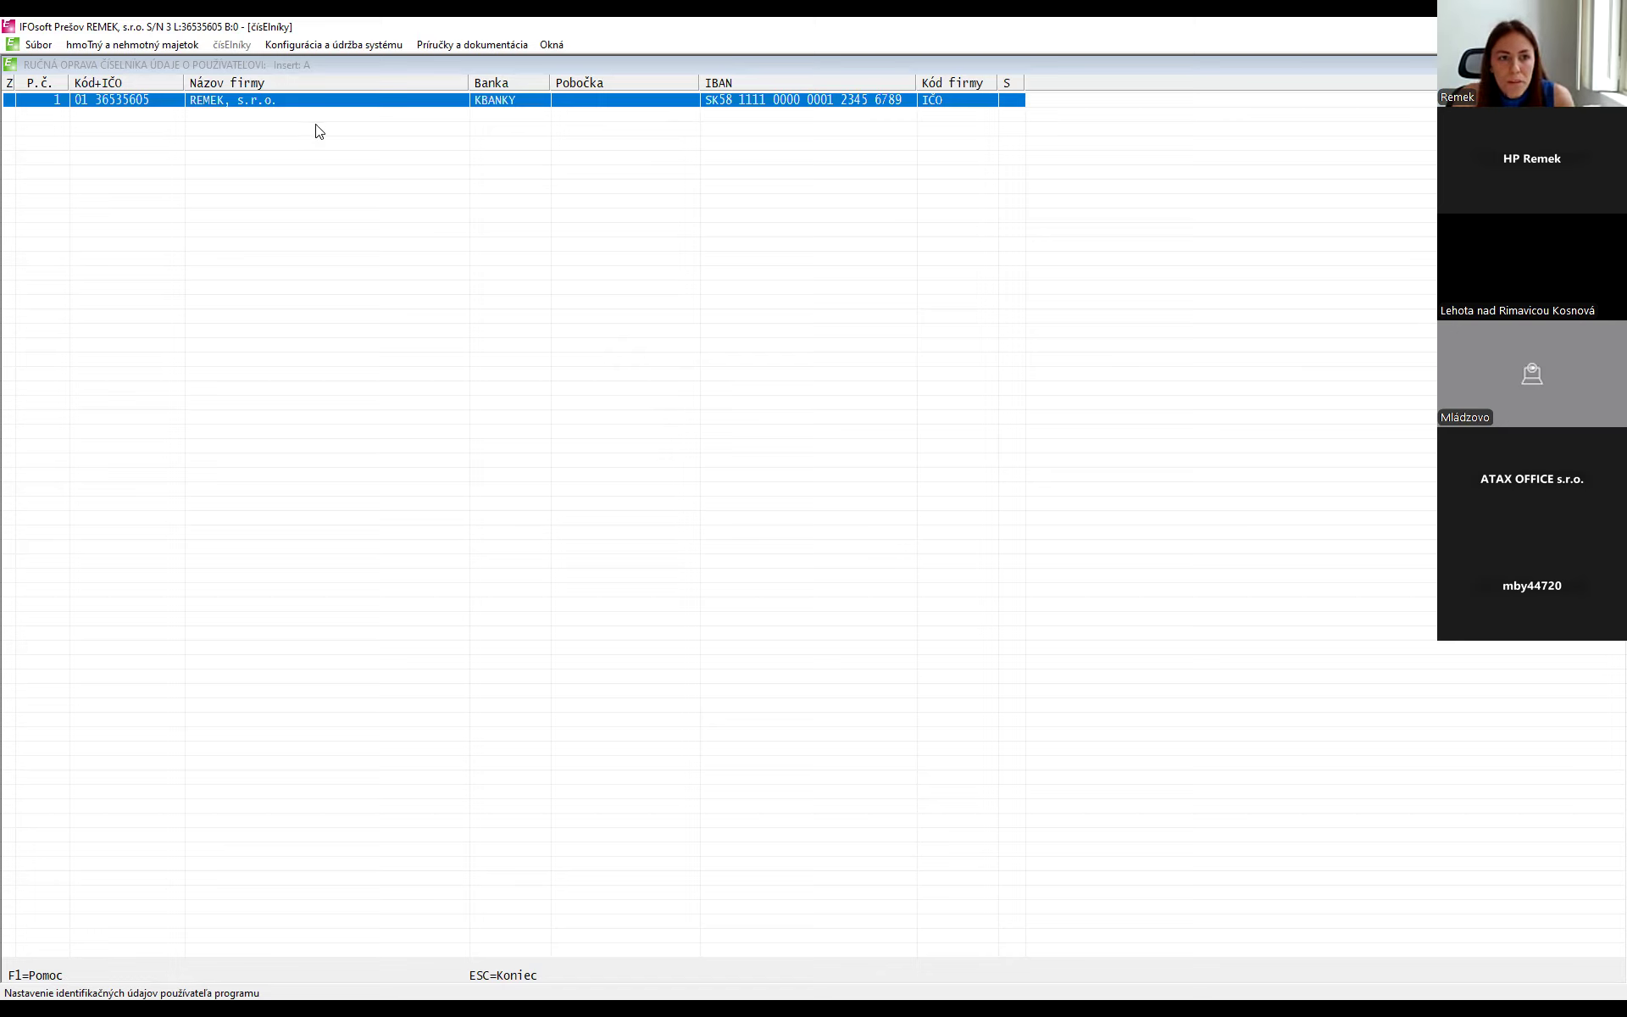
pyautogui.press('Escape')
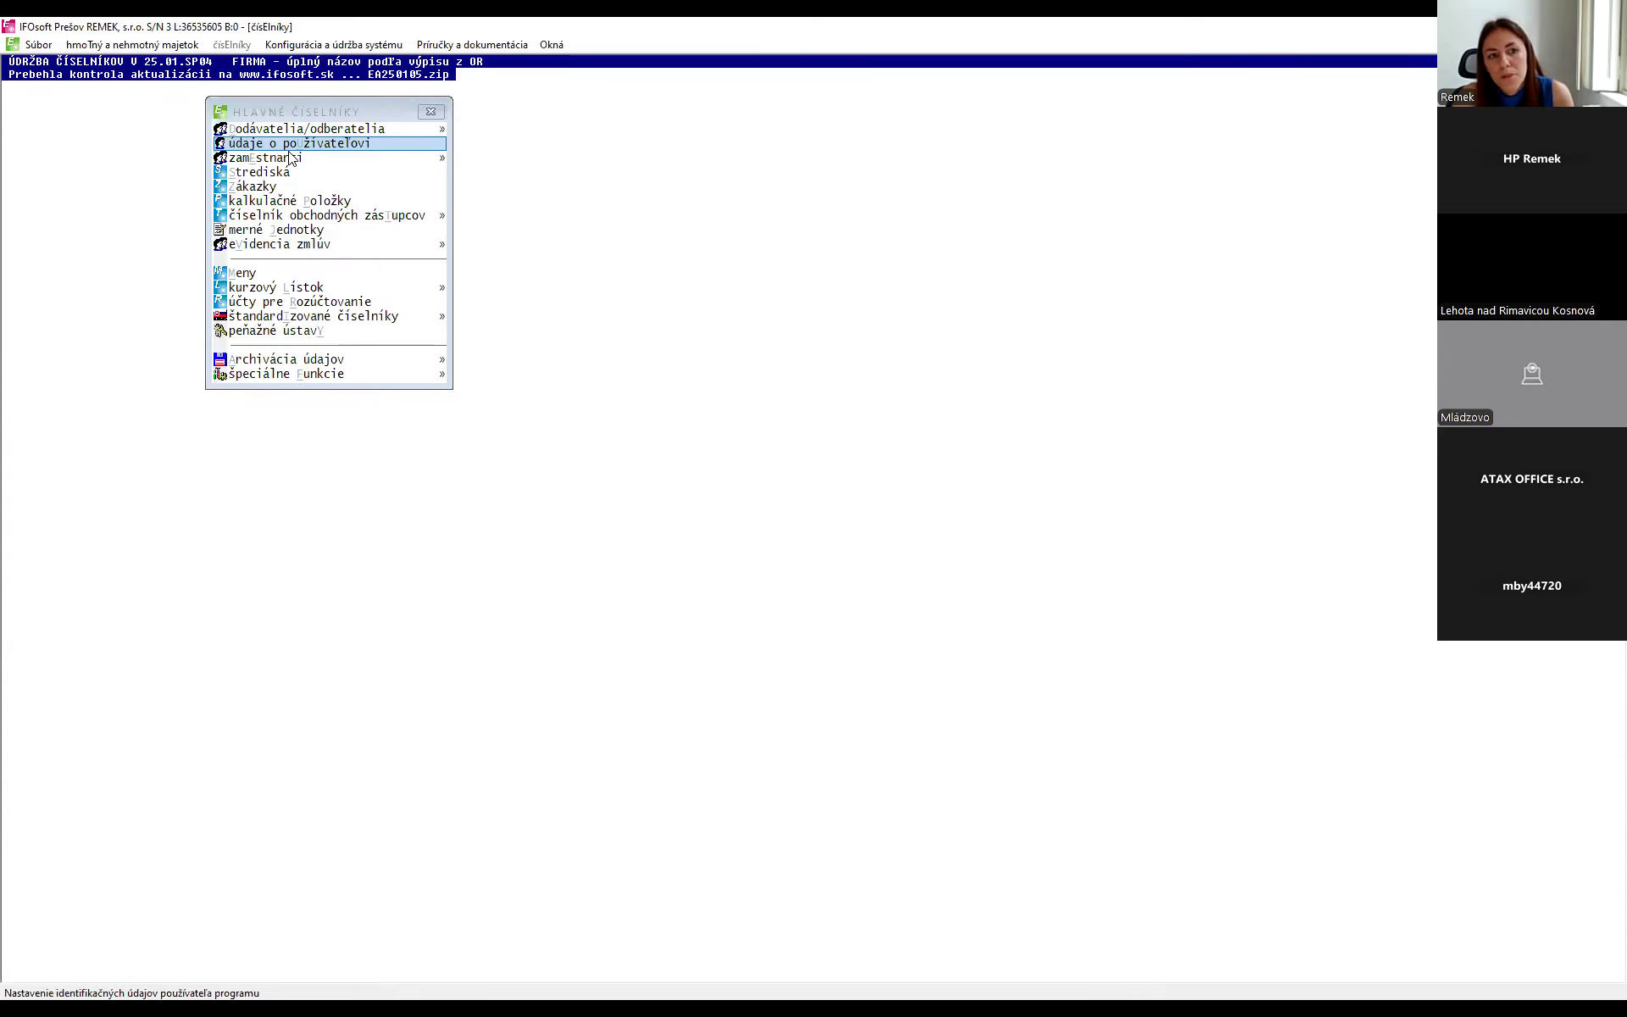
# - View the employee codebook (zamestnanci) and the centres codebook (strediská), closing each list after review
pyautogui.click(278, 160)
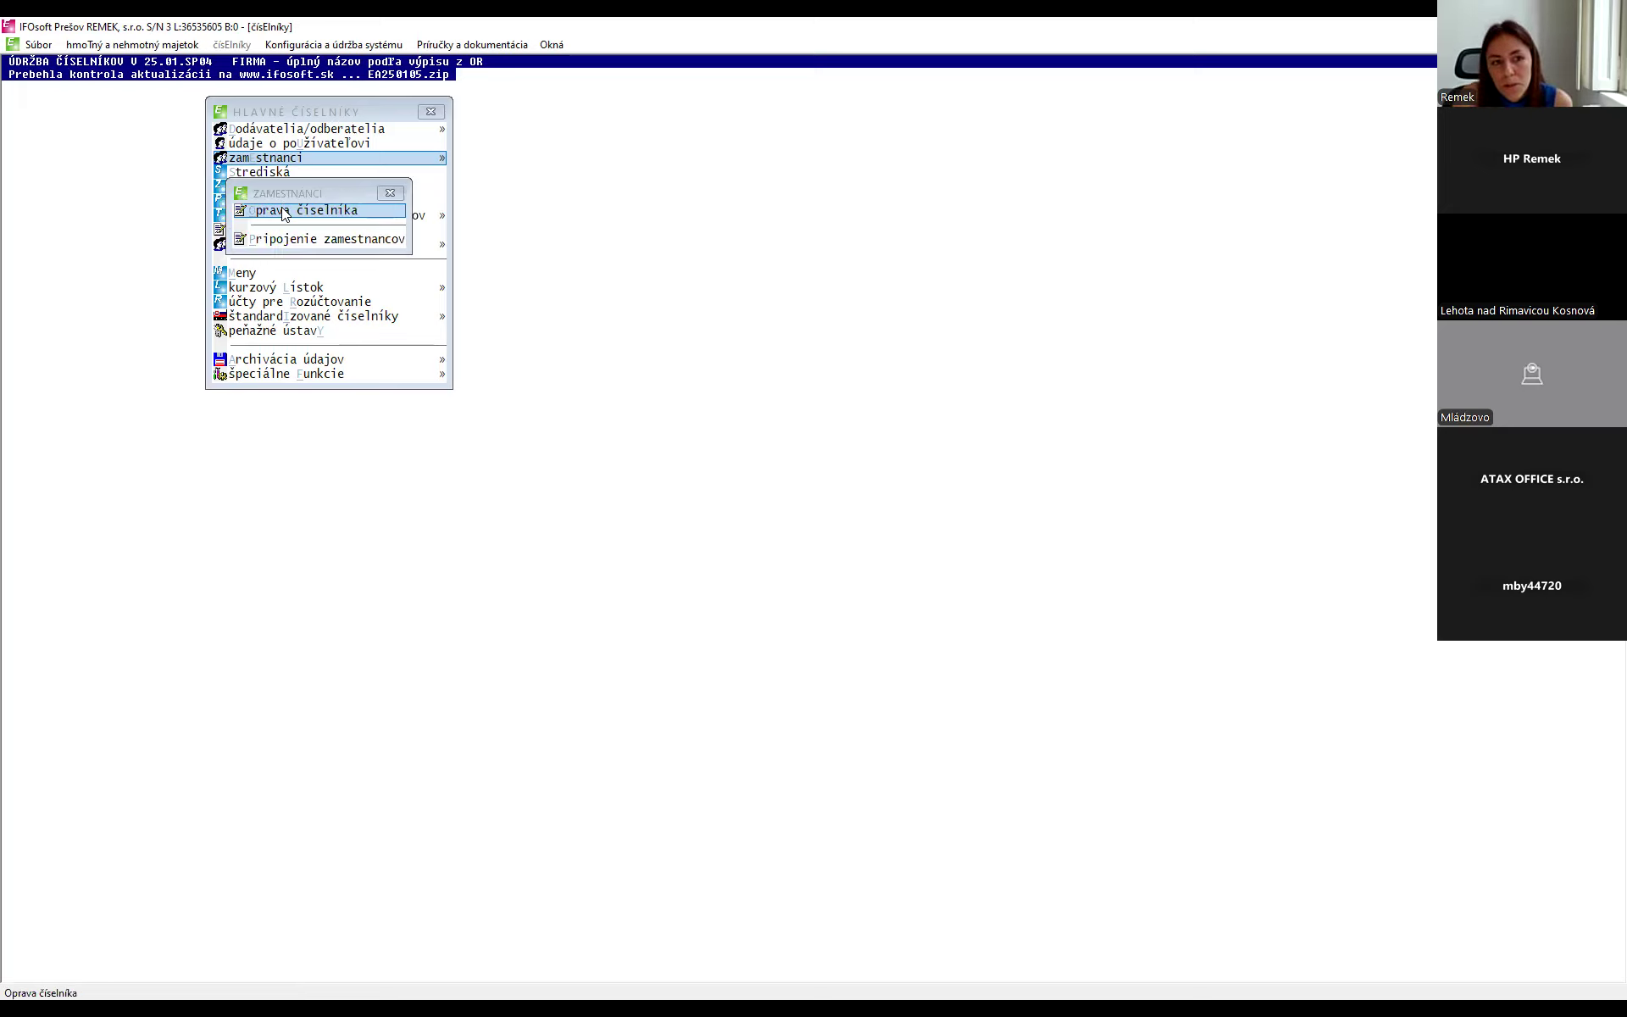
pyautogui.click(290, 198)
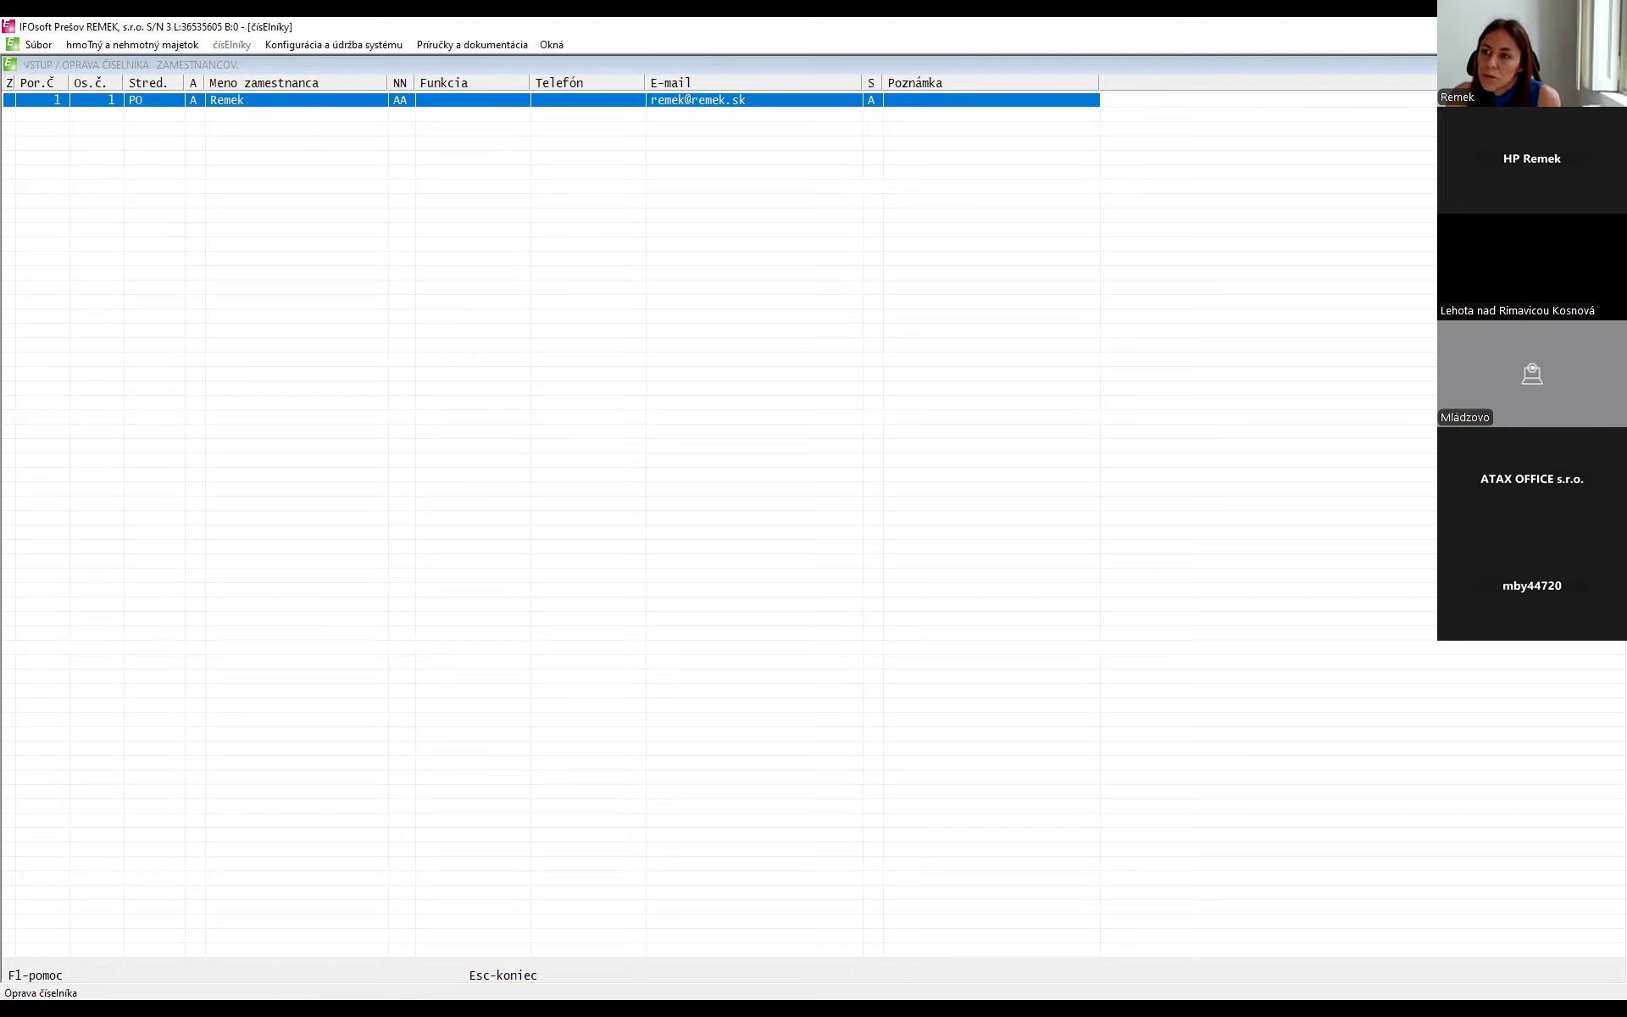
pyautogui.press('Escape')
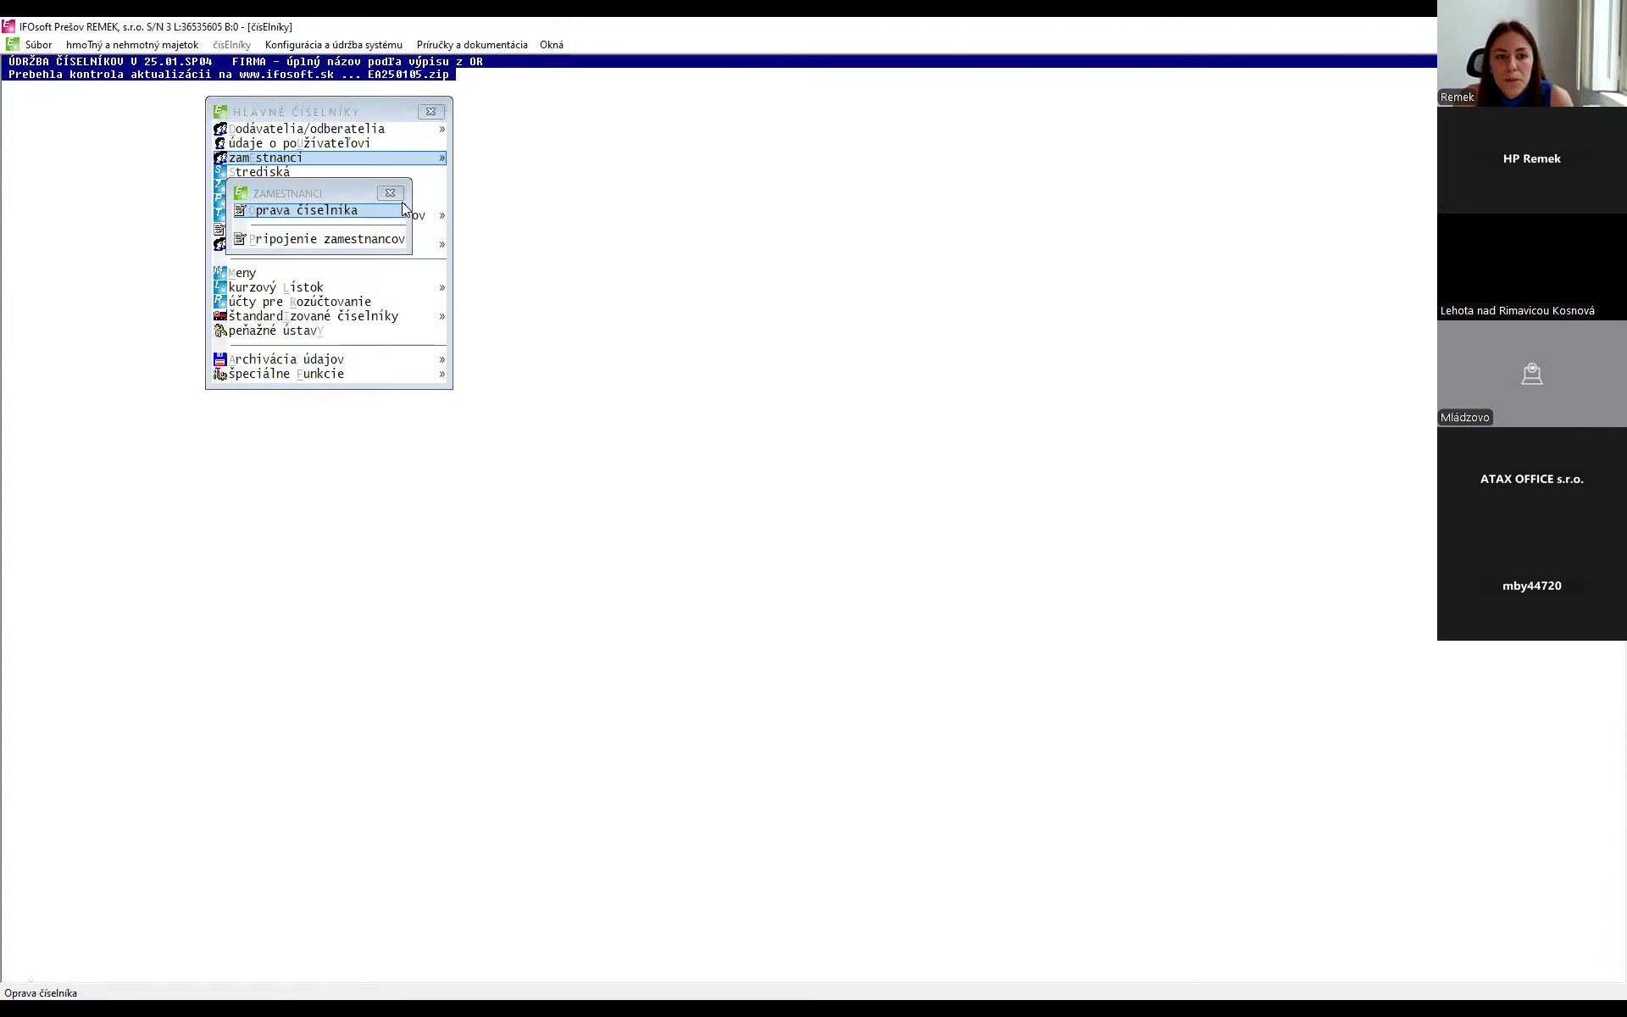
pyautogui.press('Escape')
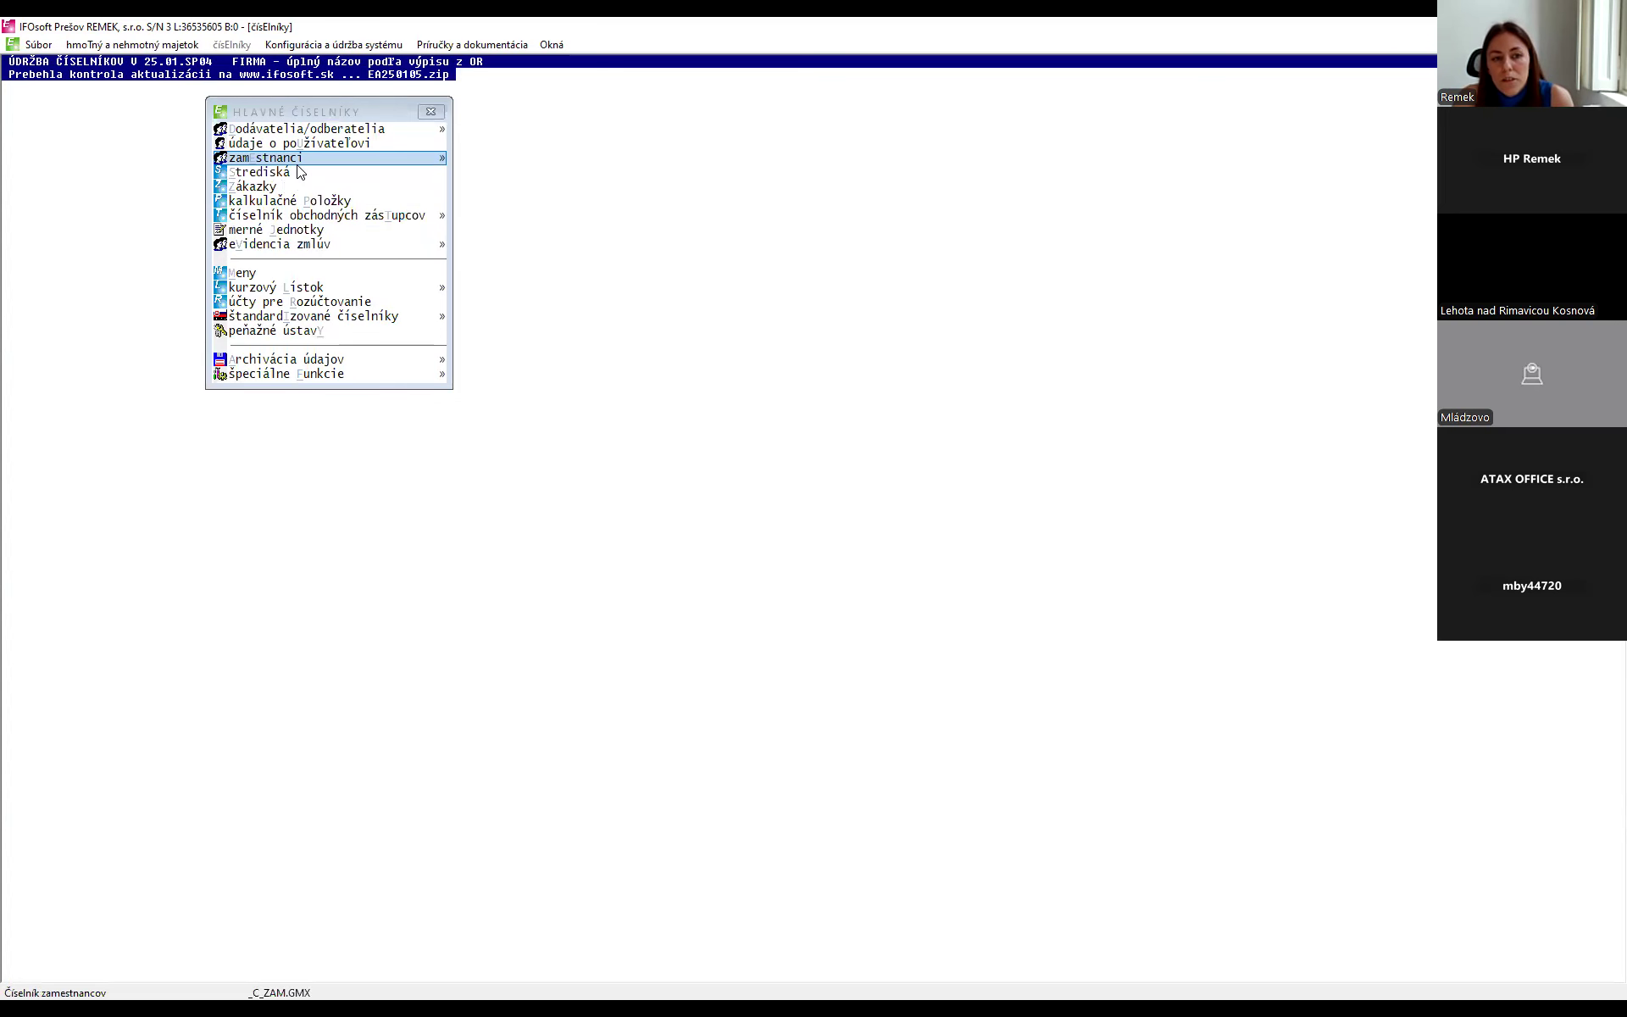
pyautogui.click(289, 174)
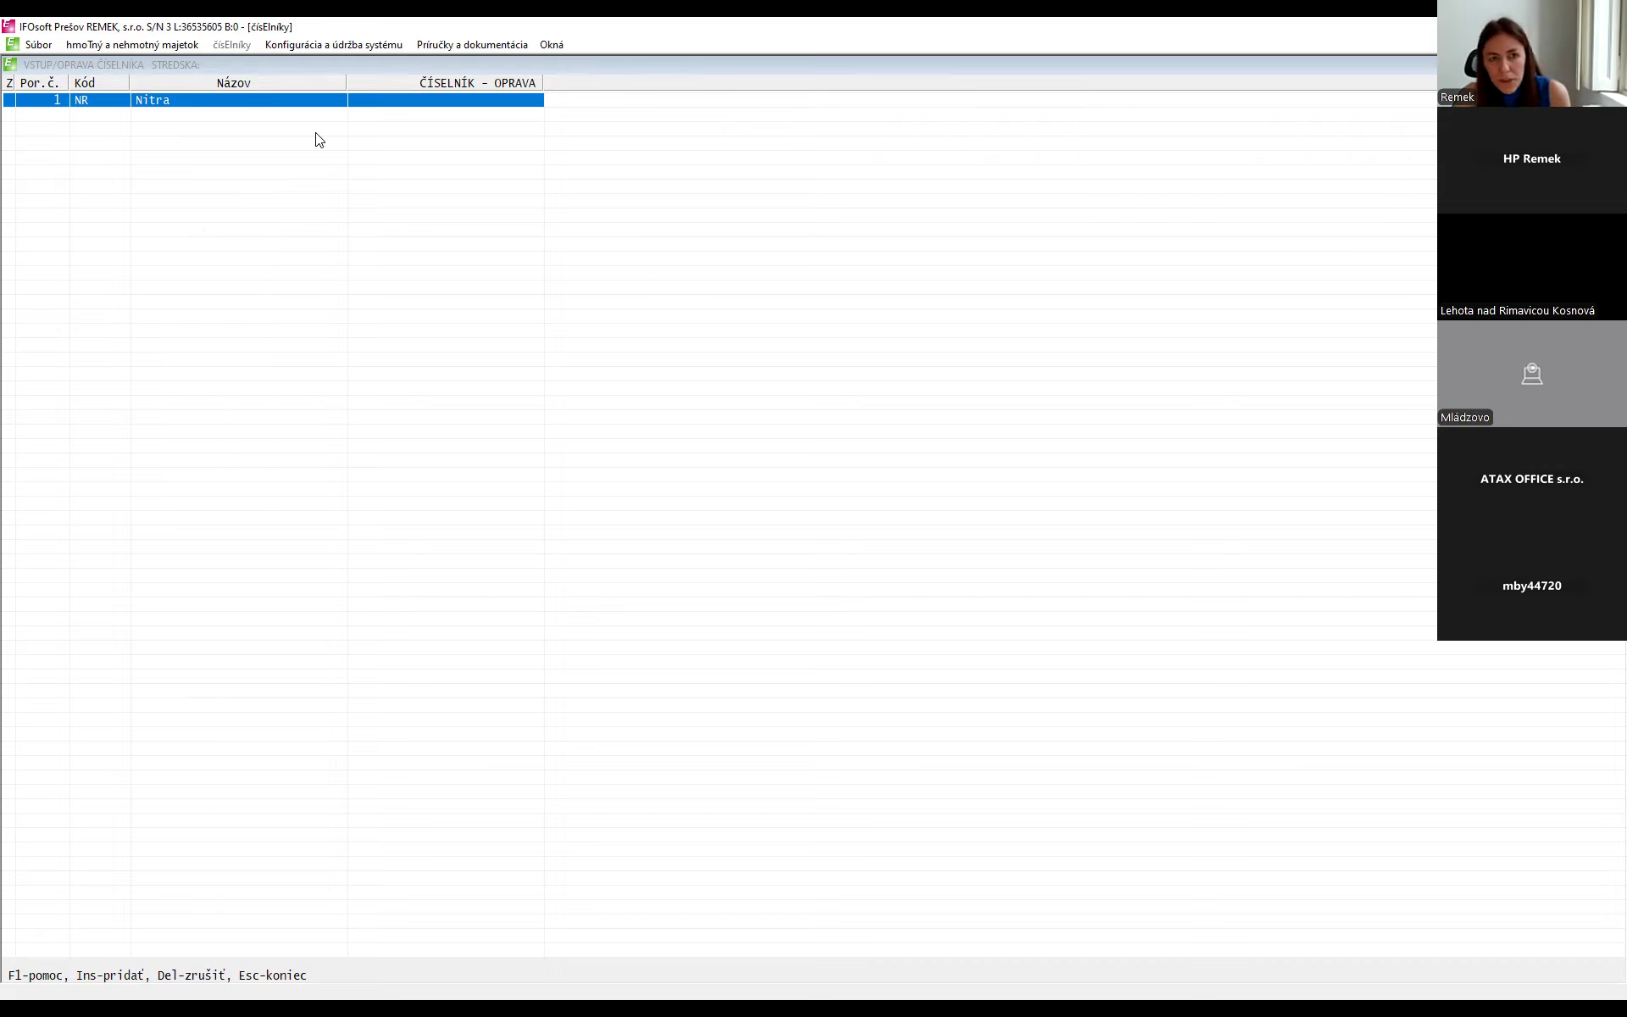
pyautogui.press('Escape')
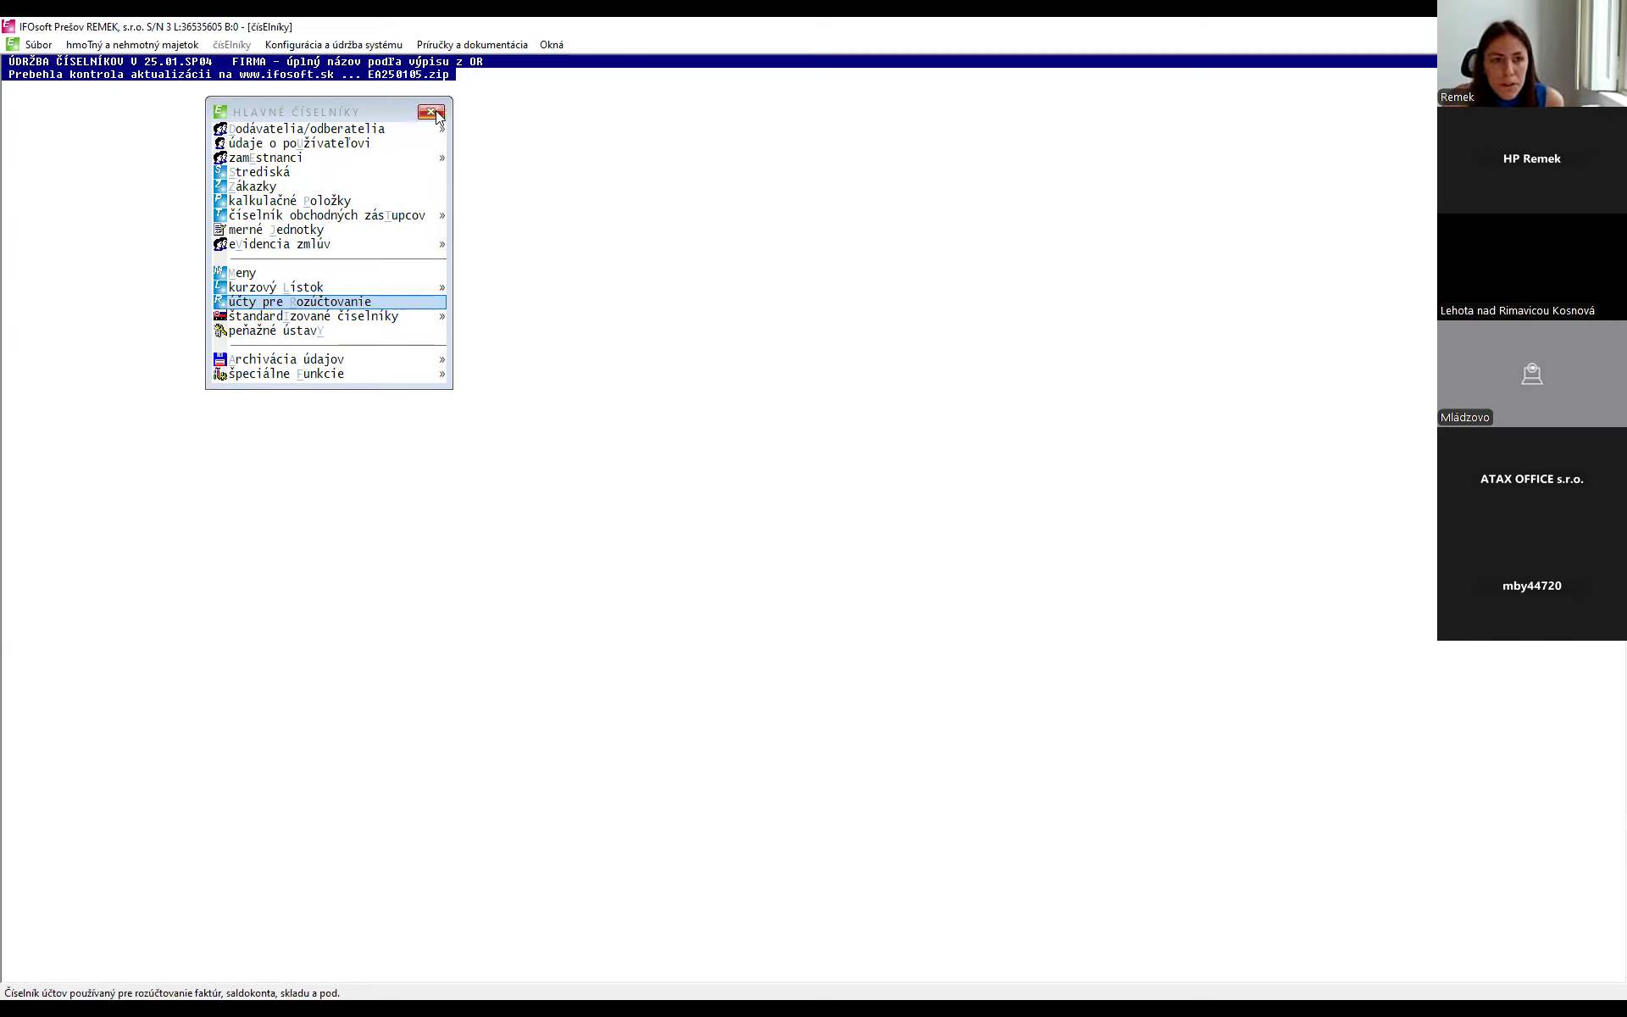
# - Open the codebooks of the tangible and intangible assets module and display the printout of the asset acquisition codebook (nadobudnutie MA)
pyautogui.click(124, 46)
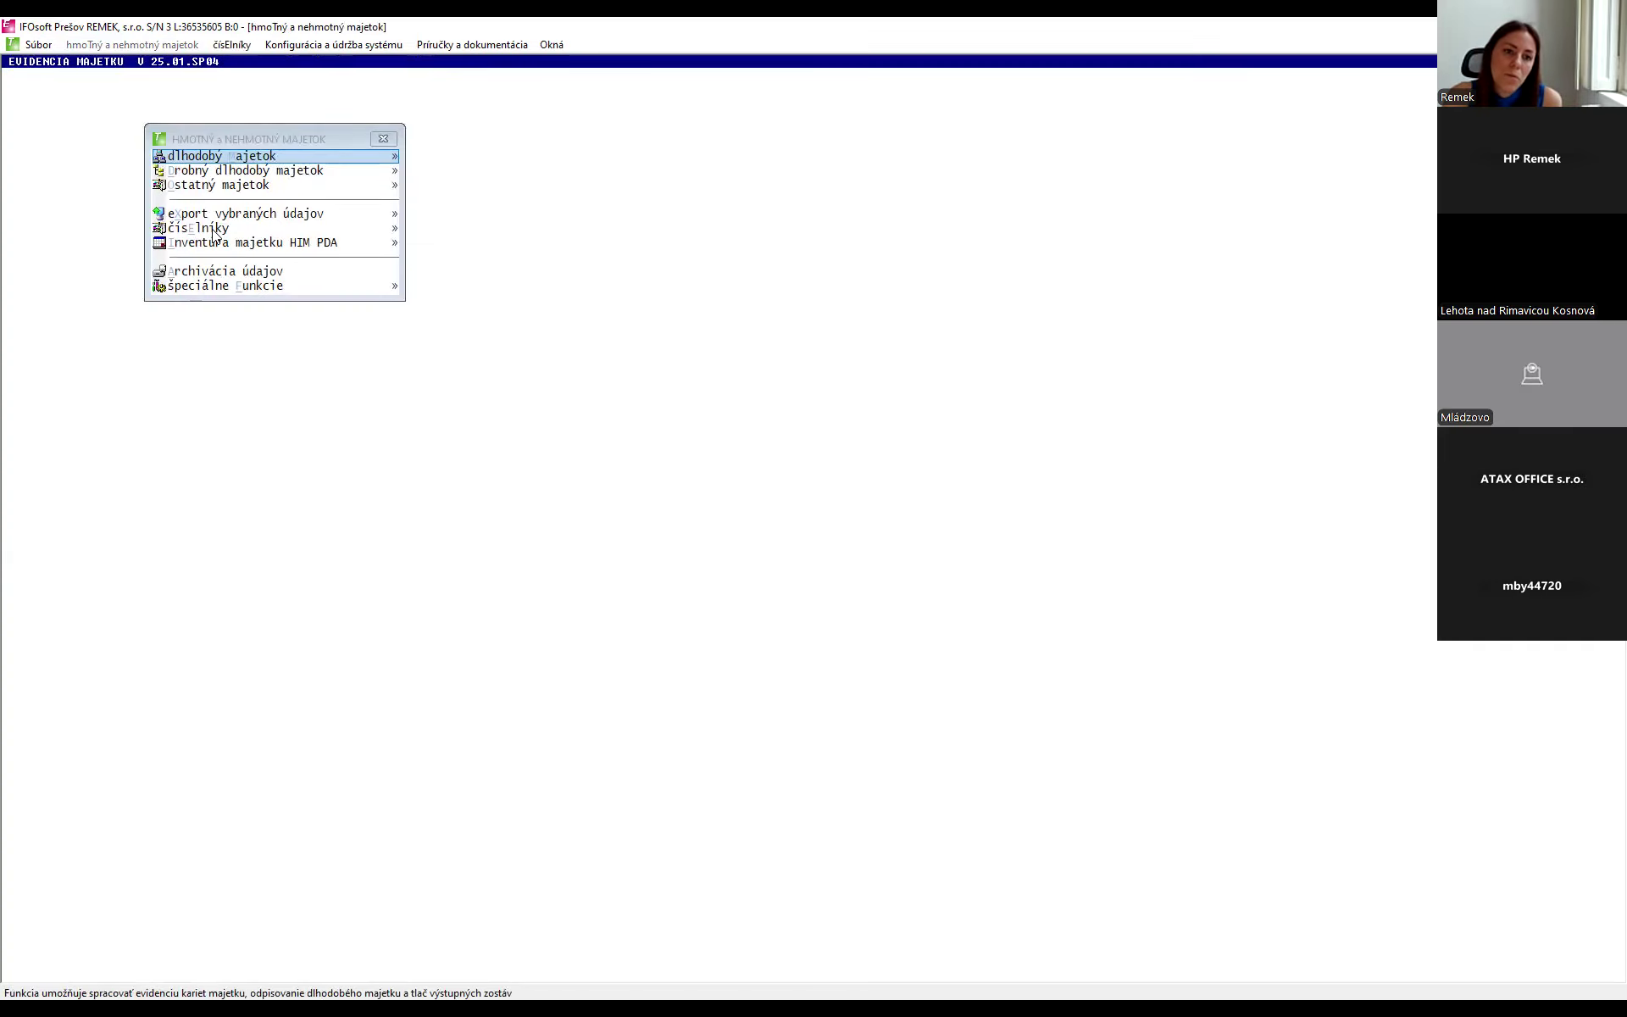
pyautogui.click(213, 232)
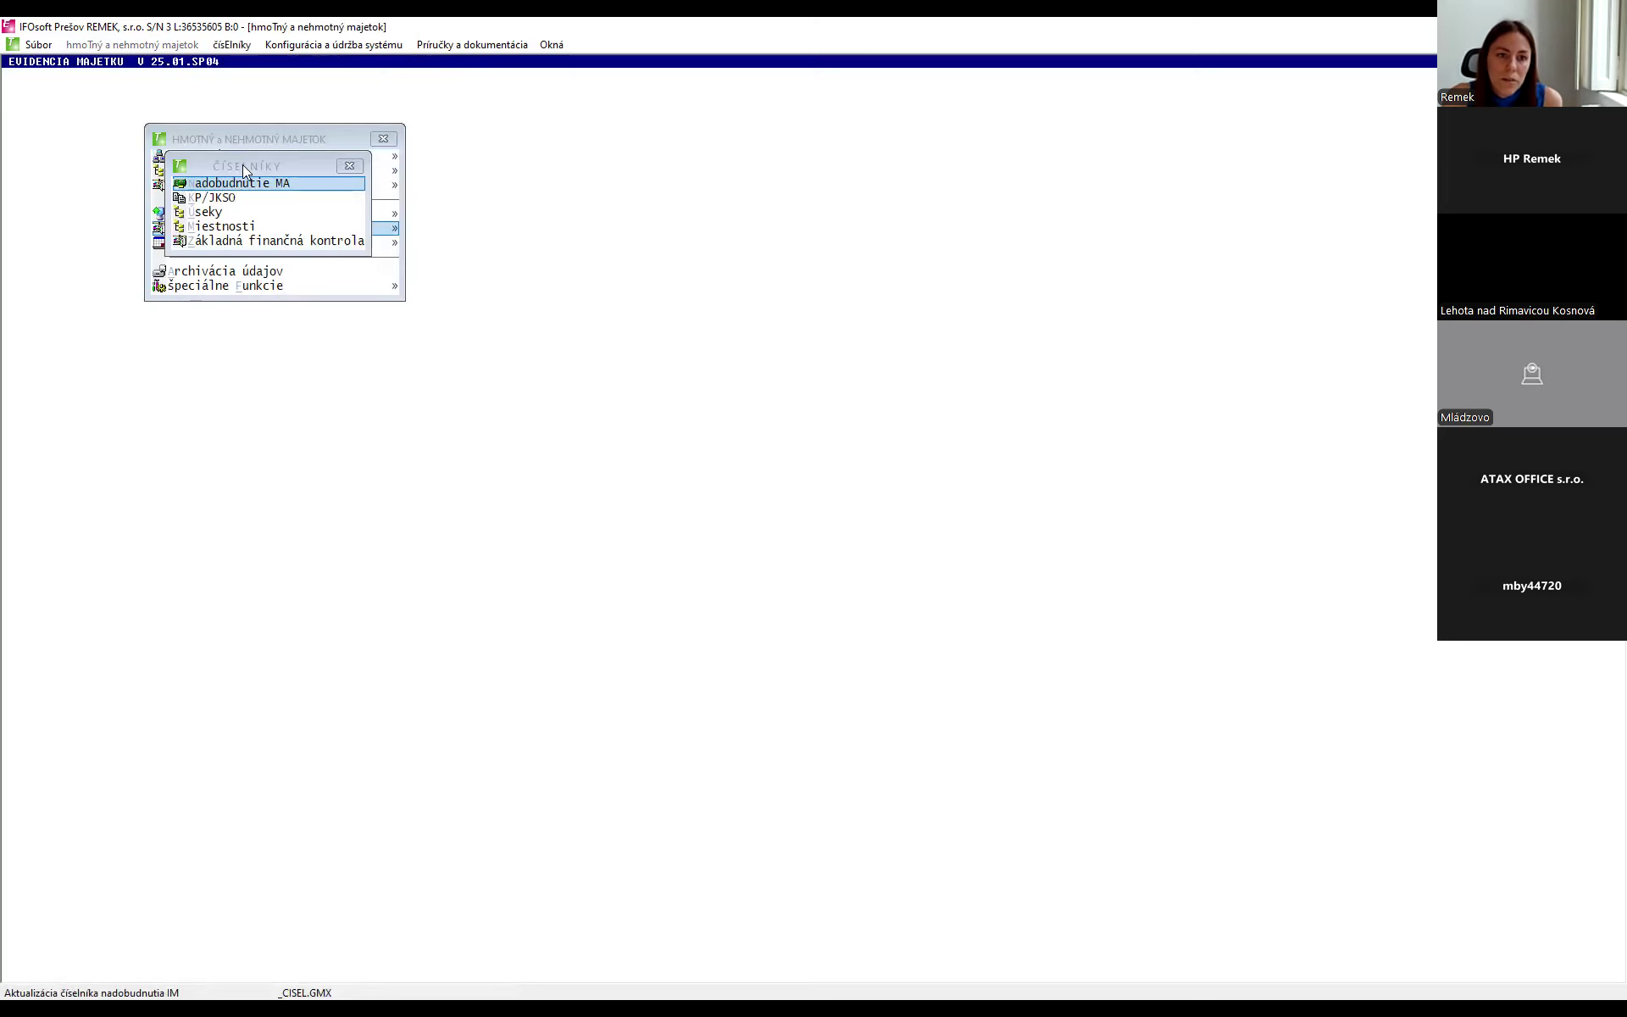
pyautogui.moveTo(527, 174); pyautogui.dragTo(523, 166)
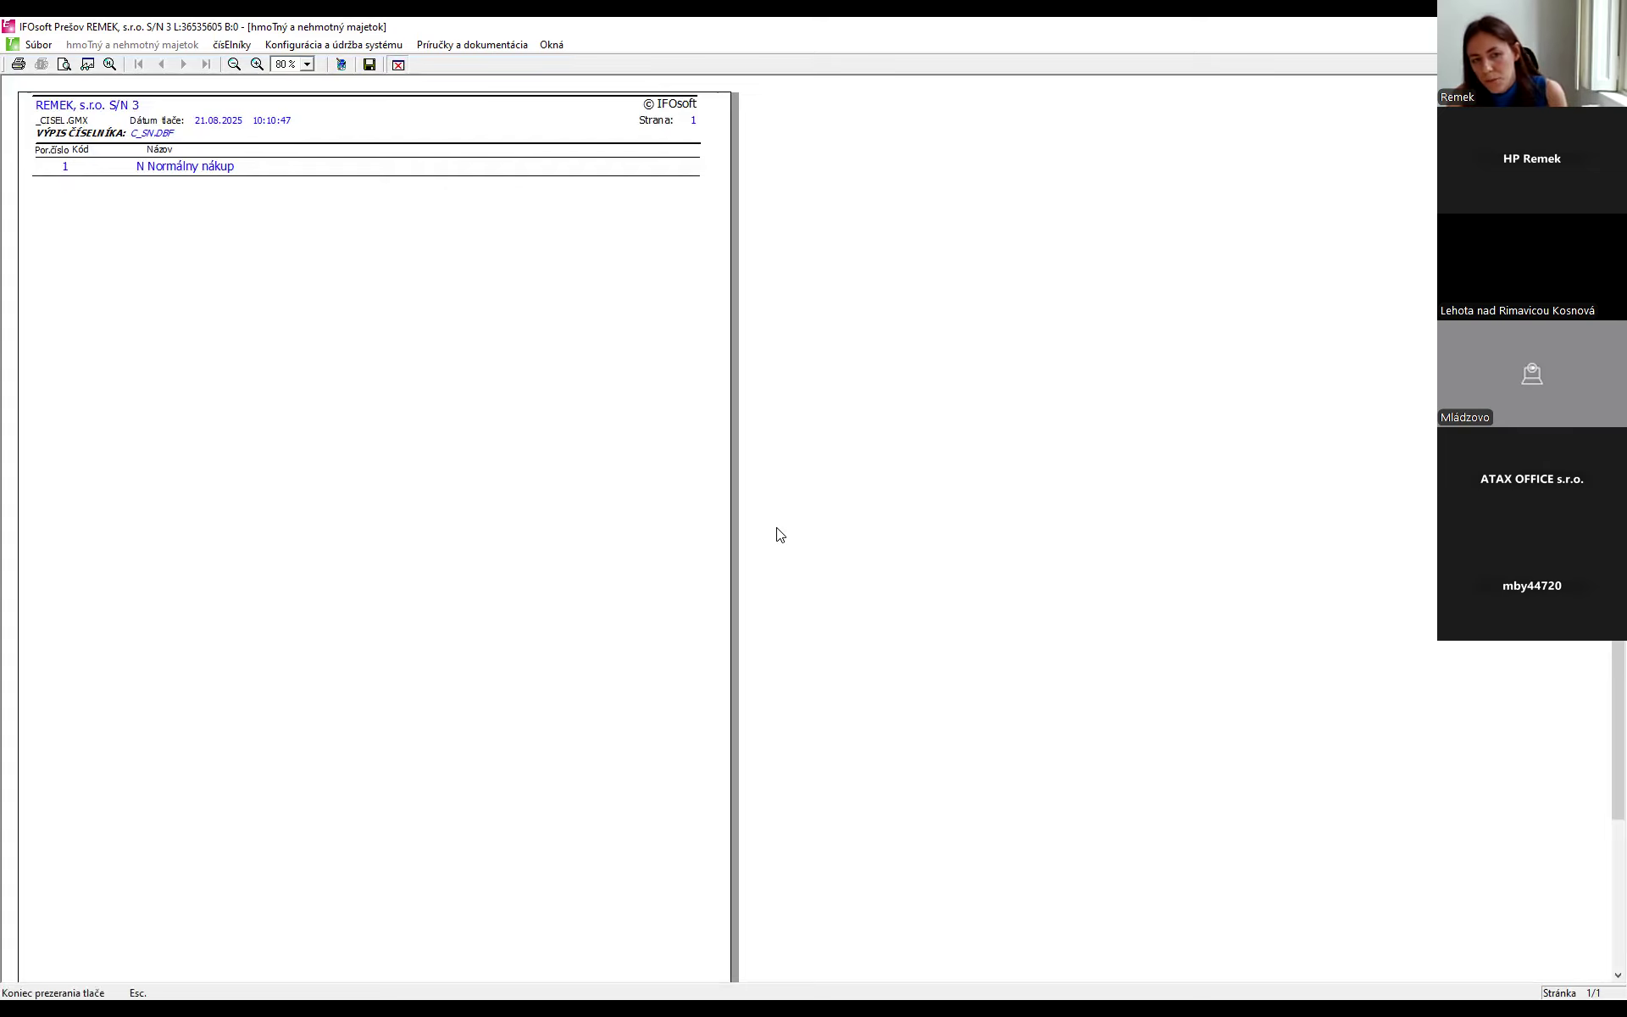
# - Leave the asset acquisition printout, open the KP/JKSO codebook and review the product codes listed under depreciation group 1 (Odpisová skupina 1)
pyautogui.press('Escape')
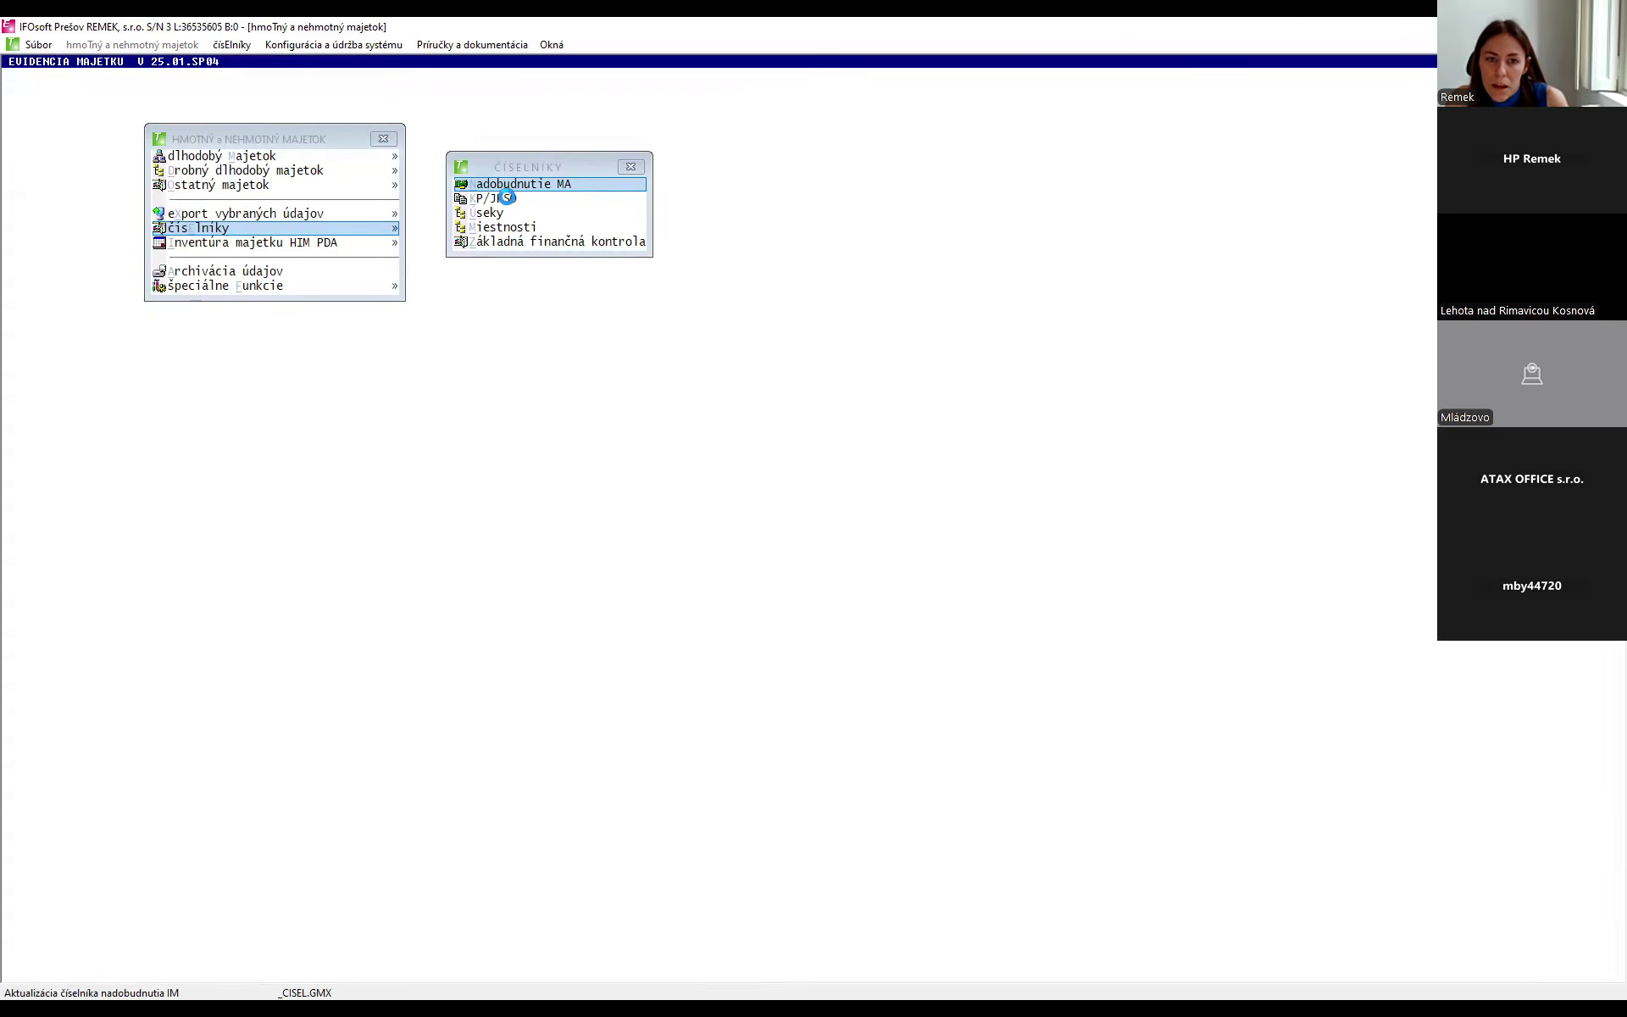
pyautogui.click(507, 197)
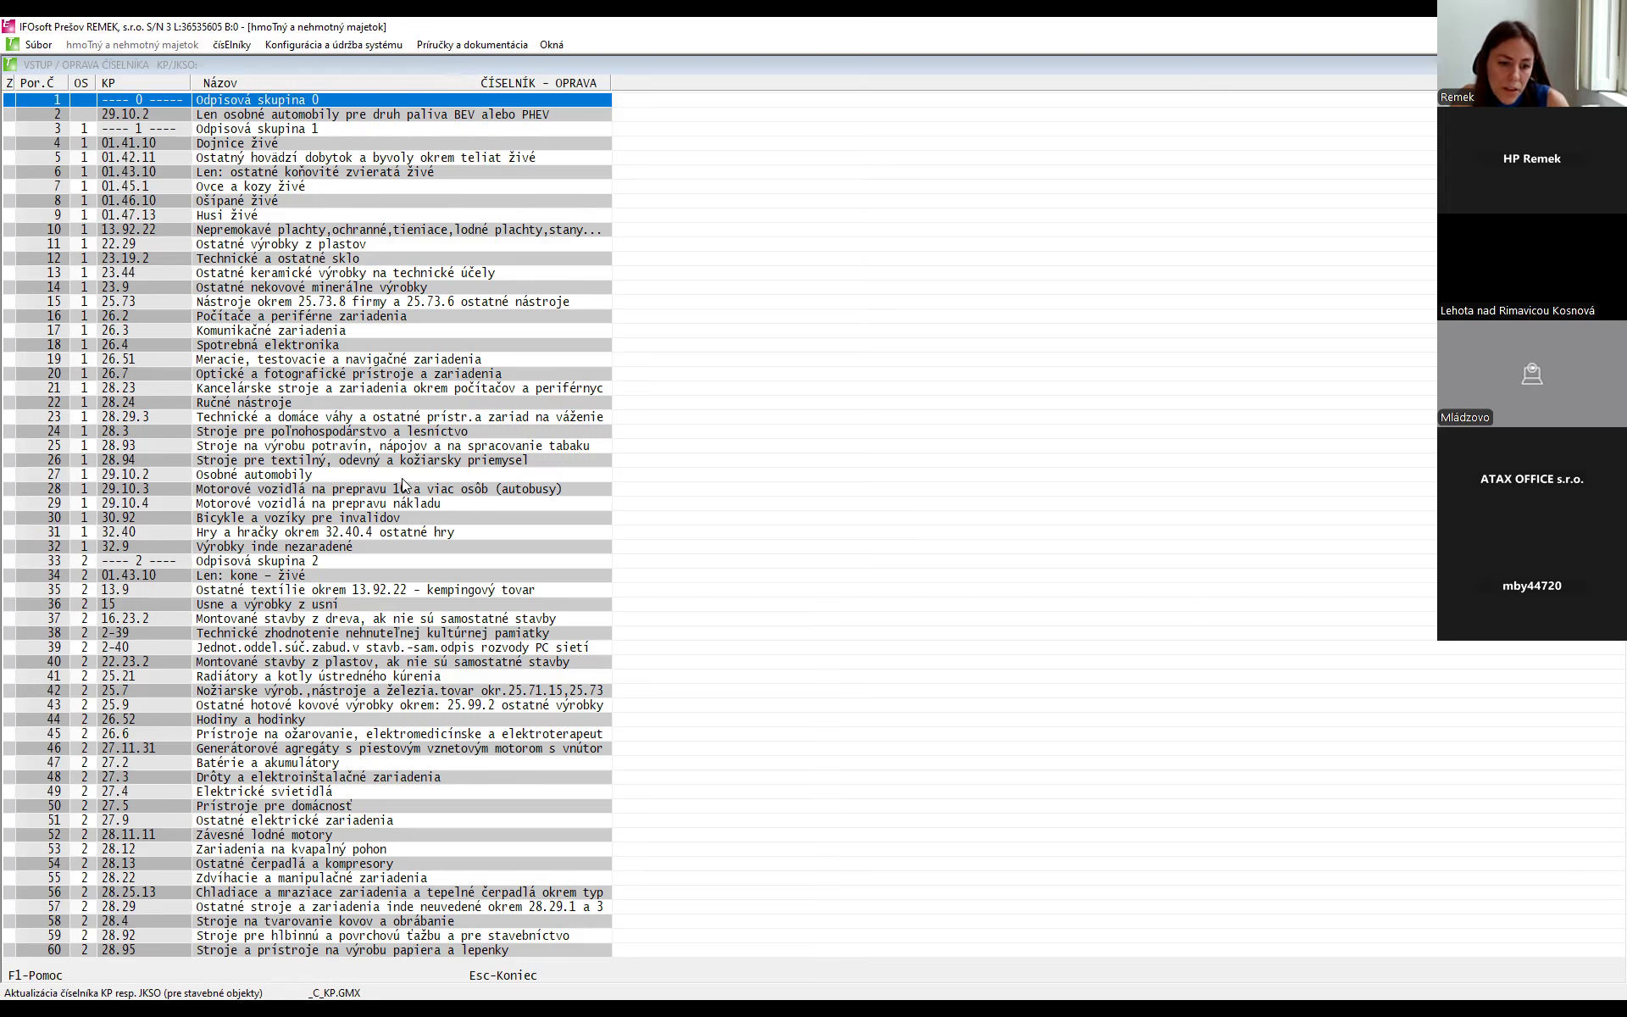
pyautogui.click(299, 131)
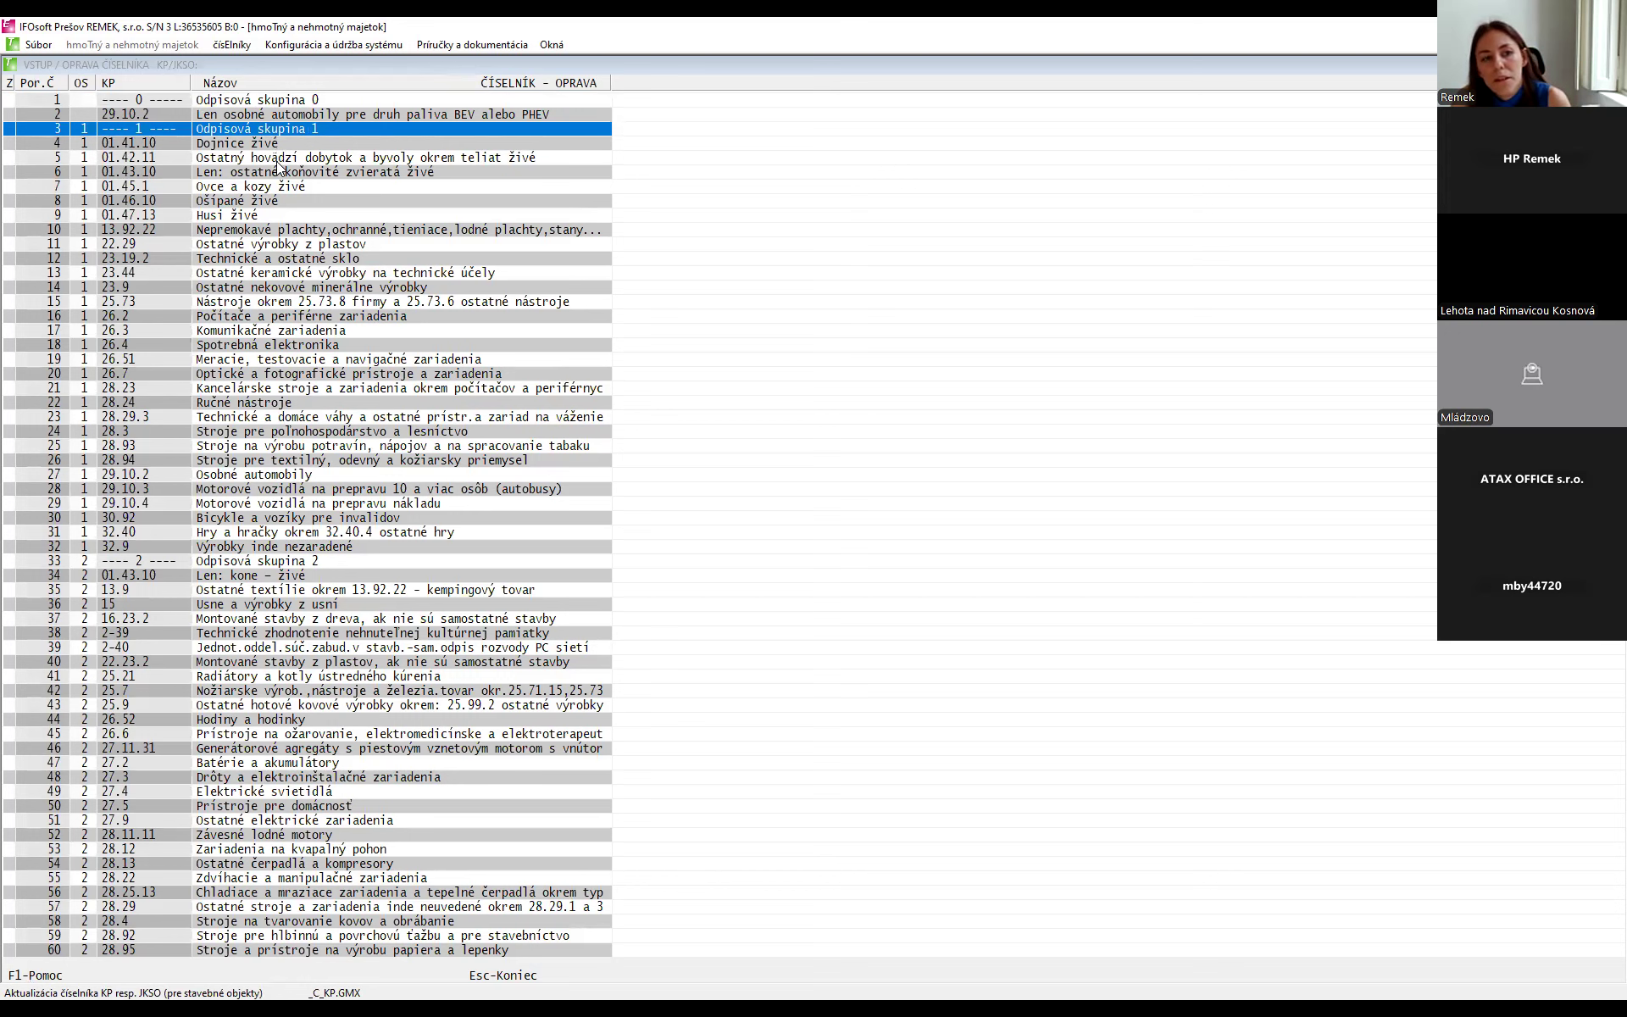
pyautogui.click(276, 160)
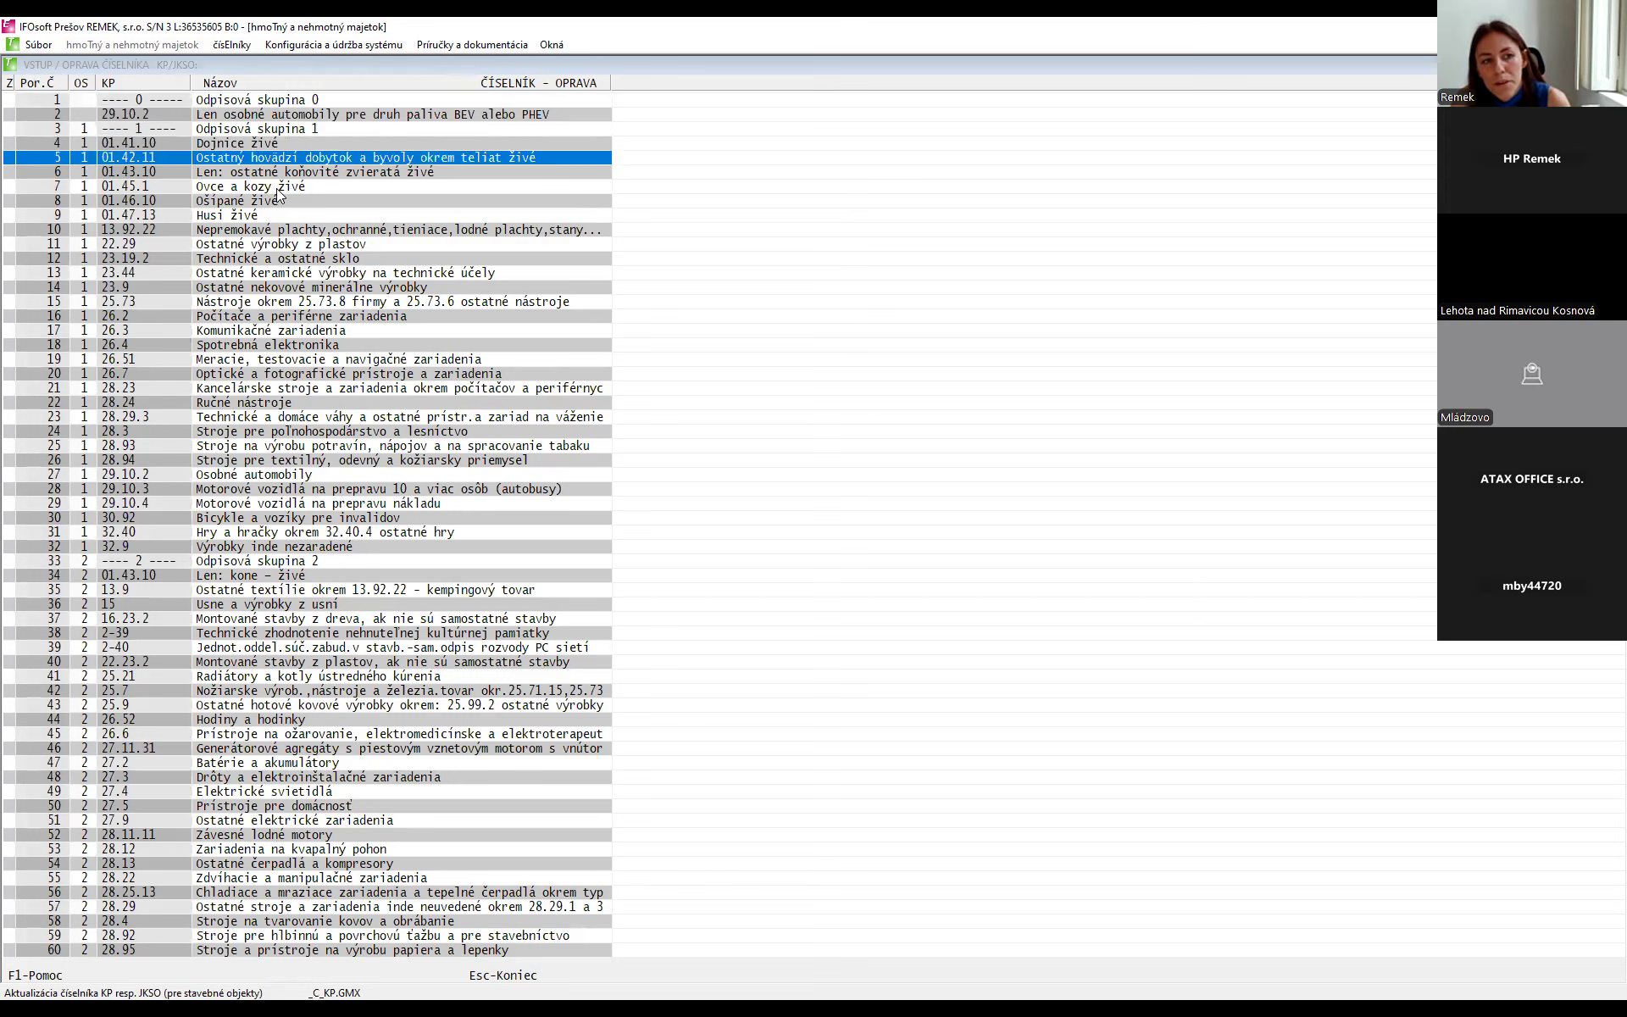
pyautogui.click(281, 187)
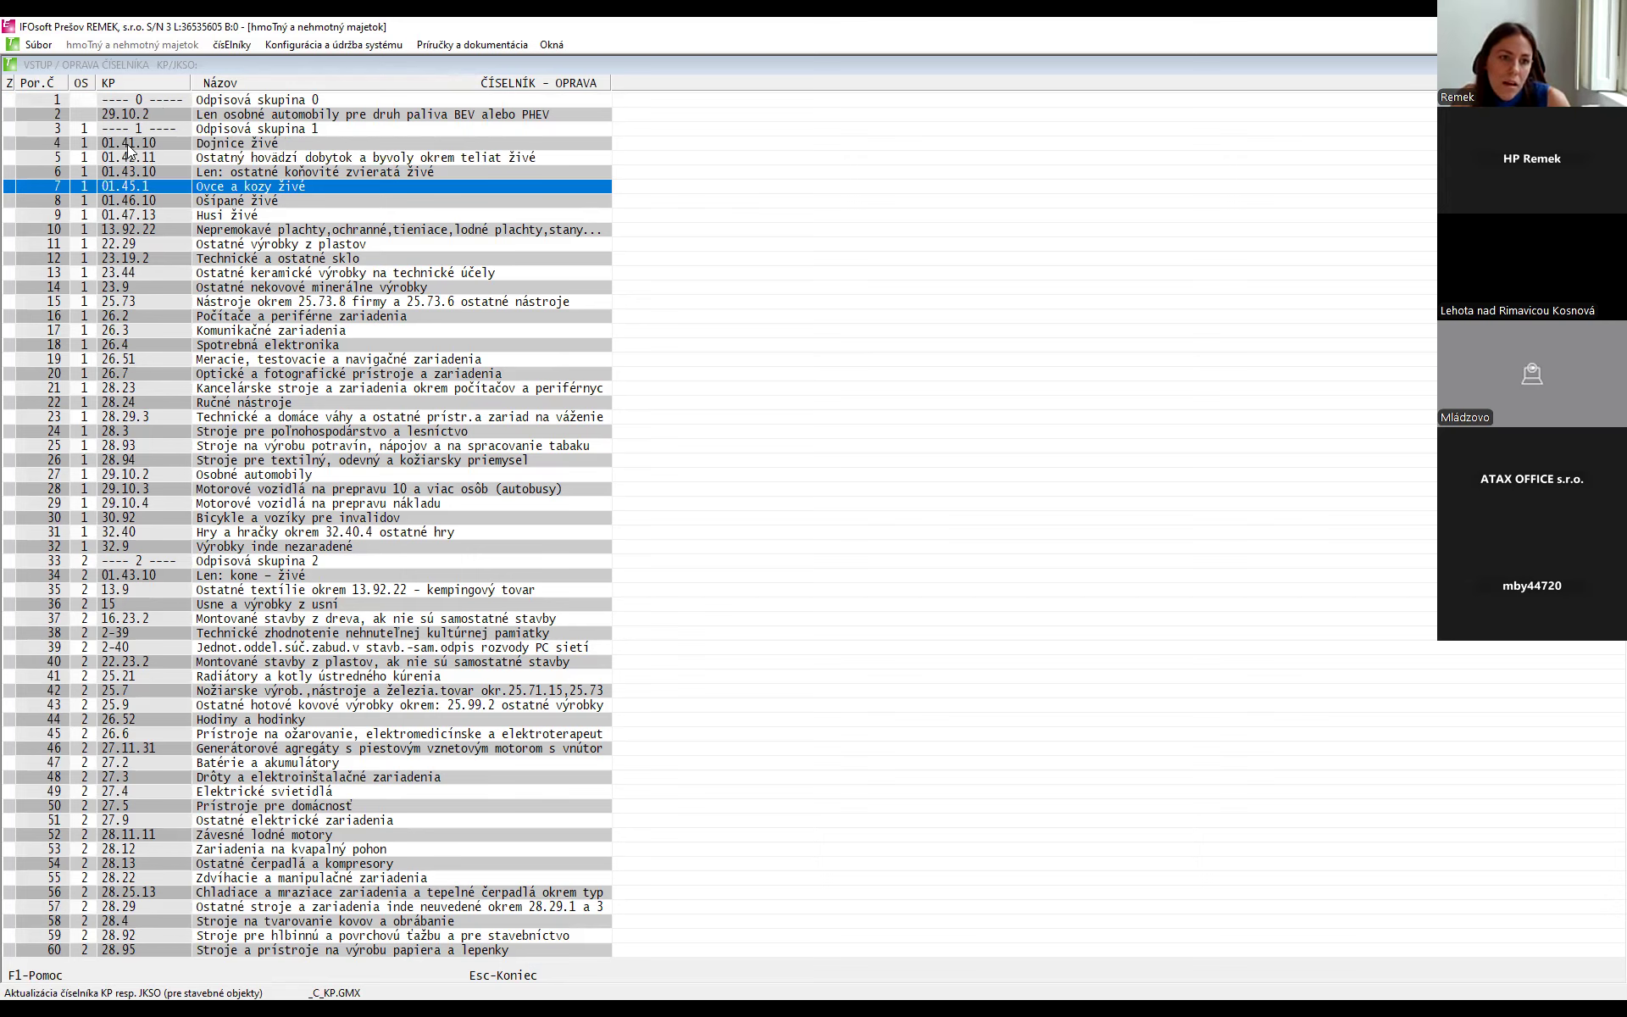
pyautogui.click(139, 166)
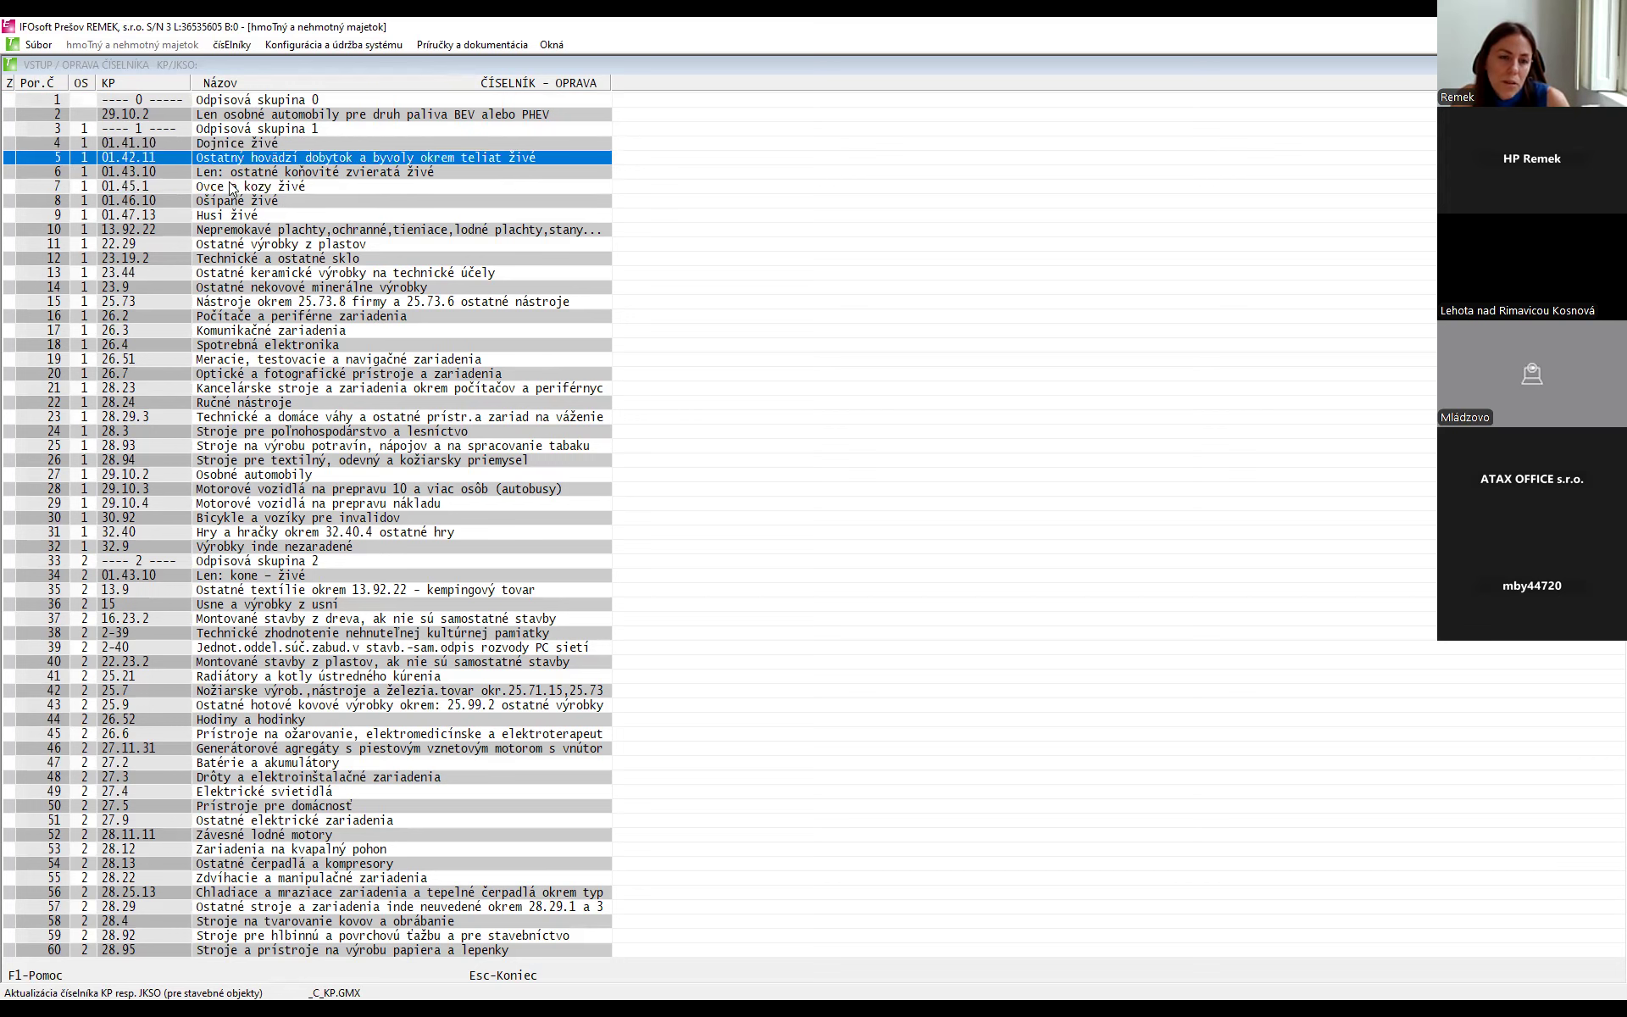
pyautogui.press('Down')
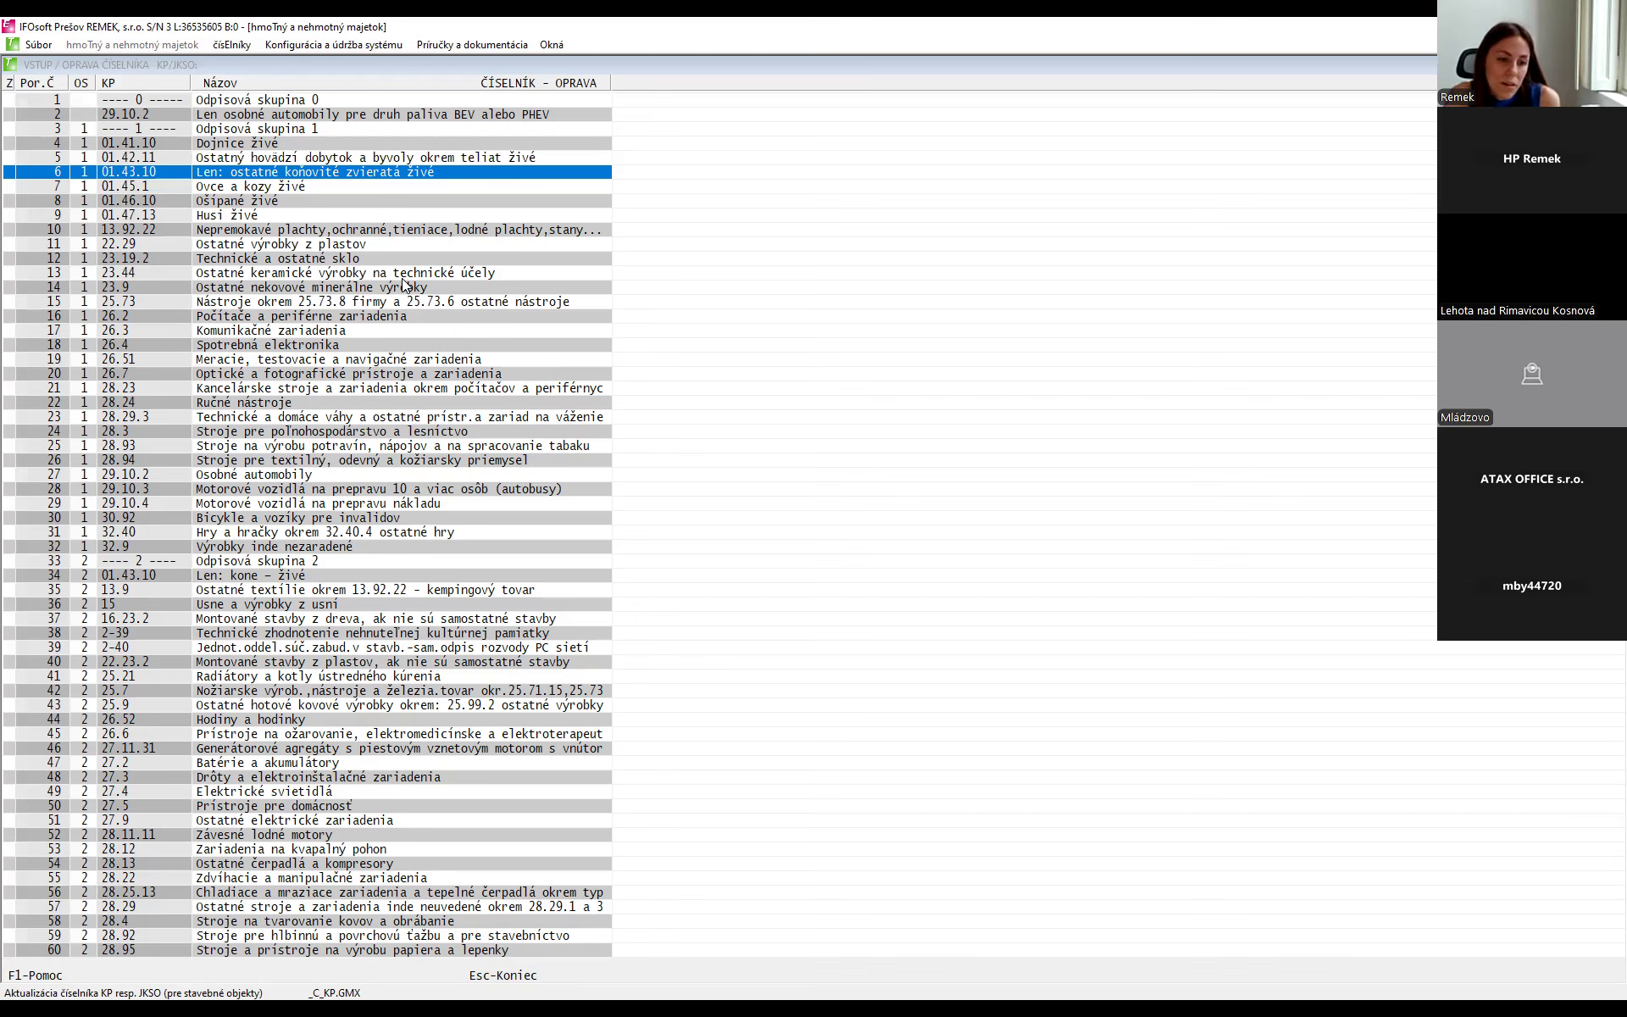
# - Review depreciation groups 5 to 7 and the closing notes (POZNÁMKA) of the KP/JKSO codebook, and leave the codebook
pyautogui.press('pagedown')
pyautogui.press('pagedown')
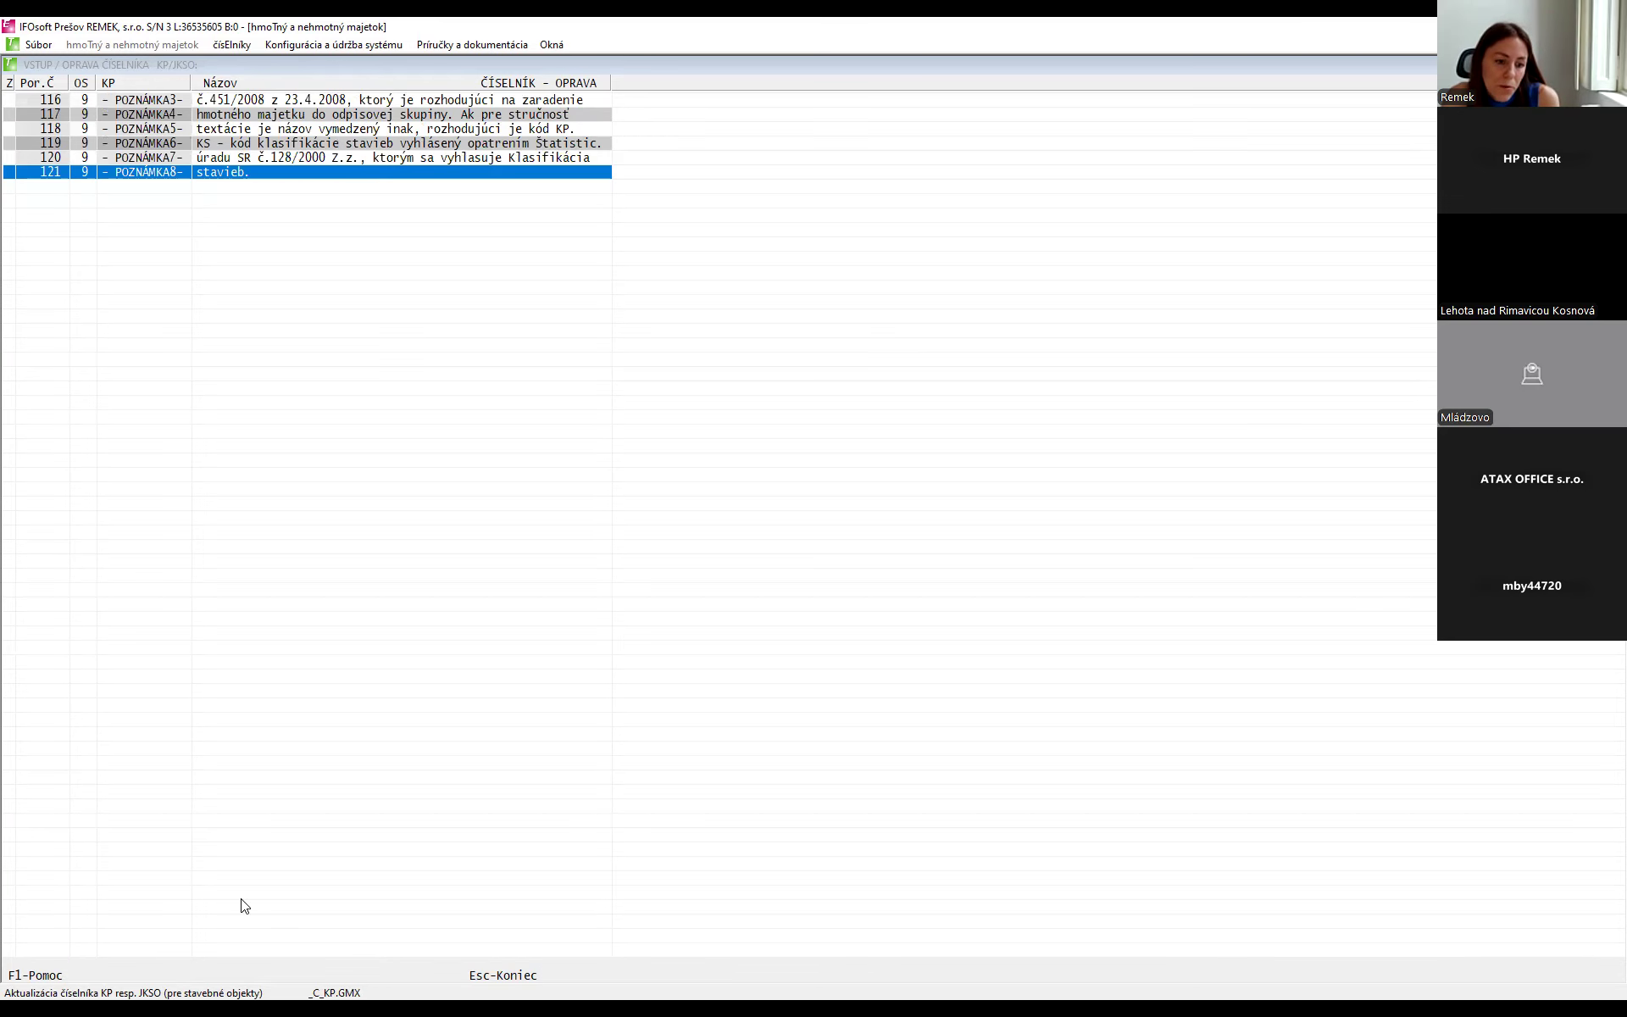
pyautogui.press('pageup')
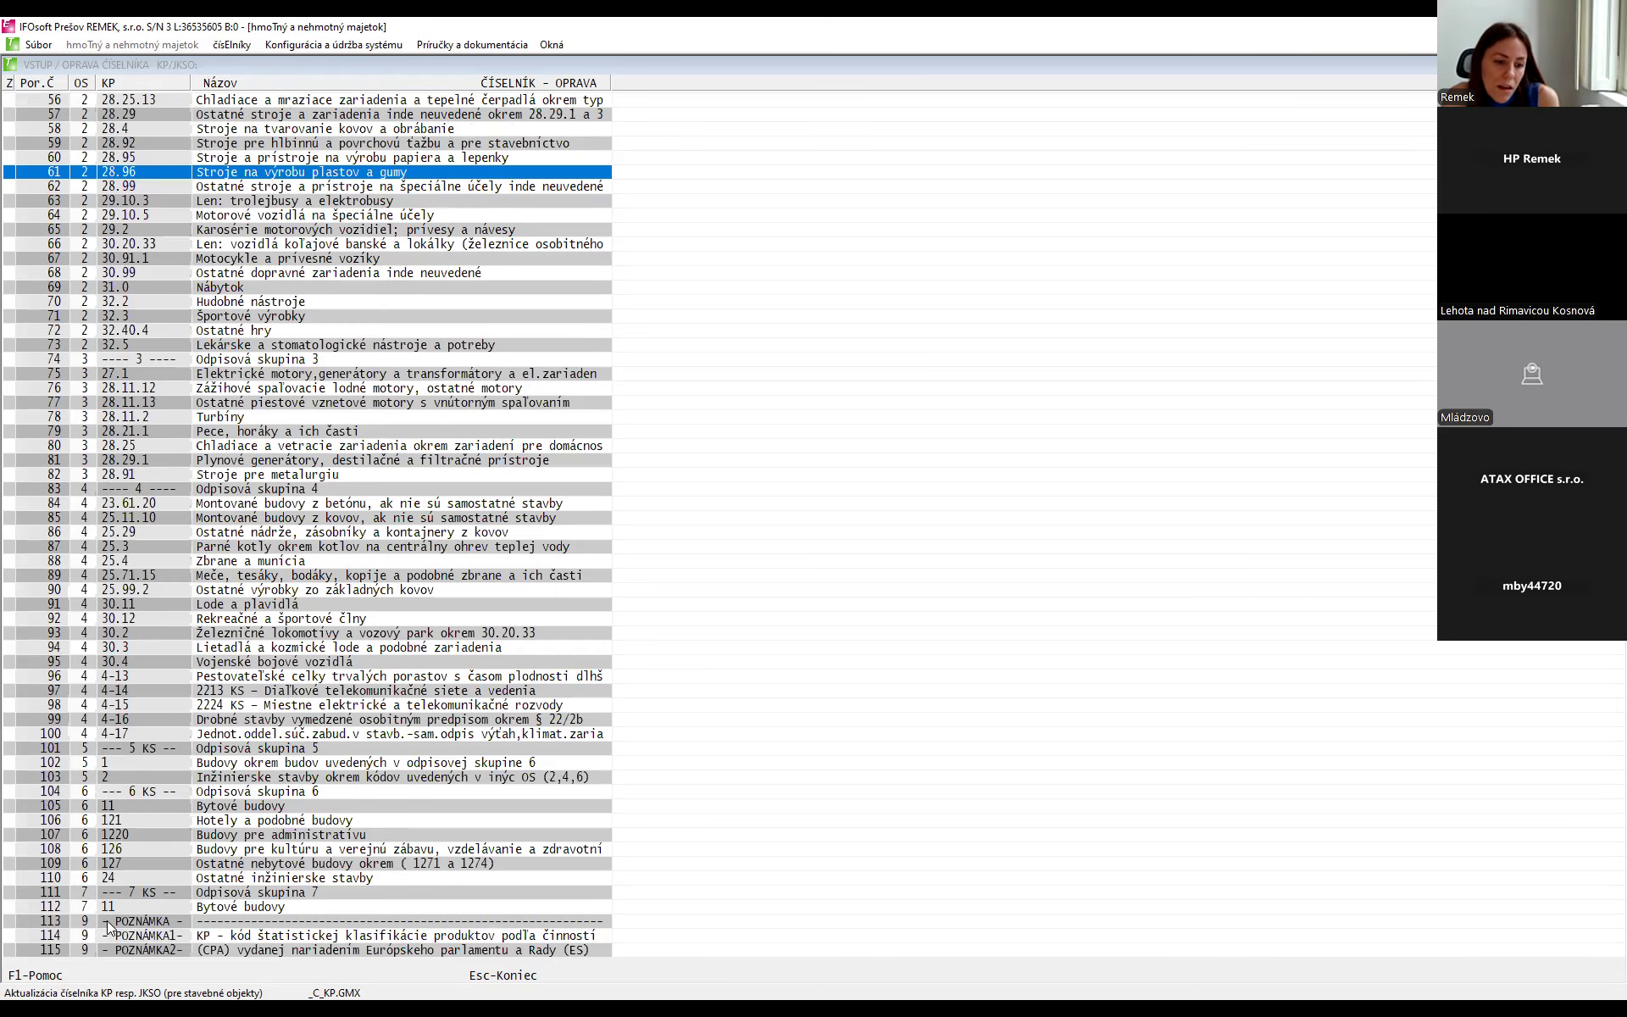
pyautogui.click(158, 890)
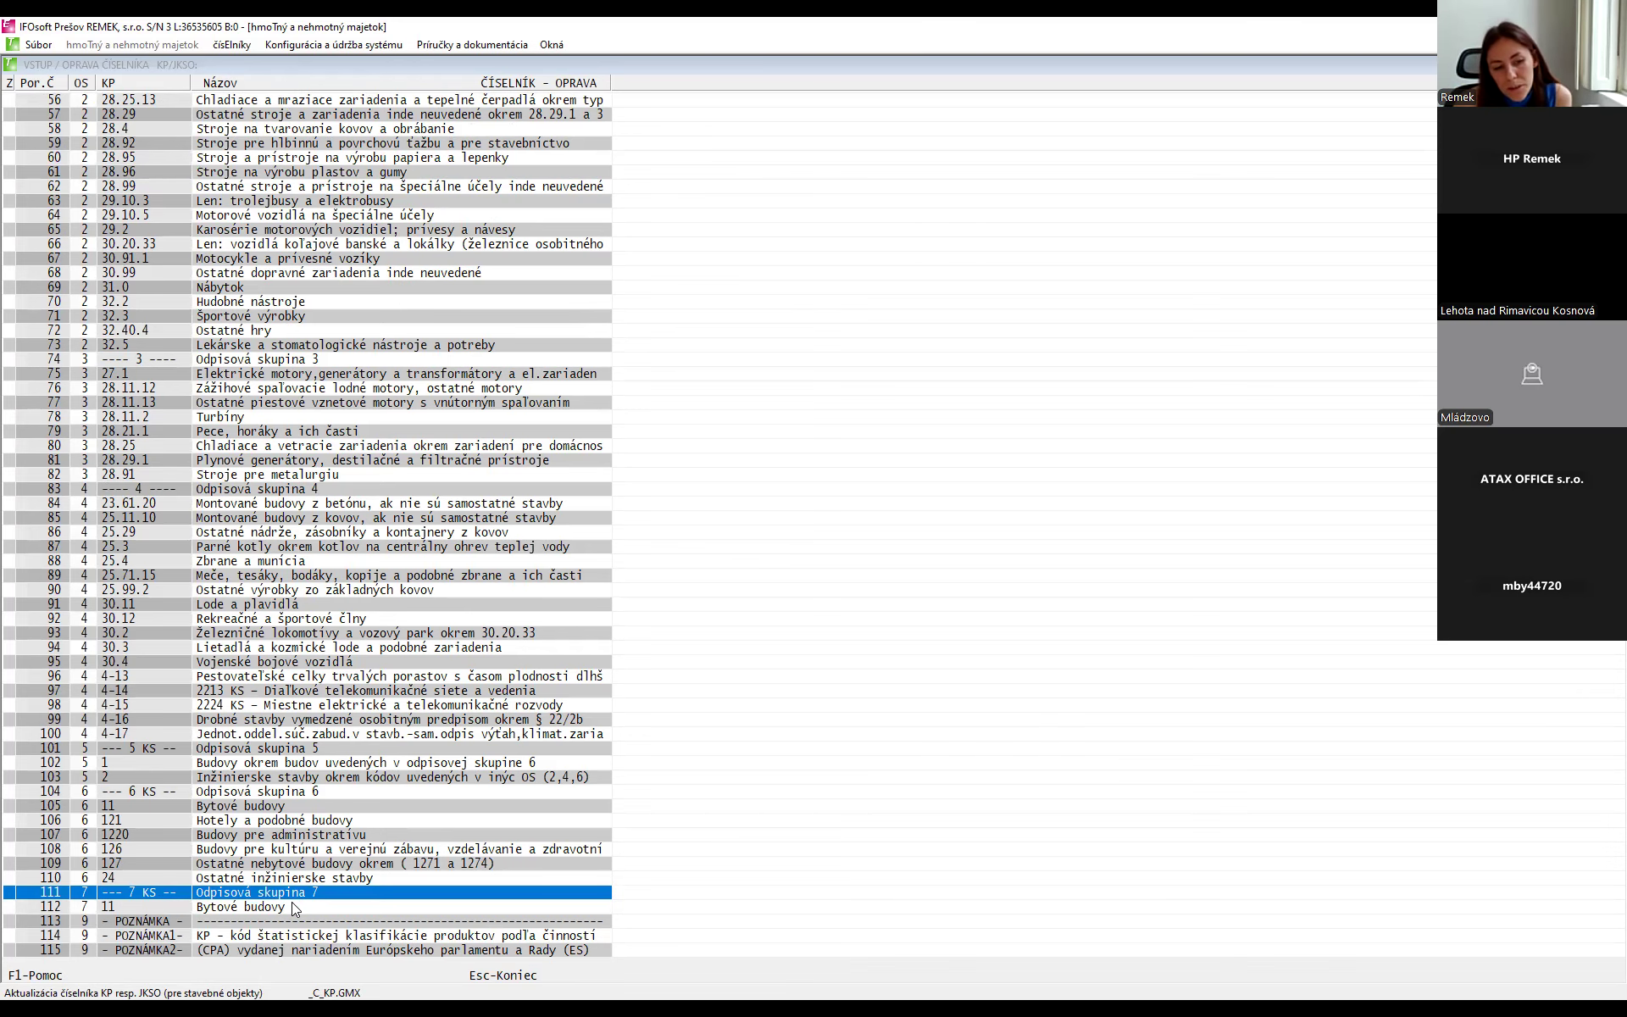
pyautogui.press('pagedown')
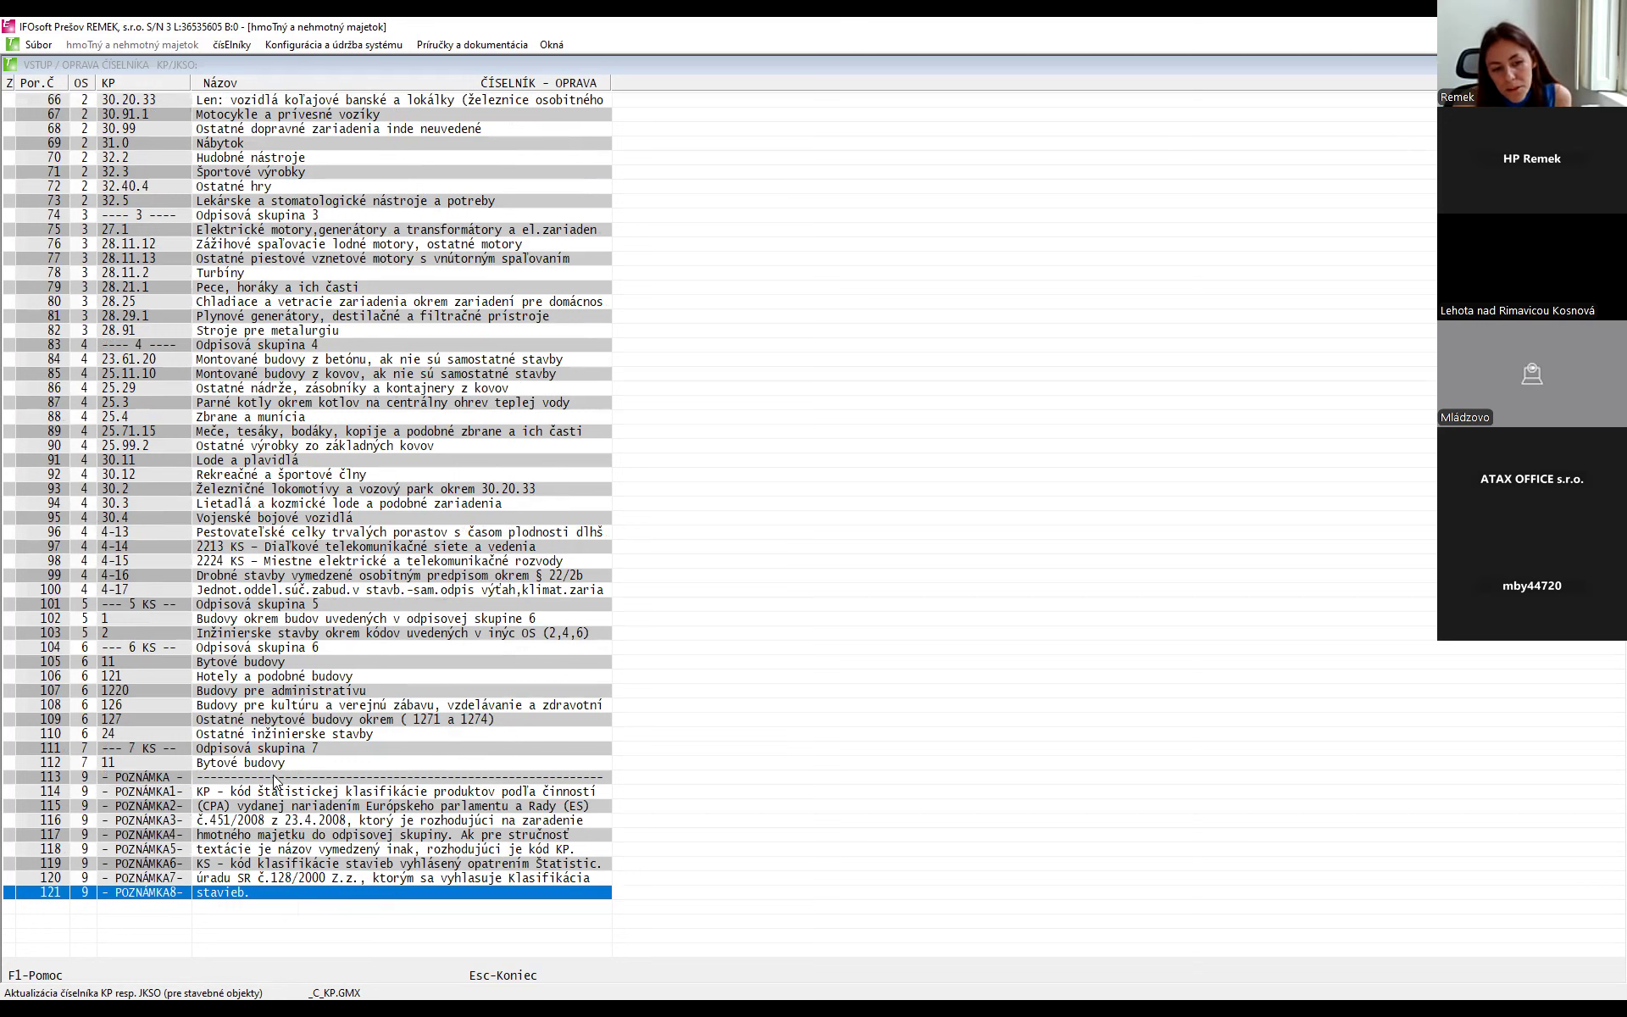
pyautogui.click(132, 747)
pyautogui.click(272, 761)
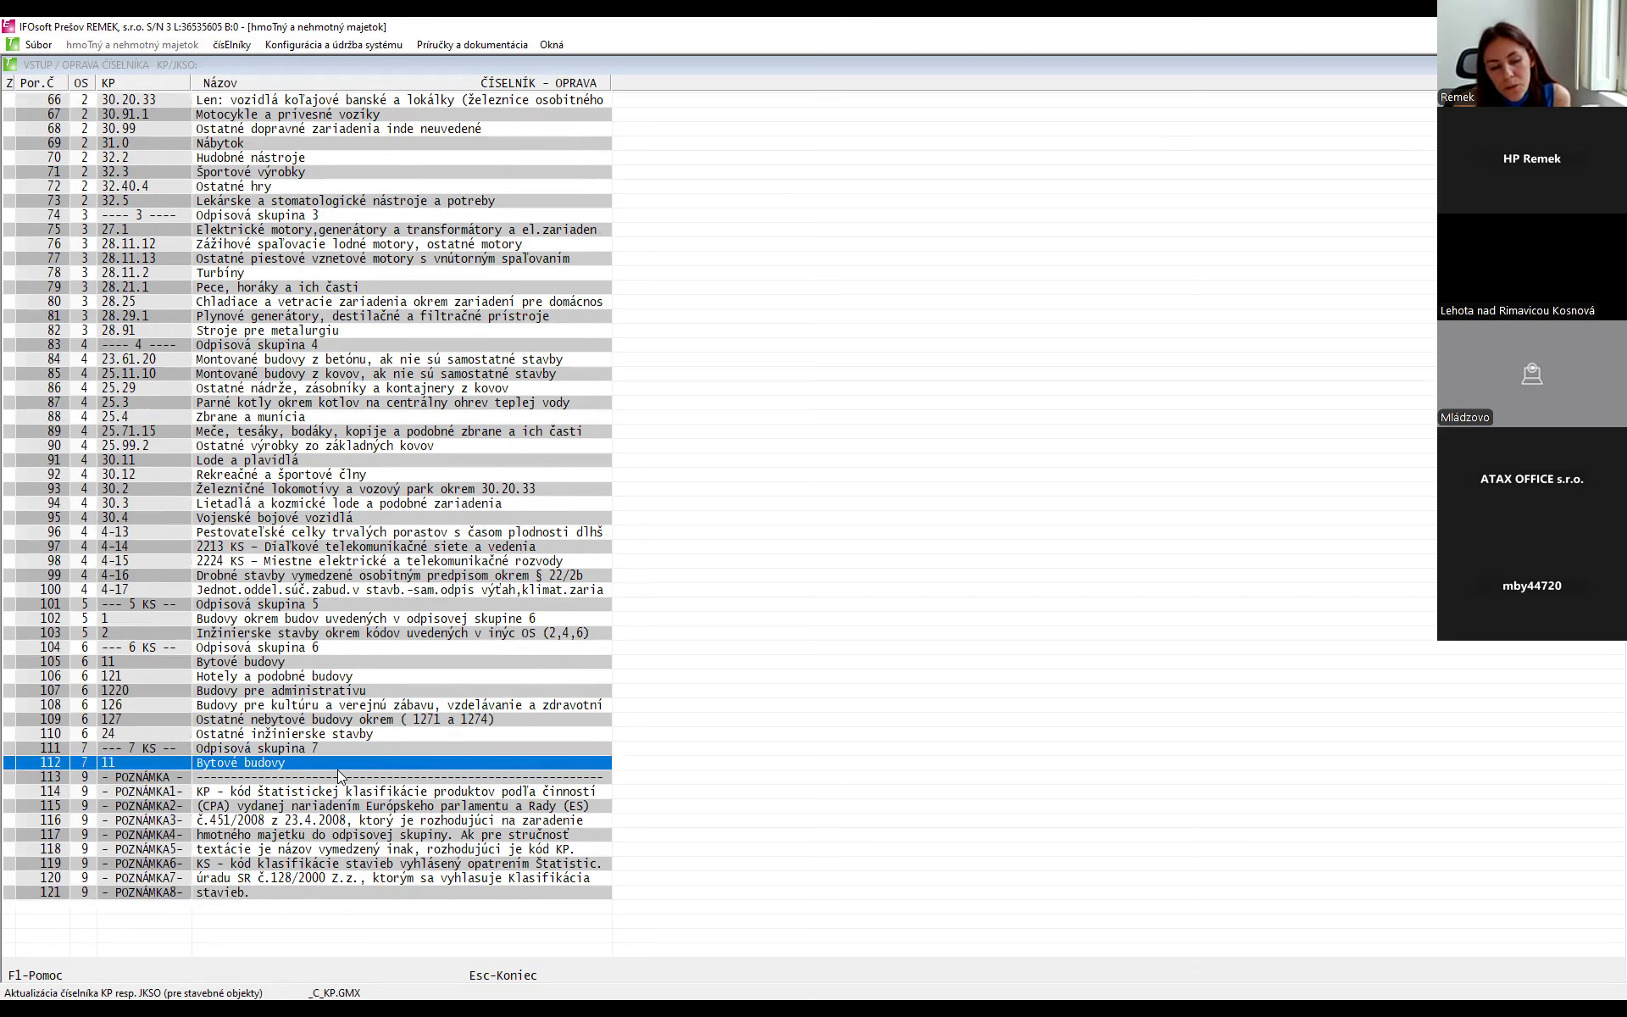
pyautogui.click(363, 667)
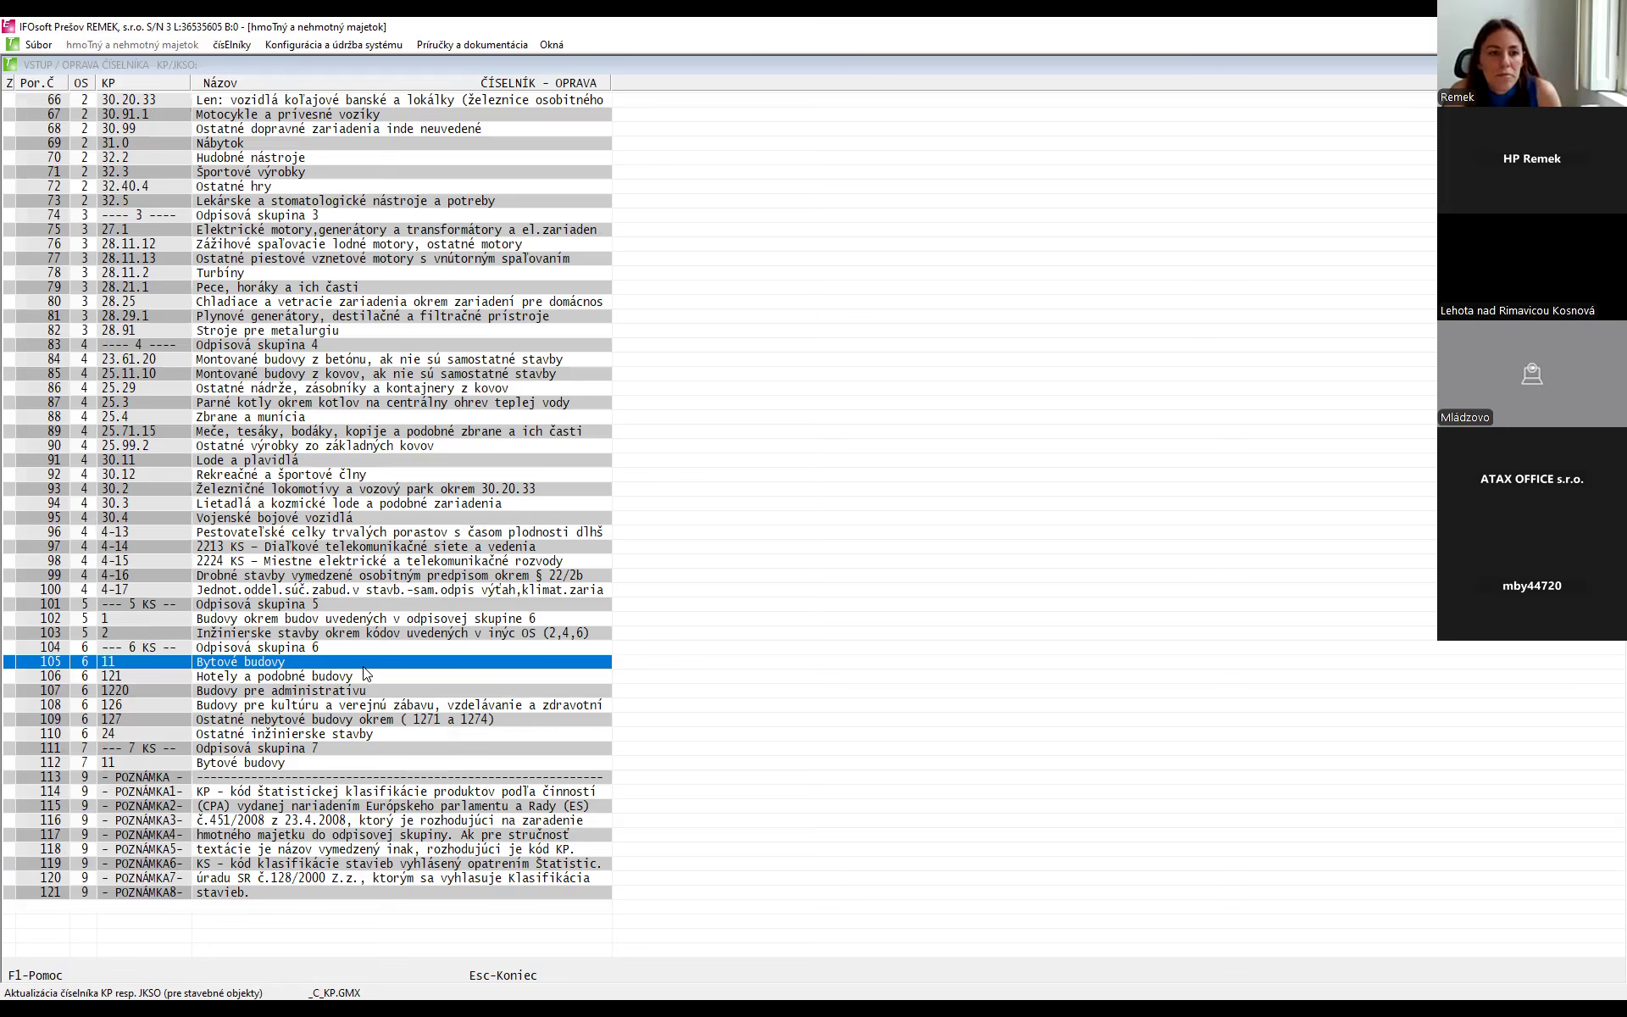
pyautogui.click(352, 605)
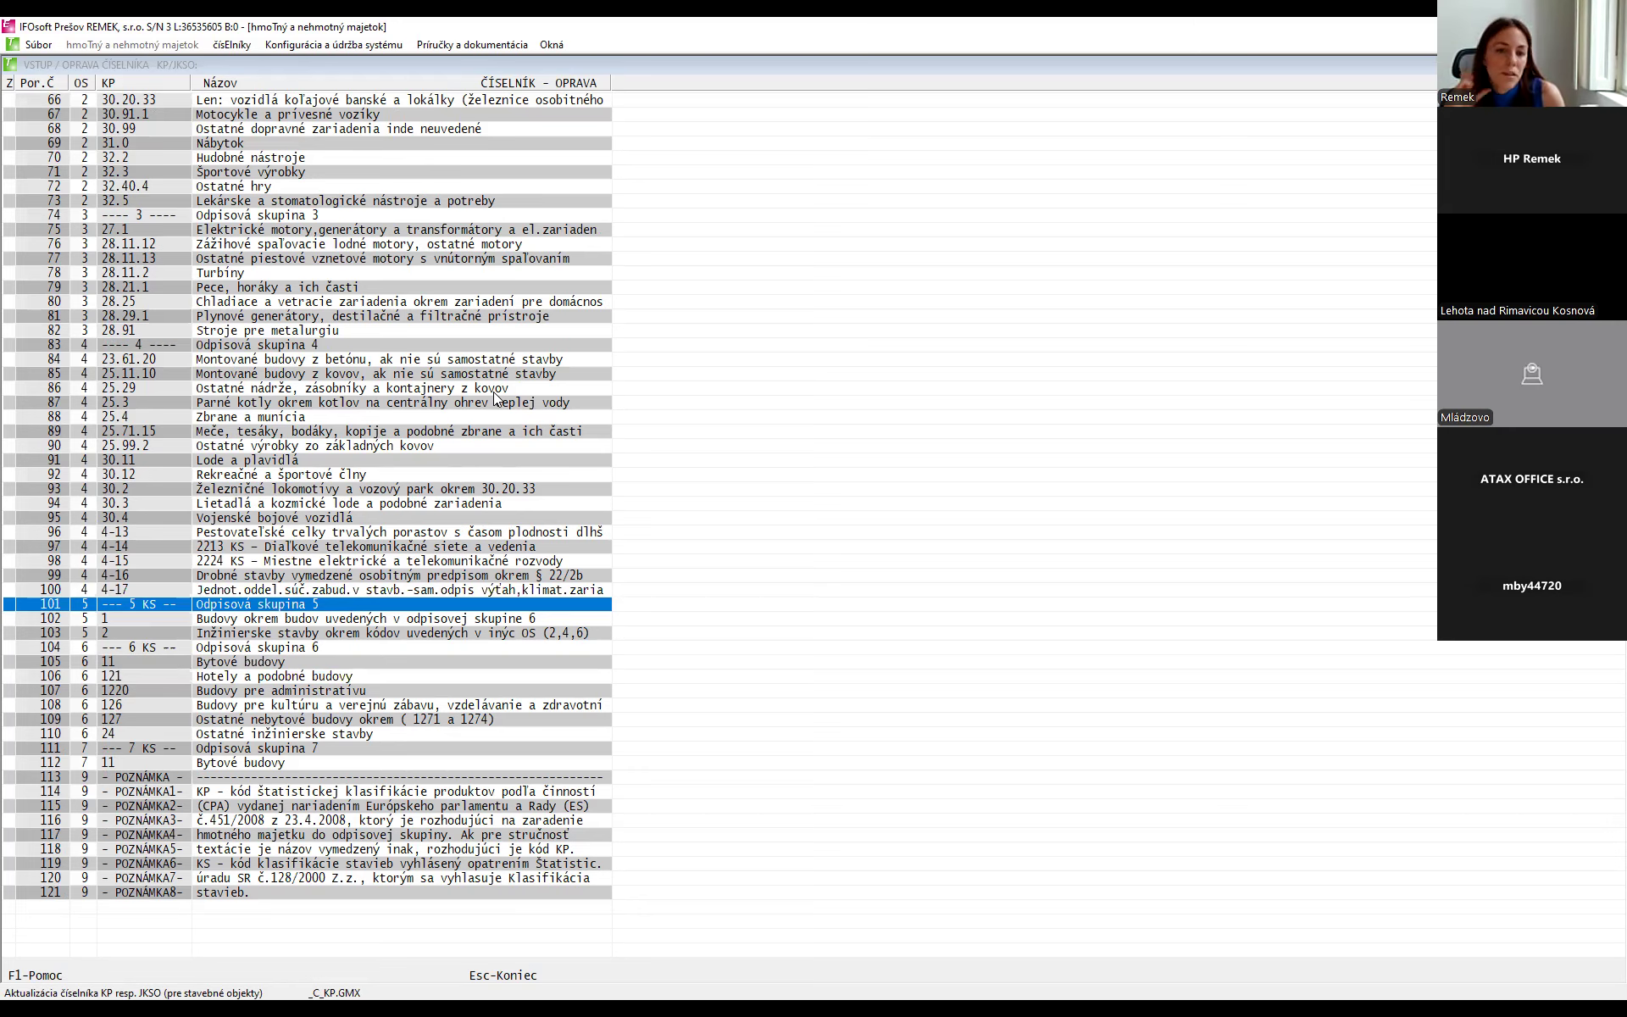
pyautogui.press('Escape')
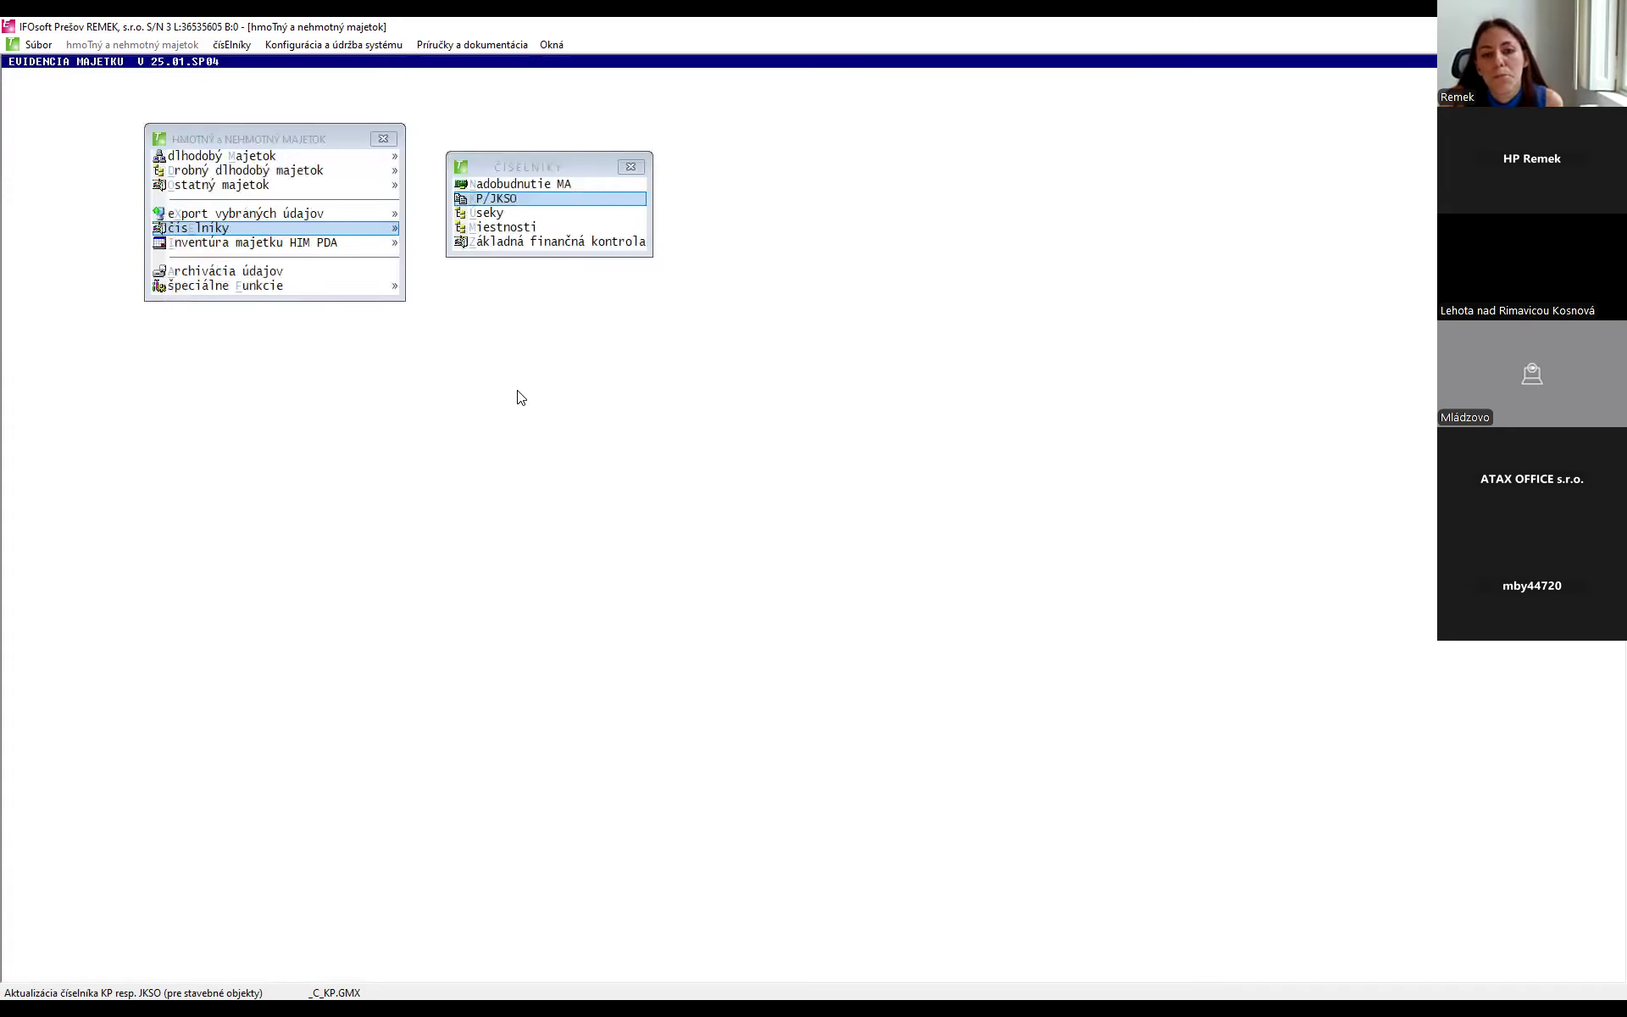
# - View the inventory sections codebook (úseky), close it, and open the basic financial control settings (základná finančná kontrola)
pyautogui.click(490, 215)
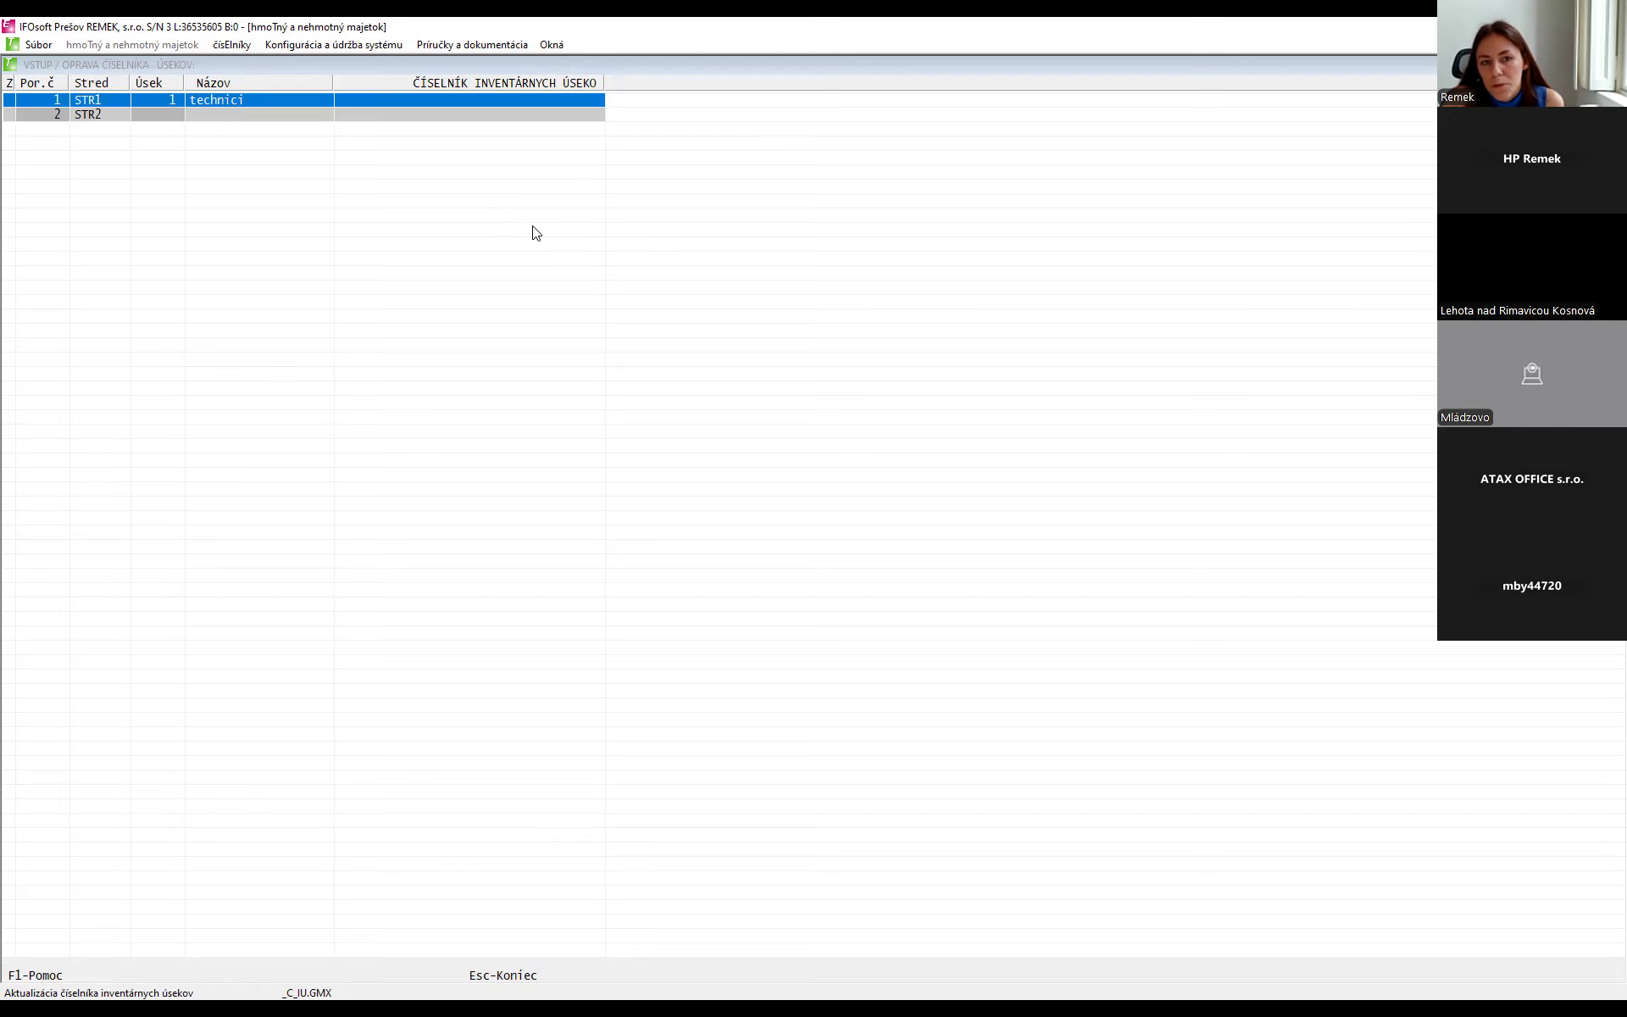
pyautogui.press('Escape')
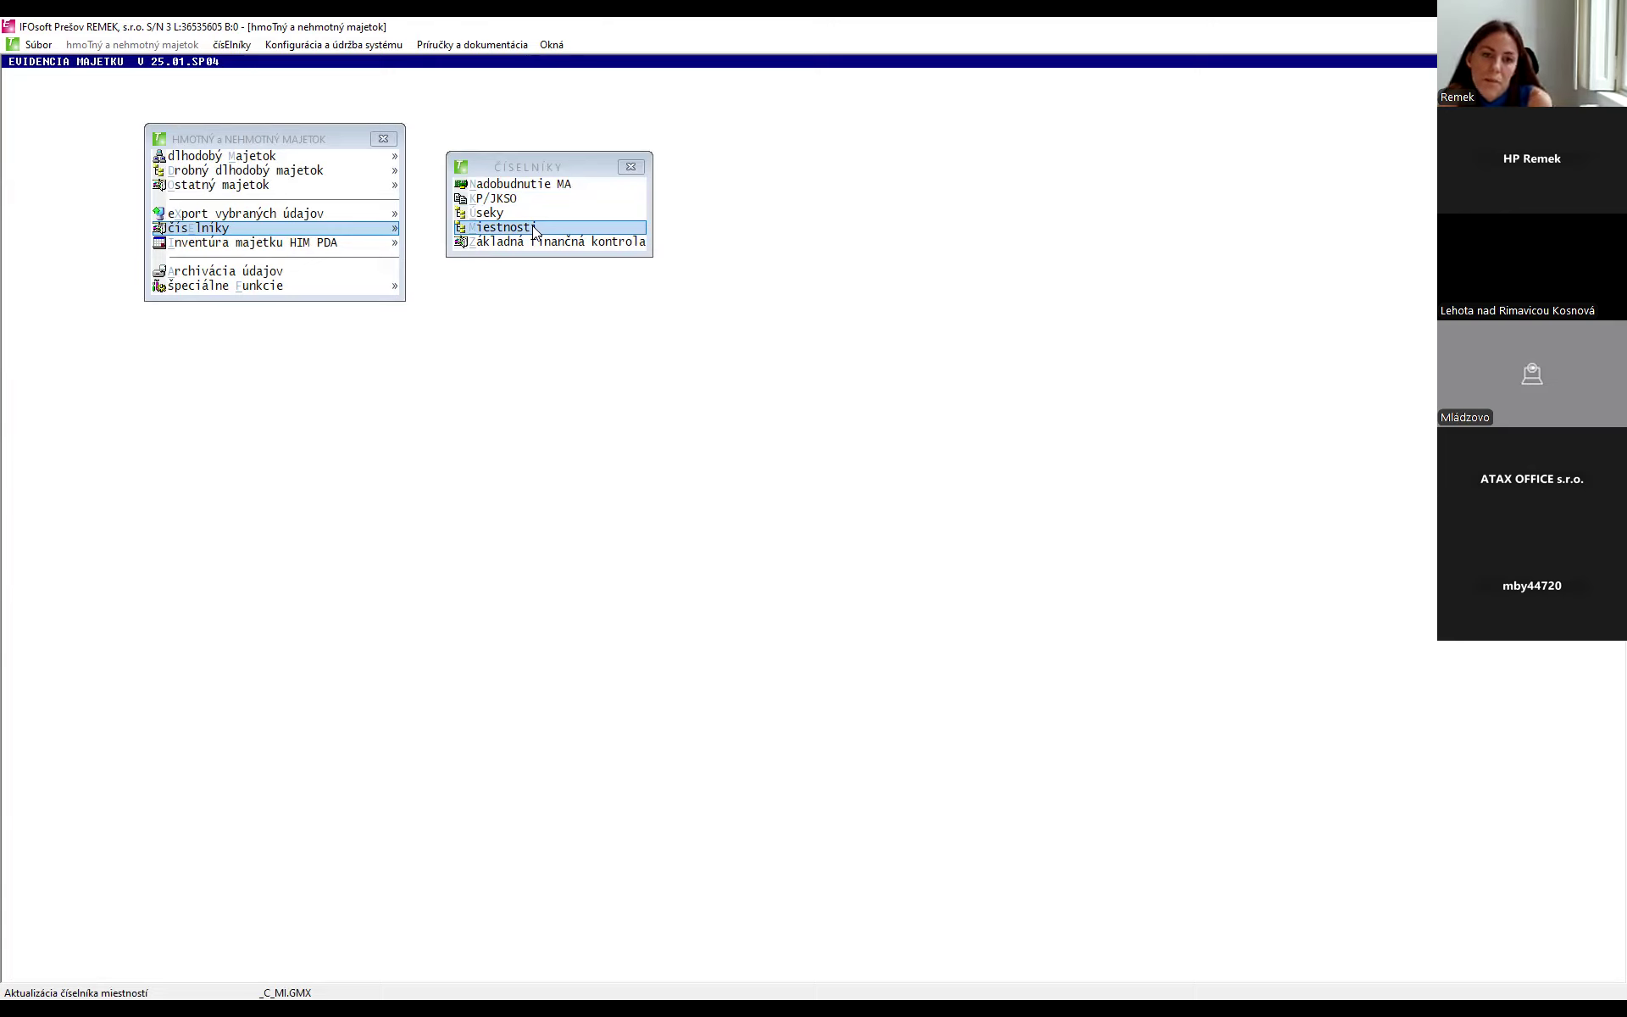
pyautogui.click(520, 245)
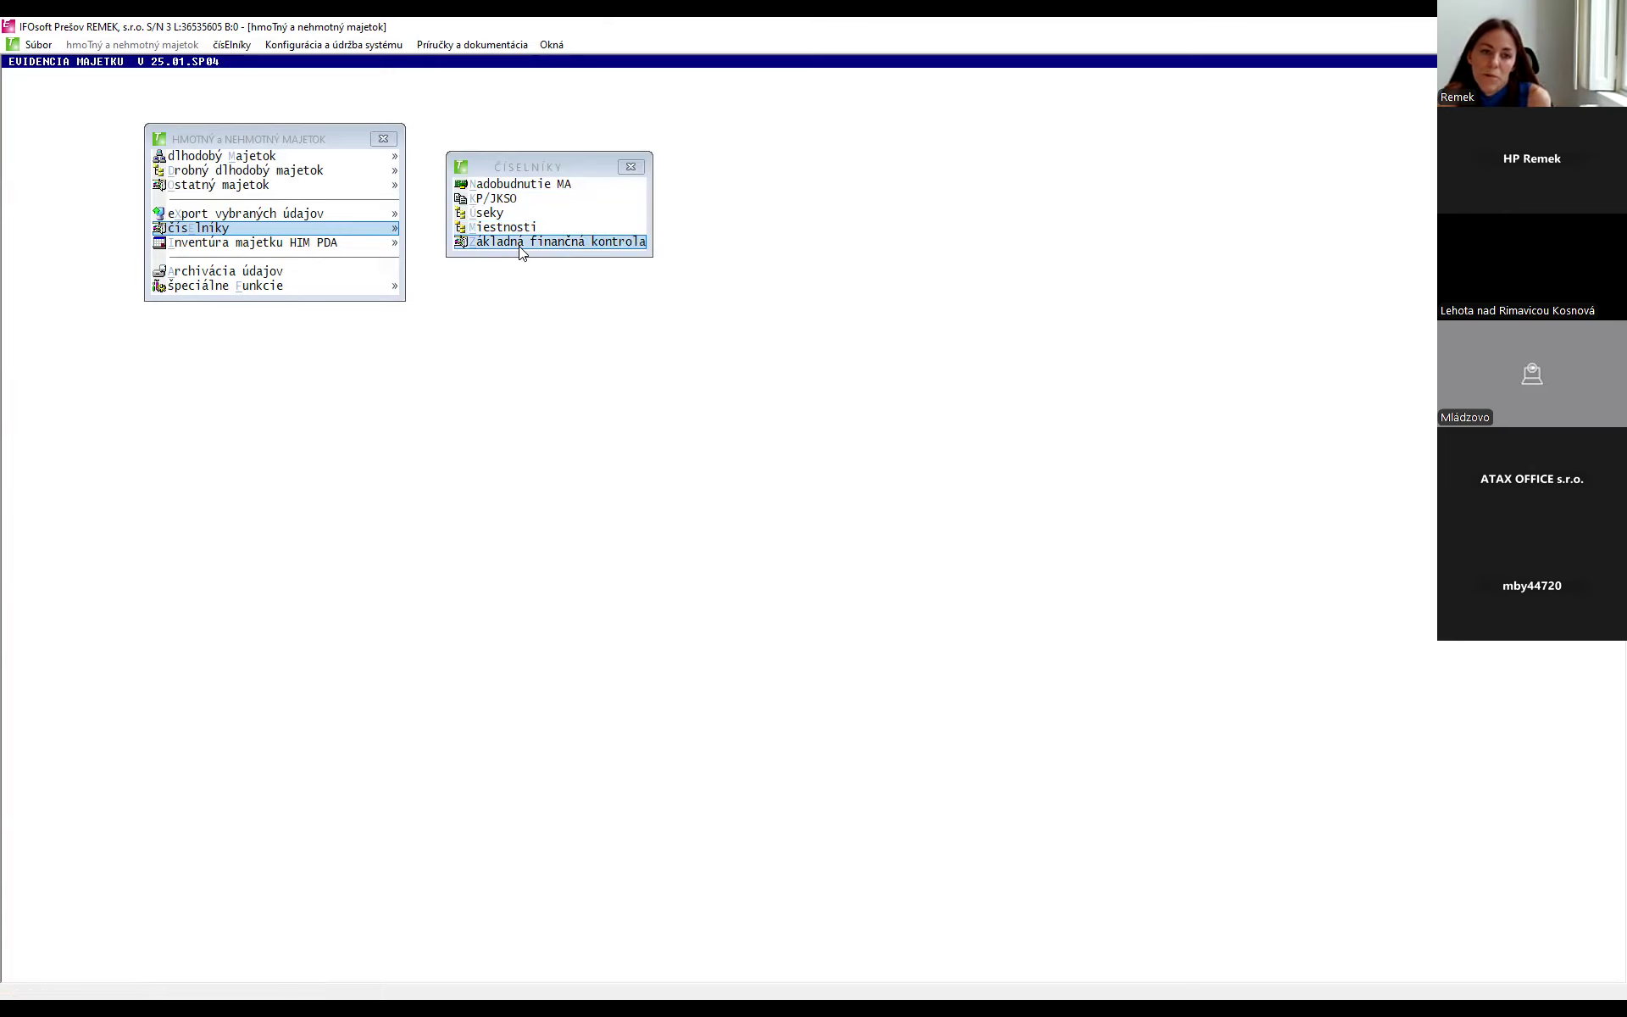
pyautogui.click(520, 245)
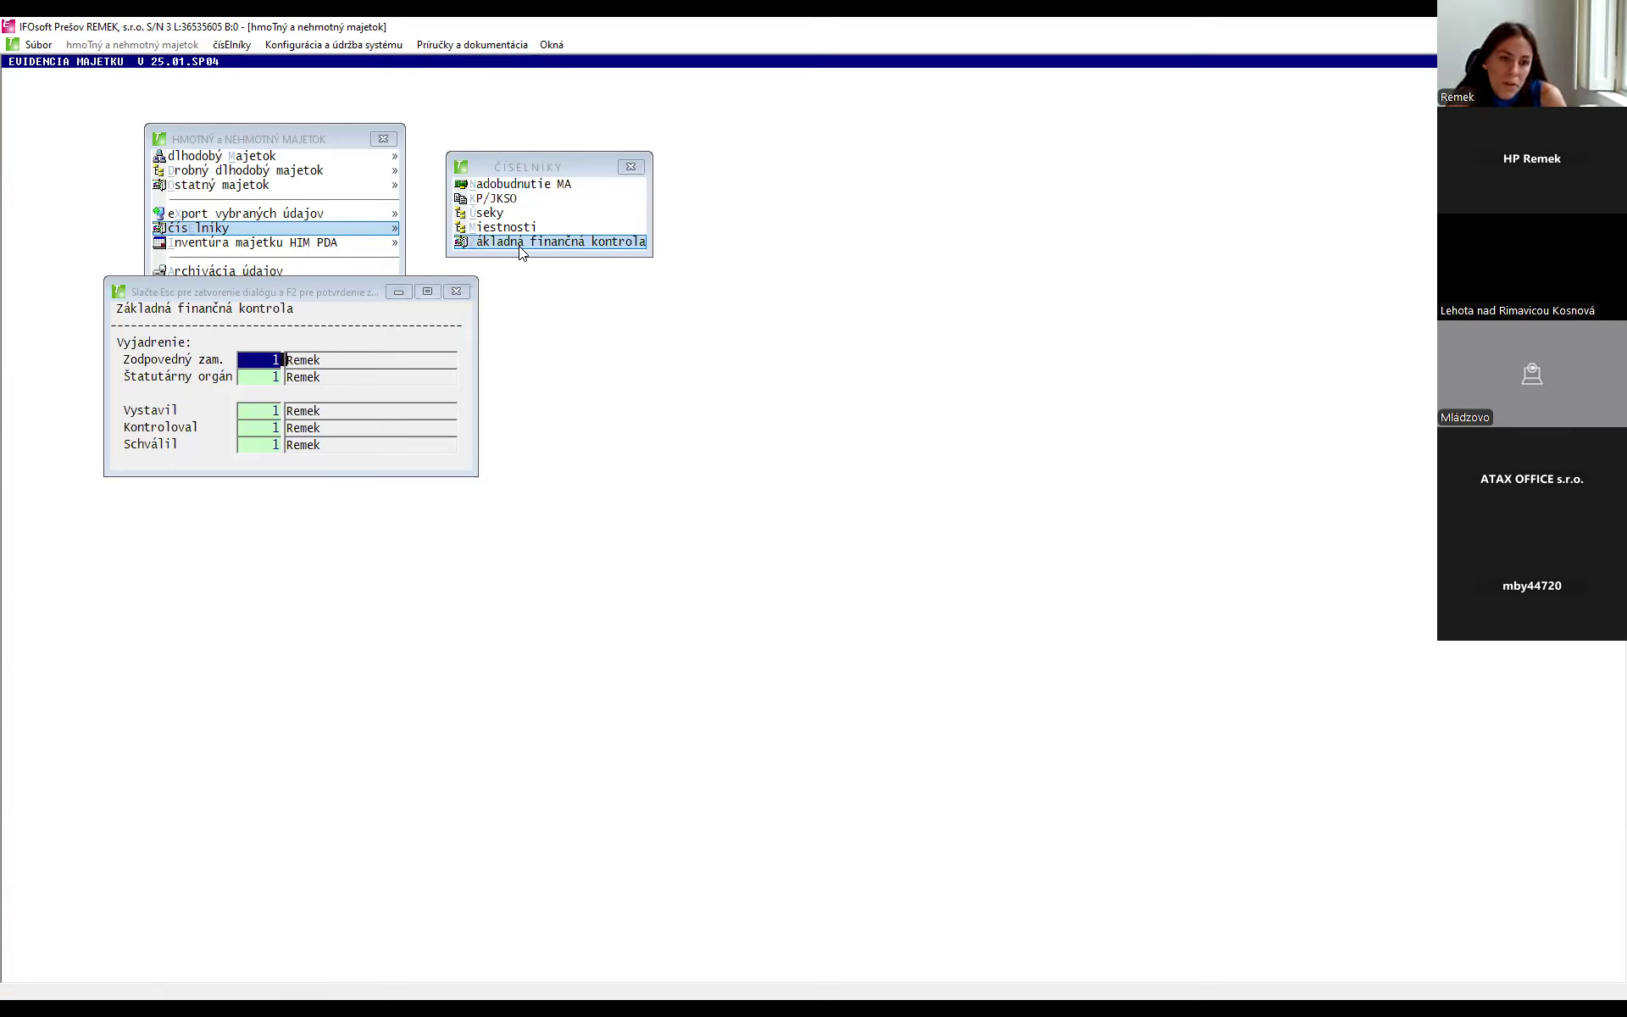
# - Display the employee list for the responsible employee field (Zodpovedný zam.), and close both the list and the financial control settings
pyautogui.click(264, 359)
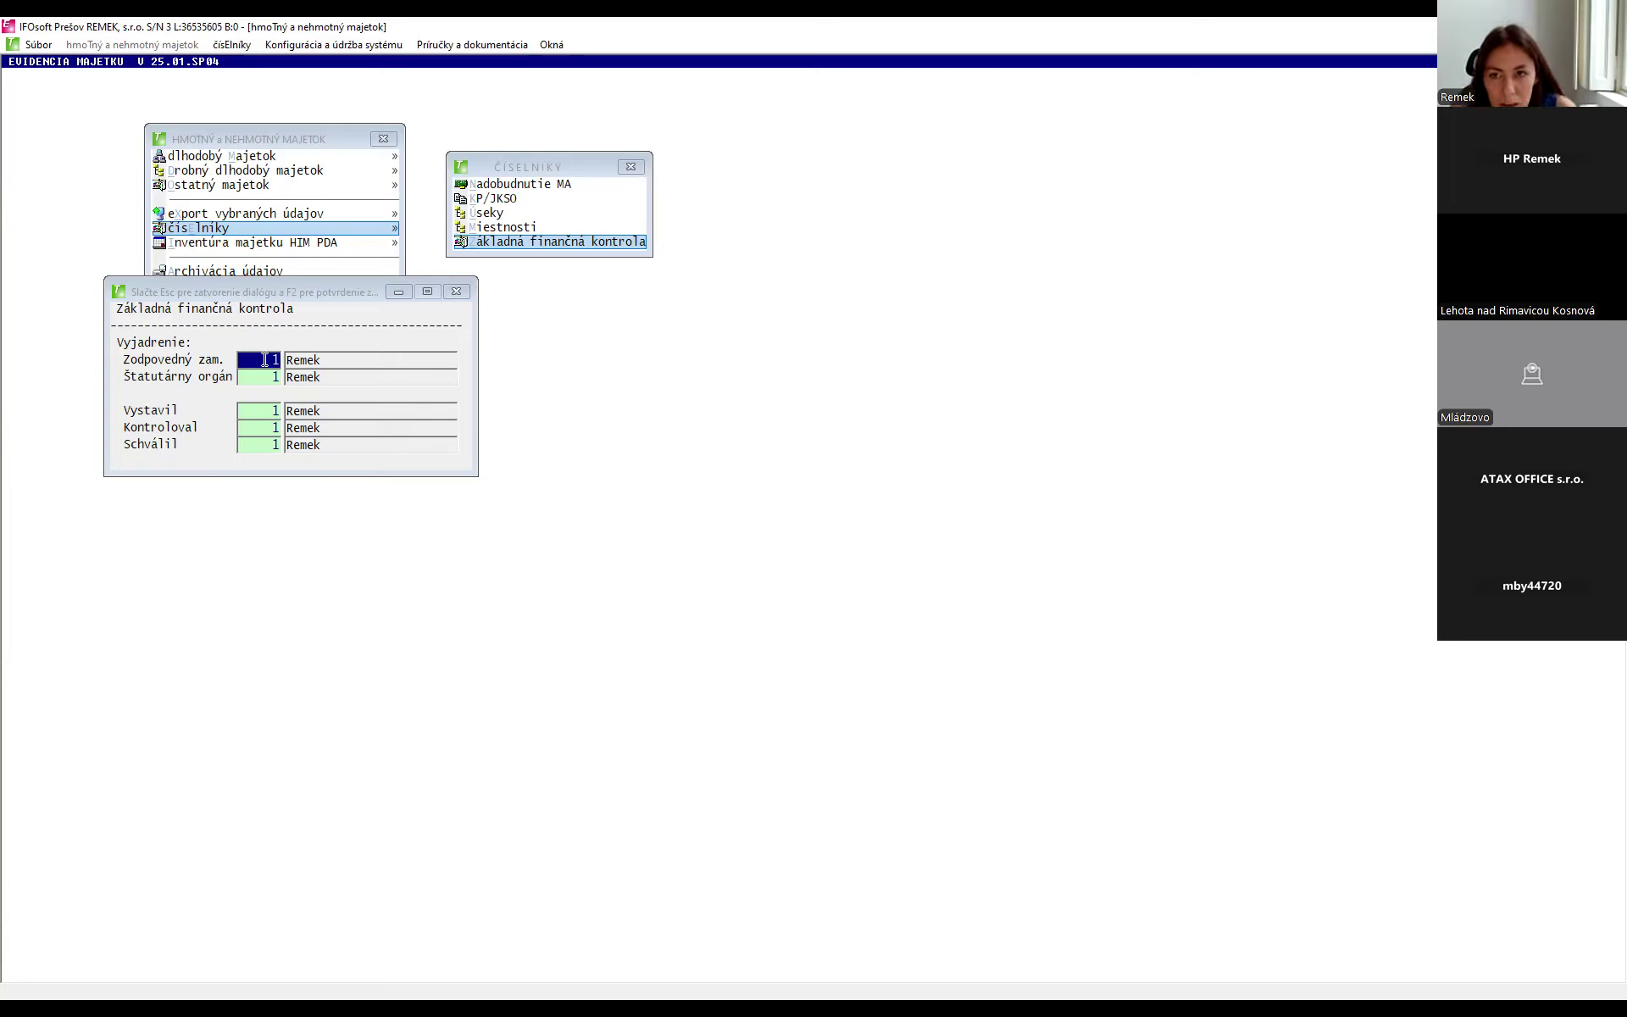
pyautogui.doubleClick(265, 359)
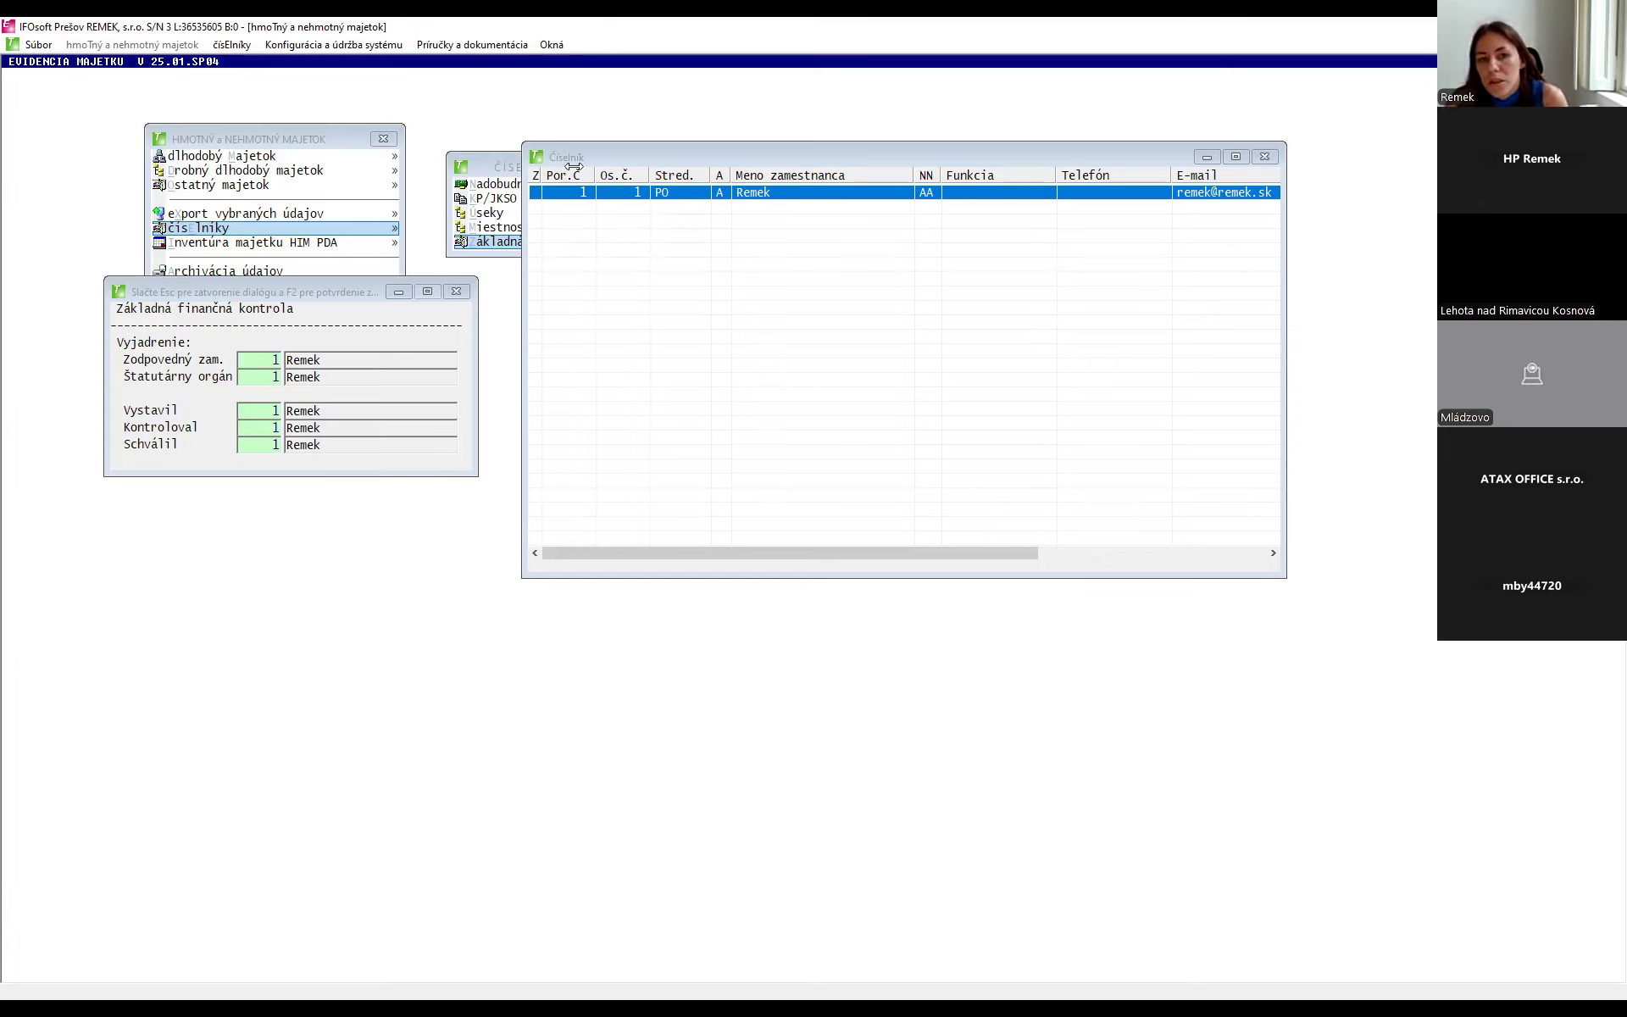
pyautogui.moveTo(797, 152); pyautogui.dragTo(583, 286)
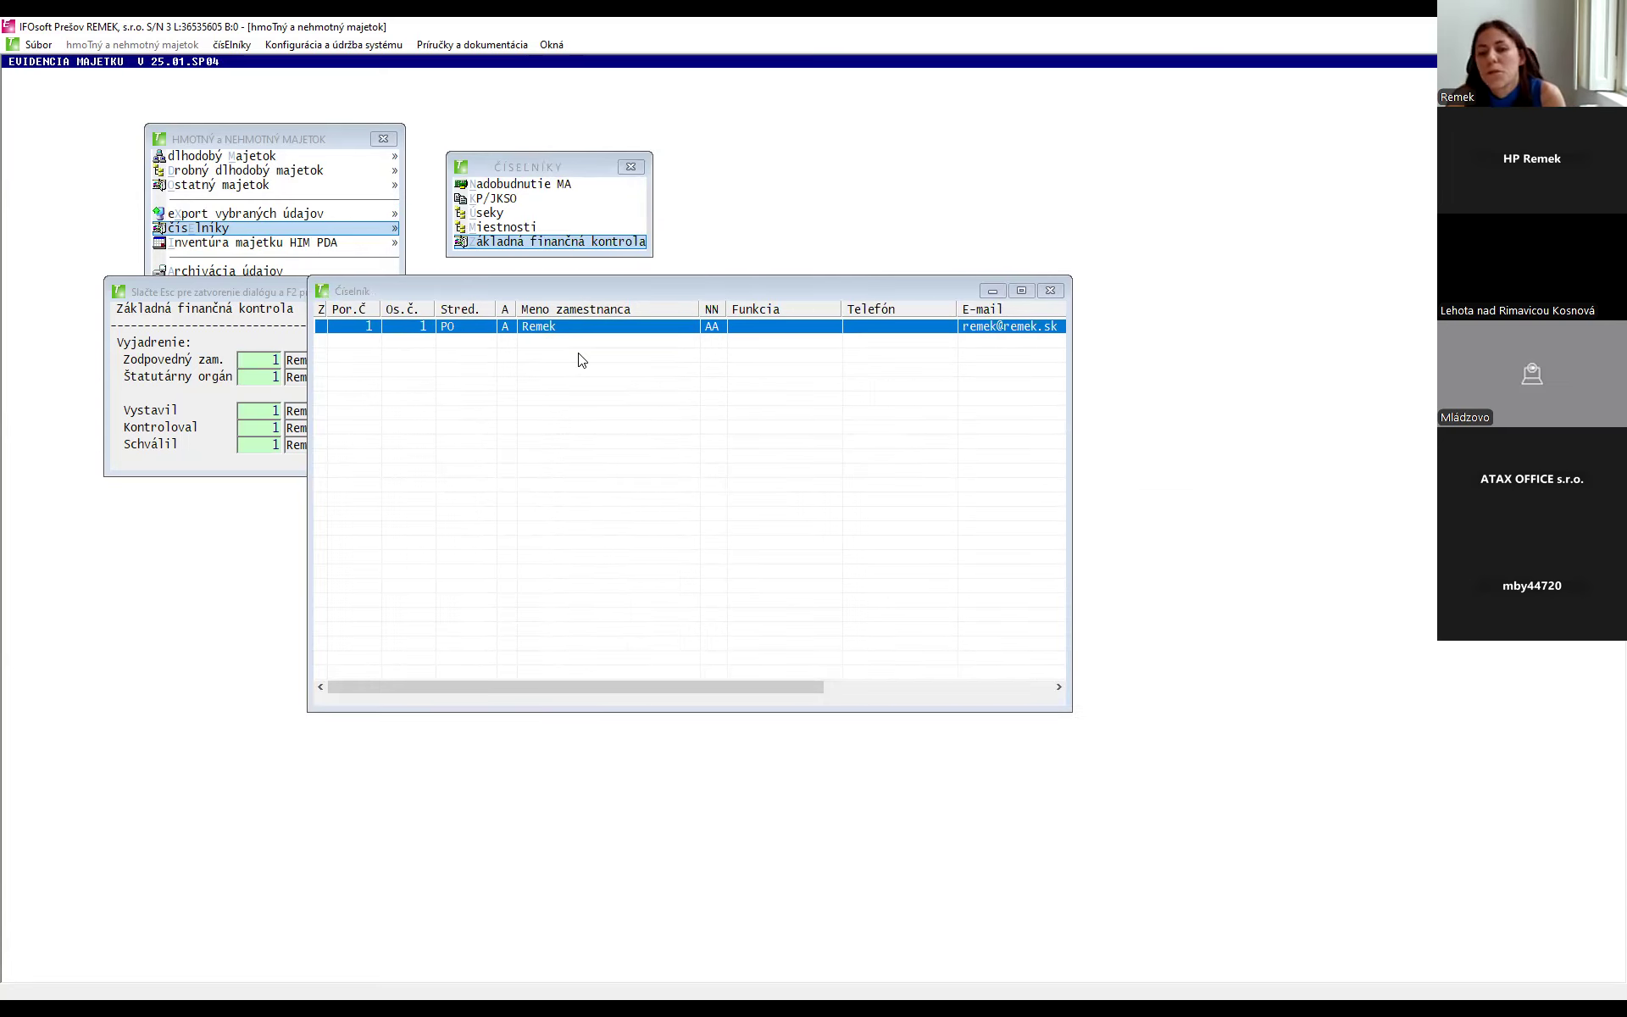
pyautogui.click(1050, 289)
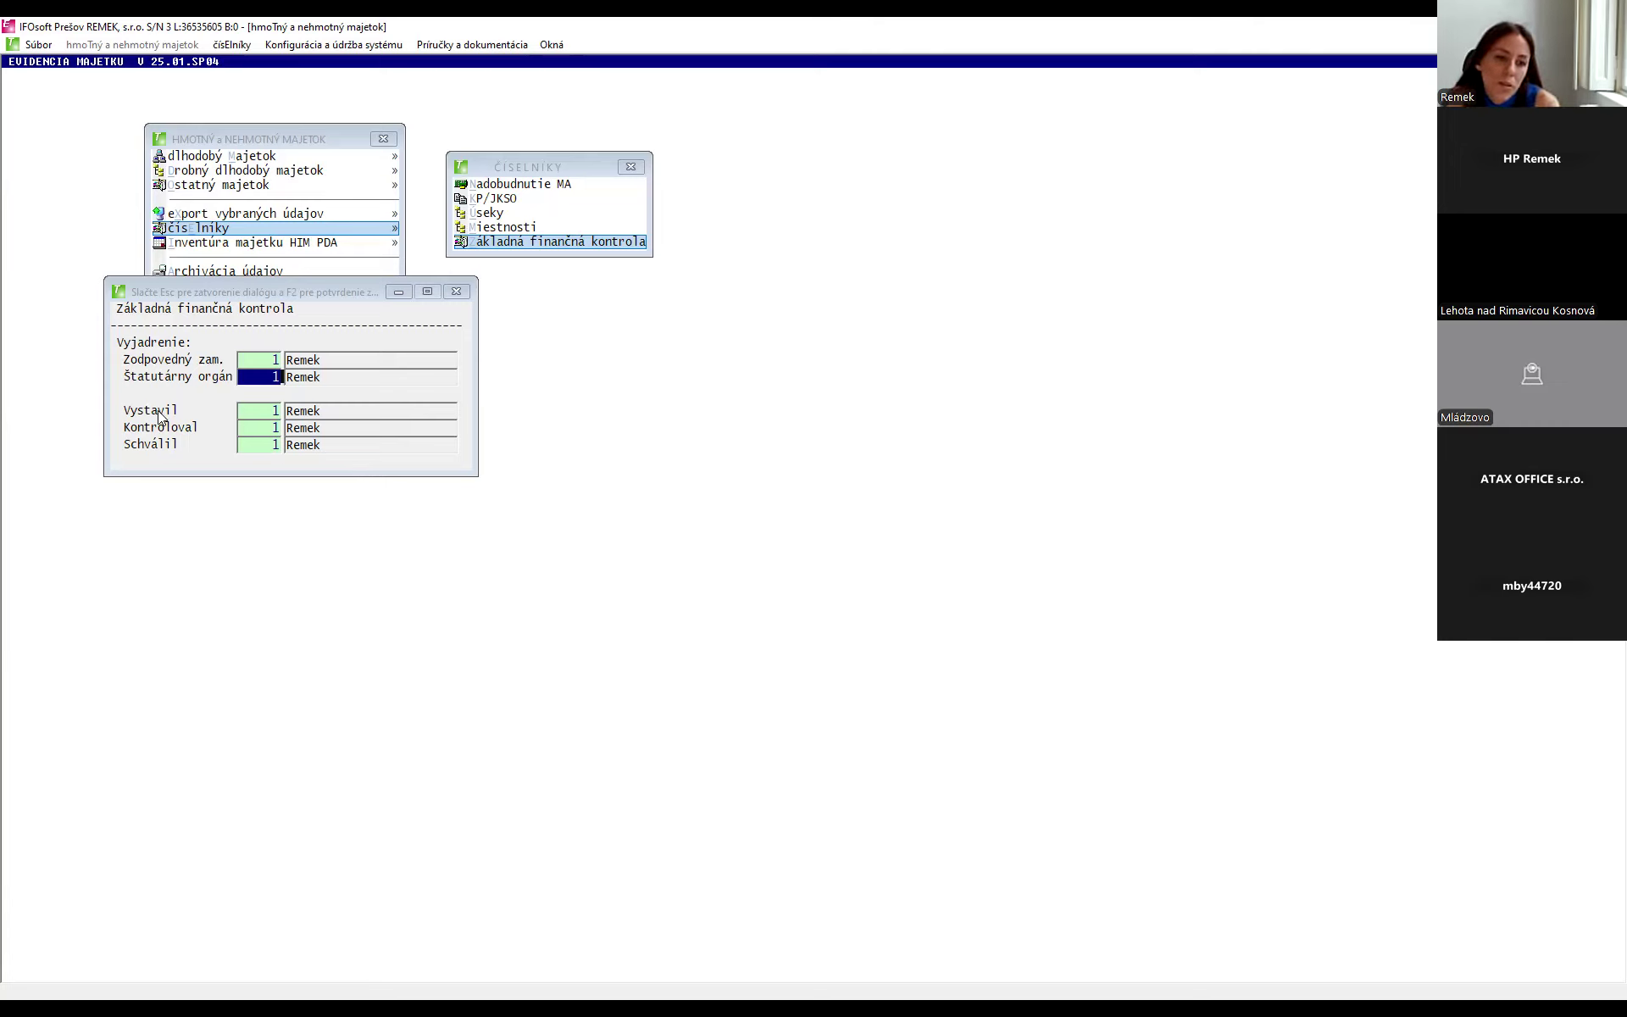
pyautogui.click(455, 293)
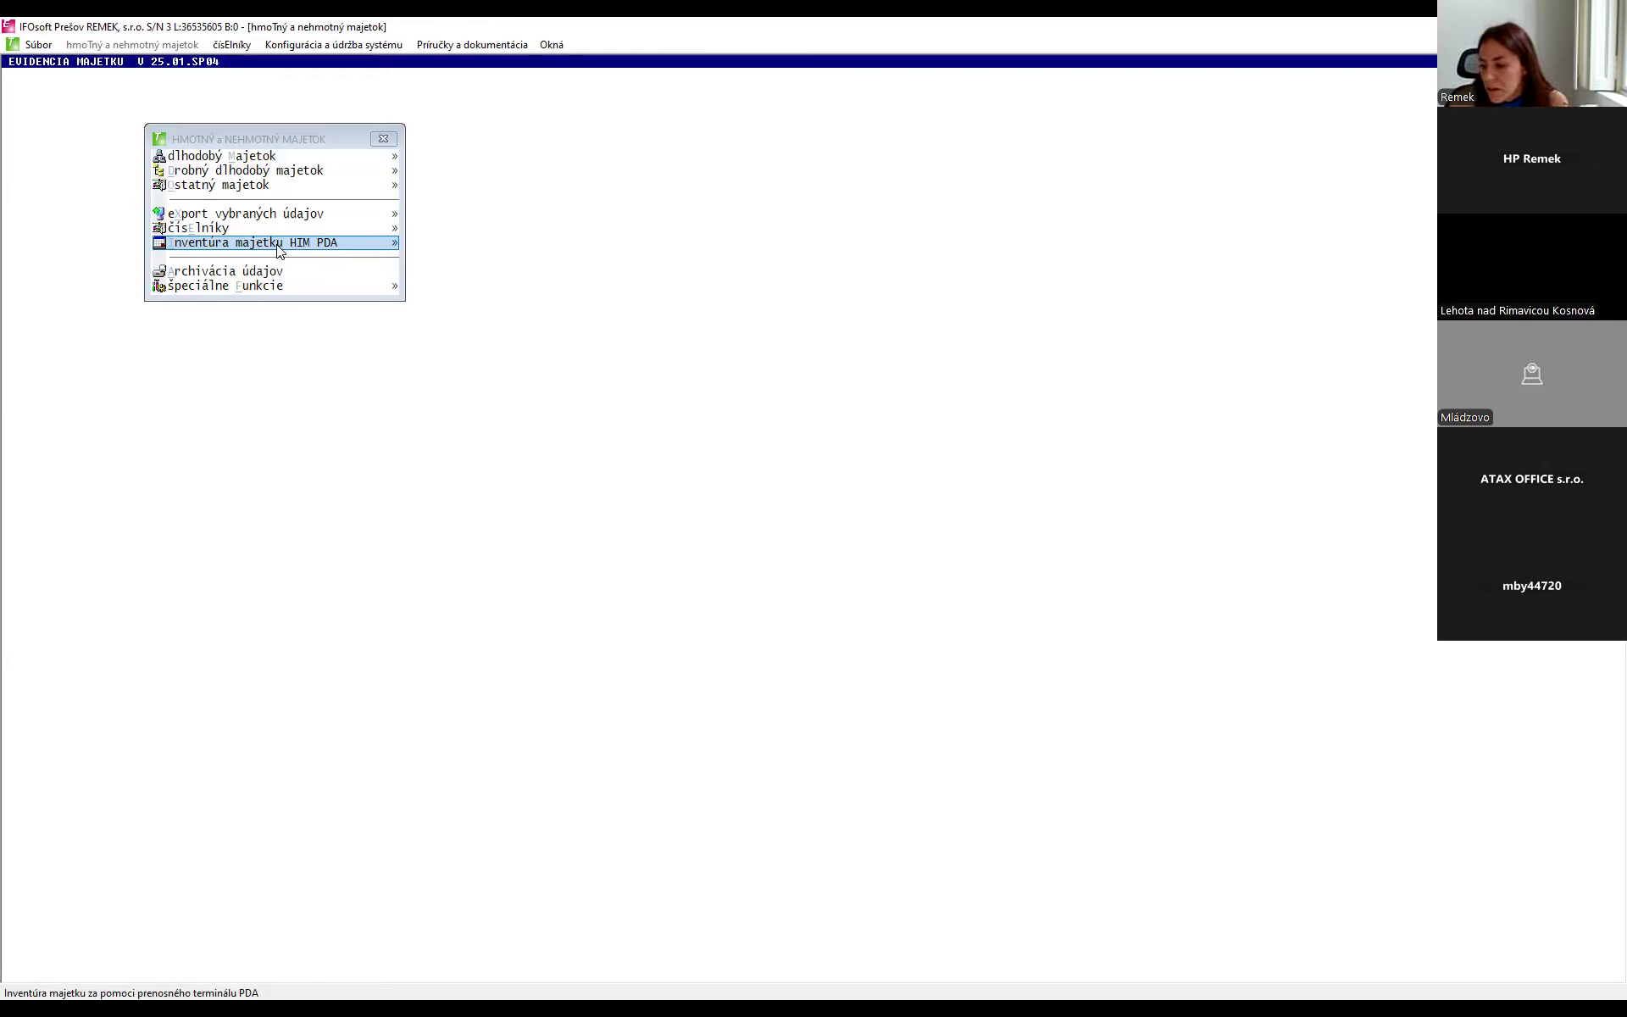
# - Leave the tangible and intangible assets module, display the list of main codebooks (hlavné číselníky) and close it
pyautogui.click(373, 137)
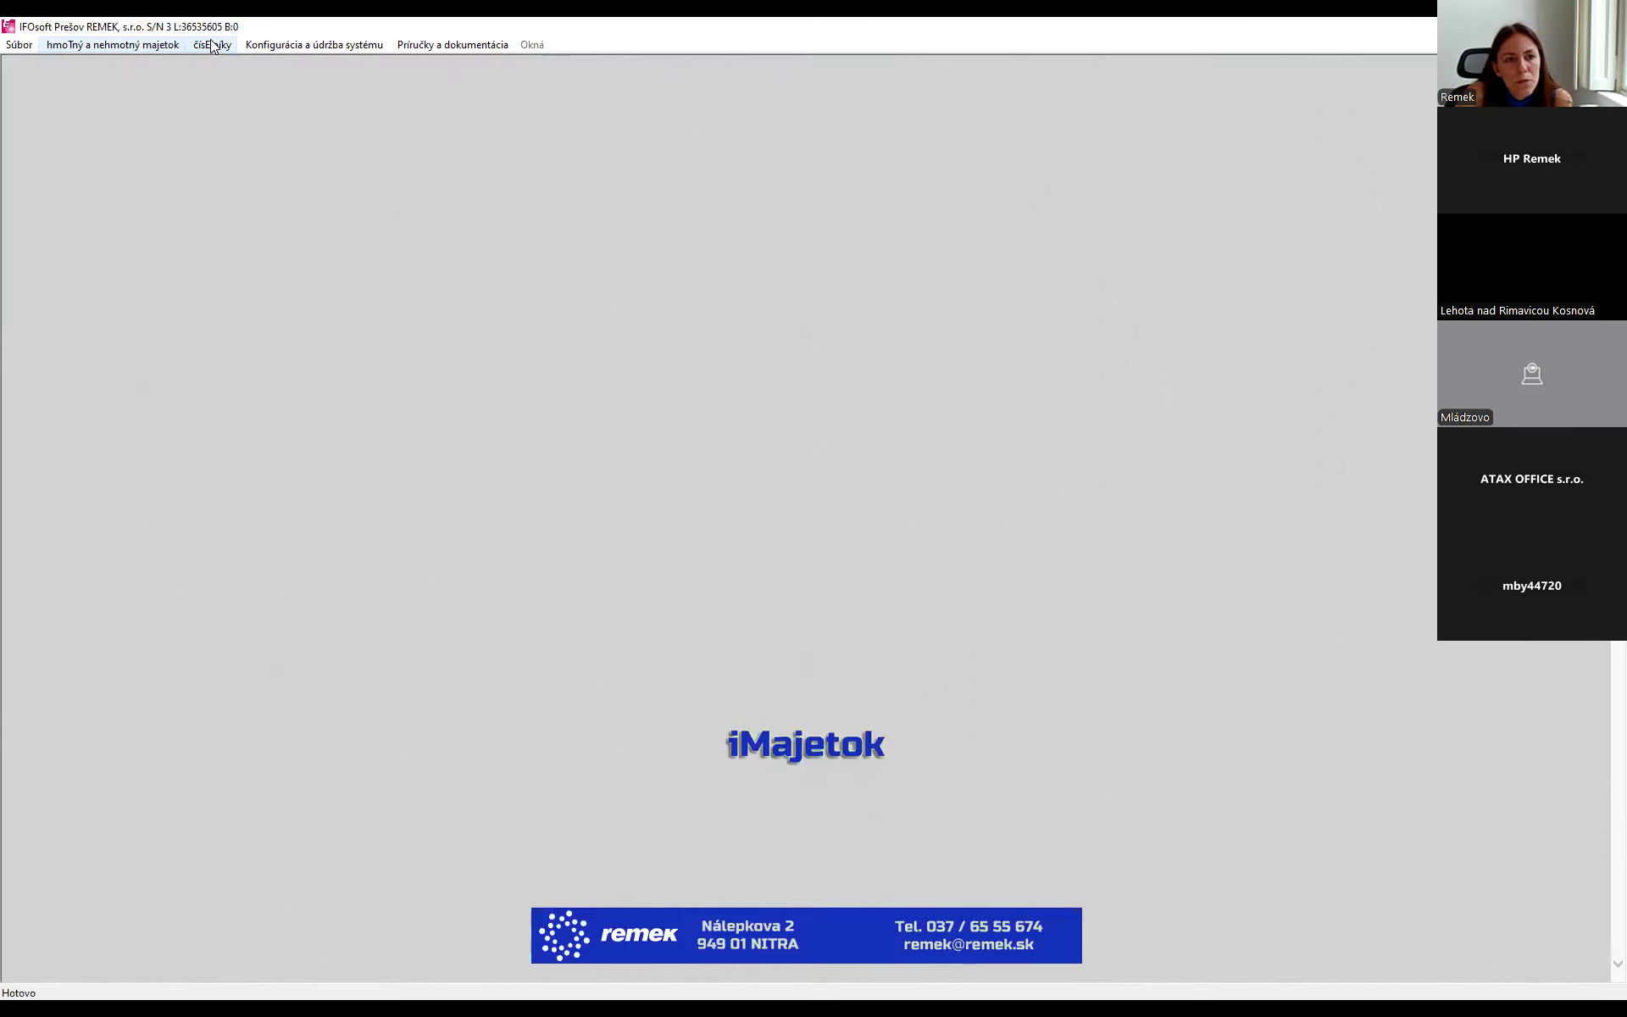
pyautogui.click(214, 46)
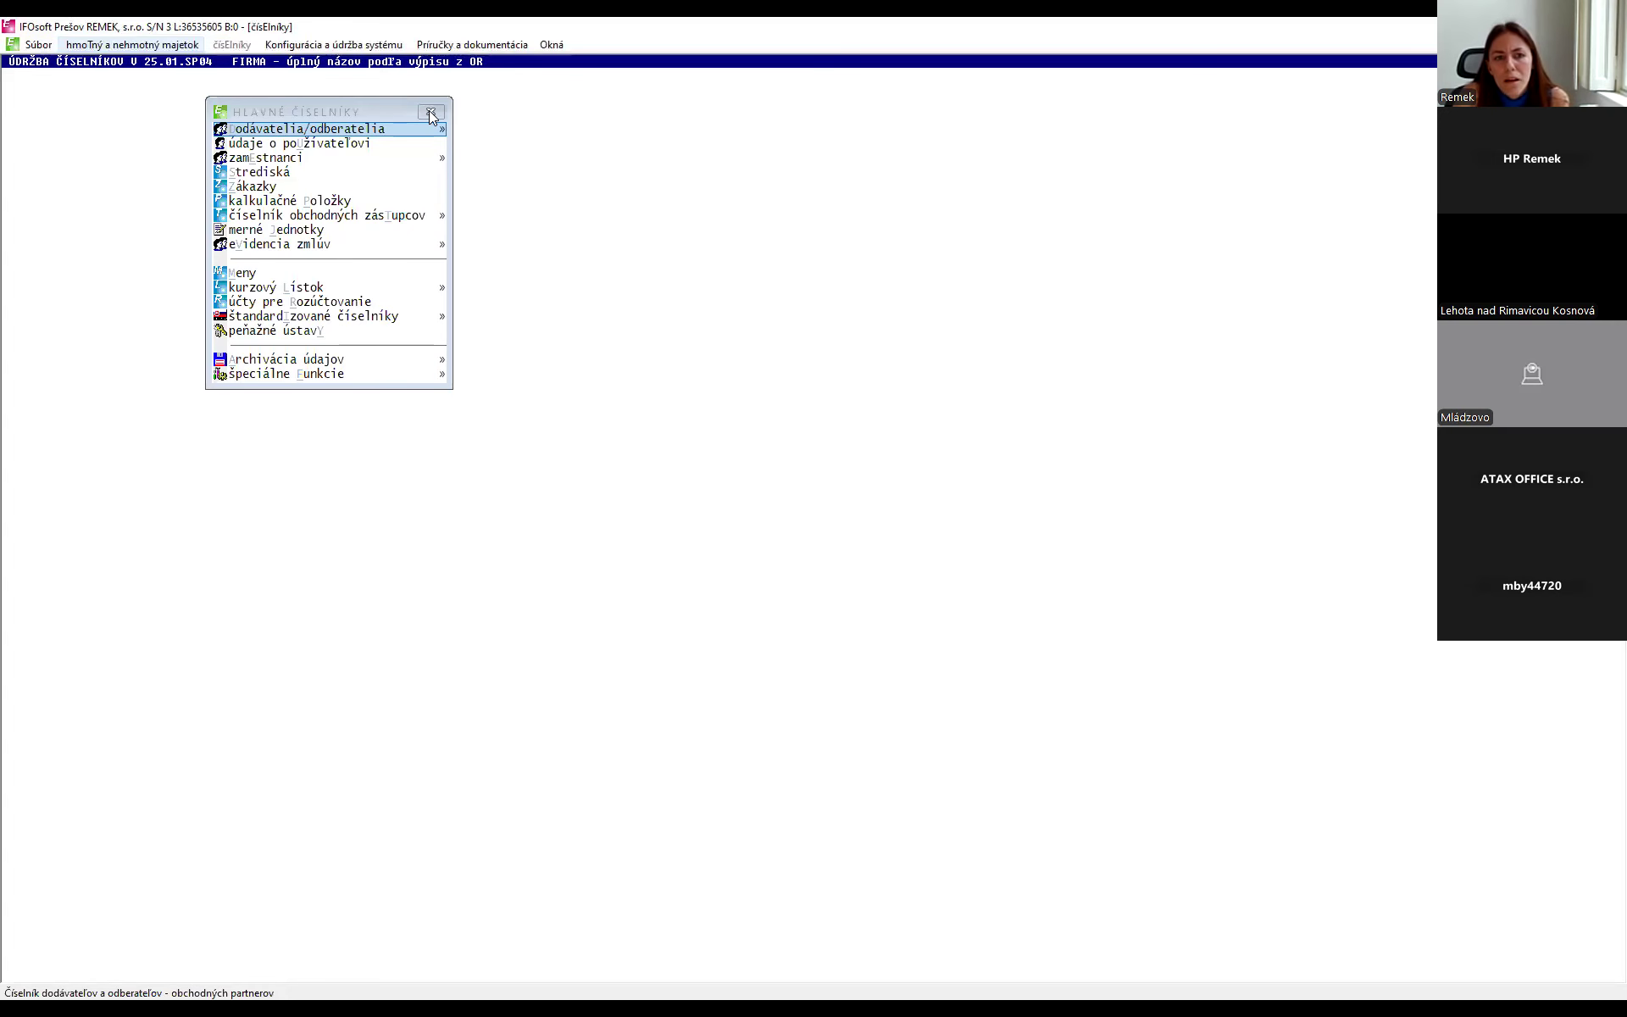
pyautogui.click(428, 114)
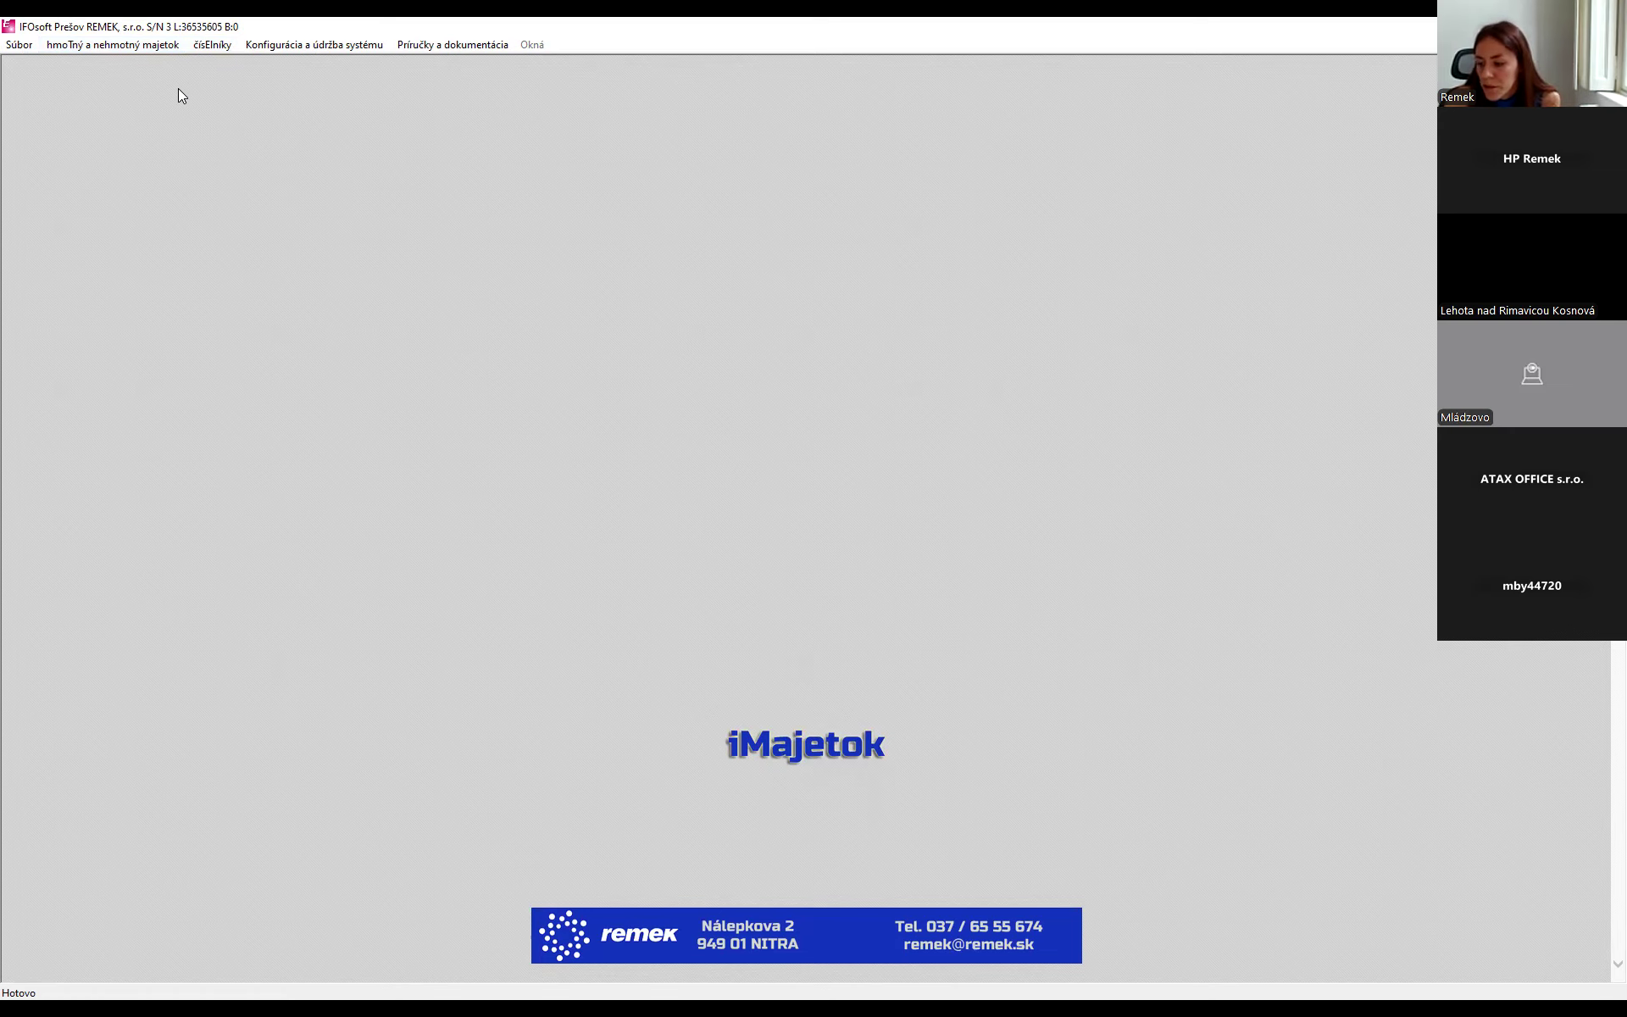
# - Open the subsystem configuration from the special functions of the tangible and intangible assets module and go to the rounding method (Spôsob zaokrúhlenia)
pyautogui.click(149, 49)
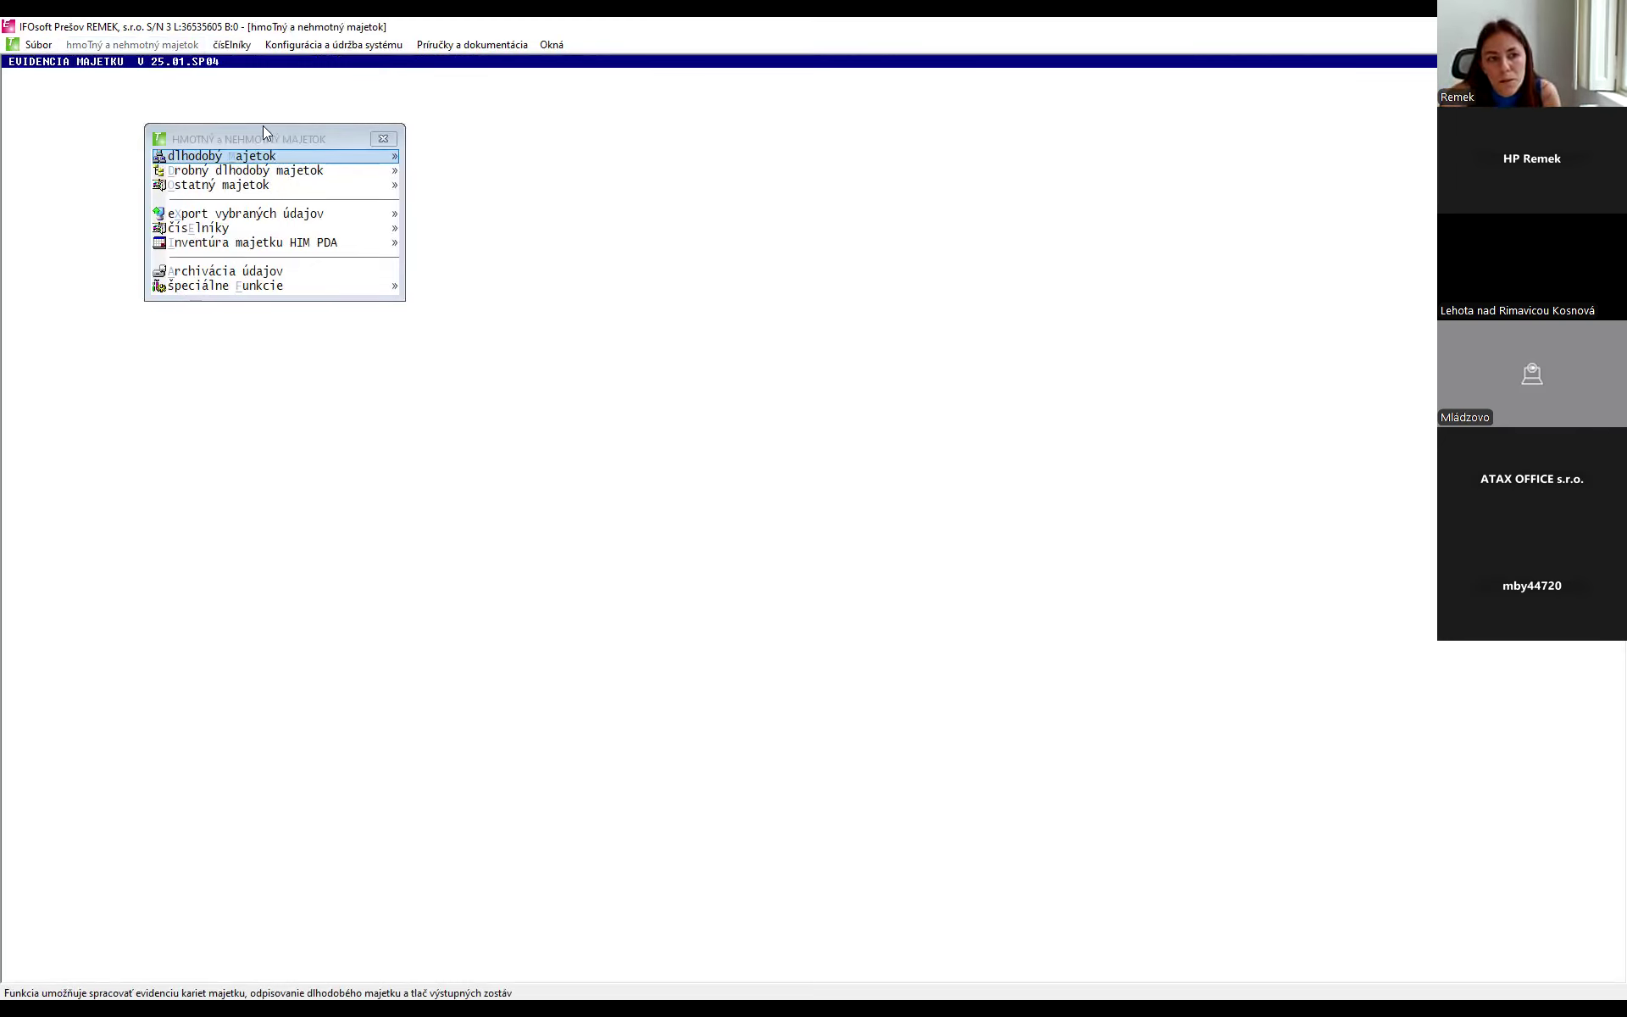
pyautogui.click(248, 286)
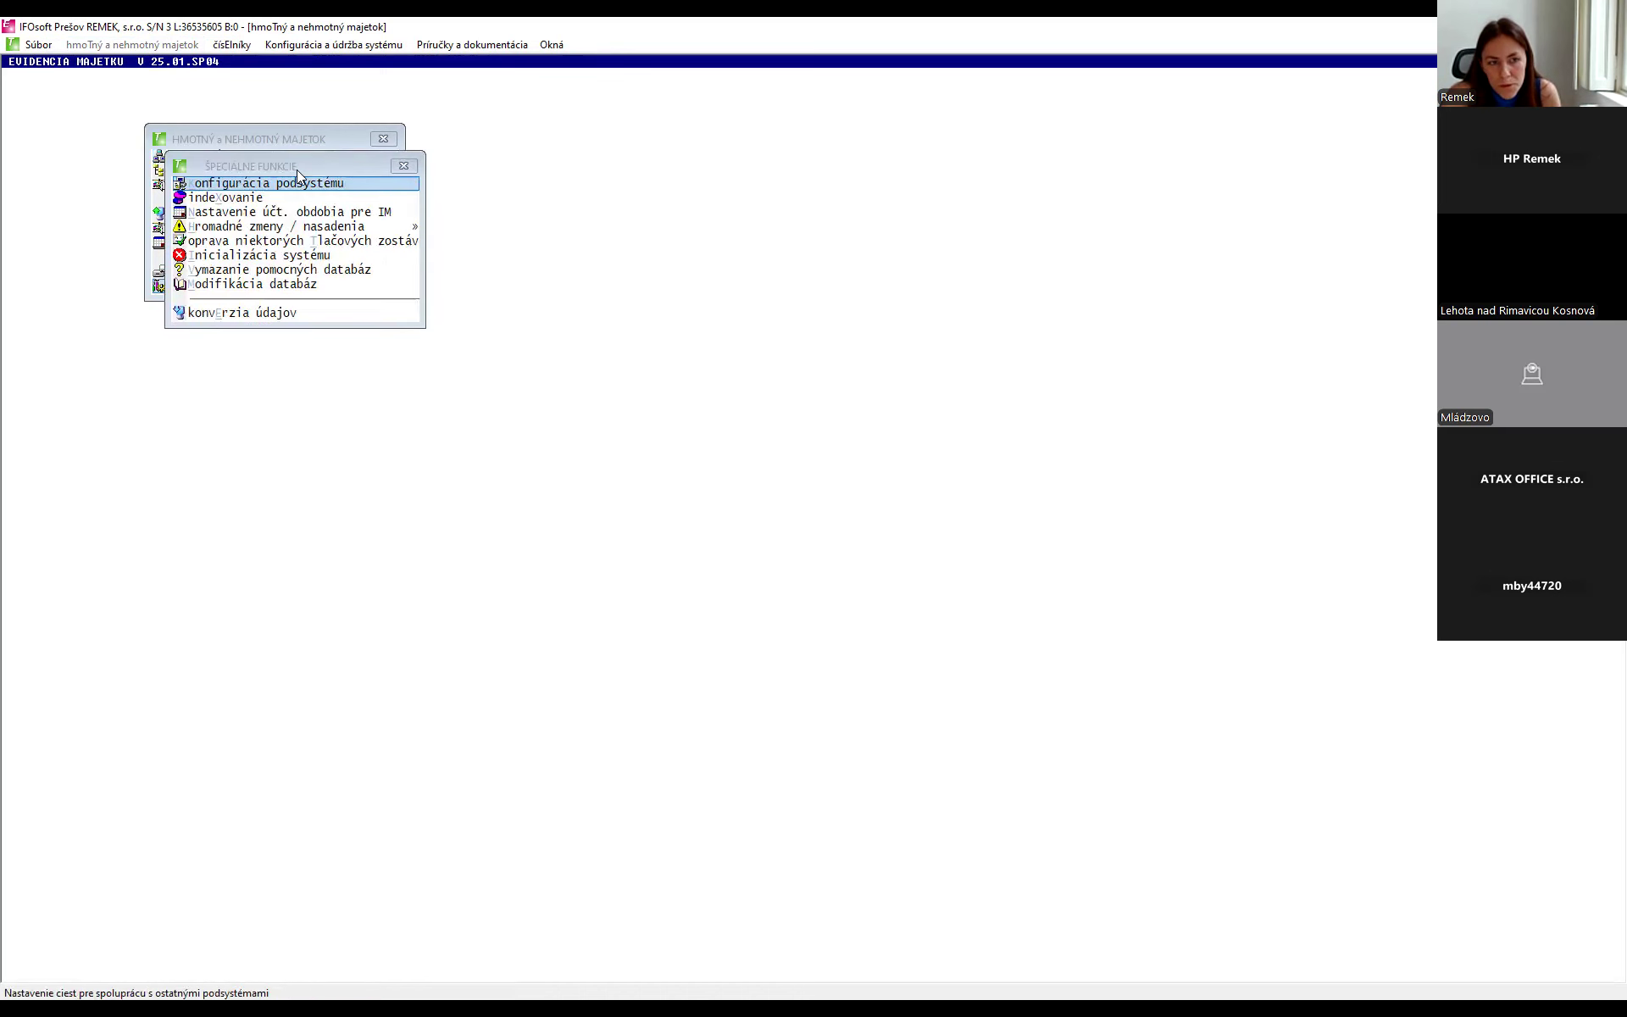
pyautogui.moveTo(296, 169); pyautogui.dragTo(603, 222)
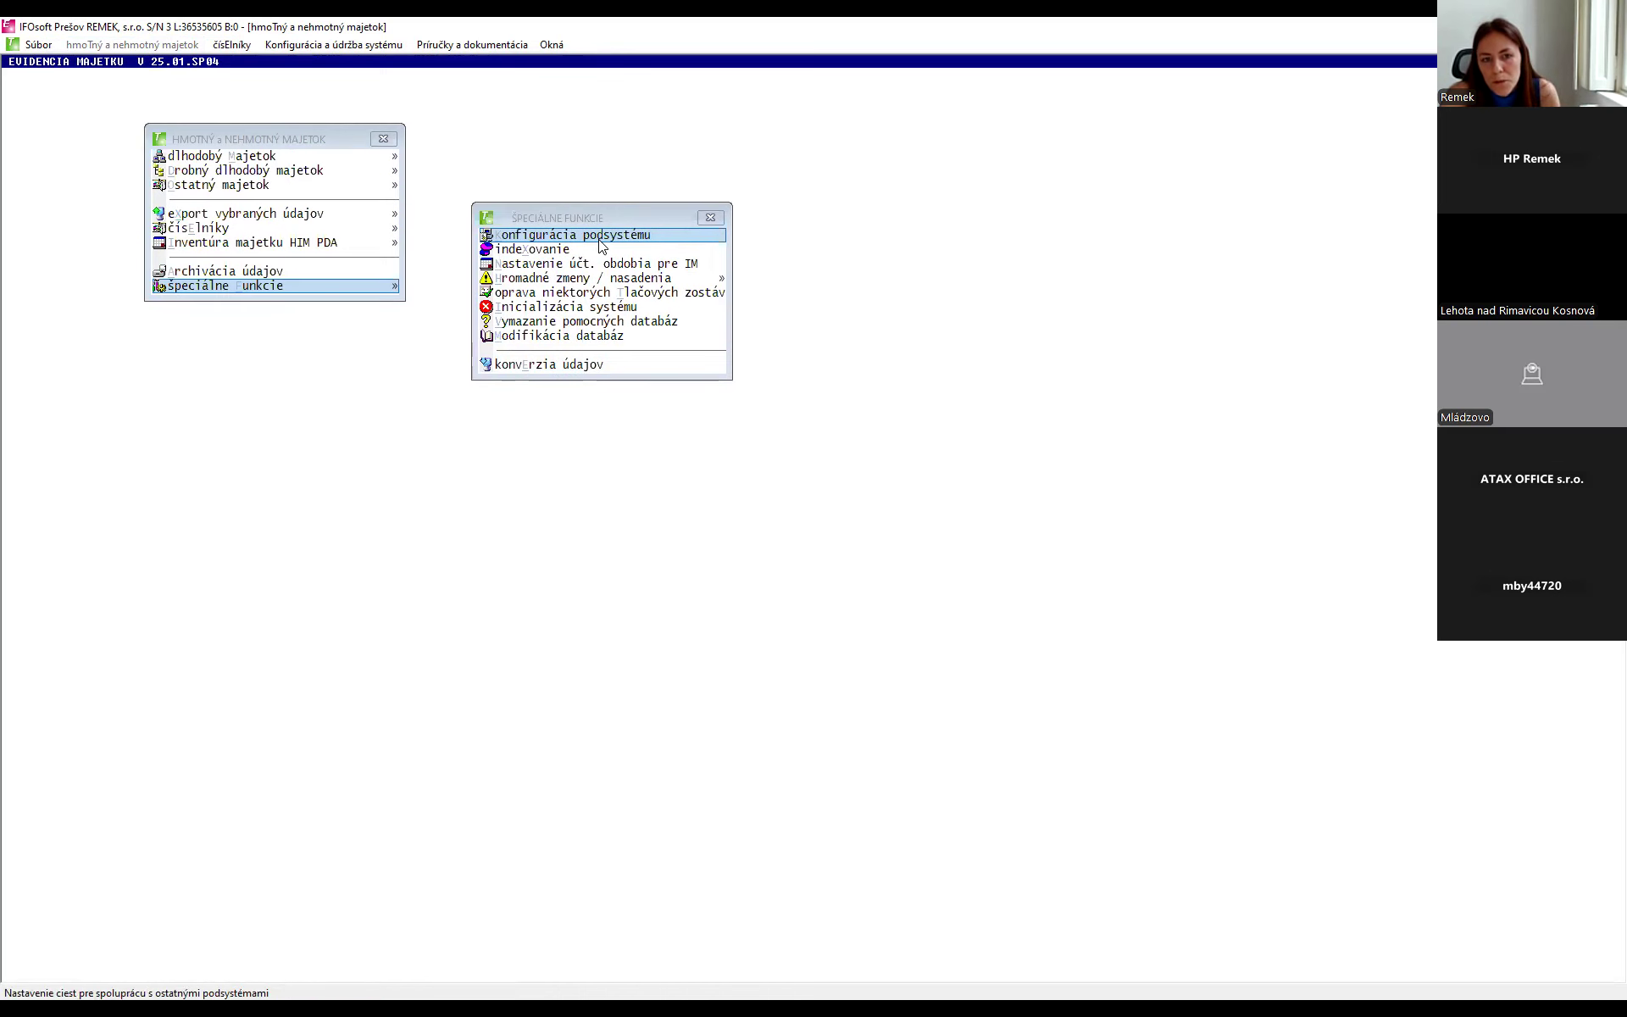
pyautogui.click(599, 240)
pyautogui.moveTo(393, 215); pyautogui.dragTo(551, 431)
pyautogui.click(400, 578)
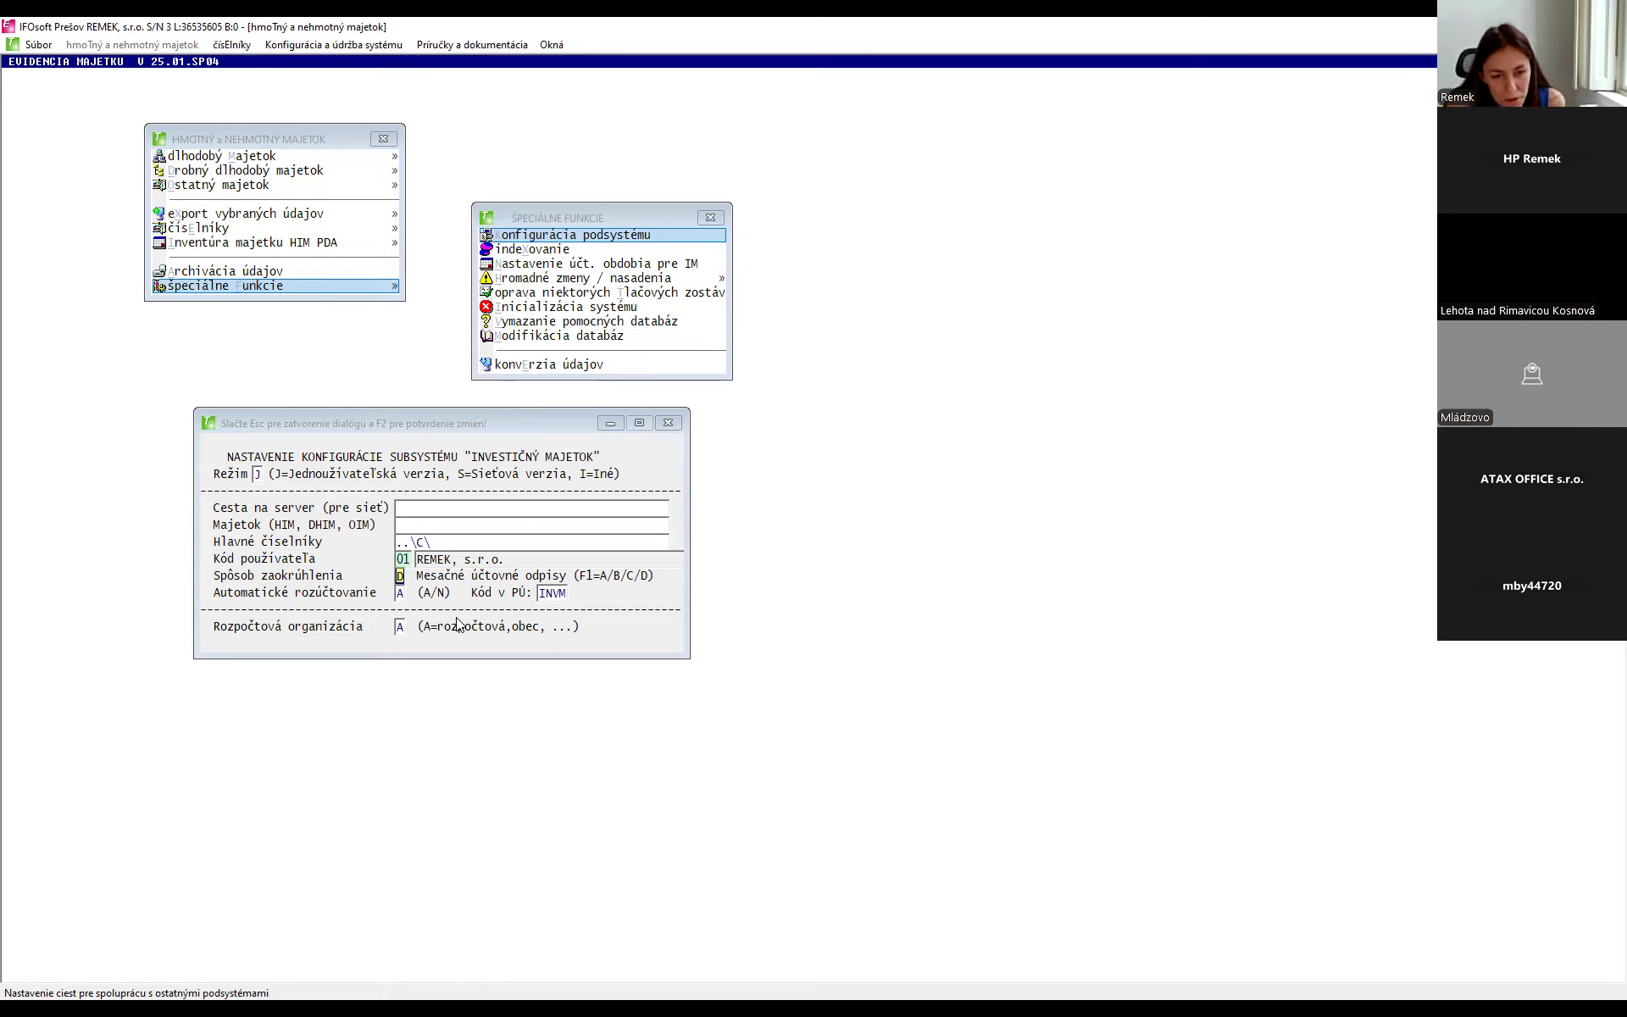
# - Check the help on rounding options for monthly accounting depreciation, go to the Režim setting and save the subsystem configuration
pyautogui.press('F1')
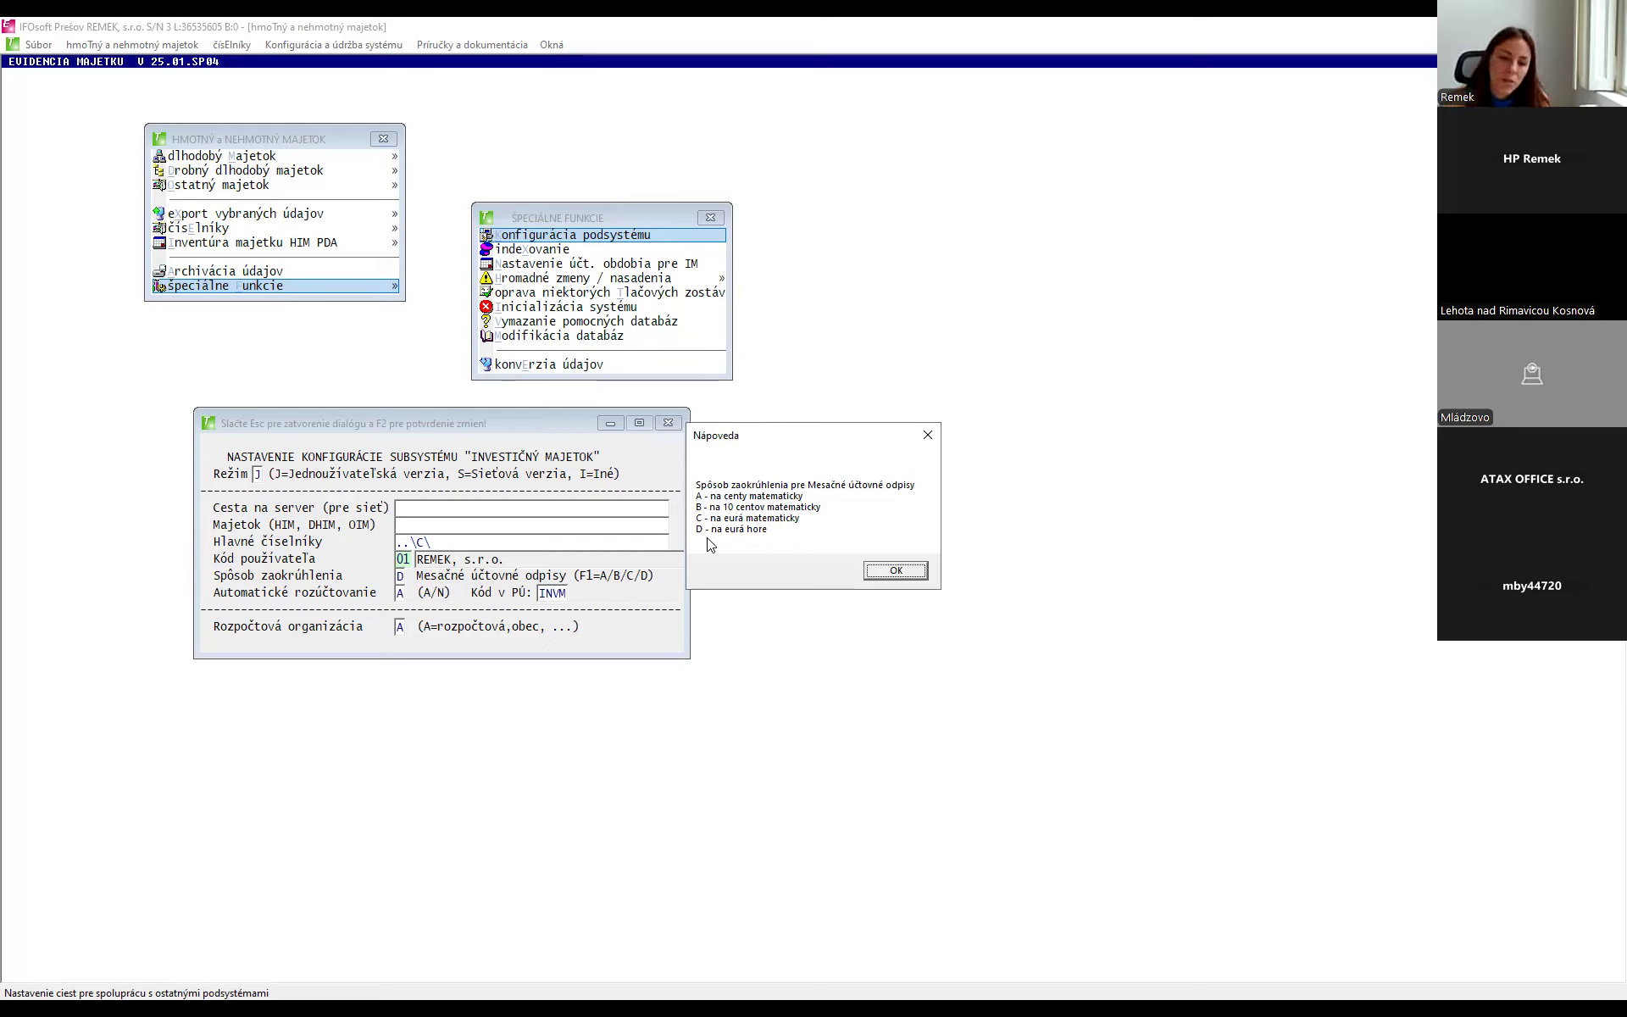
pyautogui.click(910, 581)
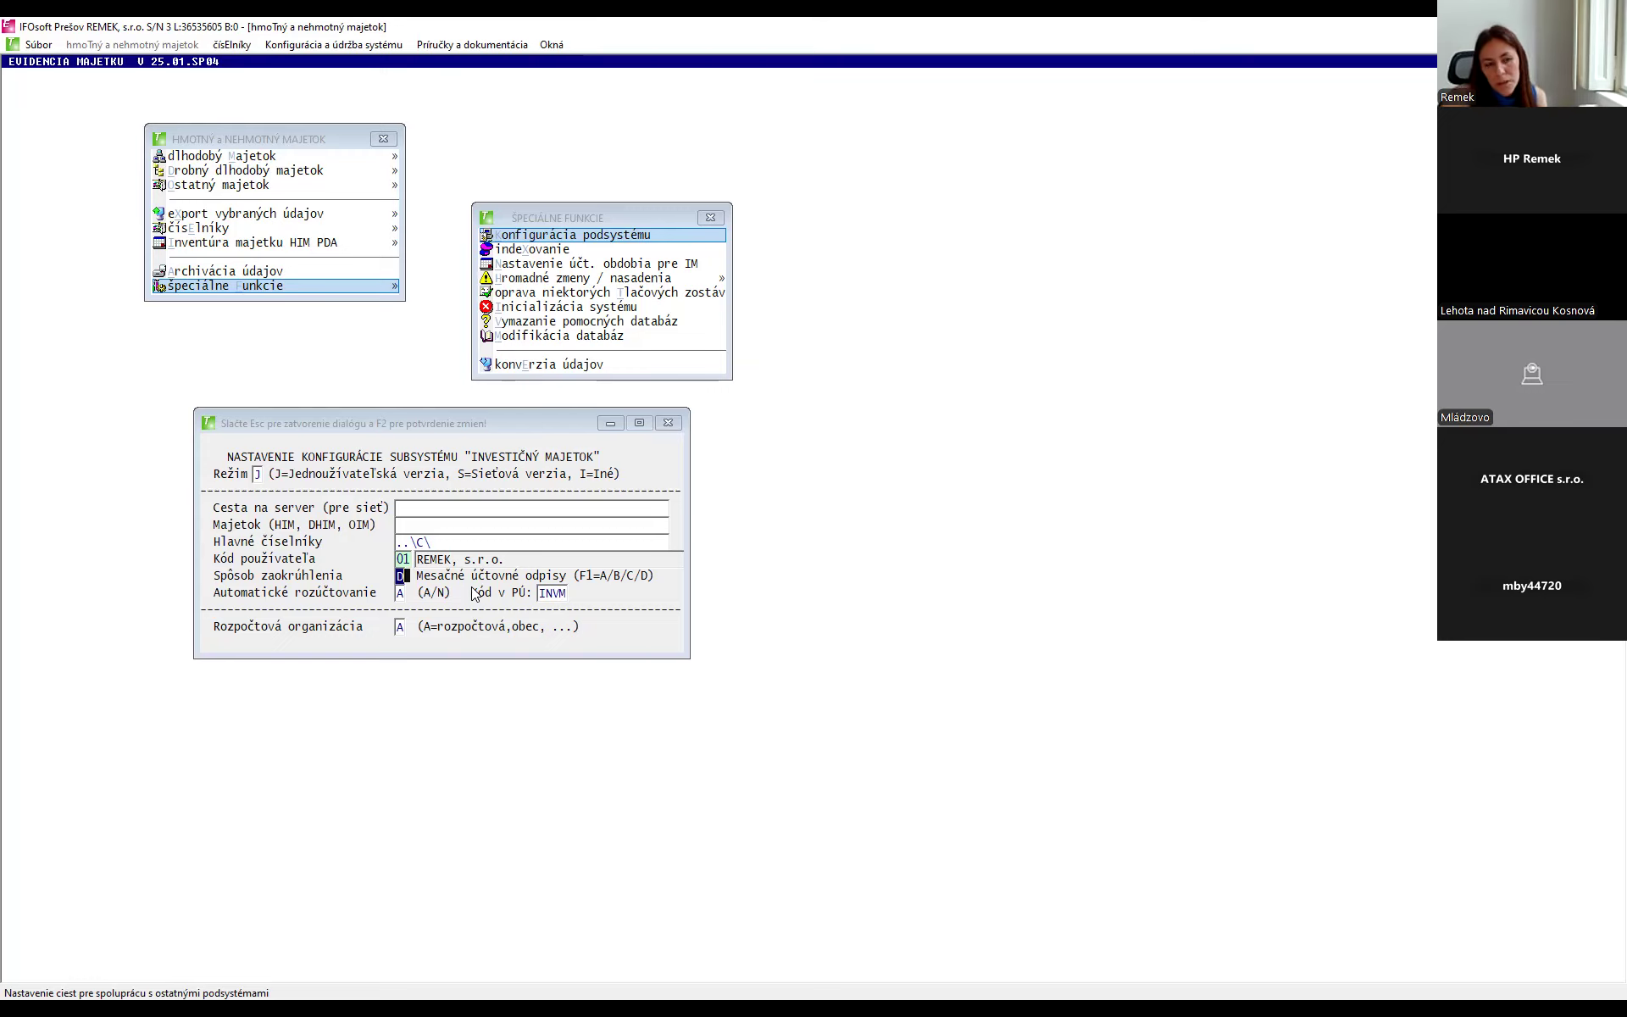
pyautogui.click(258, 476)
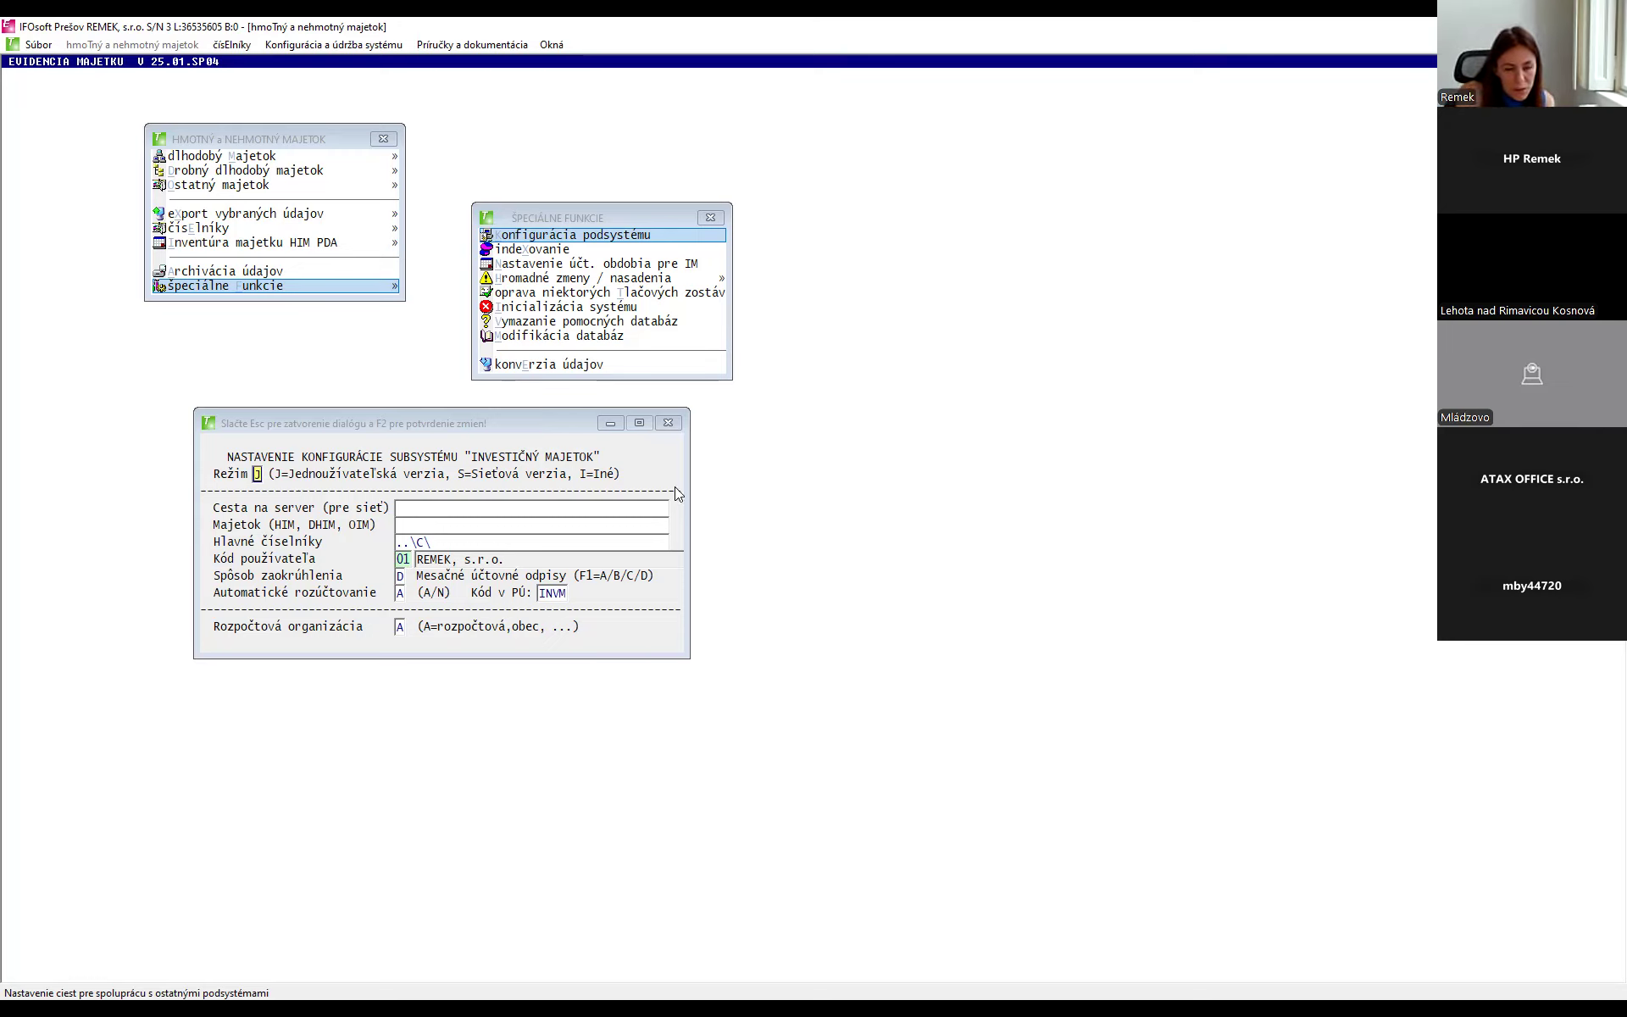
pyautogui.press('F2')
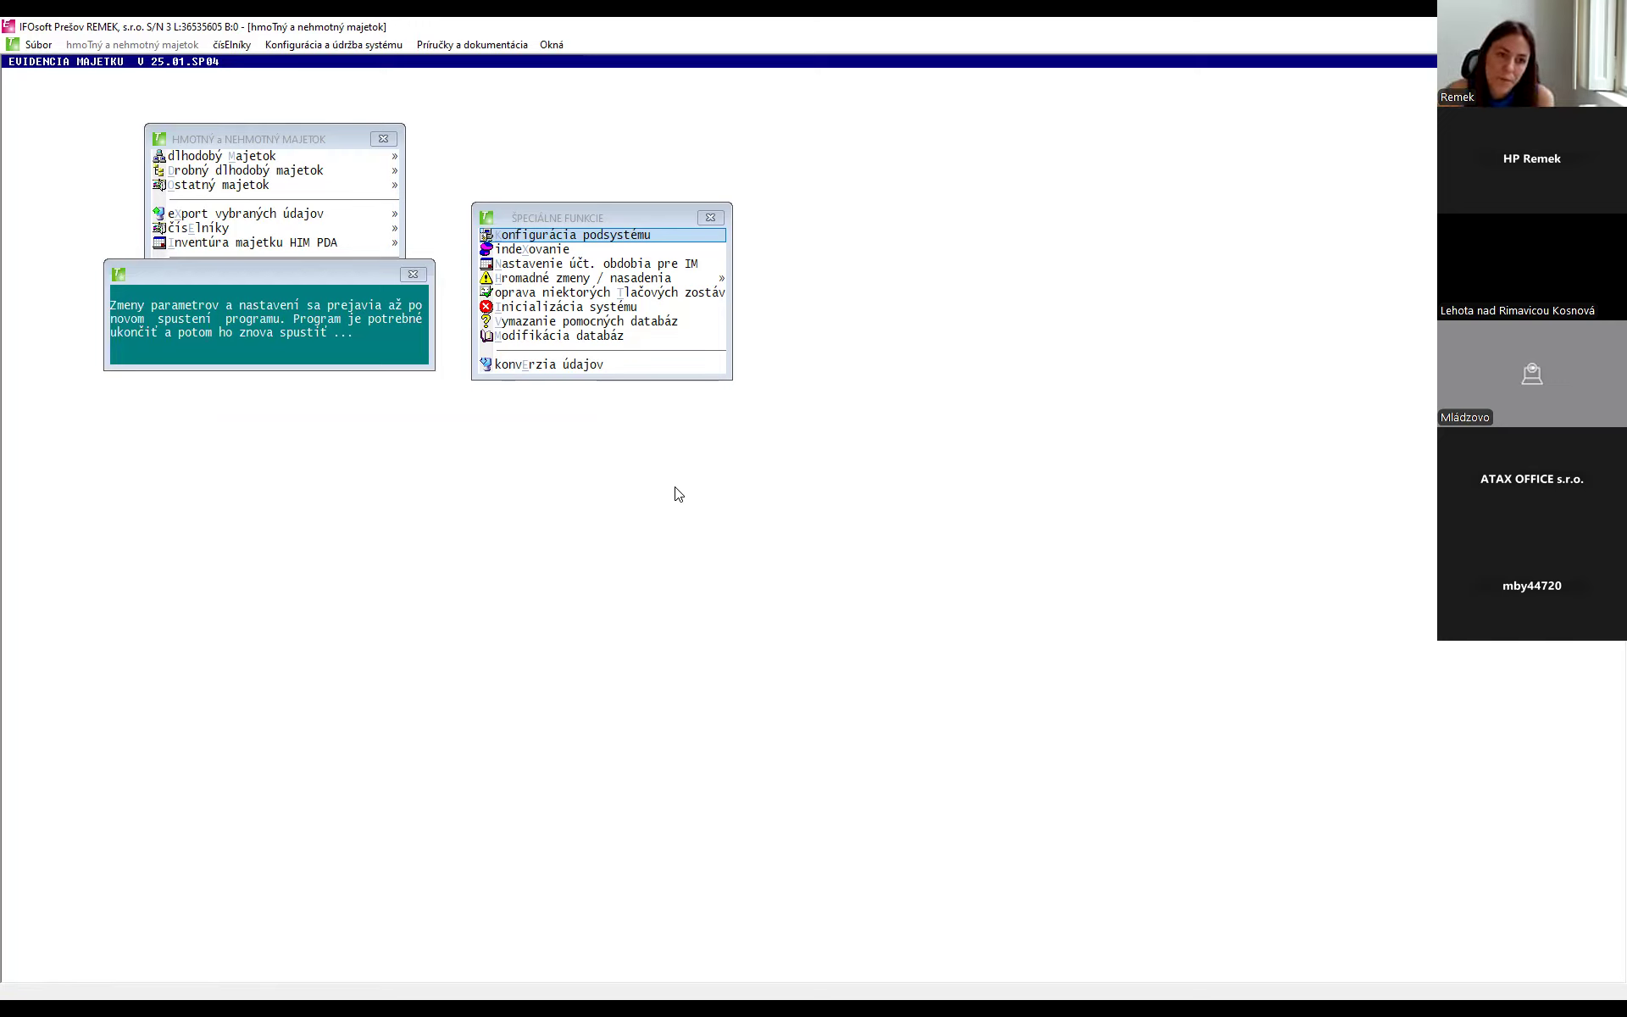
# - Leave the module, reopen the subsystem configuration (Konfigurácia podsystému) from the asset special functions, save it and close the special functions
pyautogui.click(414, 274)
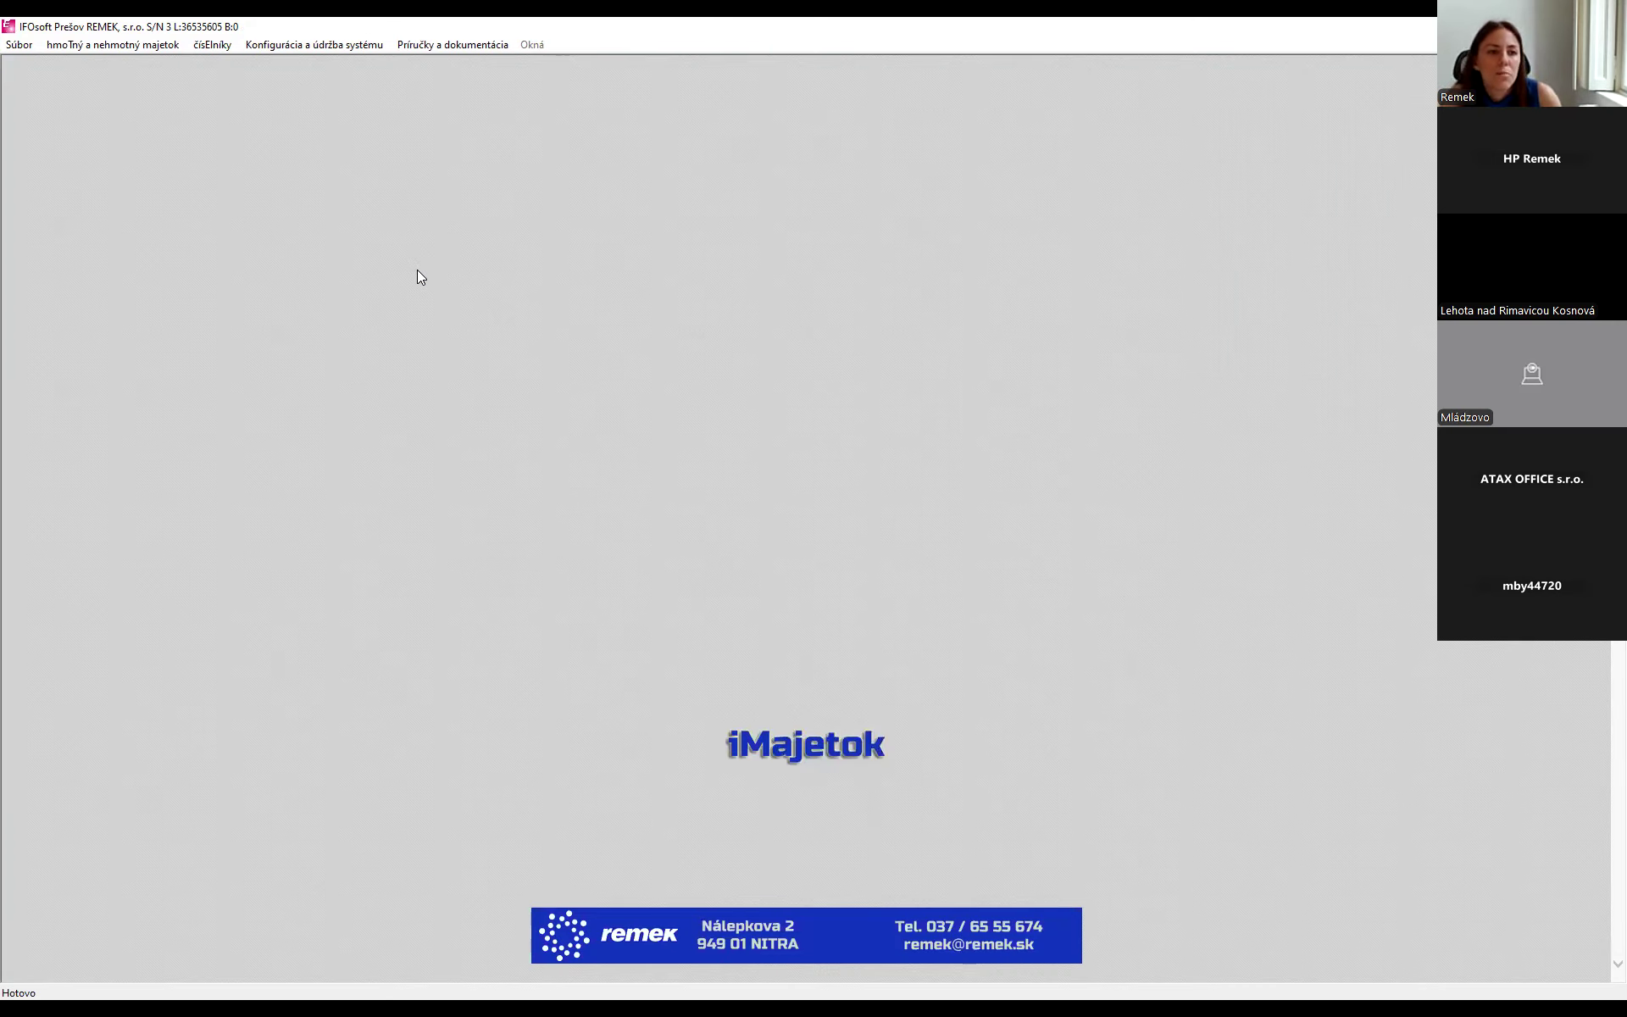
pyautogui.click(131, 47)
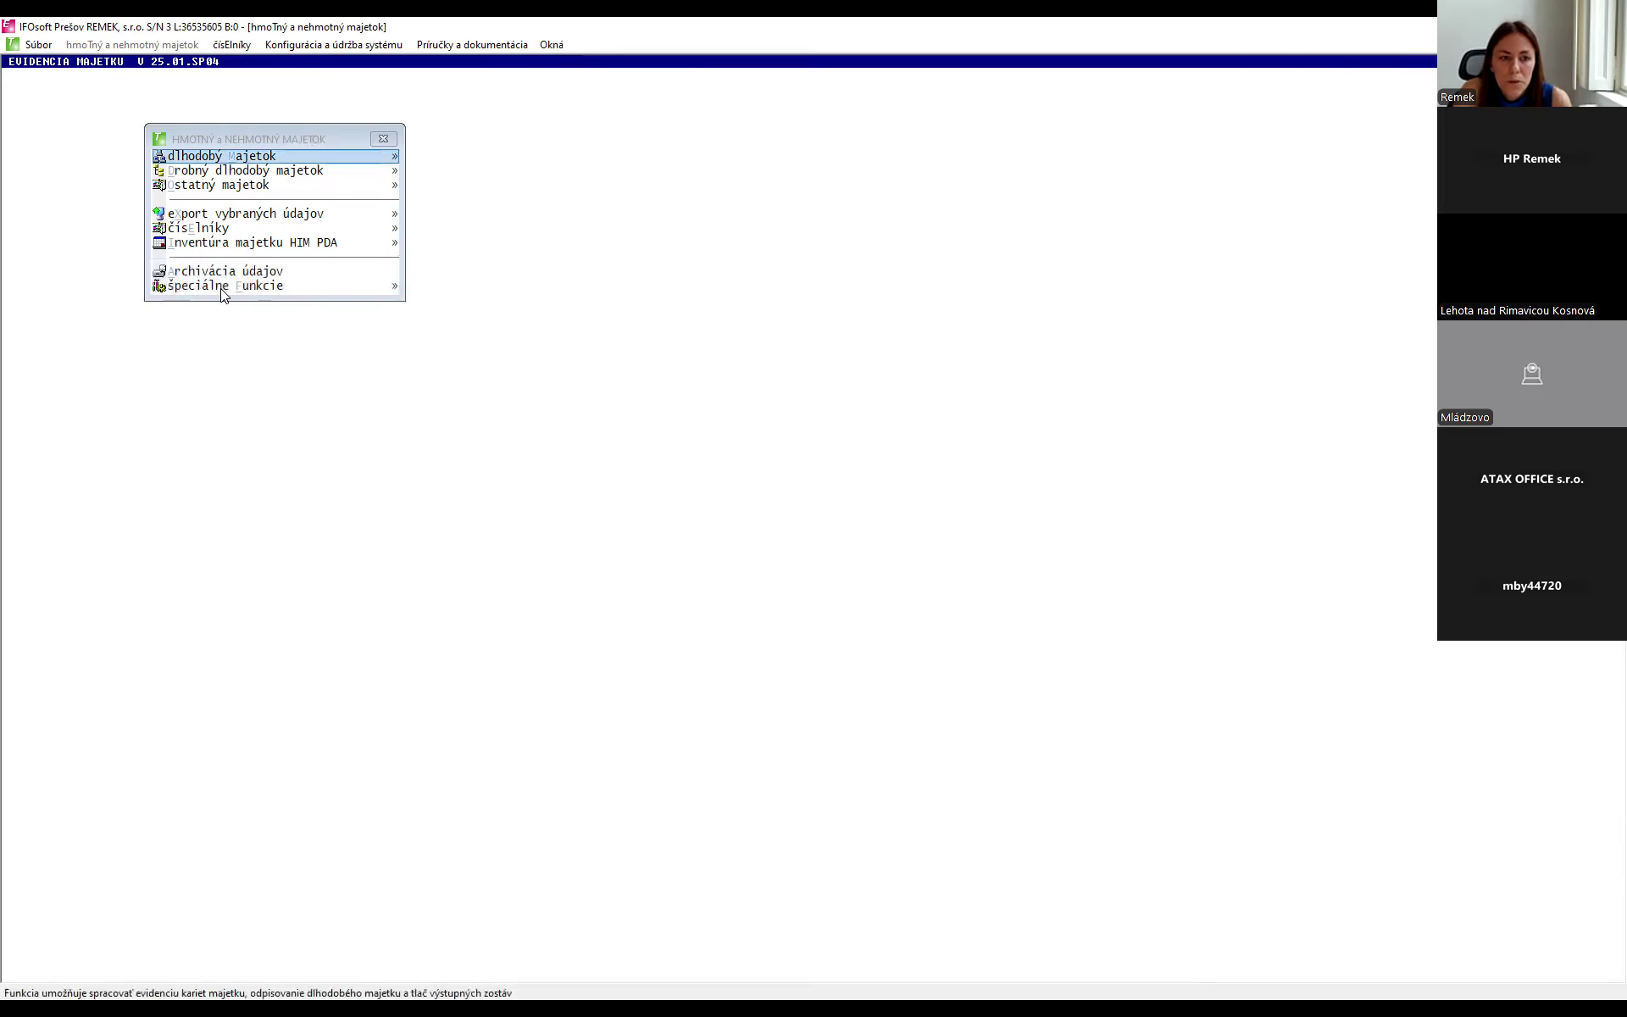
pyautogui.click(222, 287)
pyautogui.moveTo(258, 166); pyautogui.dragTo(551, 230)
pyautogui.press('Return')
pyautogui.moveTo(349, 212); pyautogui.dragTo(435, 431)
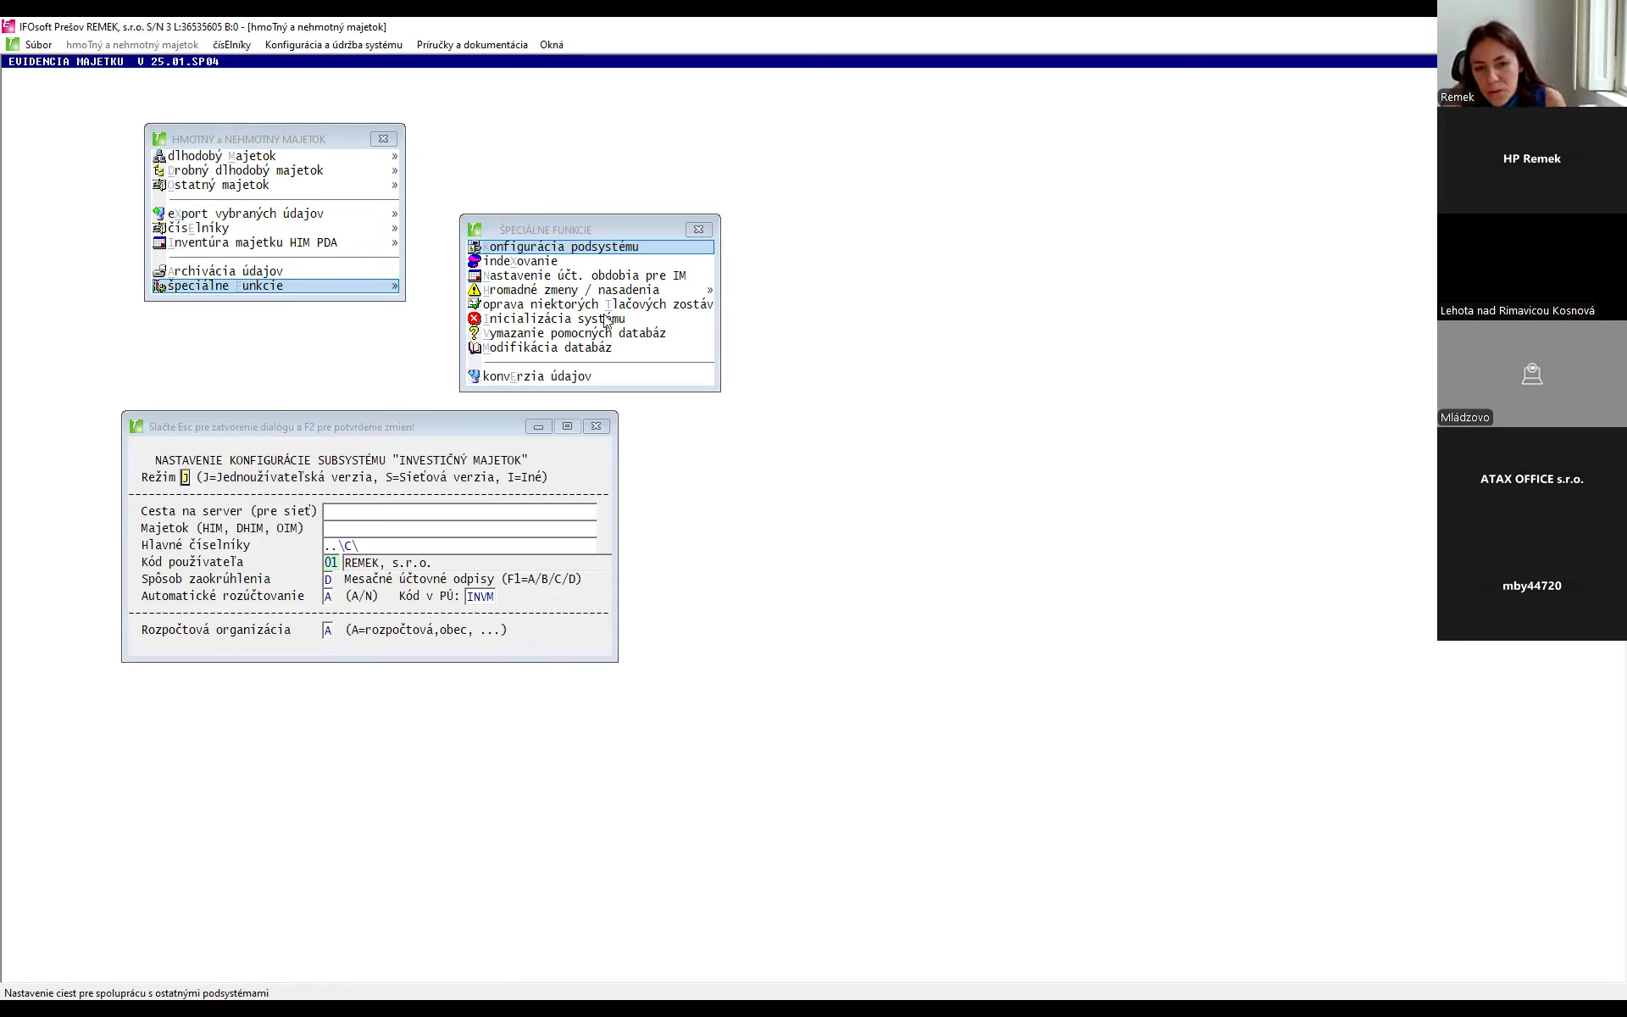
pyautogui.press('F2')
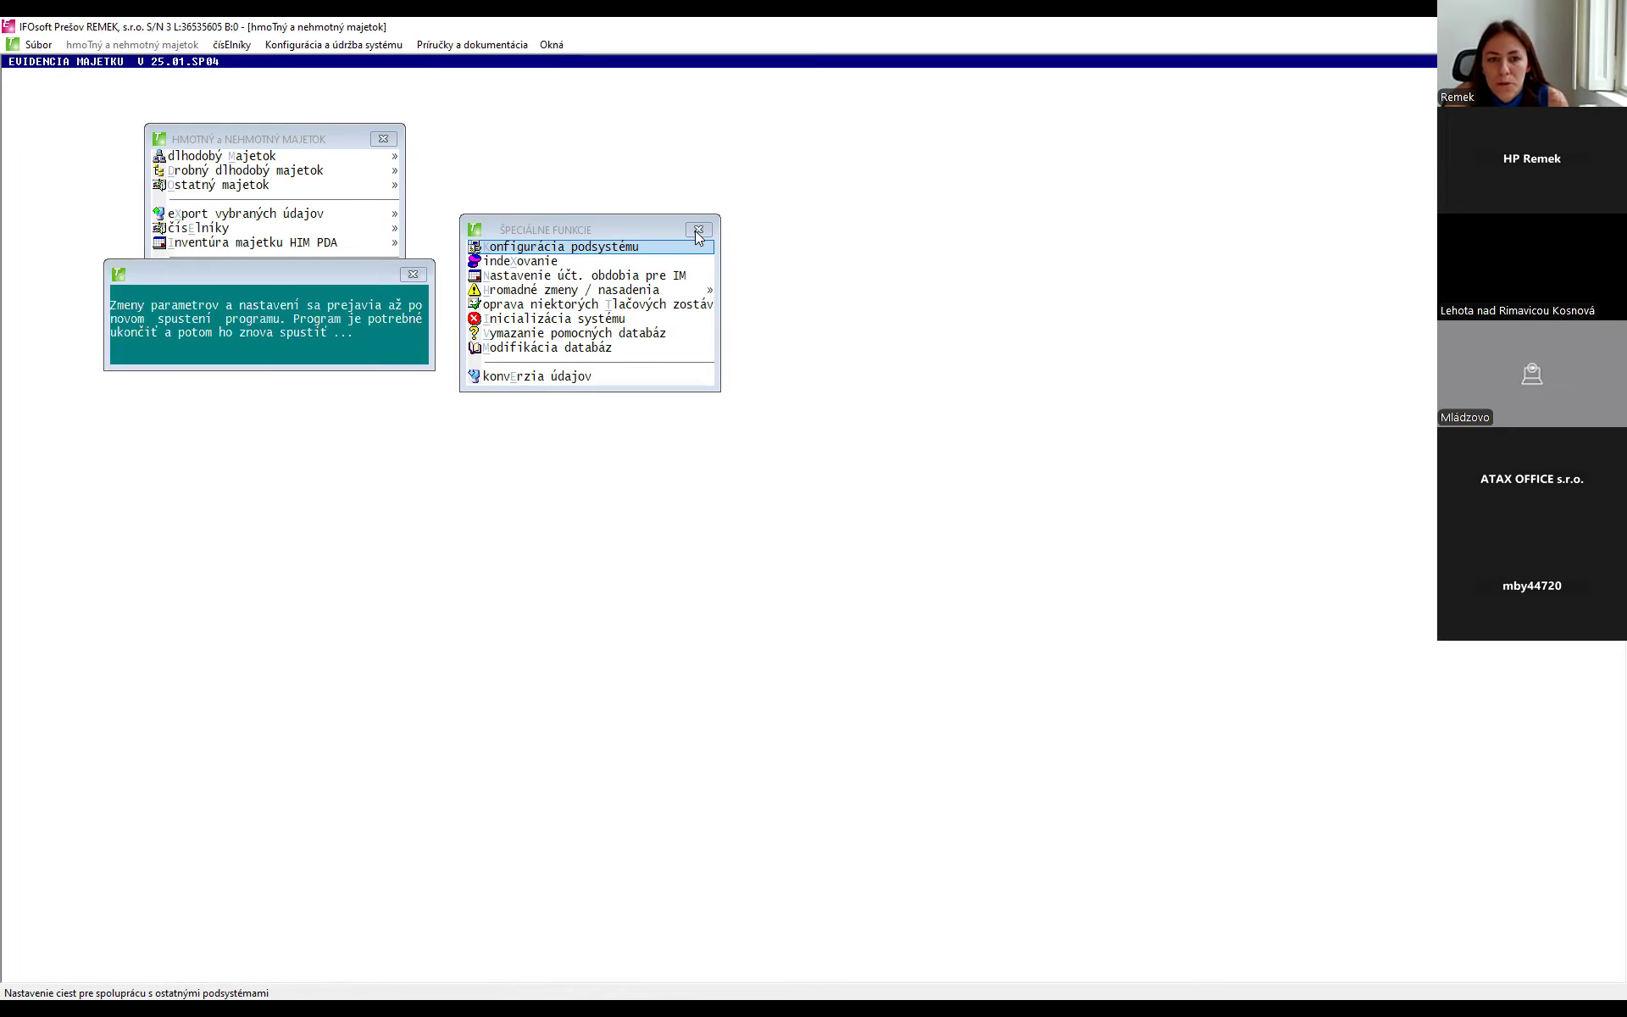
pyautogui.click(694, 231)
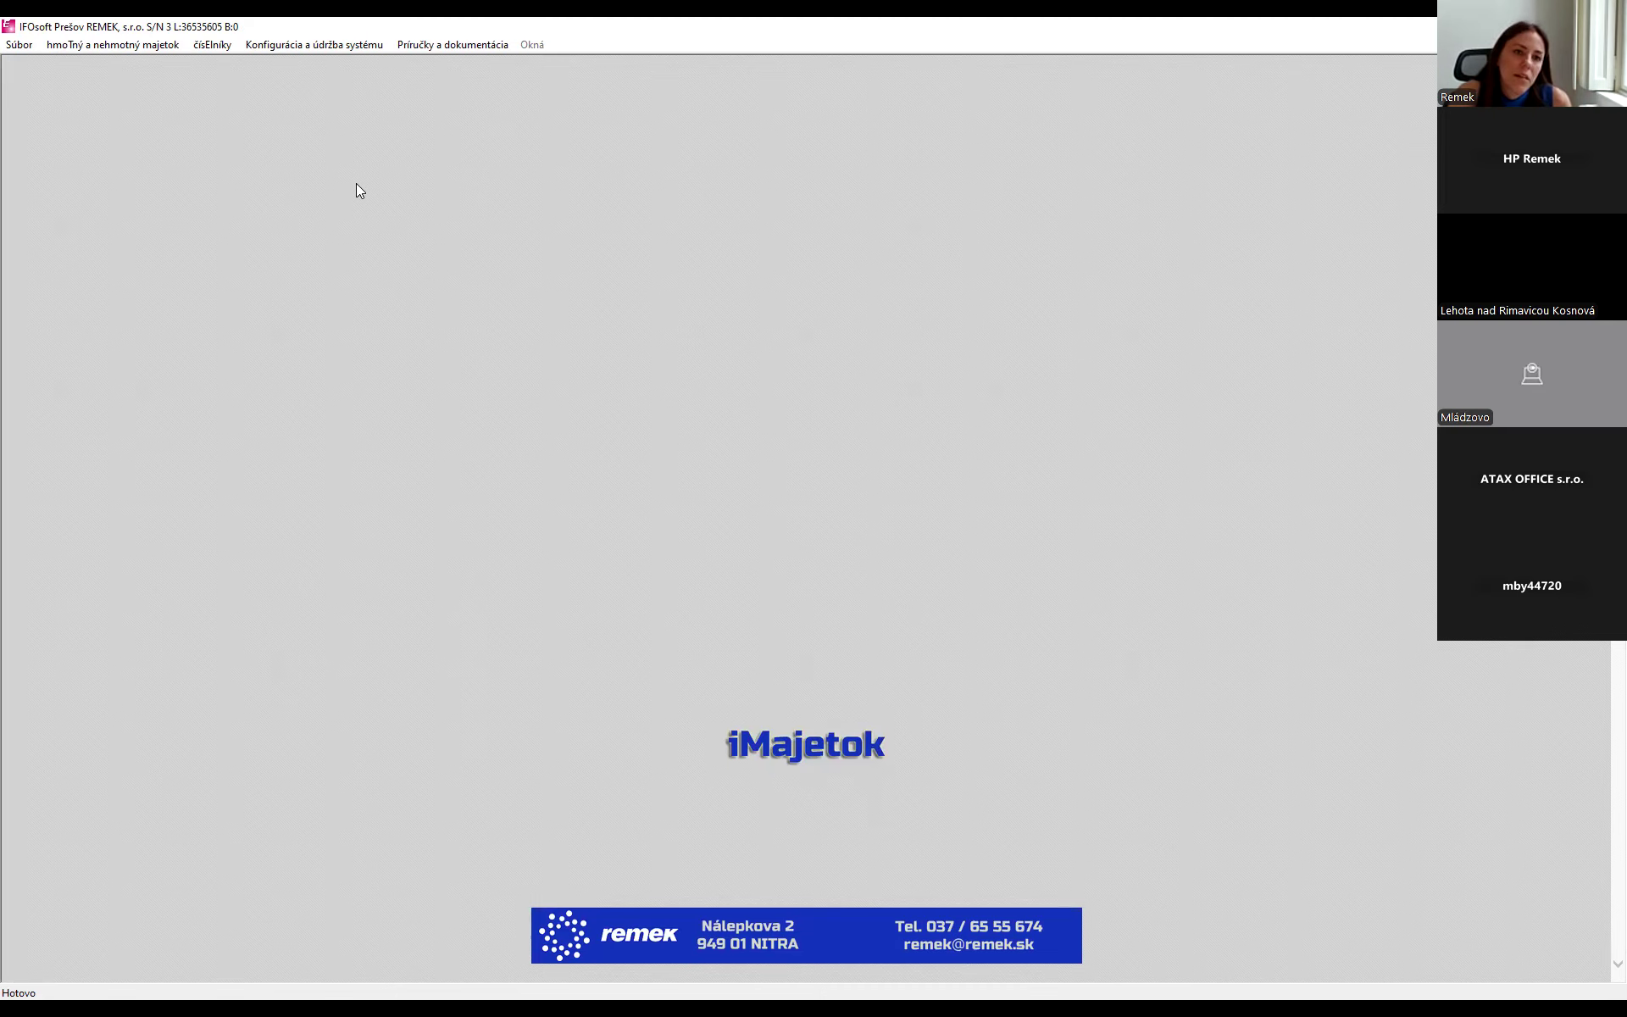
# - Go through the asset categories of the tangible and intangible assets module and open data entry (Vstup údajov) for drobný dlhodobý majetok
pyautogui.click(109, 48)
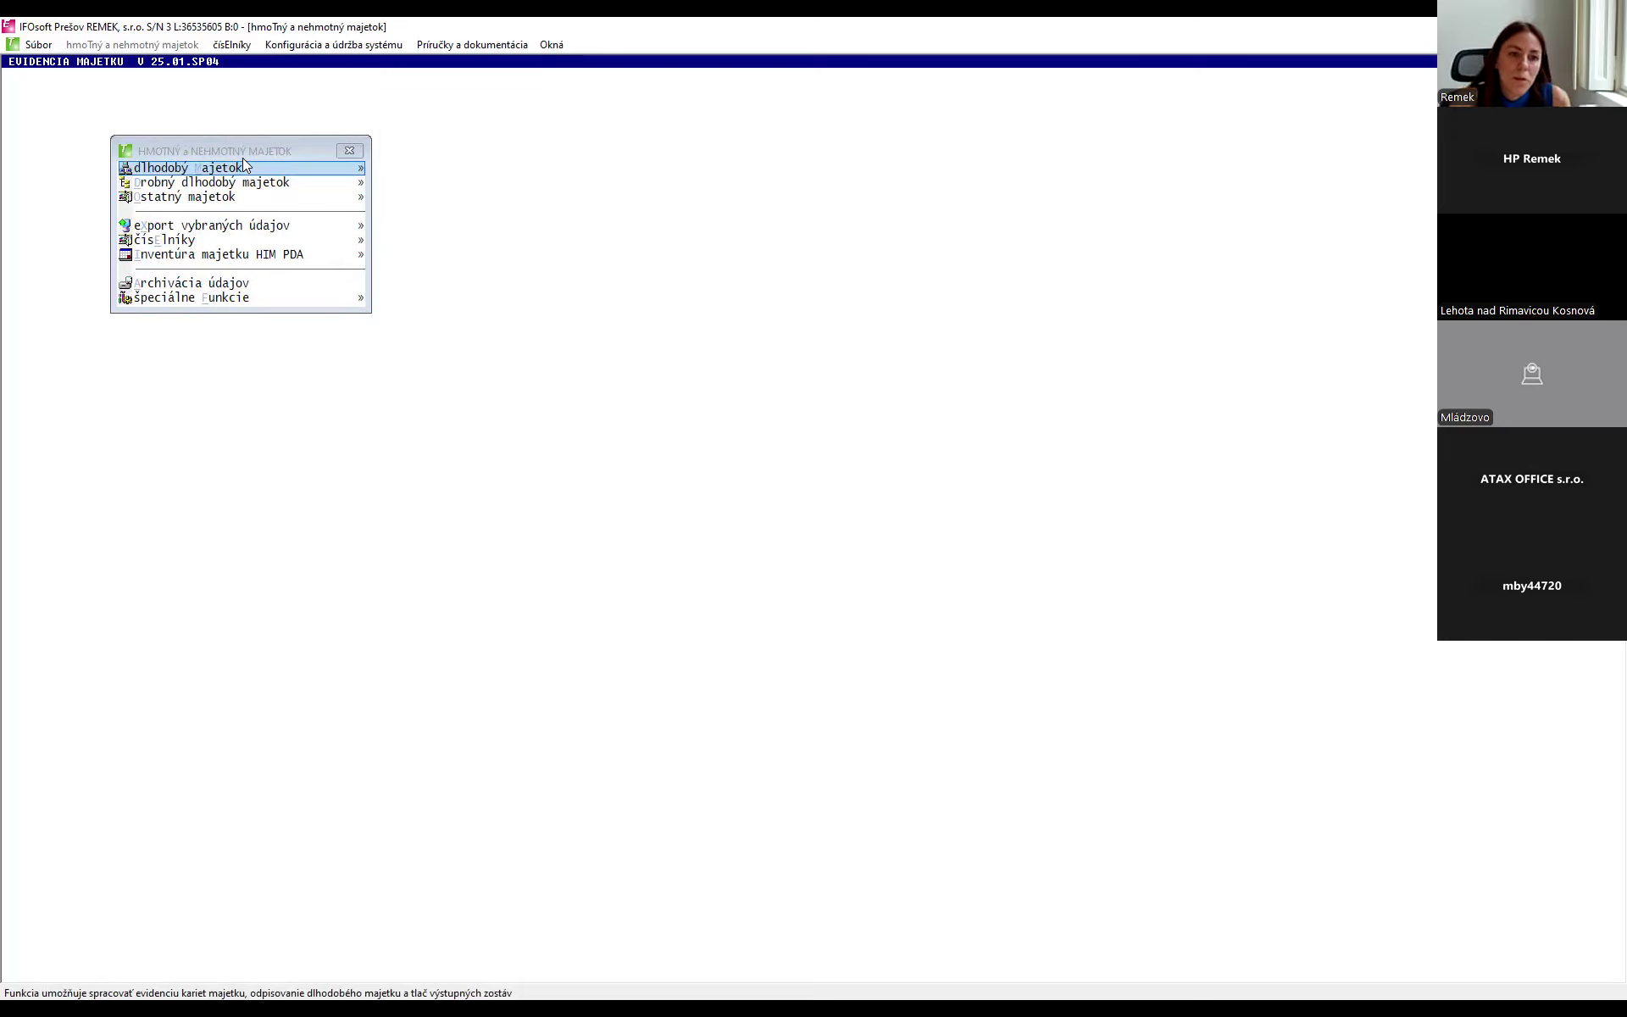
pyautogui.click(227, 198)
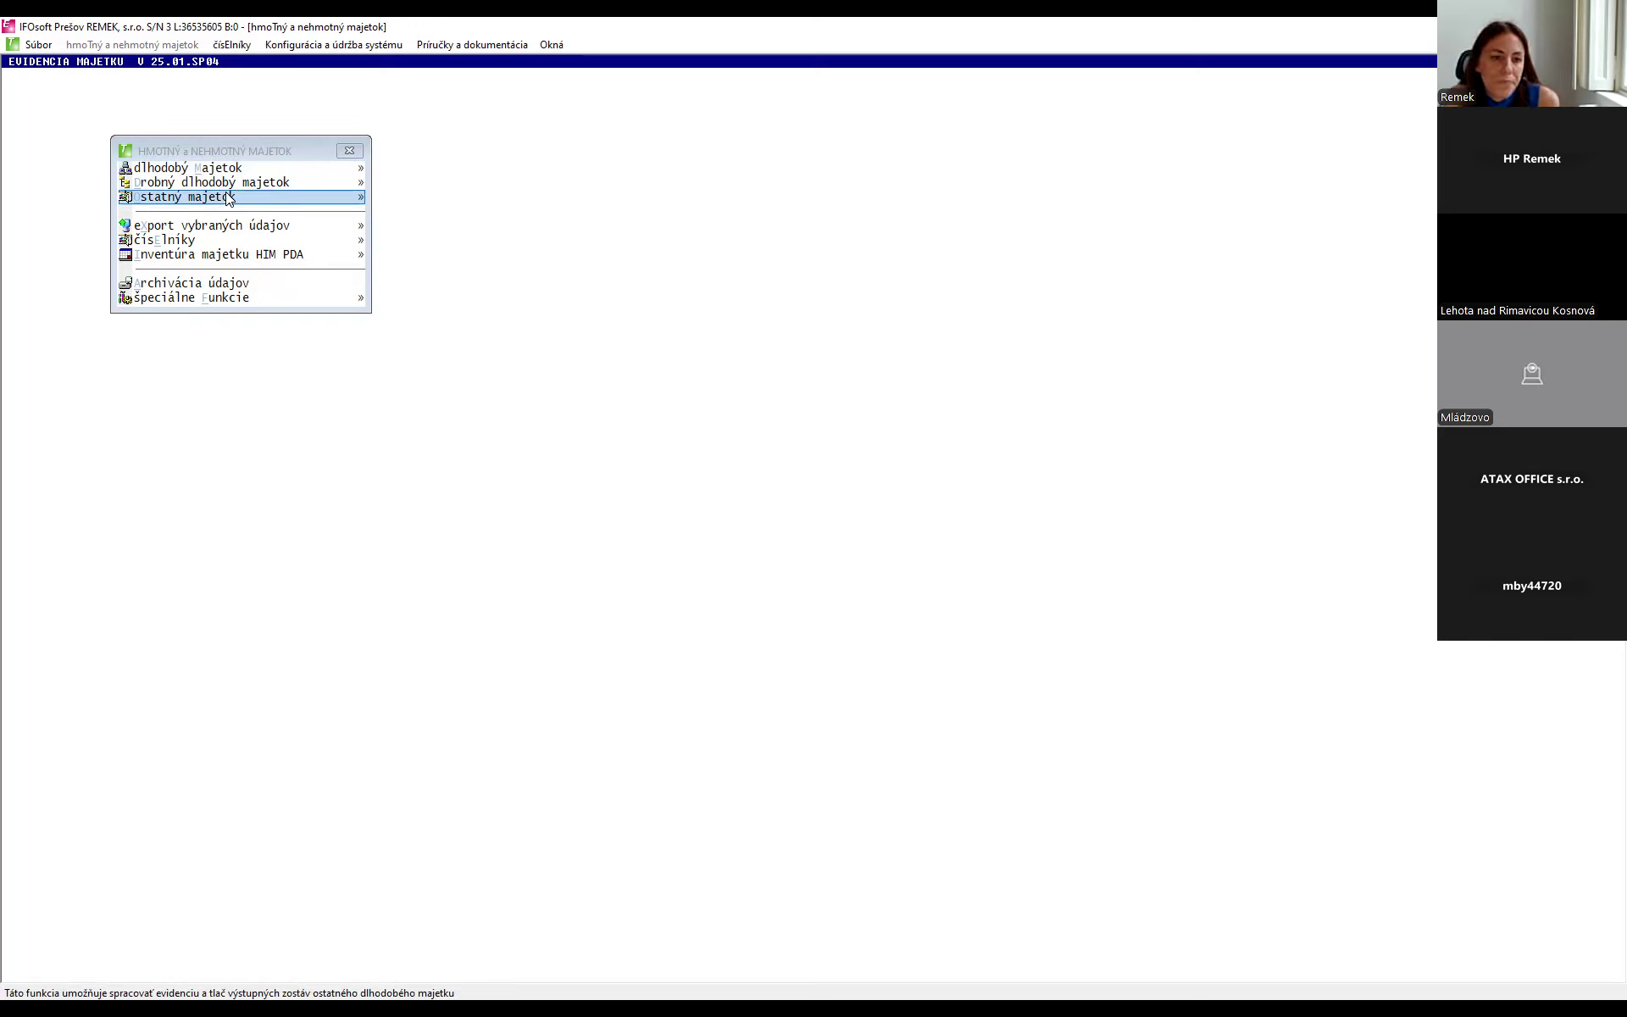
pyautogui.click(241, 183)
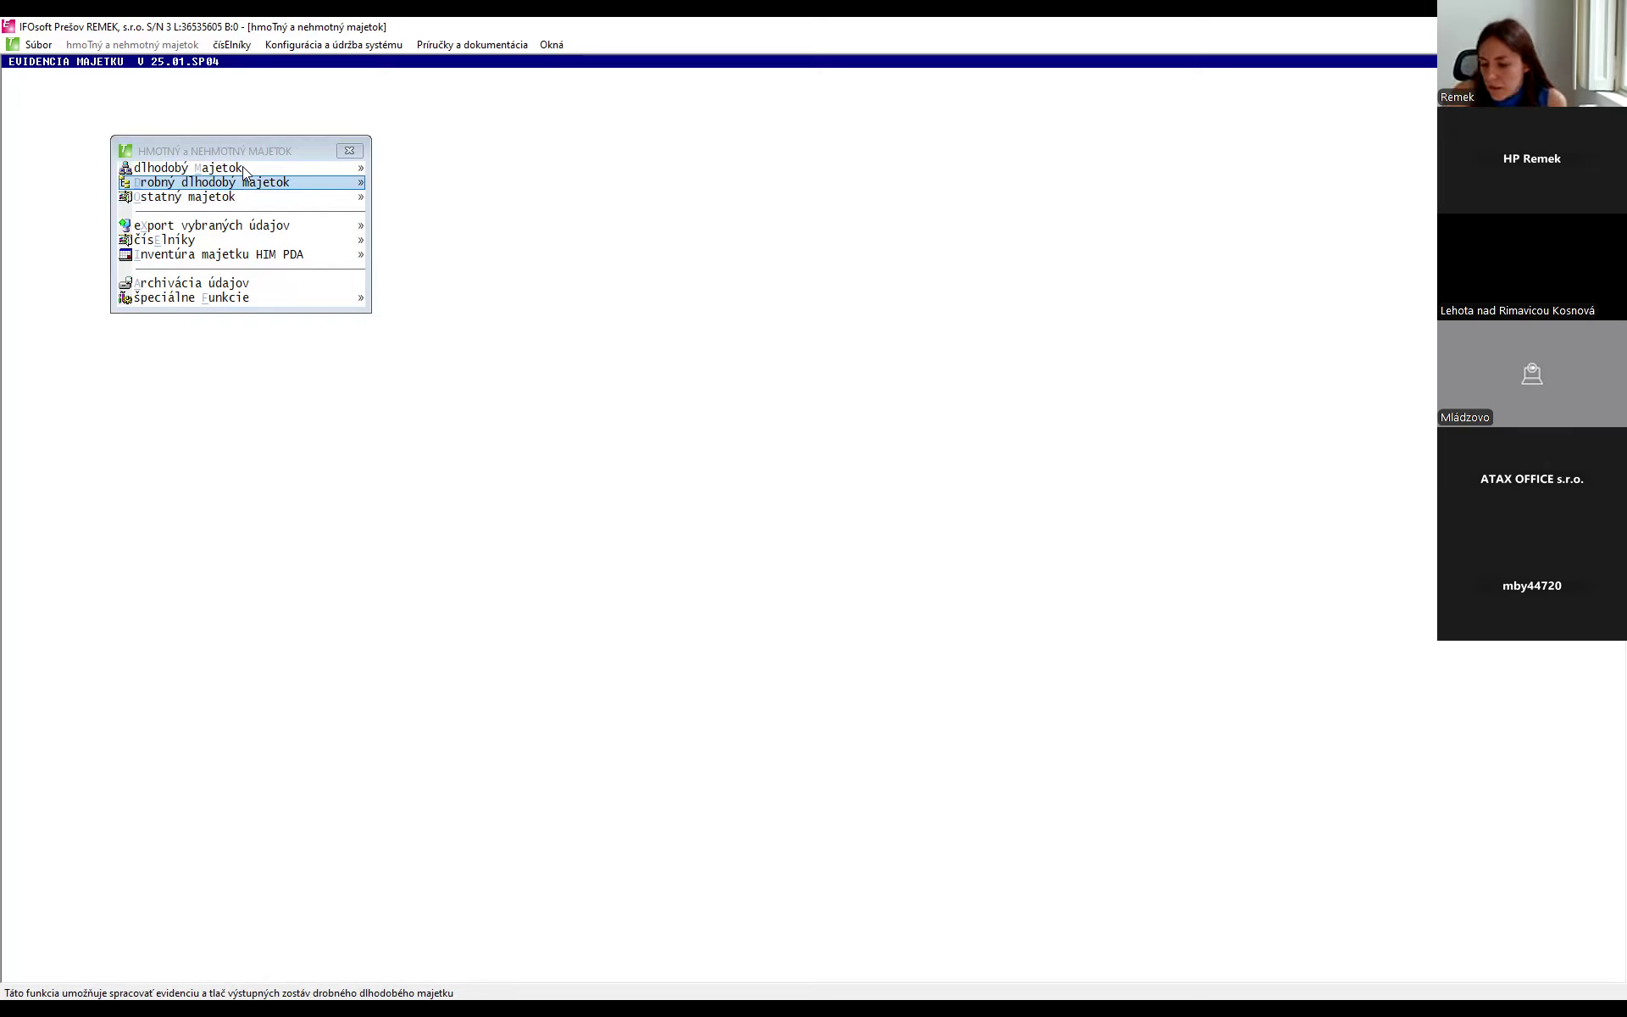
pyautogui.click(243, 166)
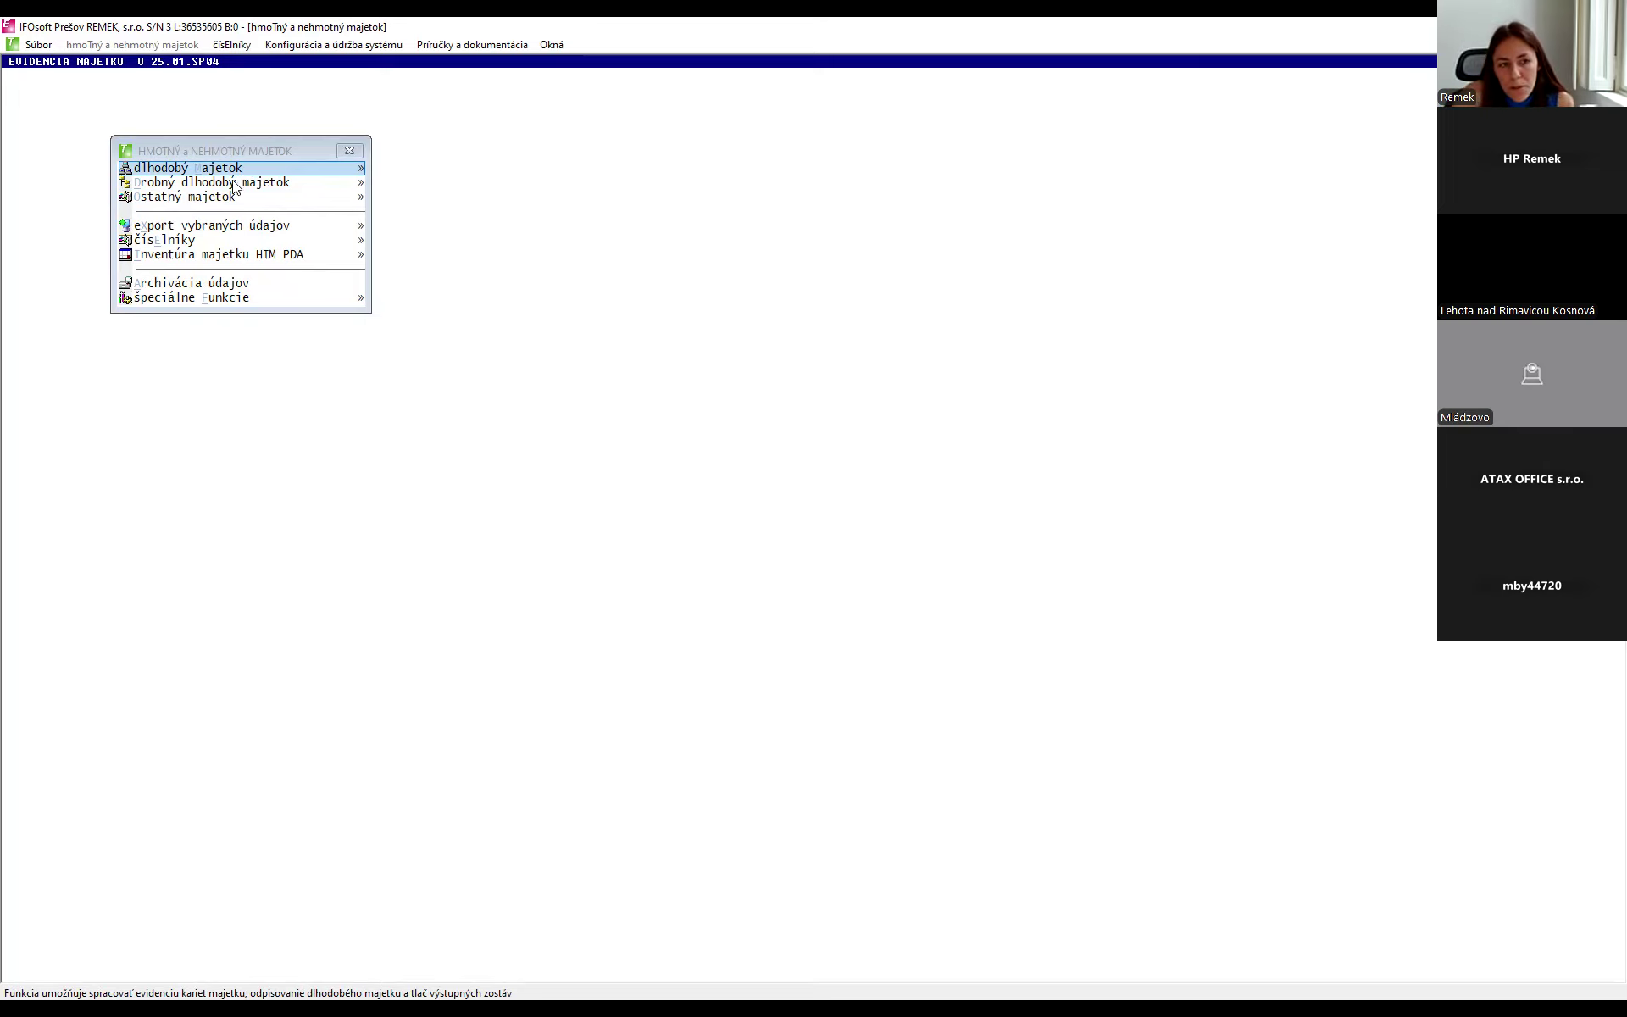
pyautogui.click(238, 183)
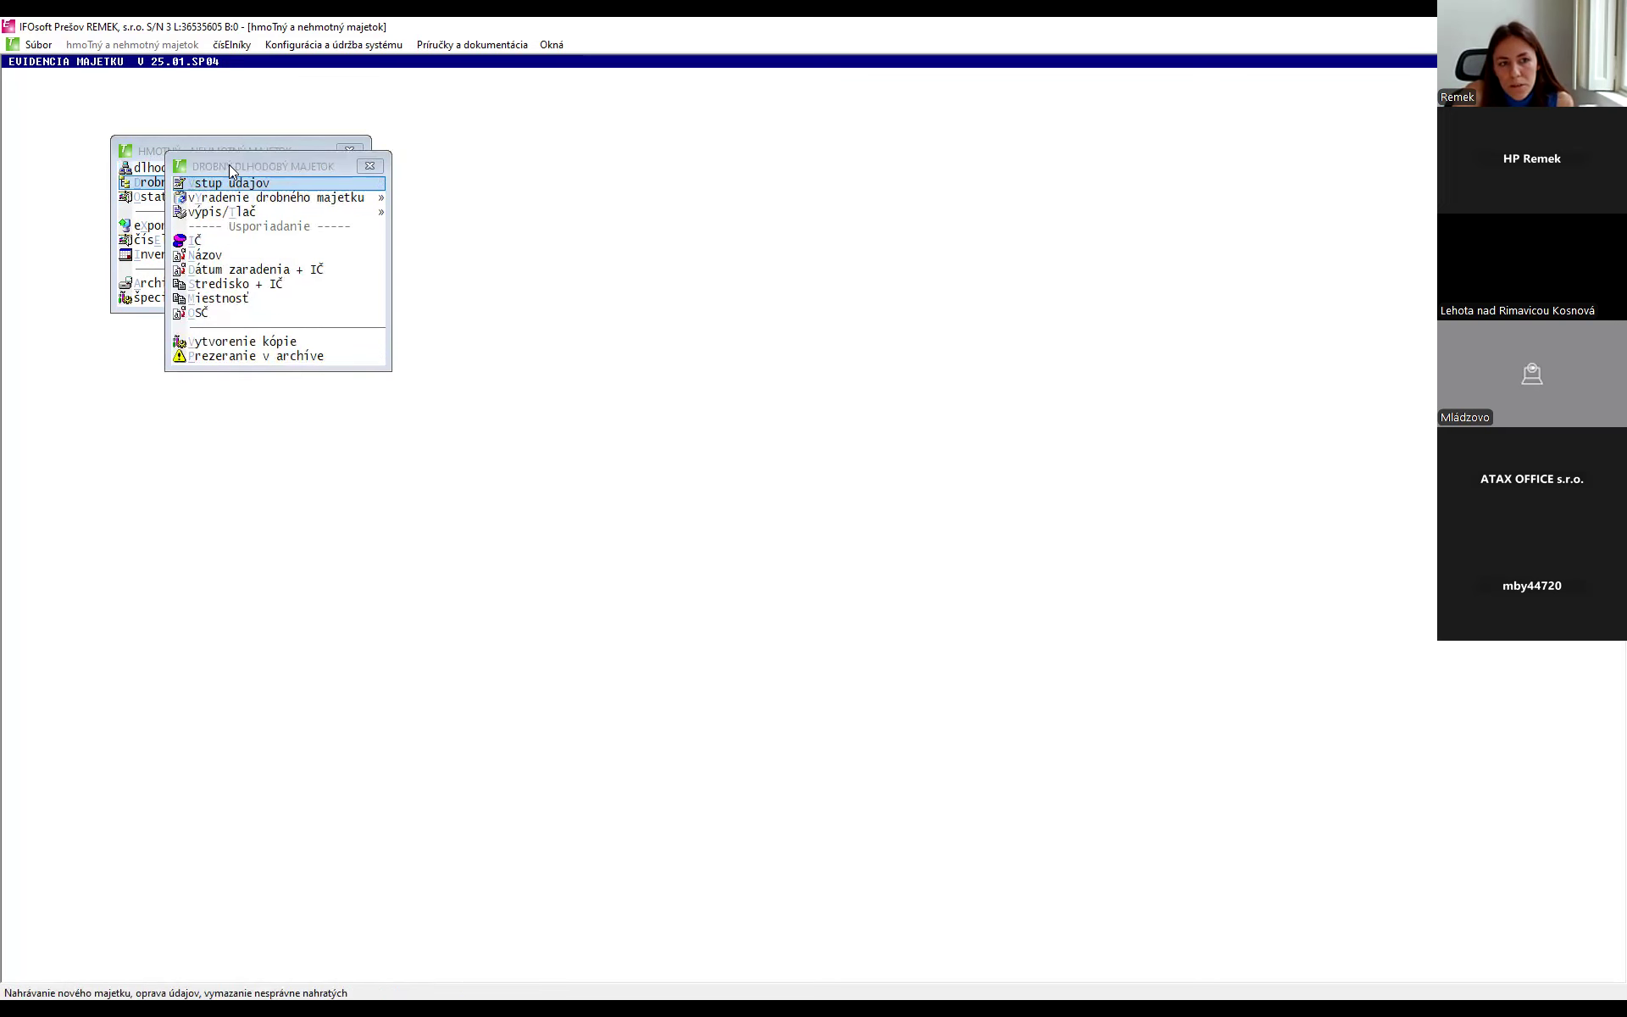
pyautogui.moveTo(228, 164); pyautogui.dragTo(455, 173)
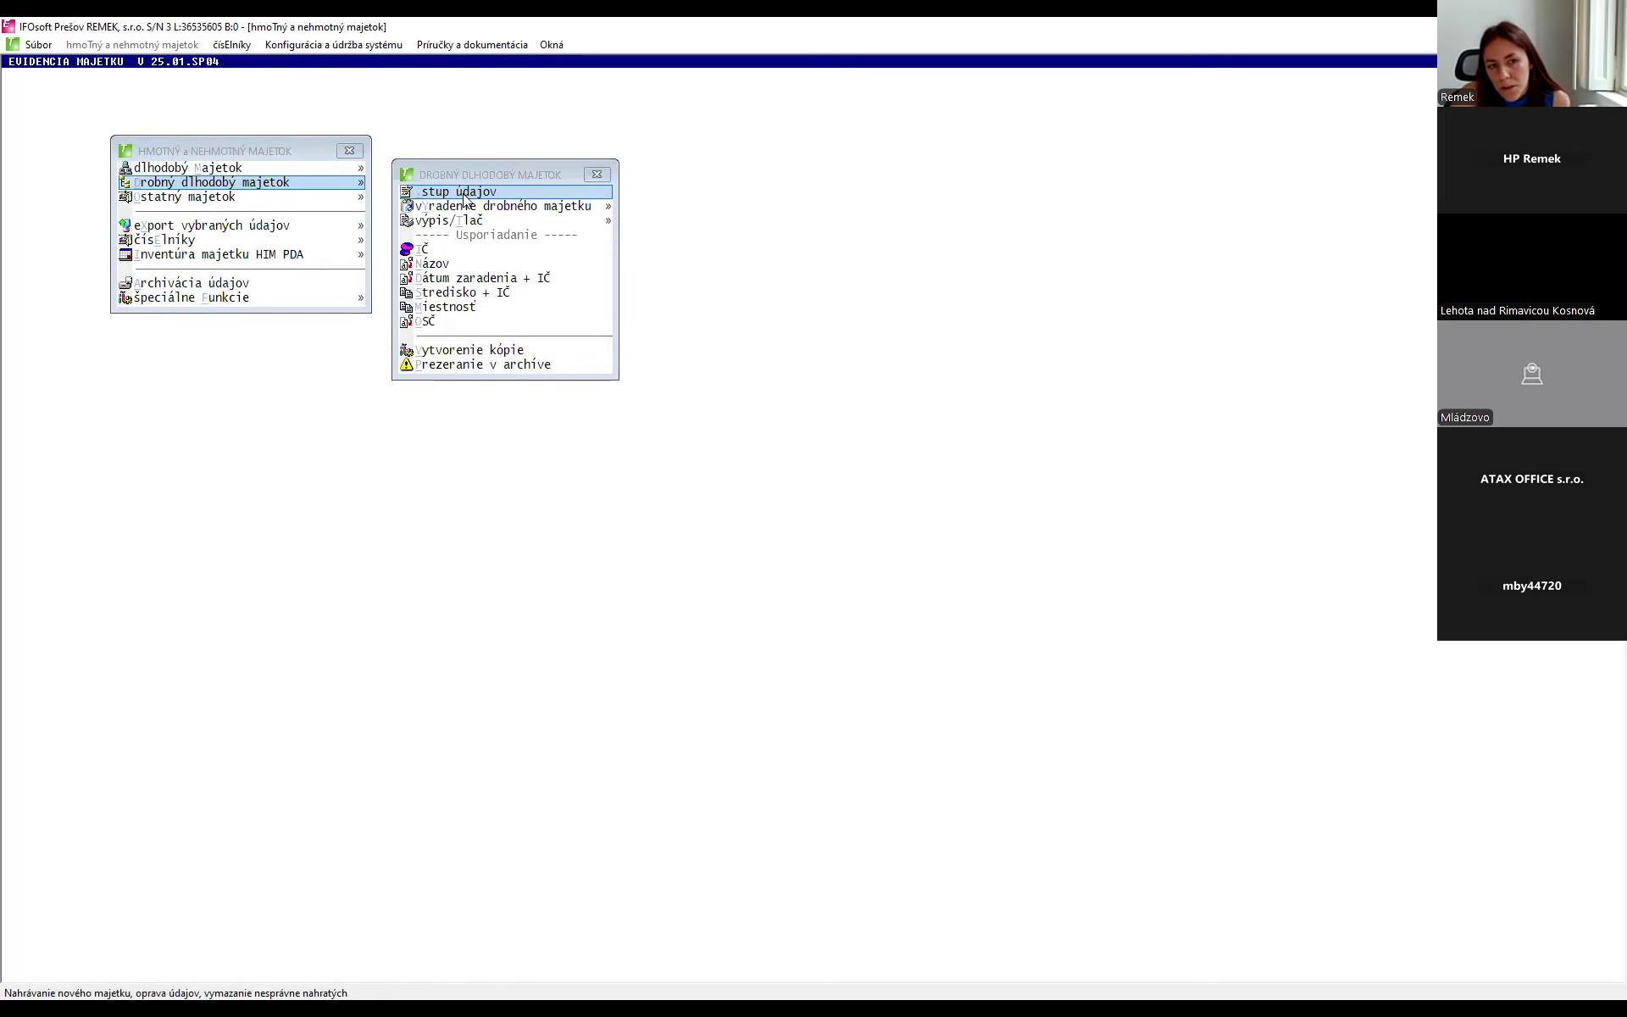
pyautogui.click(464, 195)
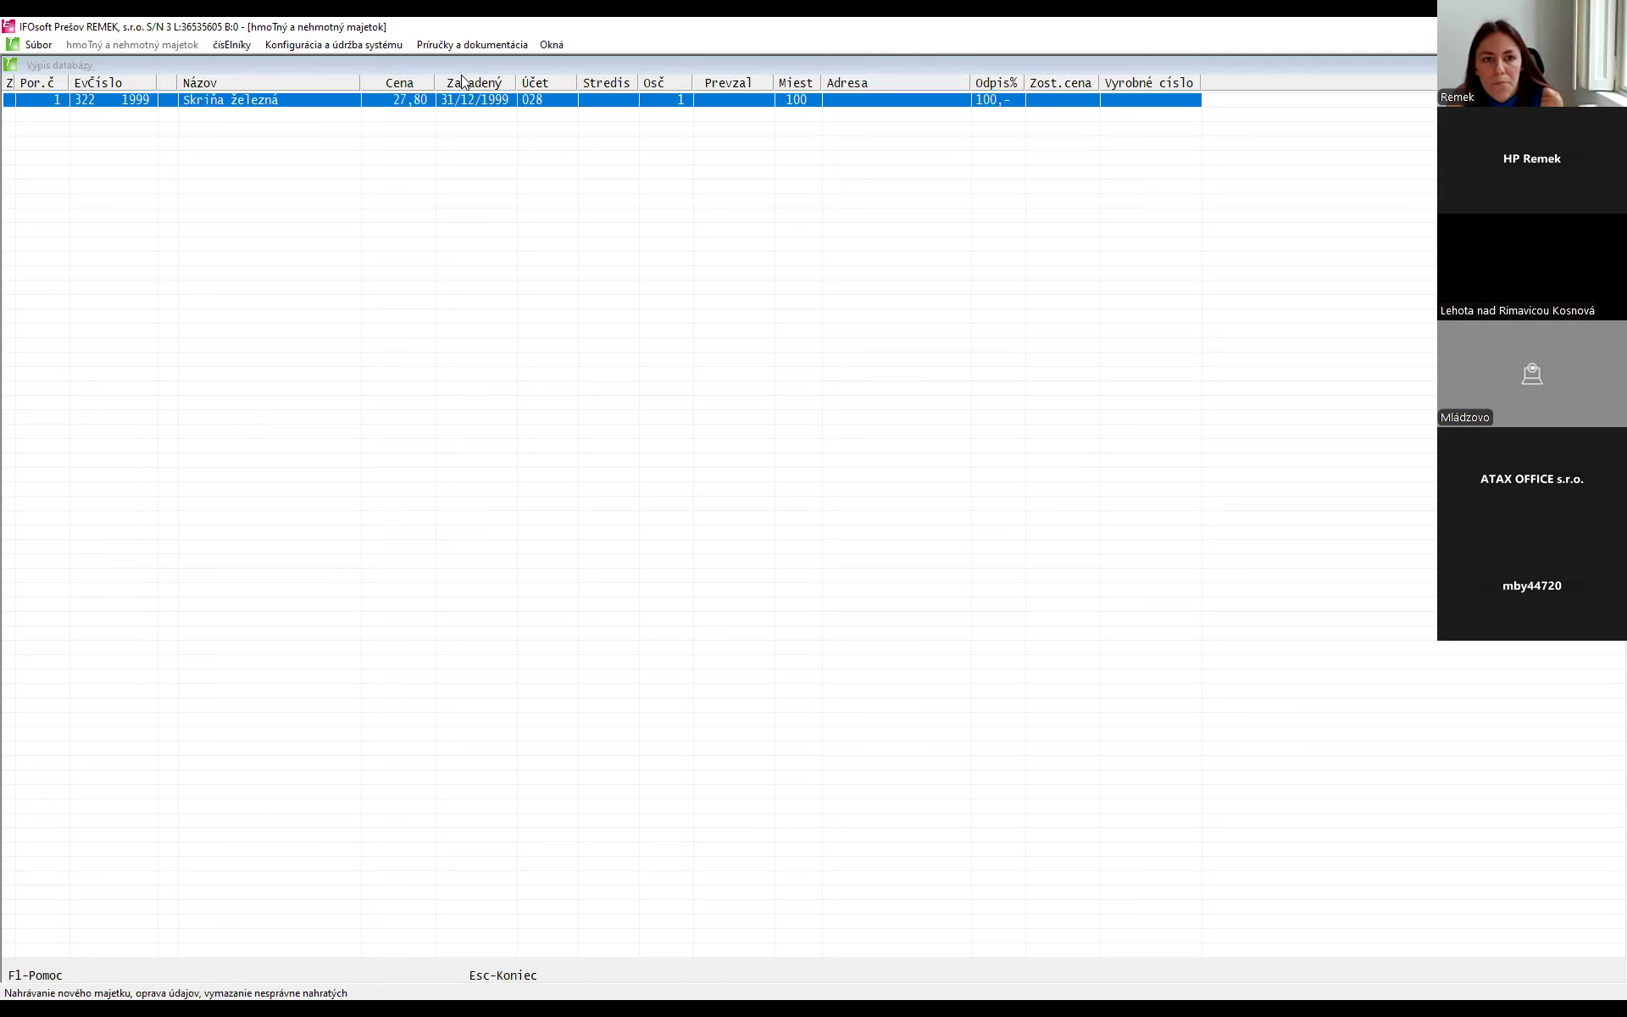
# - Examine the Skriňa železná record, go to its serial number (Výrobné číslo), and close the record and the list
pyautogui.doubleClick(416, 100)
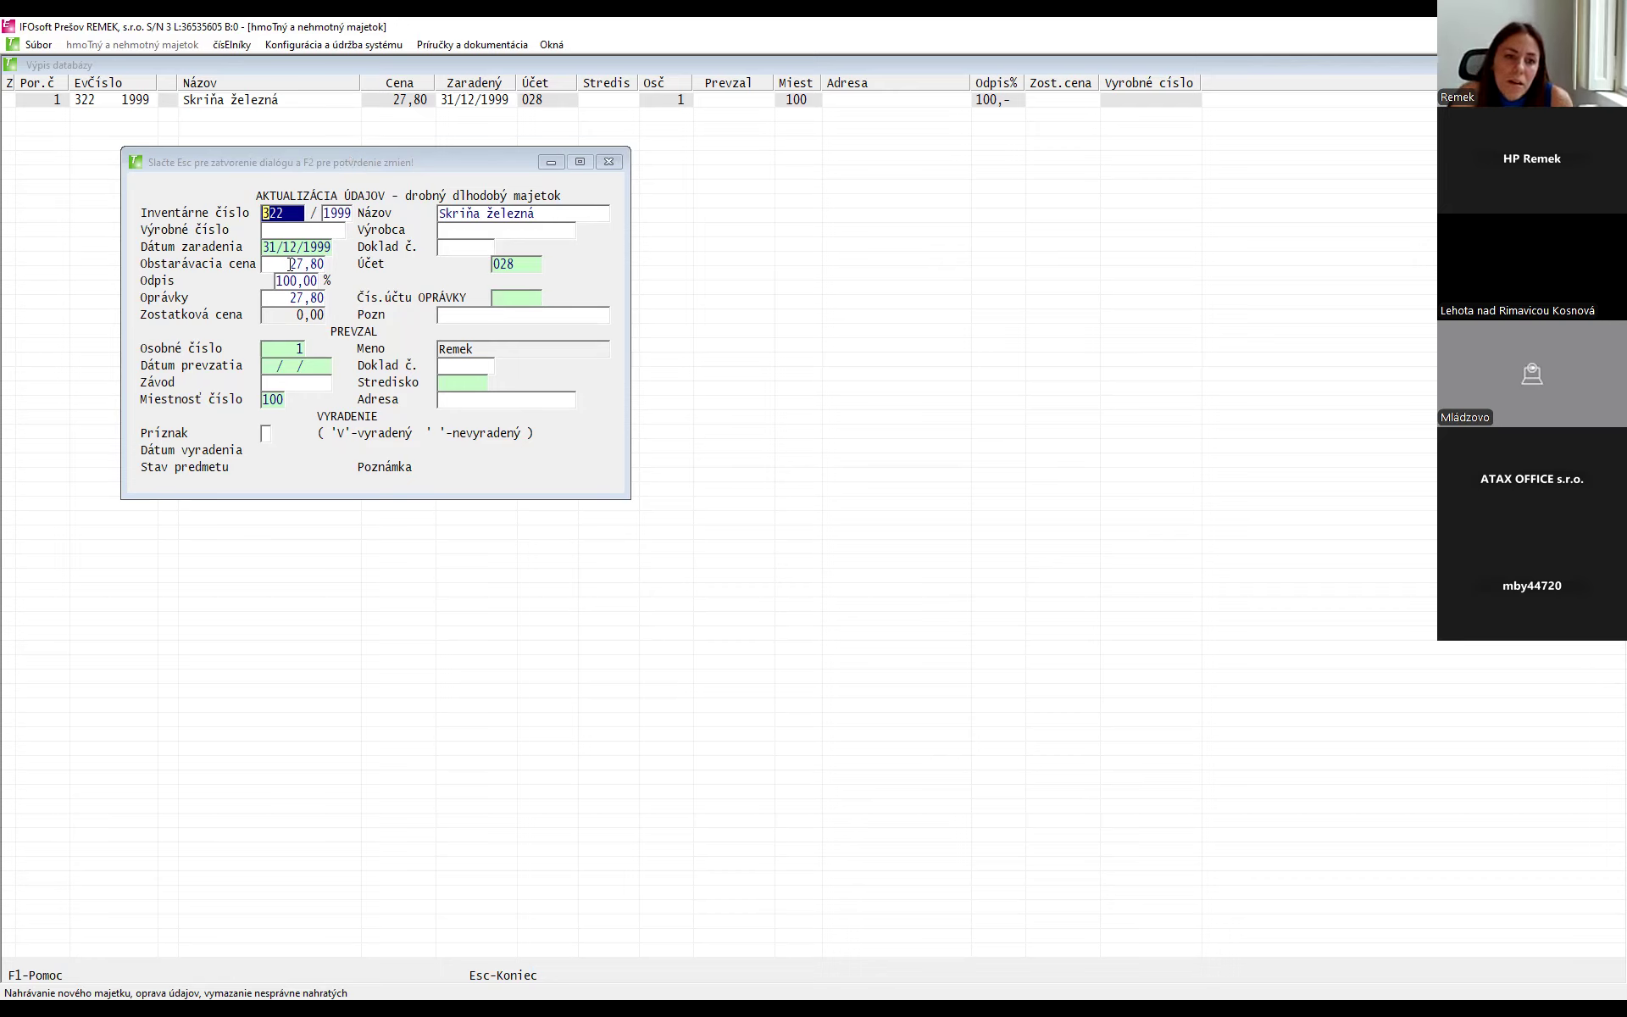
pyautogui.click(284, 226)
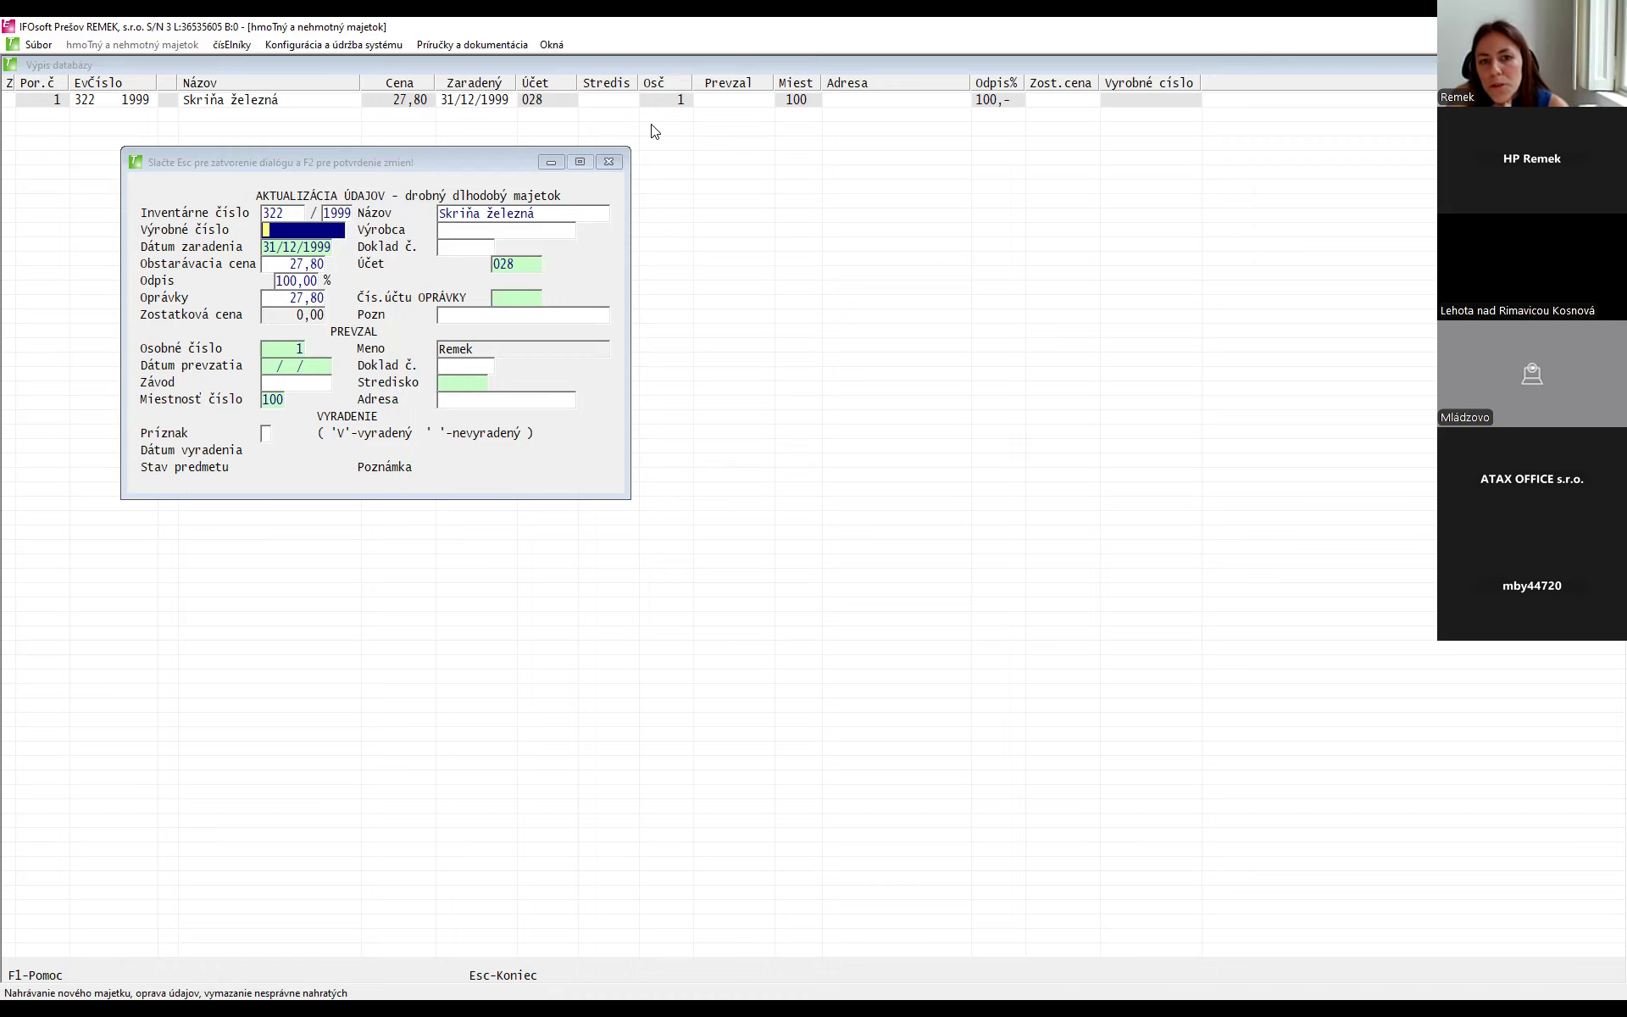
pyautogui.press('Escape')
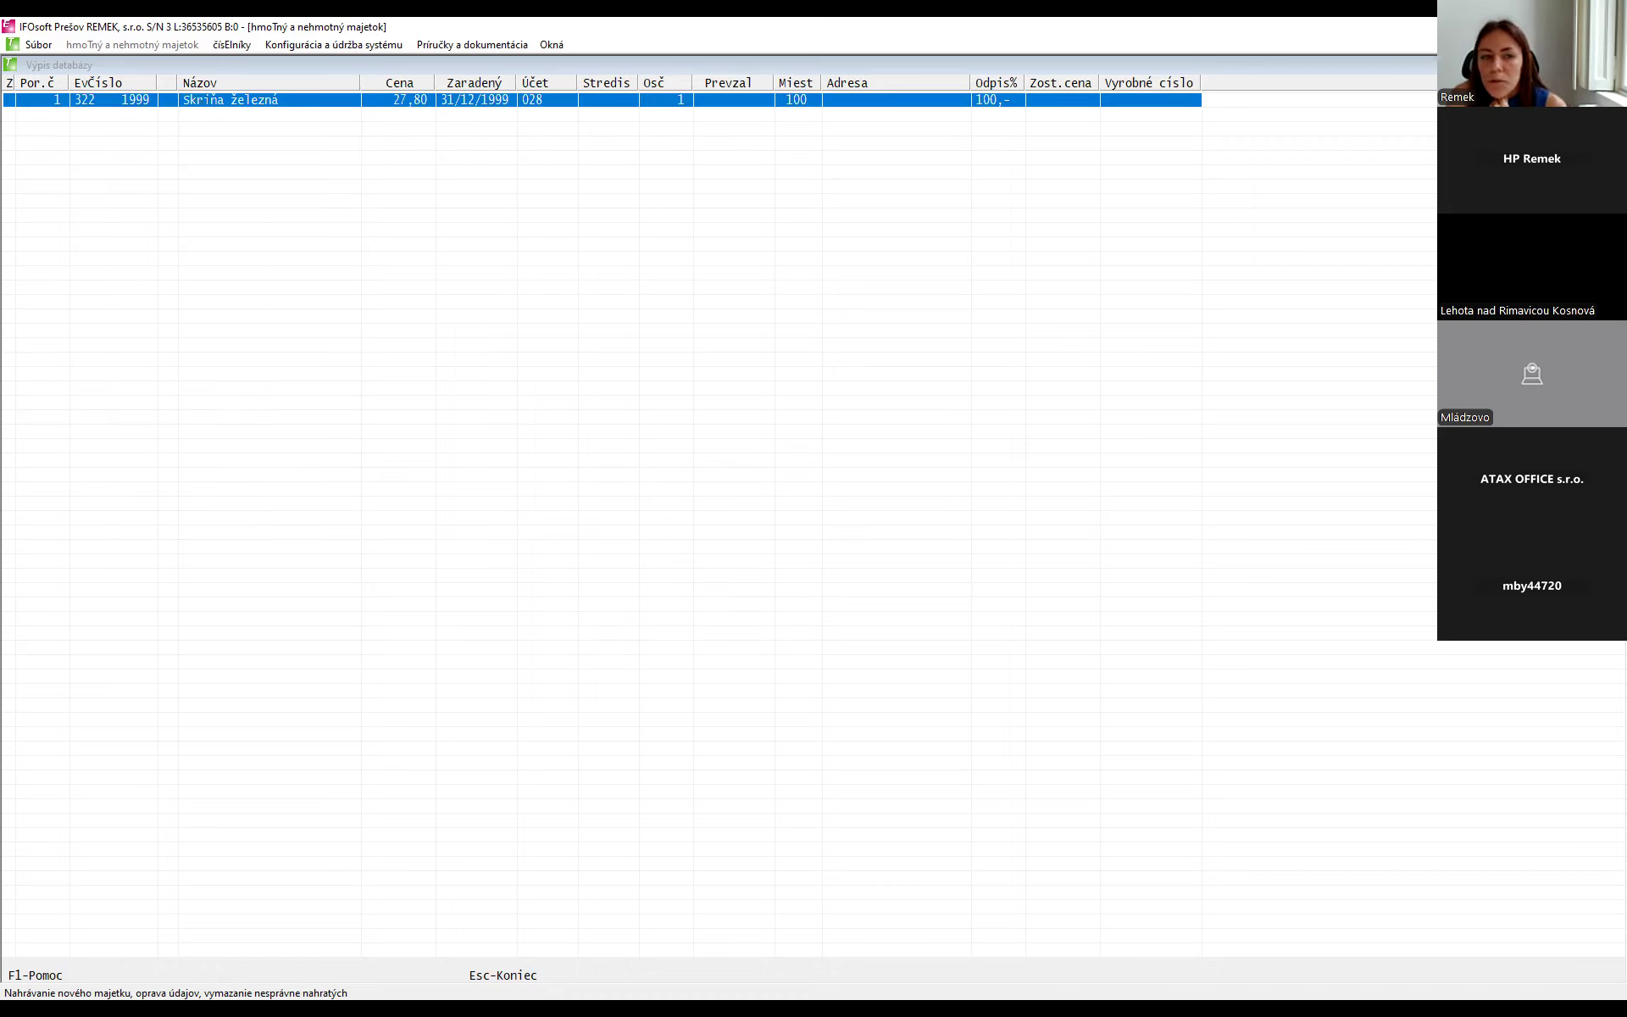
pyautogui.press('Escape')
# - Open the VOZÍK SERVÍROVACÍ record in the data entry of ostatný majetok and examine its quantity and unit price (JC)
pyautogui.click(202, 198)
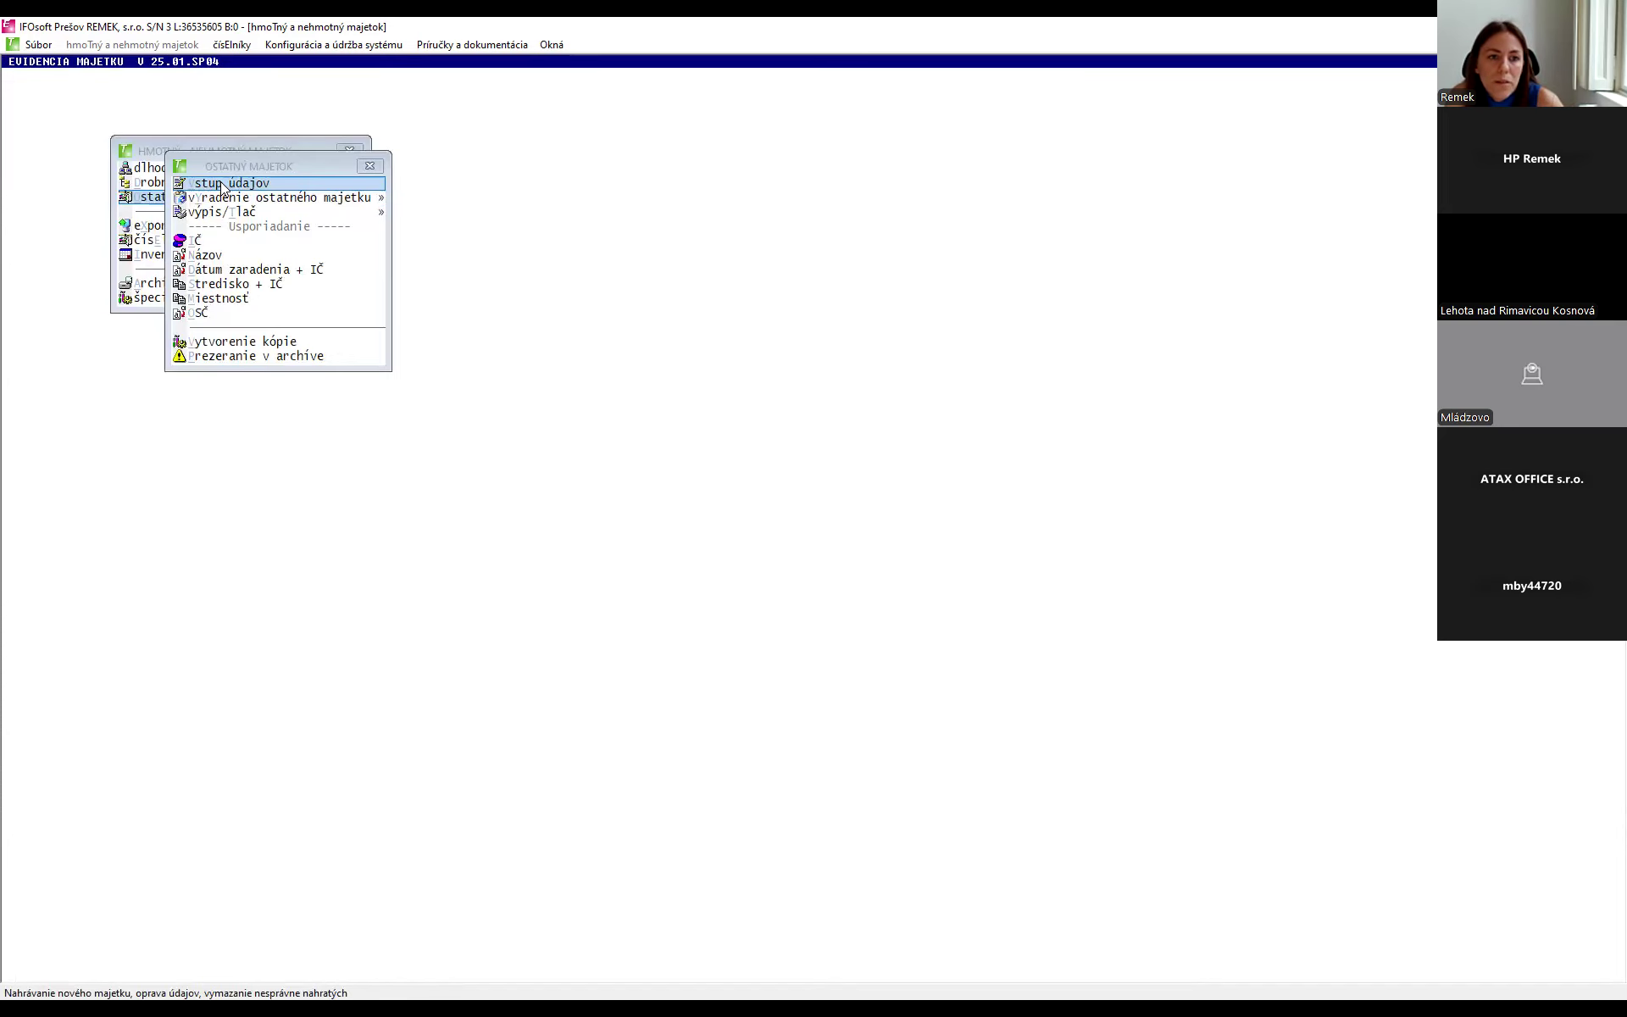
pyautogui.click(223, 186)
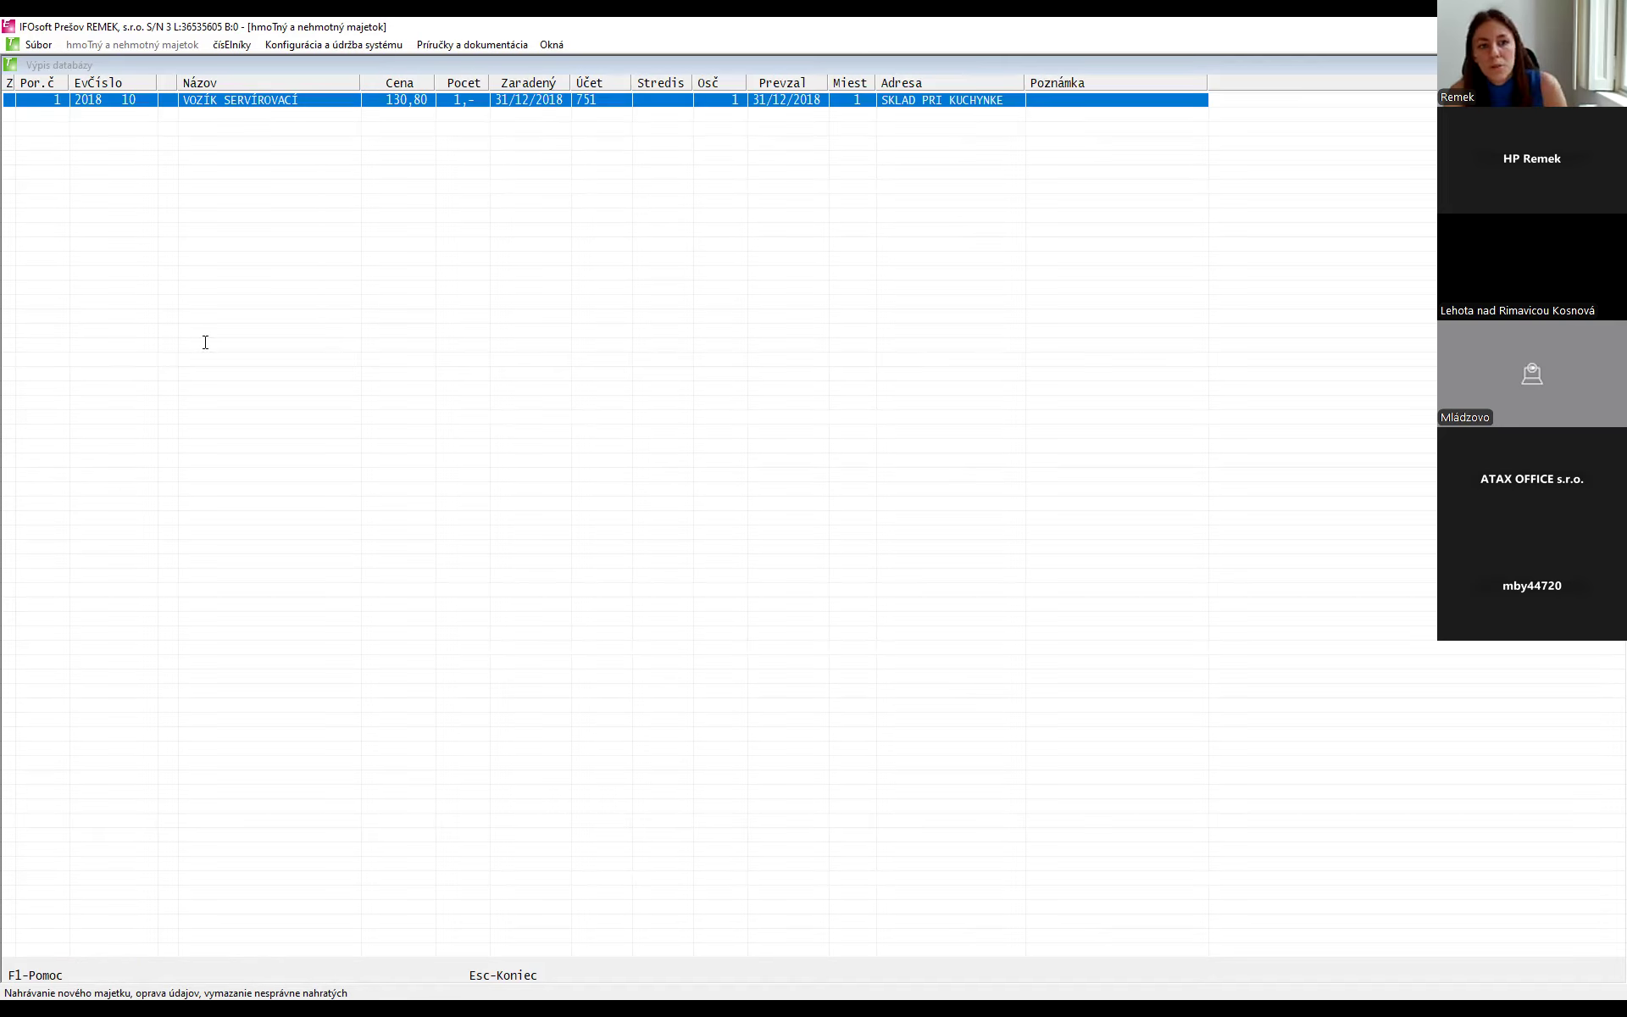
pyautogui.press('Return')
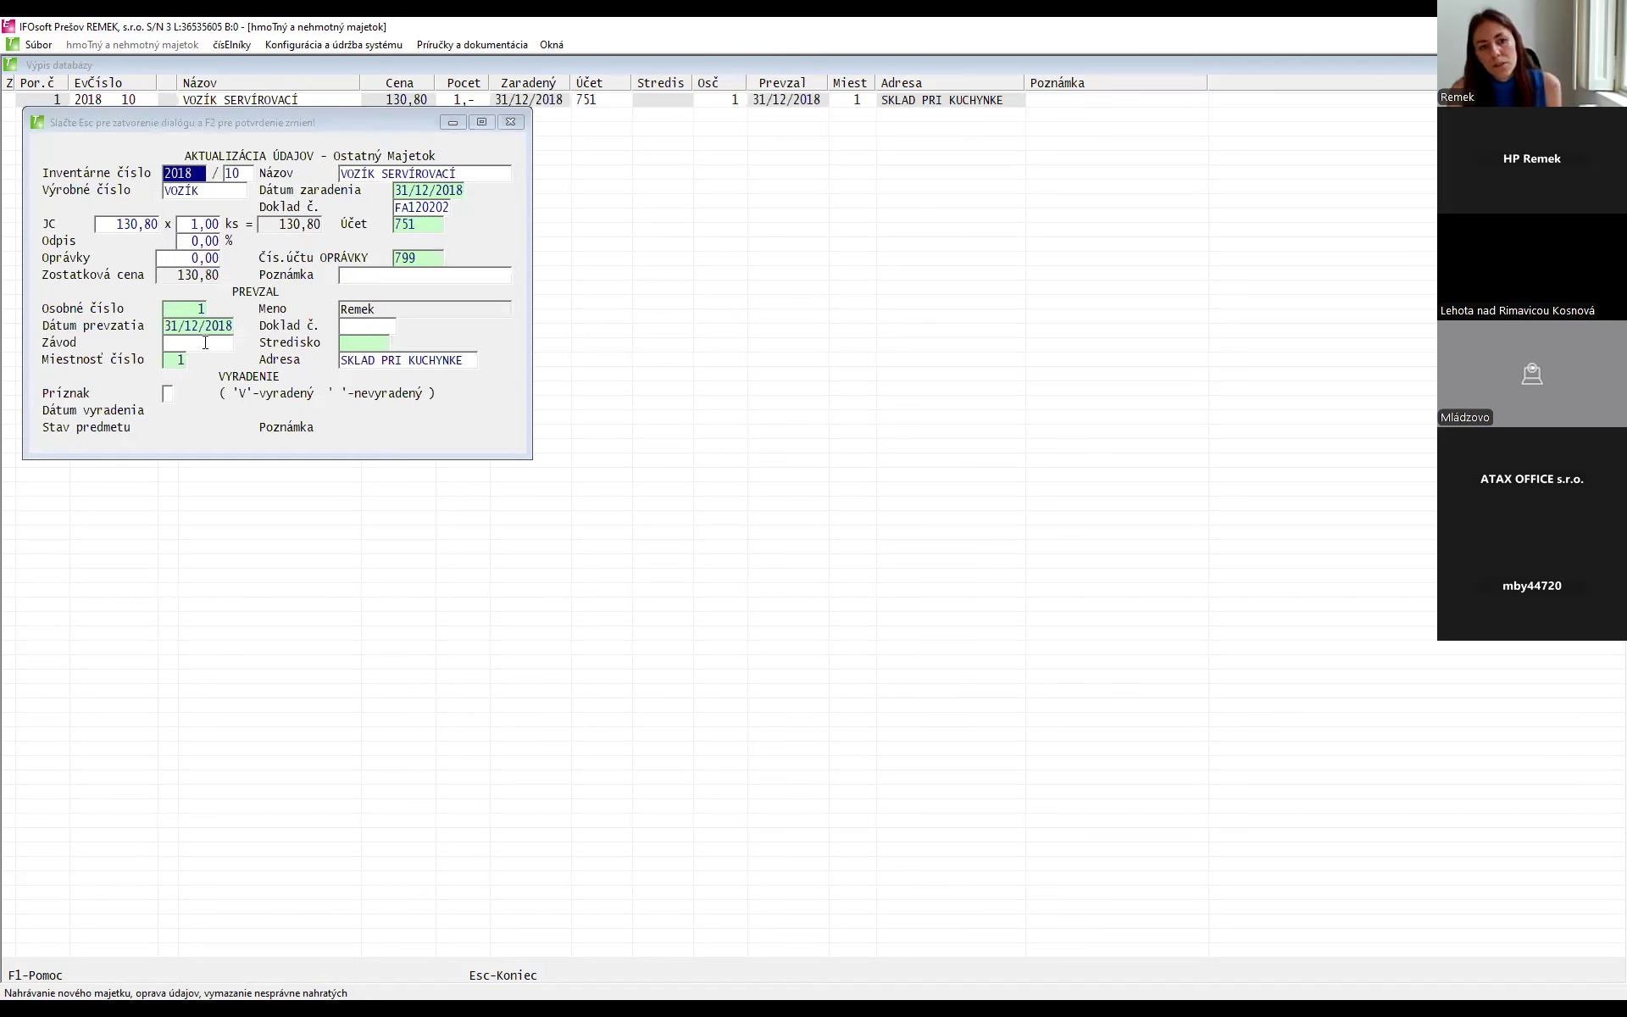
pyautogui.click(196, 226)
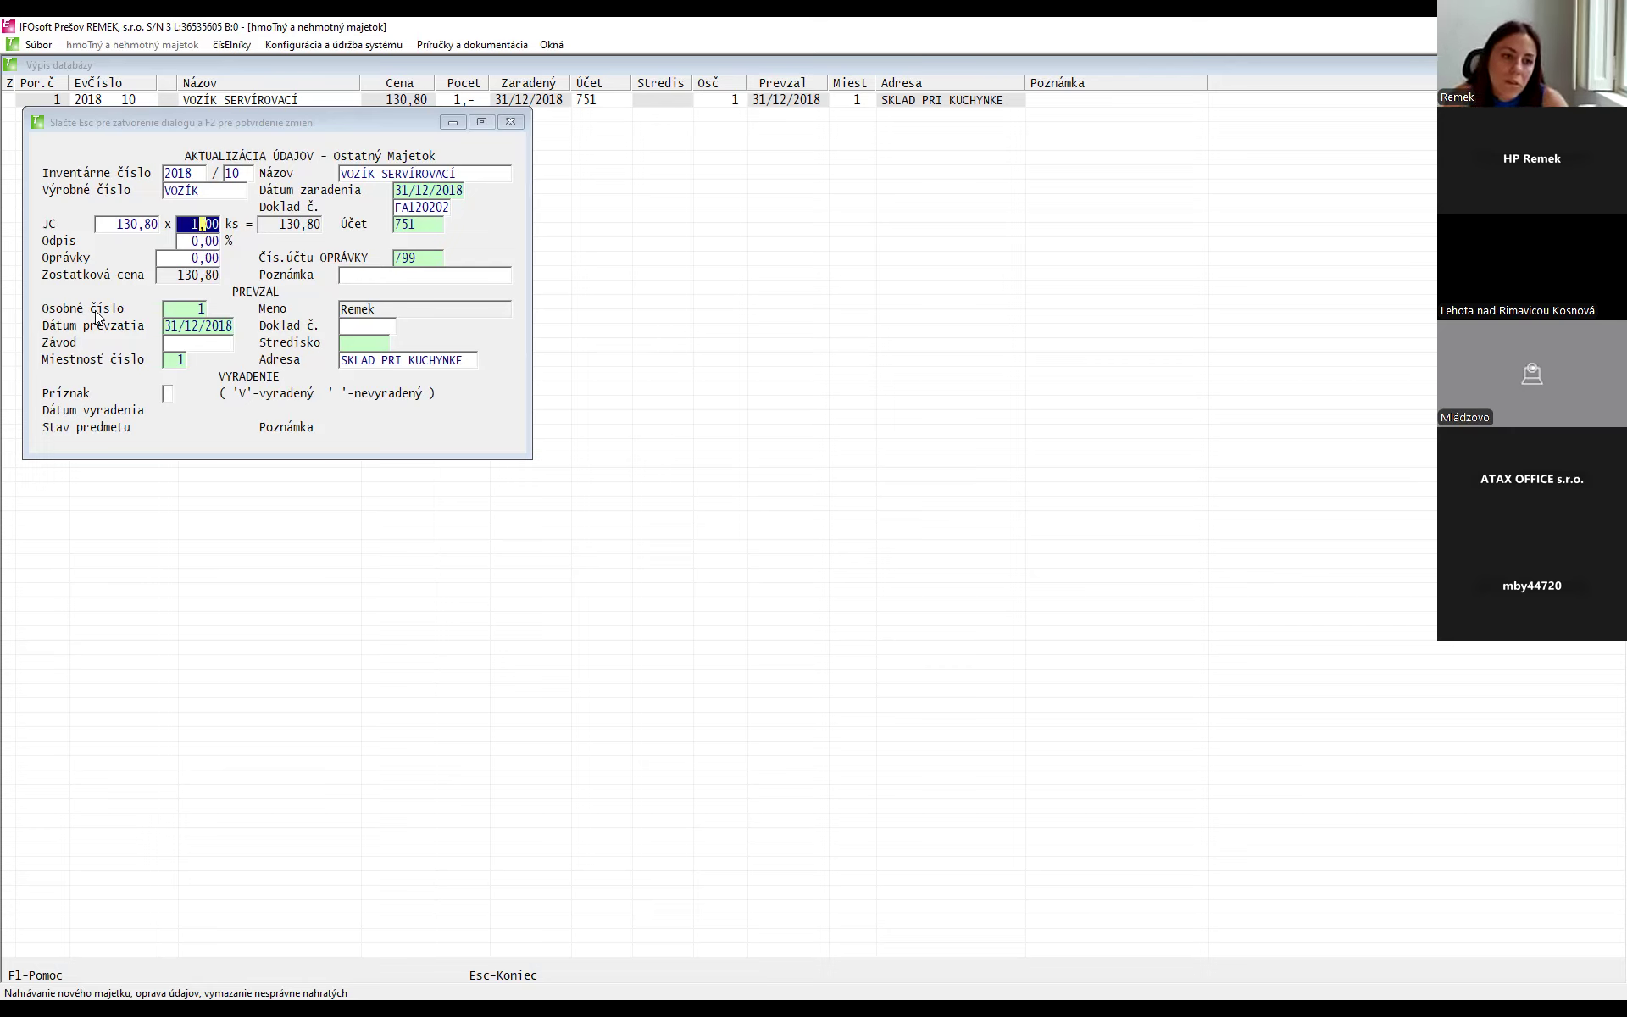
pyautogui.click(128, 224)
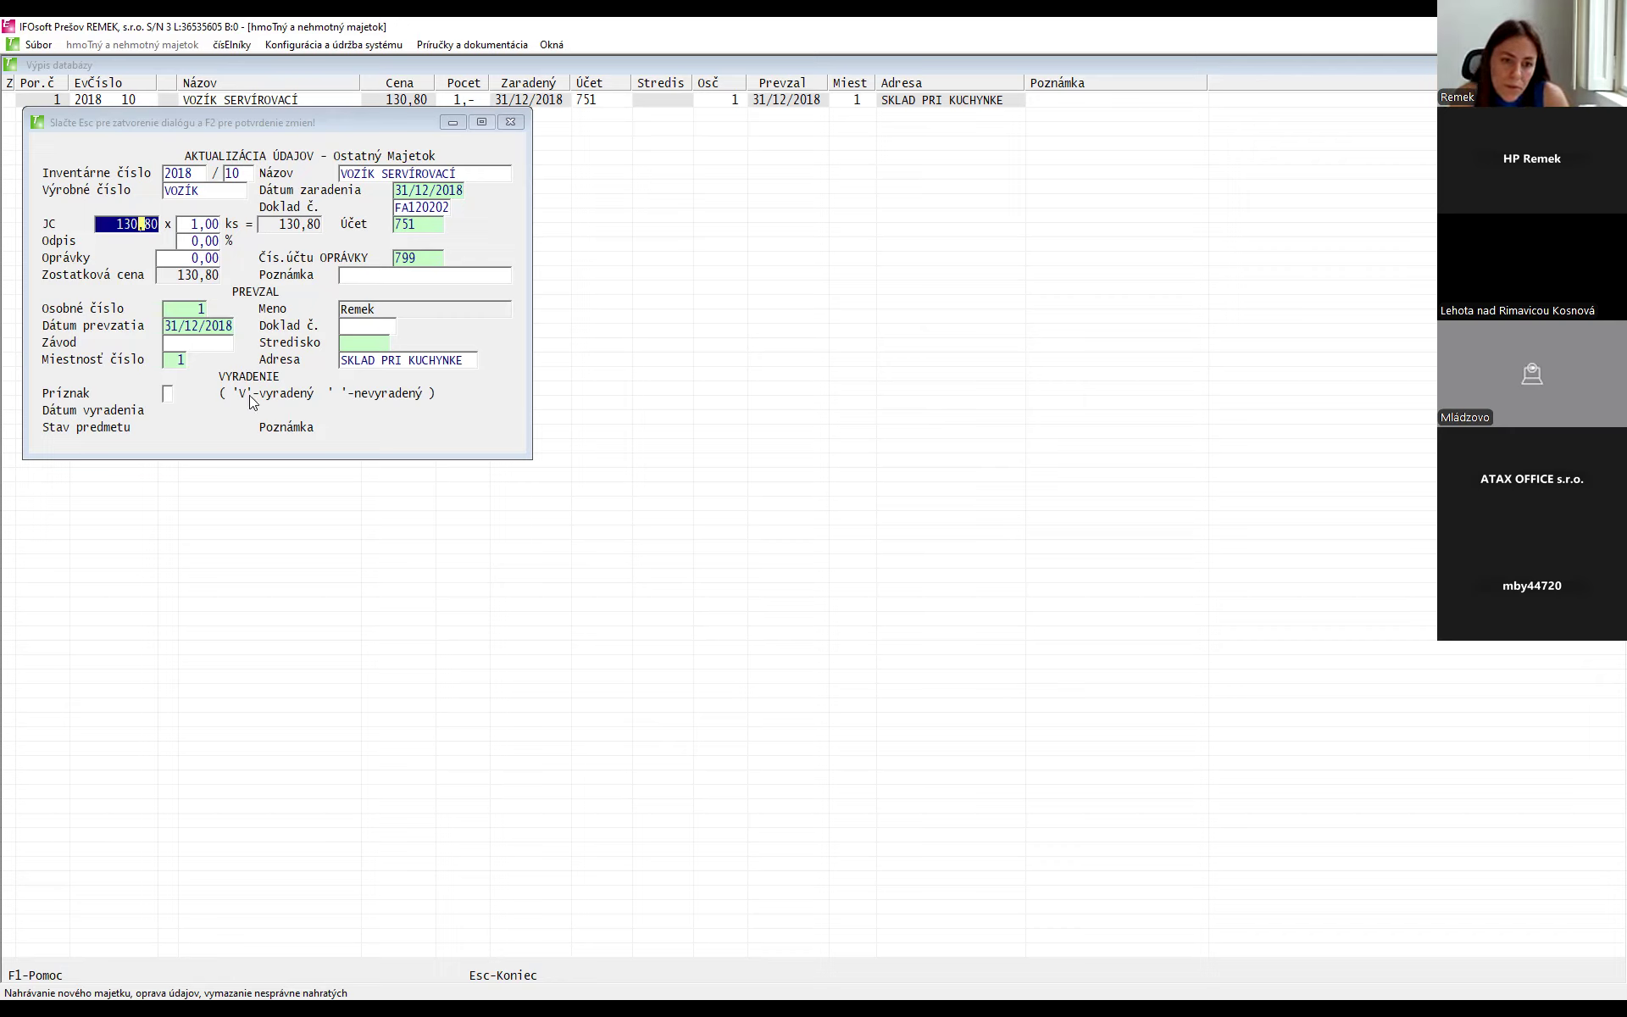
# - Enter V in the disposal flag (Príznak) of the VOZÍK SERVÍROVACÍ record, and clear the flag again
pyautogui.click(170, 393)
pyautogui.write('V')
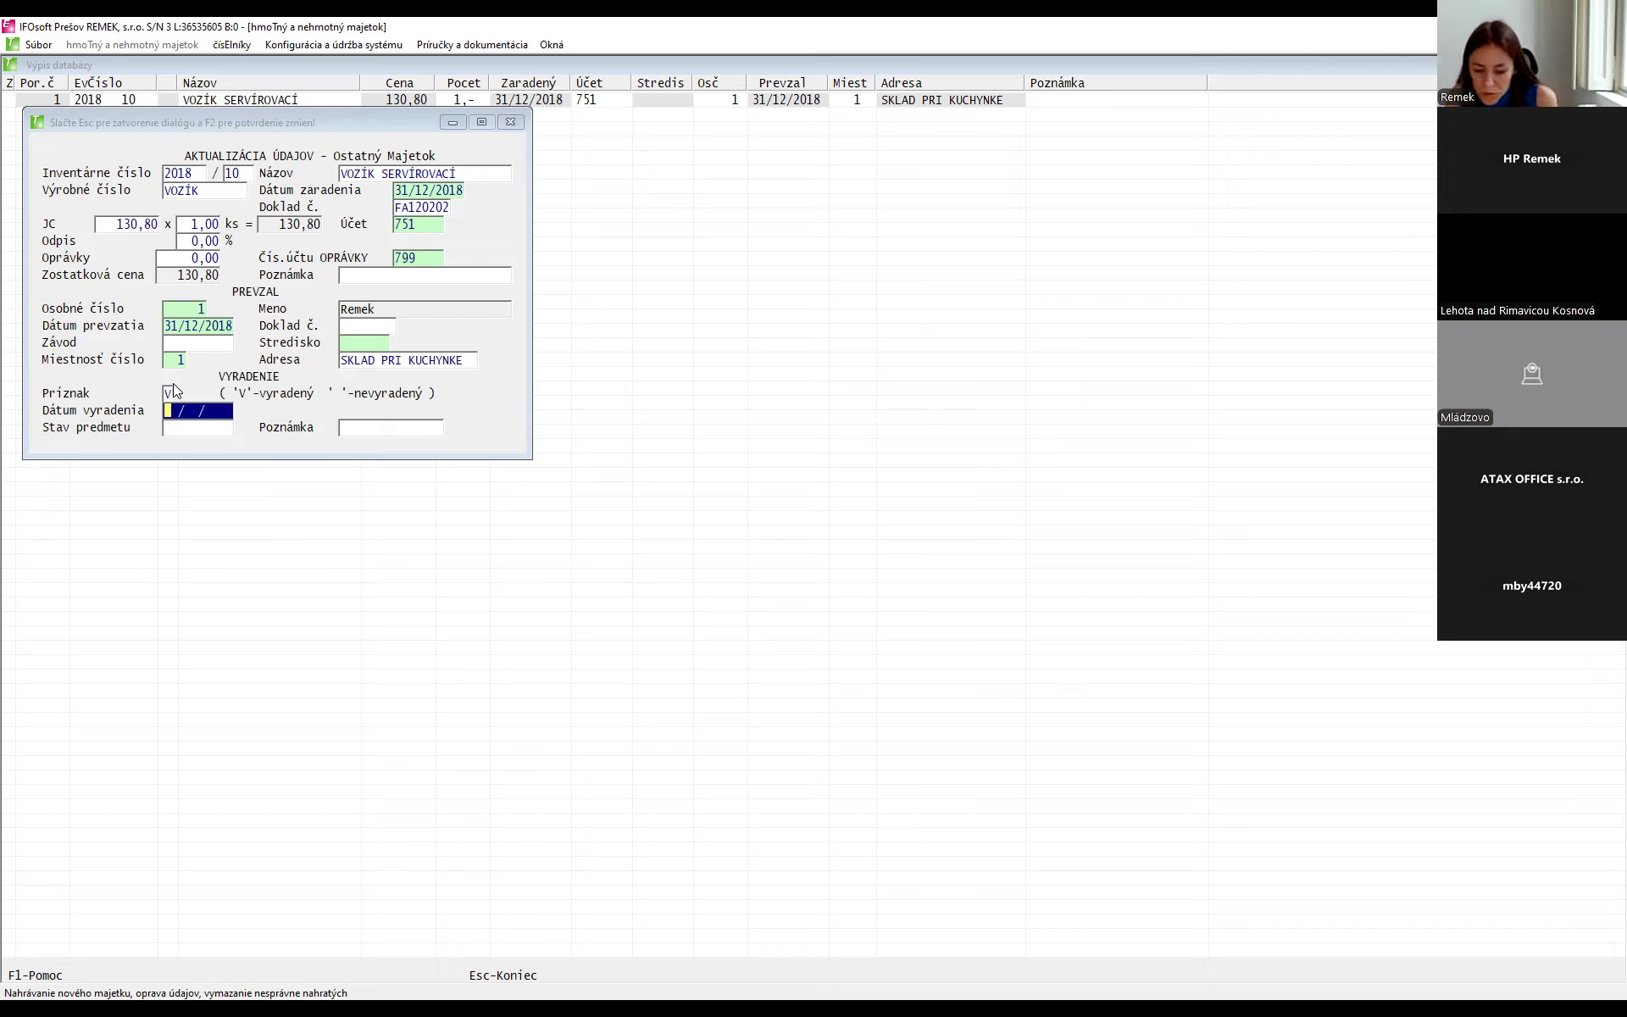
pyautogui.click(173, 390)
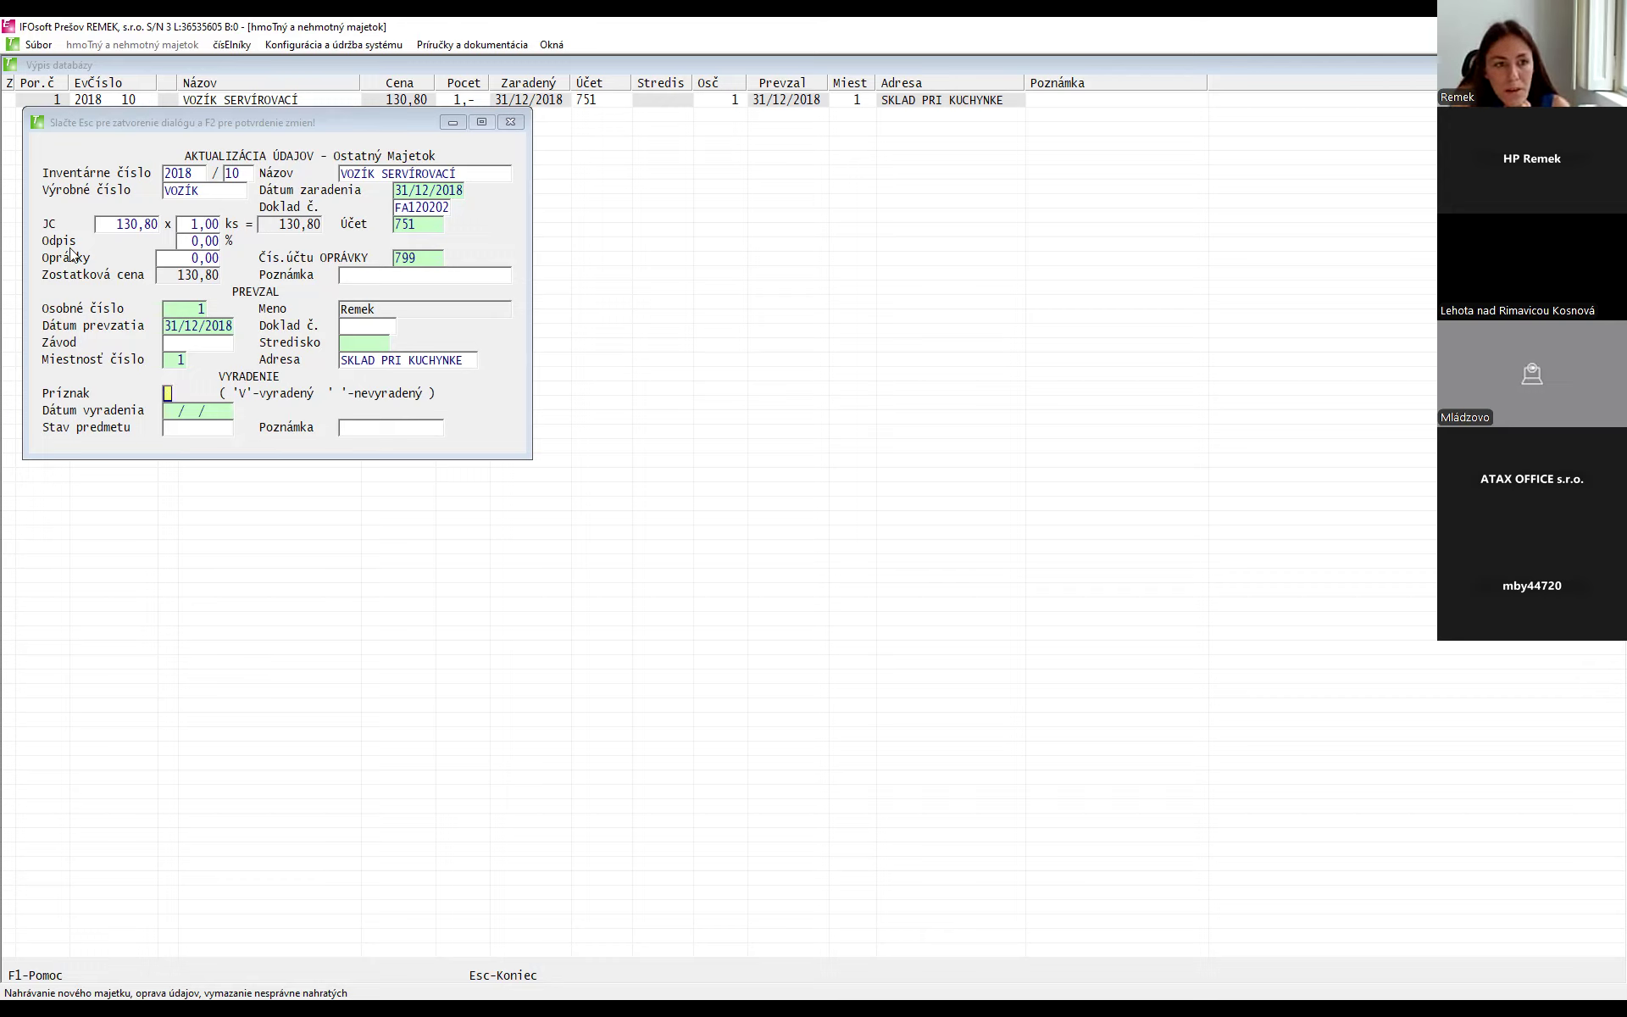
# - Go back over the unit price and quantity fields of the serving cart, and close the record and the other assets list
pyautogui.click(120, 223)
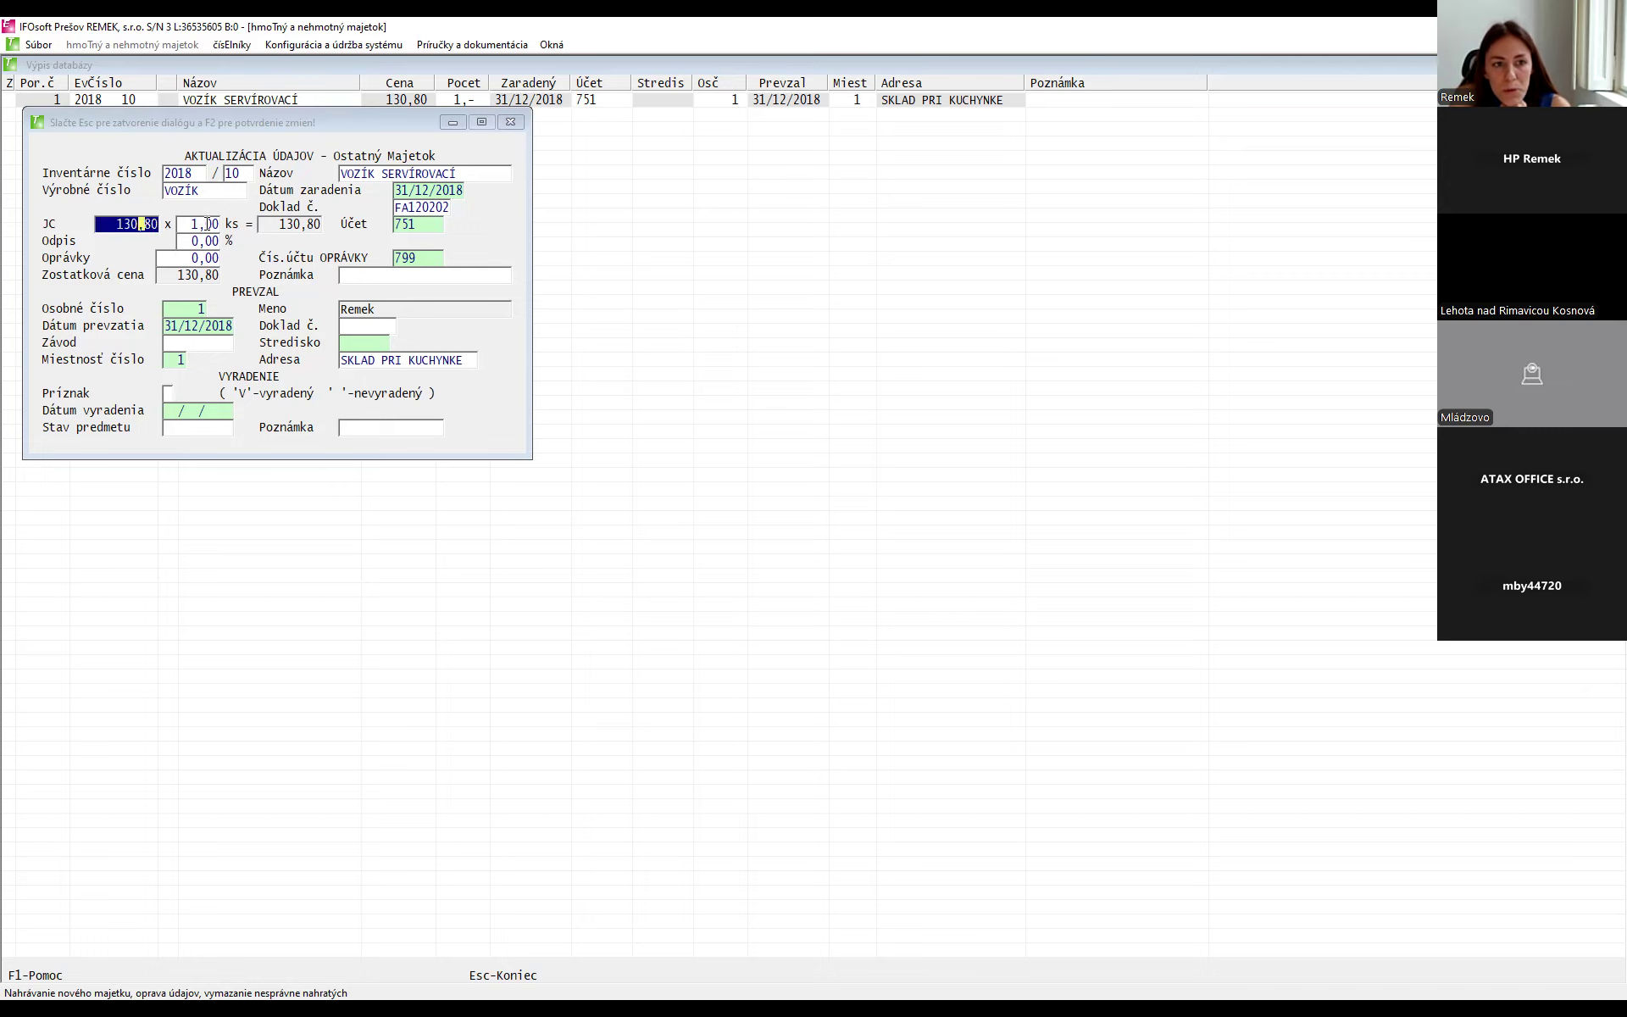
pyautogui.click(207, 223)
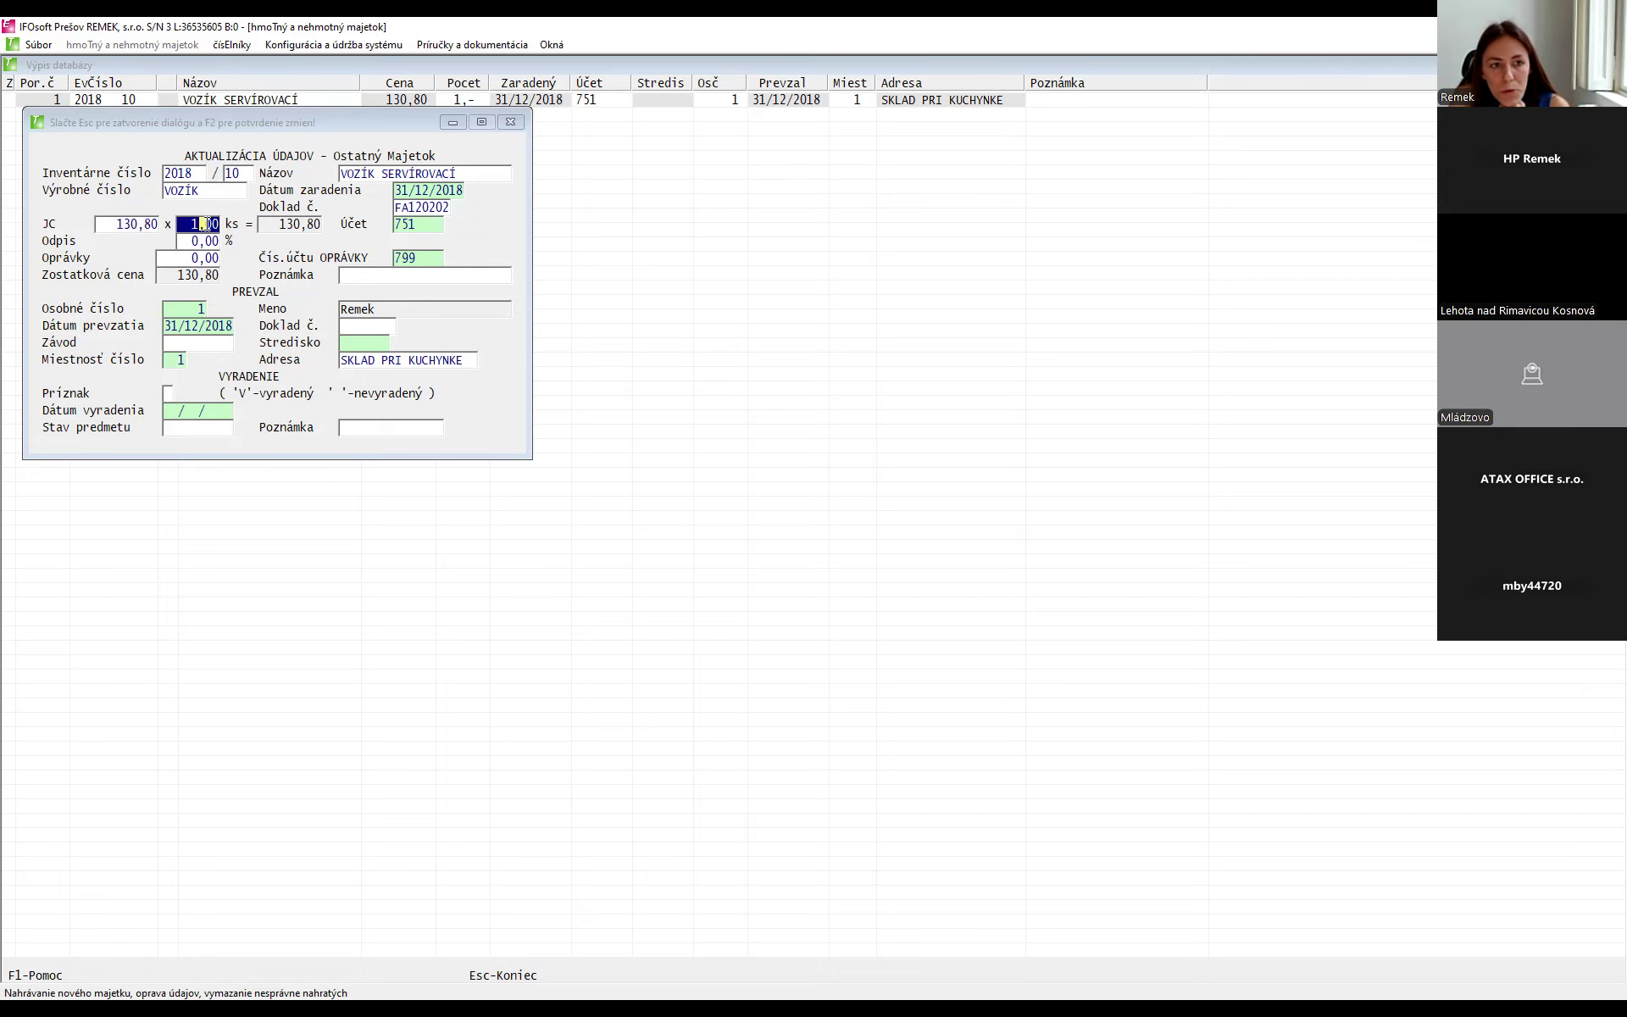
pyautogui.click(511, 123)
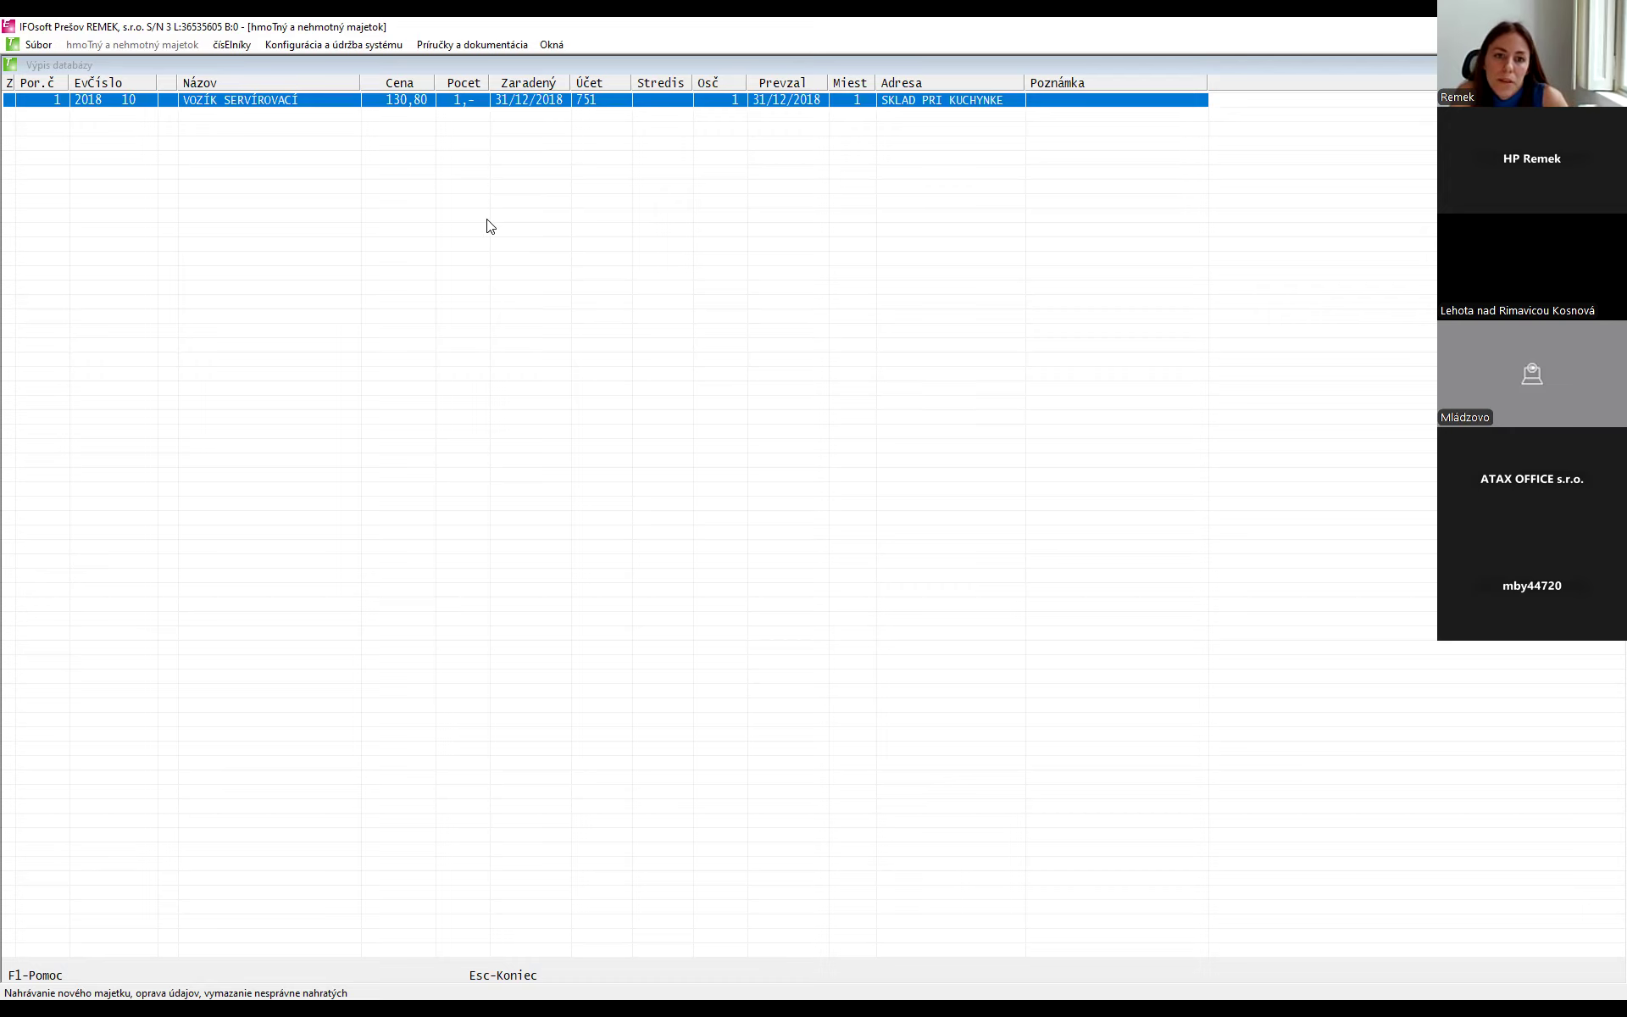
pyautogui.press('Escape')
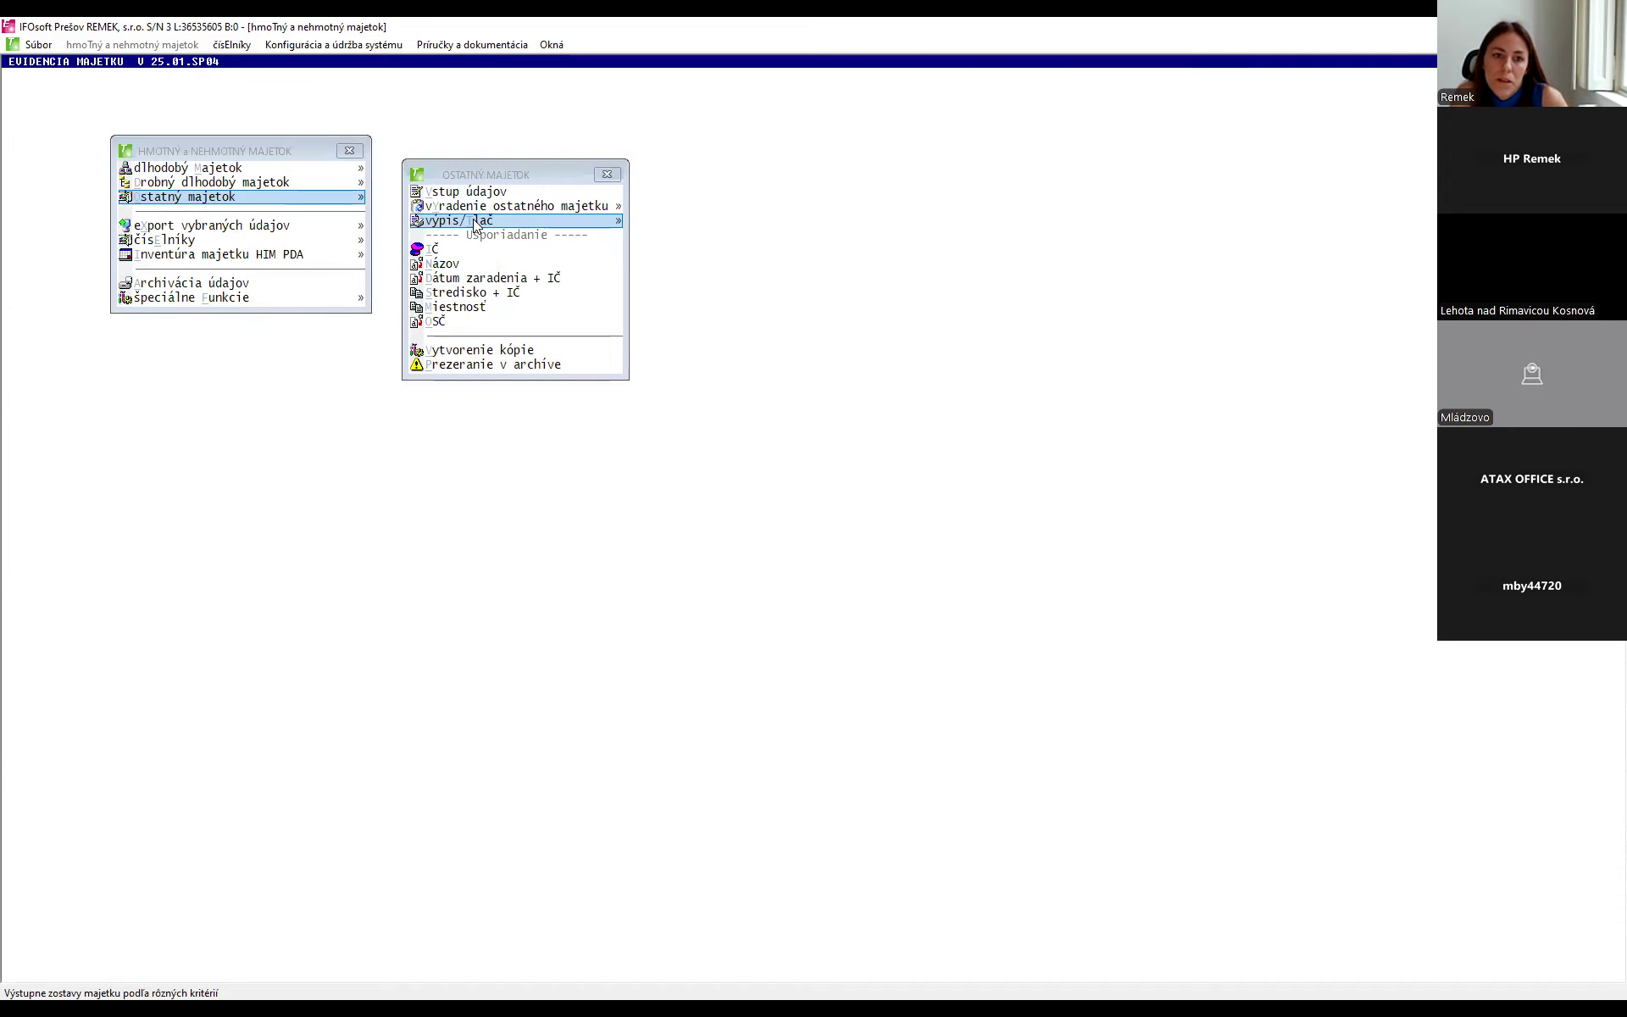
# - Open the print reports (výpis/Tlač) of ostatný majetok for the file OIM.DBF and go to the Zoznam OIM report
pyautogui.click(476, 222)
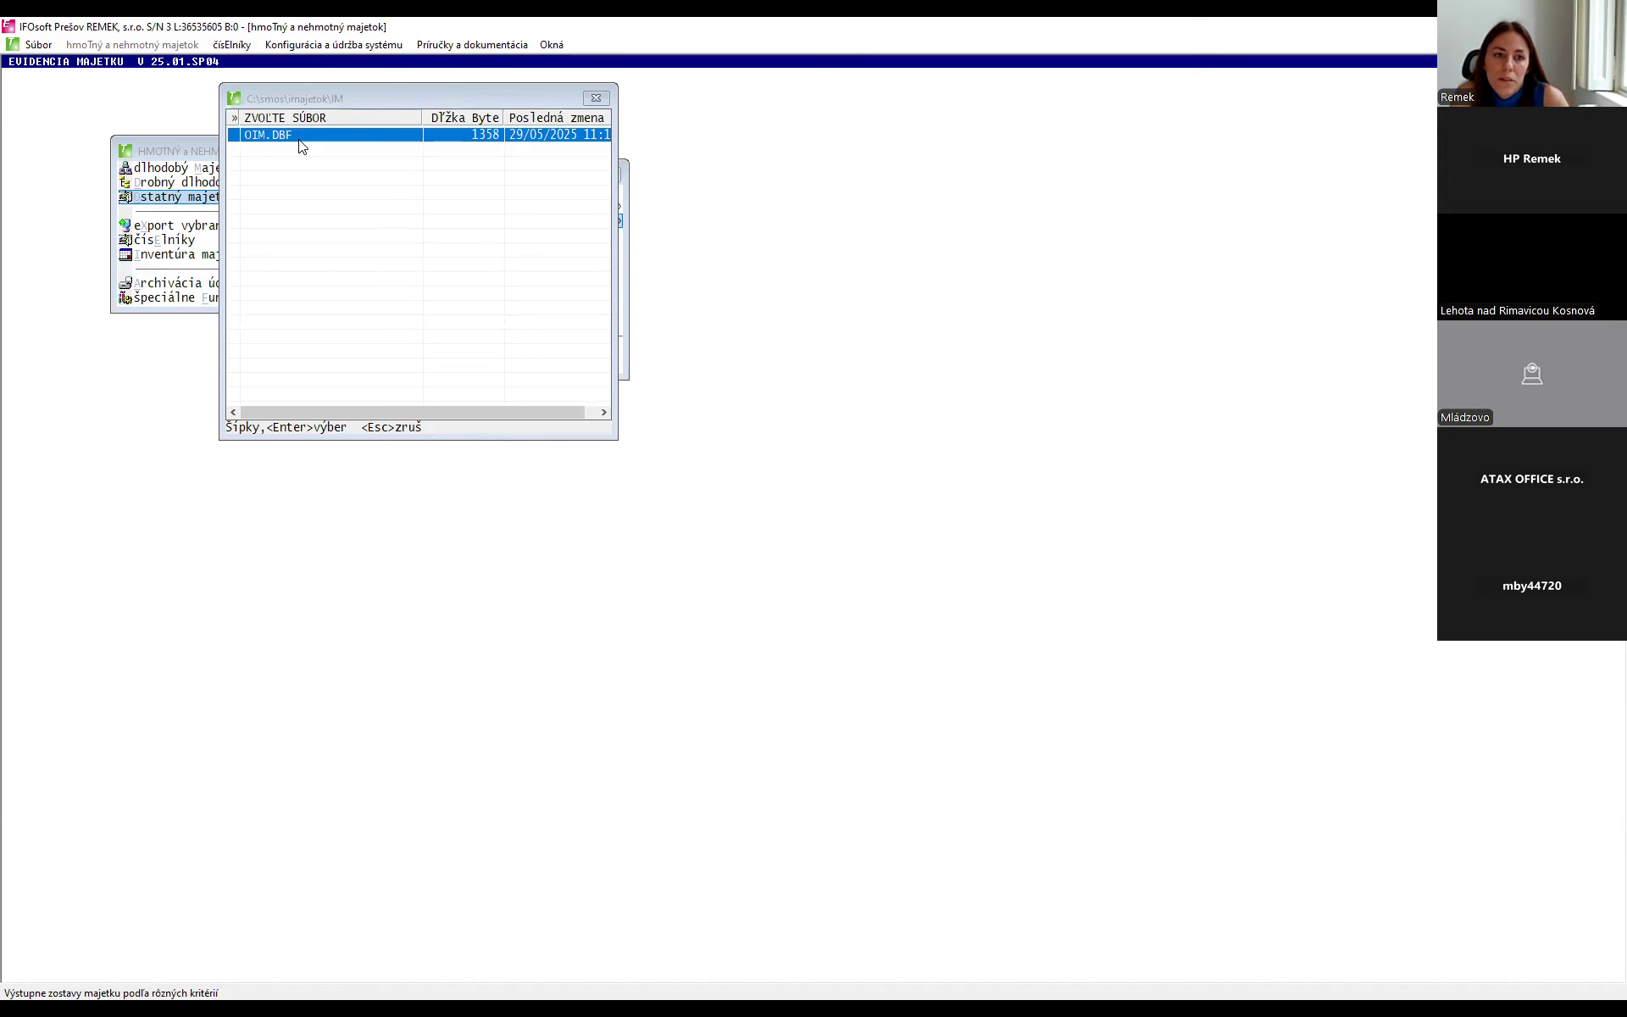
pyautogui.doubleClick(299, 140)
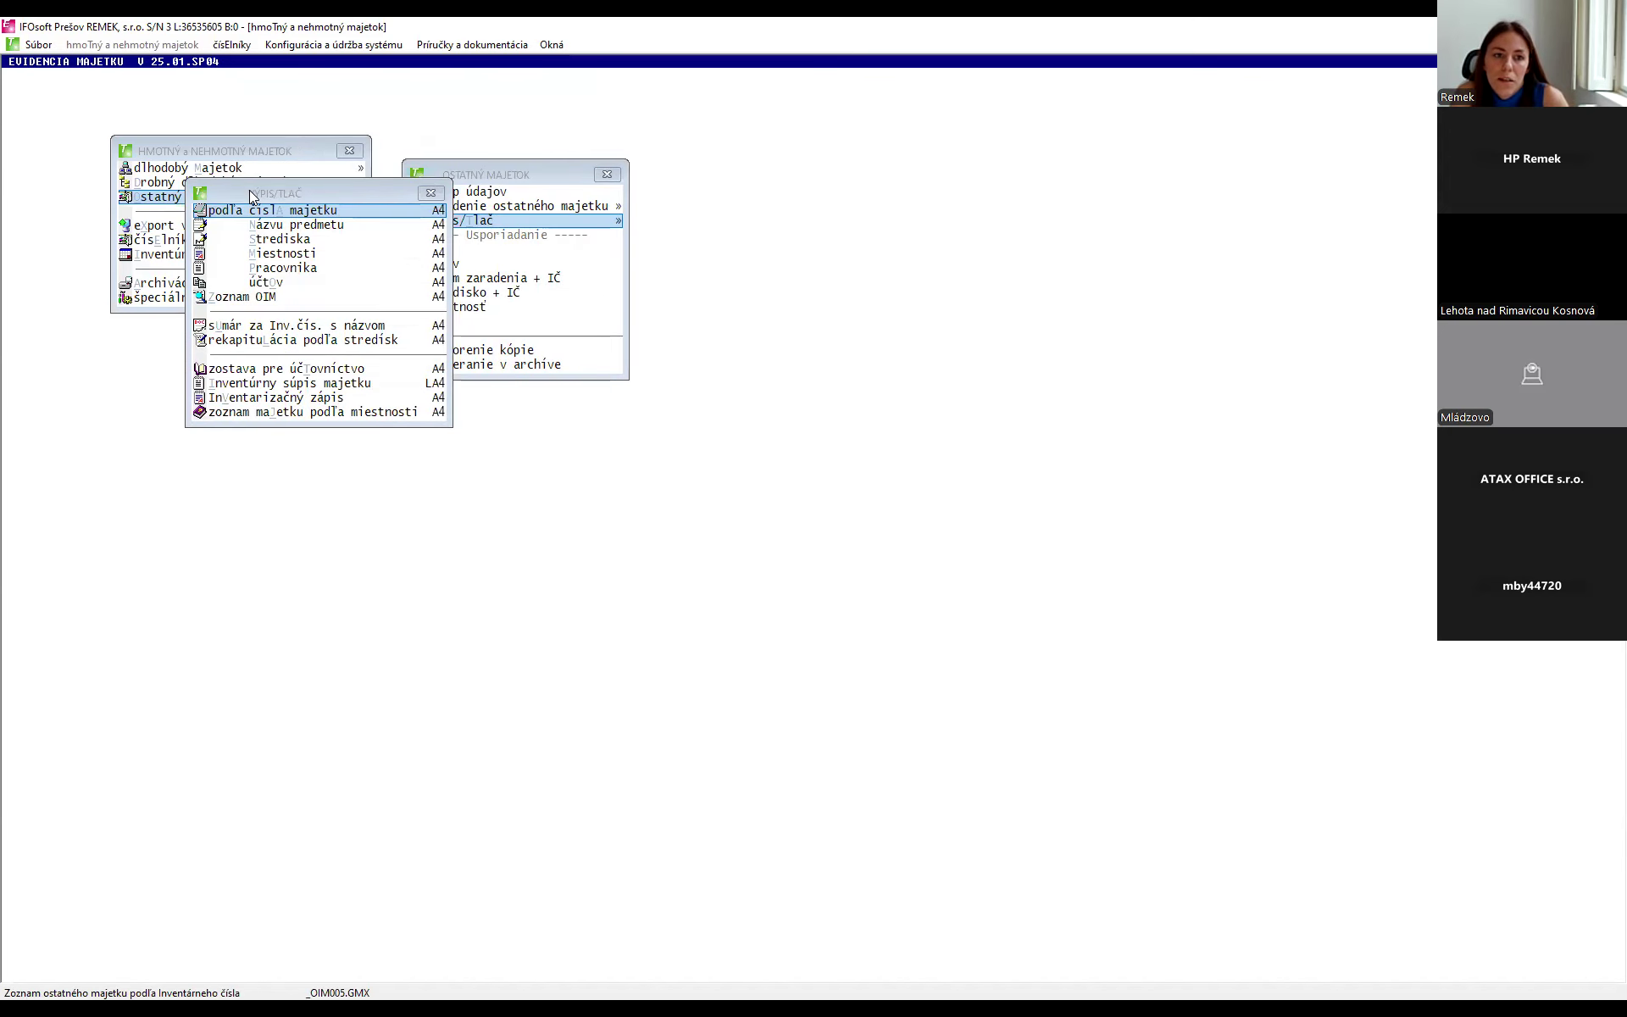
pyautogui.moveTo(249, 190); pyautogui.dragTo(433, 331)
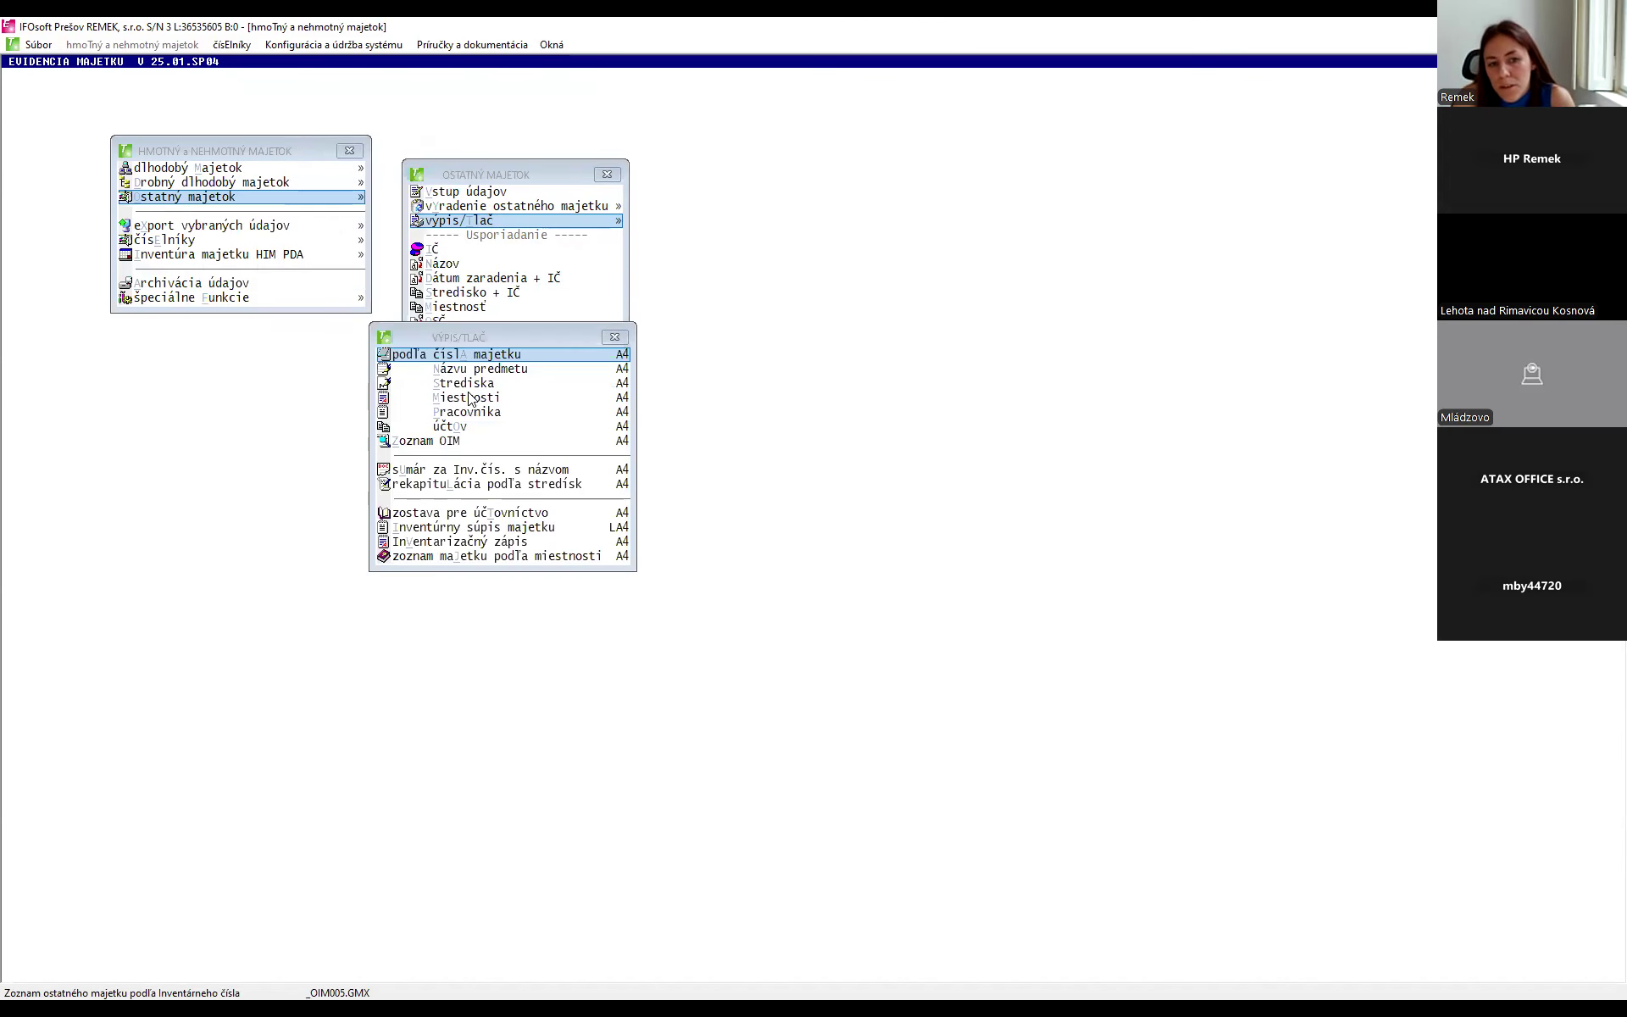
pyautogui.press('Down')
pyautogui.press('Down')
pyautogui.press('Down')
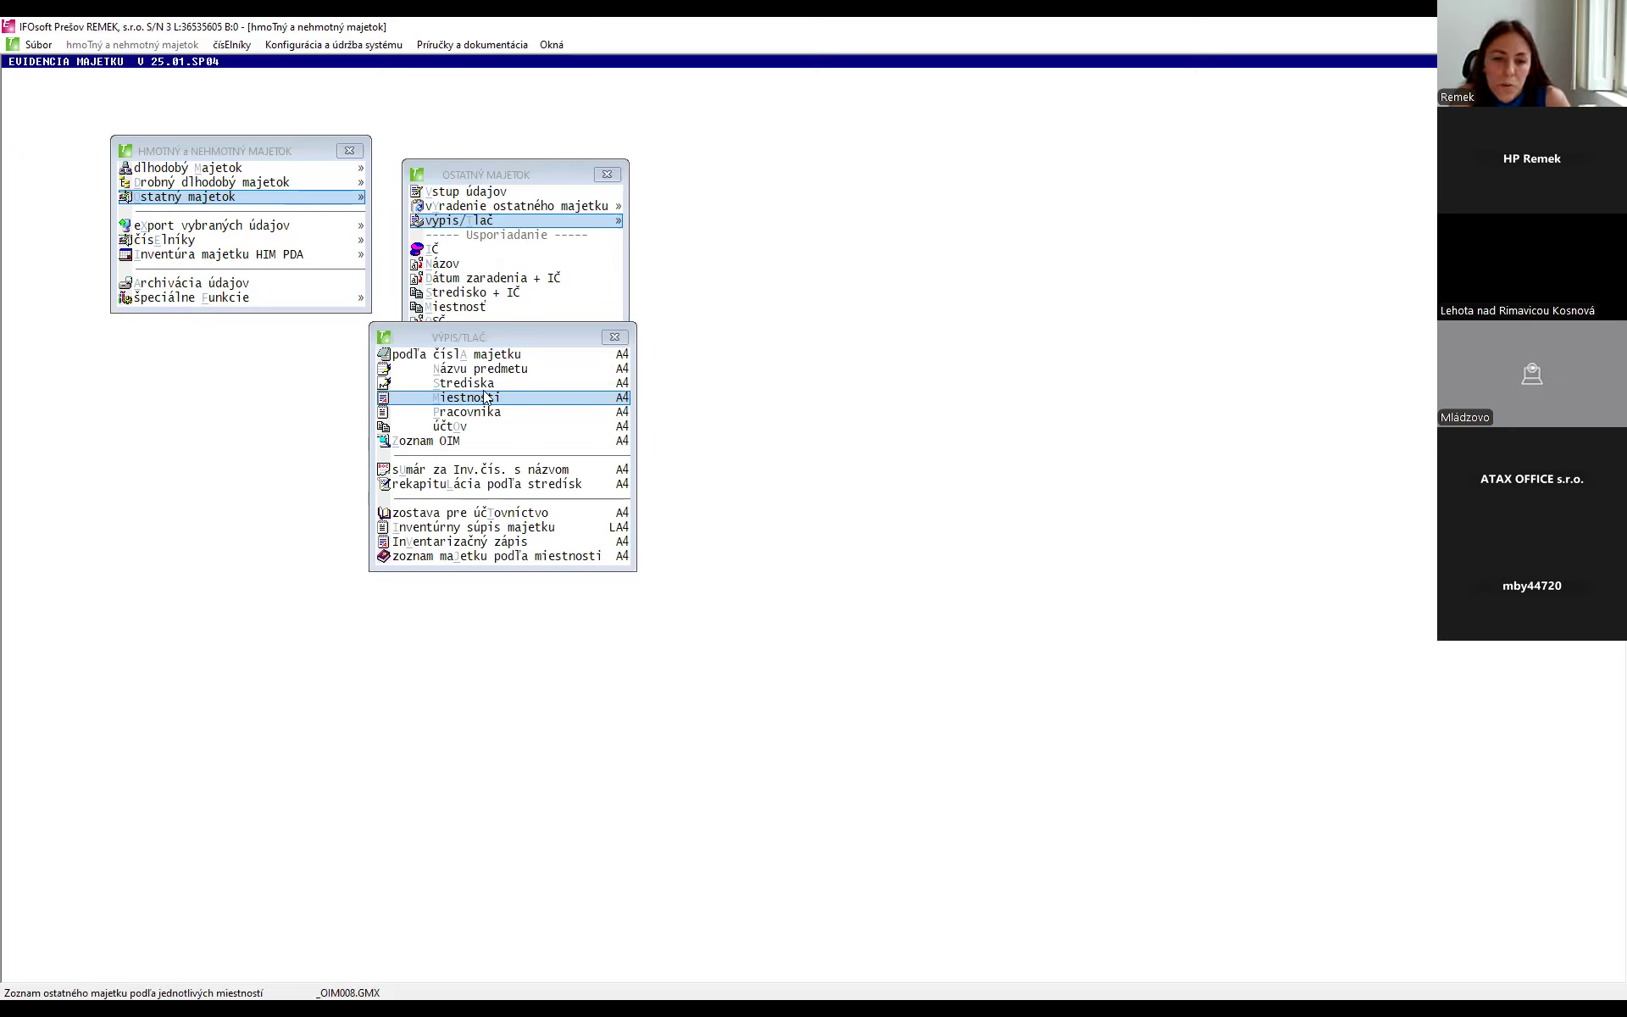
pyautogui.click(453, 443)
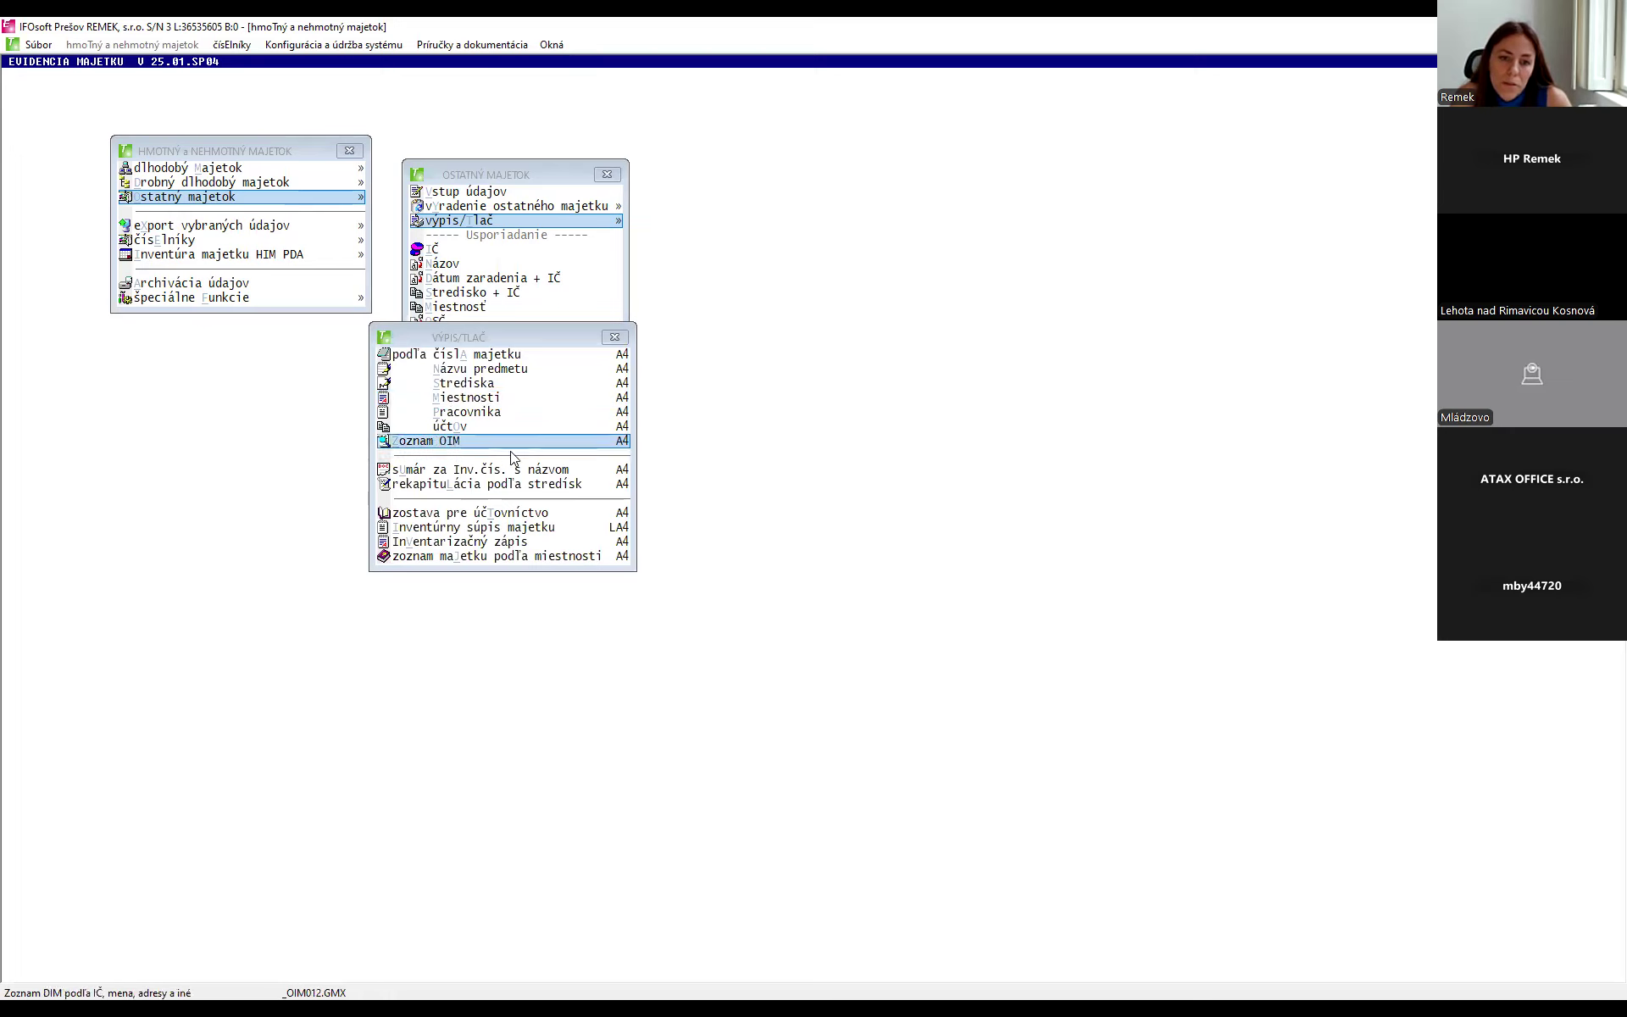
# - Display the Zoznam OIM report with the preset header note and no selection conditions (výberová podmienka)
pyautogui.click(457, 445)
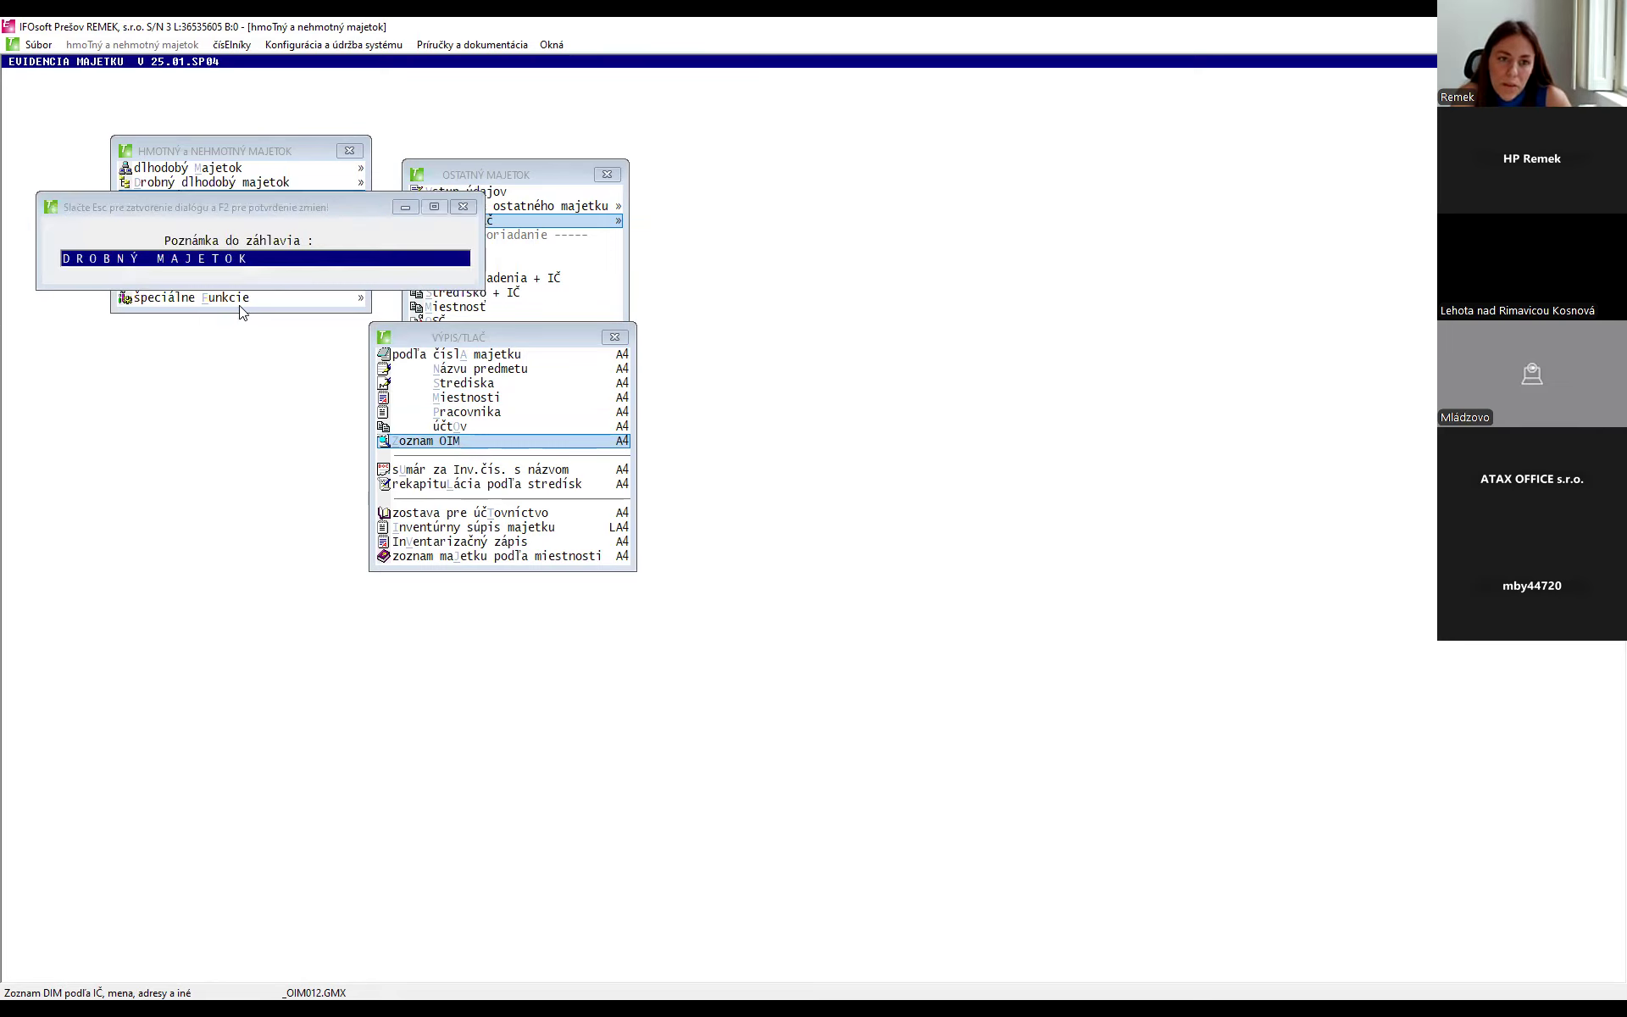
pyautogui.click(465, 208)
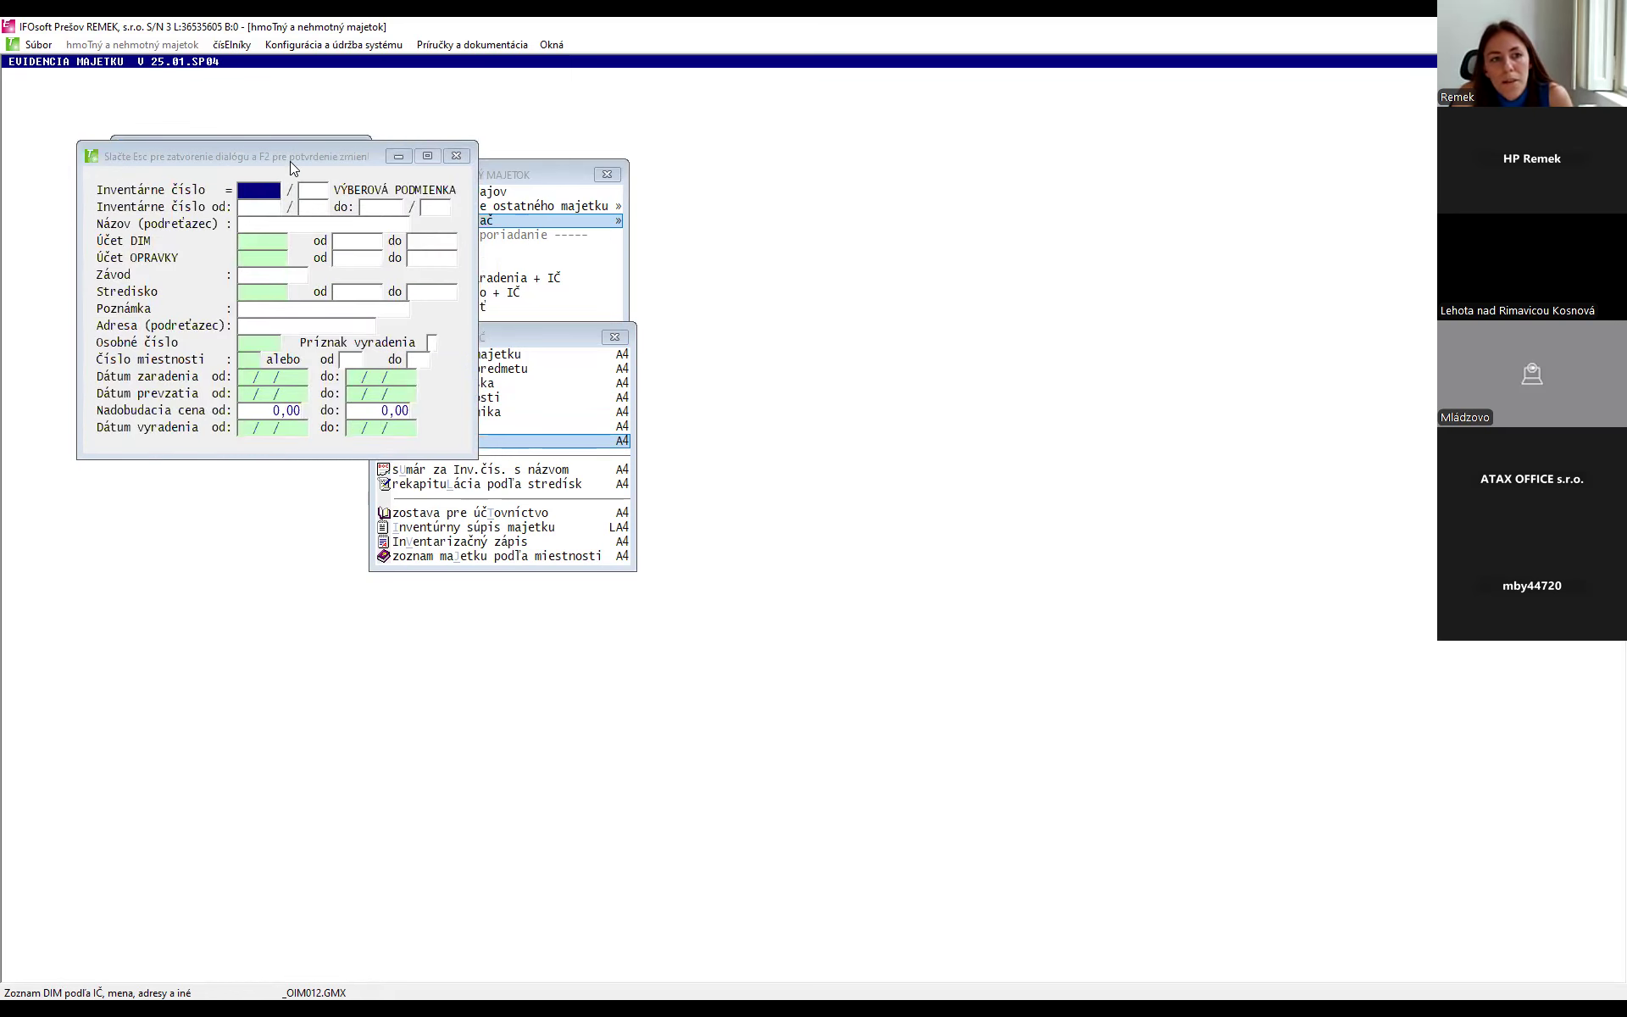
pyautogui.moveTo(290, 161); pyautogui.dragTo(438, 256)
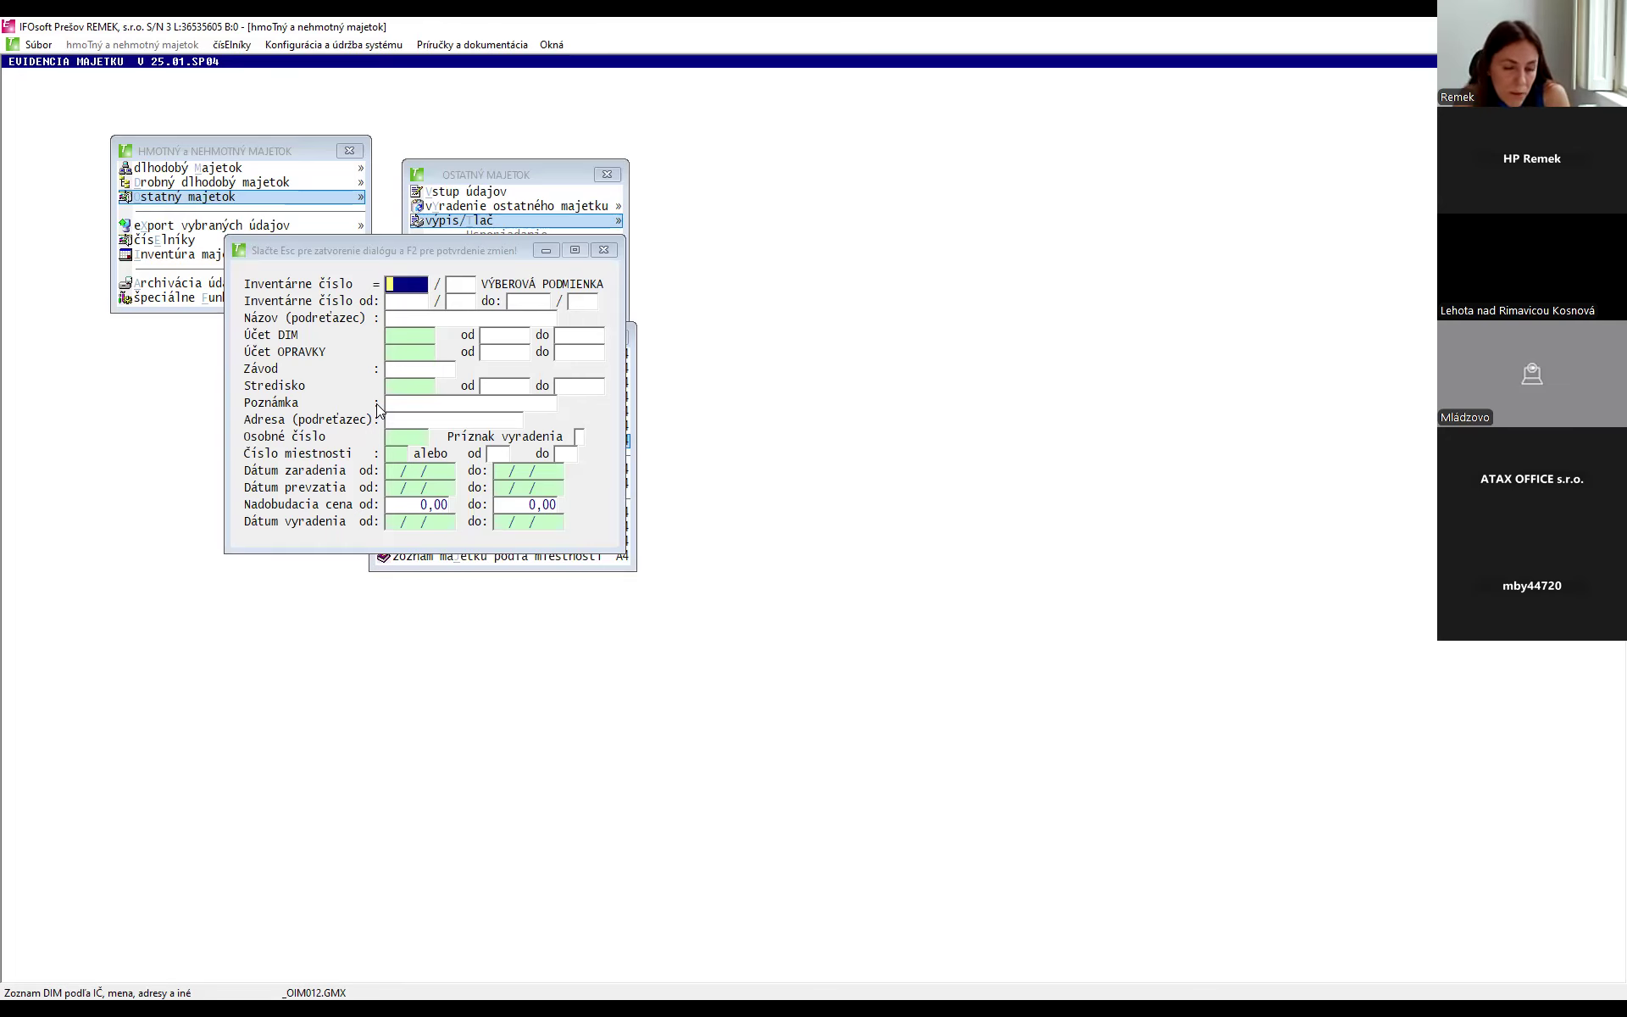
pyautogui.press('Escape')
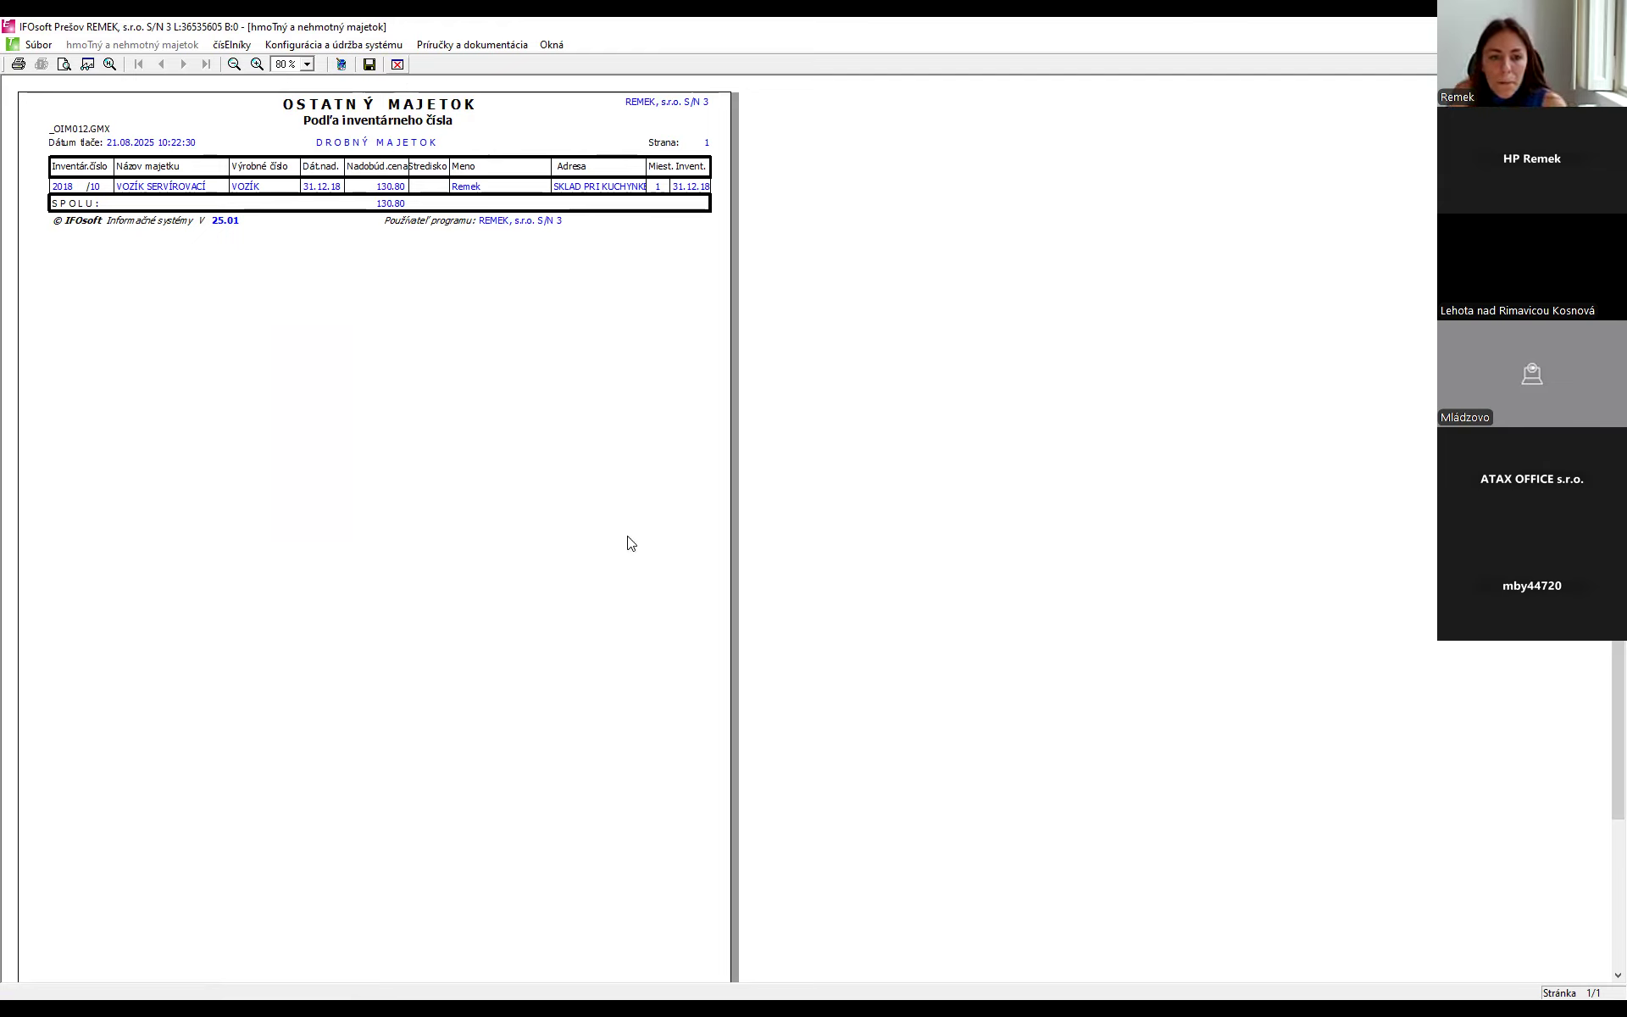
# - Close the Zoznam OIM report and the print and ostatný majetok menus
pyautogui.press('Escape')
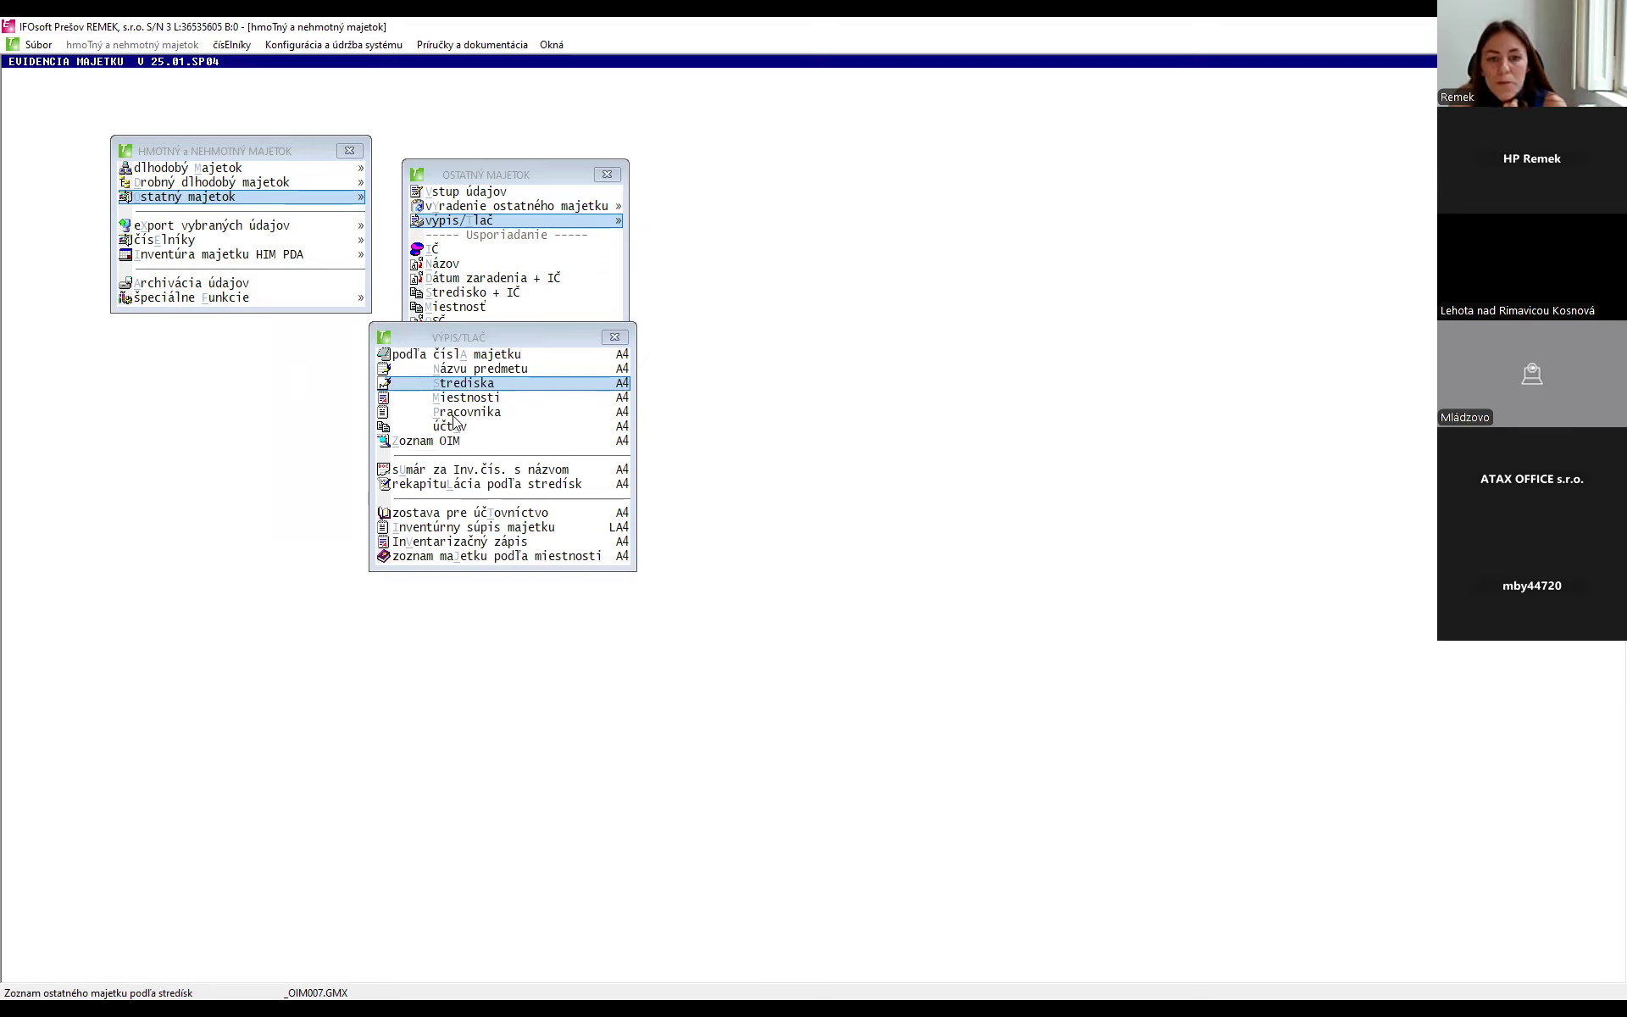
pyautogui.click(612, 338)
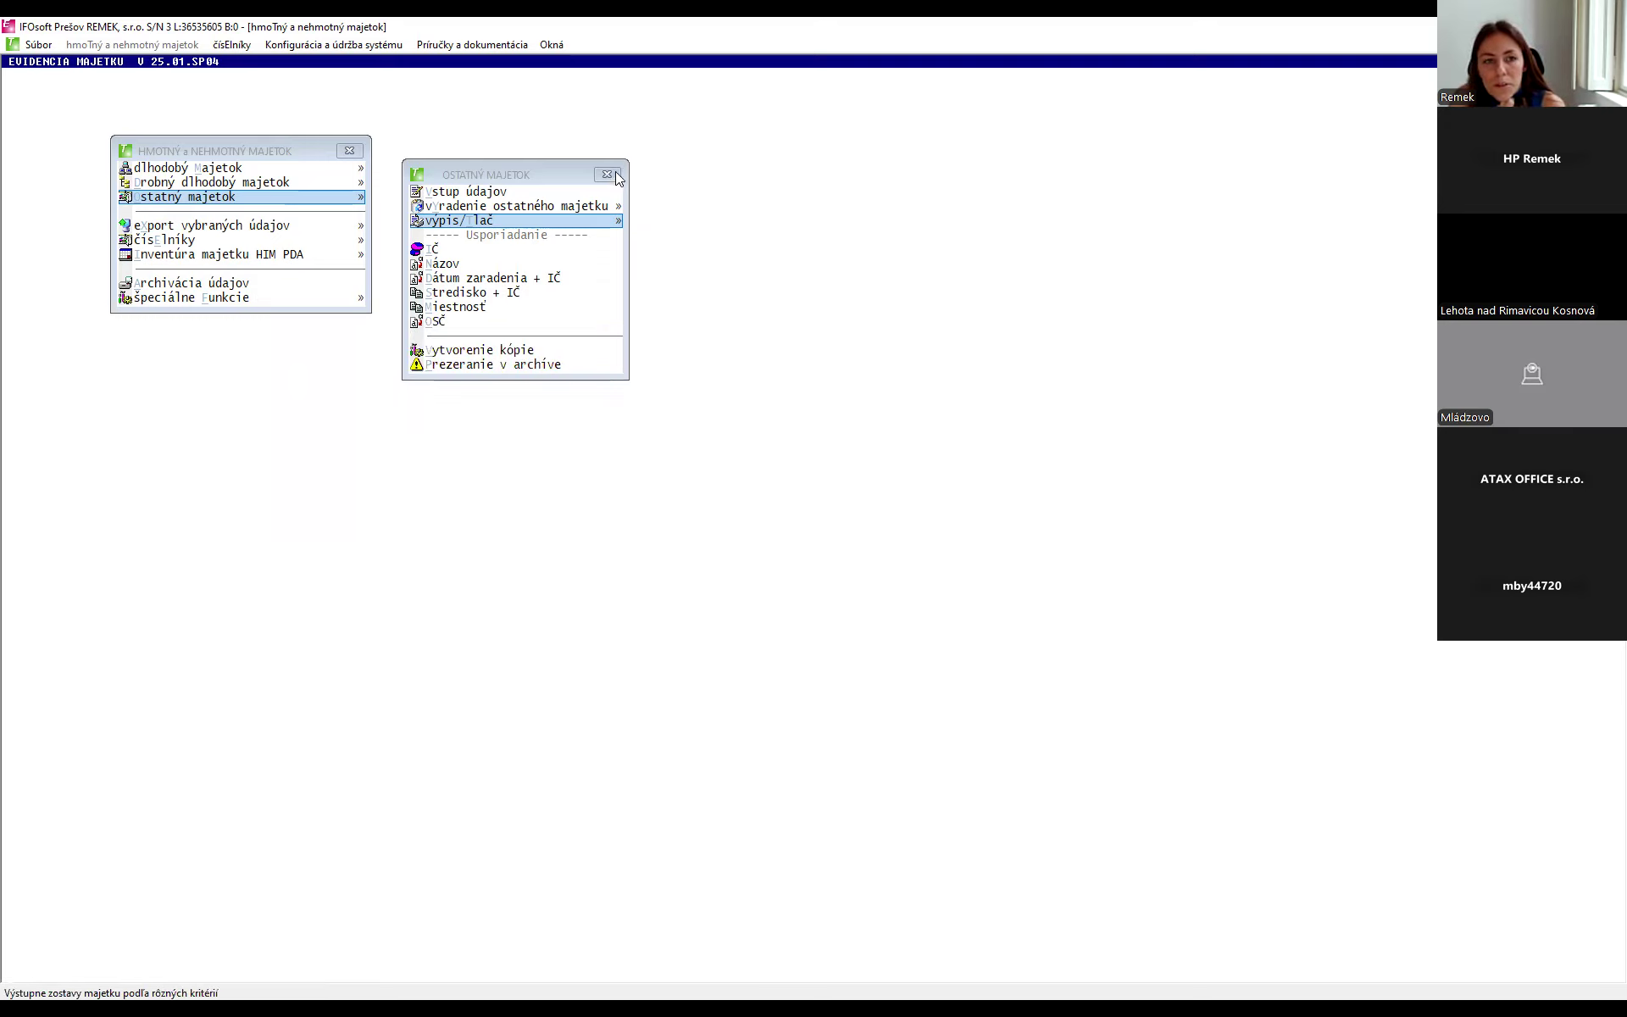
pyautogui.click(610, 174)
# - Display the Zoznam DIM report of drobný dlhodobý majetok from the file DIM.DBF, keeping the preset header note
pyautogui.click(196, 181)
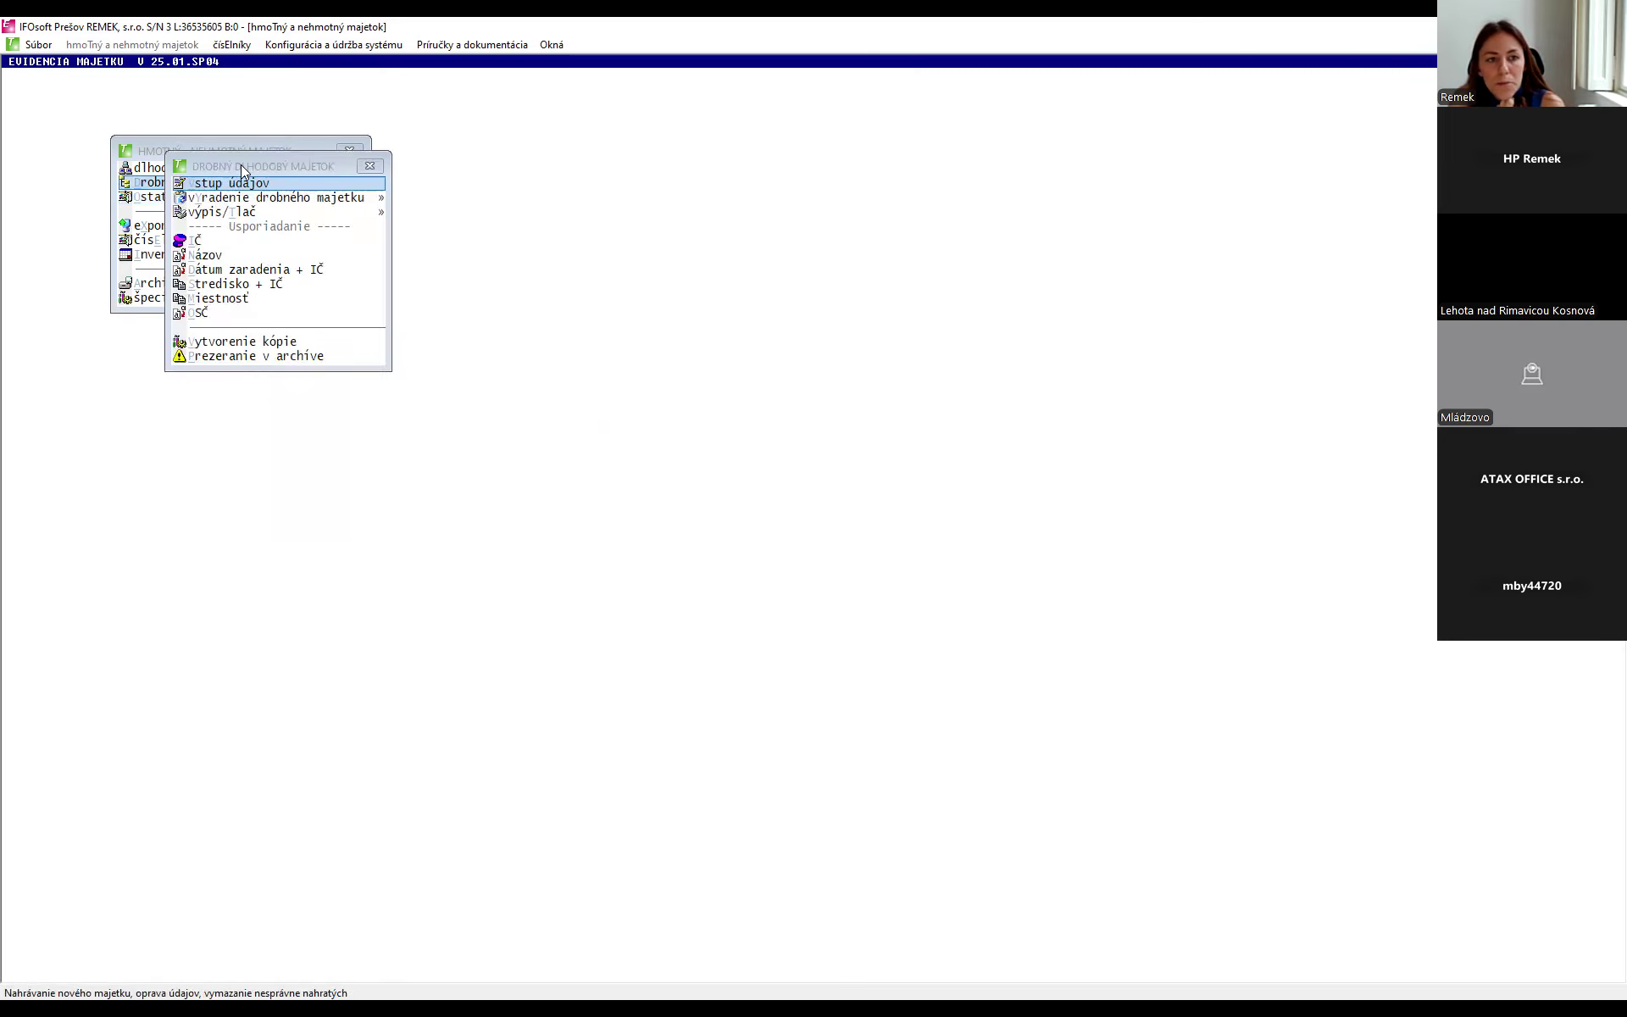
pyautogui.press('t')
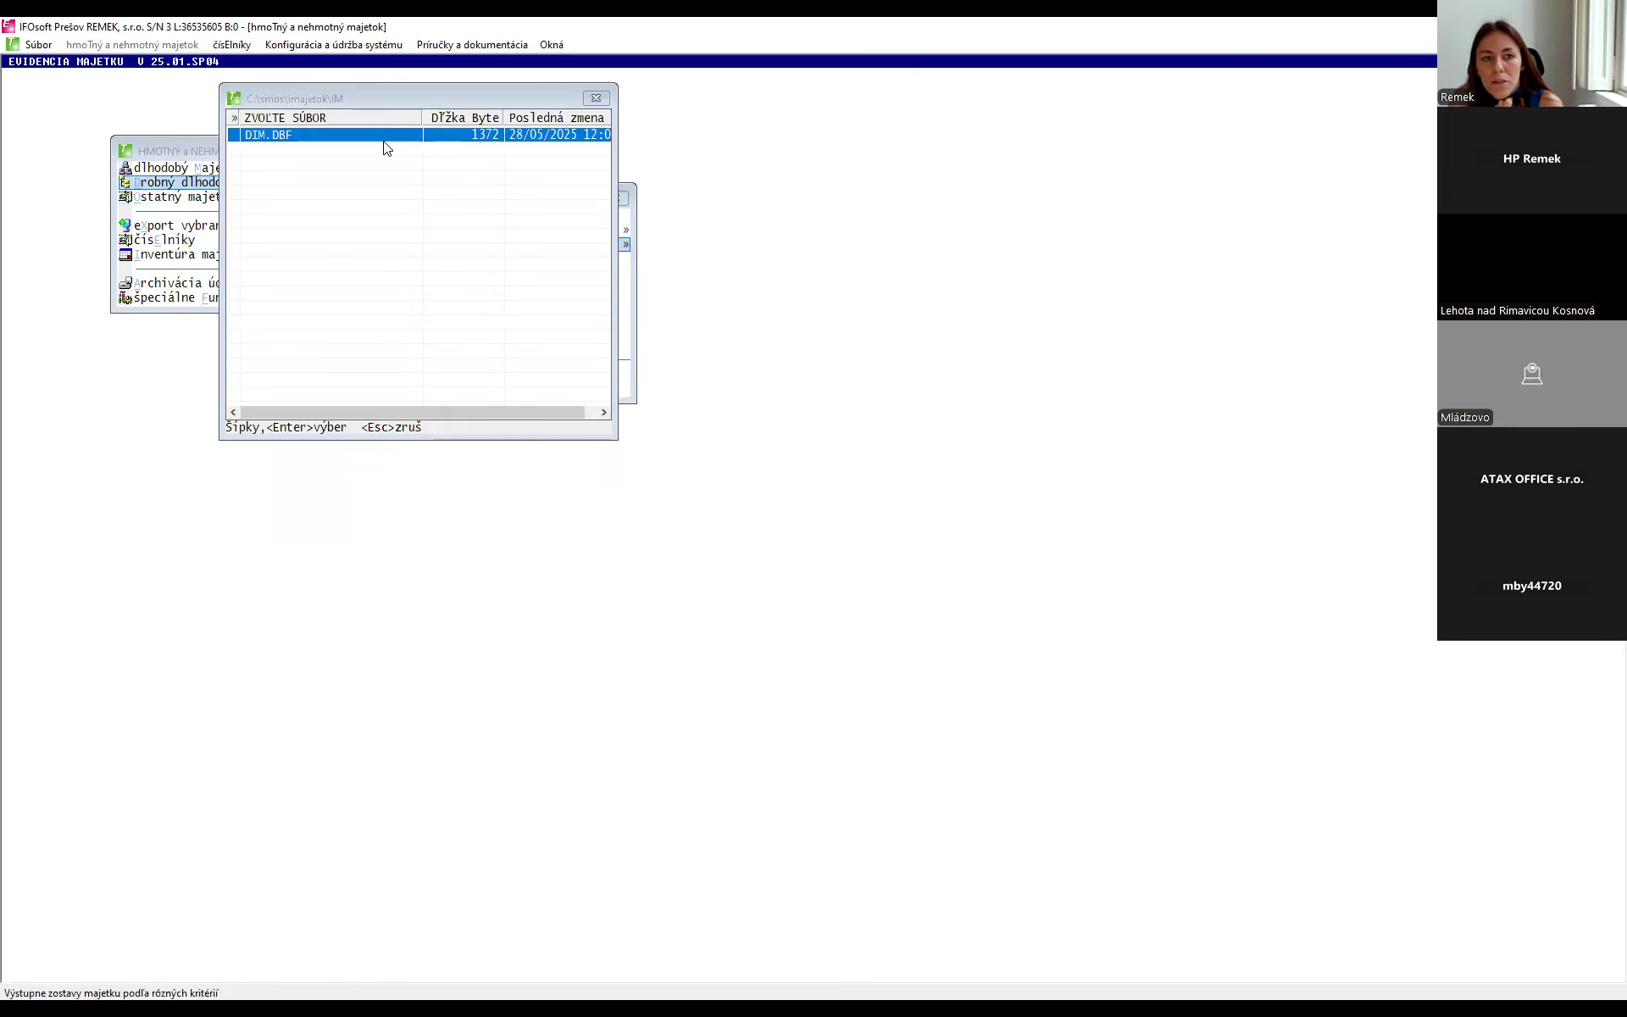
pyautogui.press('Return')
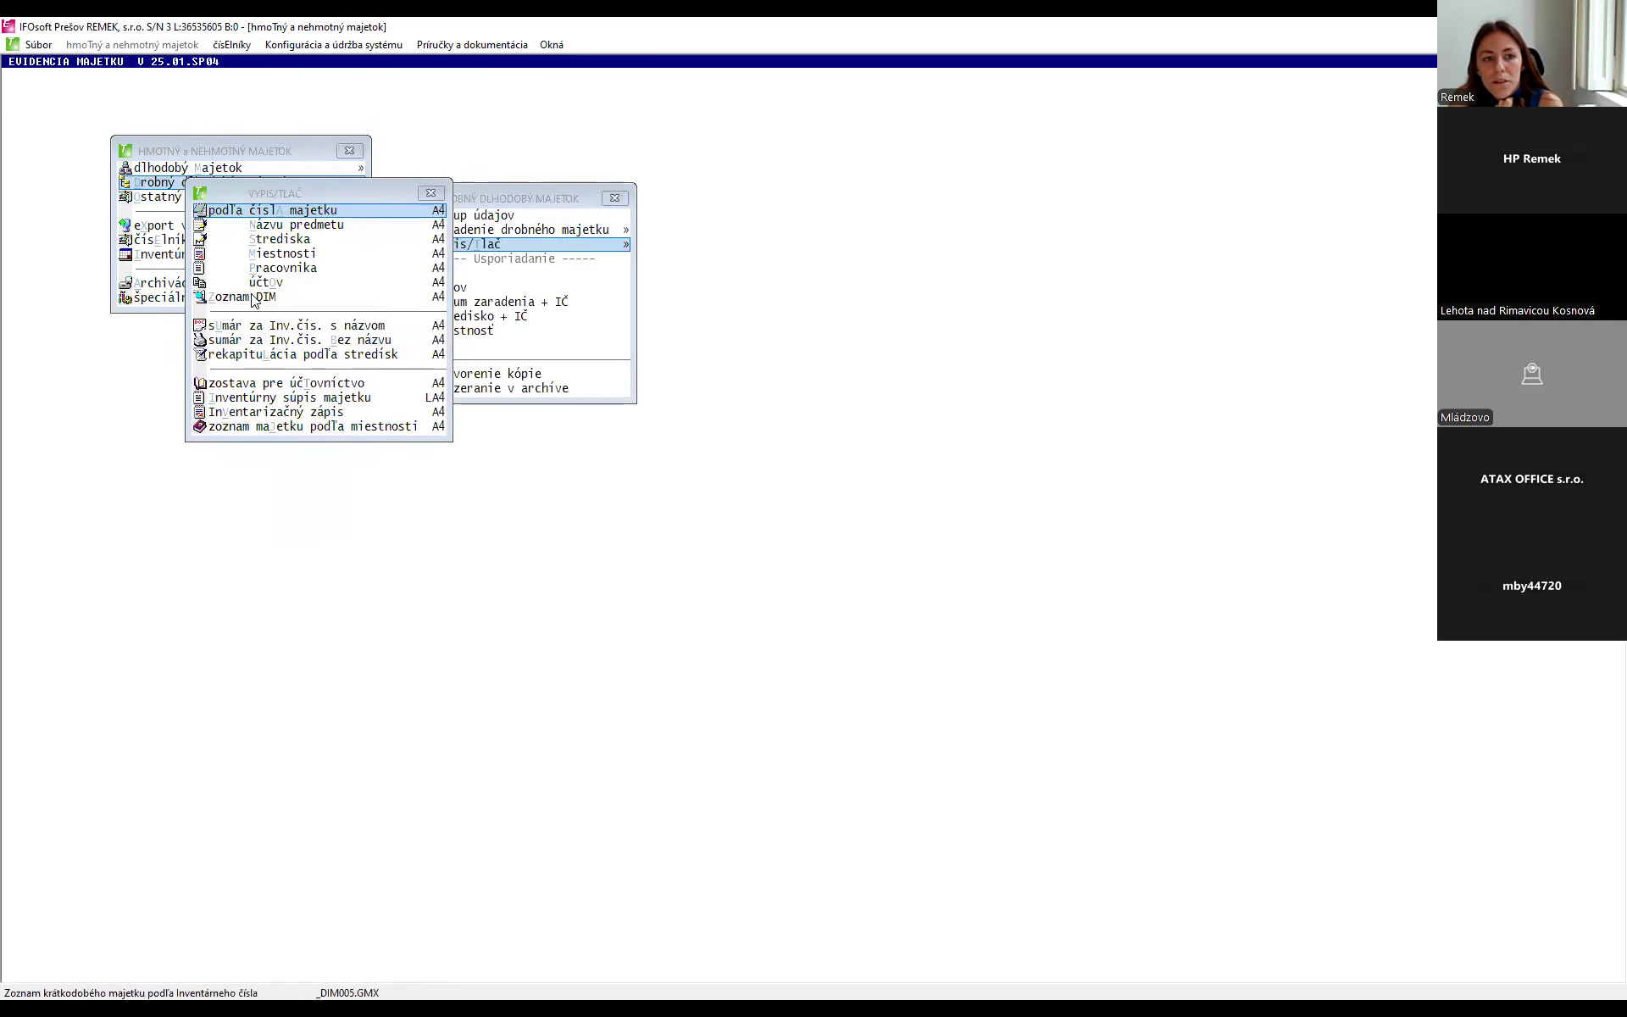
pyautogui.click(273, 295)
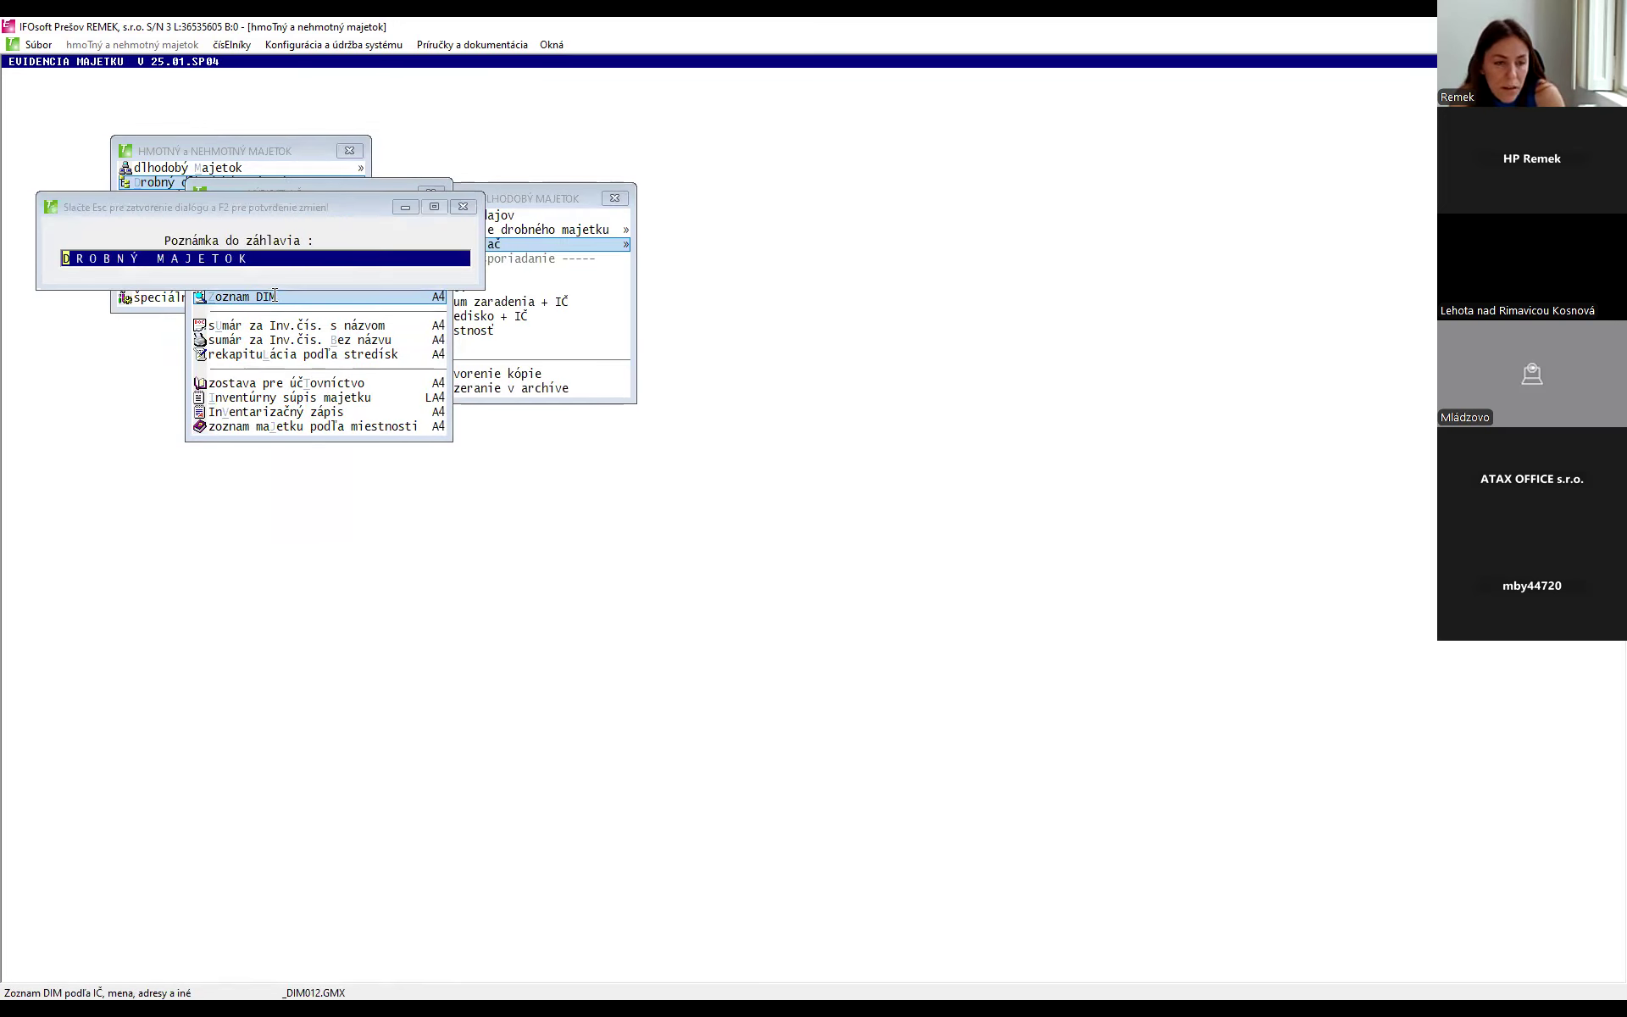
pyautogui.press('Return')
pyautogui.press('F2')
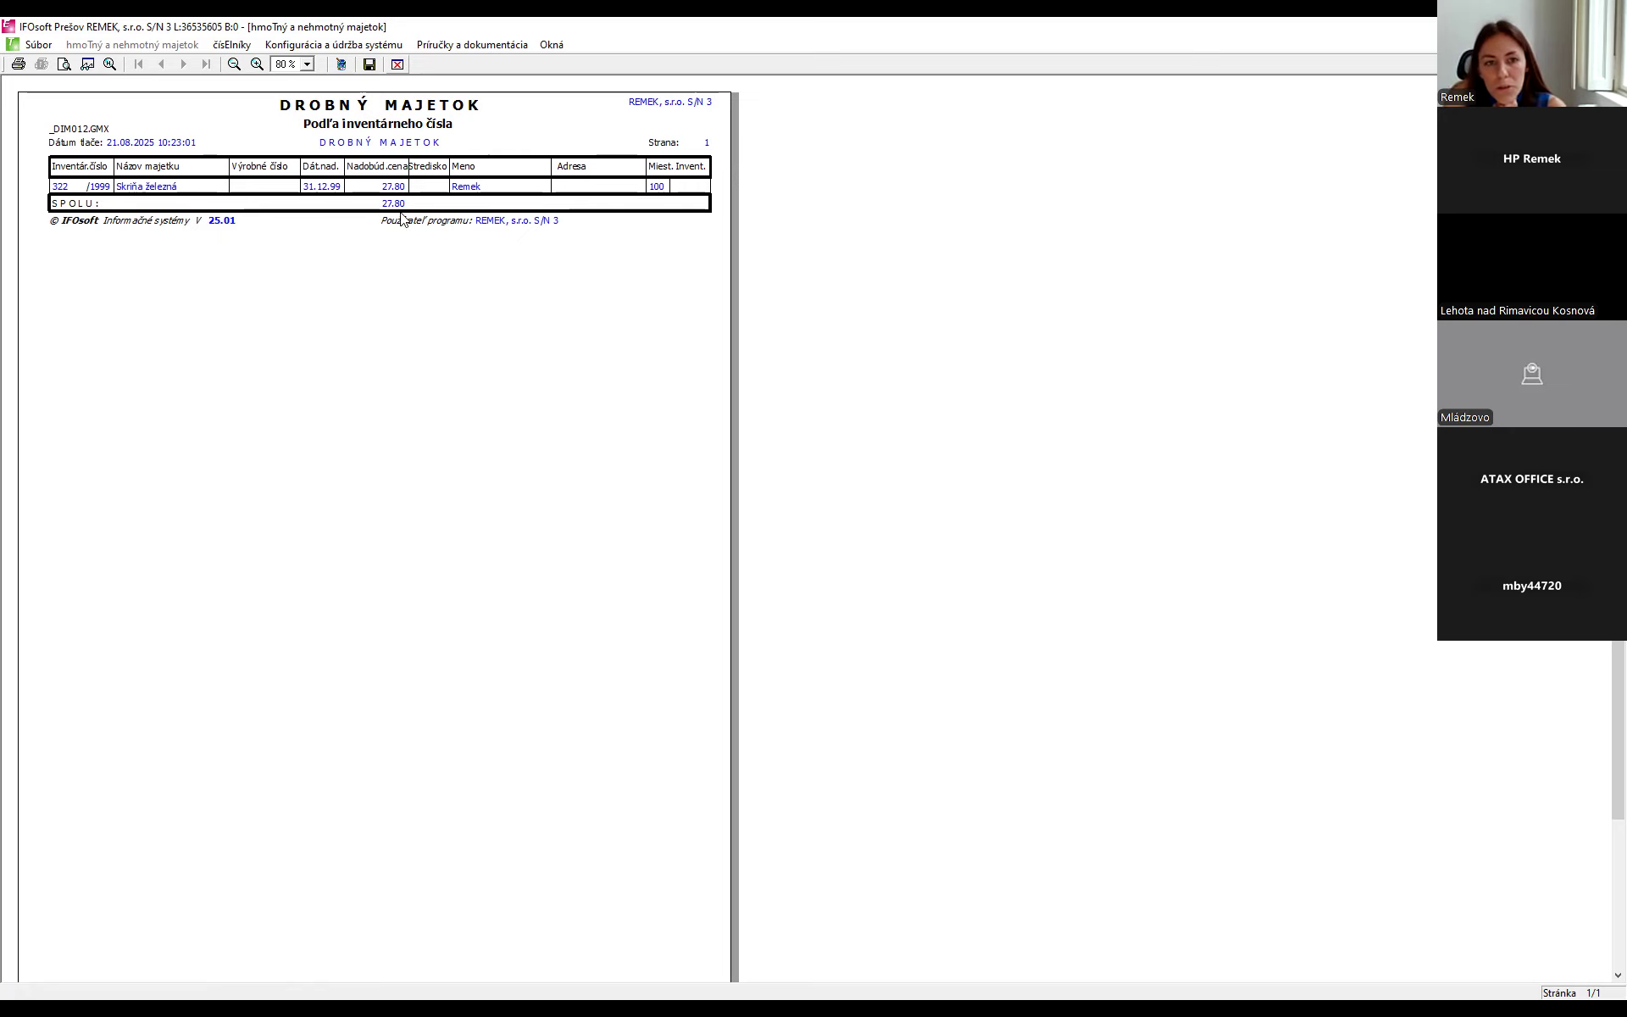
# - Close the Zoznam DIM report and the drobný dlhodobý majetok menus
pyautogui.press('Escape')
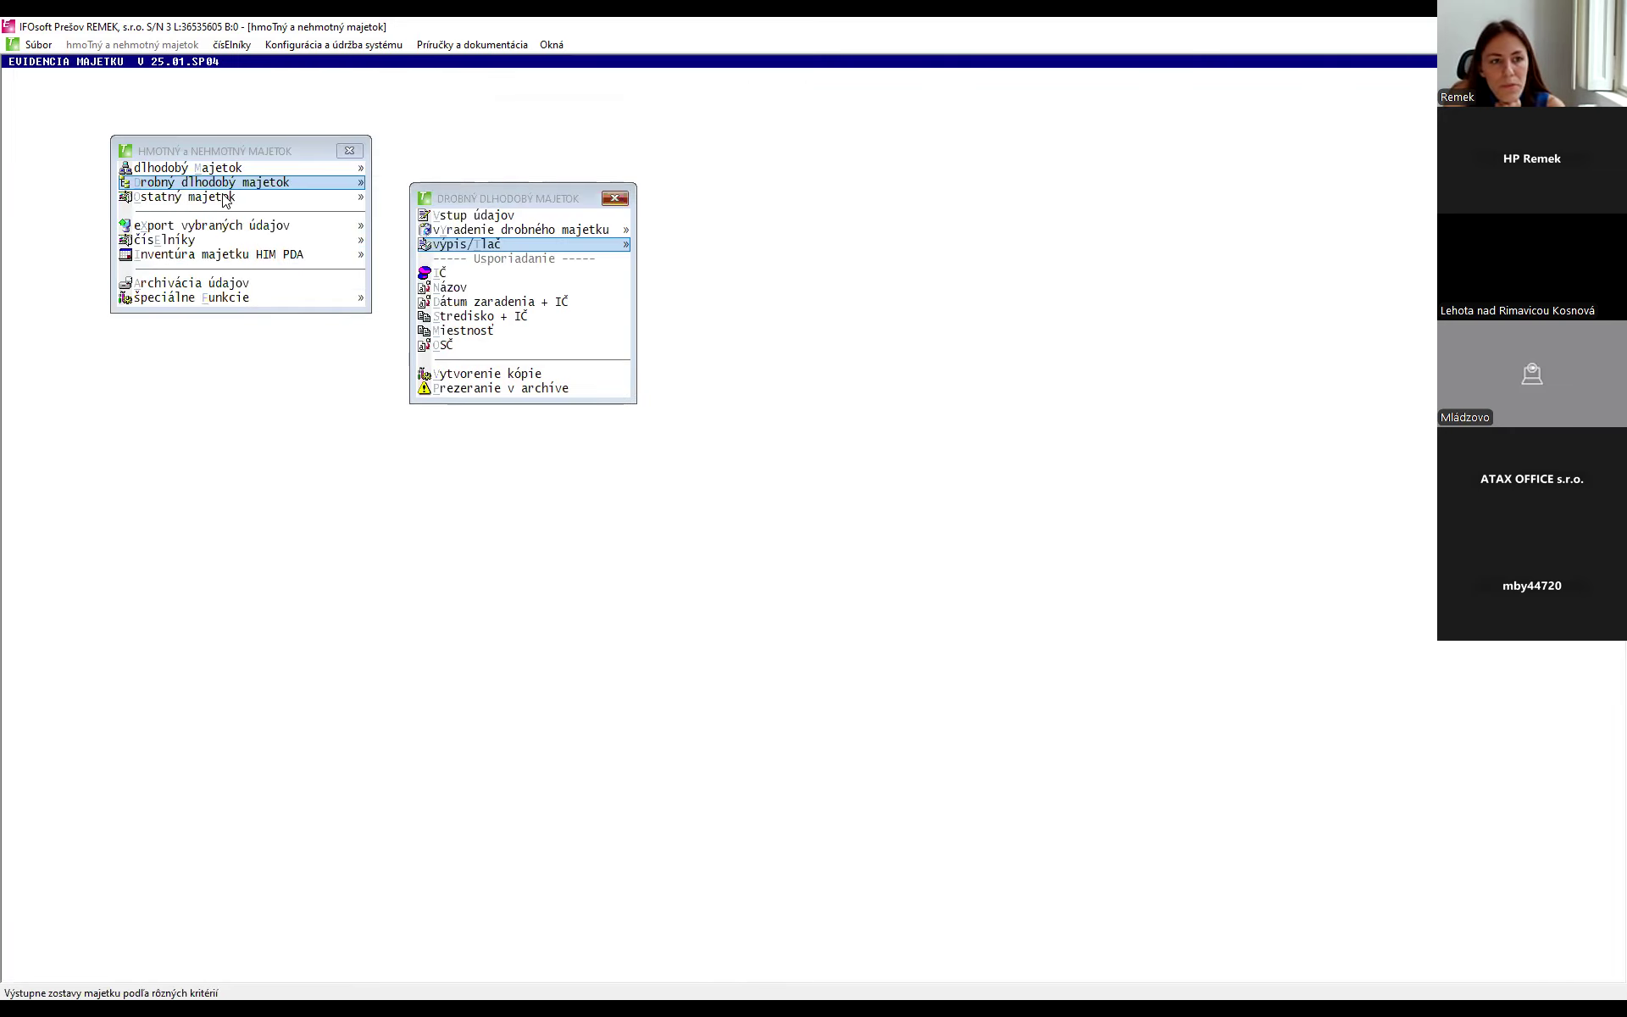
pyautogui.press('Escape')
pyautogui.press('Down')
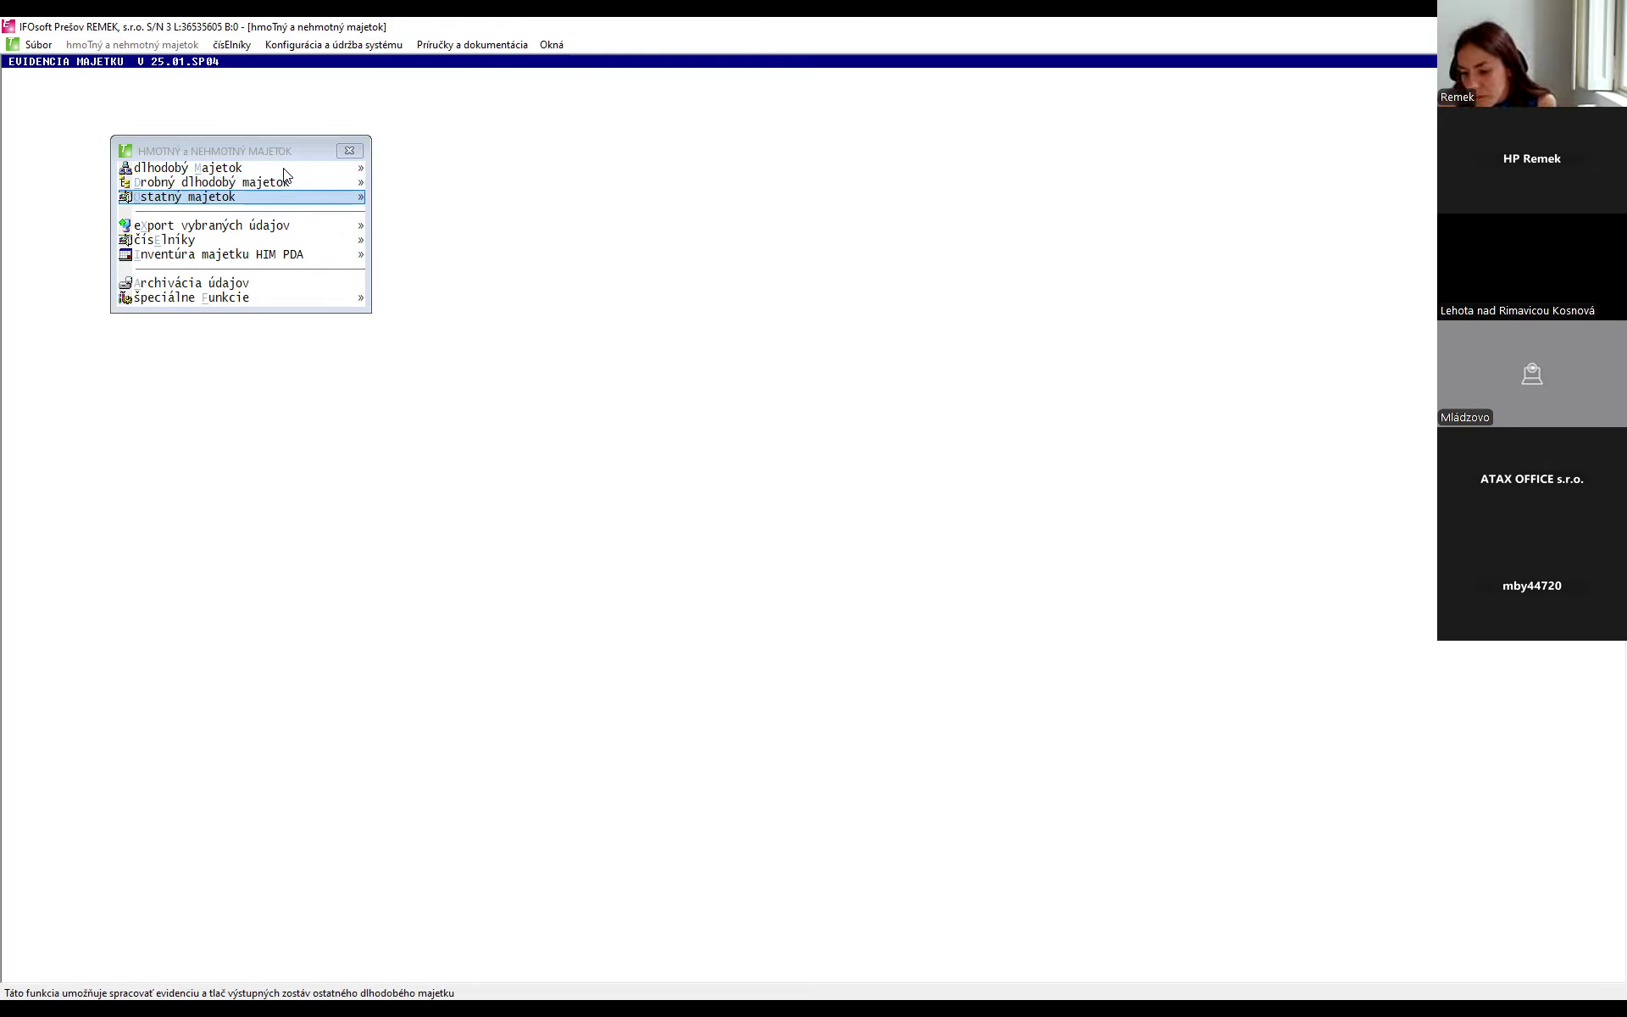
# - Open the movements (pohyby) of dlhodobý majetok and go over its functions, from zvýšenie nadobúdacej ceny to zúčtovanie mesačných odpisov
pyautogui.click(219, 174)
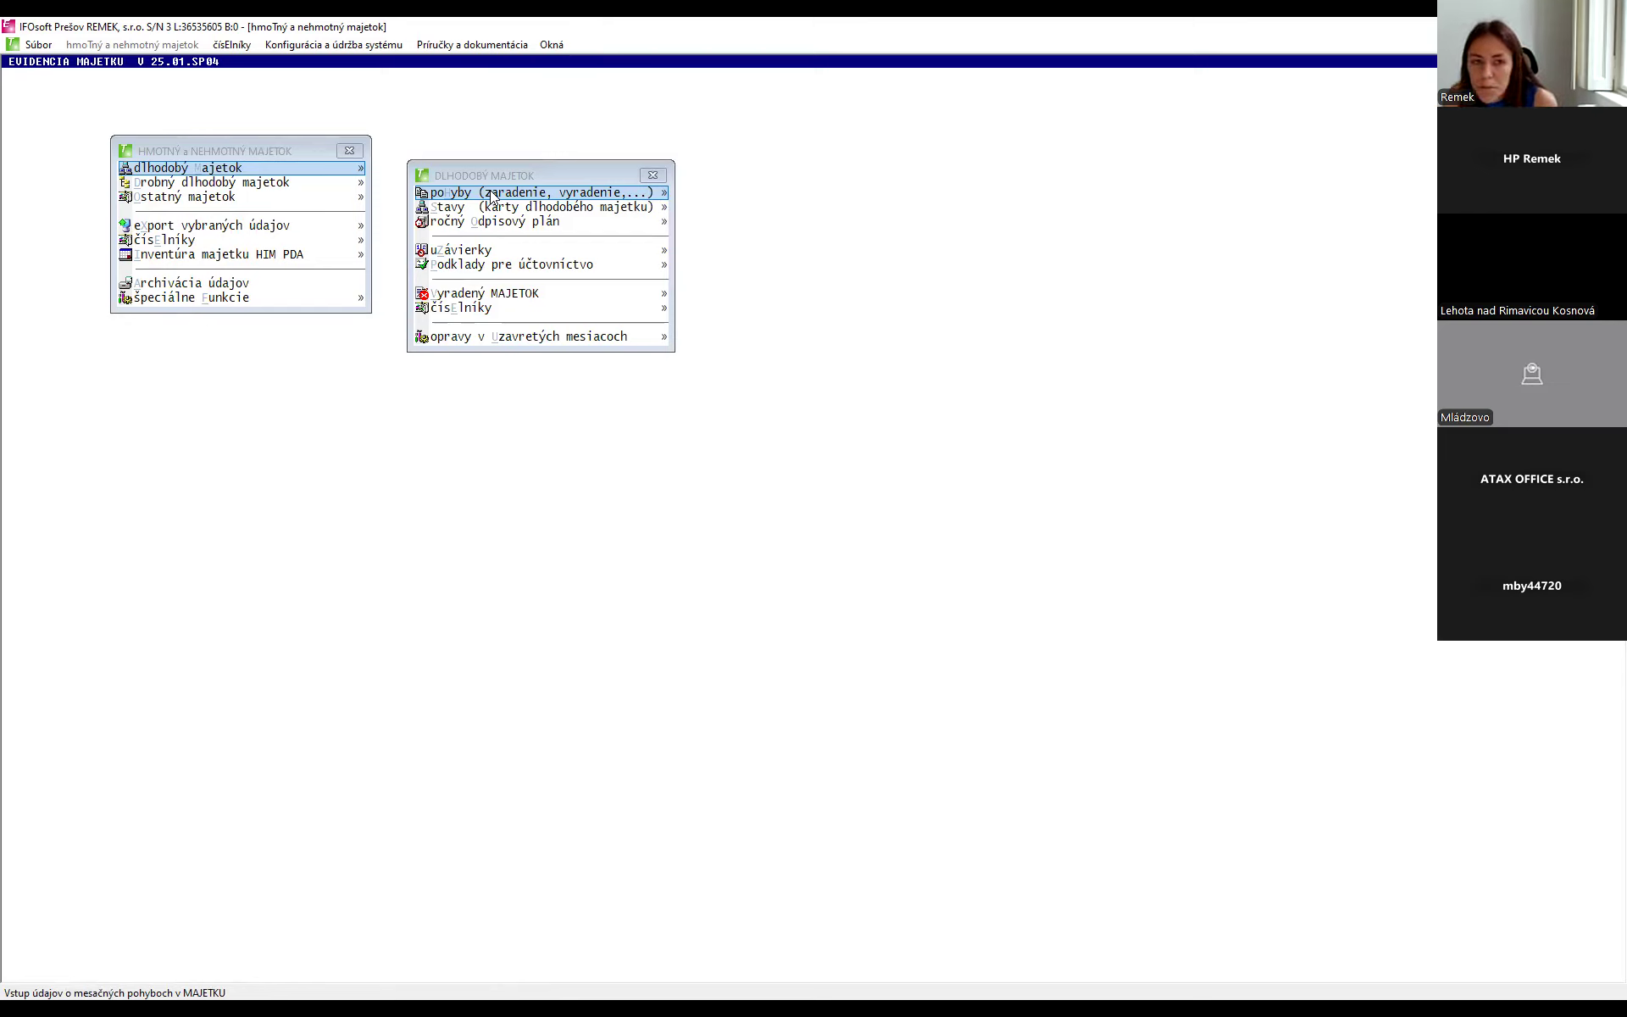
pyautogui.click(490, 191)
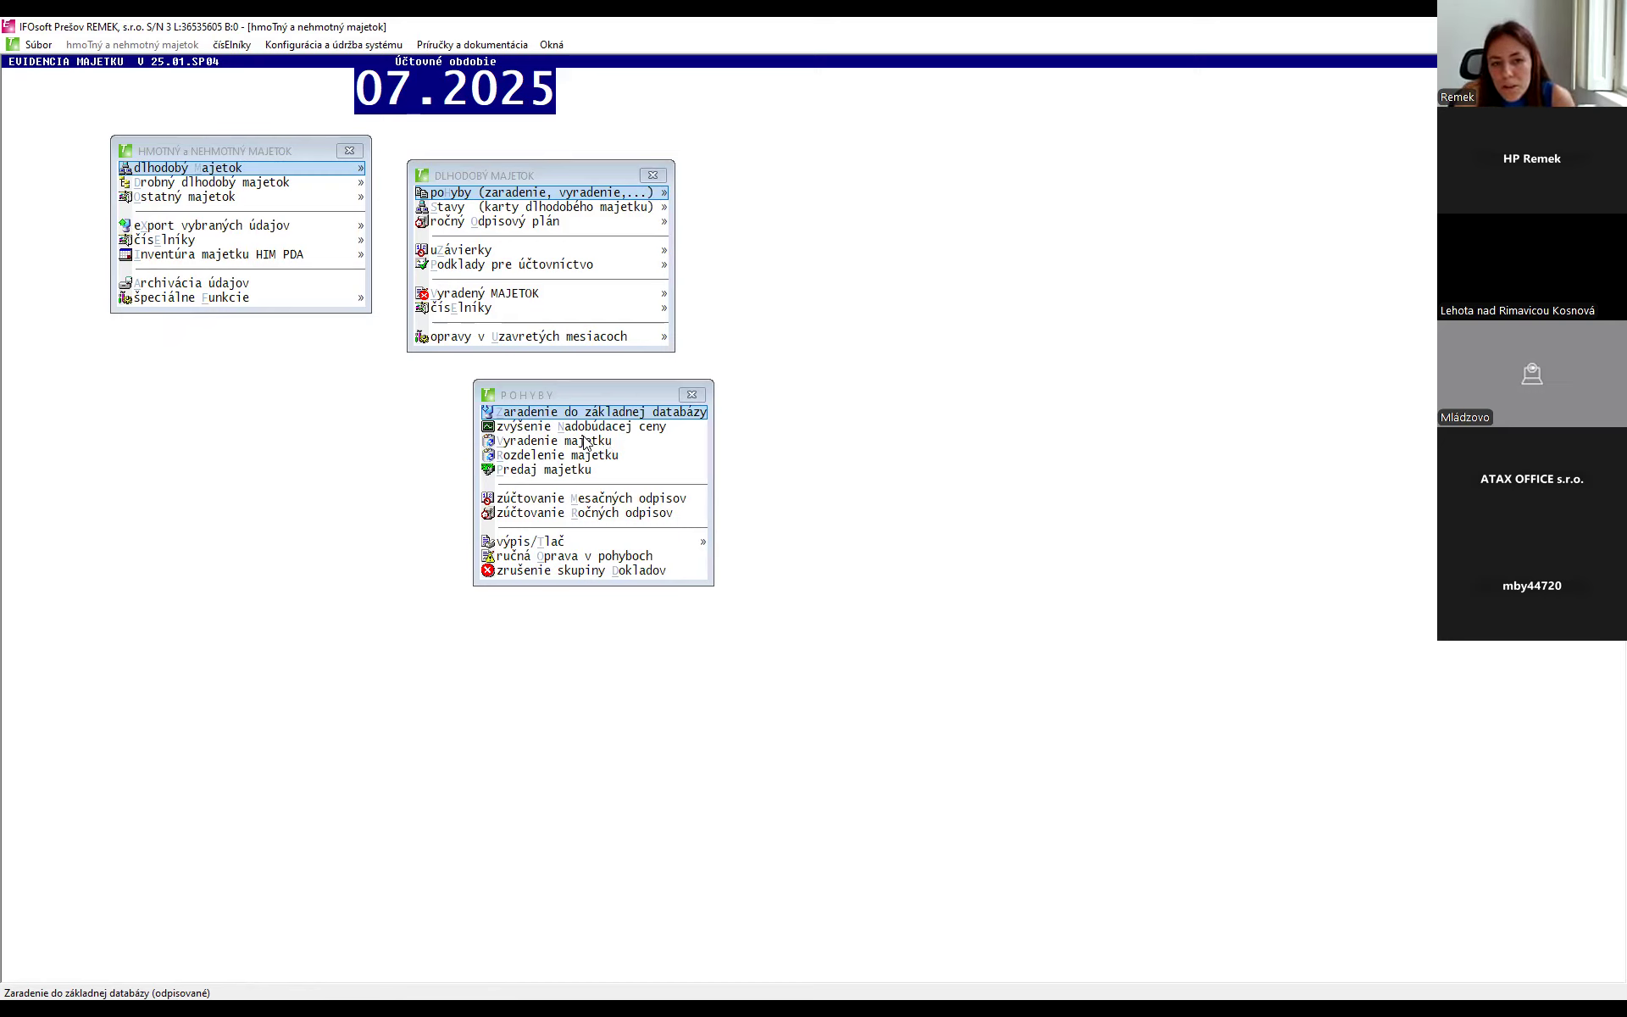
pyautogui.click(591, 429)
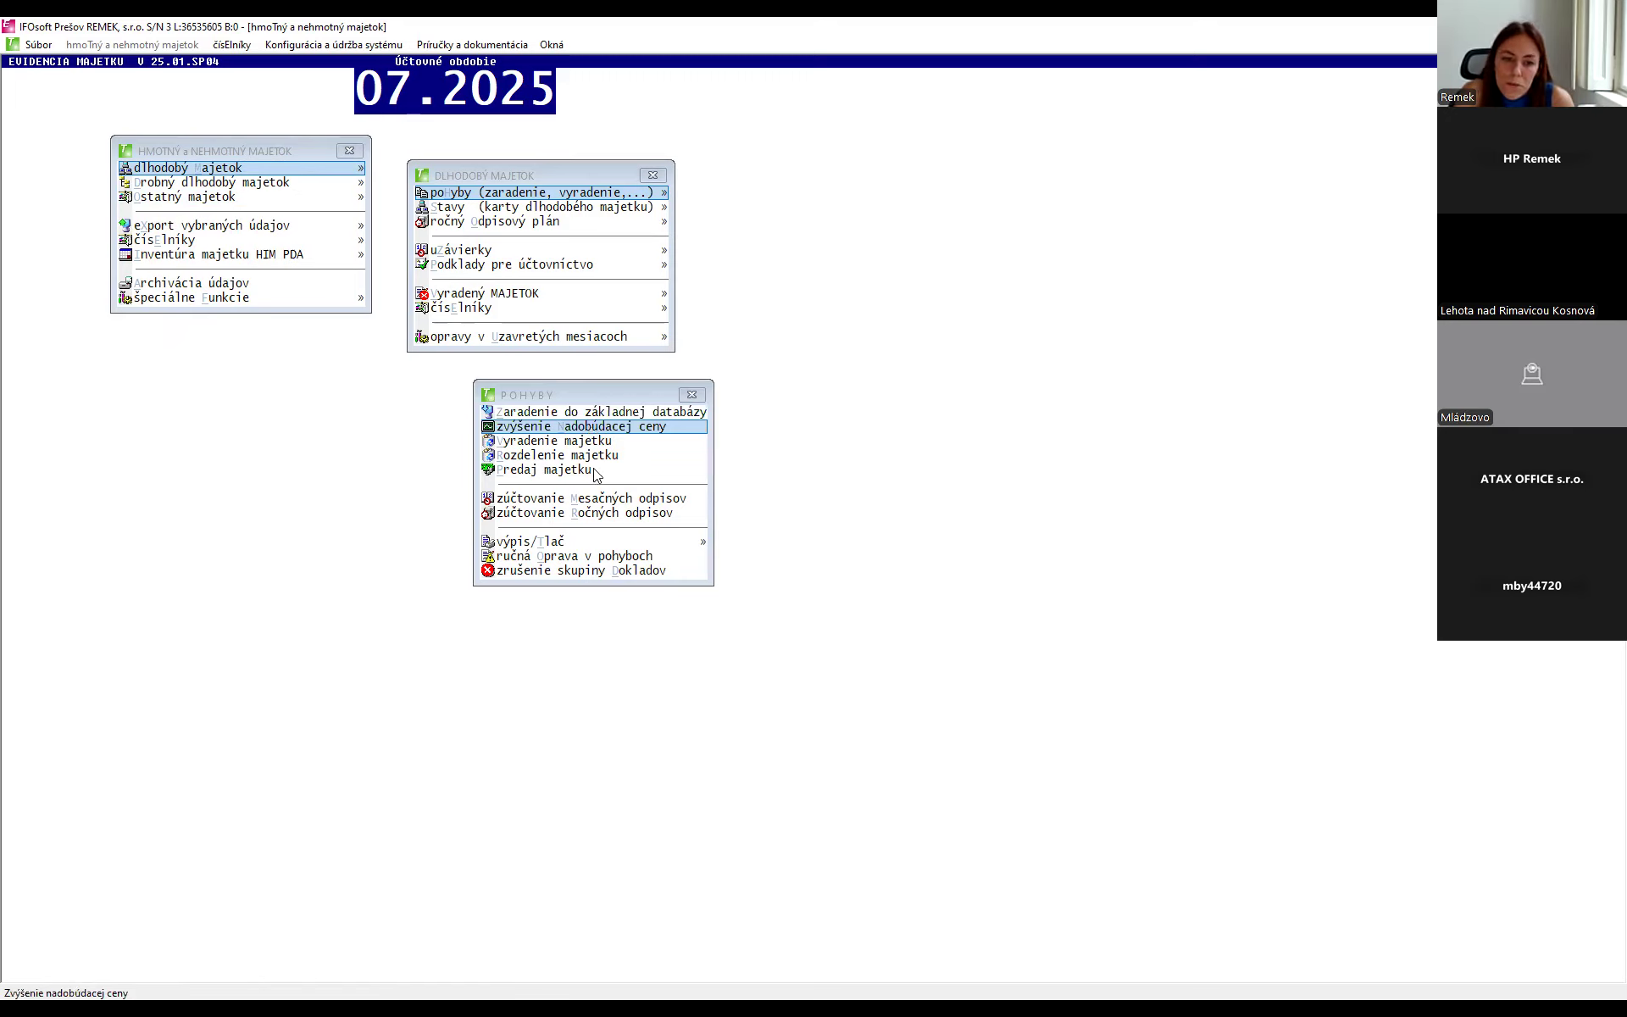
pyautogui.click(533, 500)
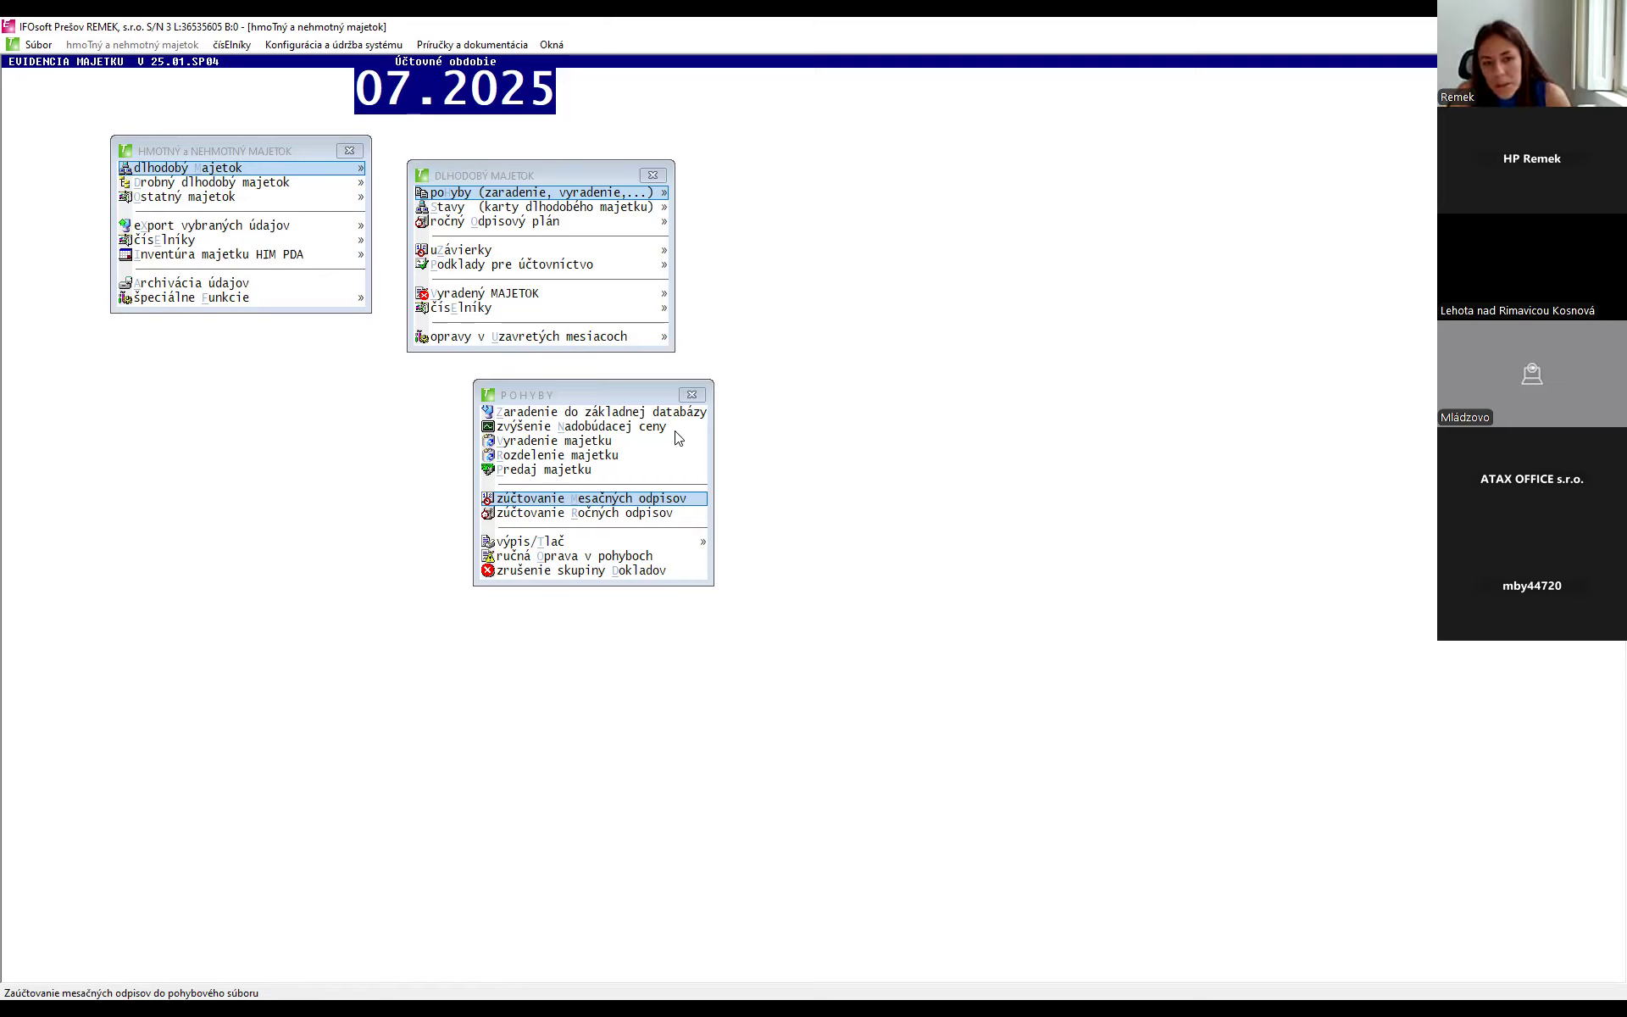
pyautogui.moveTo(676, 392); pyautogui.dragTo(819, 248)
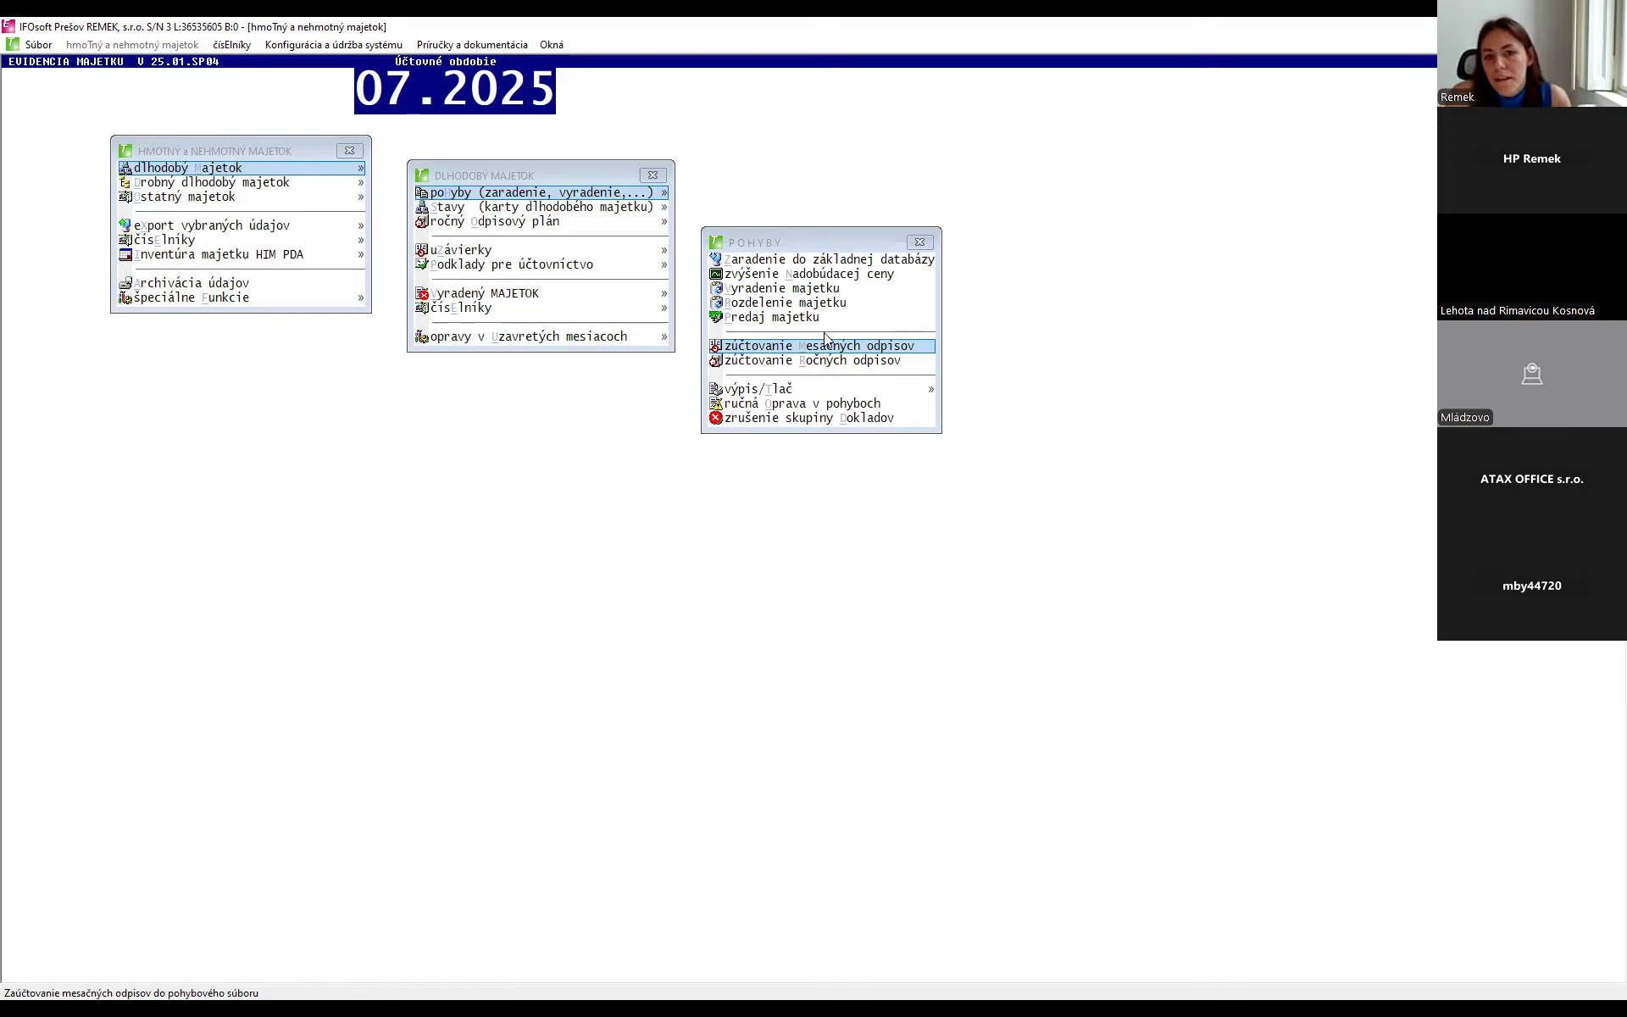
# - Start Zaradenie do základnej databázy with the document header dated 31/07/2025 and Doklad 1
pyautogui.click(858, 259)
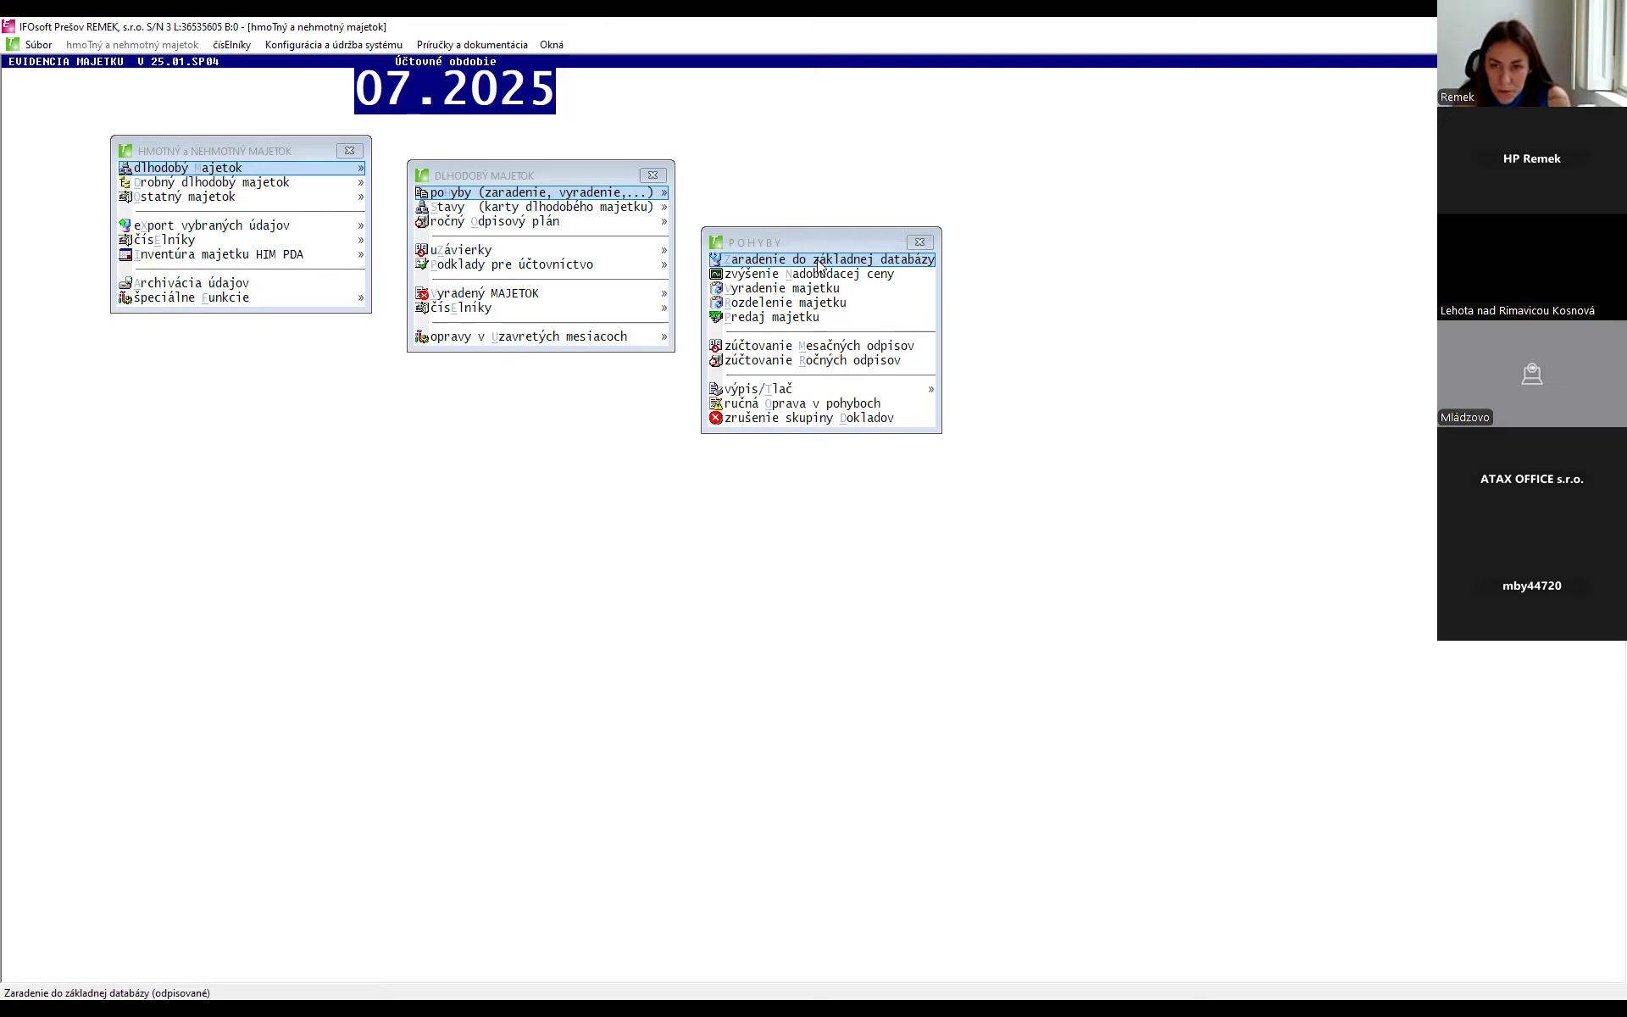
pyautogui.click(818, 260)
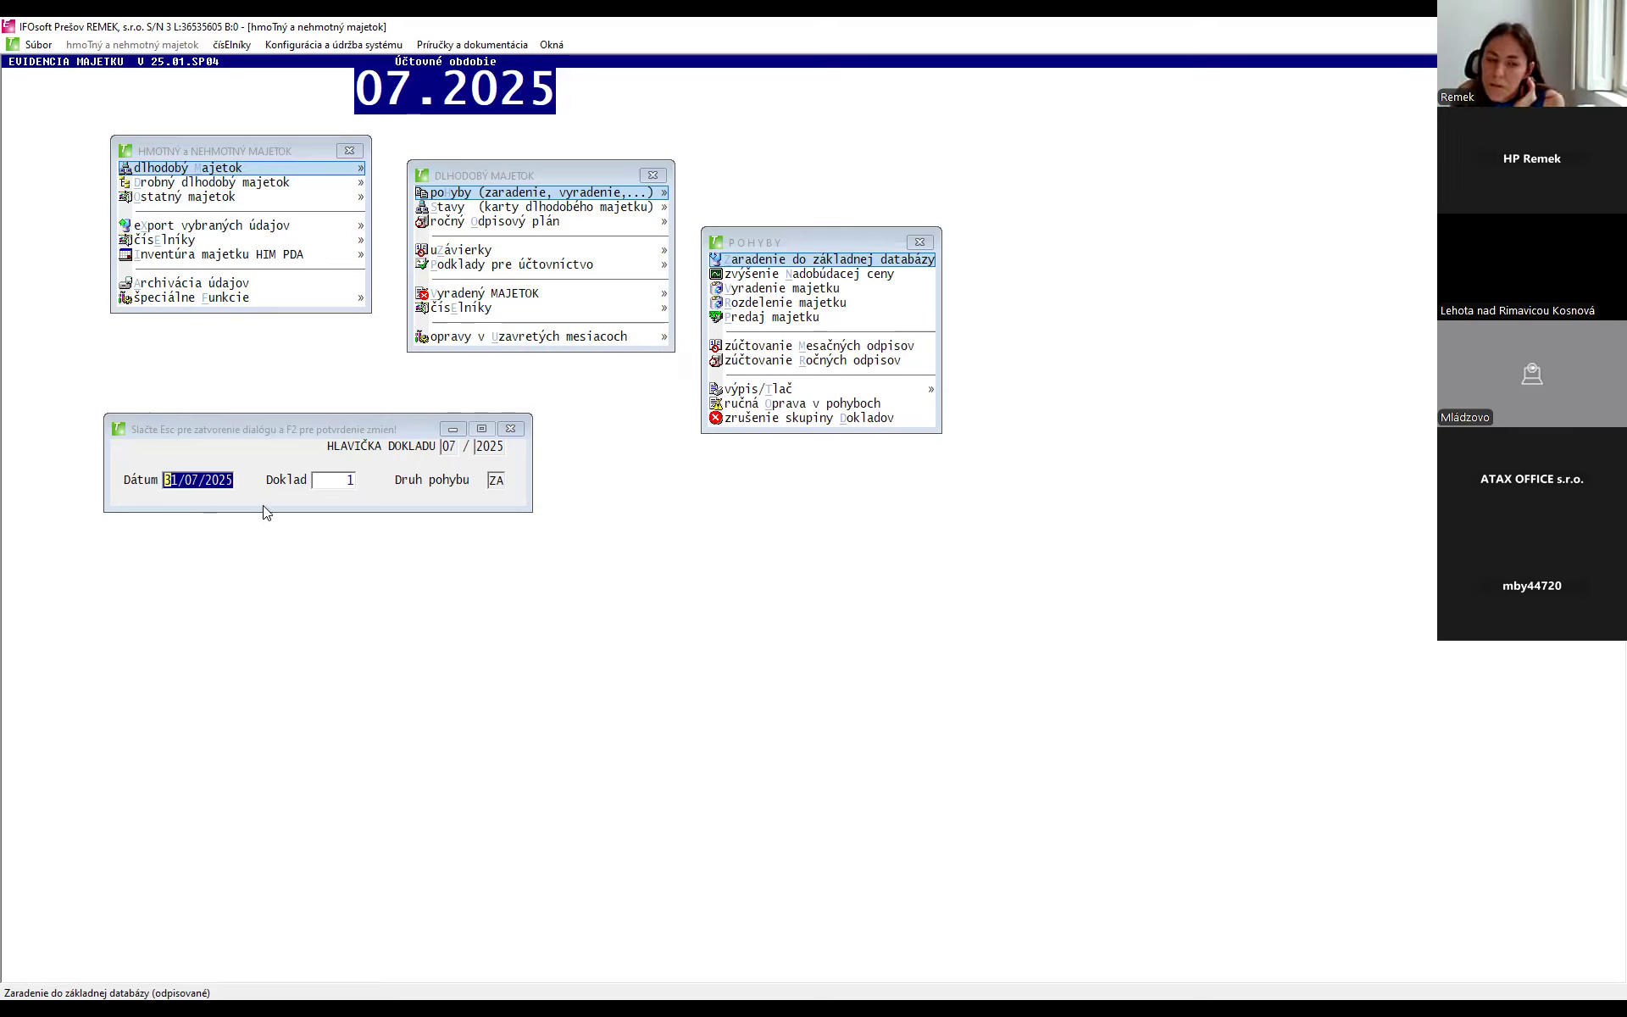
pyautogui.click(347, 479)
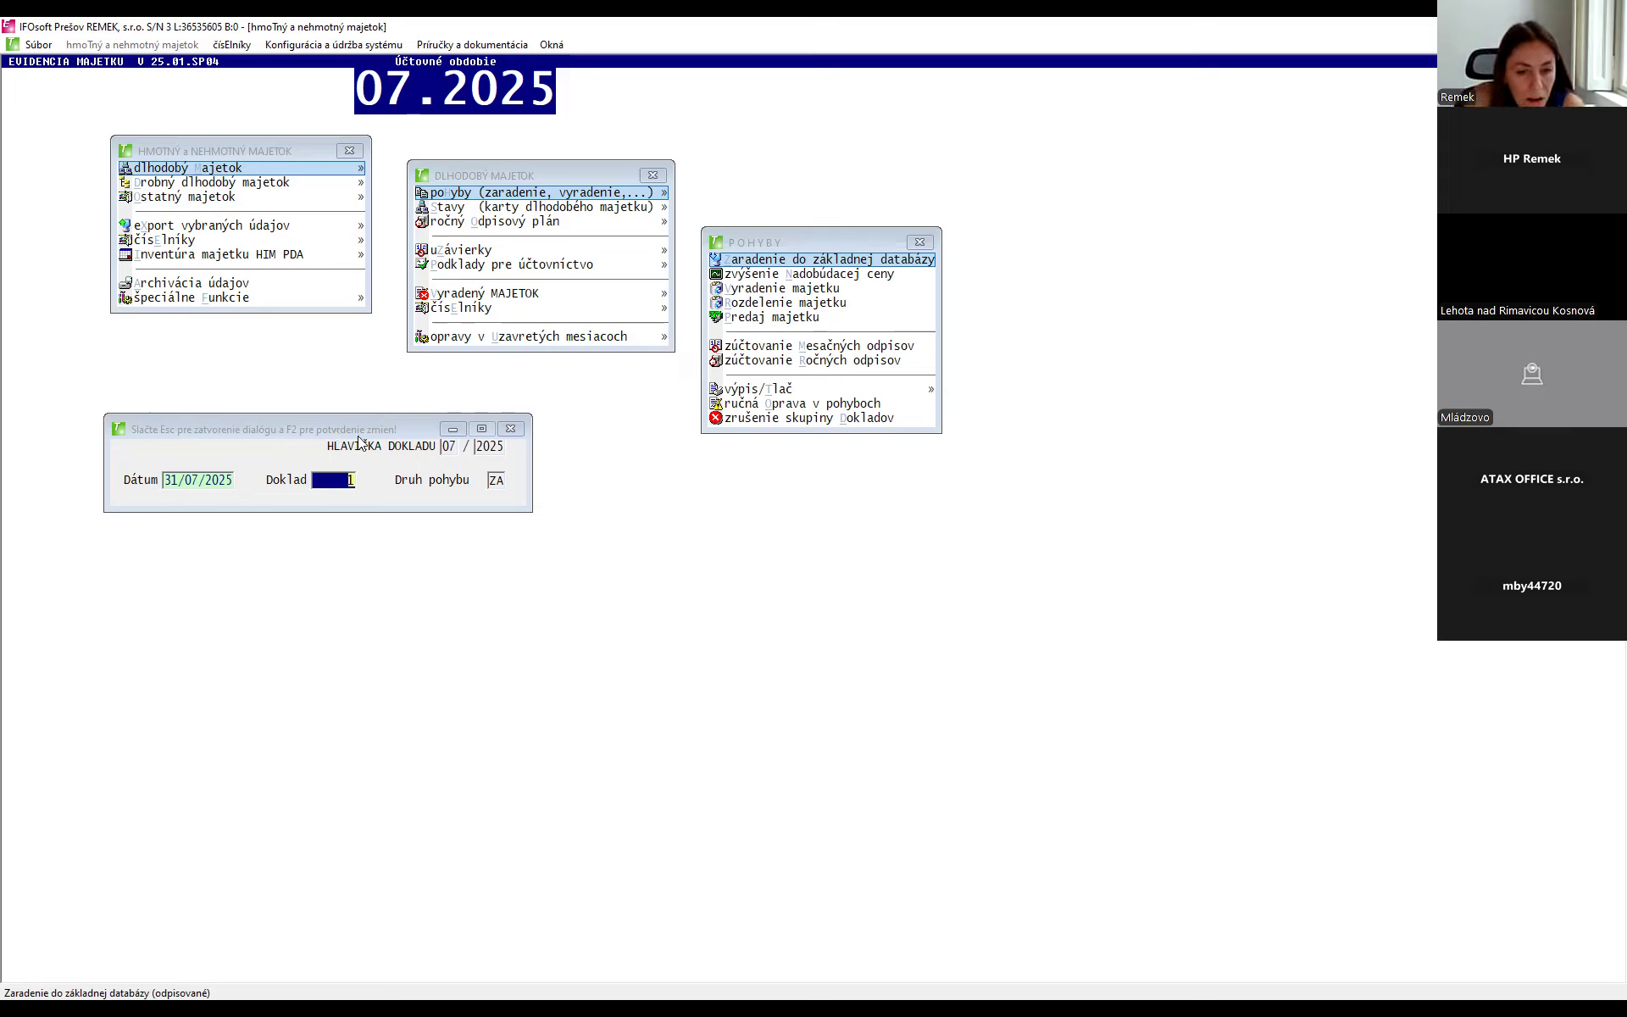
pyautogui.press('Return')
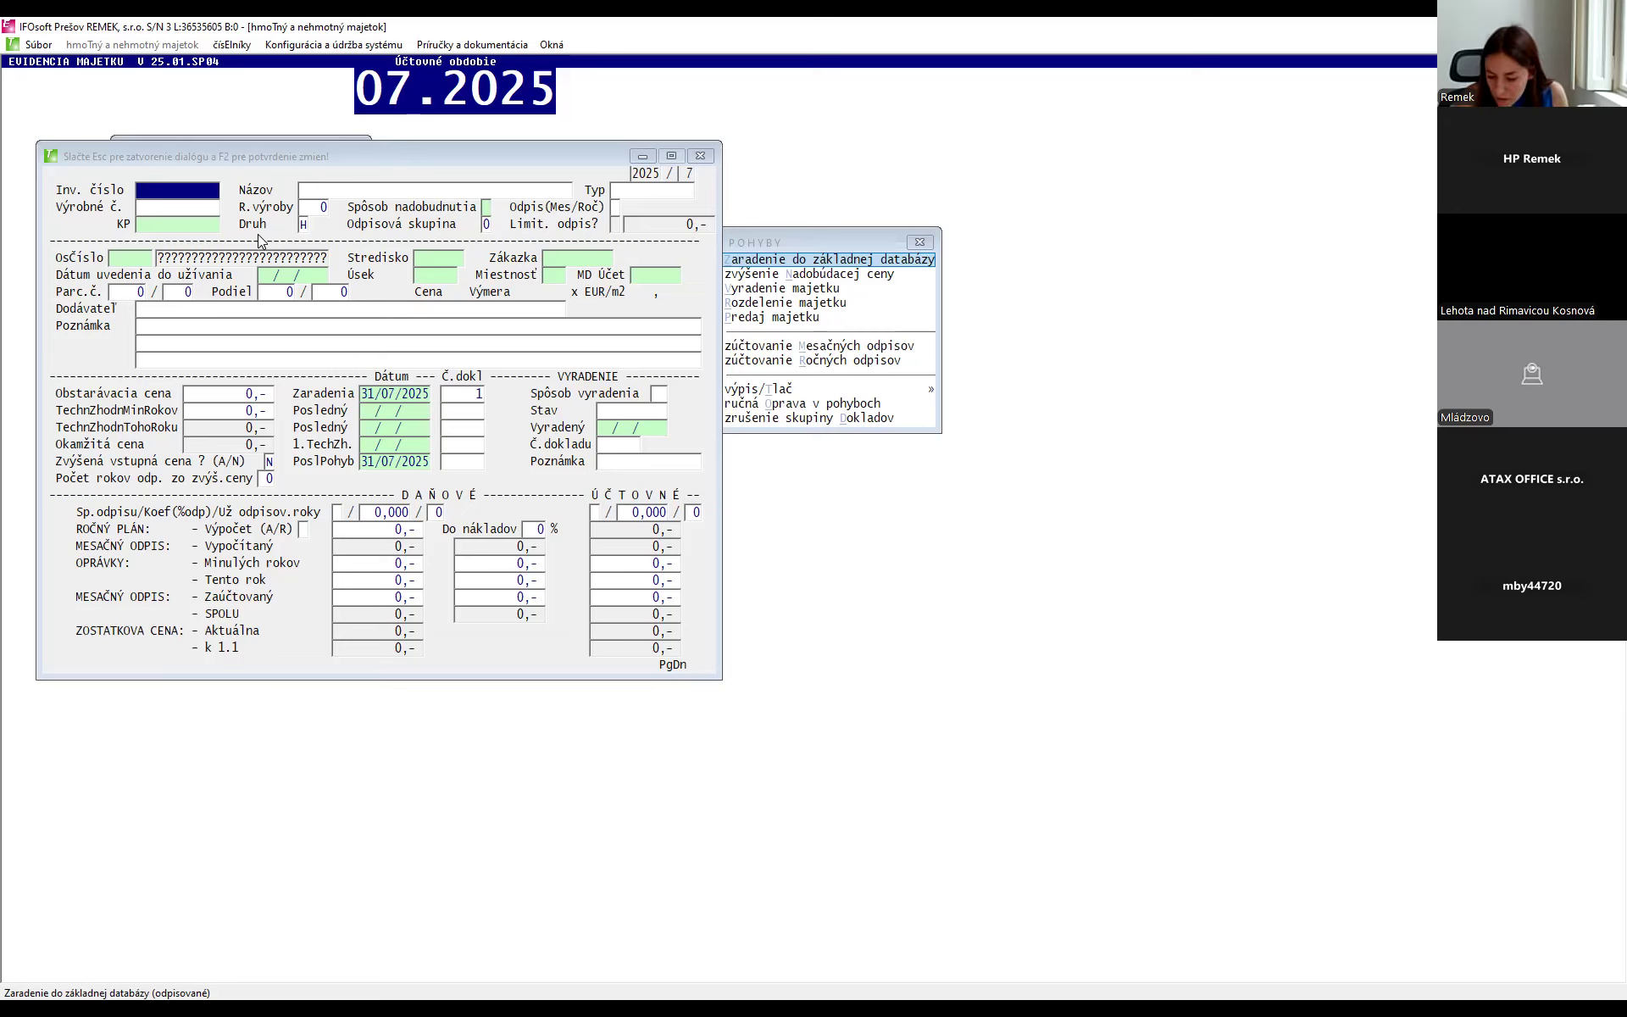
# - Enter inventory number 056 and the name Malotraktor on the new asset card, leaving type, serial number and production year unfilled
pyautogui.write('056')
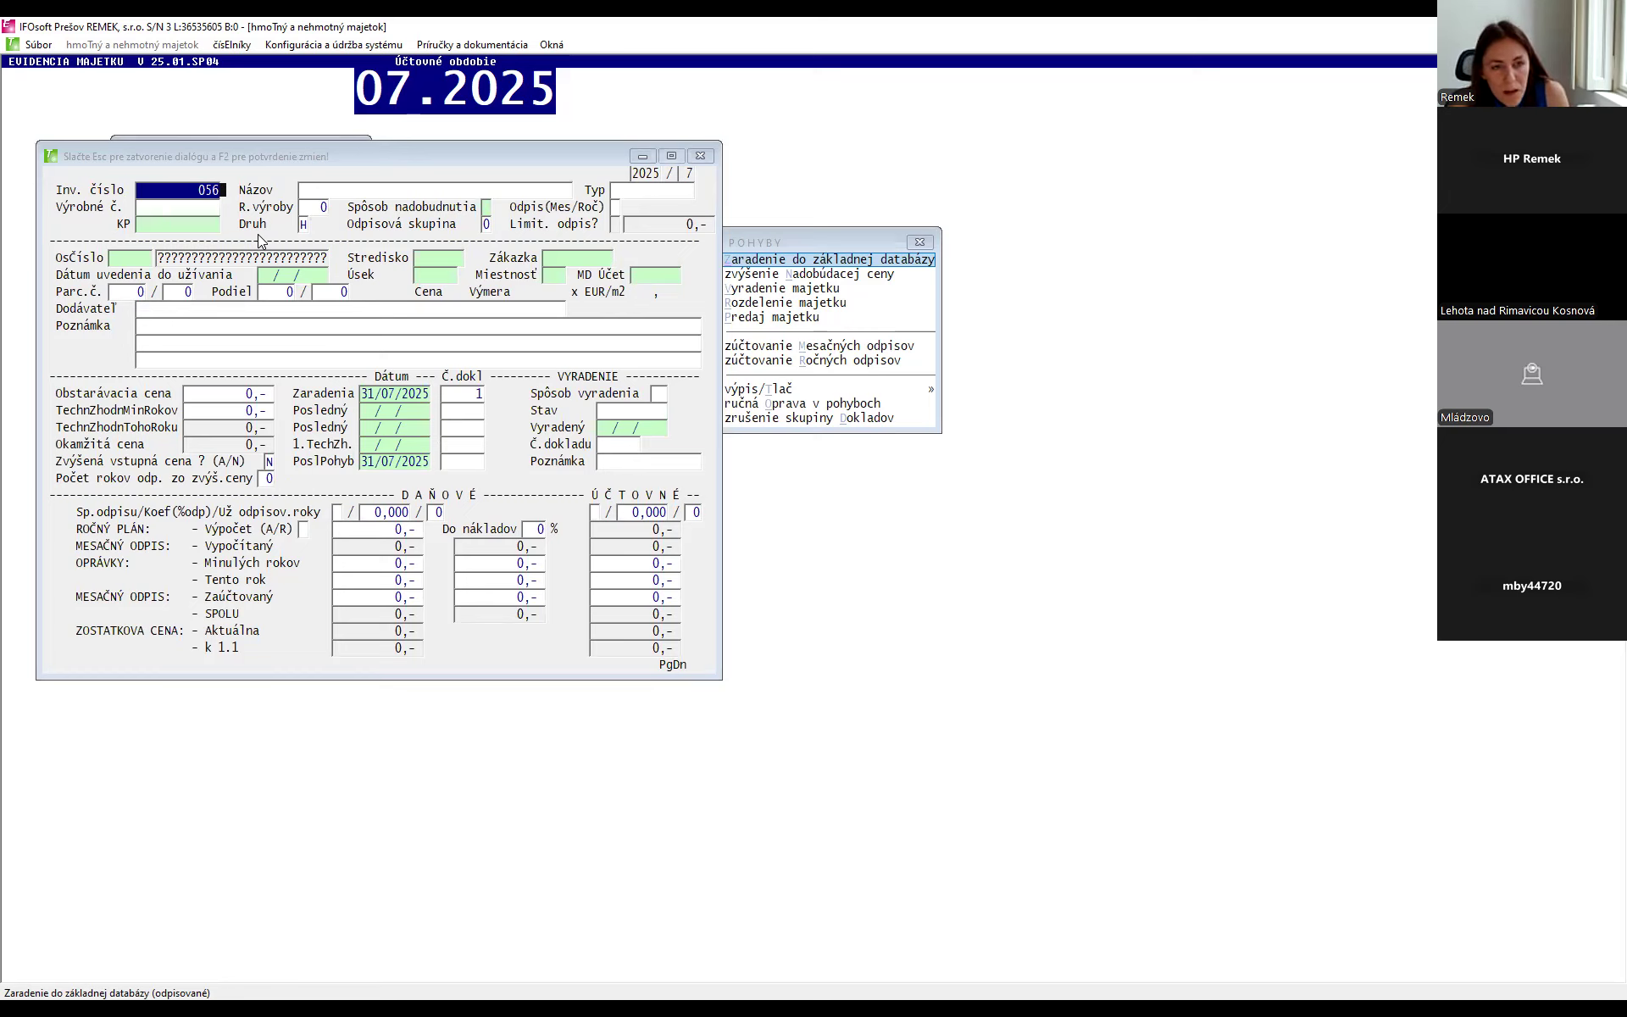
pyautogui.press('Return')
pyautogui.write('Malotraktor')
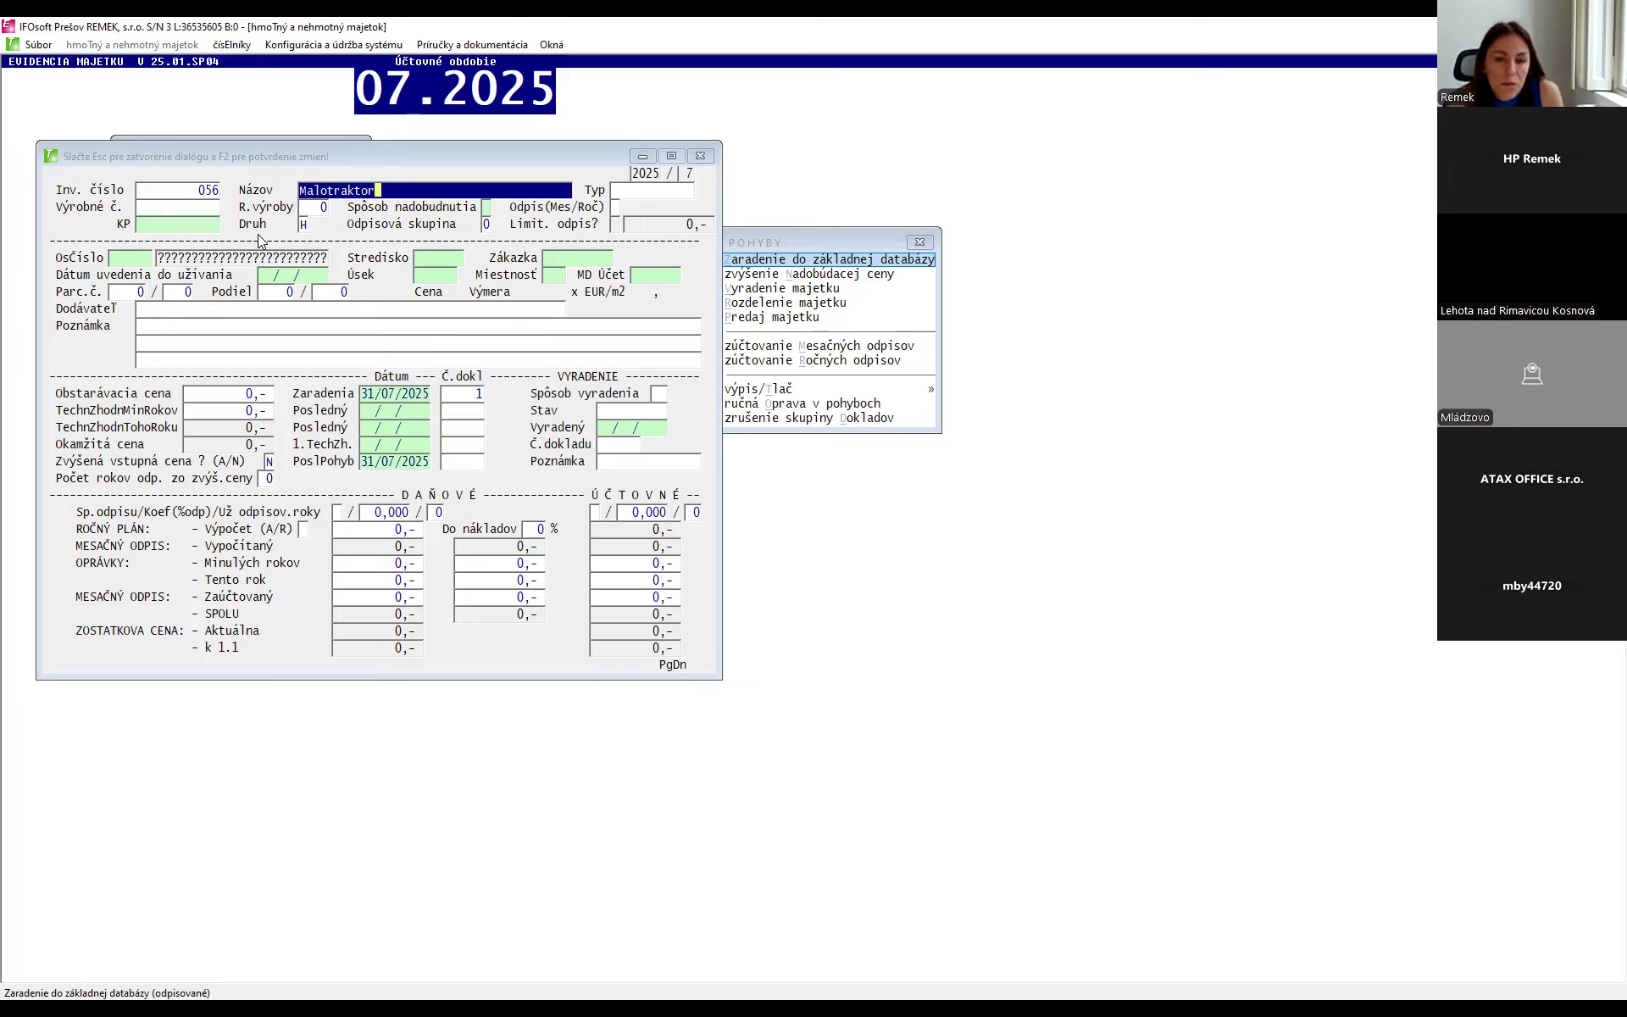
pyautogui.press('Return')
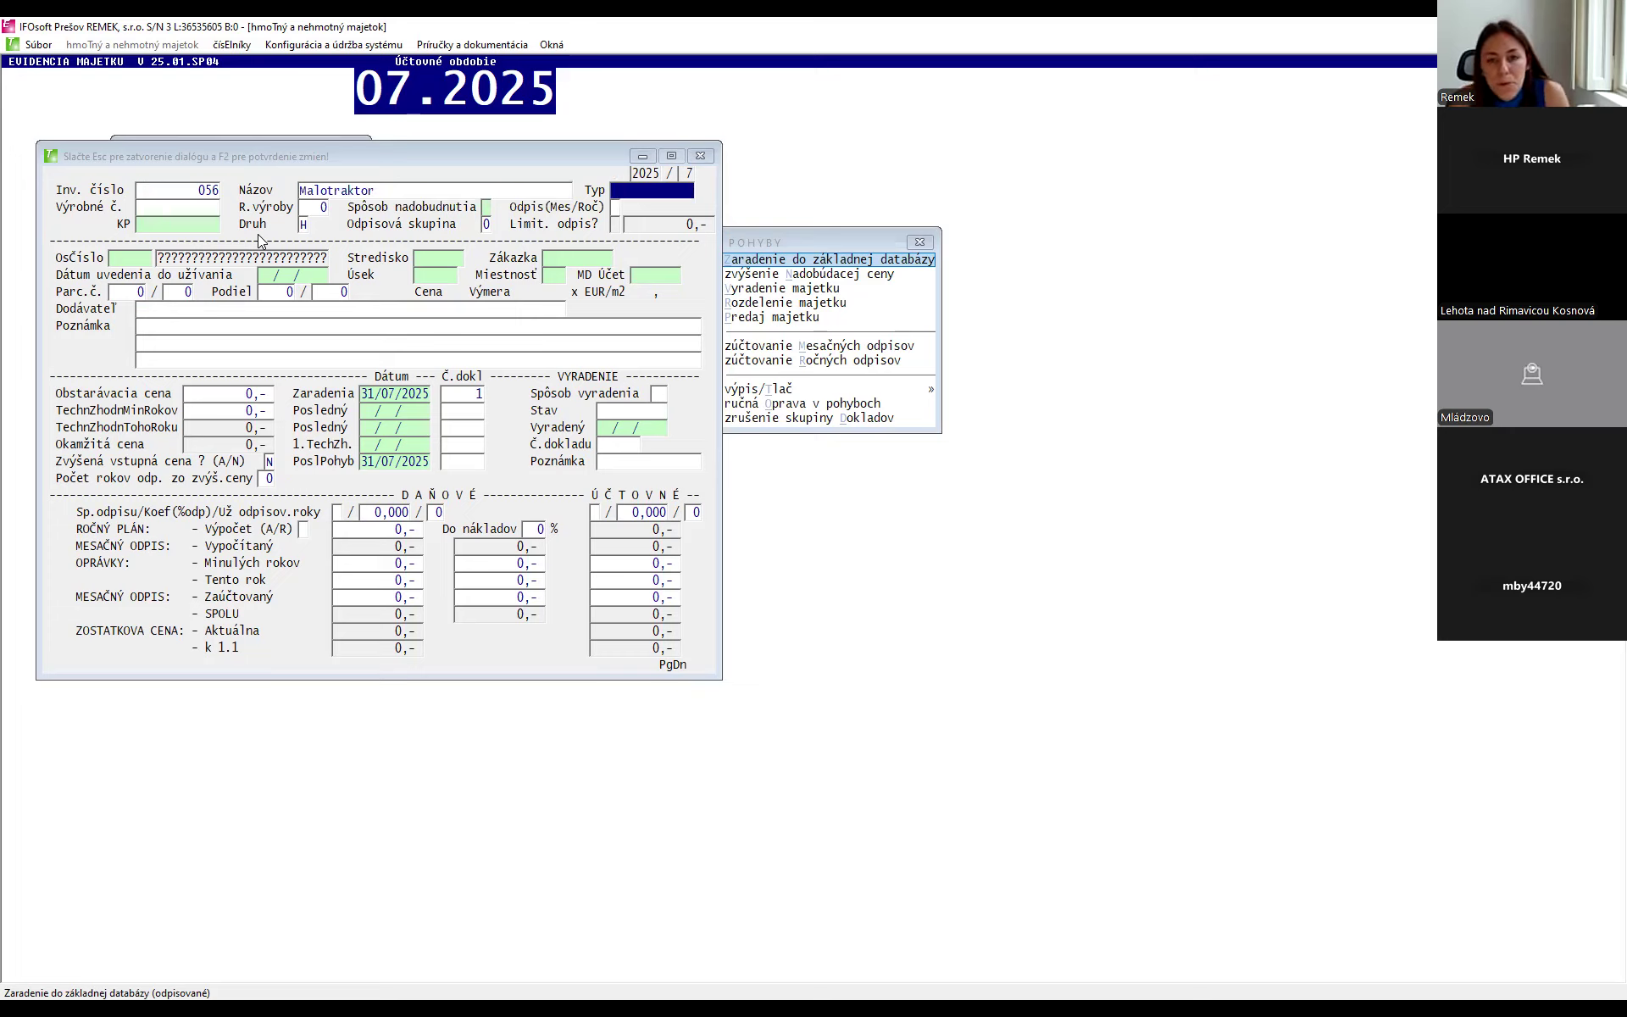
pyautogui.press('Return')
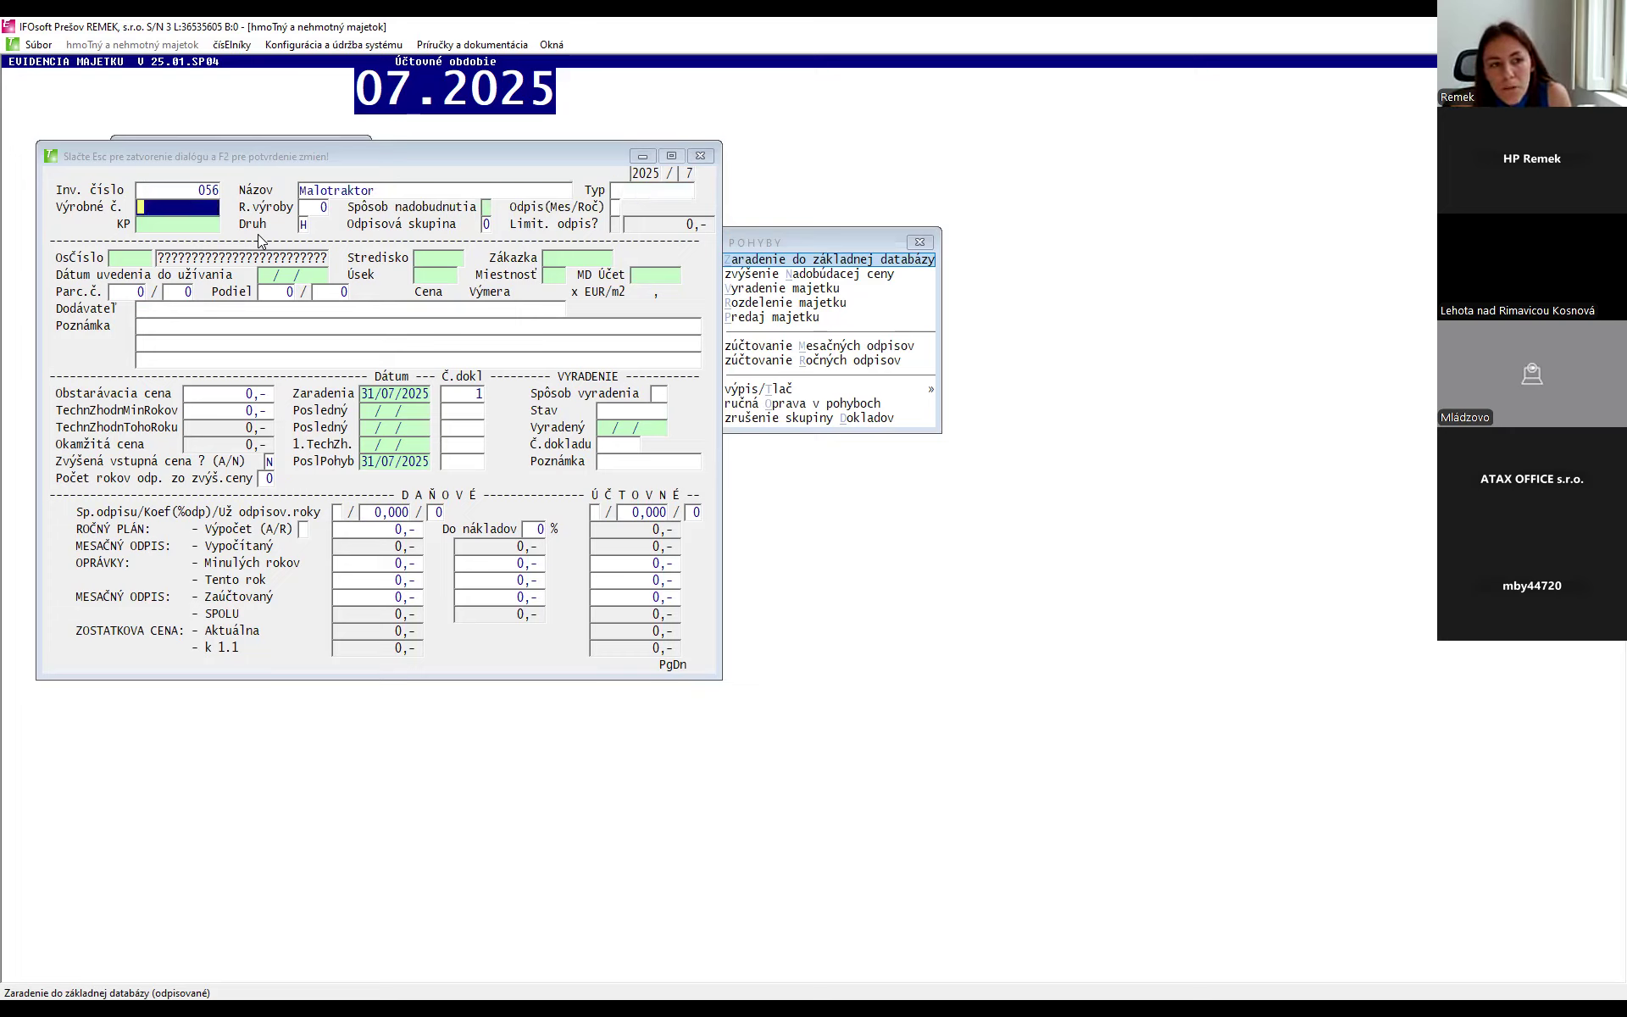
pyautogui.press('Return')
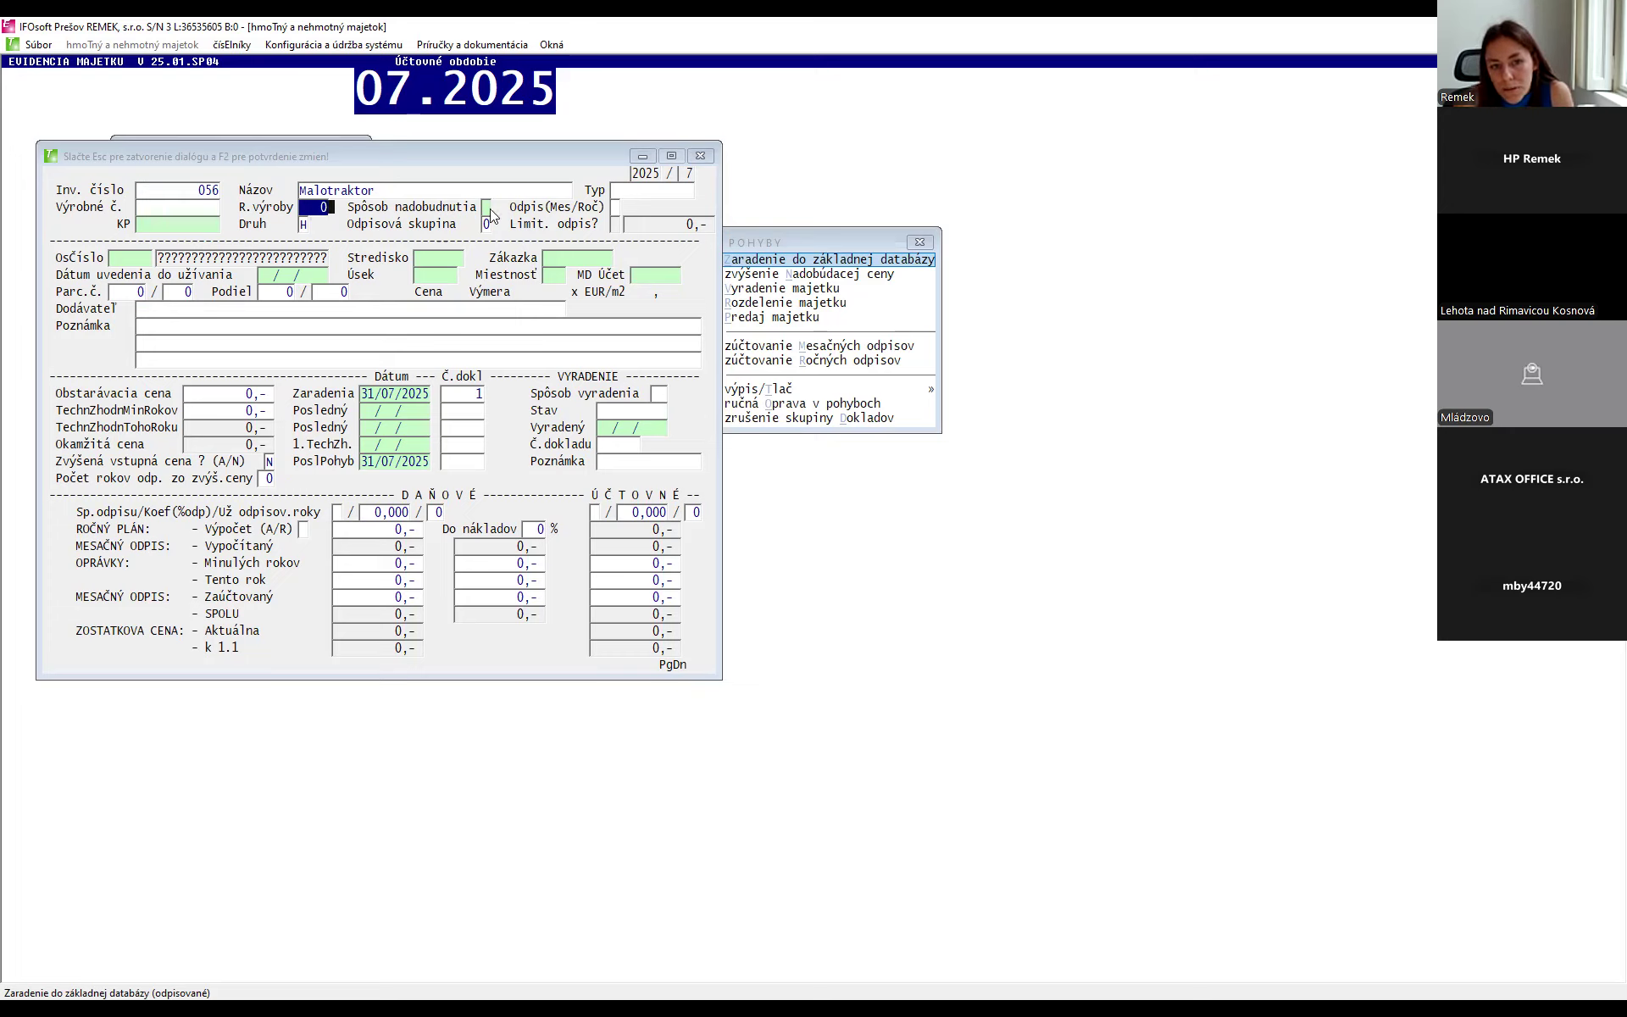
pyautogui.press('Return')
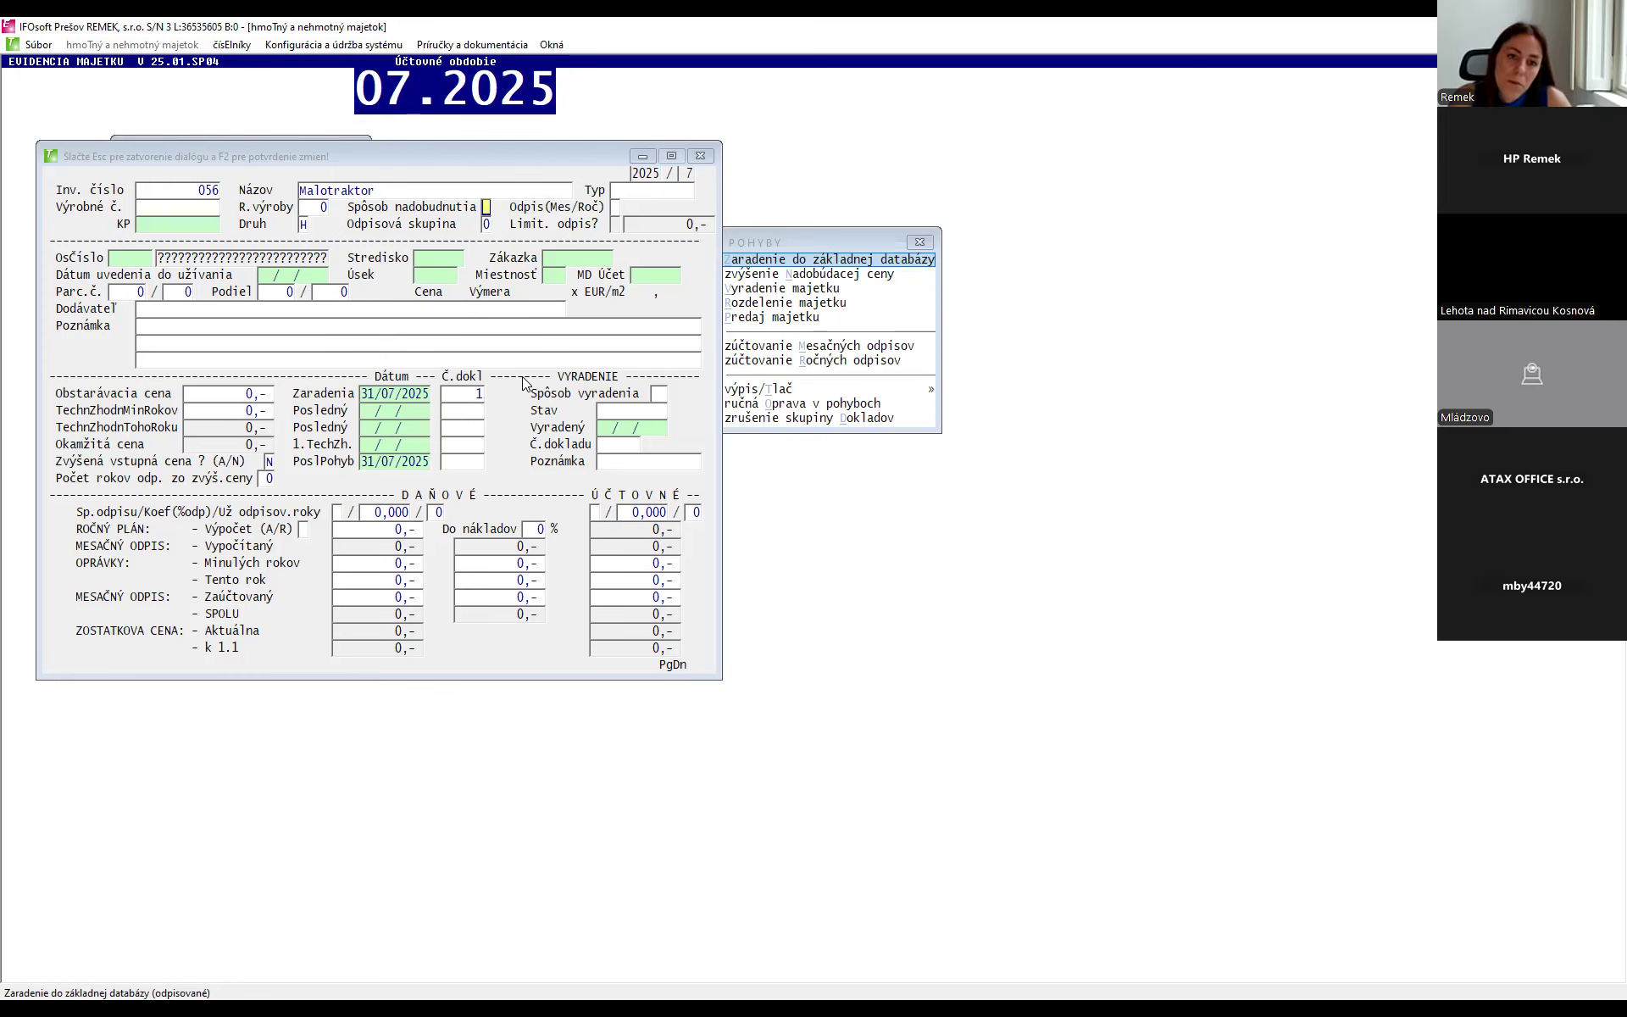
# - Set the acquisition method (Spôsob nadobudnutia) to N and the depreciation (Odpis Mes/Roč) to M for the Malotraktor
pyautogui.press('Return')
pyautogui.doubleClick(508, 328)
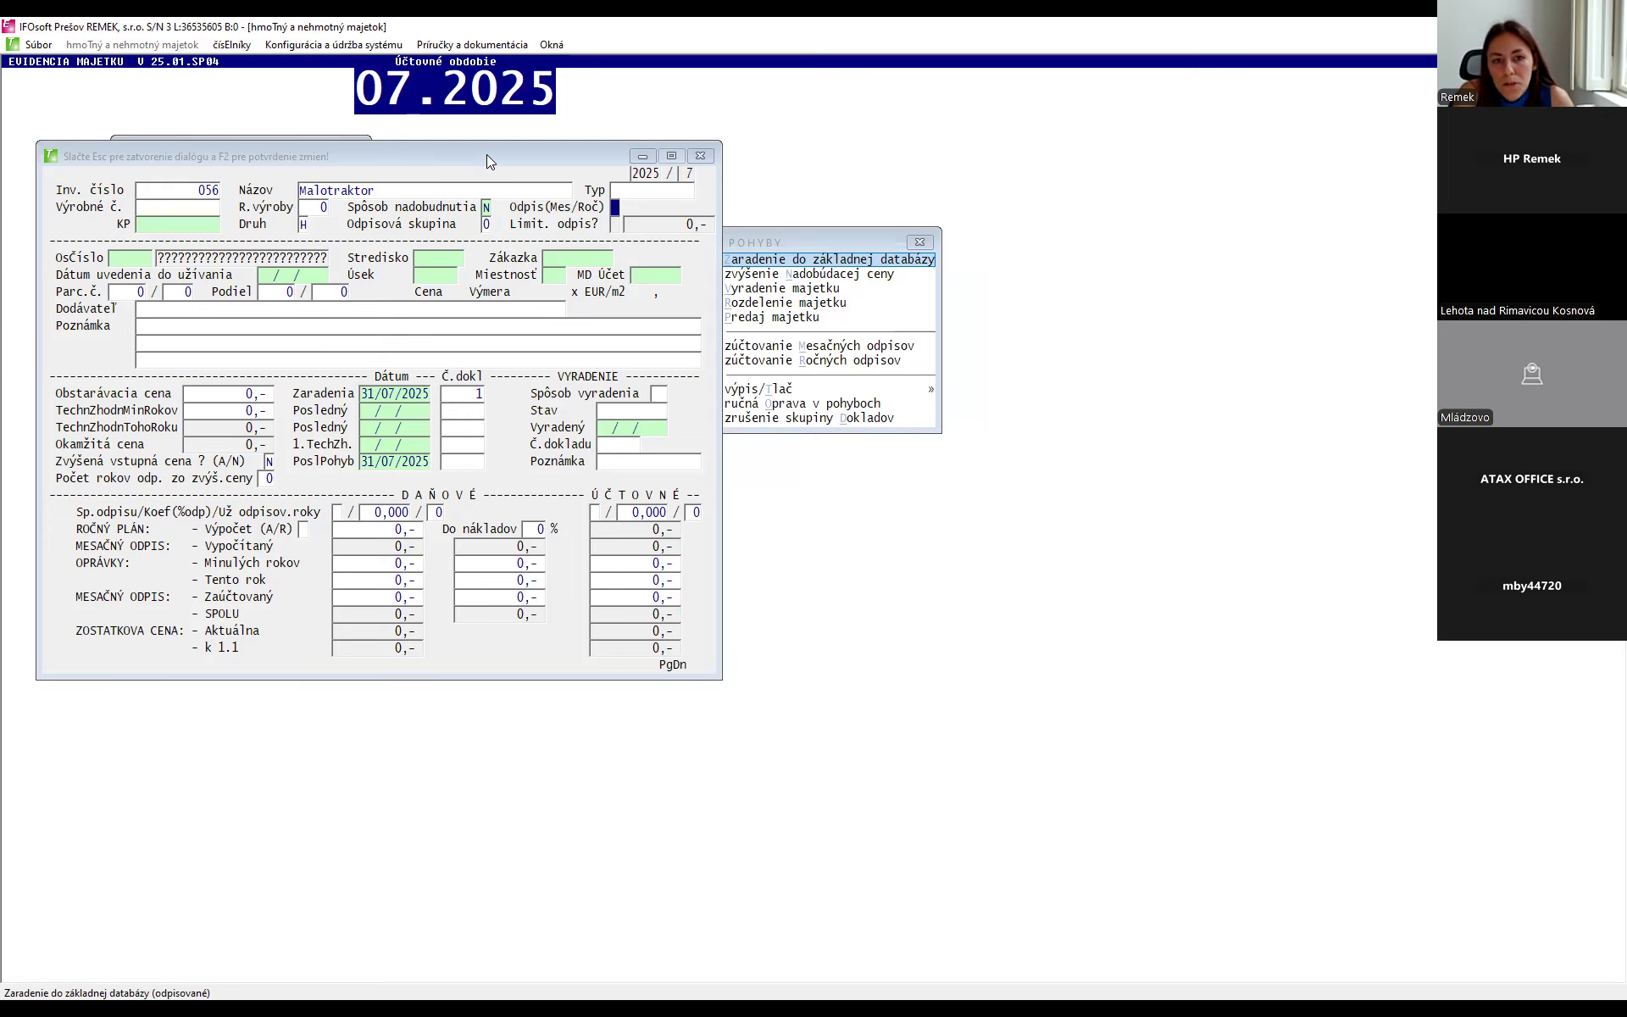
pyautogui.moveTo(486, 154); pyautogui.dragTo(583, 219)
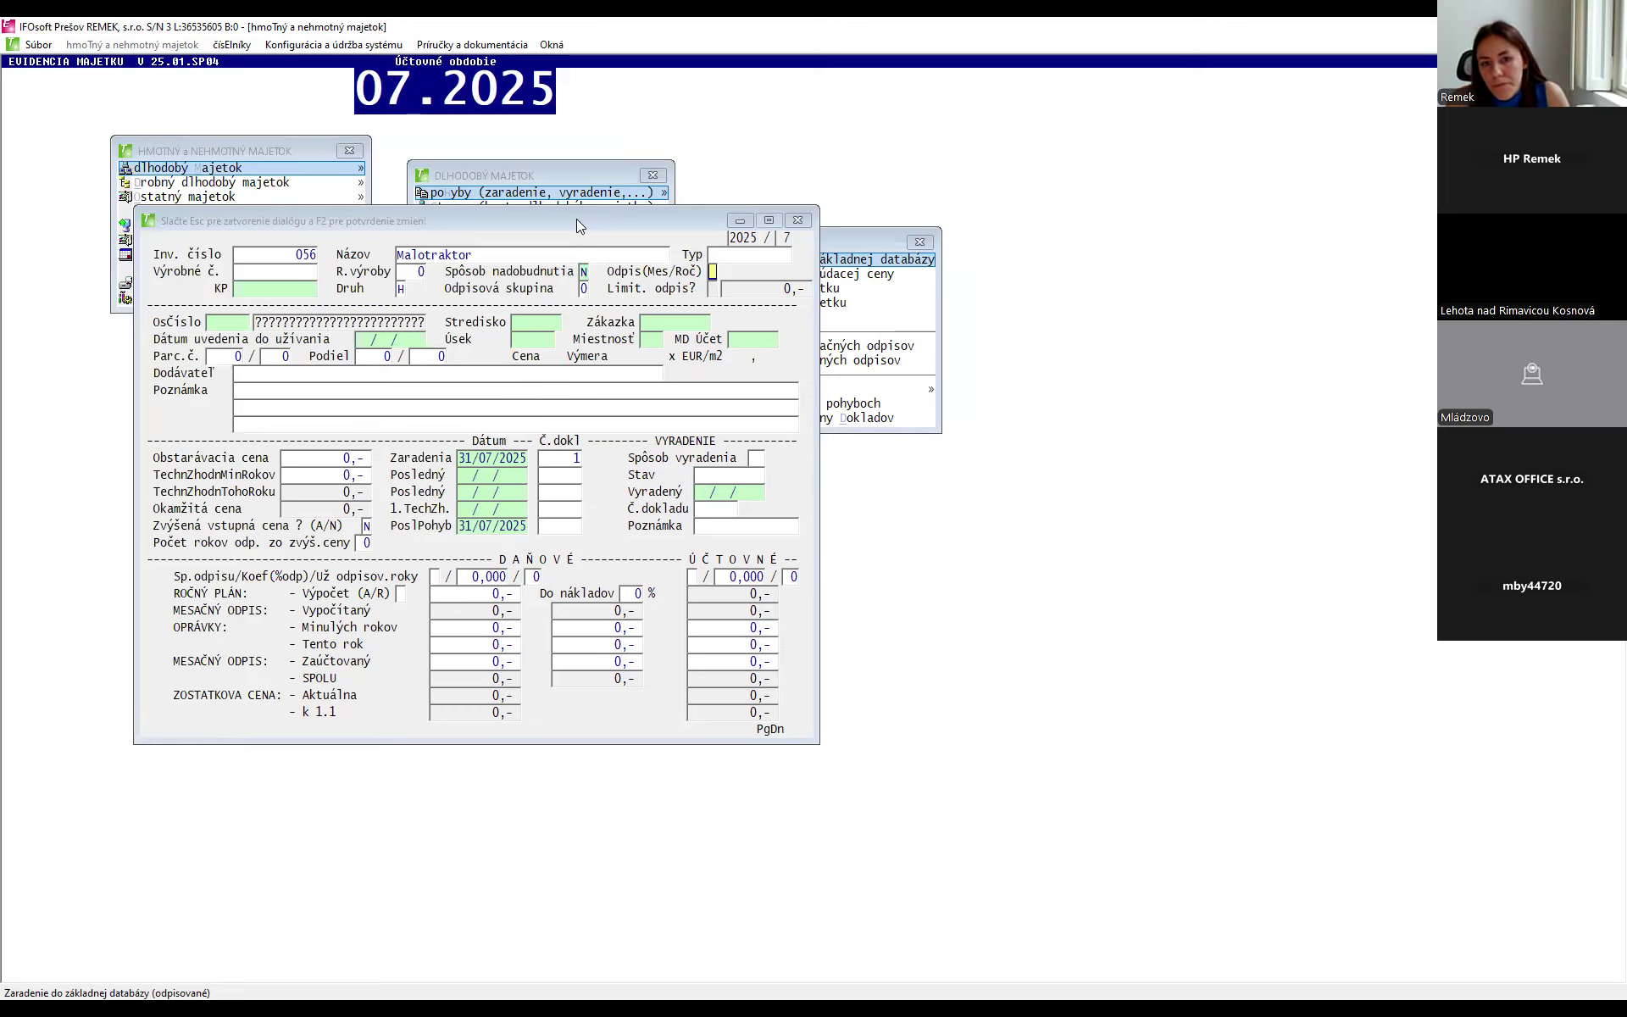
pyautogui.write('M')
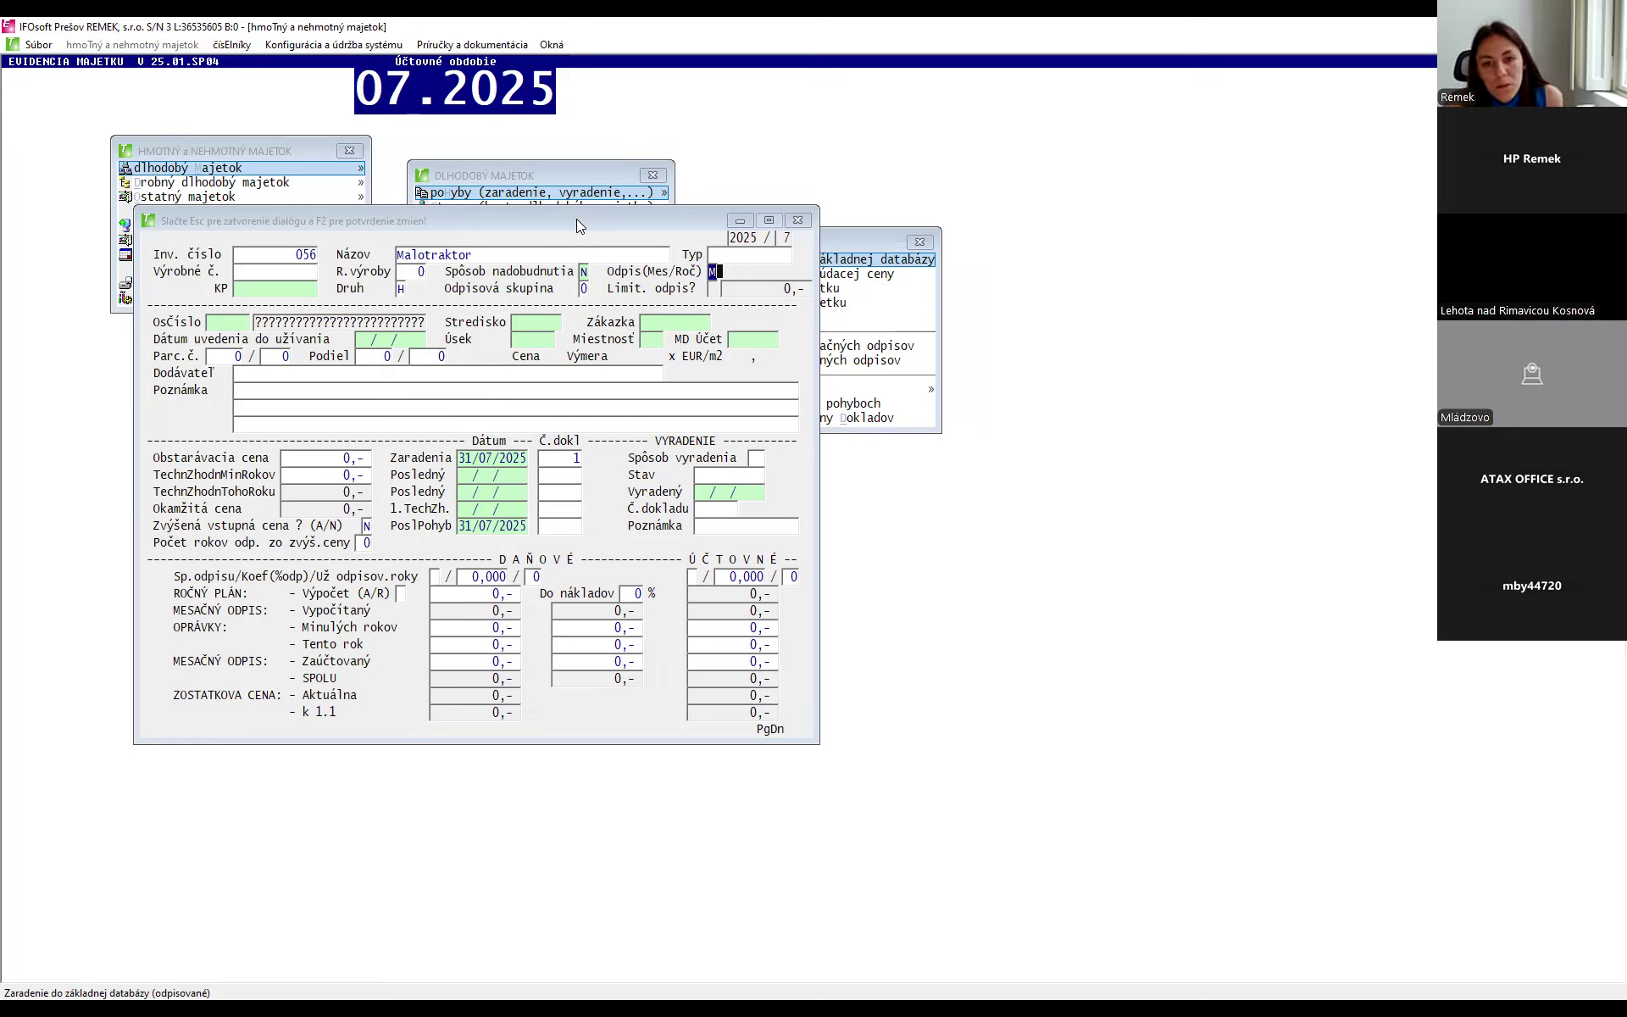
pyautogui.press('Return')
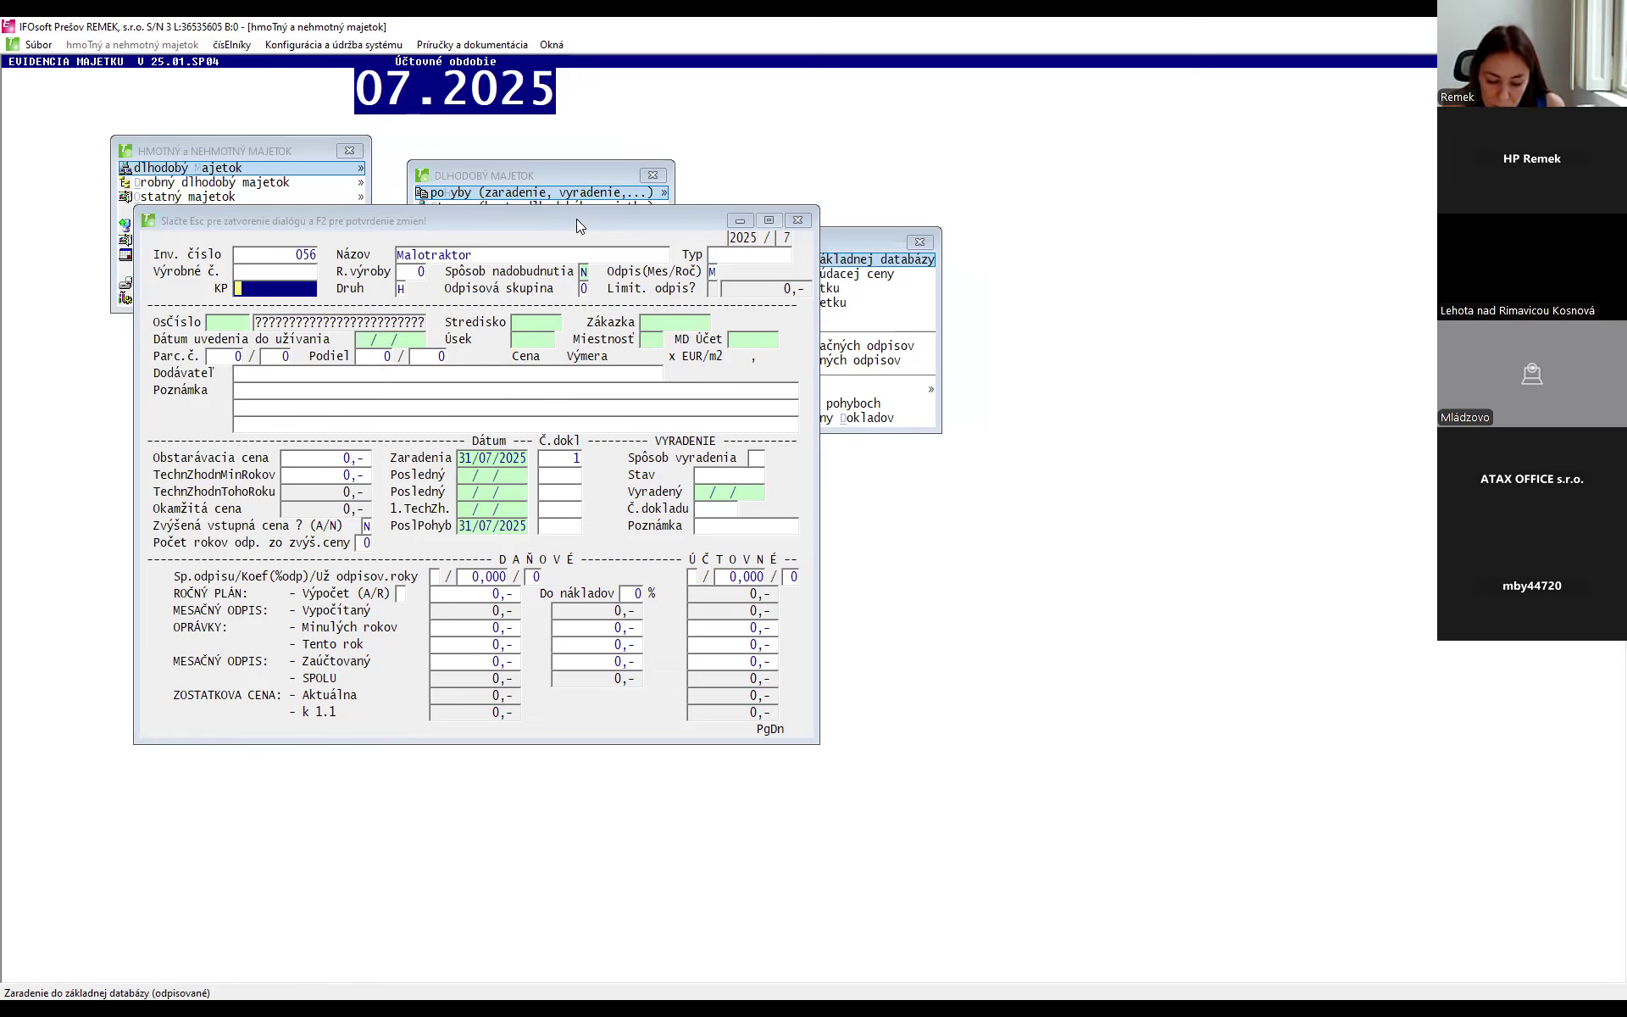
# - Assign the KP code 29.10.4, Motorové vozidlá na prepravu nákladu, to the Malotraktor from the code list
pyautogui.press('Return')
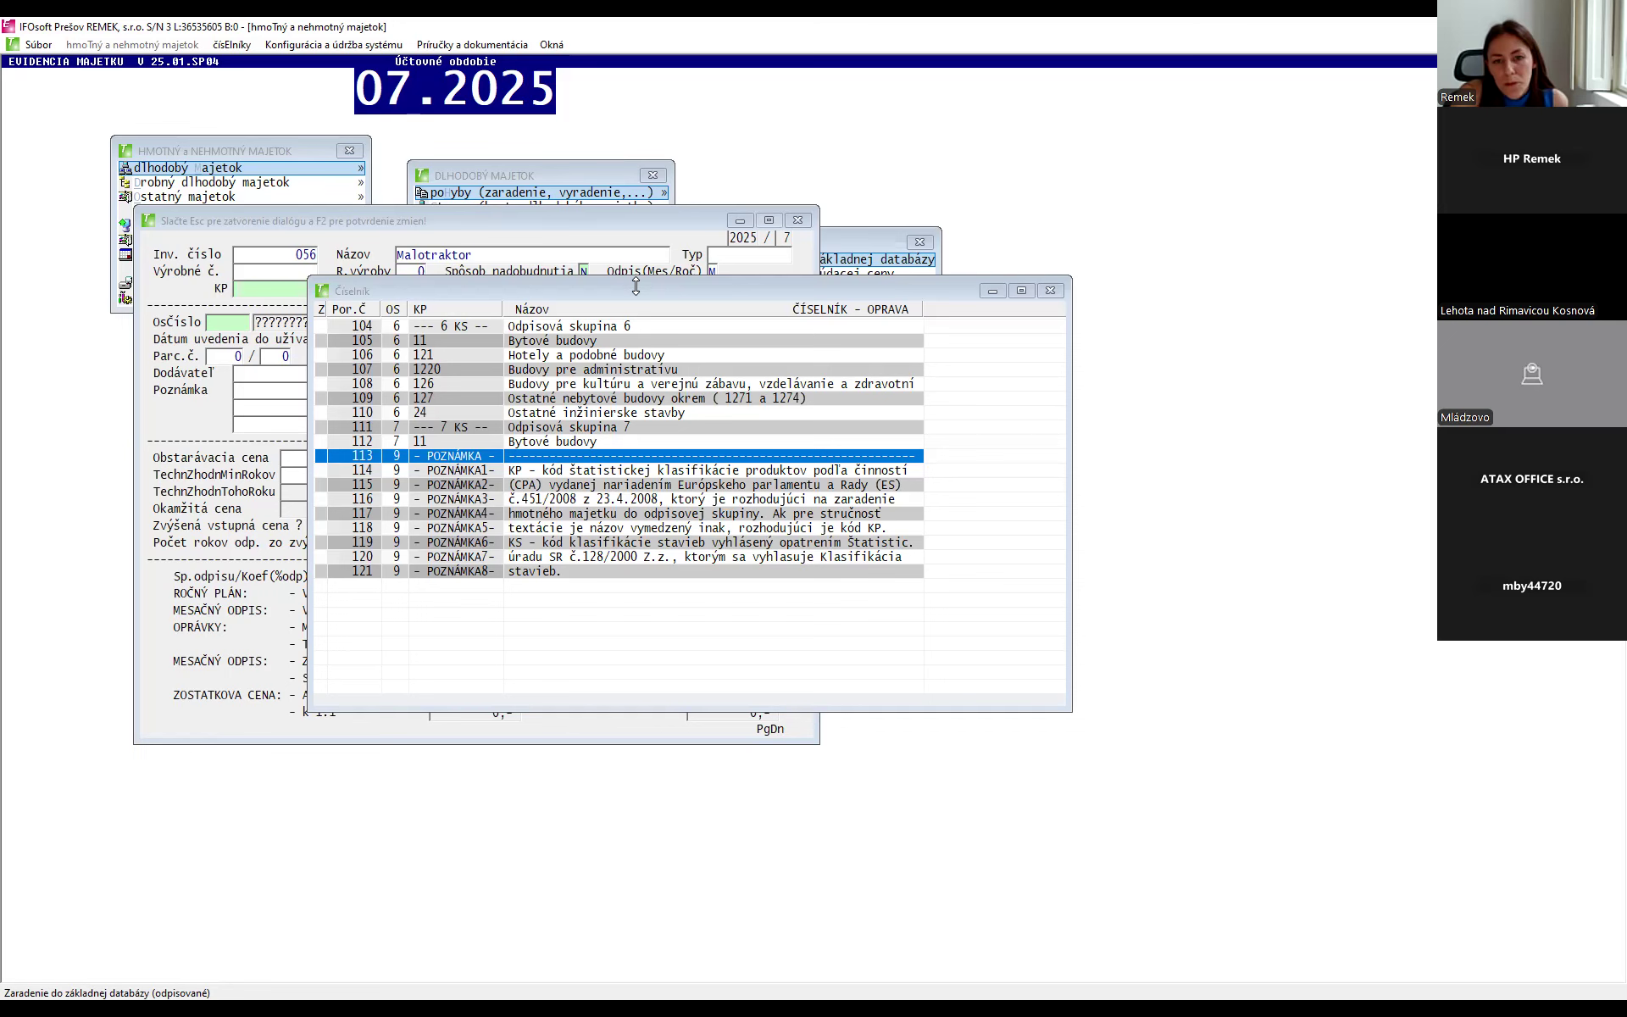
pyautogui.moveTo(491, 284); pyautogui.dragTo(425, 403)
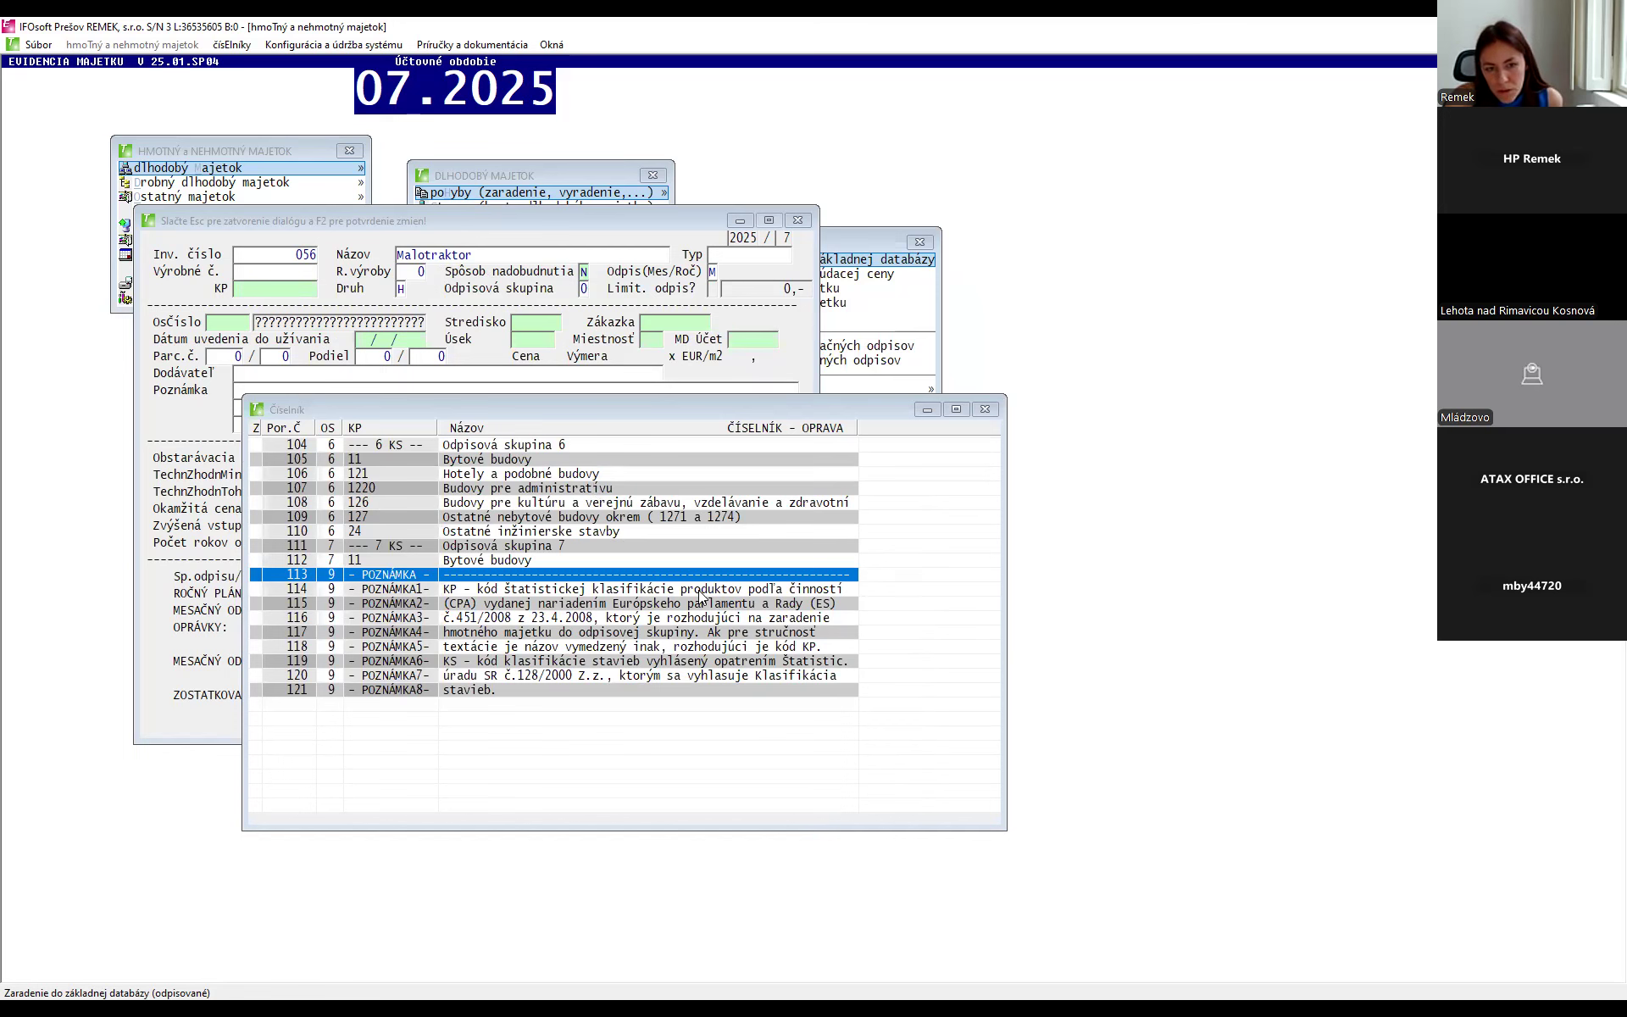
pyautogui.press('Home')
pyautogui.click(518, 478)
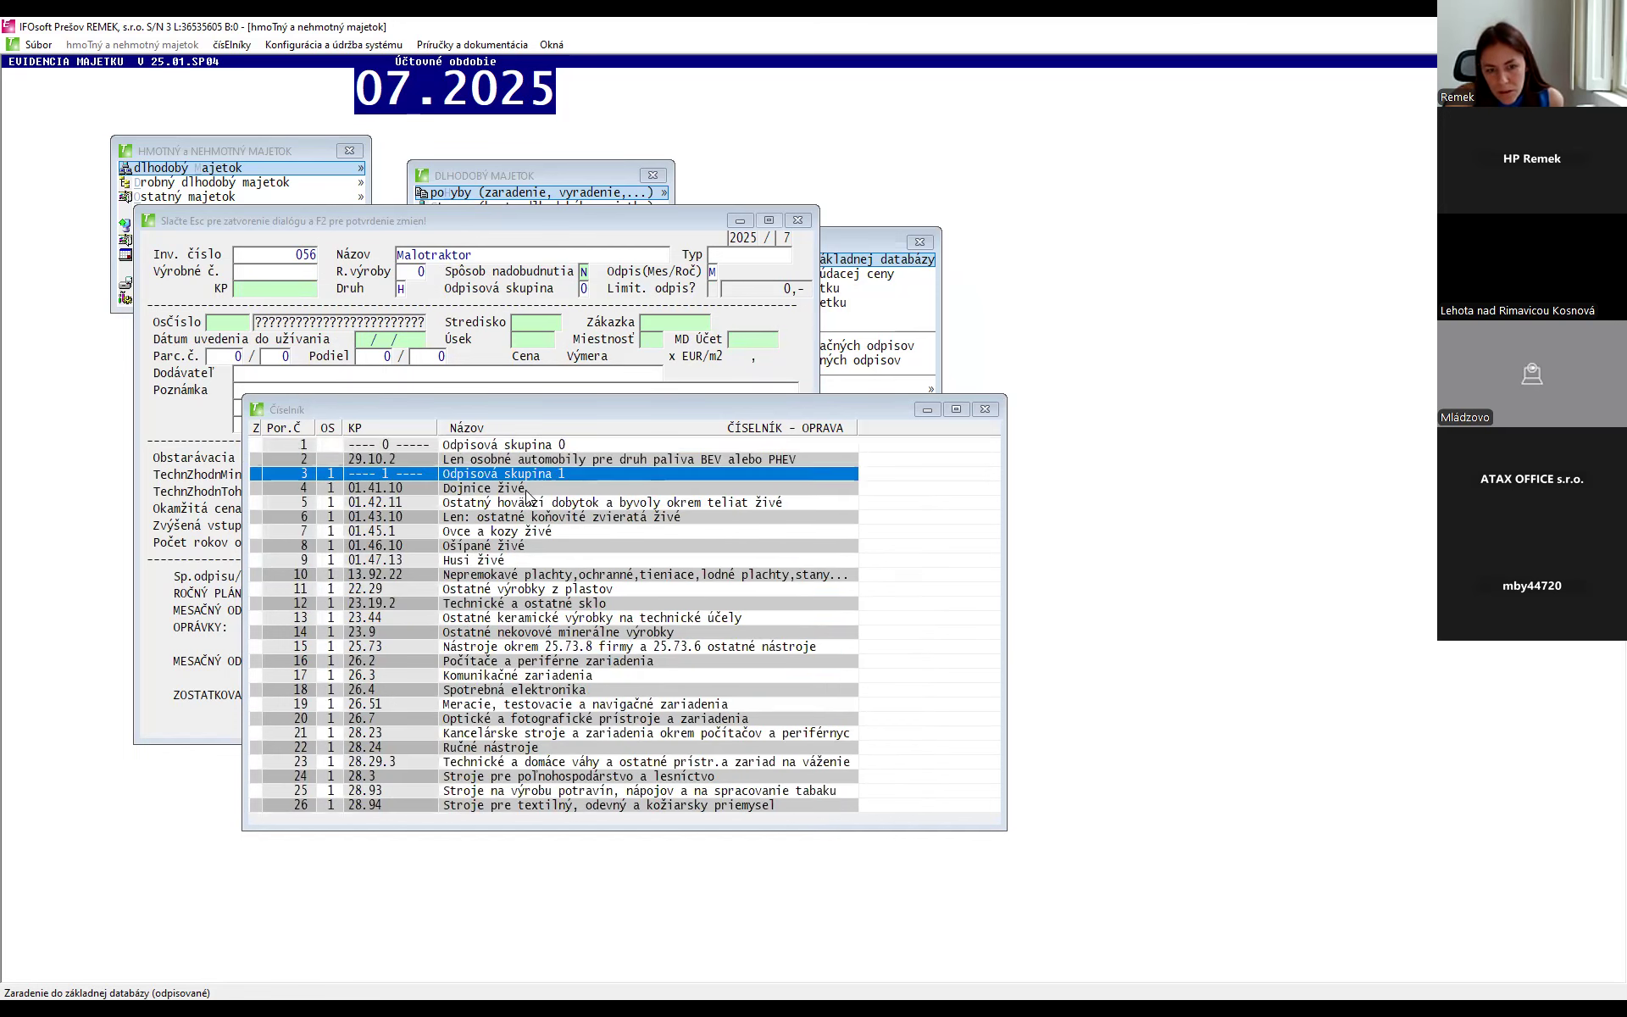
pyautogui.click(526, 489)
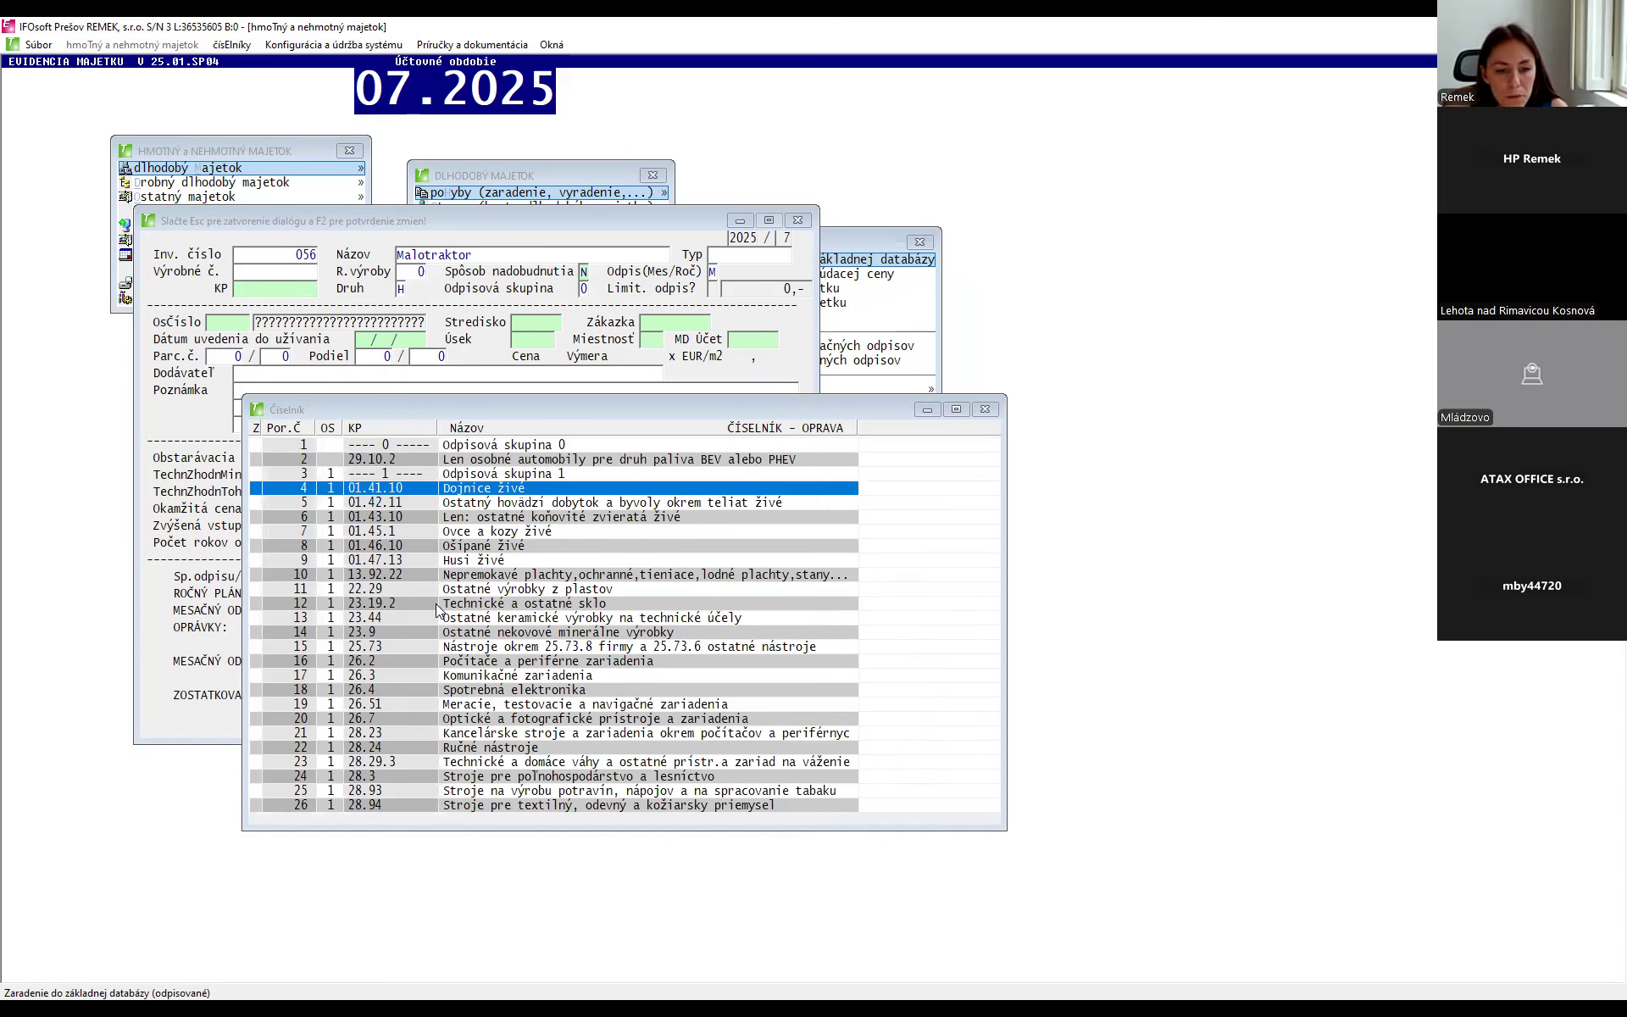
pyautogui.press('pagedown')
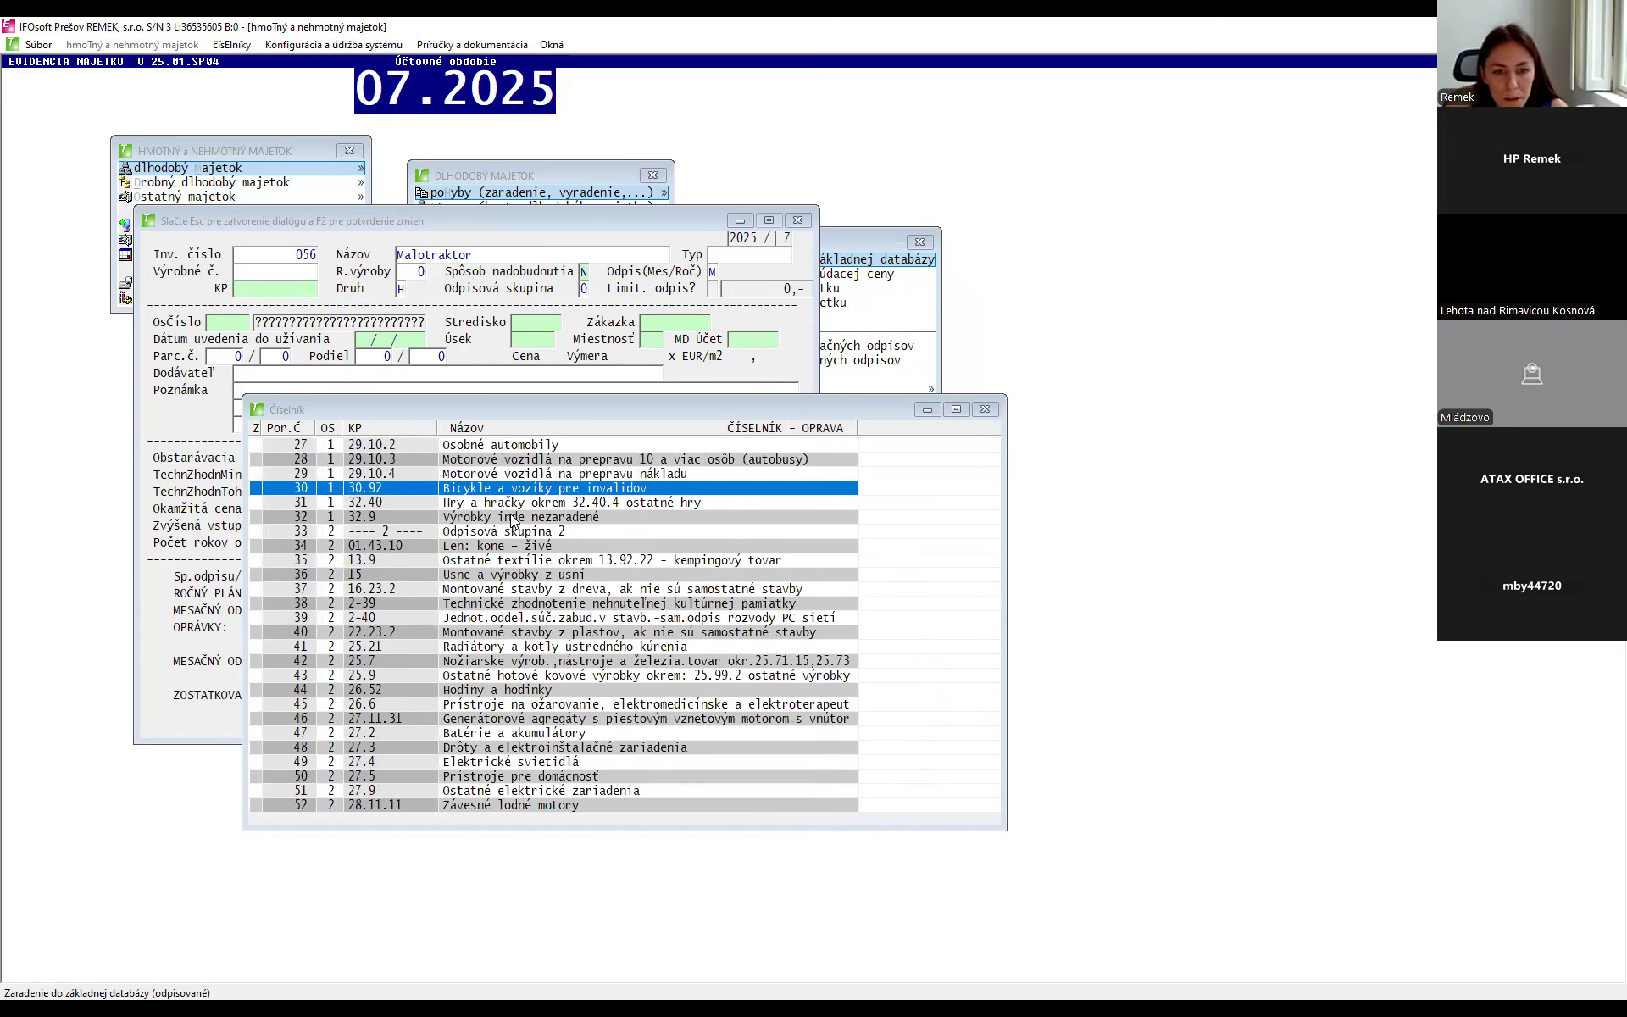
pyautogui.click(537, 473)
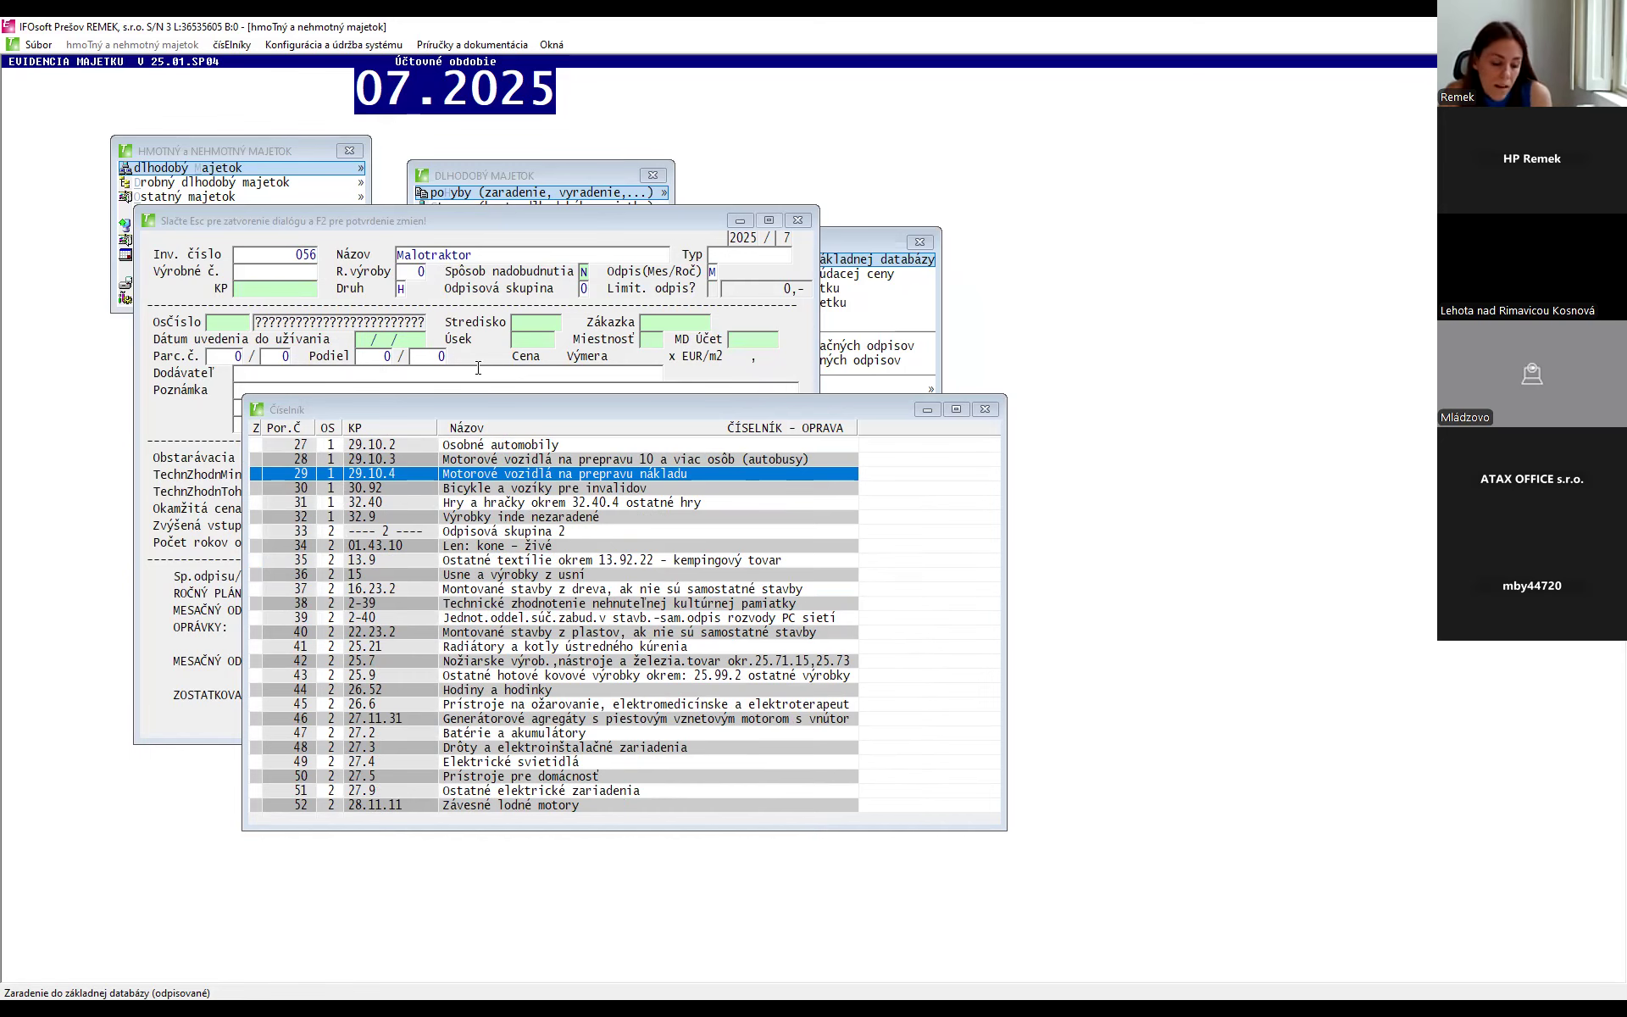
pyautogui.press('Return')
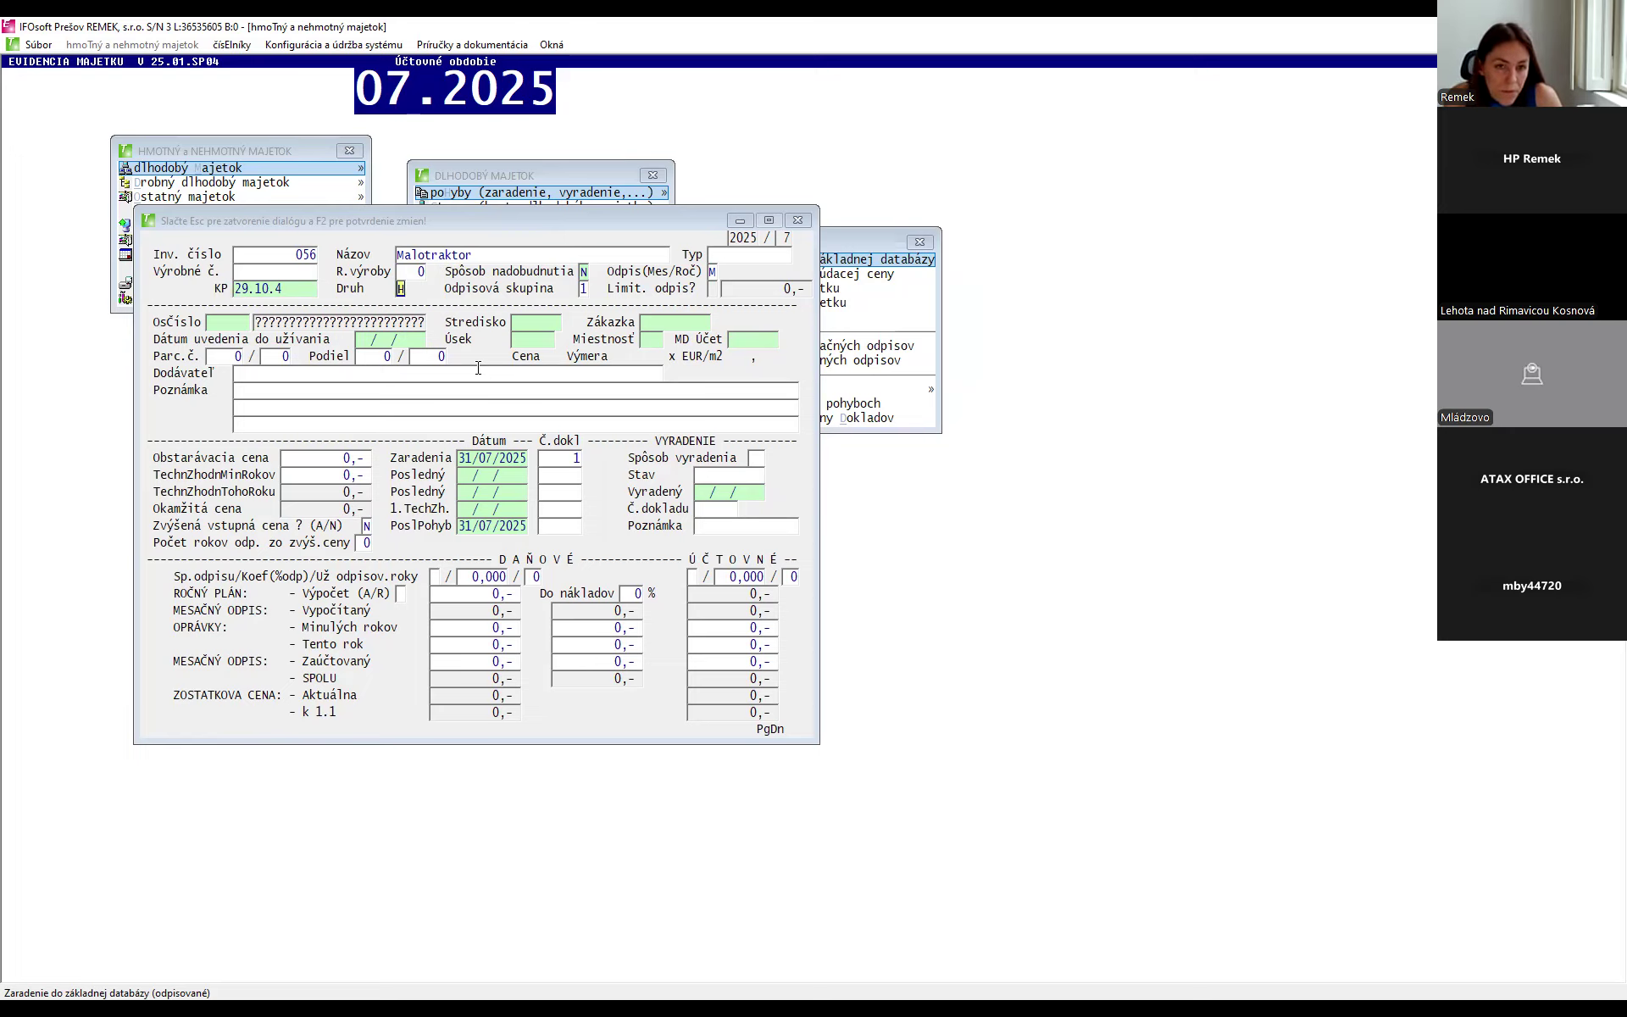
# - Review the KP and Odpisová skupina fields on the Malotraktor card and read the help for the Druh field
pyautogui.click(590, 297)
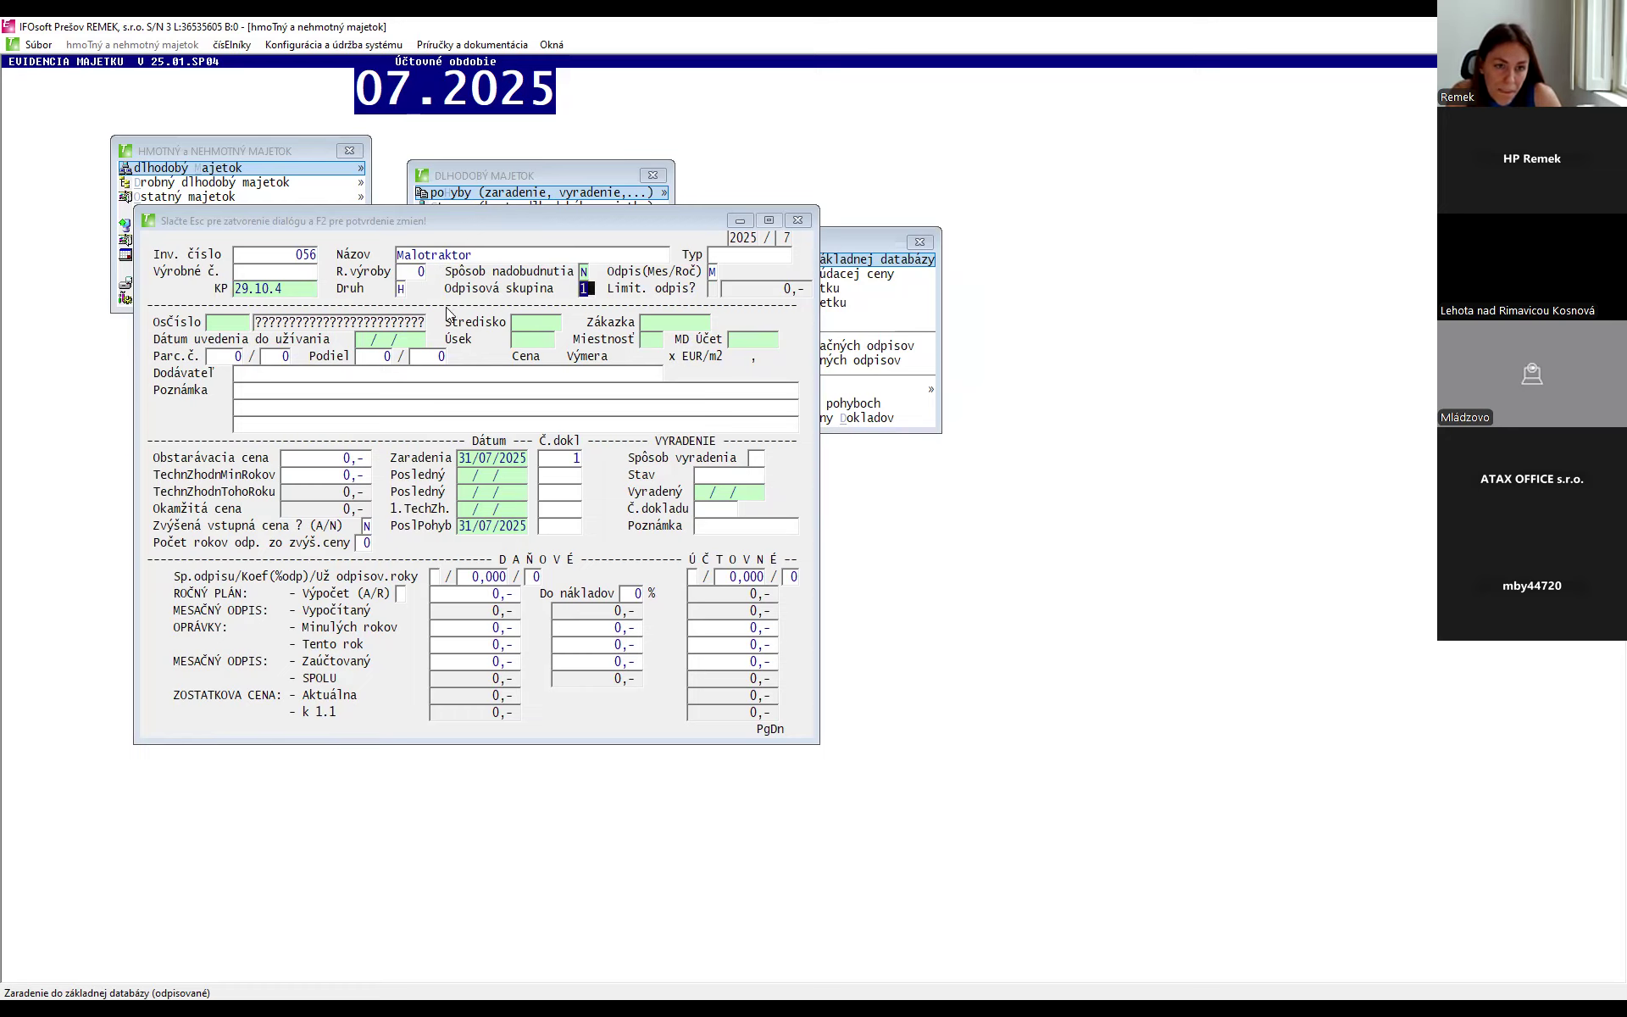
pyautogui.click(248, 288)
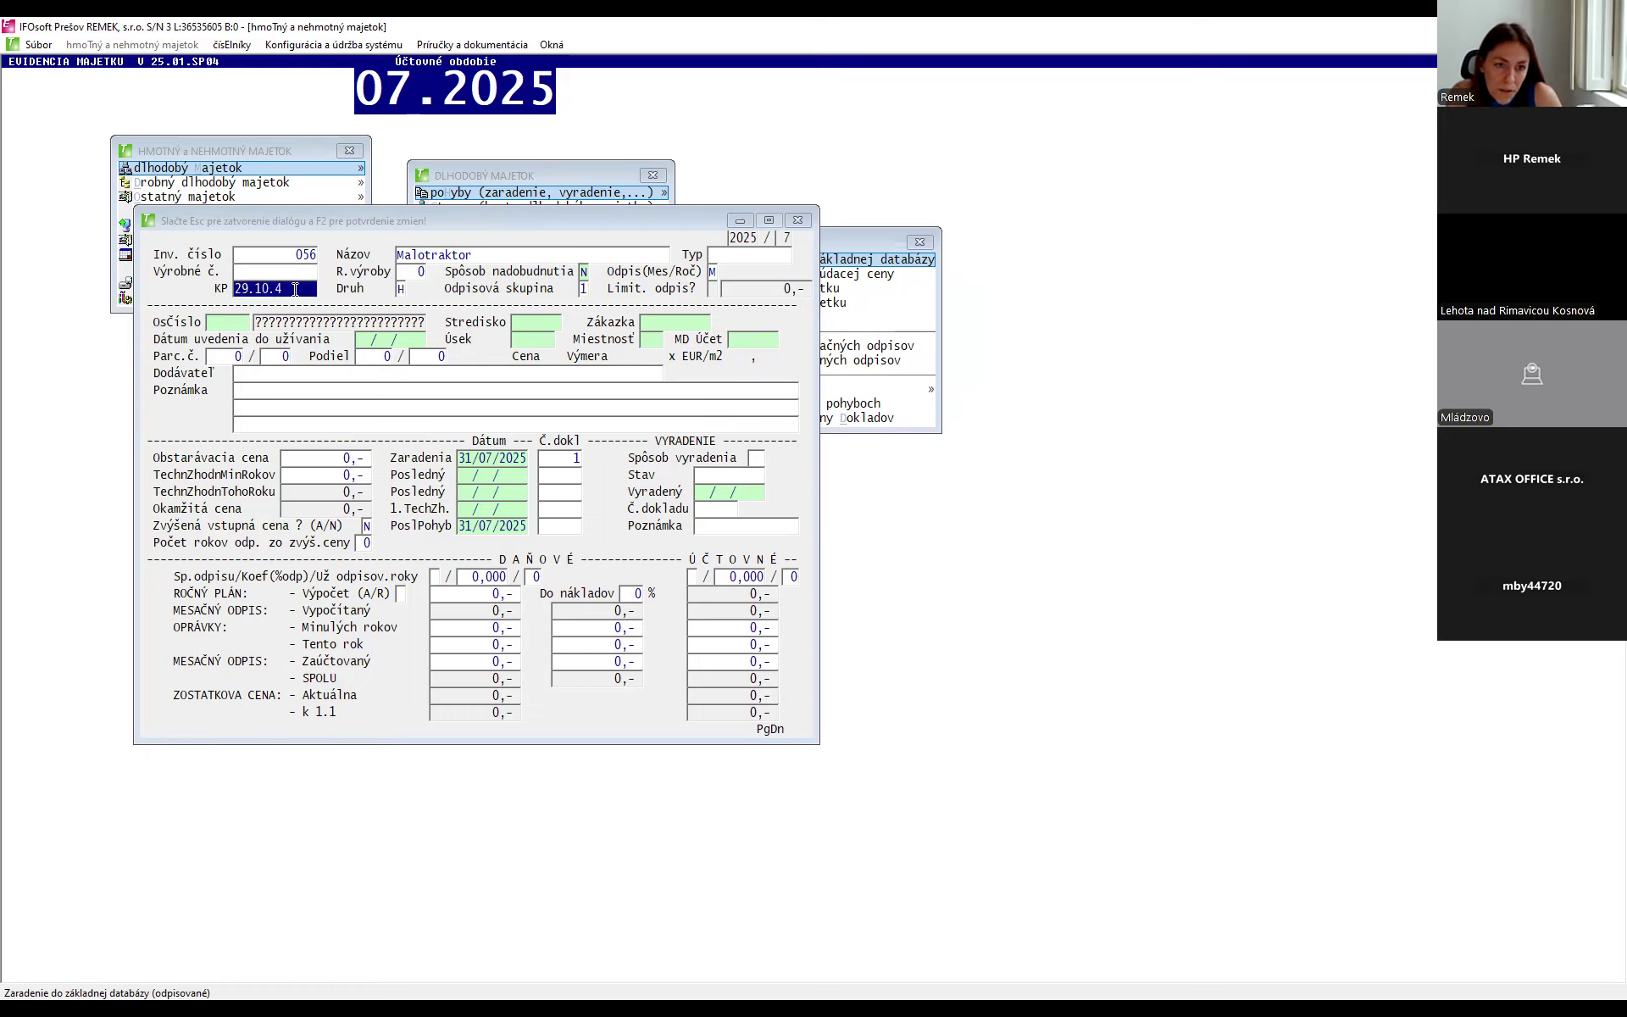
pyautogui.click(584, 288)
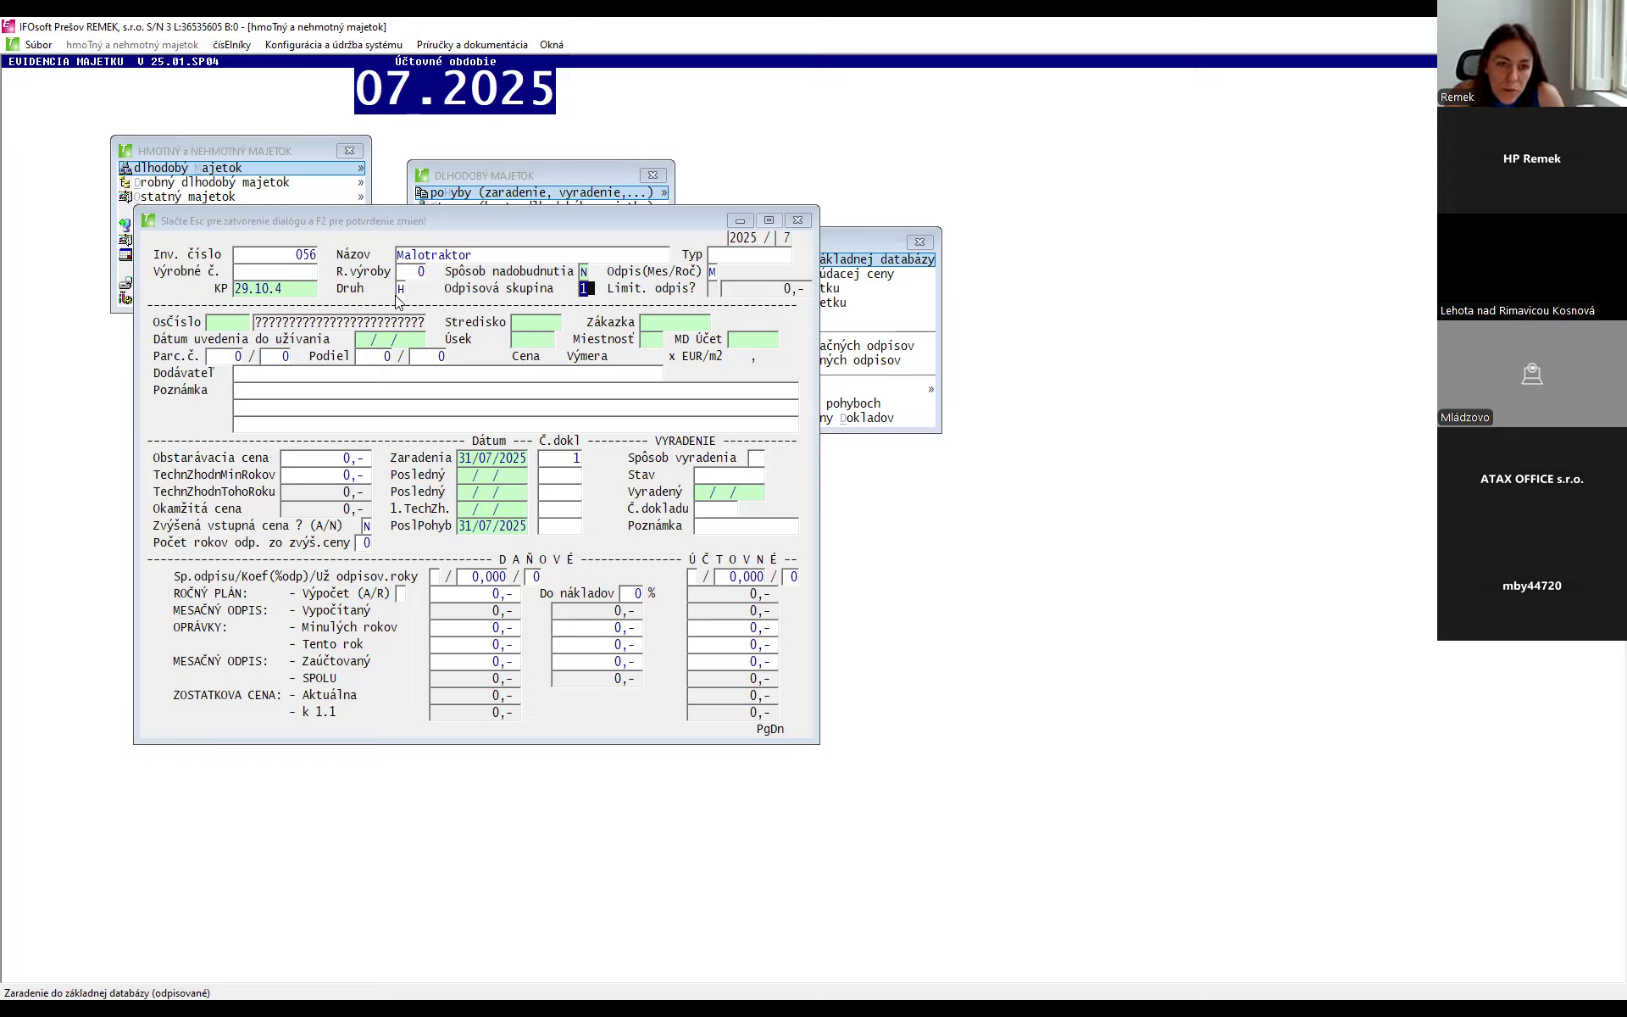
pyautogui.click(428, 292)
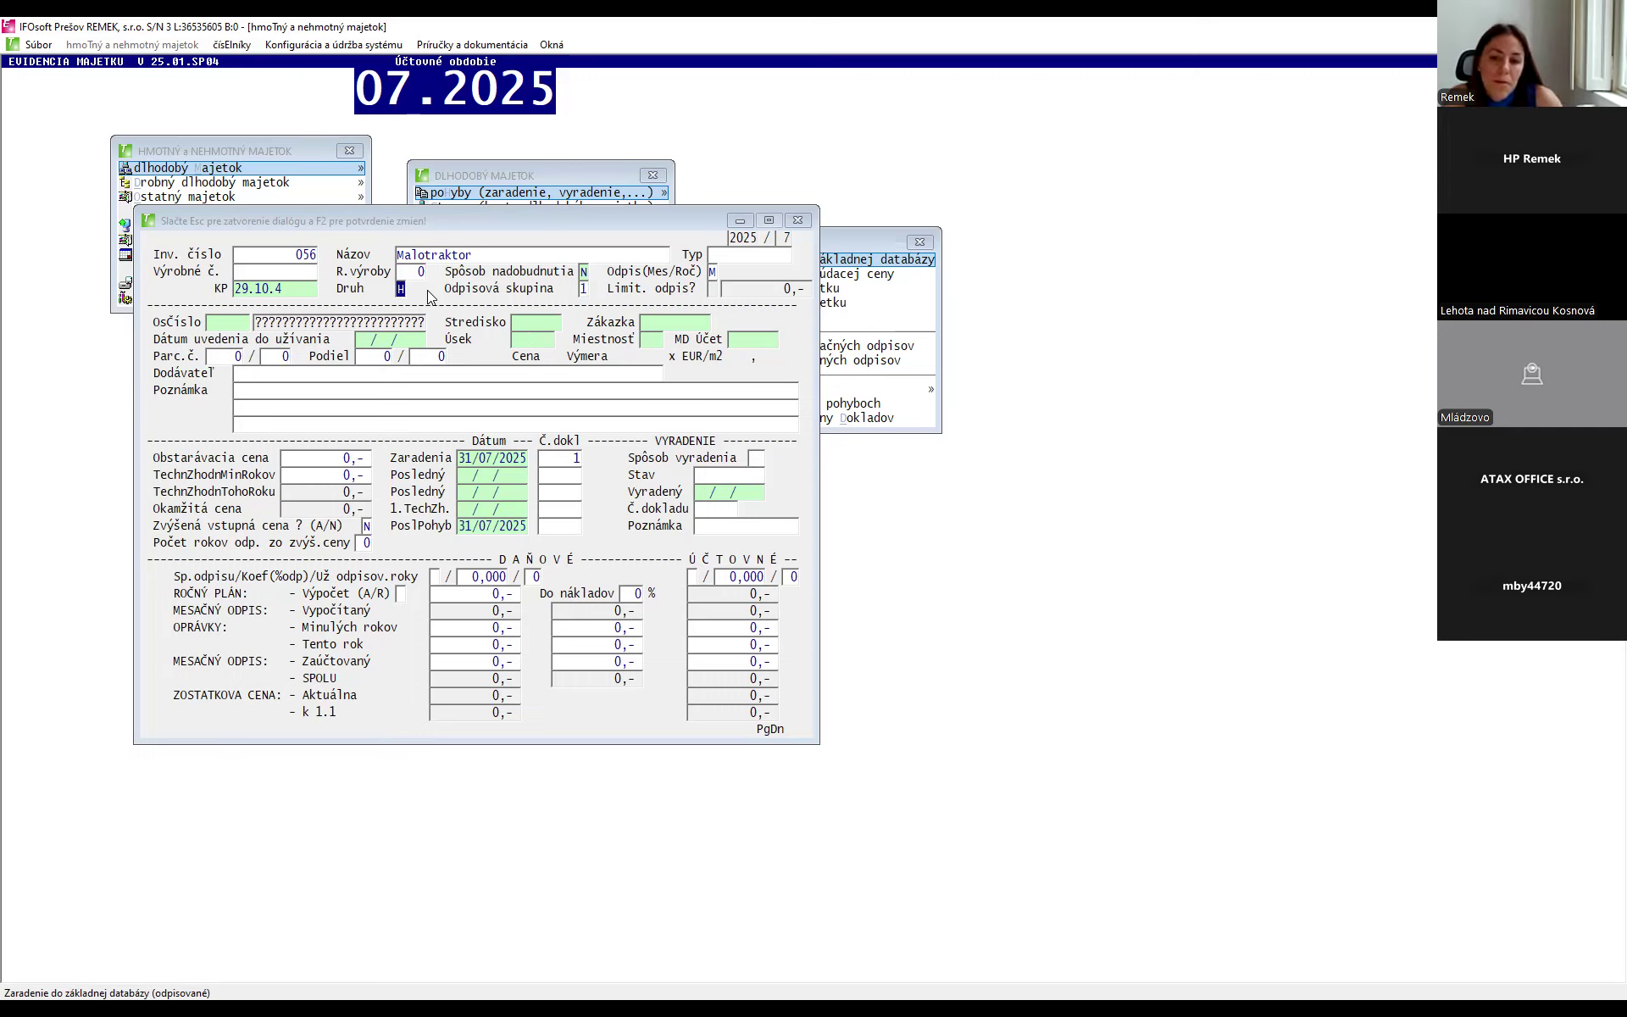
pyautogui.press('F1')
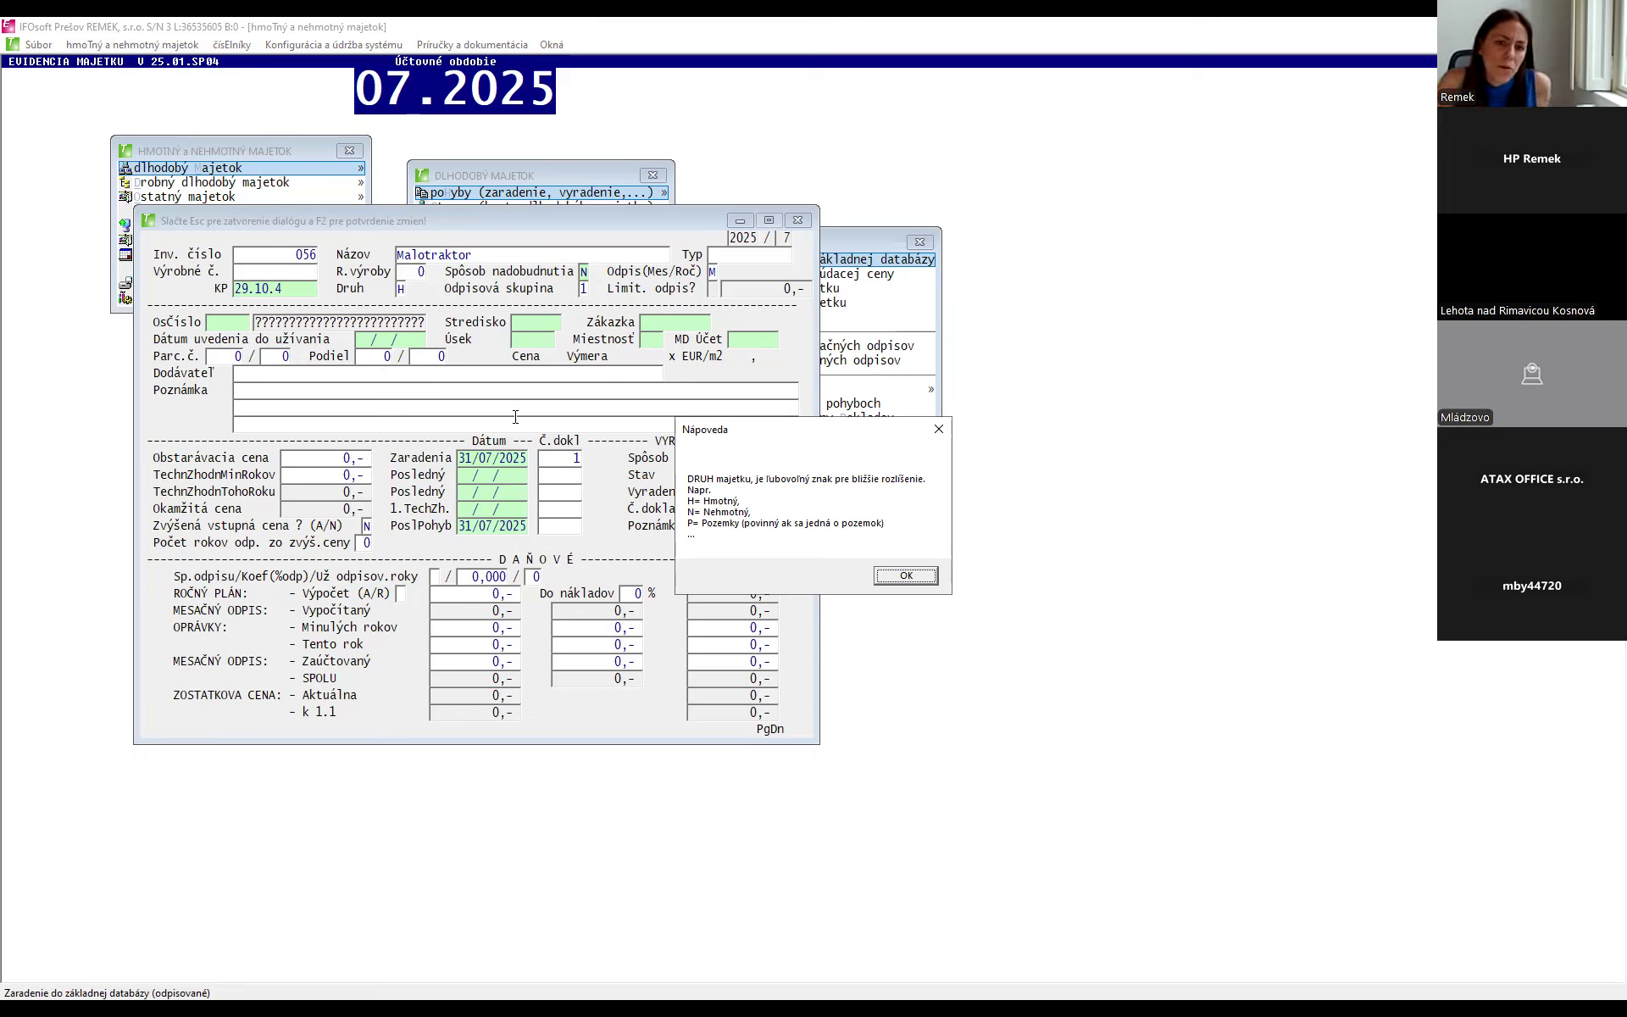
pyautogui.press('Return')
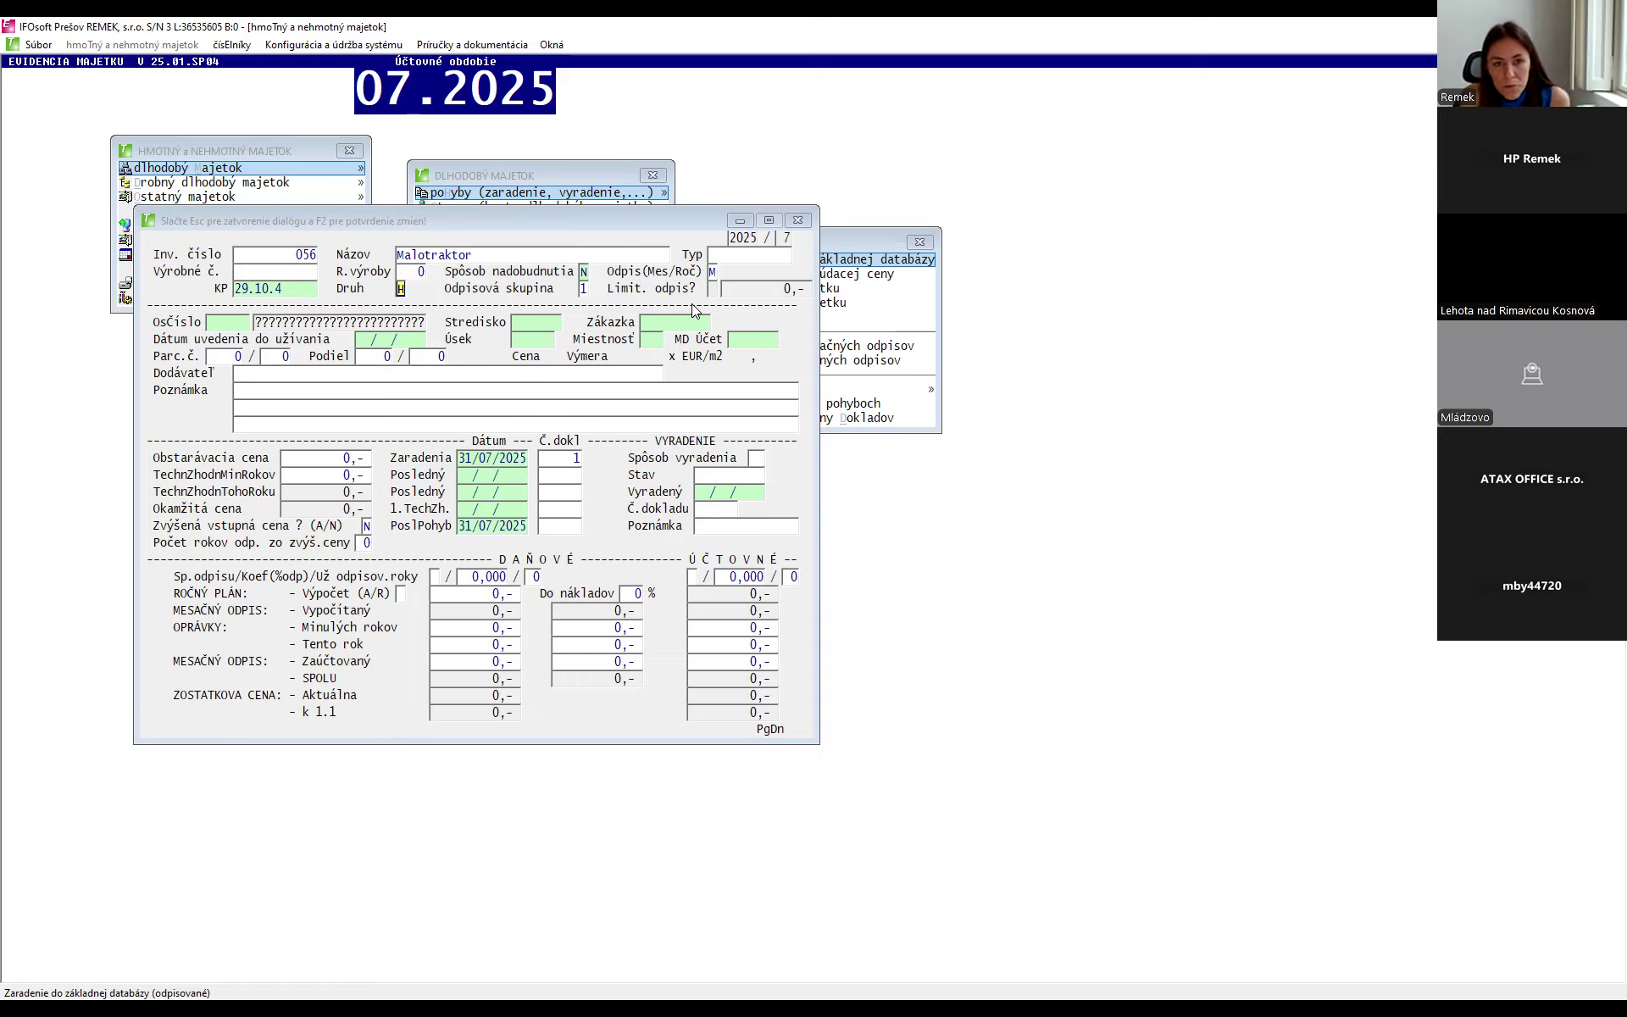
# - Keep Druh H and Odpisová skupina 1, and assign the listed employee with OsČíslo 1 from the code list
pyautogui.press('Return')
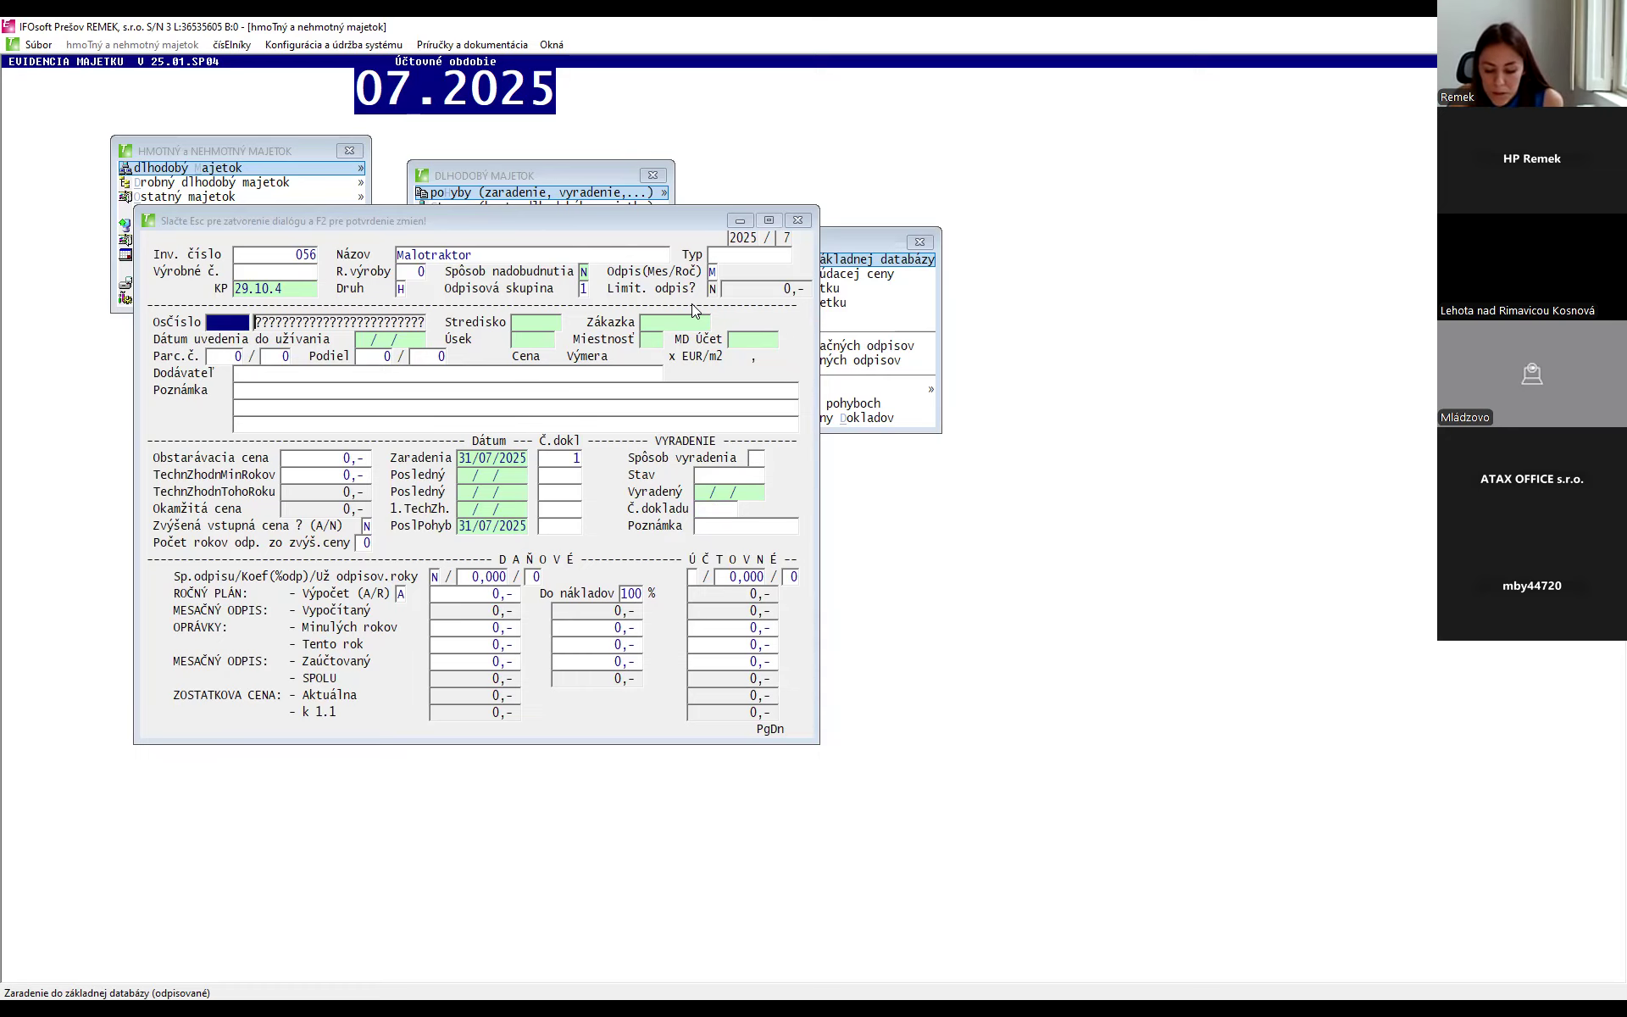
pyautogui.press('Return')
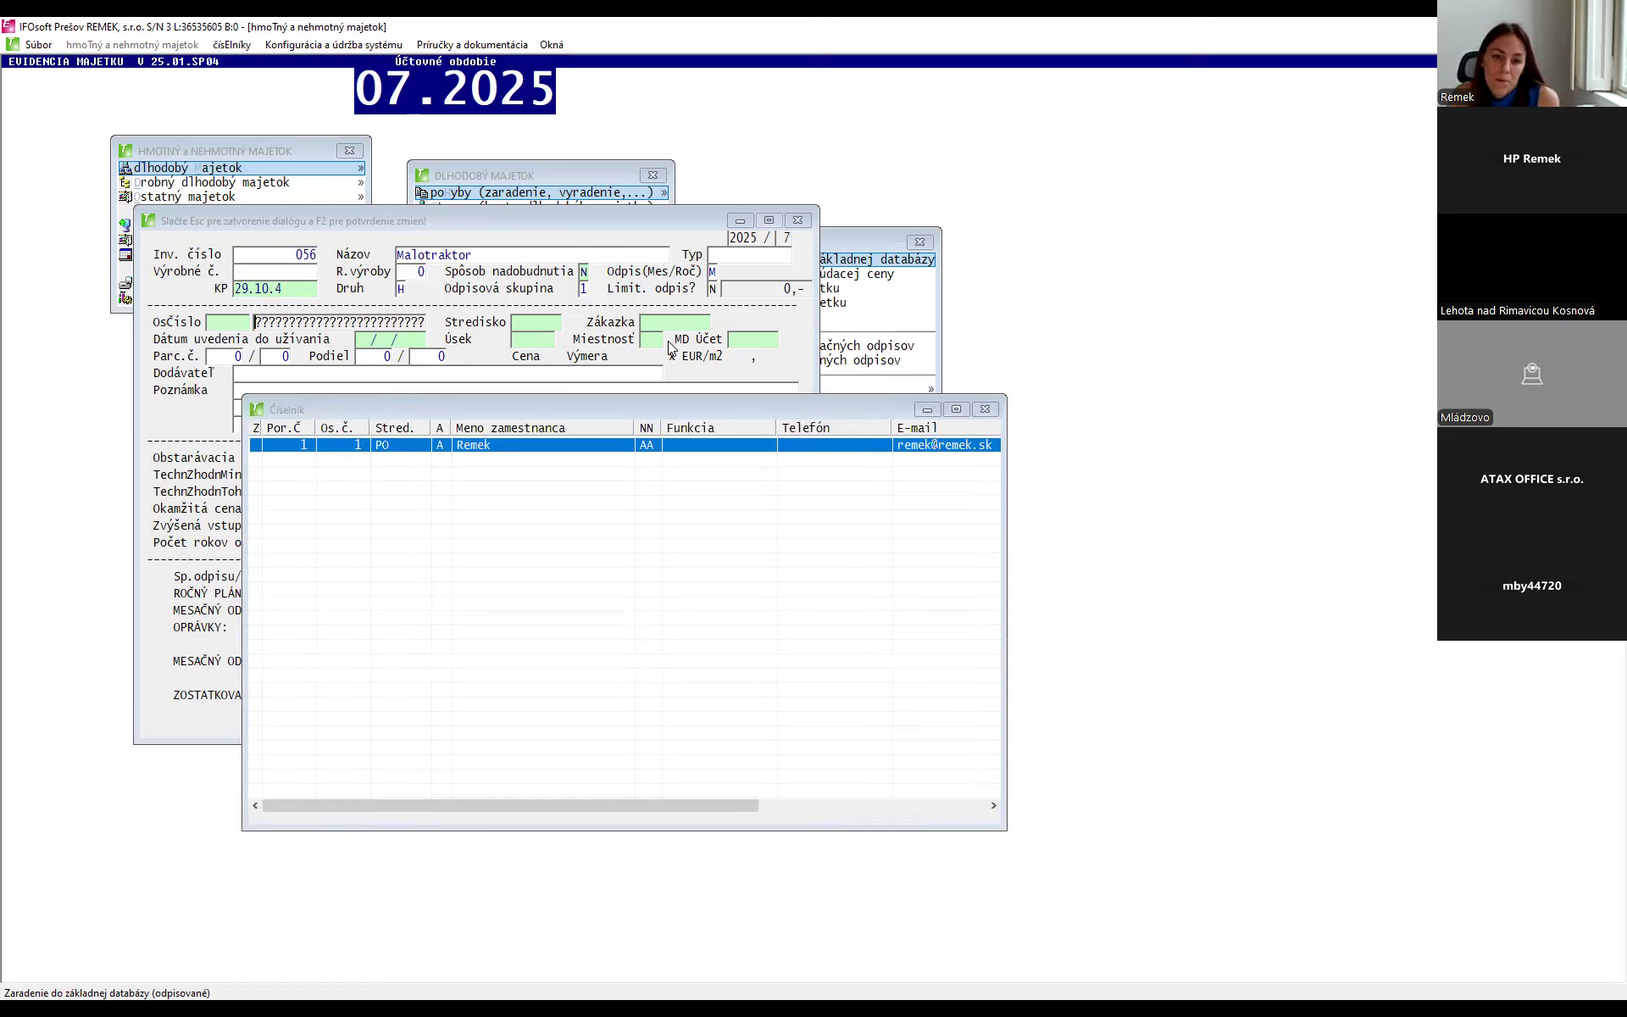
pyautogui.doubleClick(469, 449)
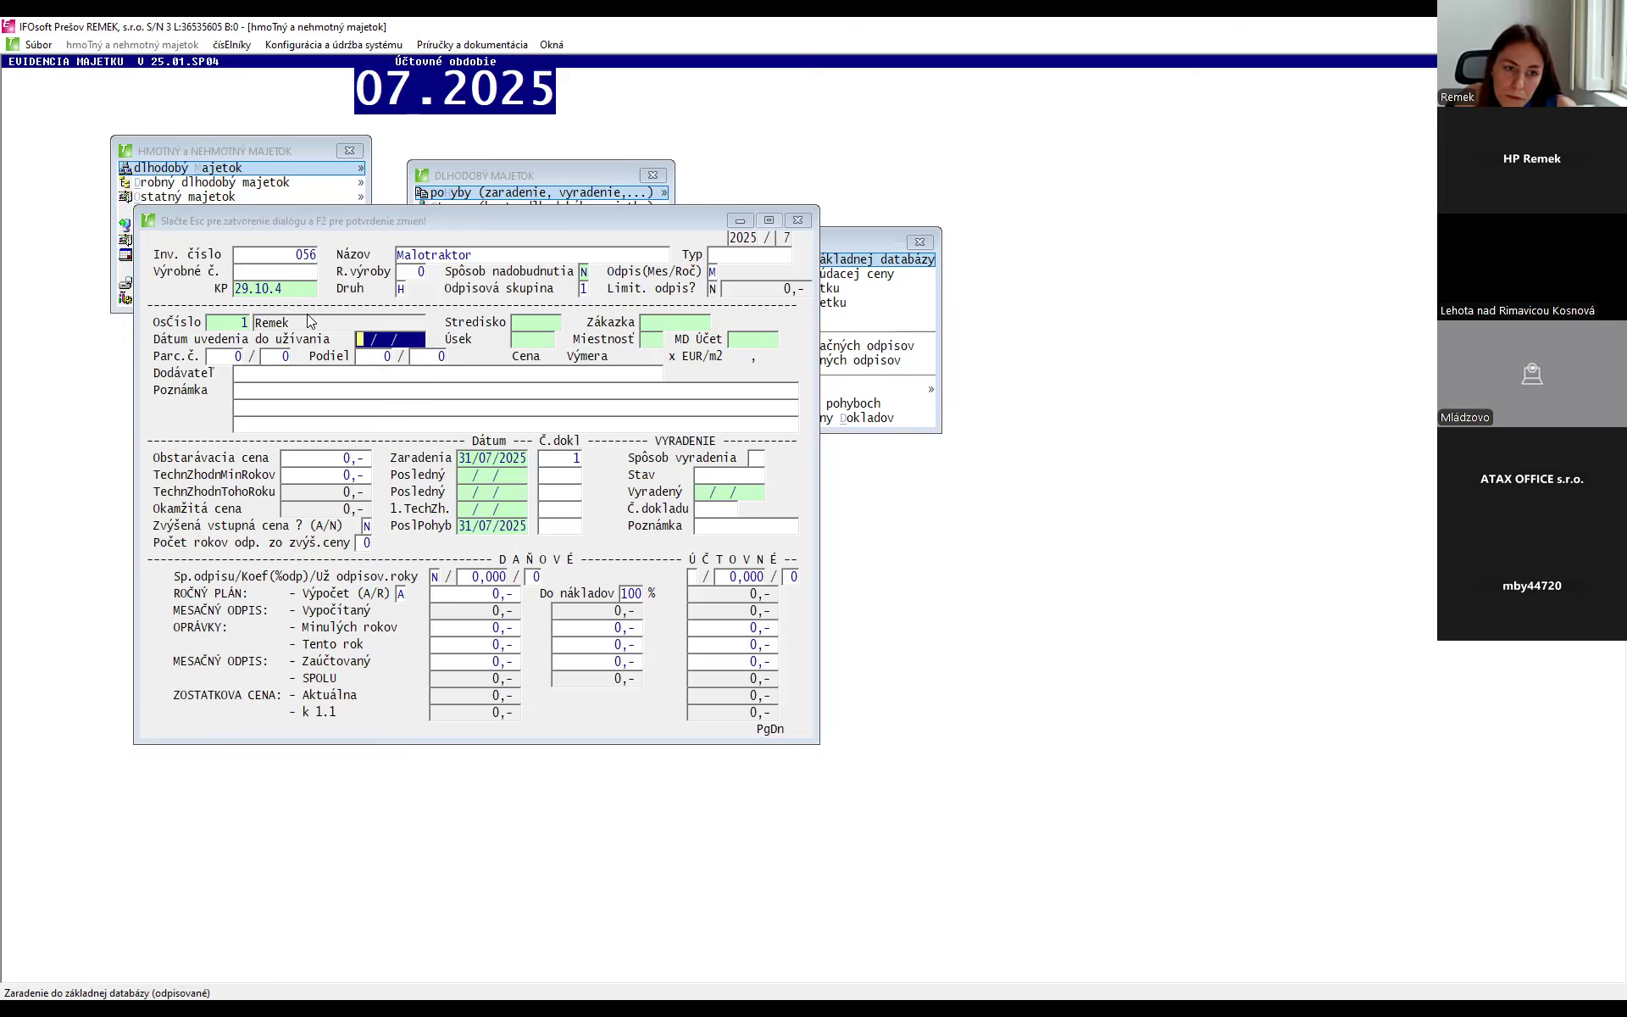
pyautogui.click(242, 323)
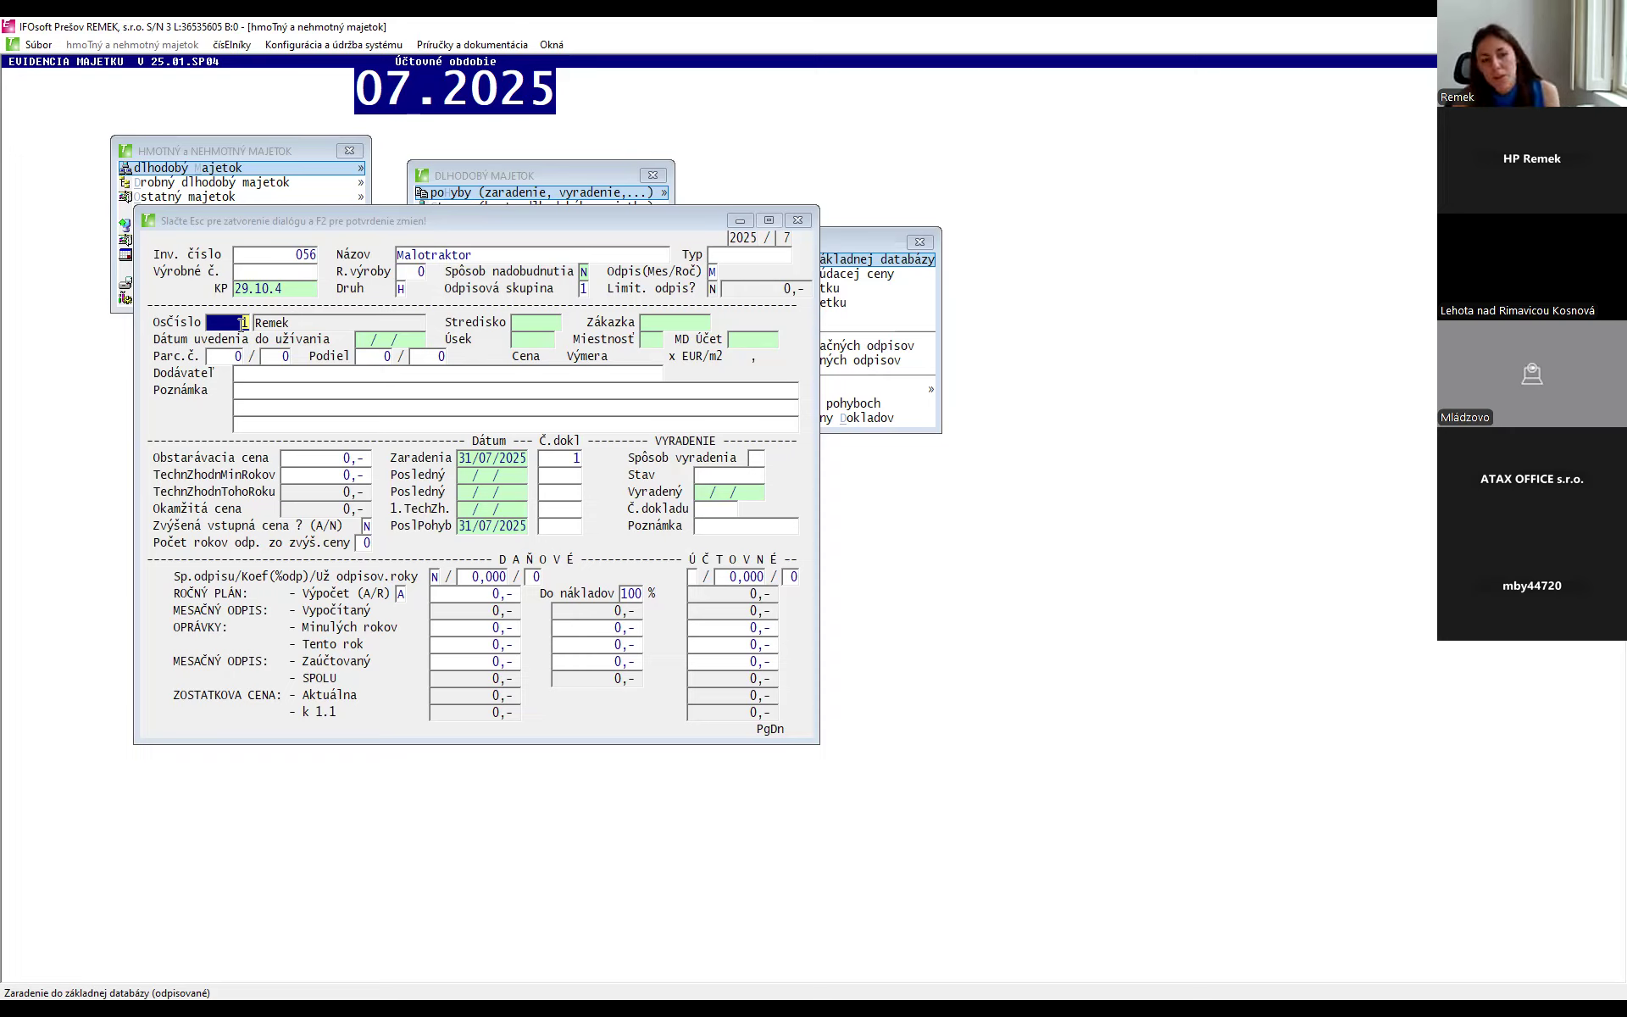
pyautogui.press('Return')
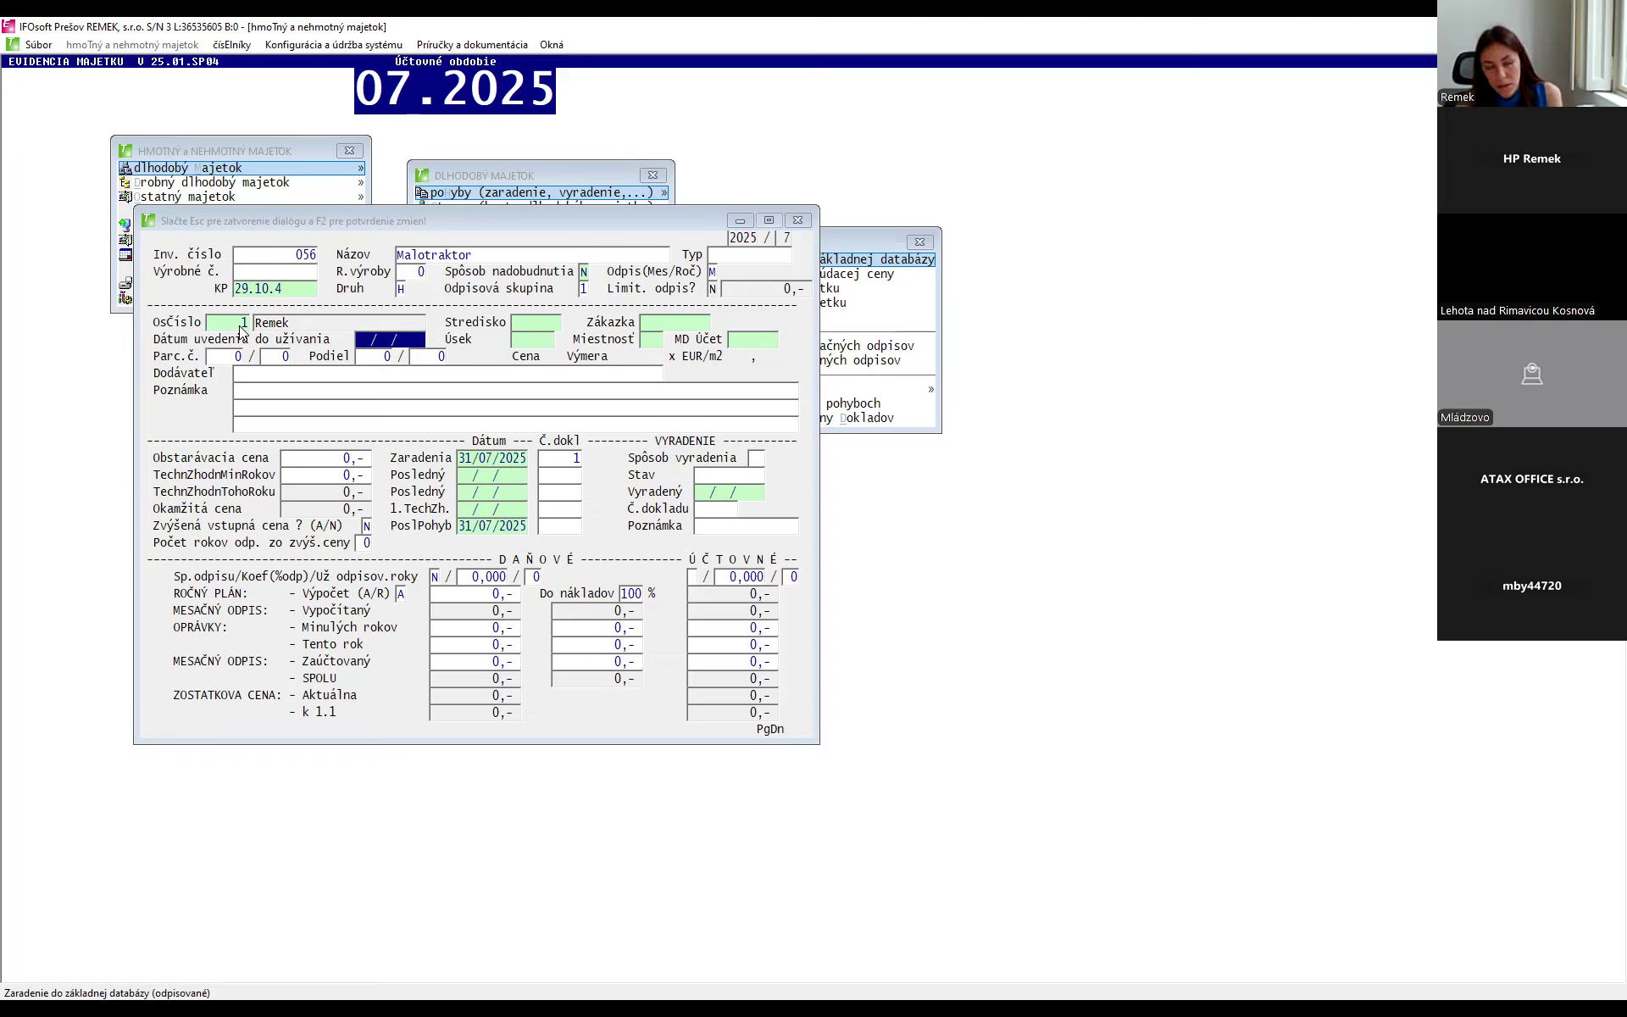
# - Set the date of putting into use to 01/01/2025 and the Stredisko to NR, Nitra, from the code list
pyautogui.write('01/01/2025')
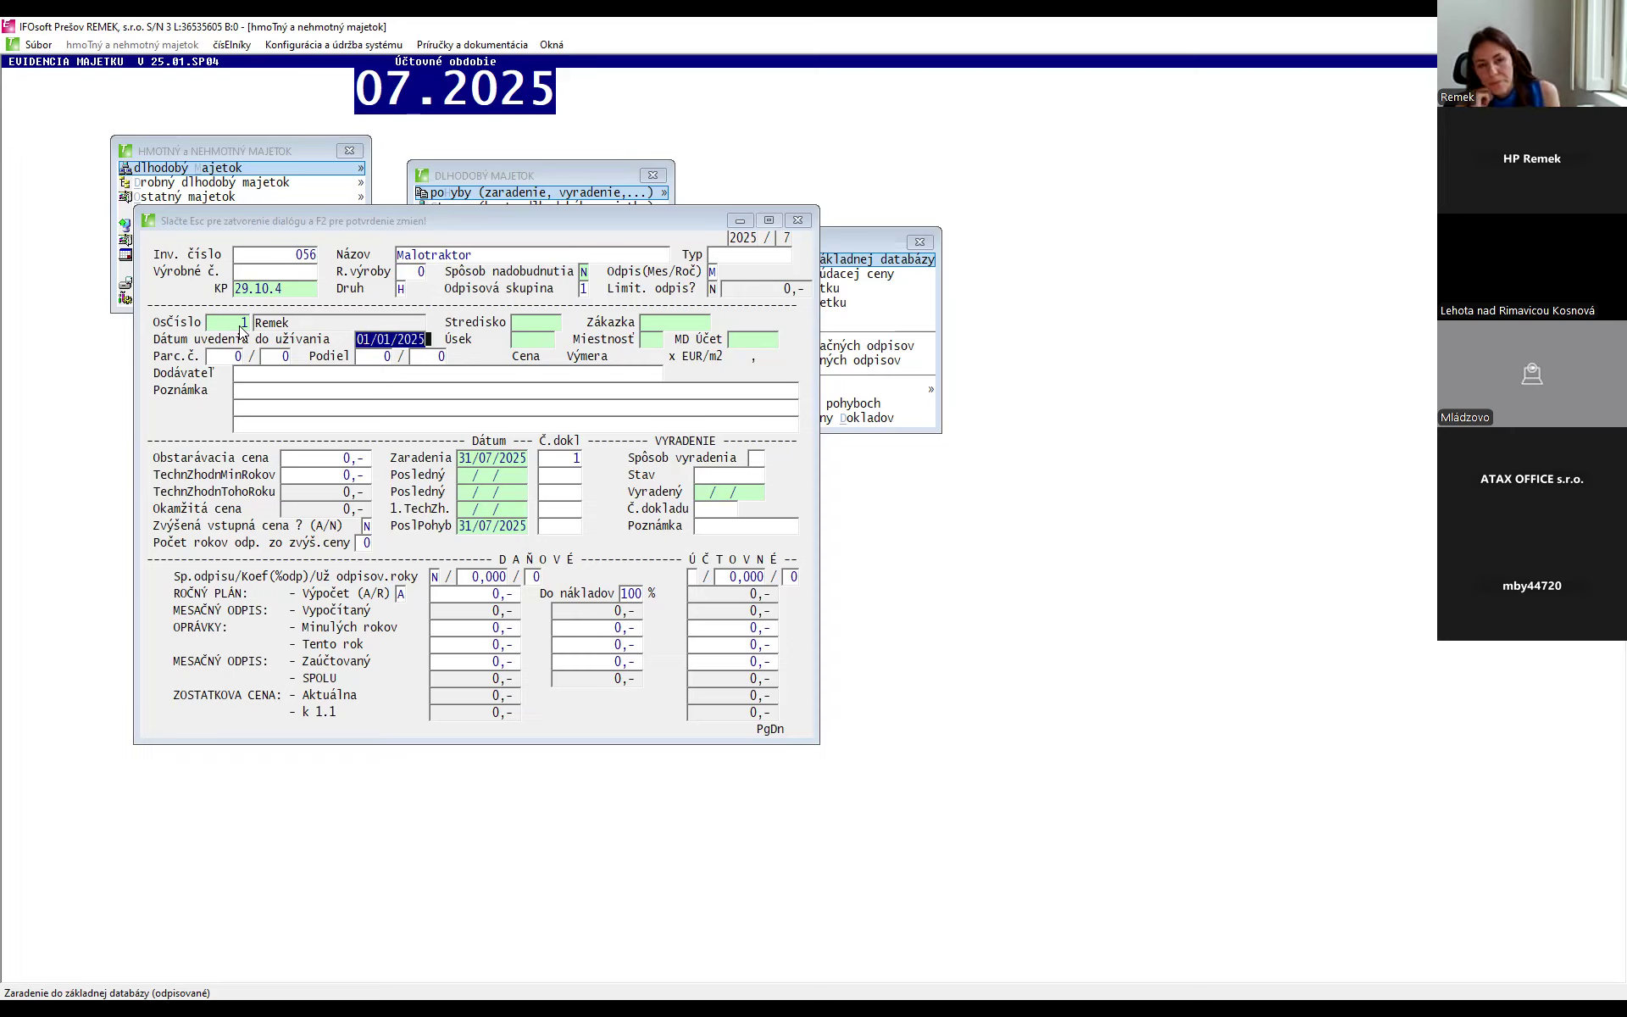
pyautogui.press('Return')
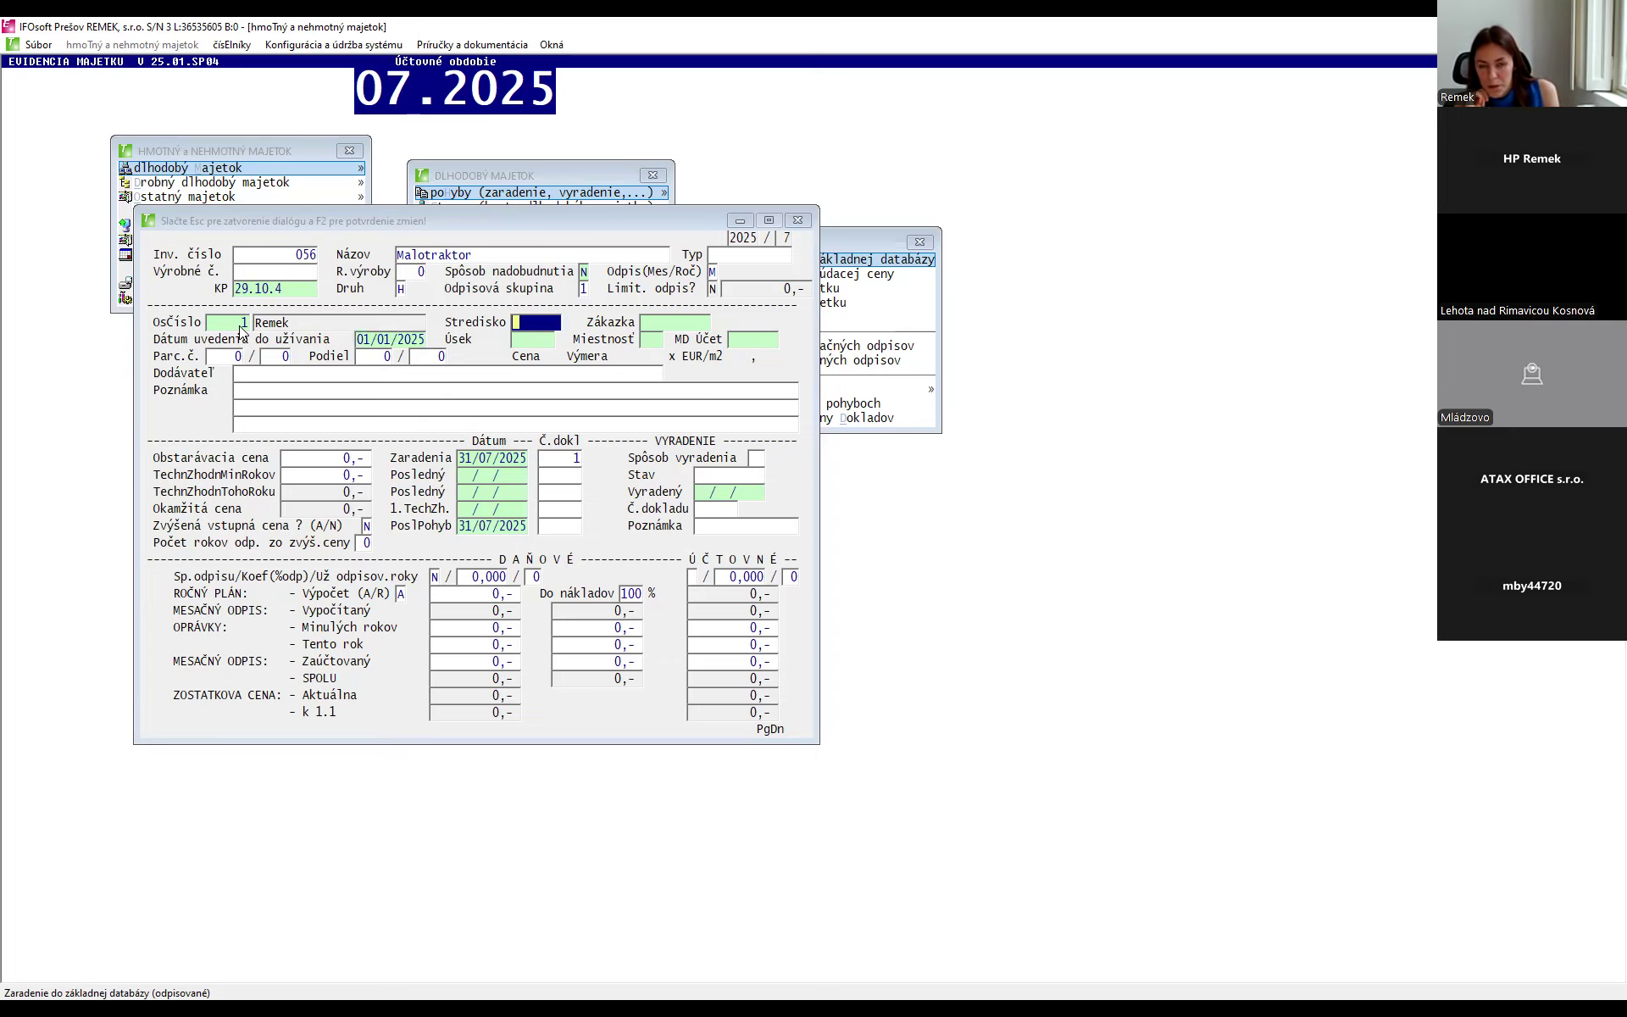
pyautogui.press('Return')
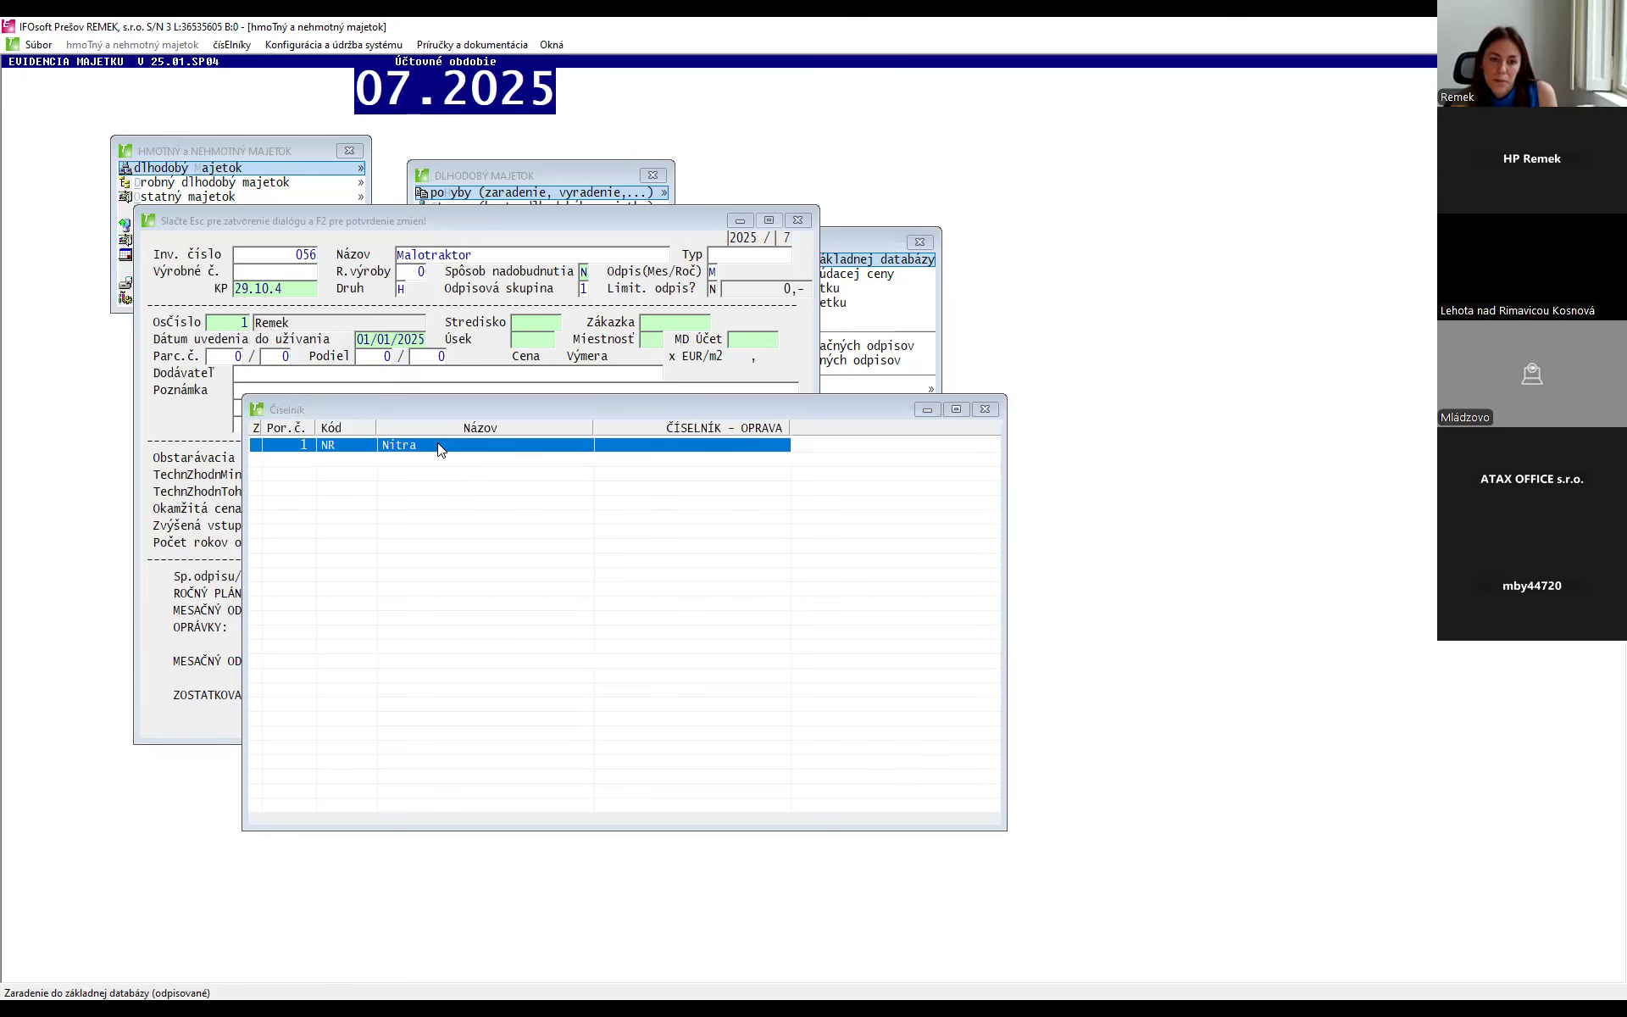
pyautogui.doubleClick(442, 445)
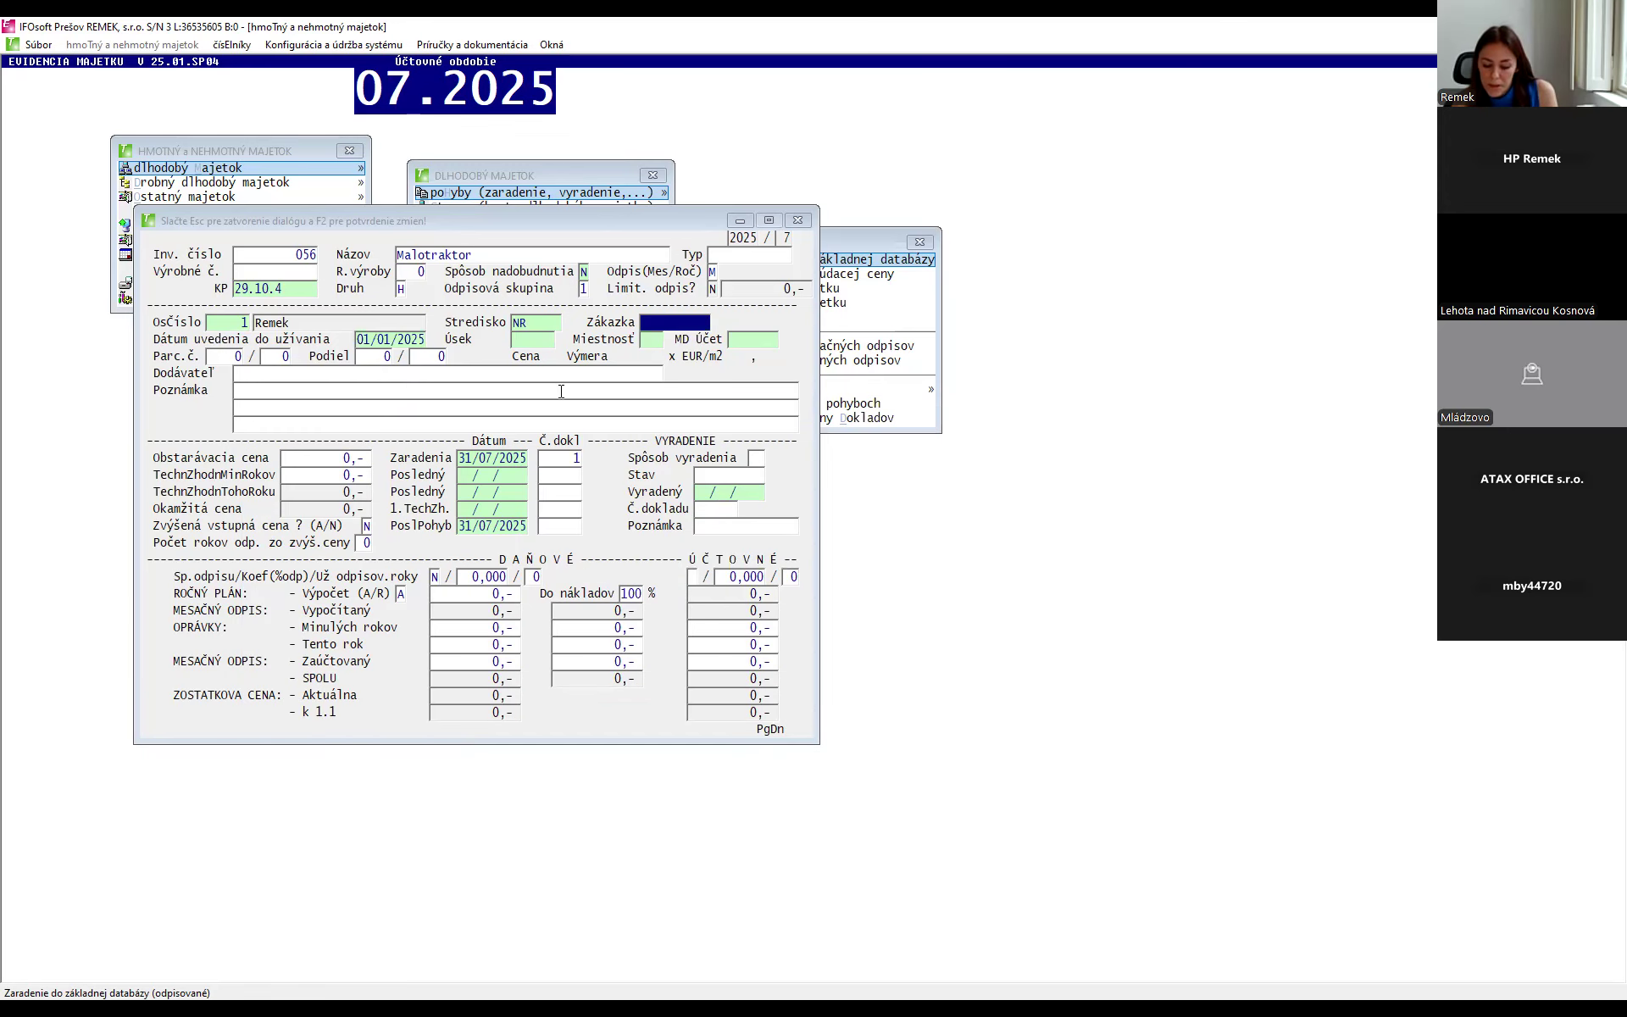
# - View the Zákazka code list without picking a code, leaving Zákazka and Úsek unfilled
pyautogui.doubleClick(657, 324)
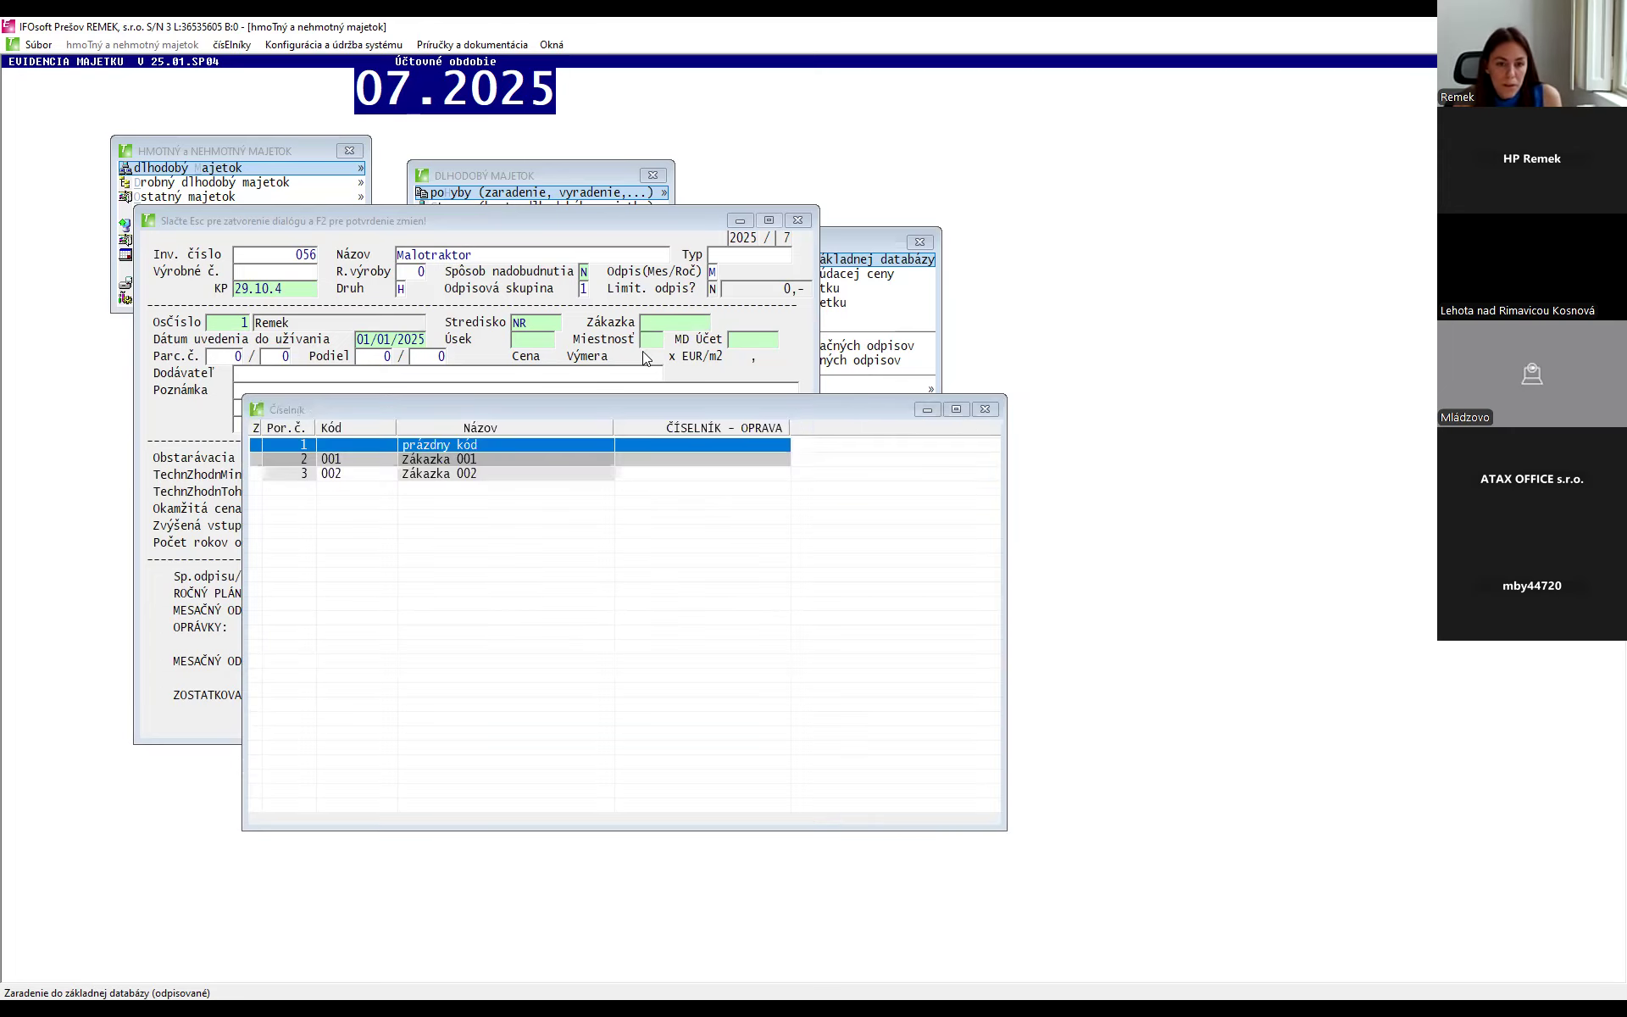
pyautogui.click(985, 410)
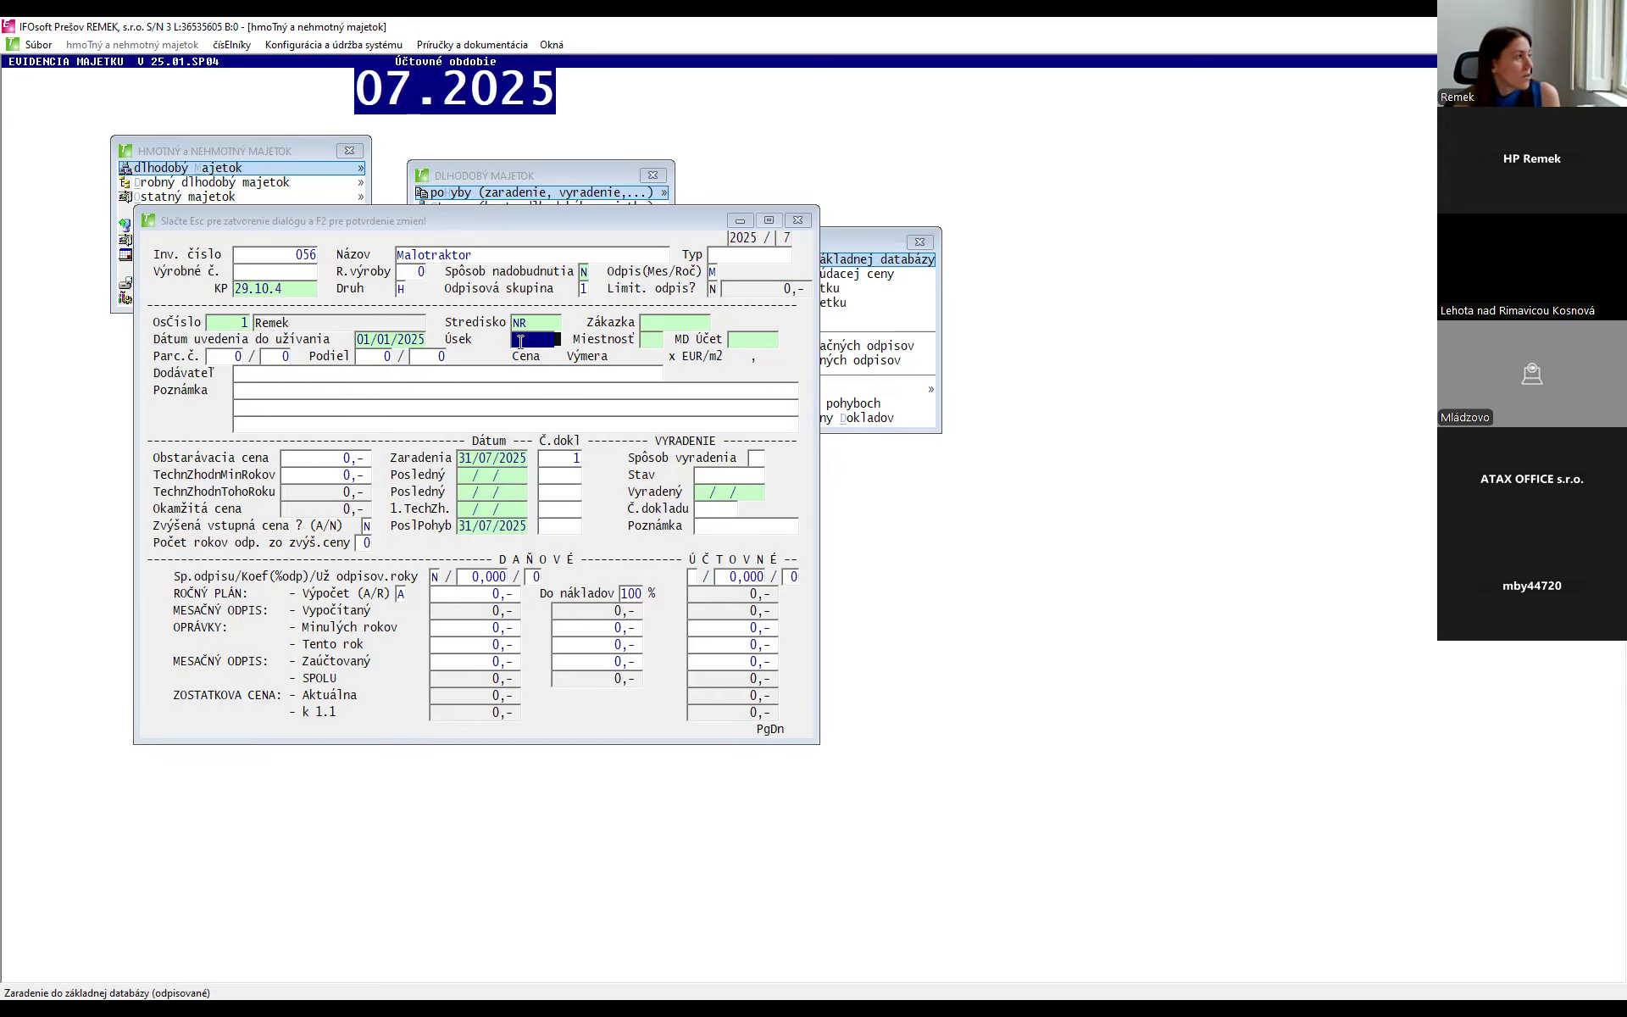
pyautogui.click(647, 339)
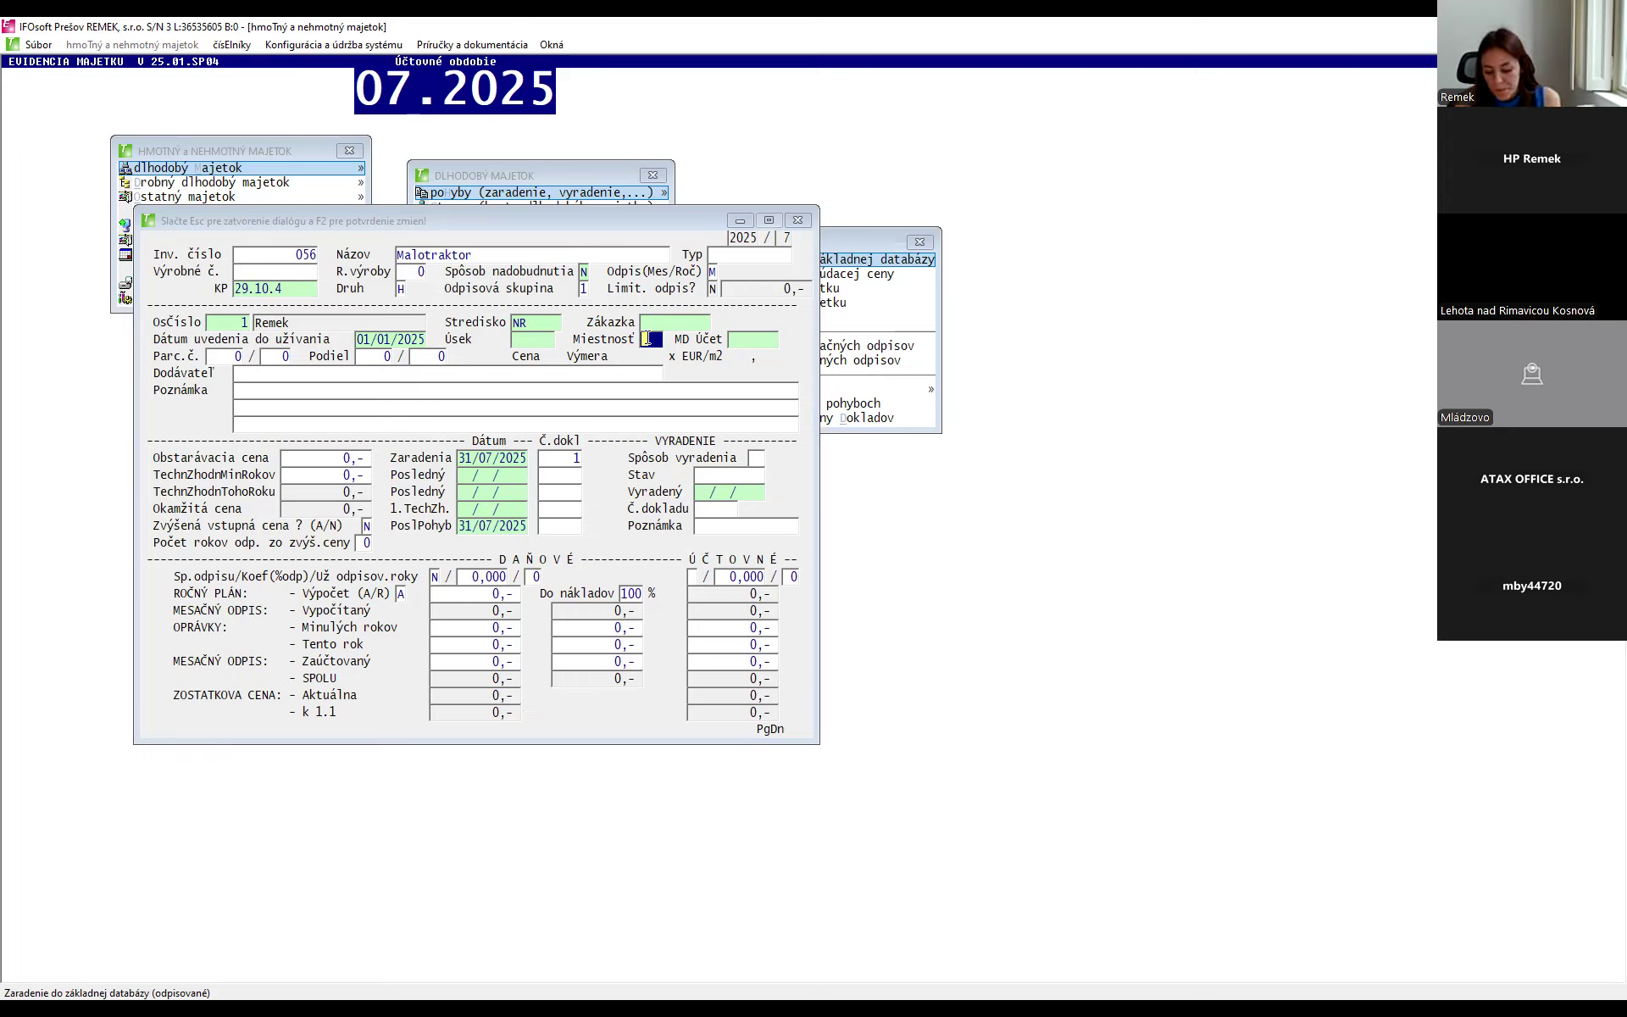
# - Assign account 023.000, Dopravné prostriedky, as the MD Účet from the chart of accounts
pyautogui.click(746, 339)
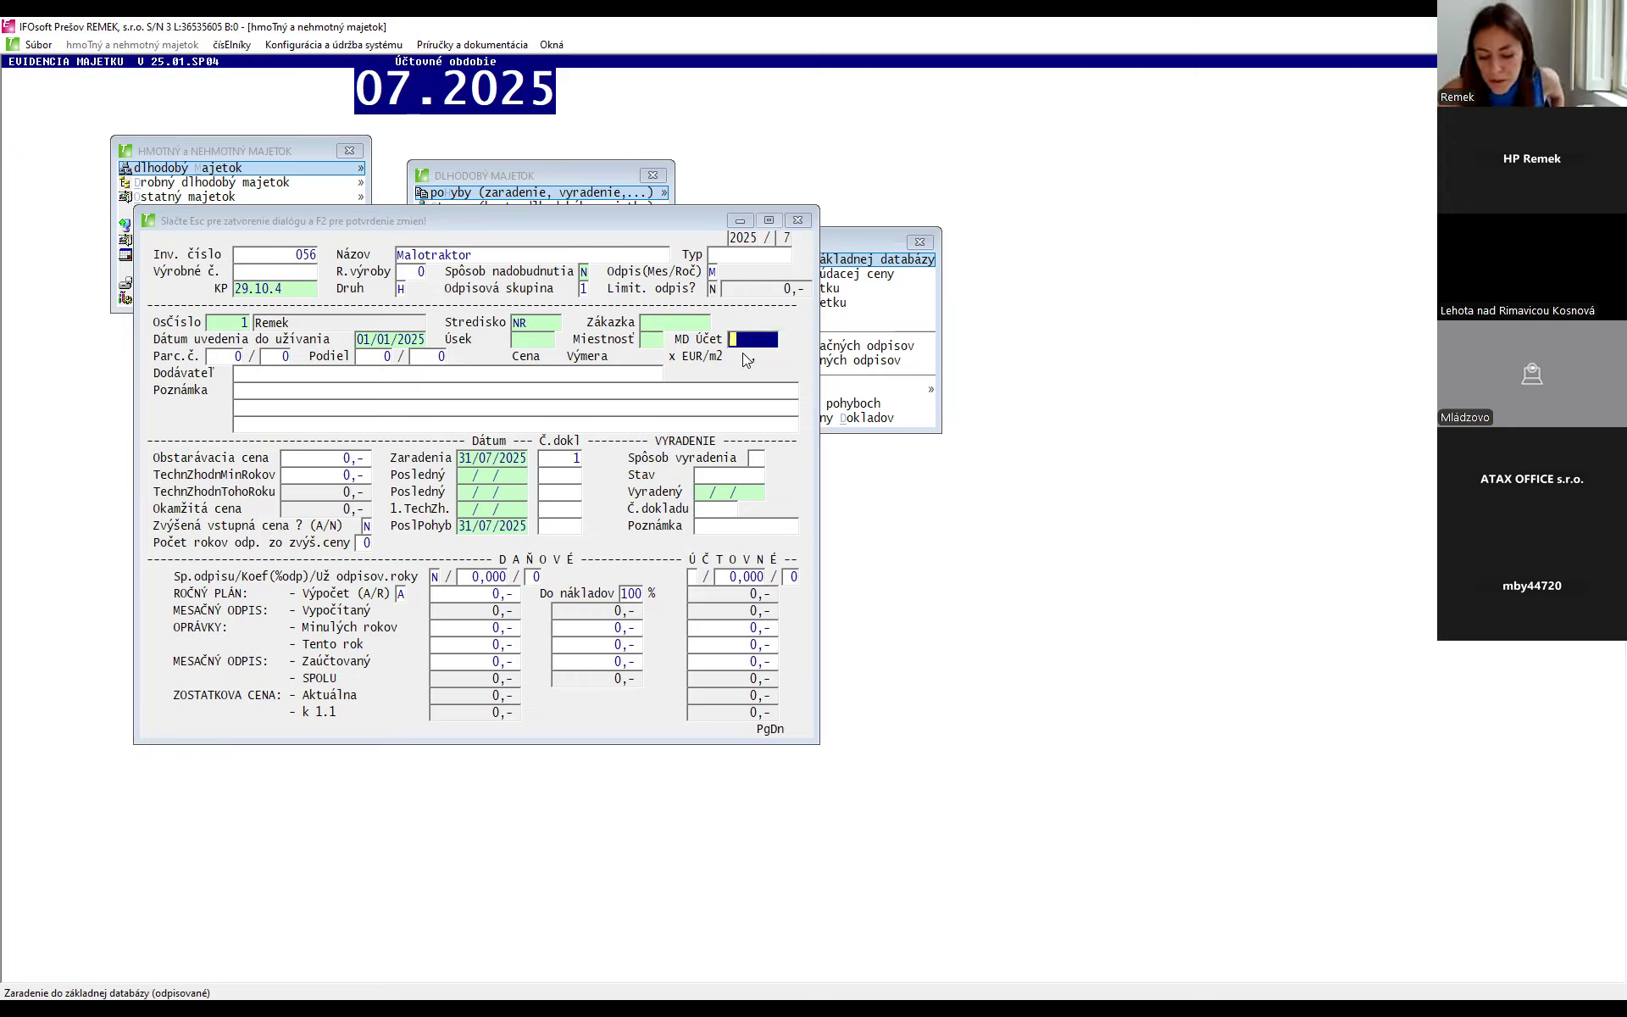
pyautogui.press('F1')
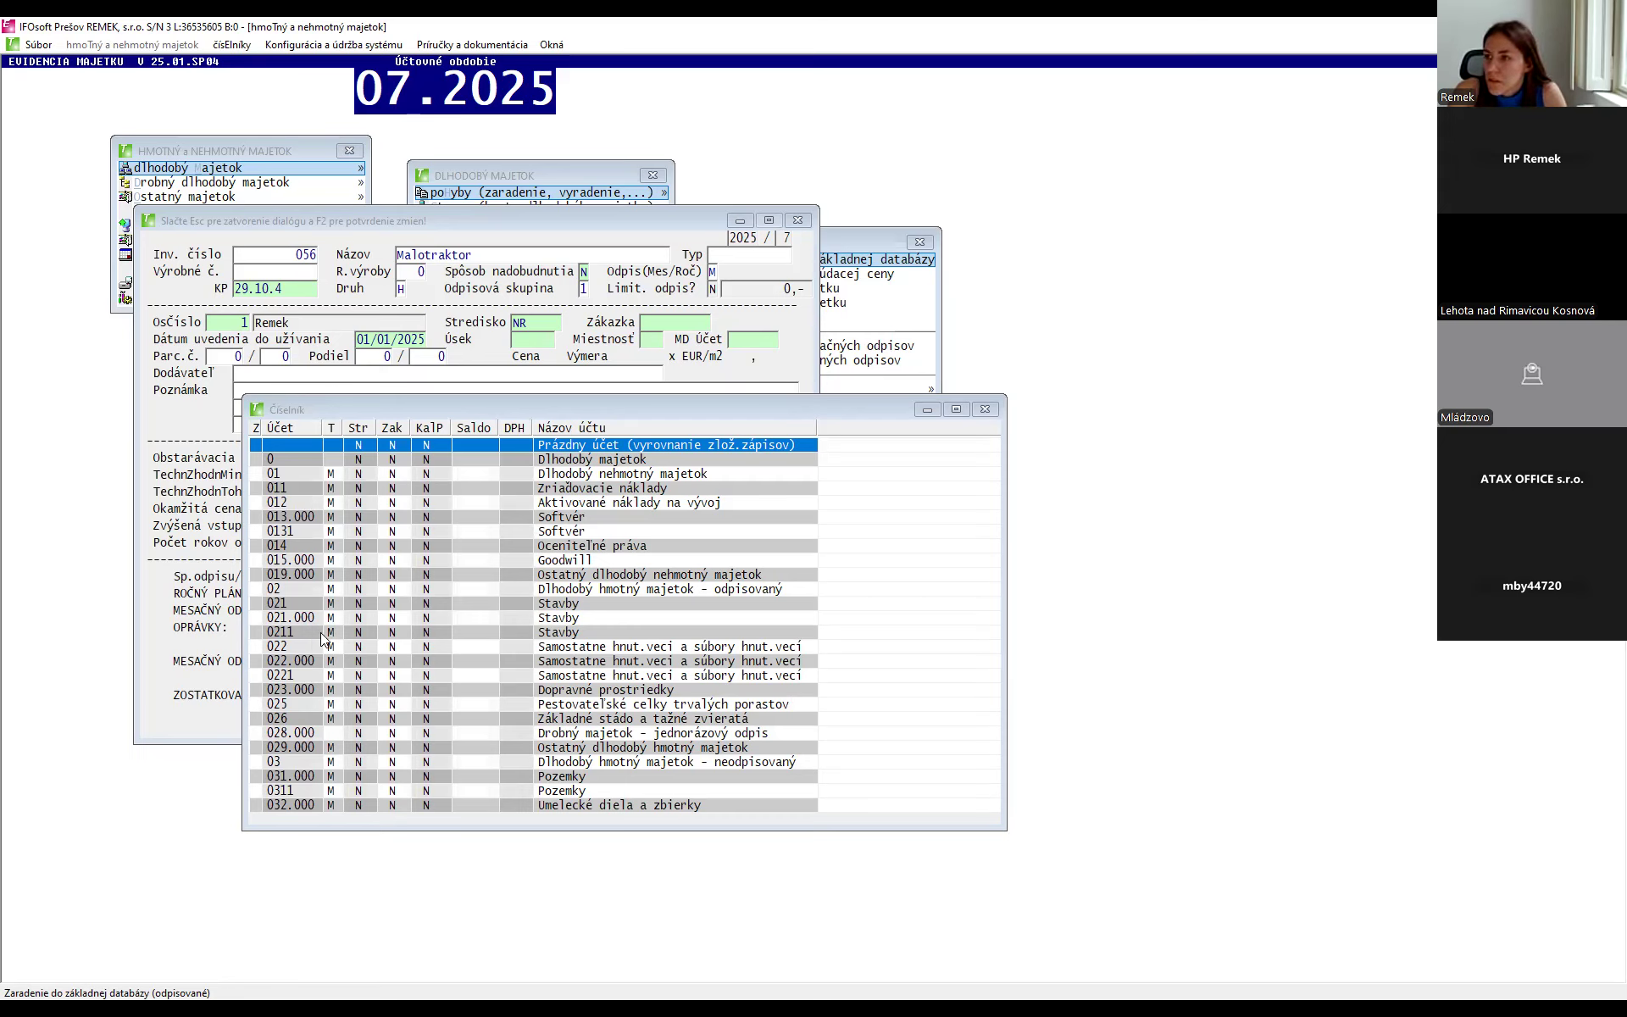
pyautogui.click(290, 691)
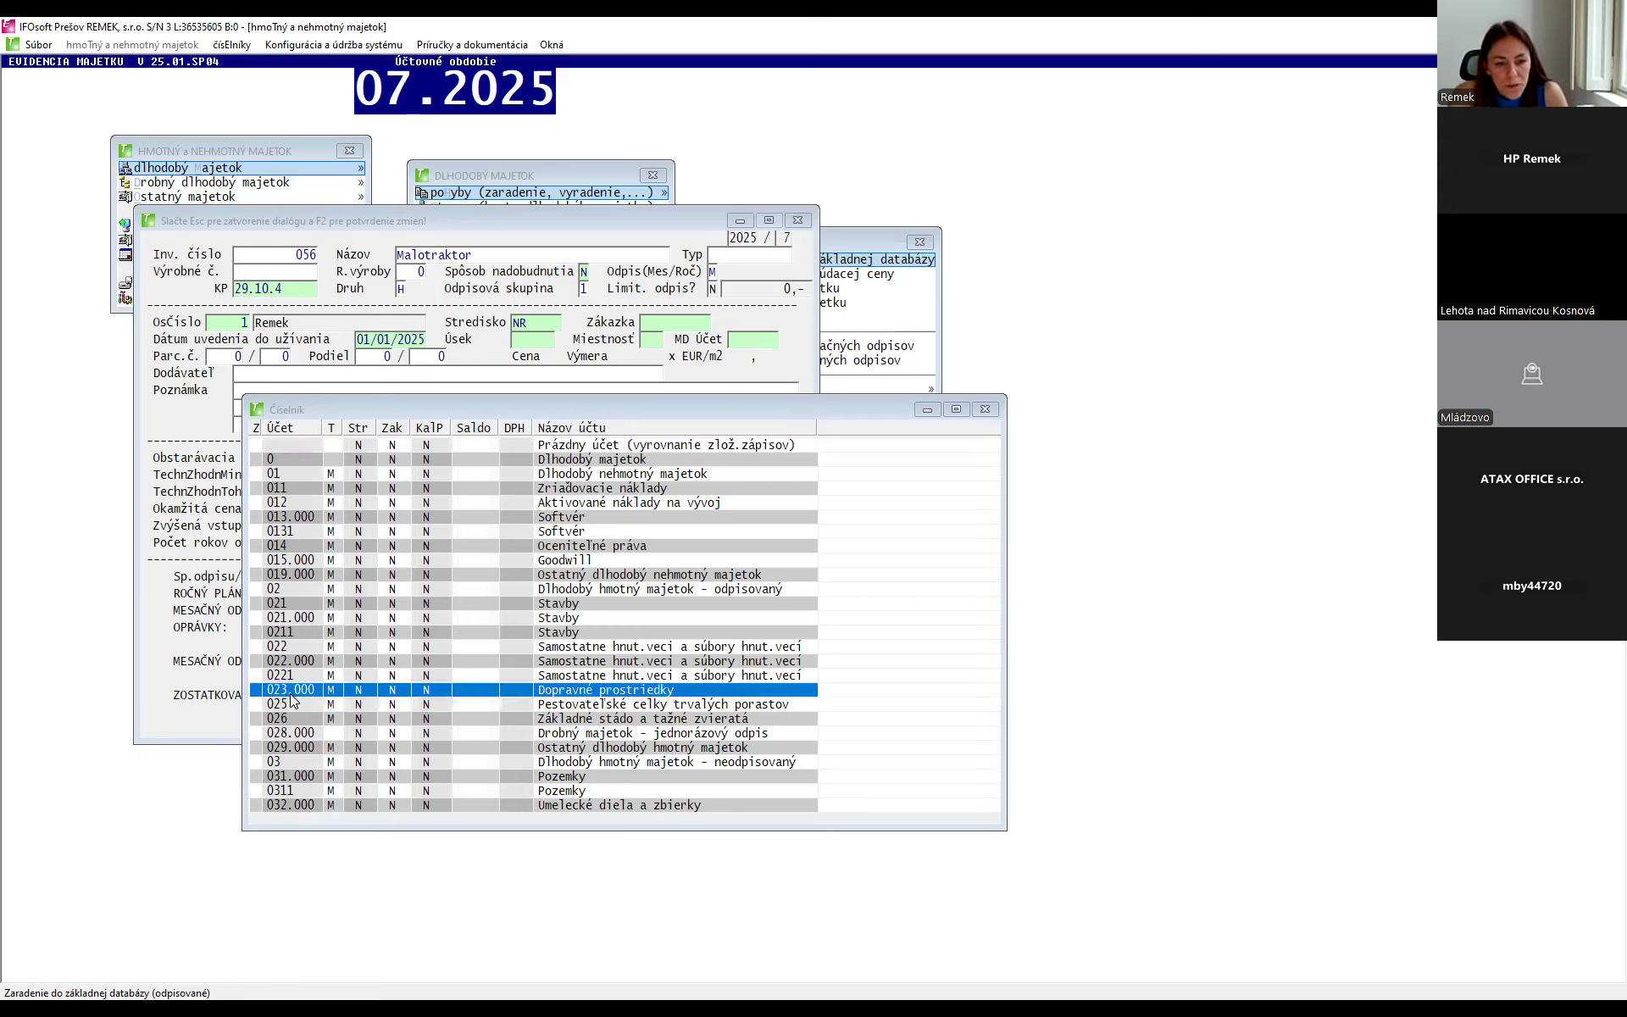
pyautogui.doubleClick(617, 691)
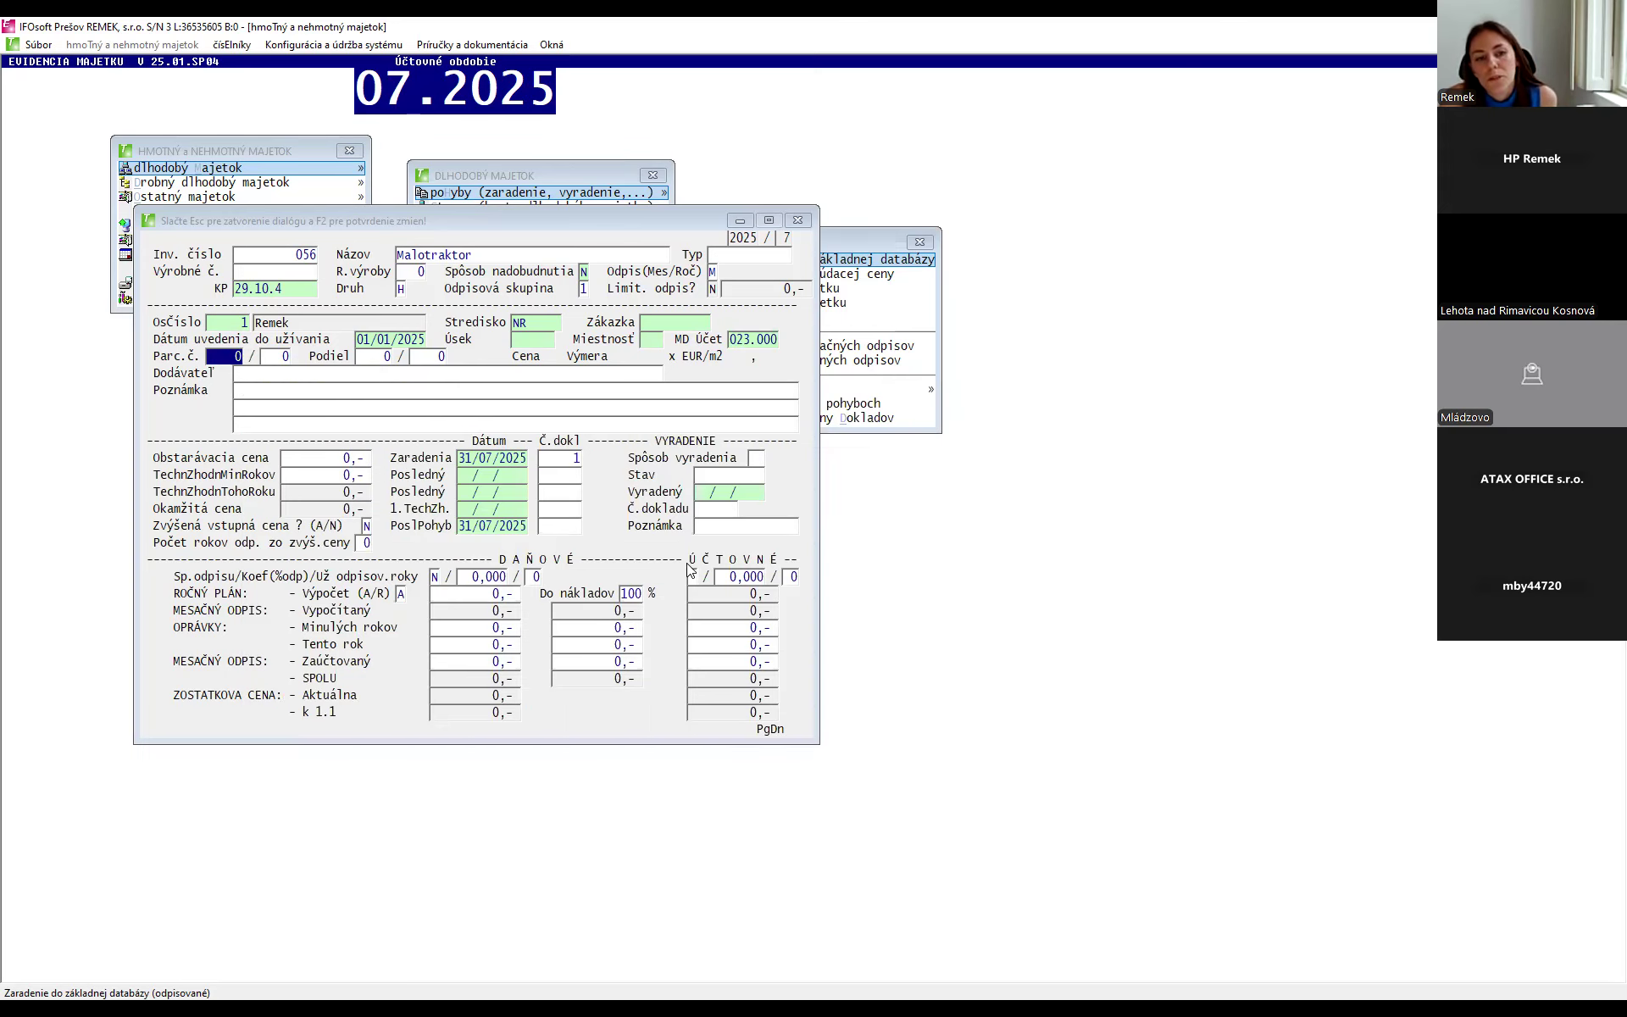
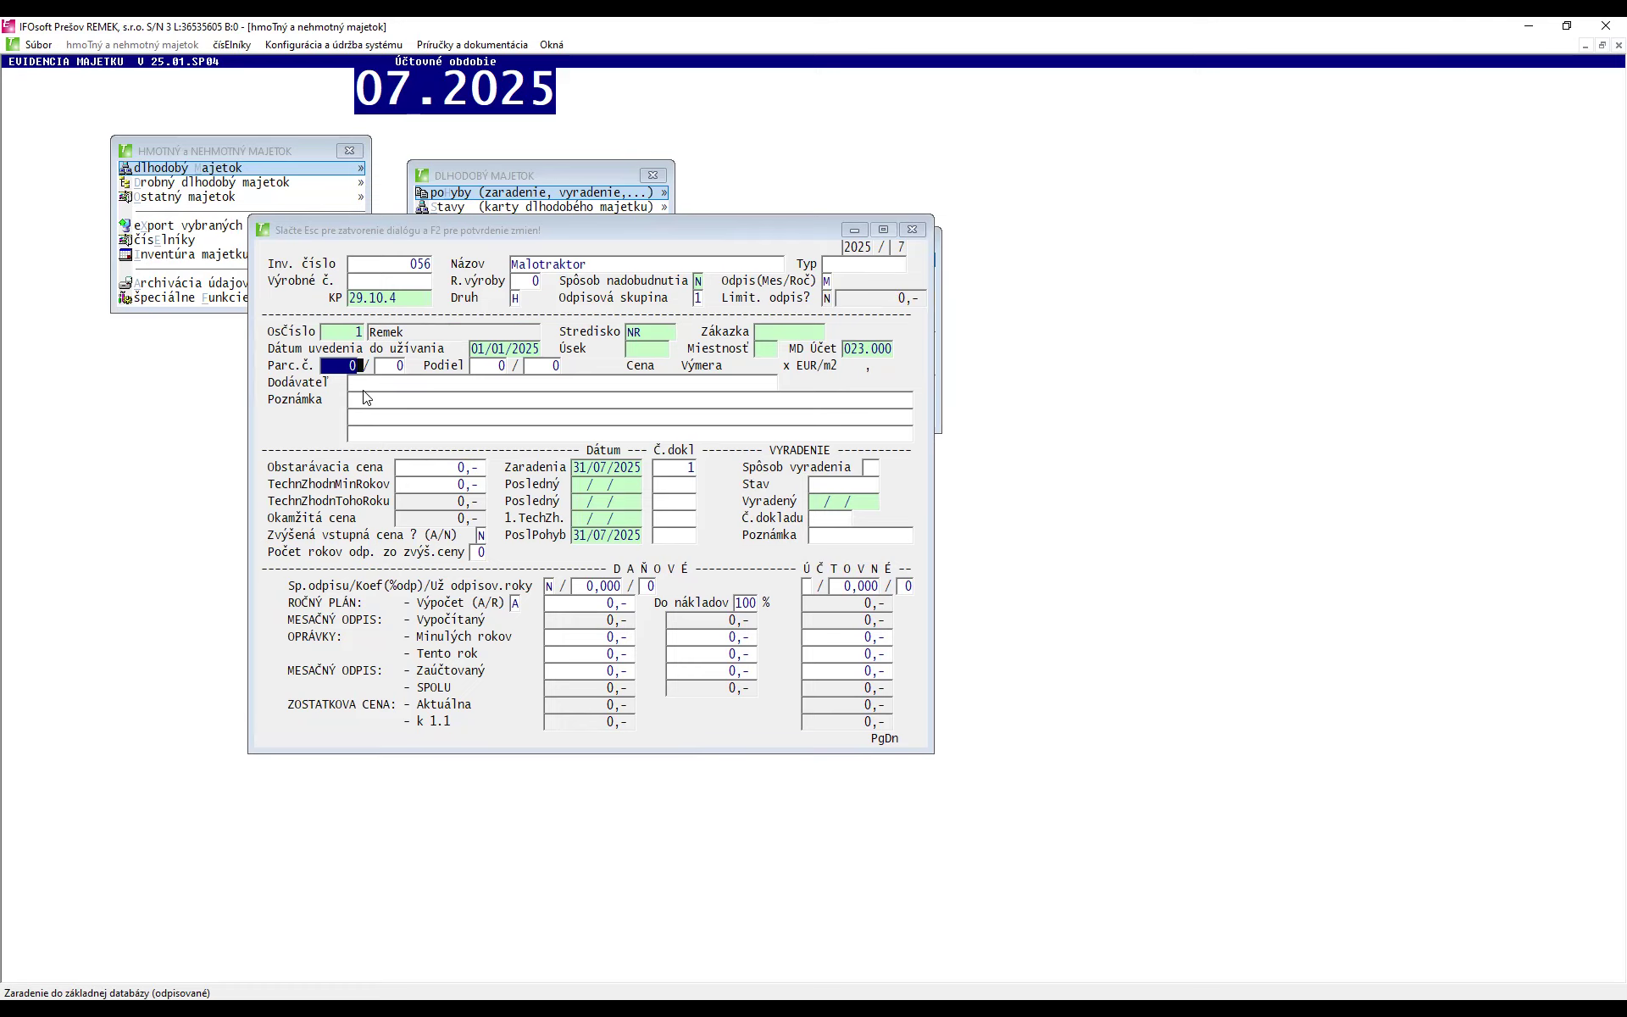
# - Leave the parcel, share, supplier and note fields unfilled and set the Obstarávacia cena to 10.000
pyautogui.press('Return')
pyautogui.press('Return')
pyautogui.press('Return')
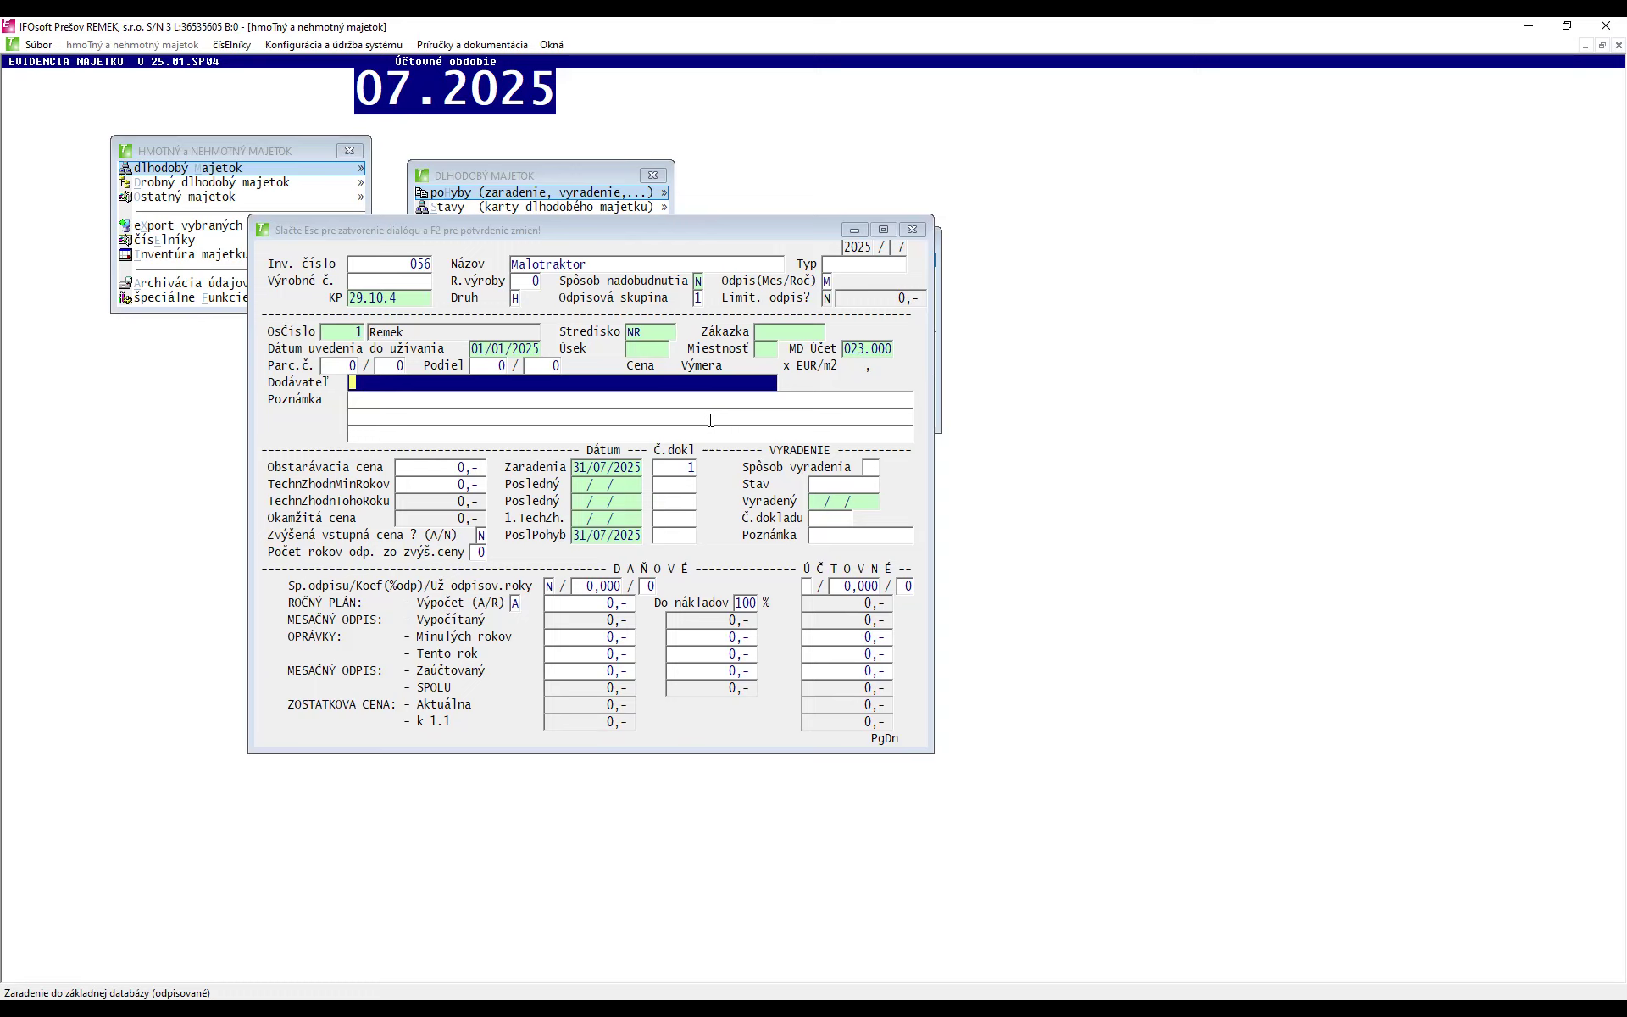
pyautogui.click(362, 414)
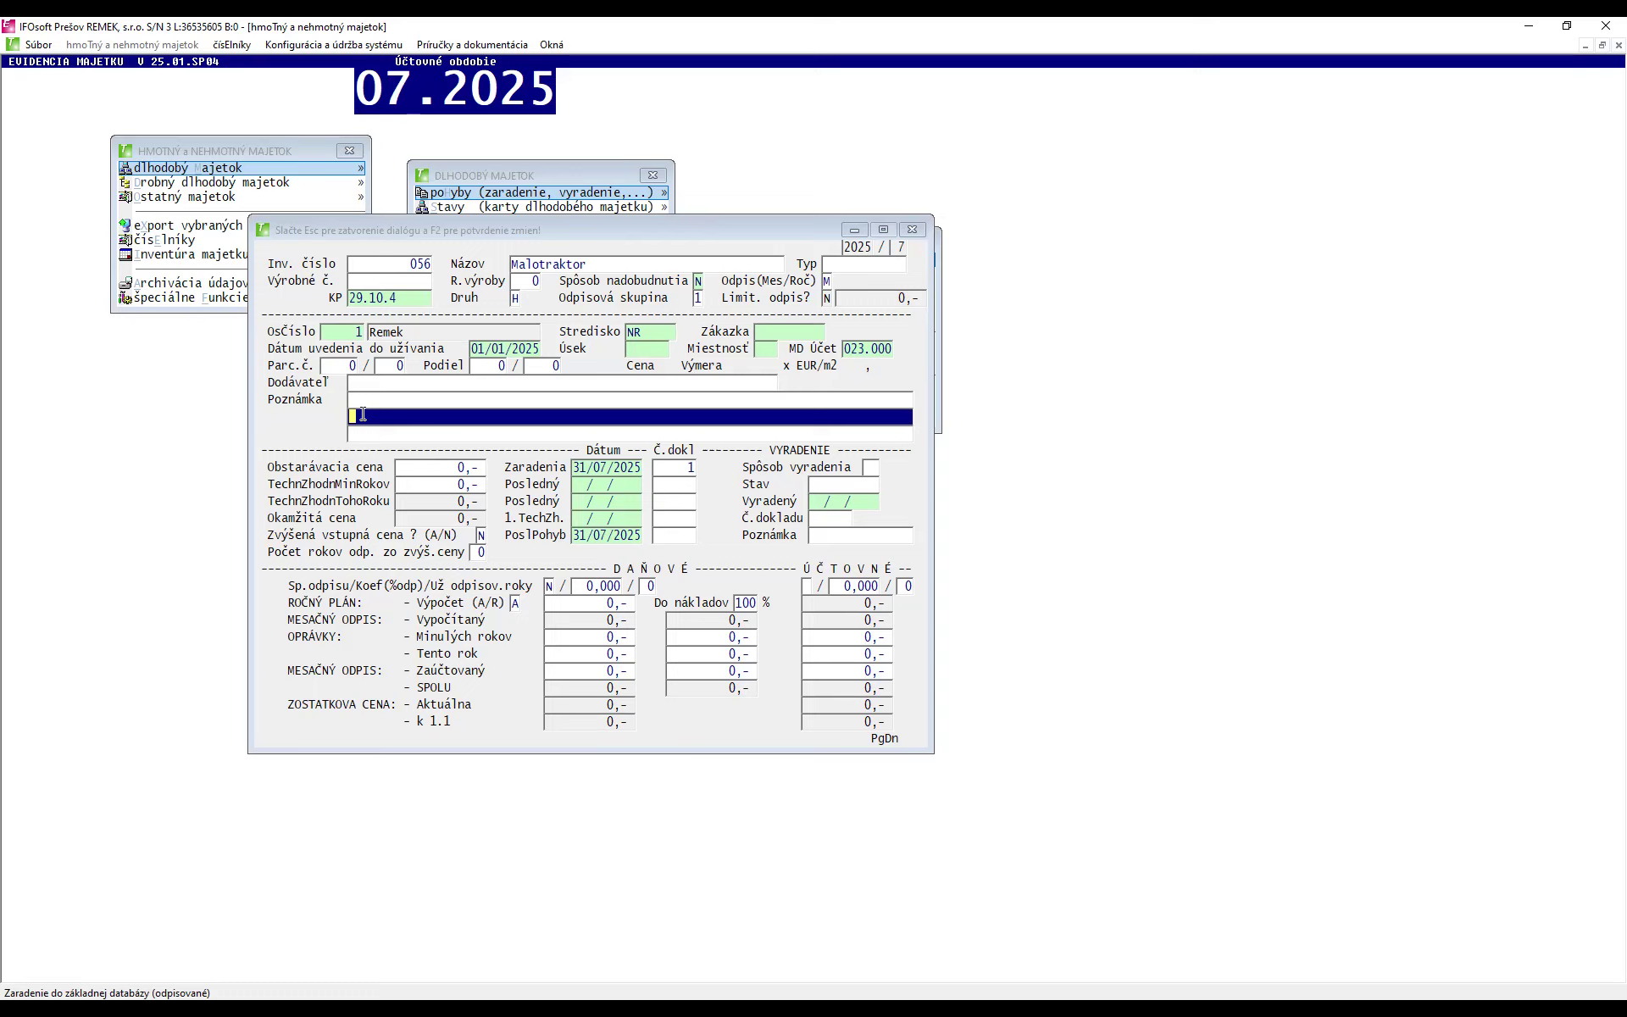
pyautogui.click(473, 435)
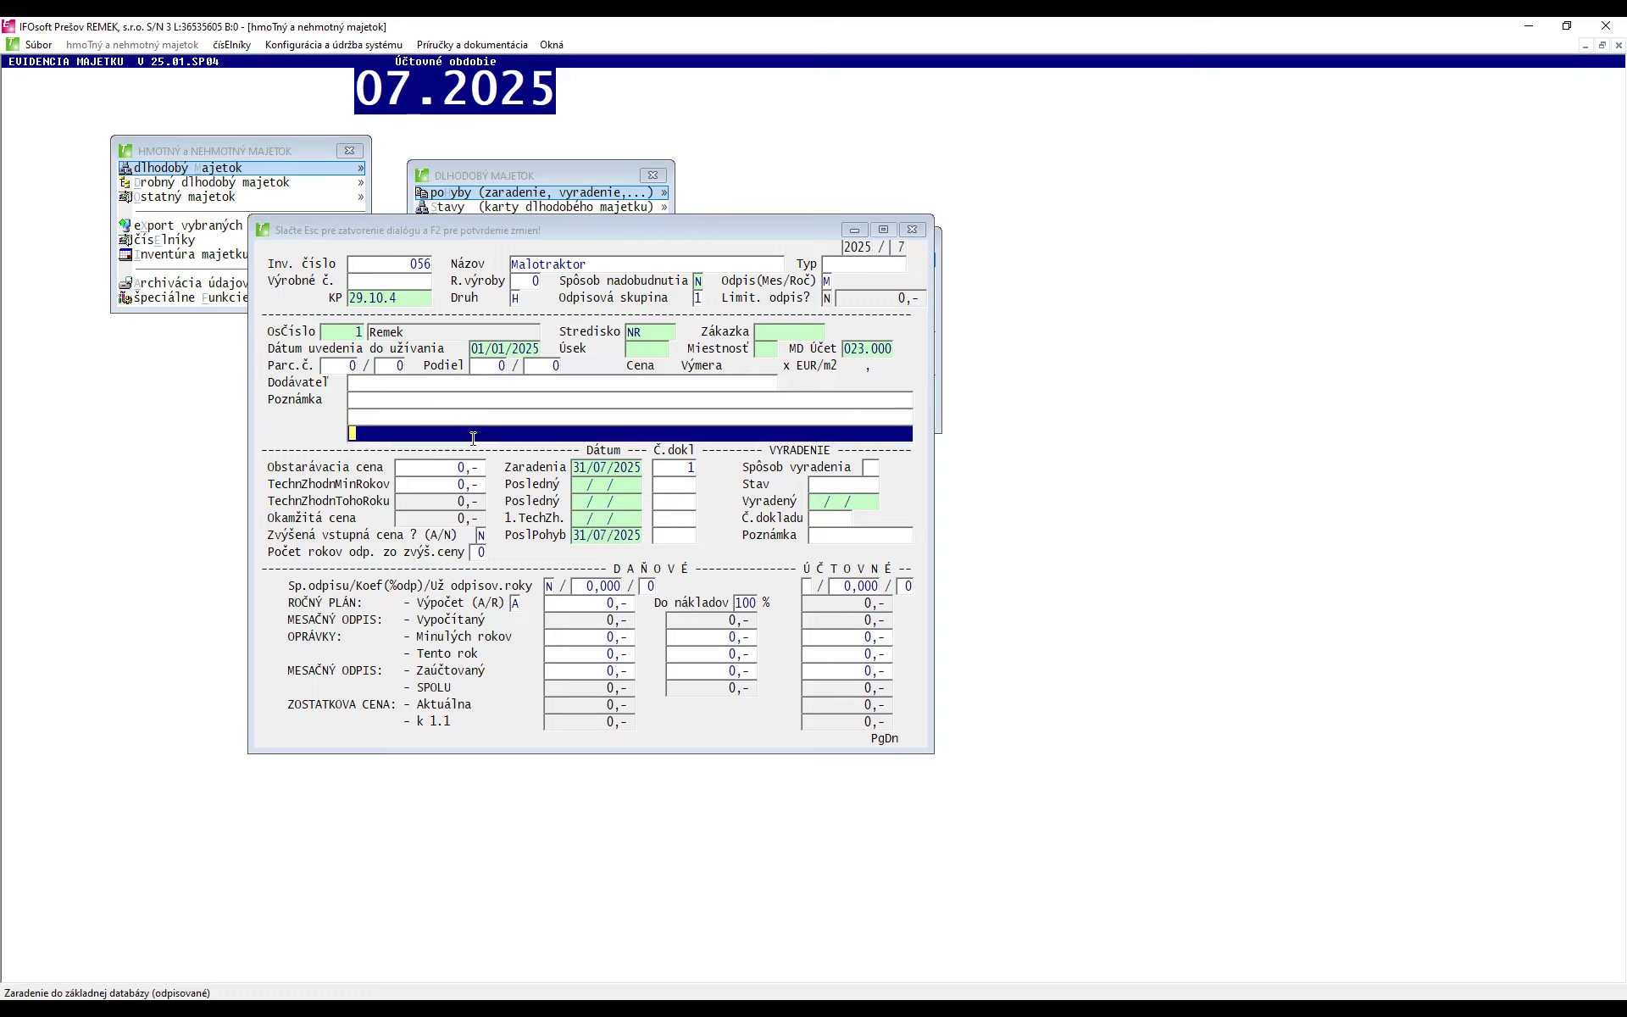
pyautogui.press('Return')
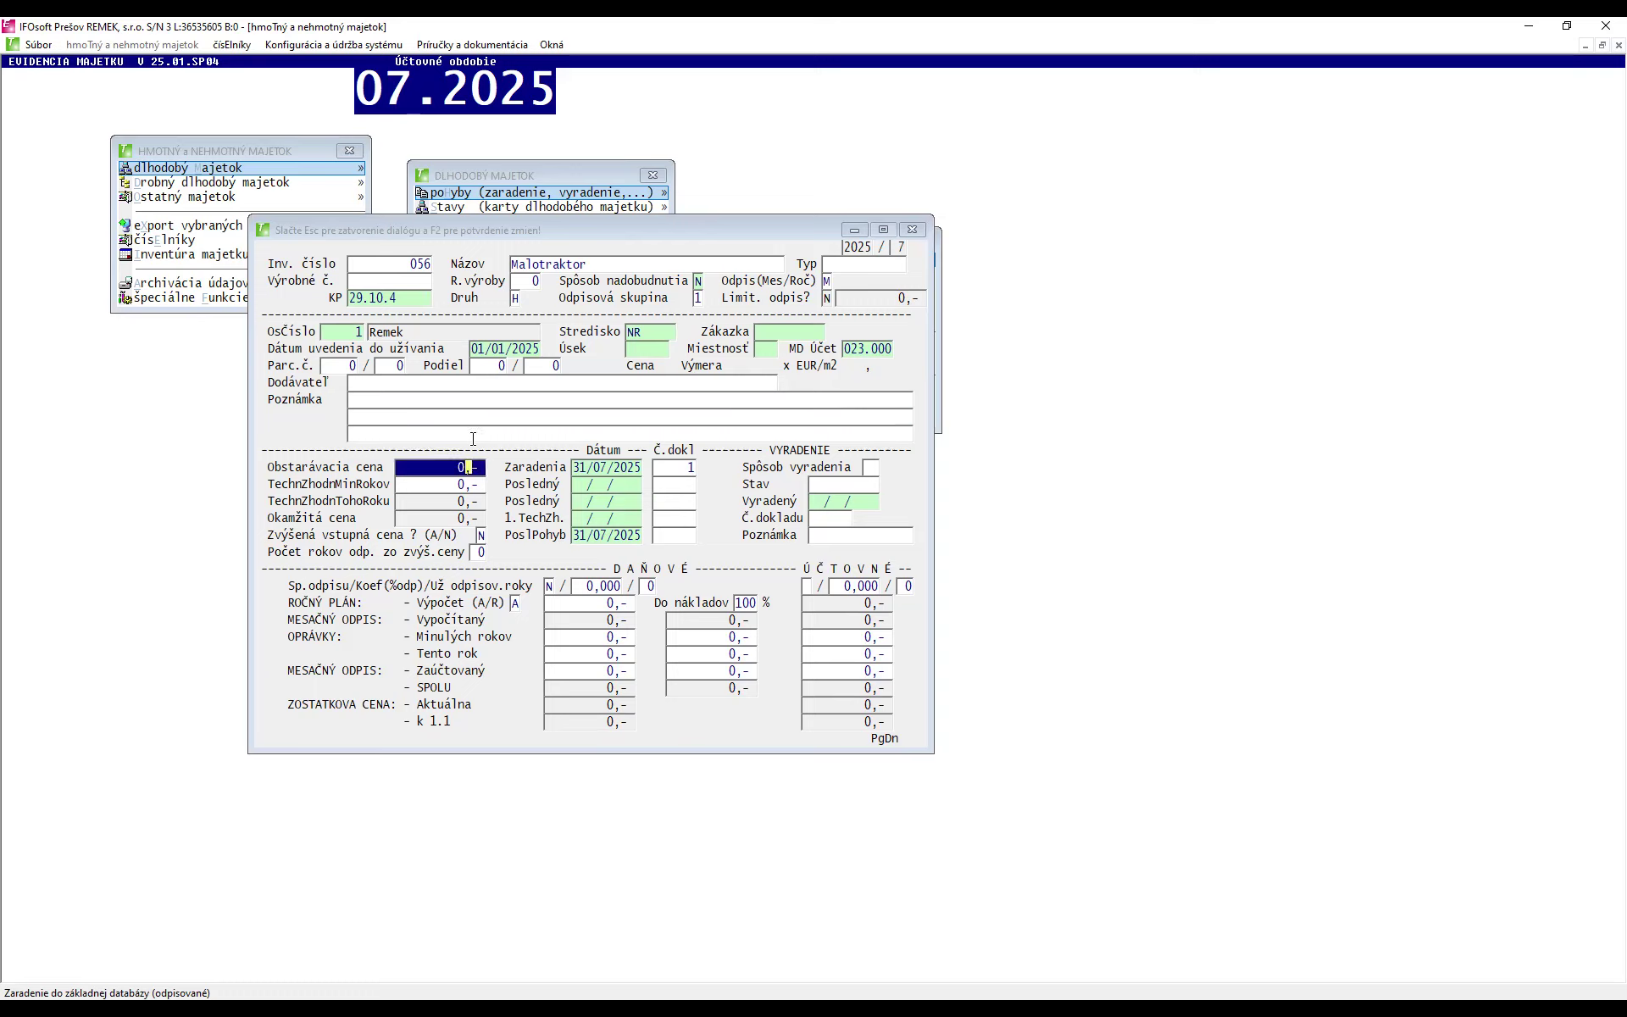
pyautogui.write('10')
pyautogui.press('Return')
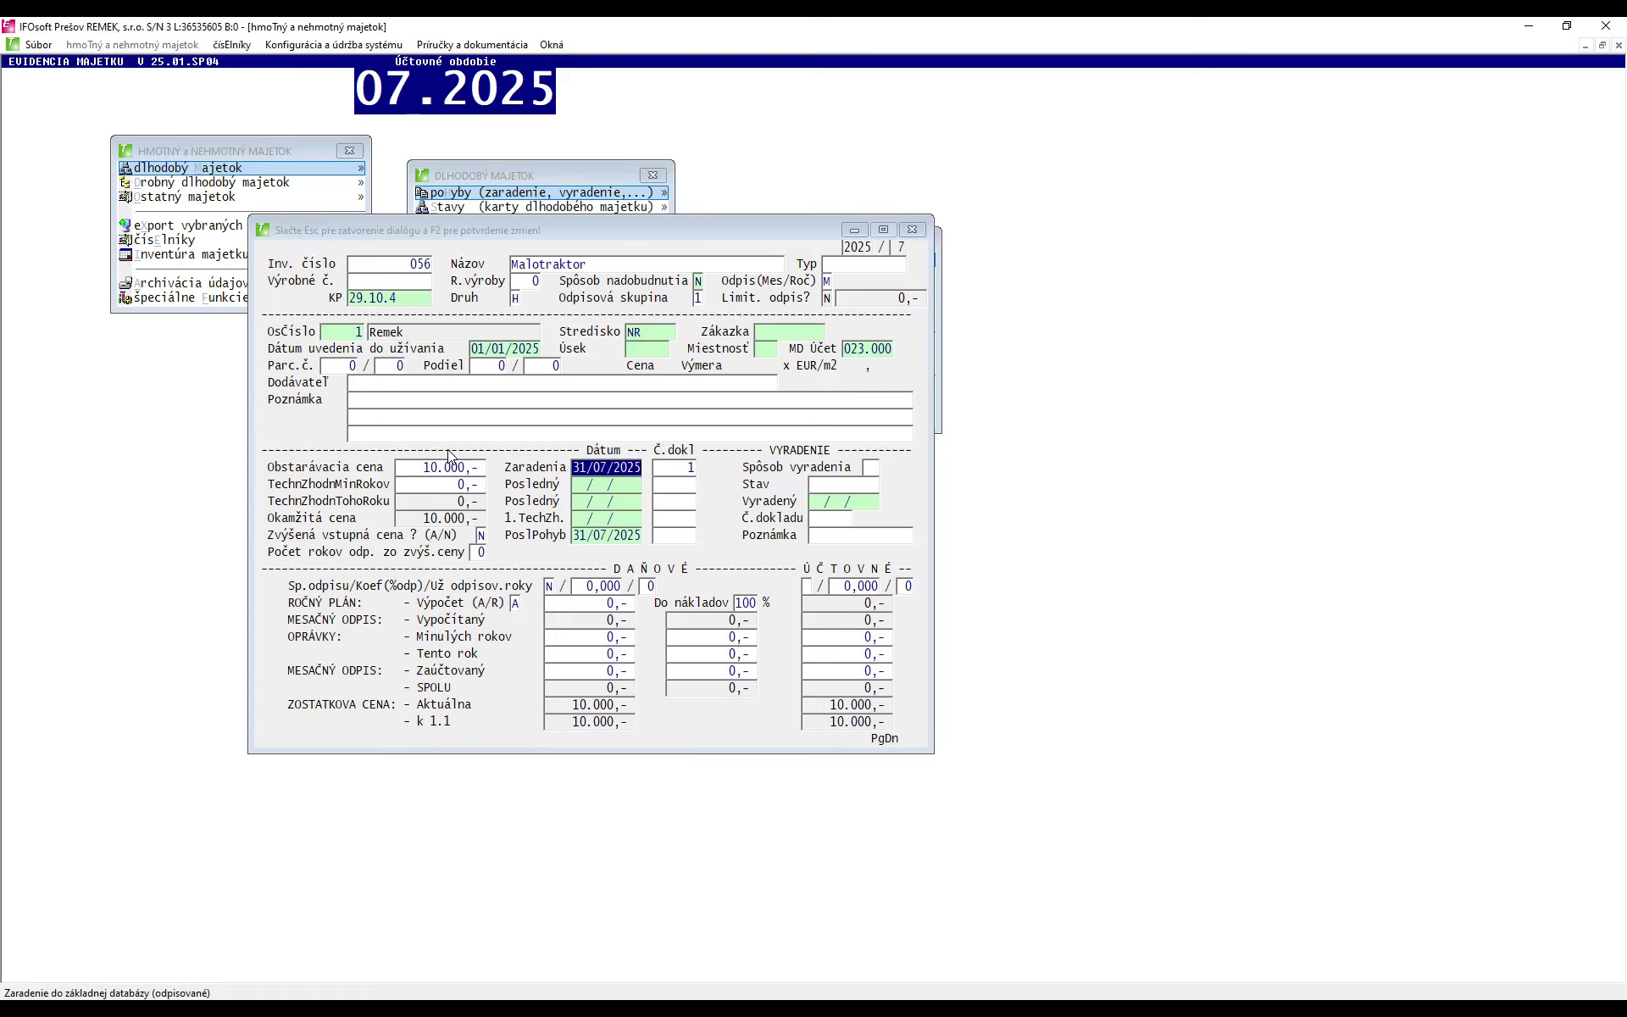
pyautogui.press('Up')
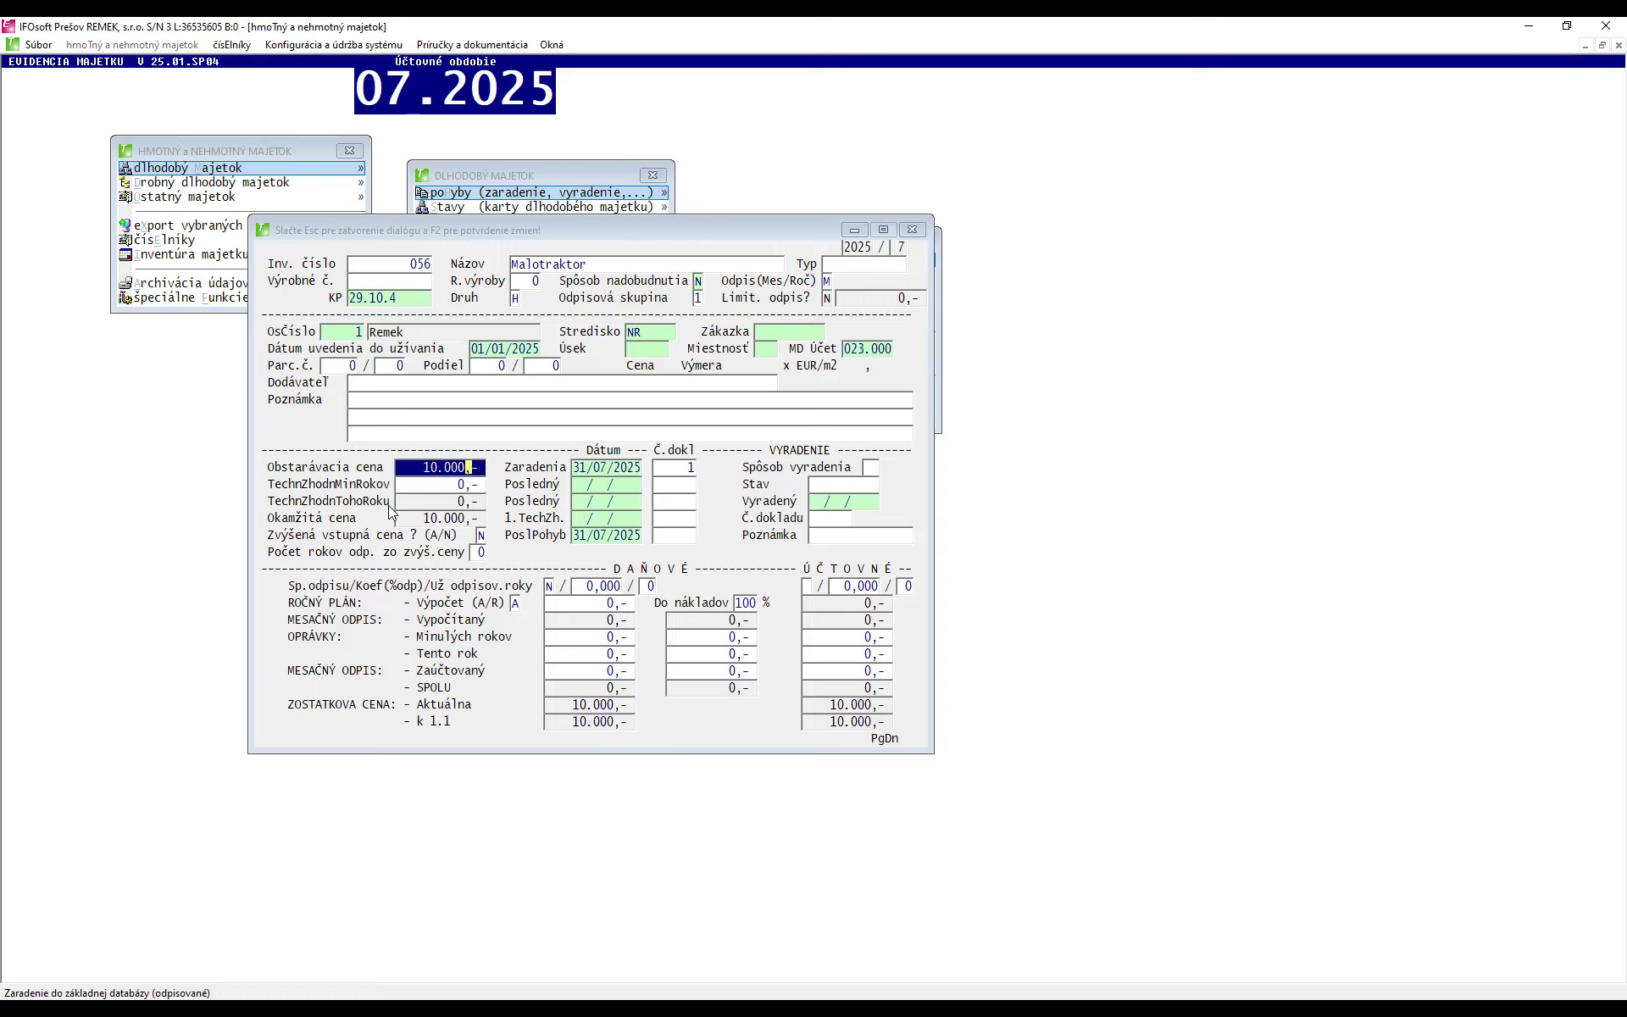
# - Examine the technical improvement amount, its dates, and the Zaradenia and PoslPohyb dates with the document number
pyautogui.click(451, 487)
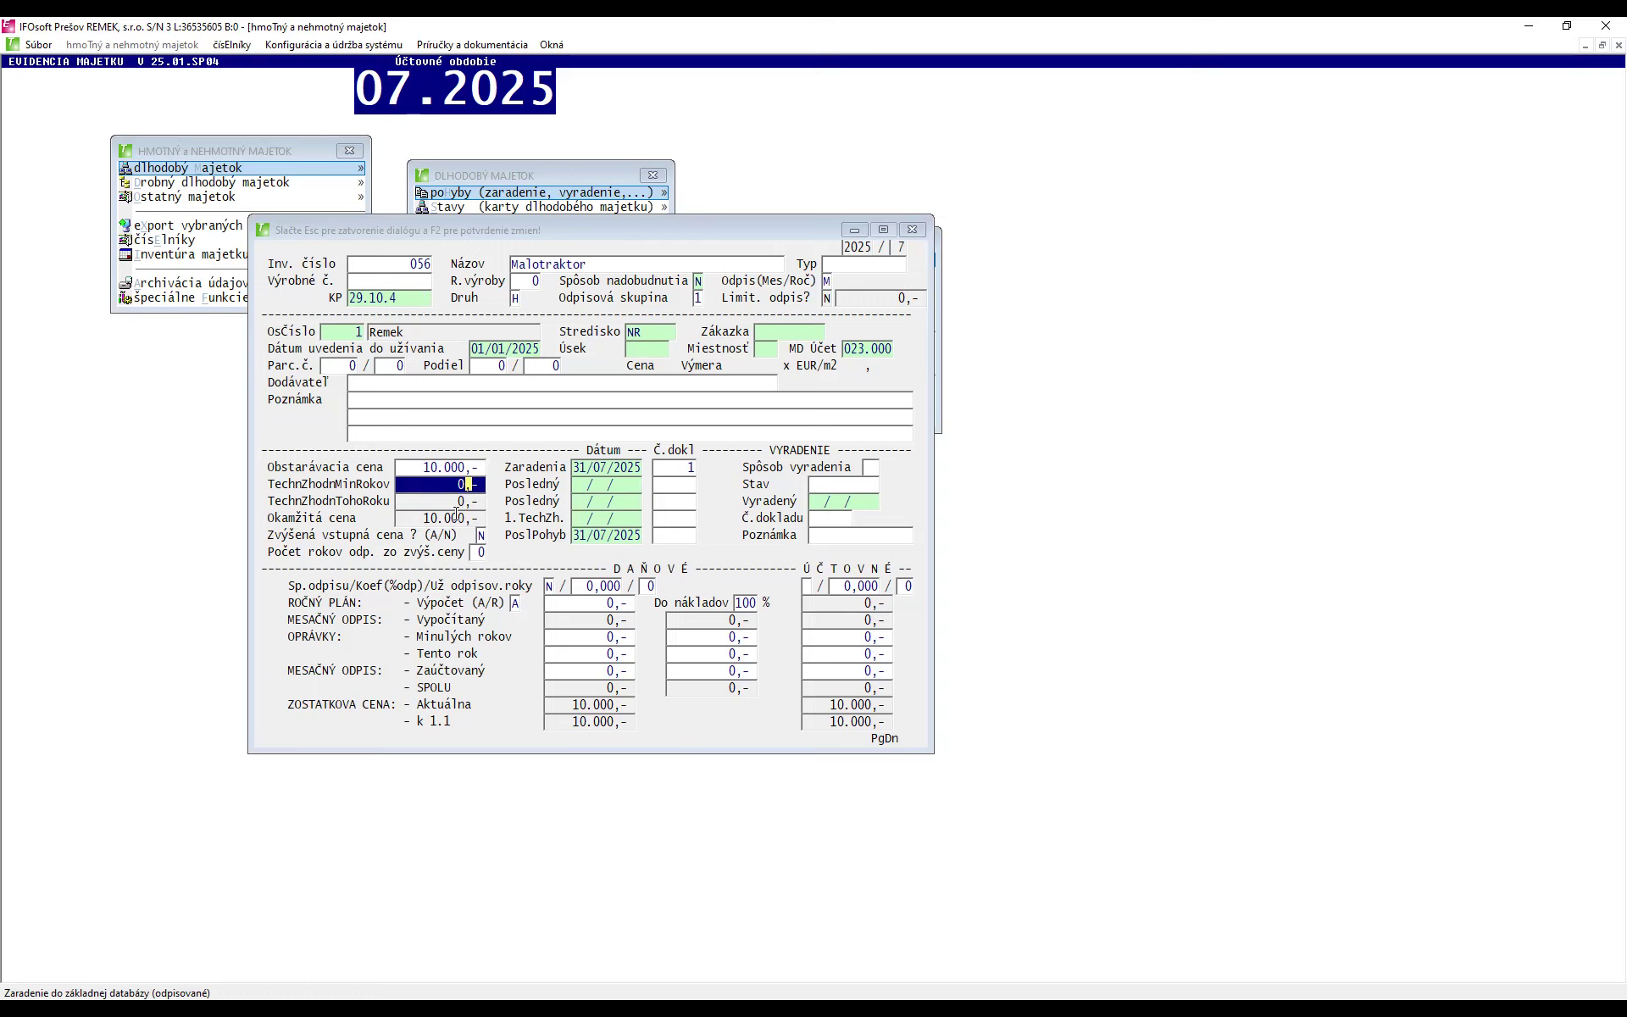
pyautogui.click(586, 488)
pyautogui.click(583, 502)
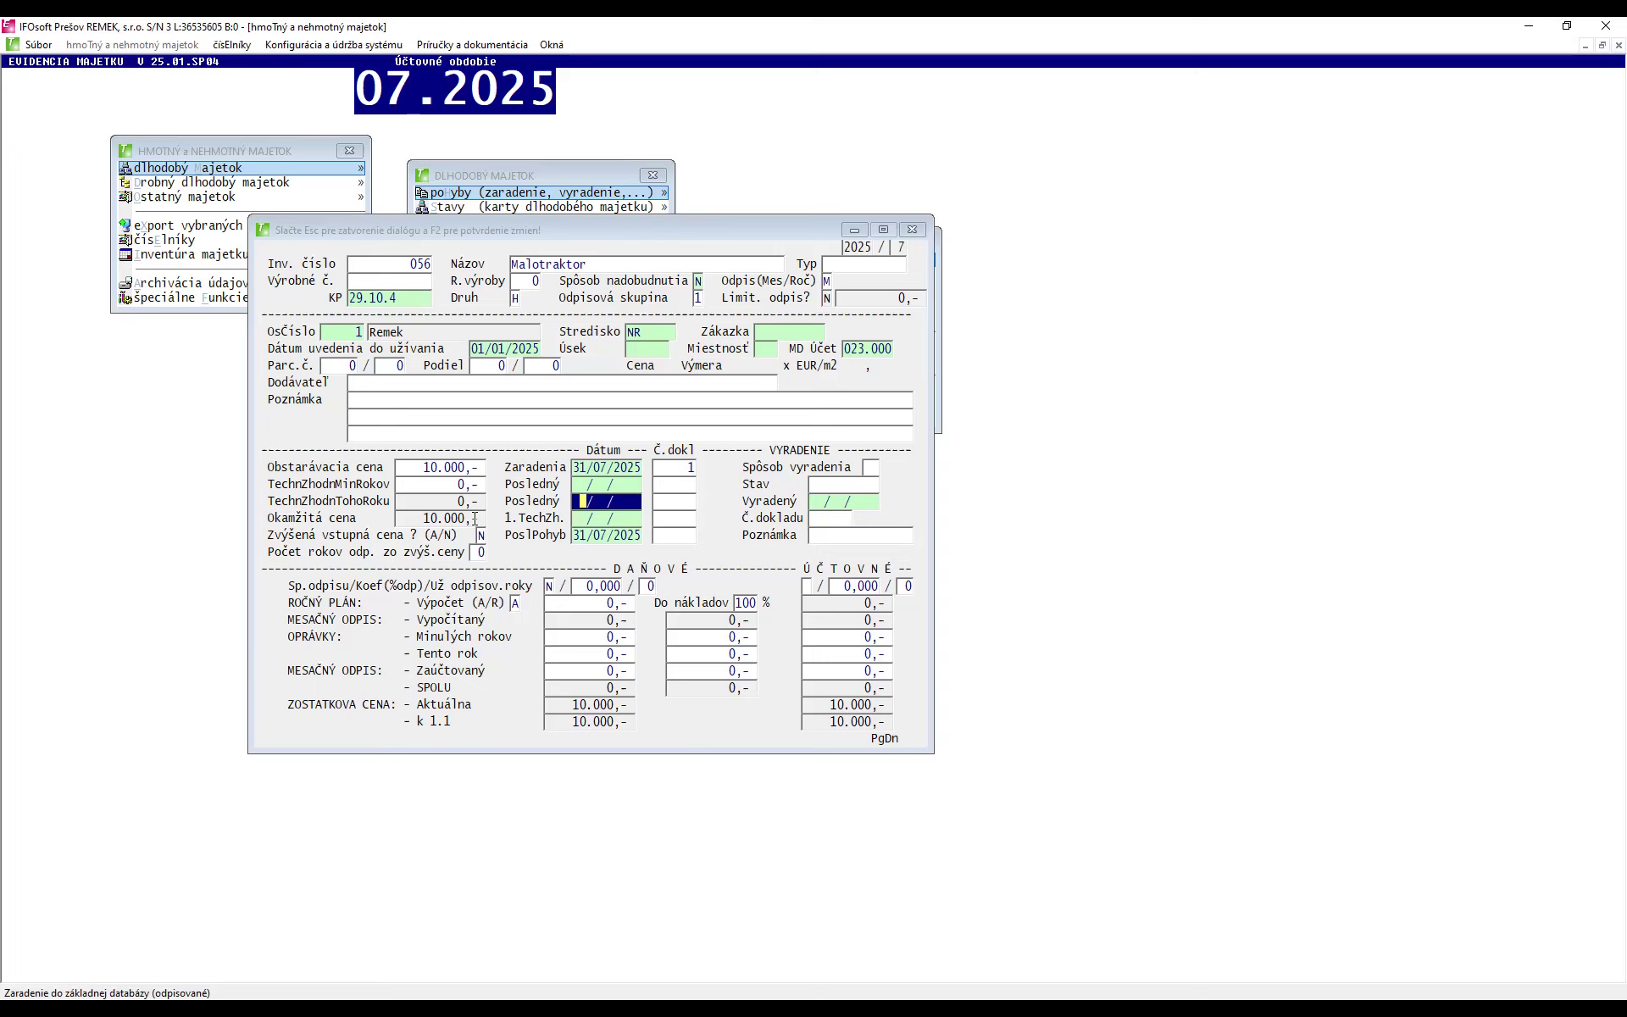
pyautogui.click(596, 466)
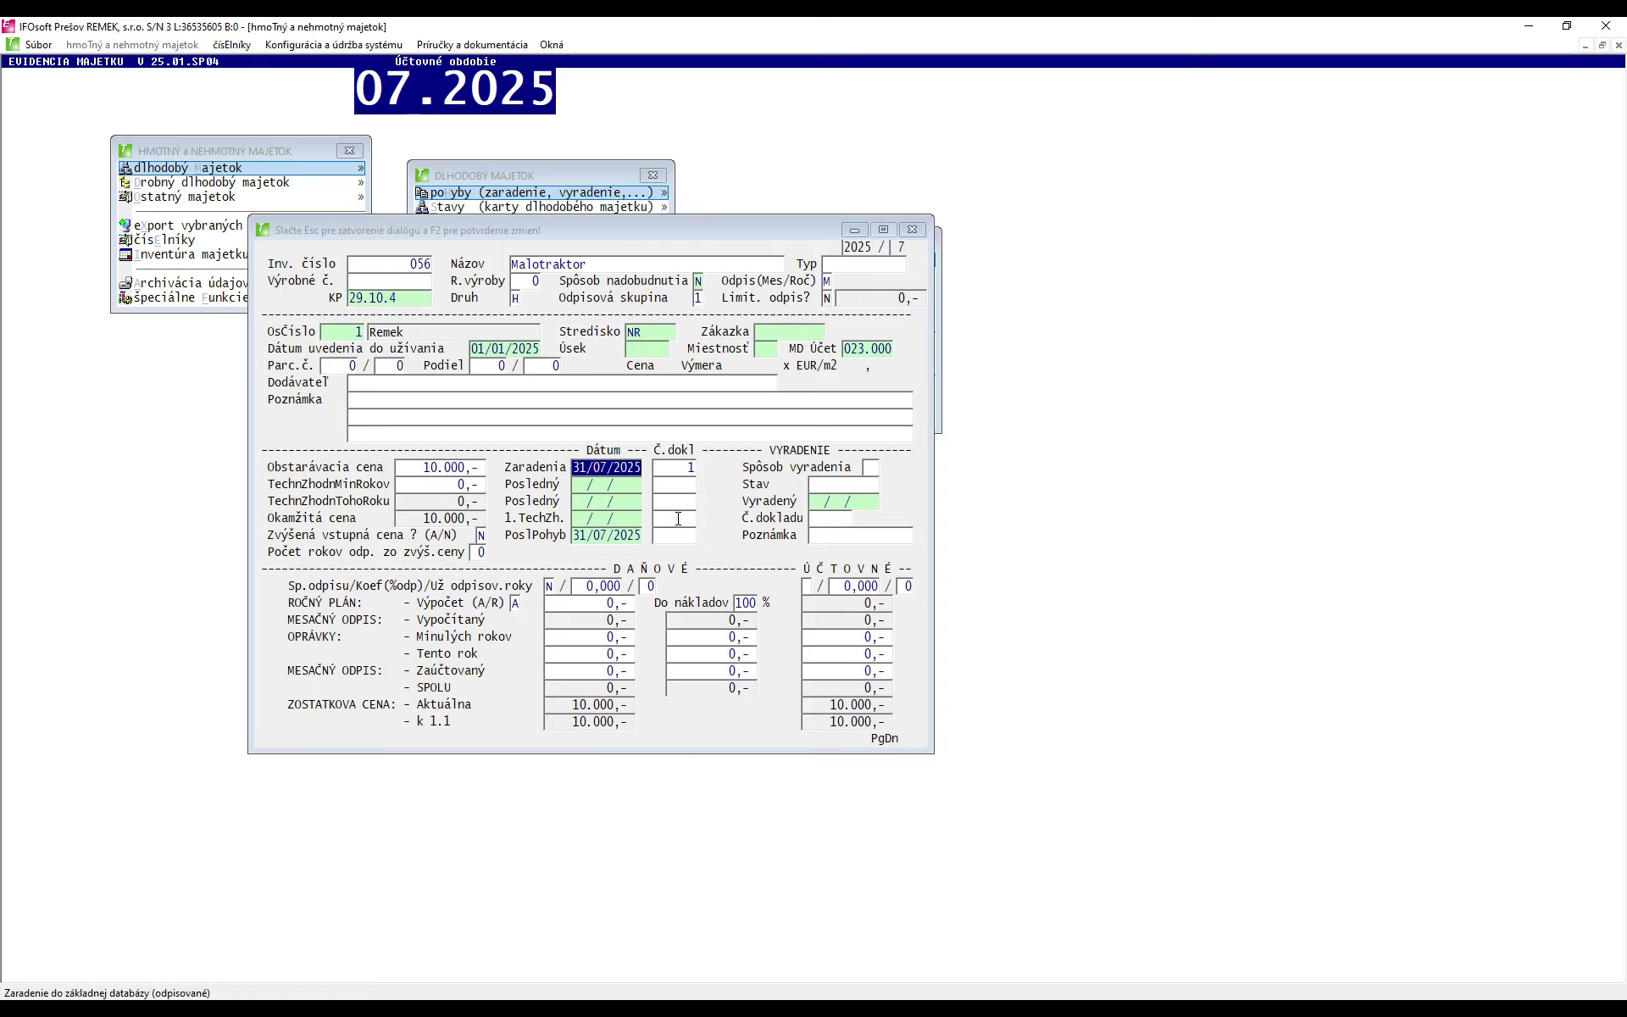
pyautogui.click(679, 466)
pyautogui.click(610, 535)
pyautogui.click(610, 468)
pyautogui.click(608, 536)
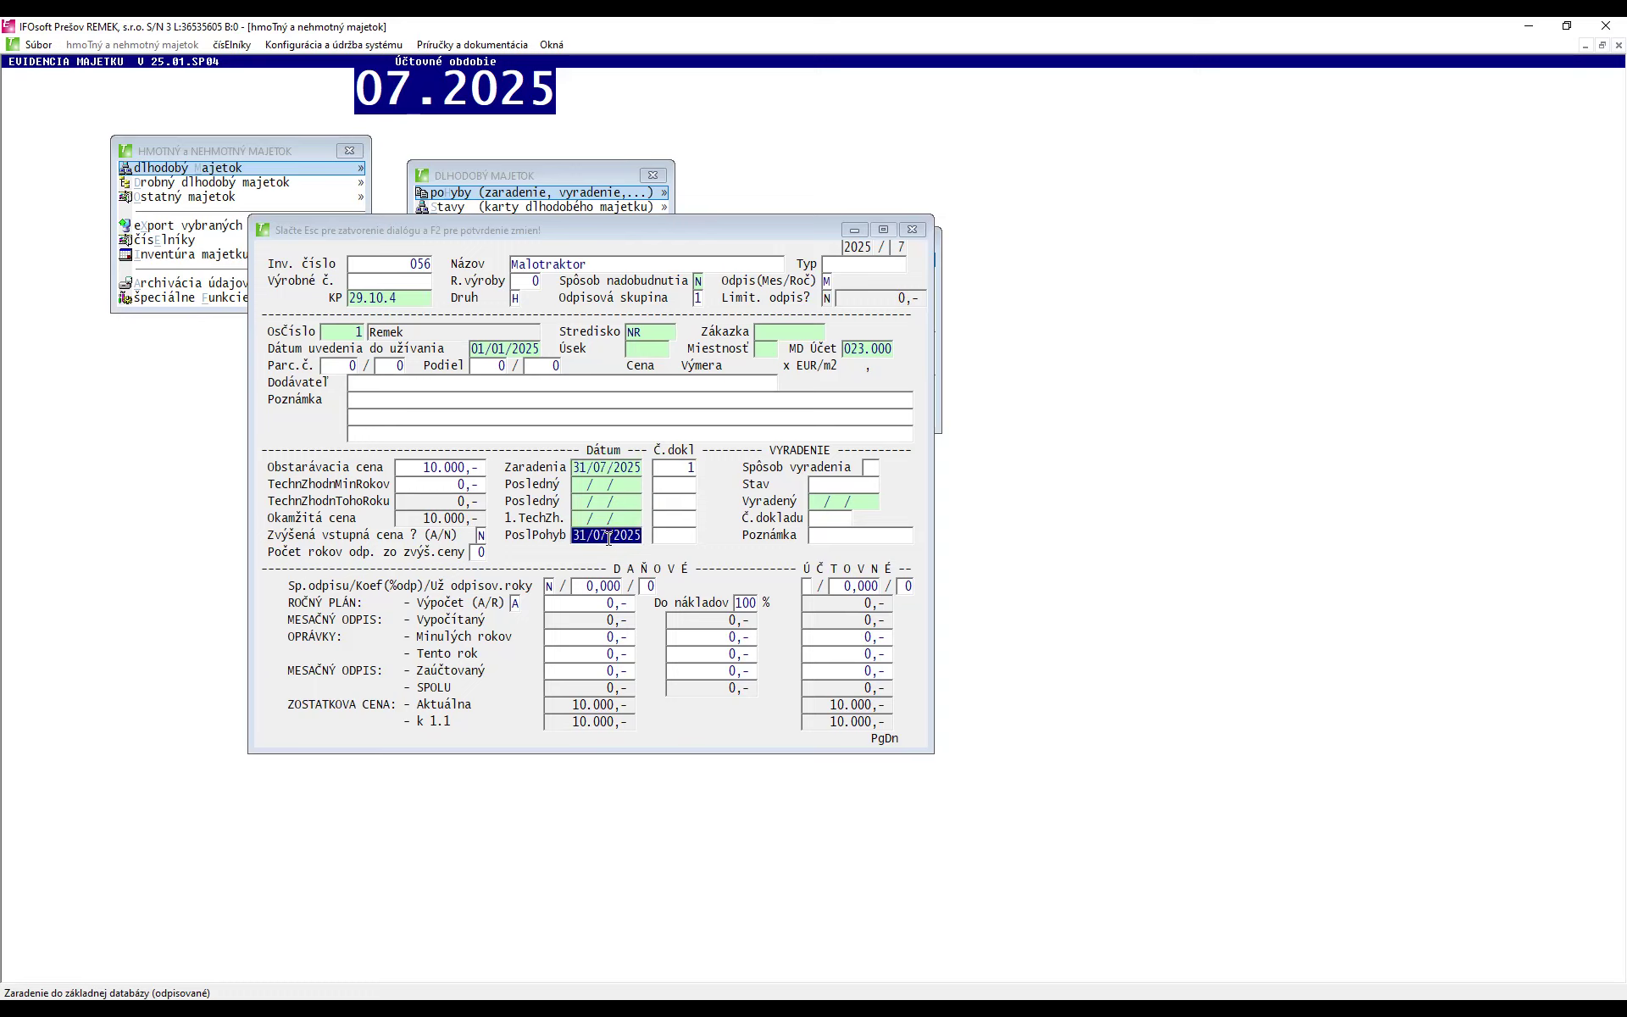
# - Check the Spôsob vyradenia field and move the asset card aside briefly to view the options under Pohyby
pyautogui.click(875, 467)
pyautogui.moveTo(696, 231); pyautogui.dragTo(440, 220)
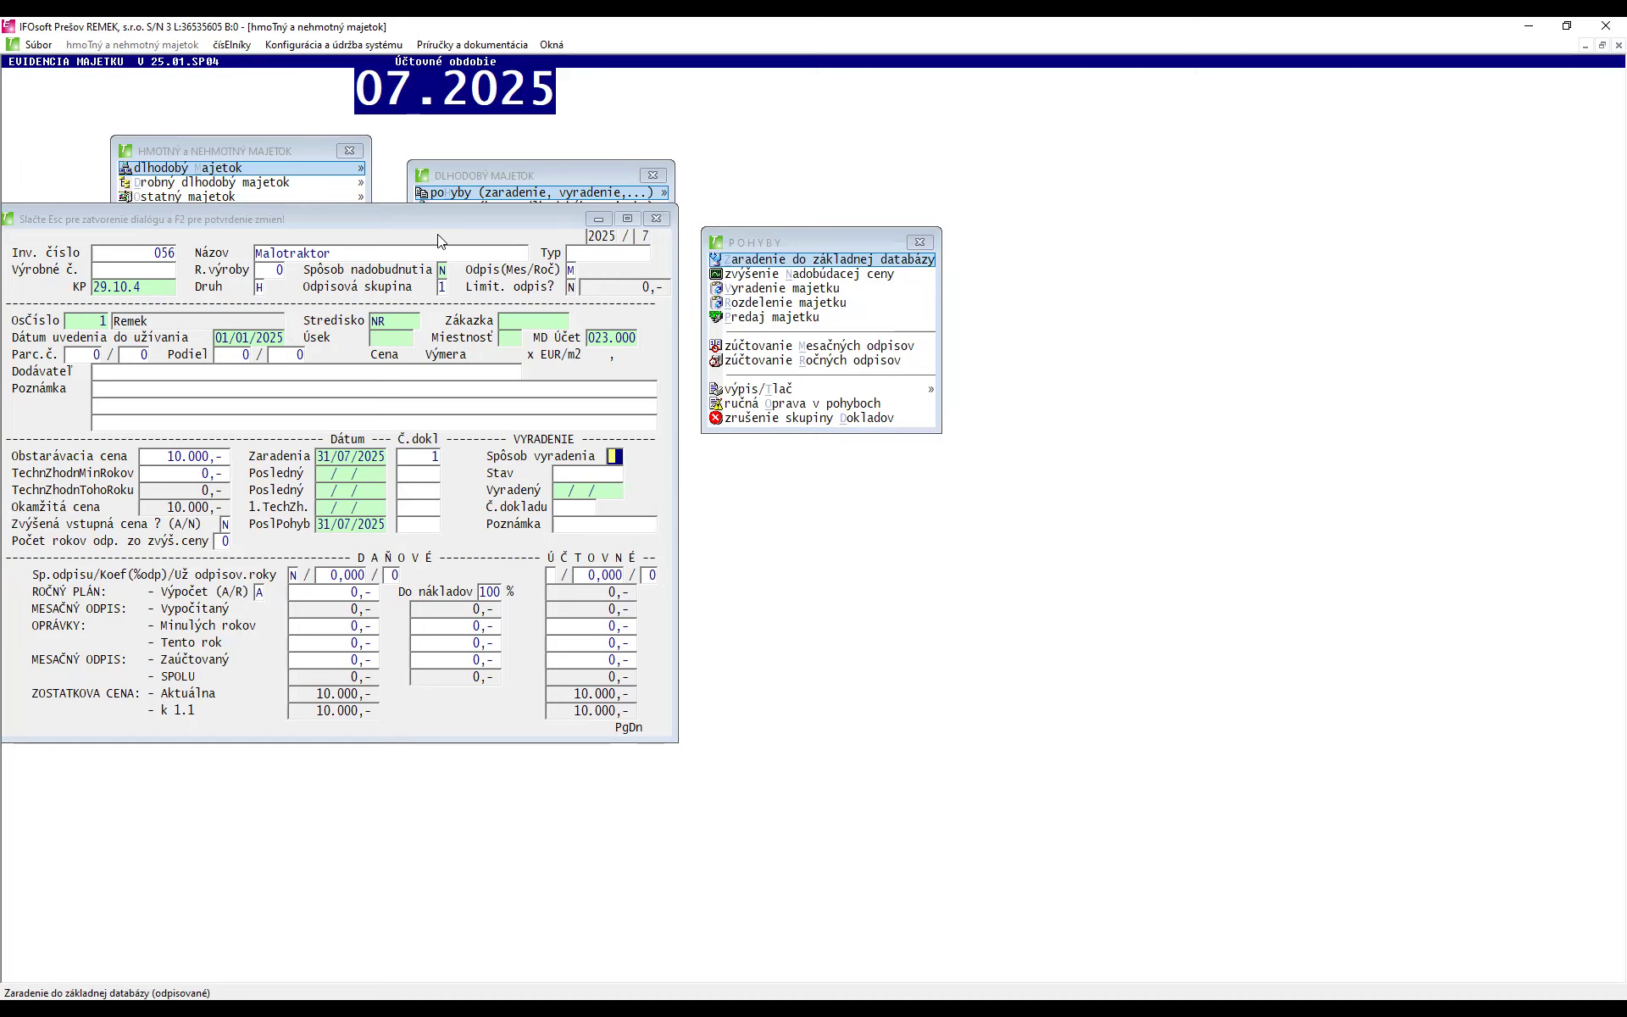
pyautogui.moveTo(488, 225); pyautogui.dragTo(850, 247)
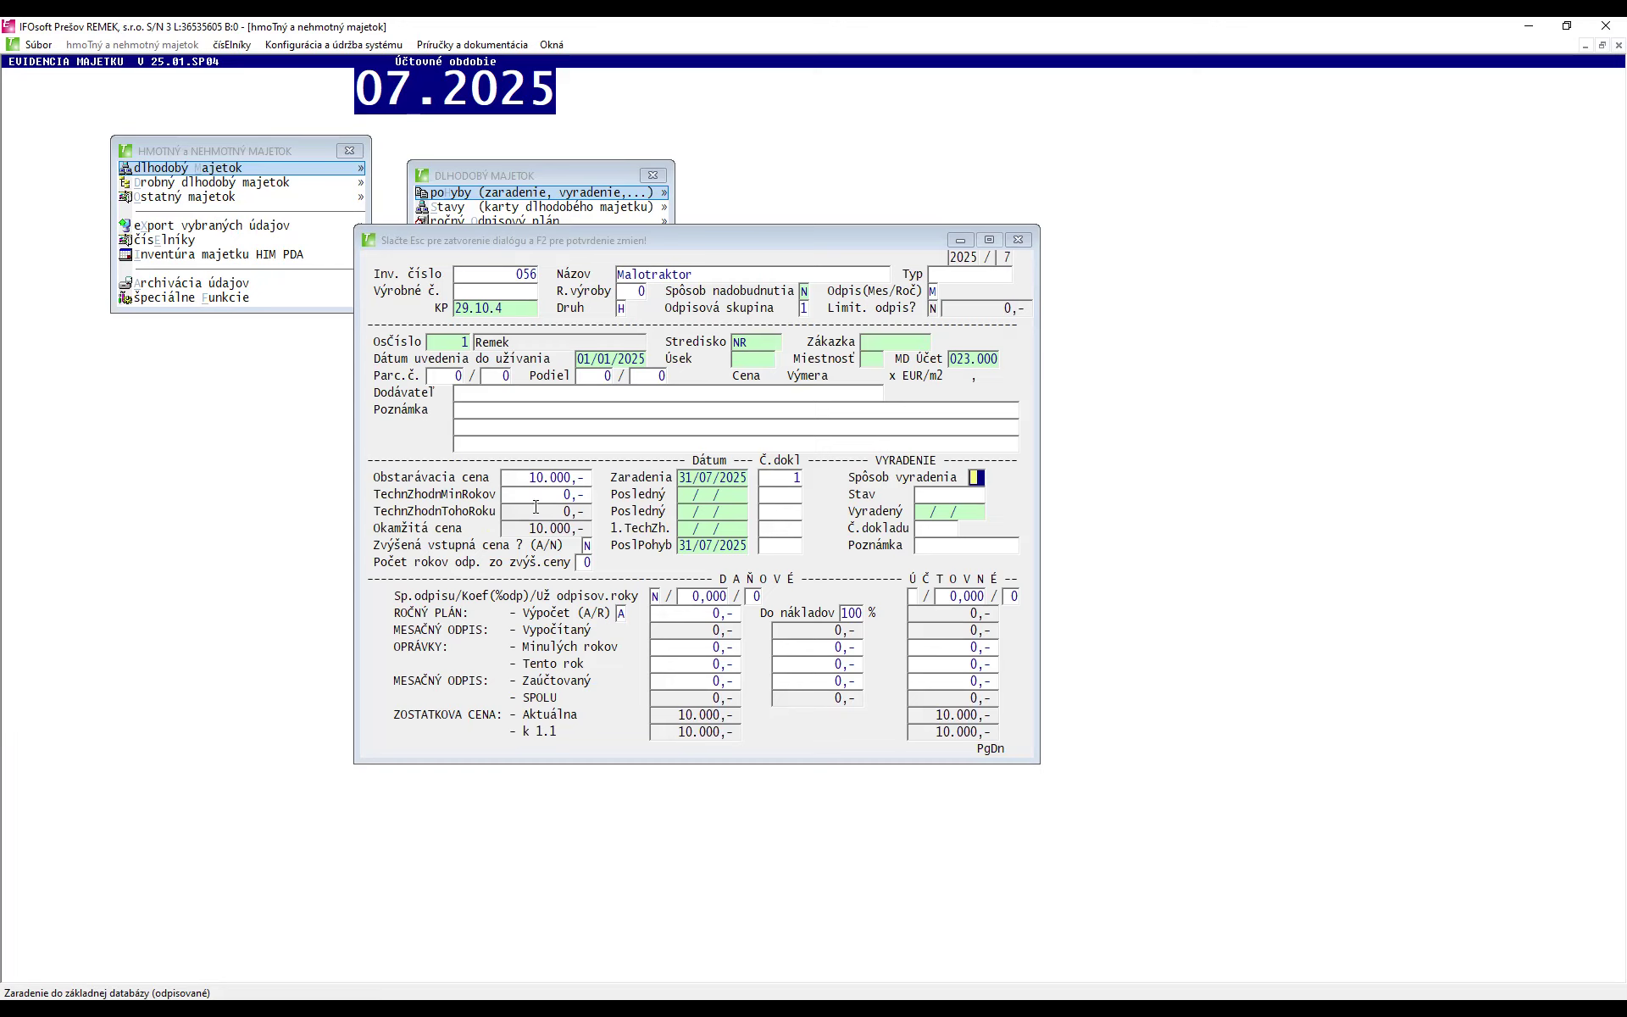
# - Review the acquisition price, the date and document number fields, and the disposal fields down to the depreciation section
pyautogui.click(546, 477)
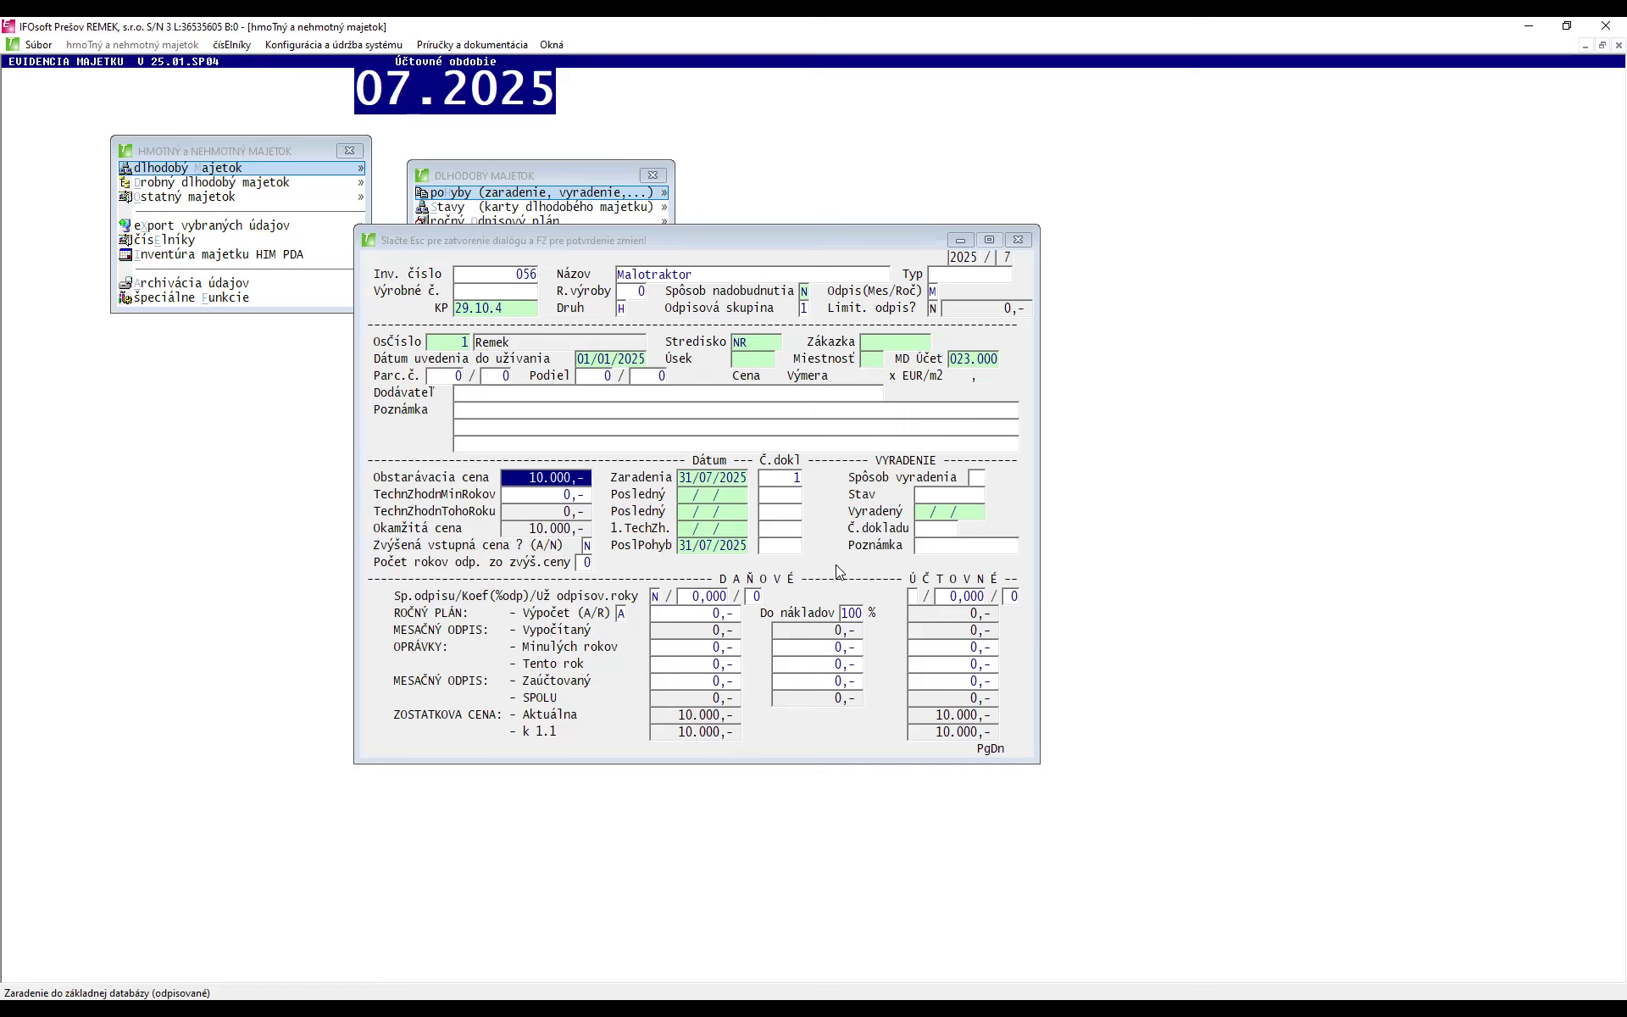
pyautogui.press('Return')
pyautogui.press('Return')
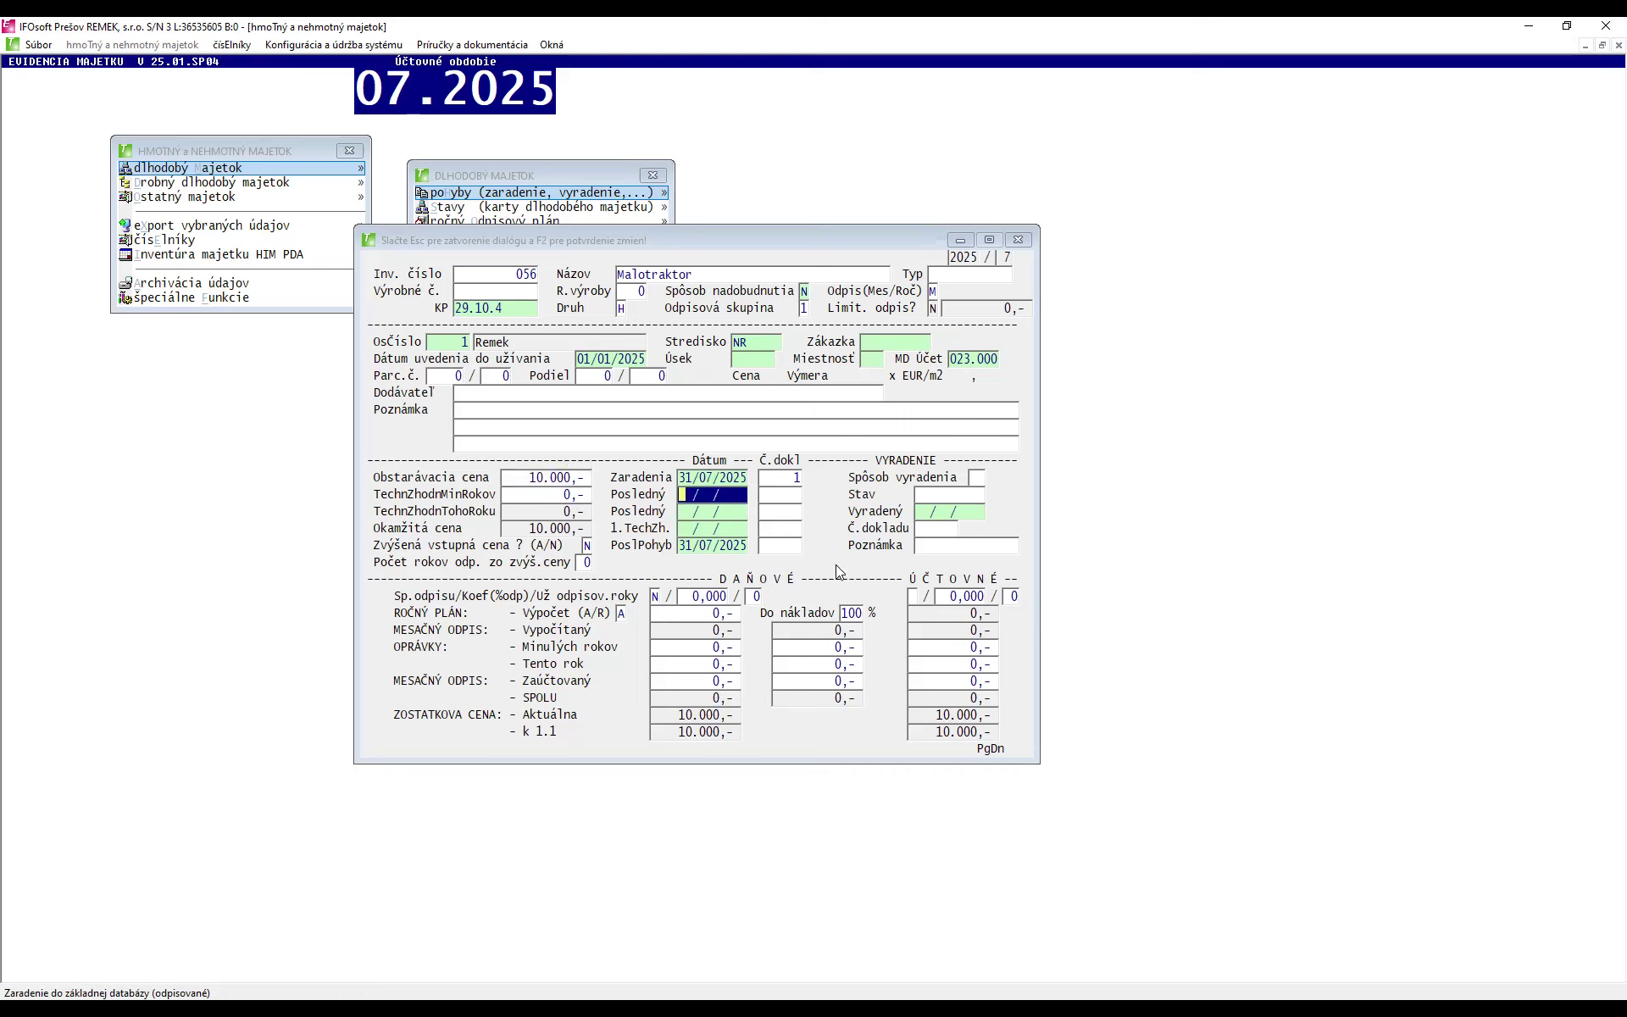
pyautogui.press('Return')
pyautogui.press('Return')
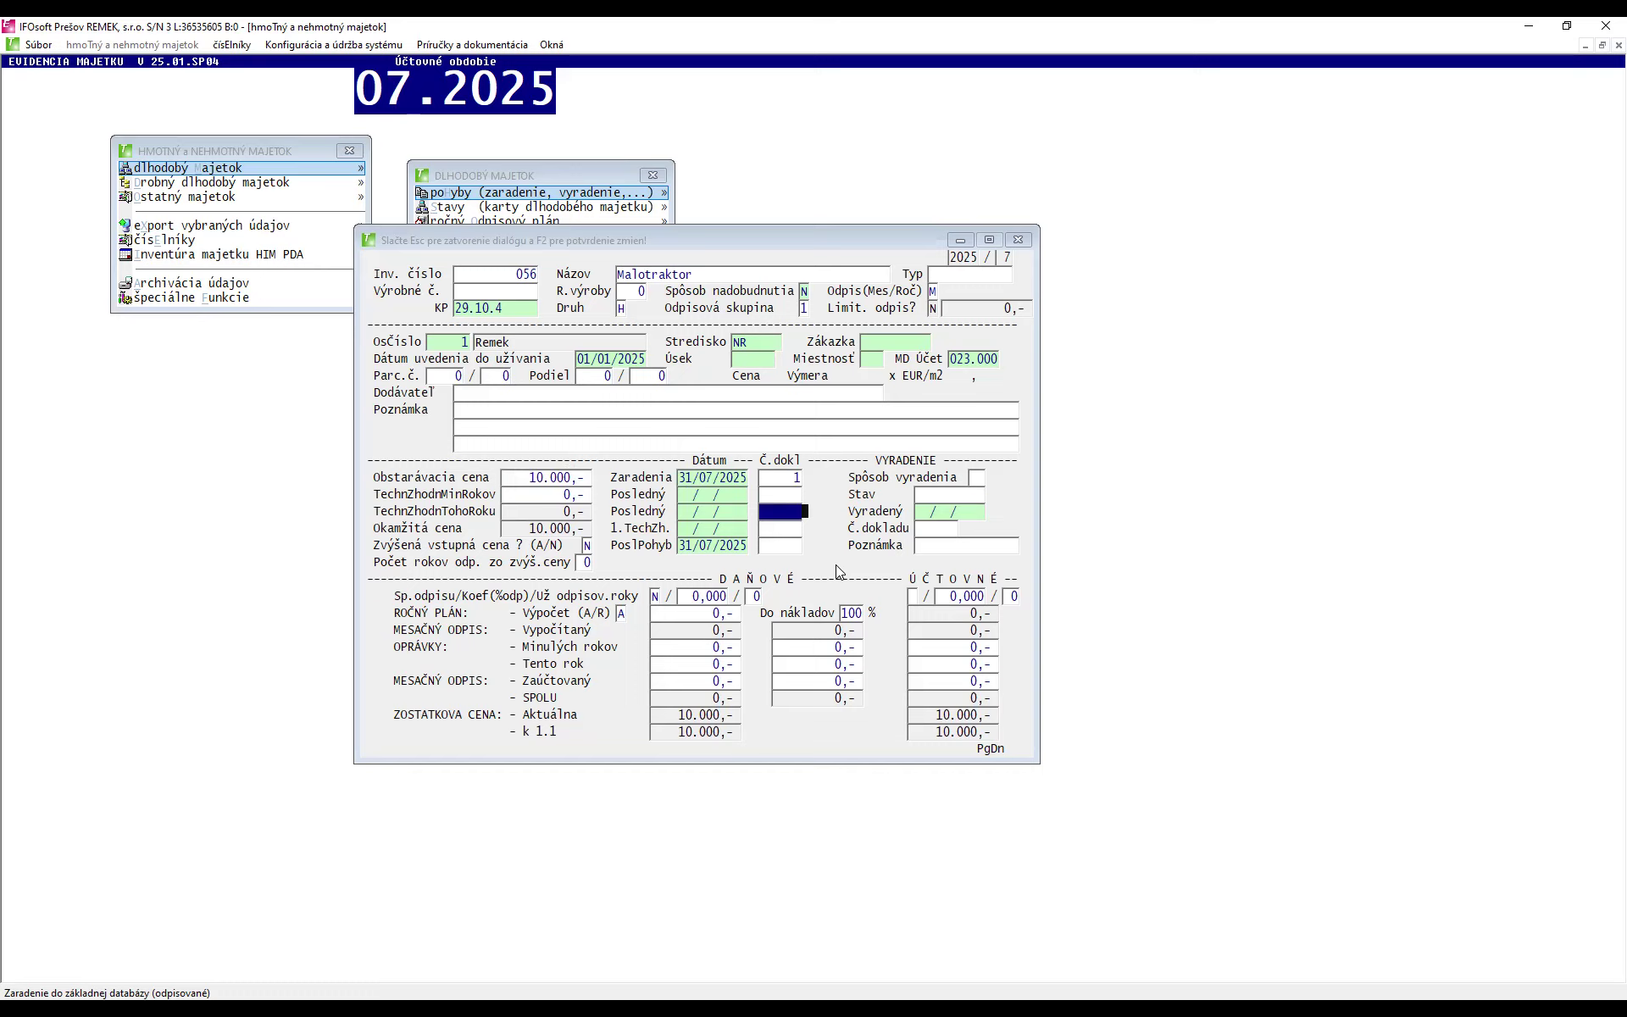
pyautogui.press('Return')
pyautogui.press('Return')
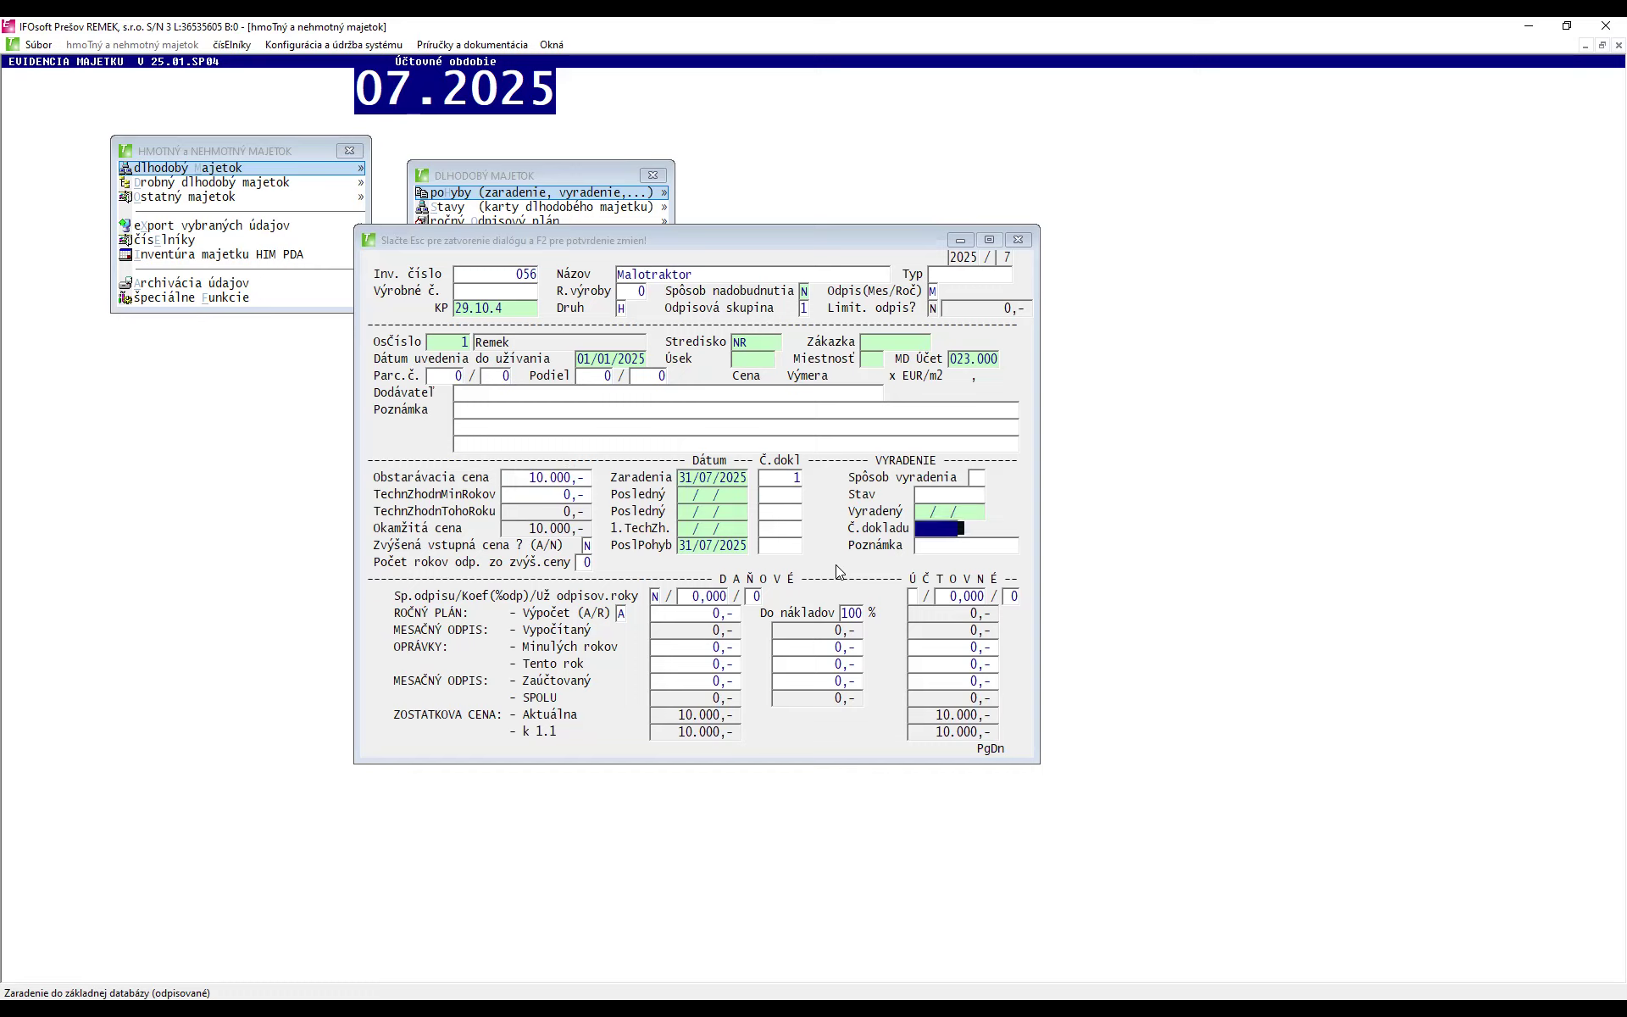
pyautogui.press('Return')
pyautogui.press('Return')
pyautogui.press('Return')
# - Read the help on the tax depreciation coefficient for even and accelerated depreciation
pyautogui.click(692, 596)
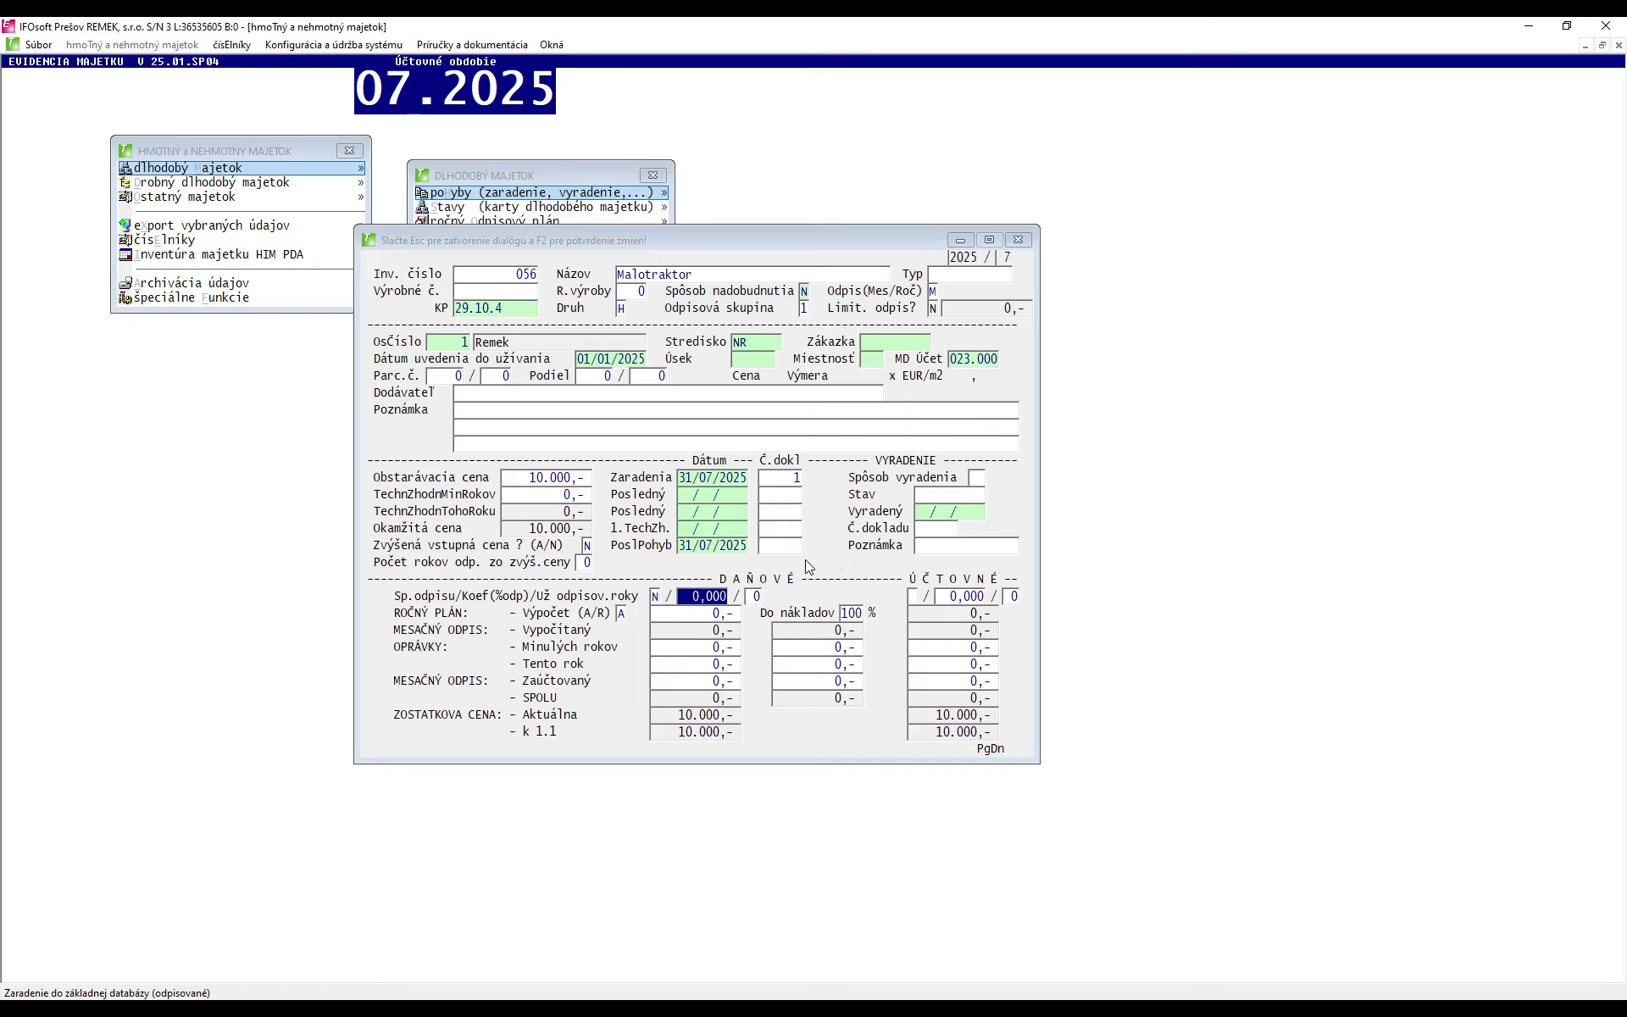
pyautogui.press('F1')
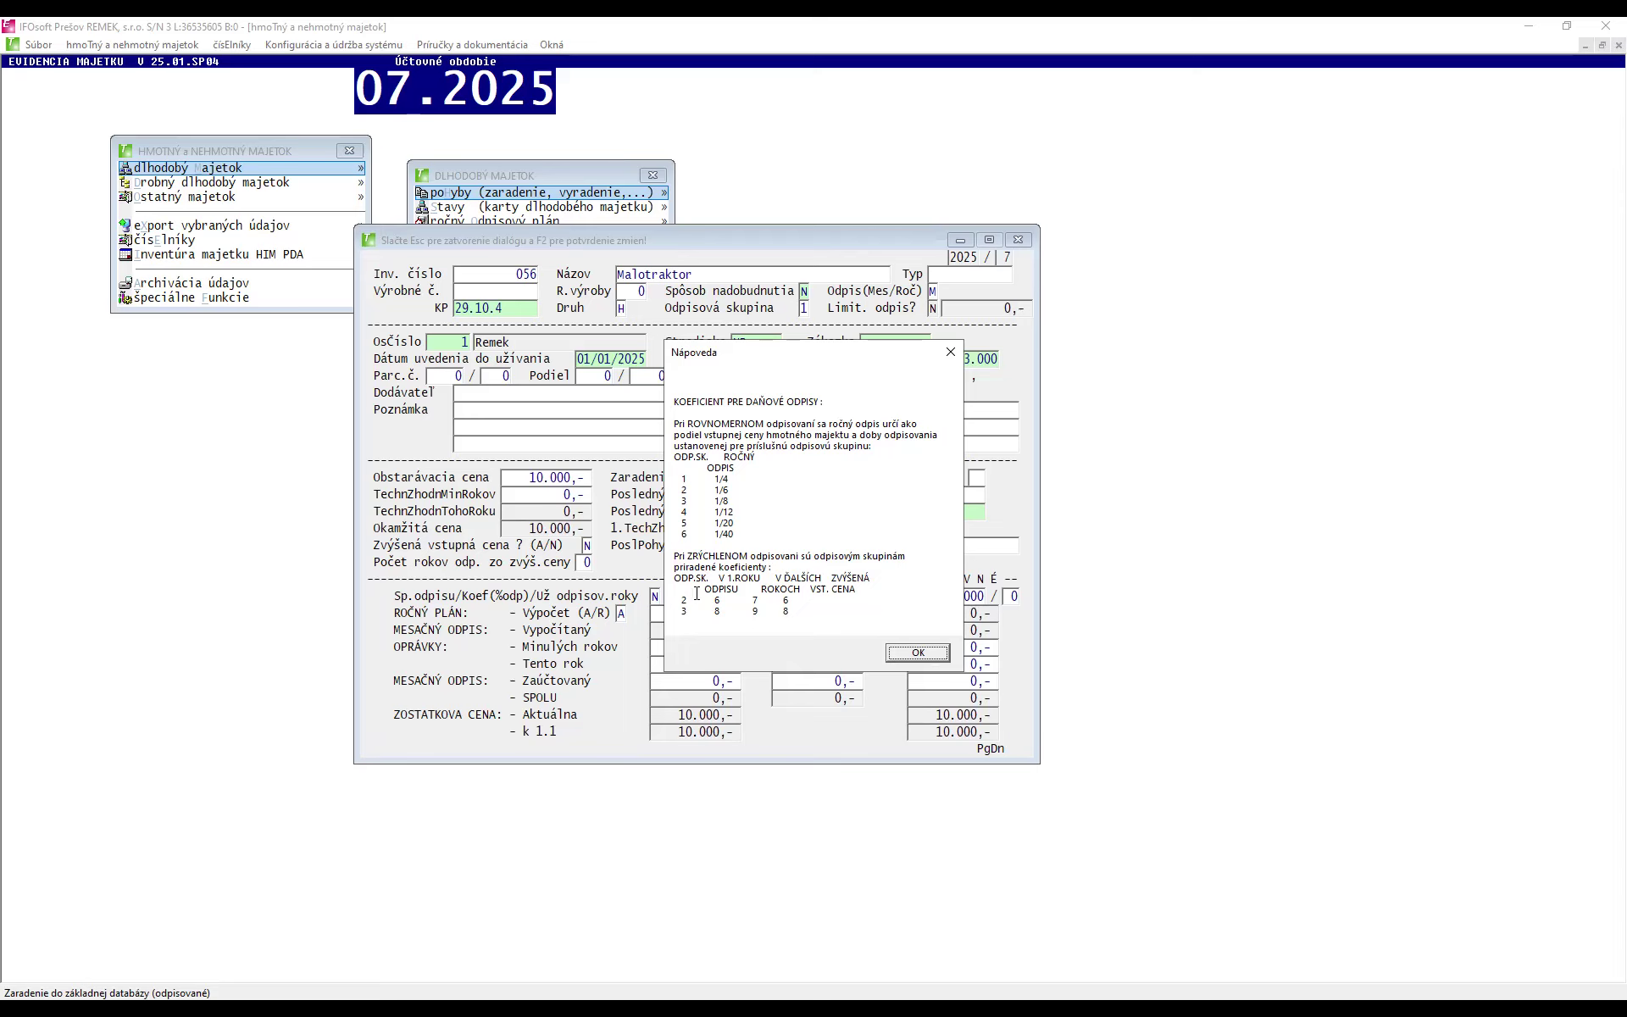
pyautogui.click(936, 659)
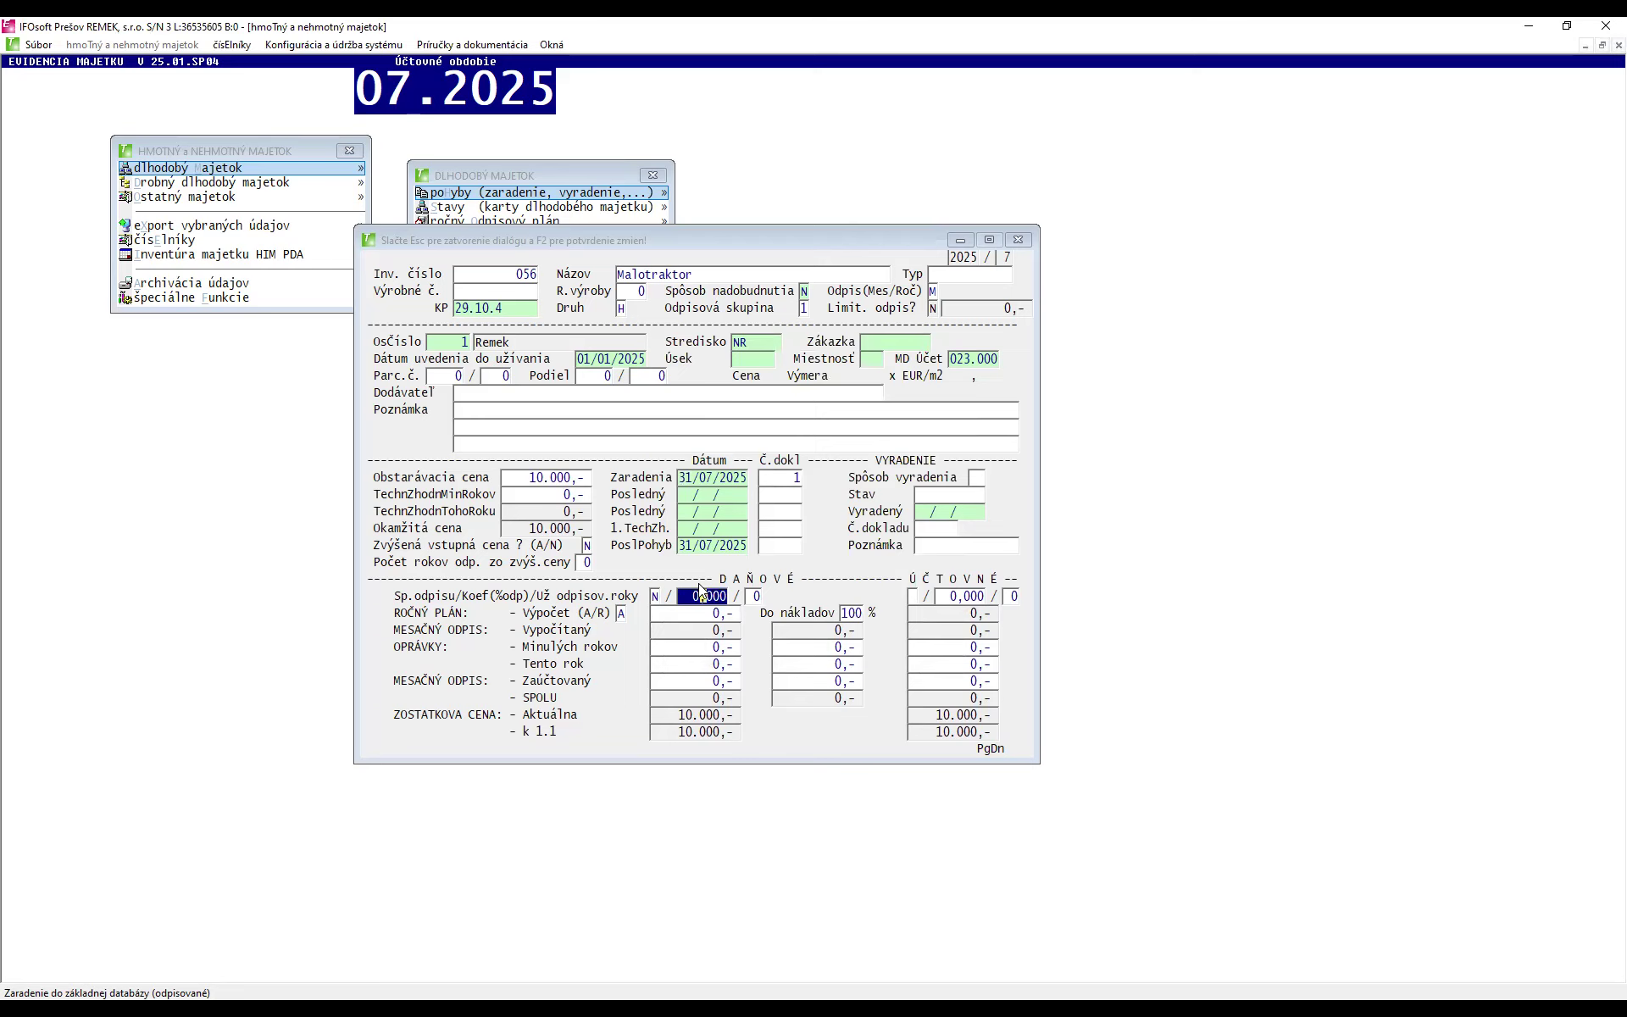
pyautogui.press('F1')
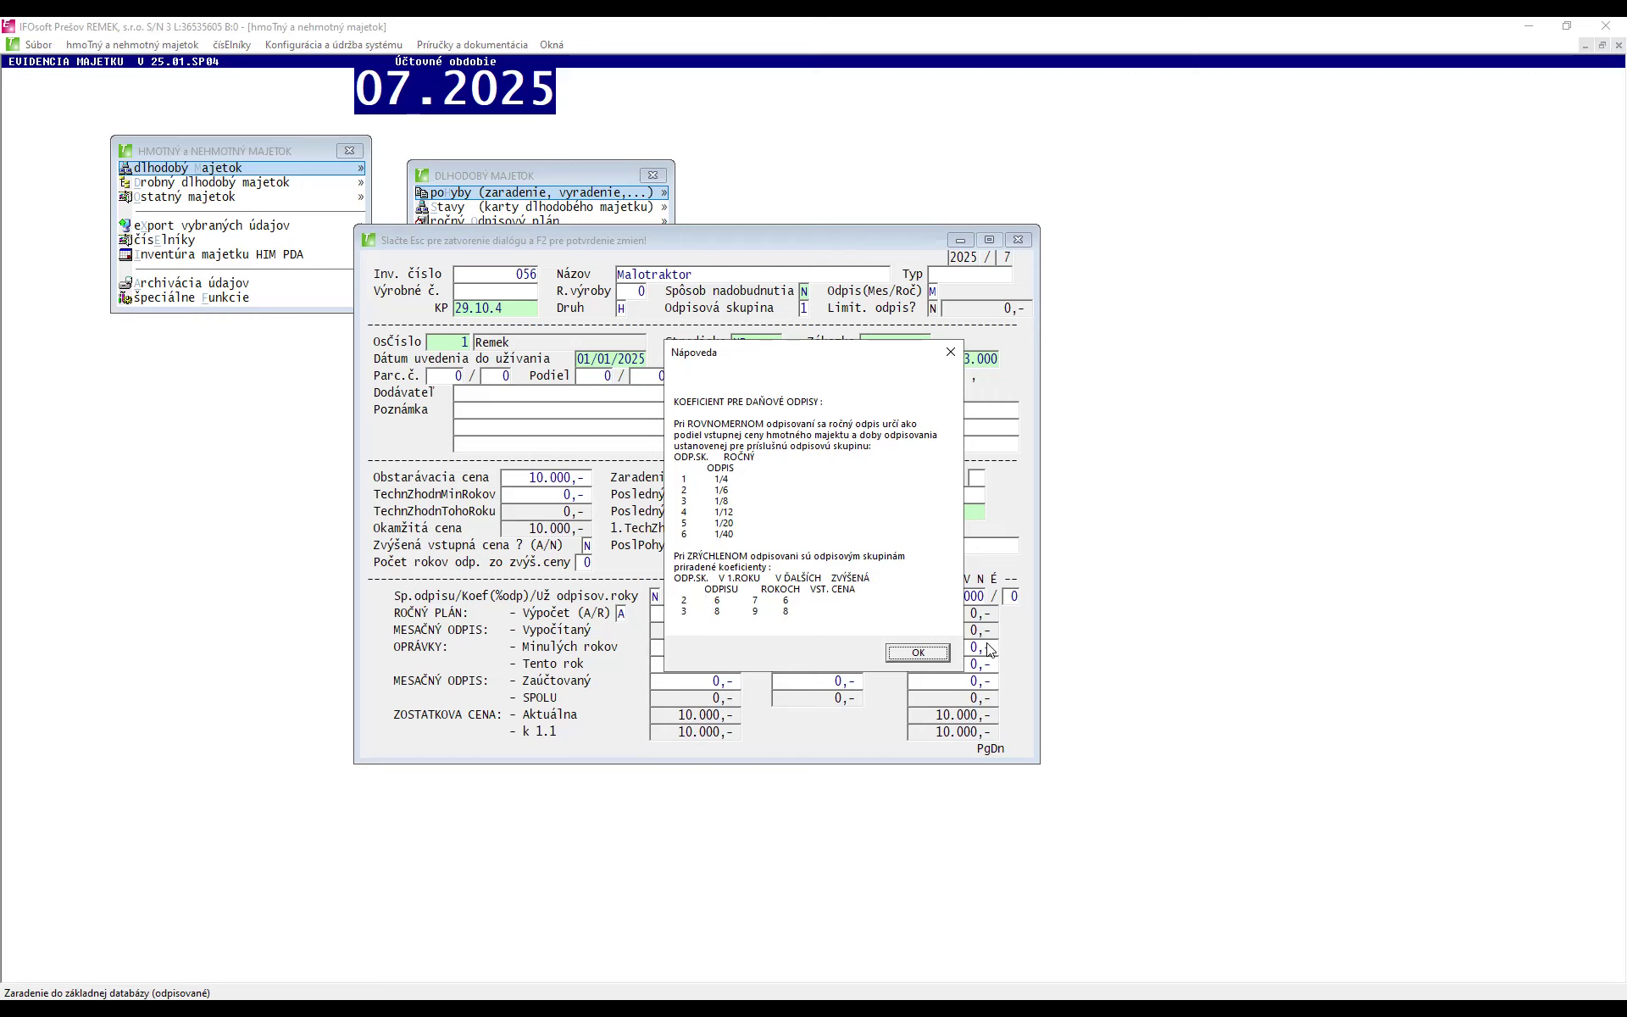
pyautogui.click(893, 656)
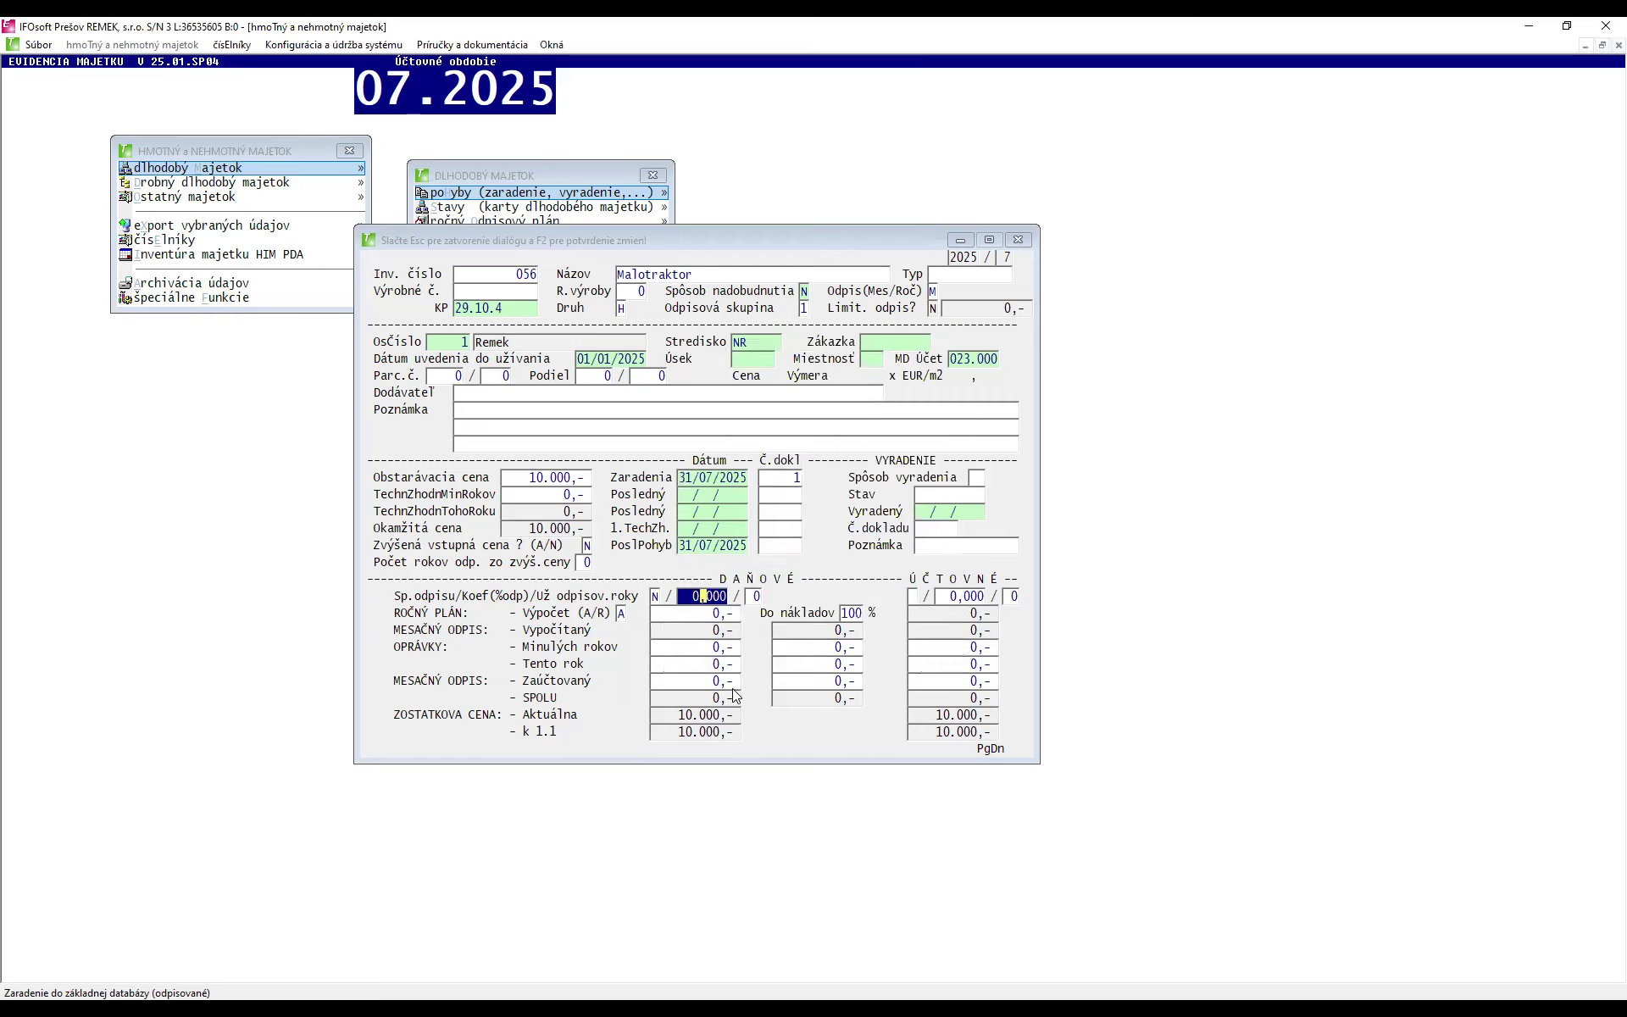
# - Check the help on accounting depreciation methods, and set the ÚČTOVNÉ method to R with a coefficient of 25
pyautogui.click(913, 596)
pyautogui.press('F1')
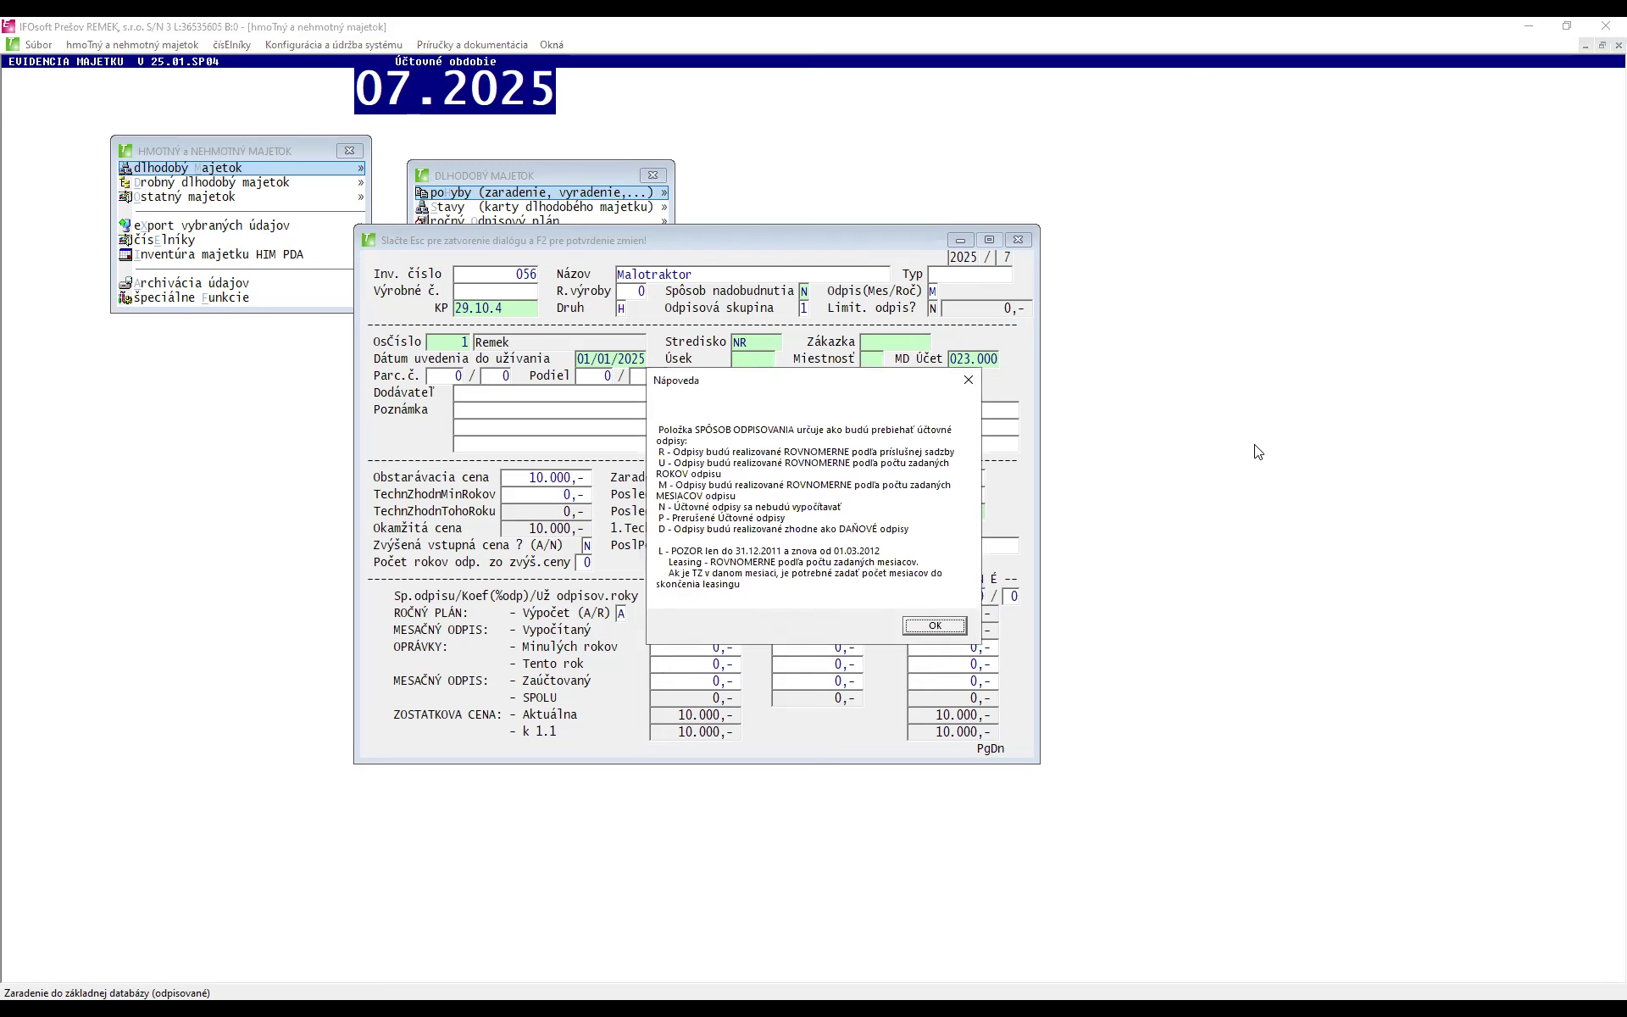
pyautogui.moveTo(1258, 451); pyautogui.dragTo(1258, 451)
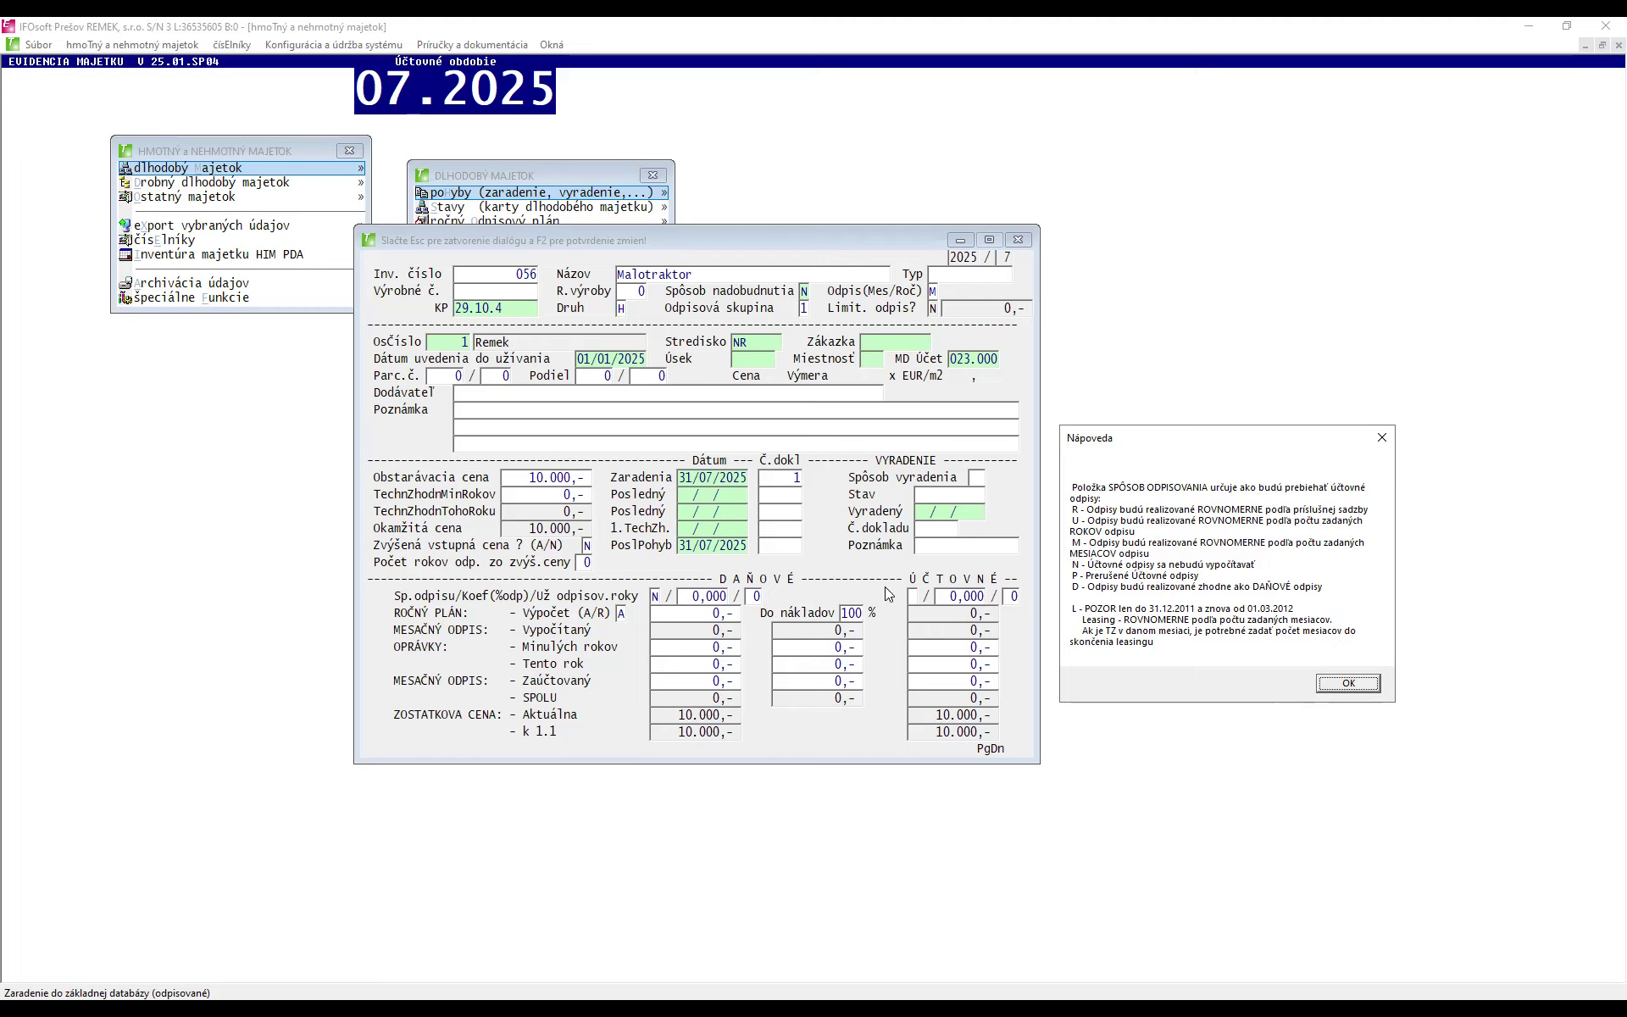
pyautogui.press('Return')
pyautogui.write('R')
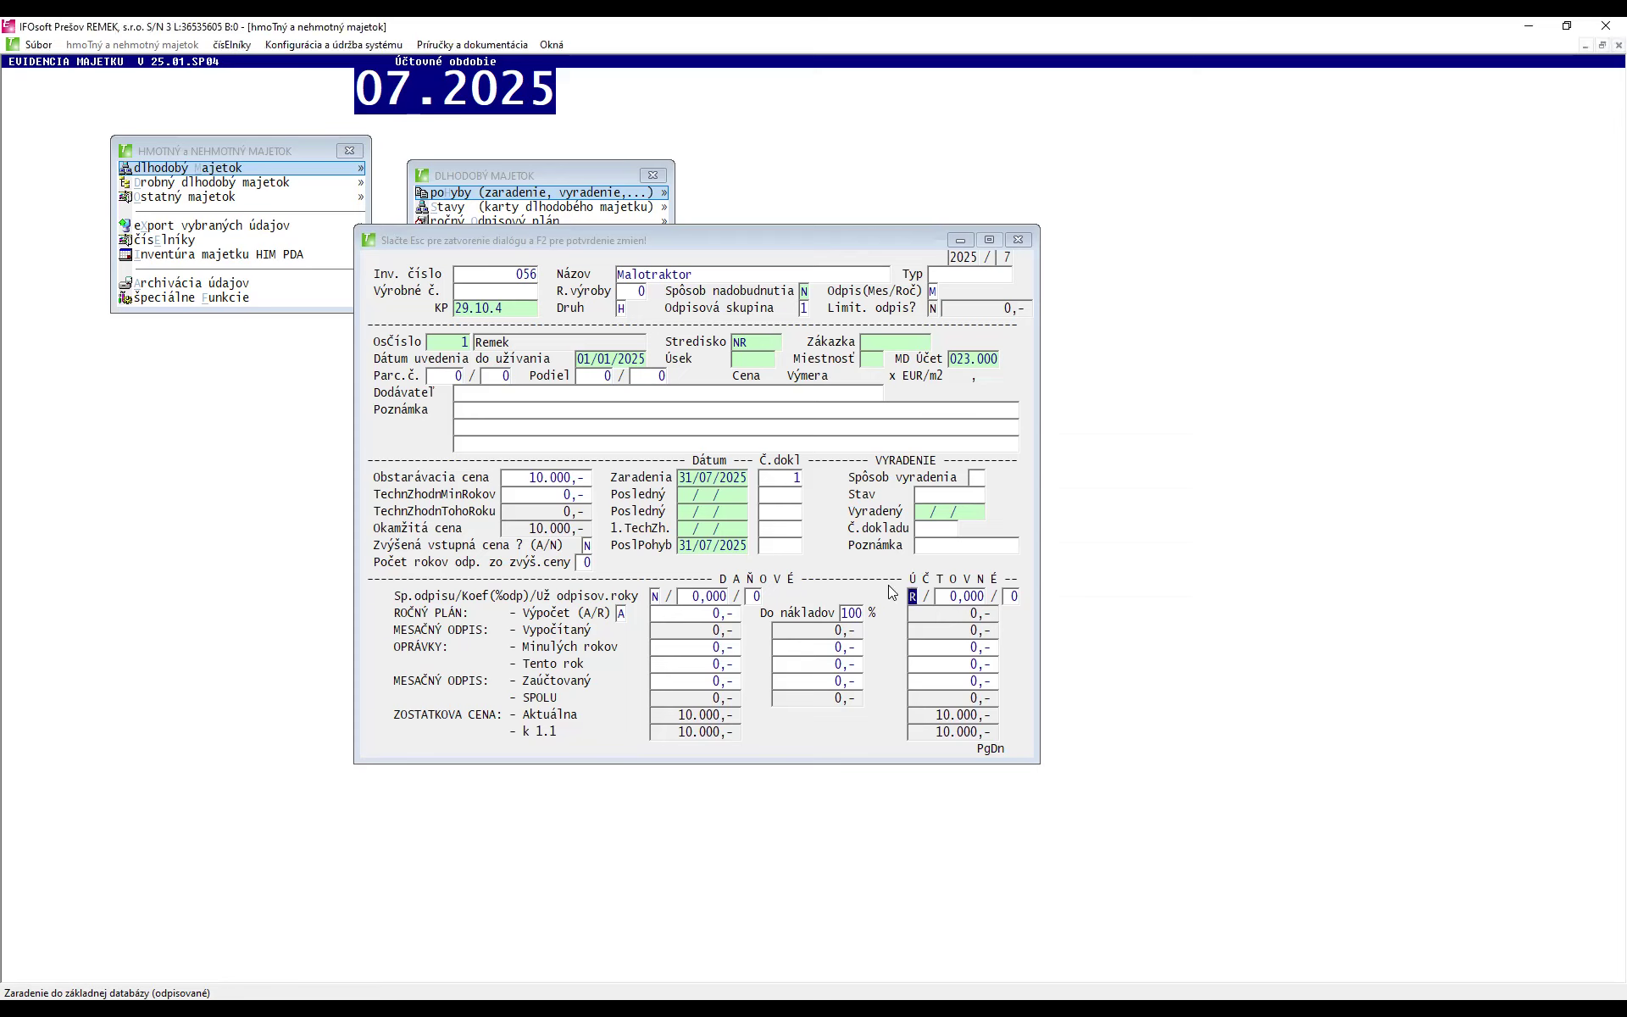
pyautogui.click(951, 605)
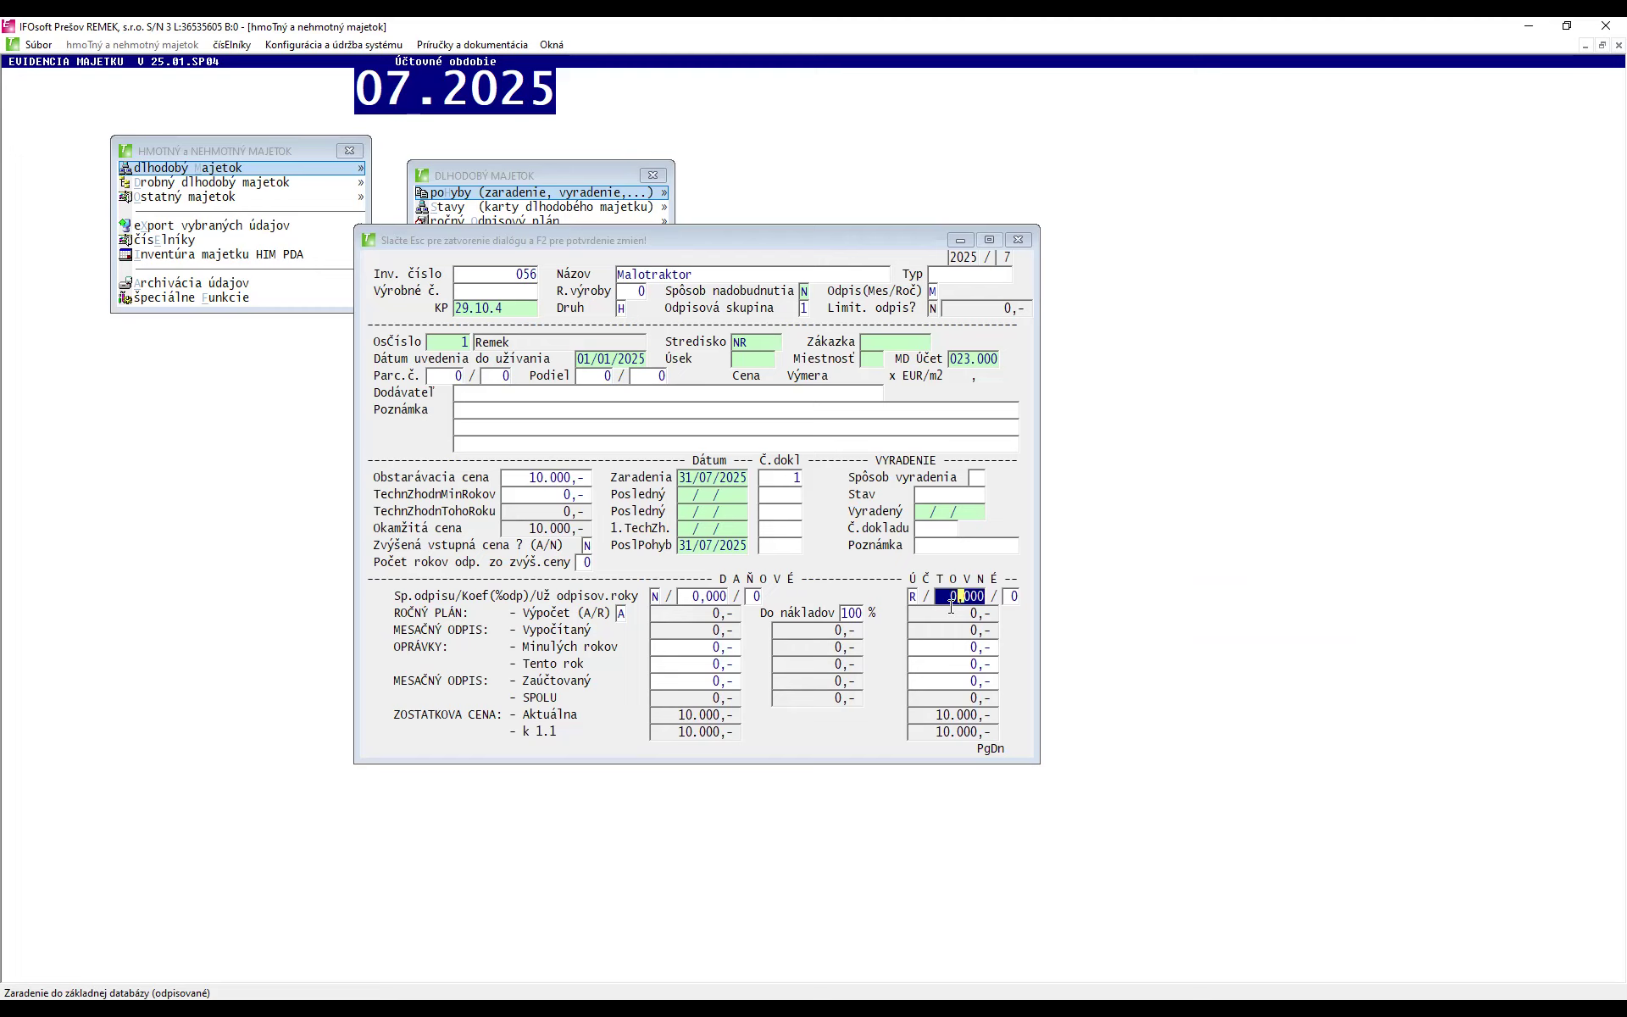
pyautogui.write('25')
pyautogui.press('Return')
# - Change the accounting depreciation method to U, even depreciation by number of years, with 4 years
pyautogui.press('Up')
pyautogui.click(912, 595)
pyautogui.press('F1')
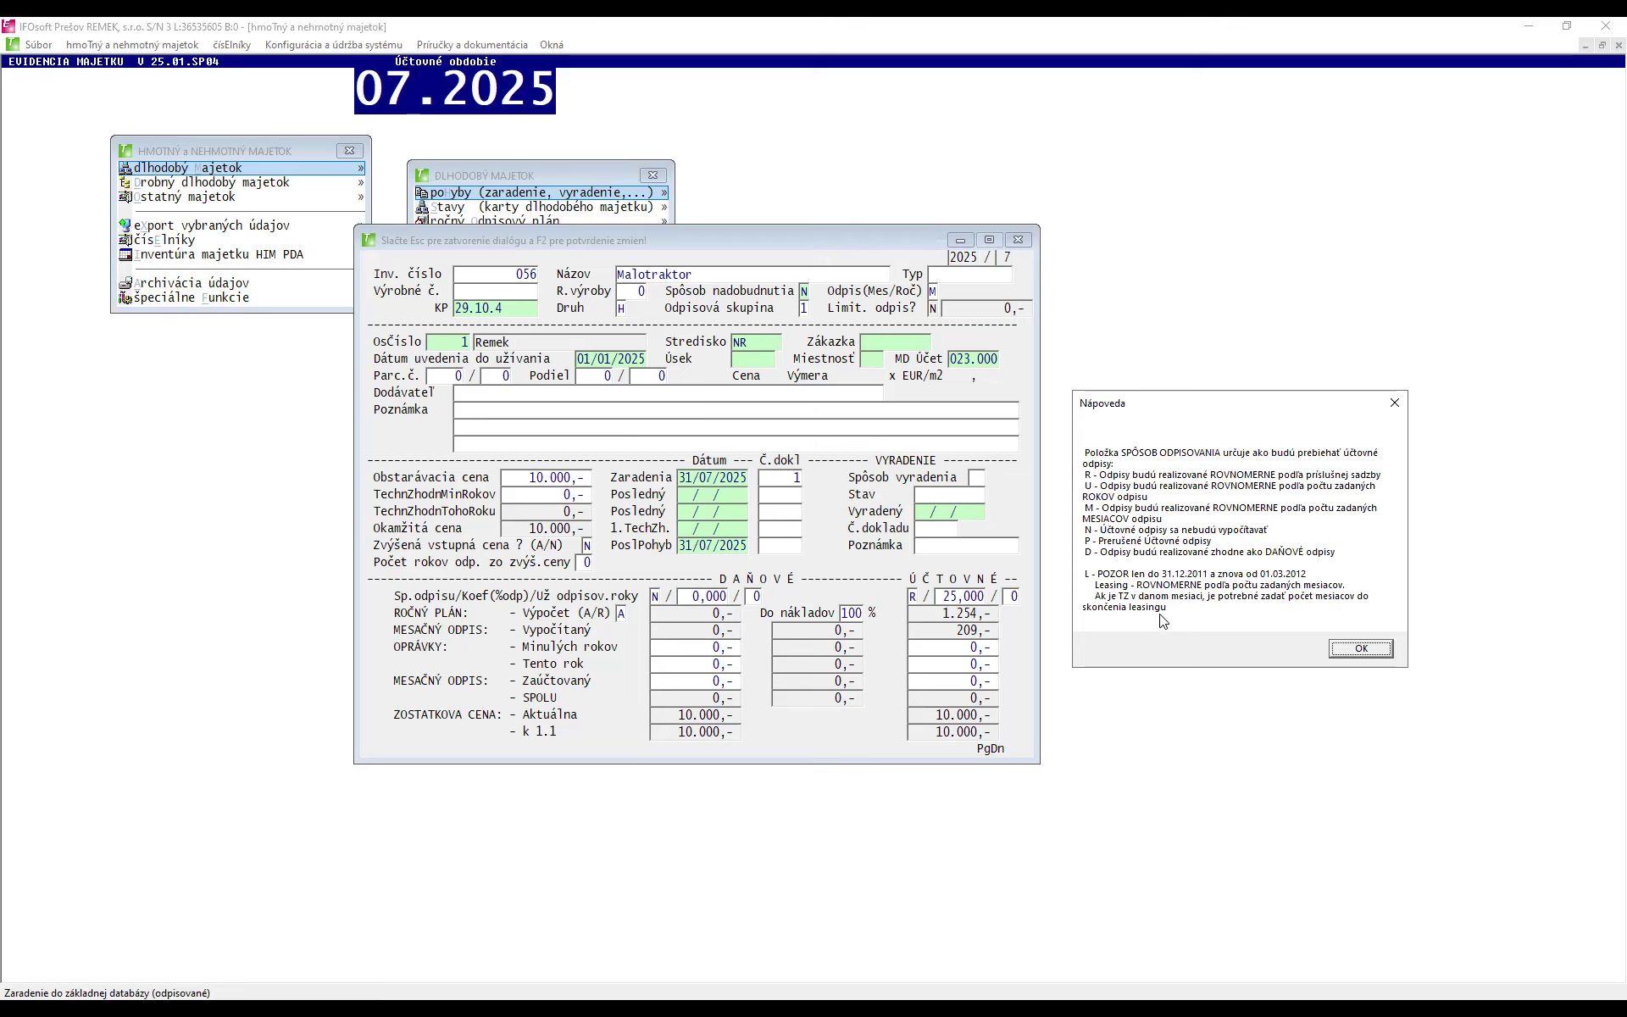
pyautogui.press('Return')
pyautogui.write('U')
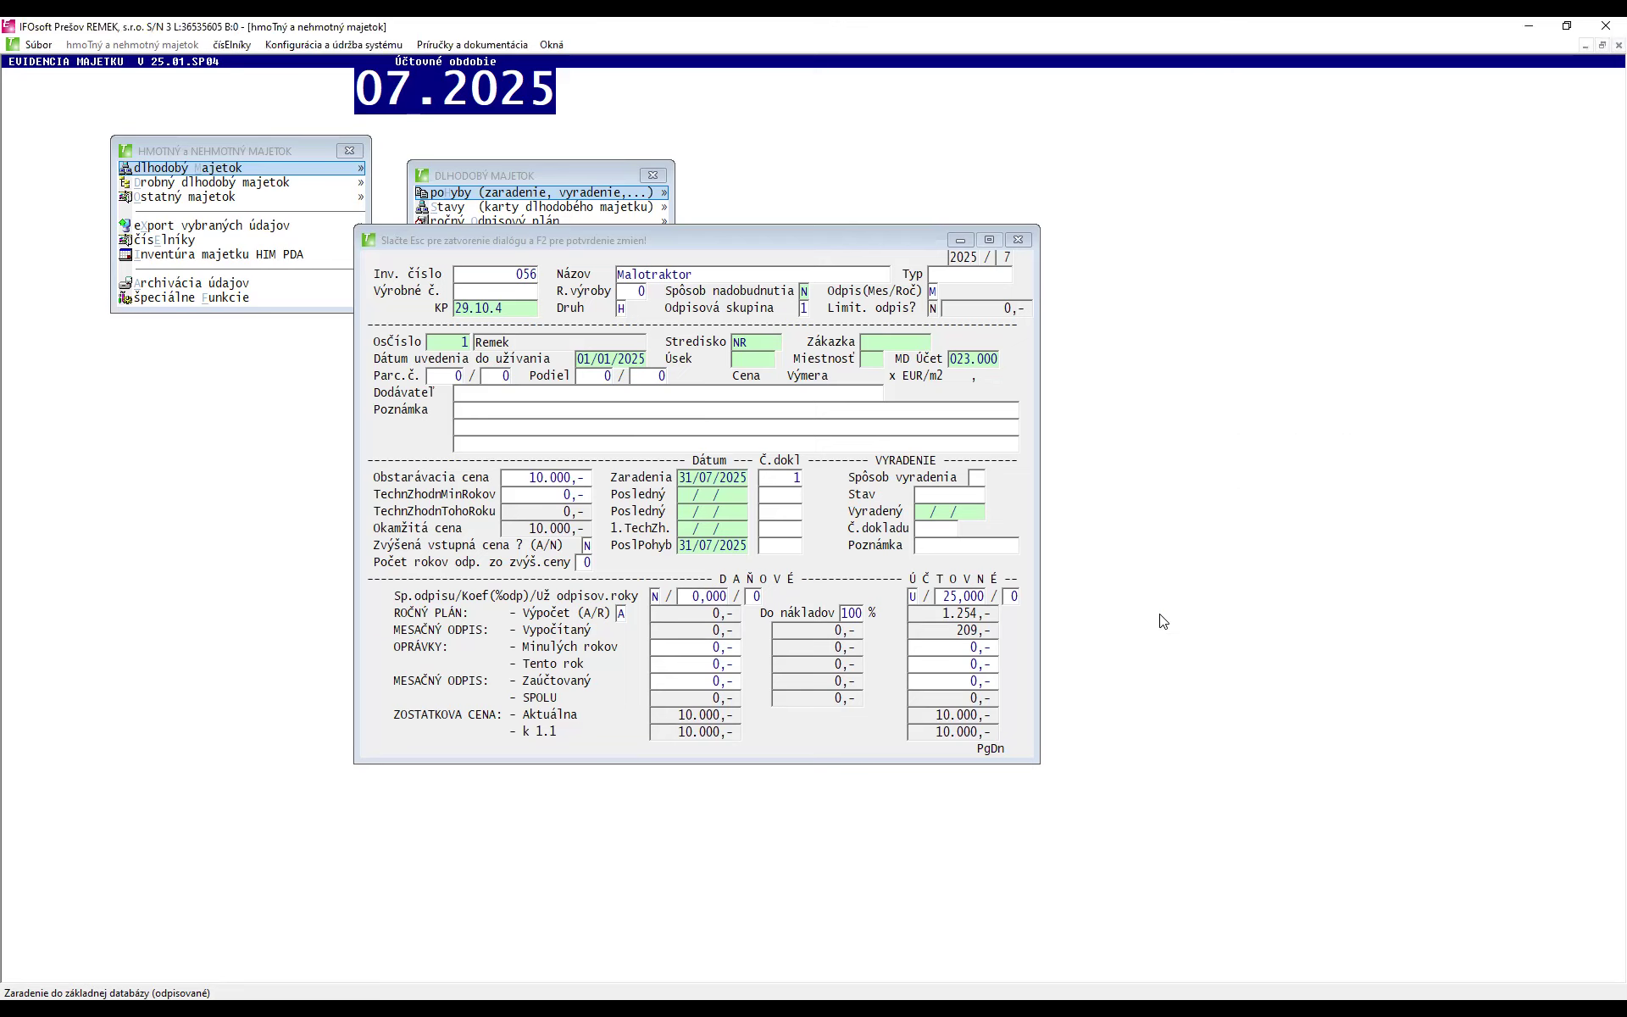
pyautogui.press('Return')
pyautogui.write('04')
pyautogui.press('Return')
pyautogui.click(980, 596)
# - Set the accounting depreciation method to M, even depreciation by number of months, with 48 months
pyautogui.click(914, 596)
pyautogui.press('F1')
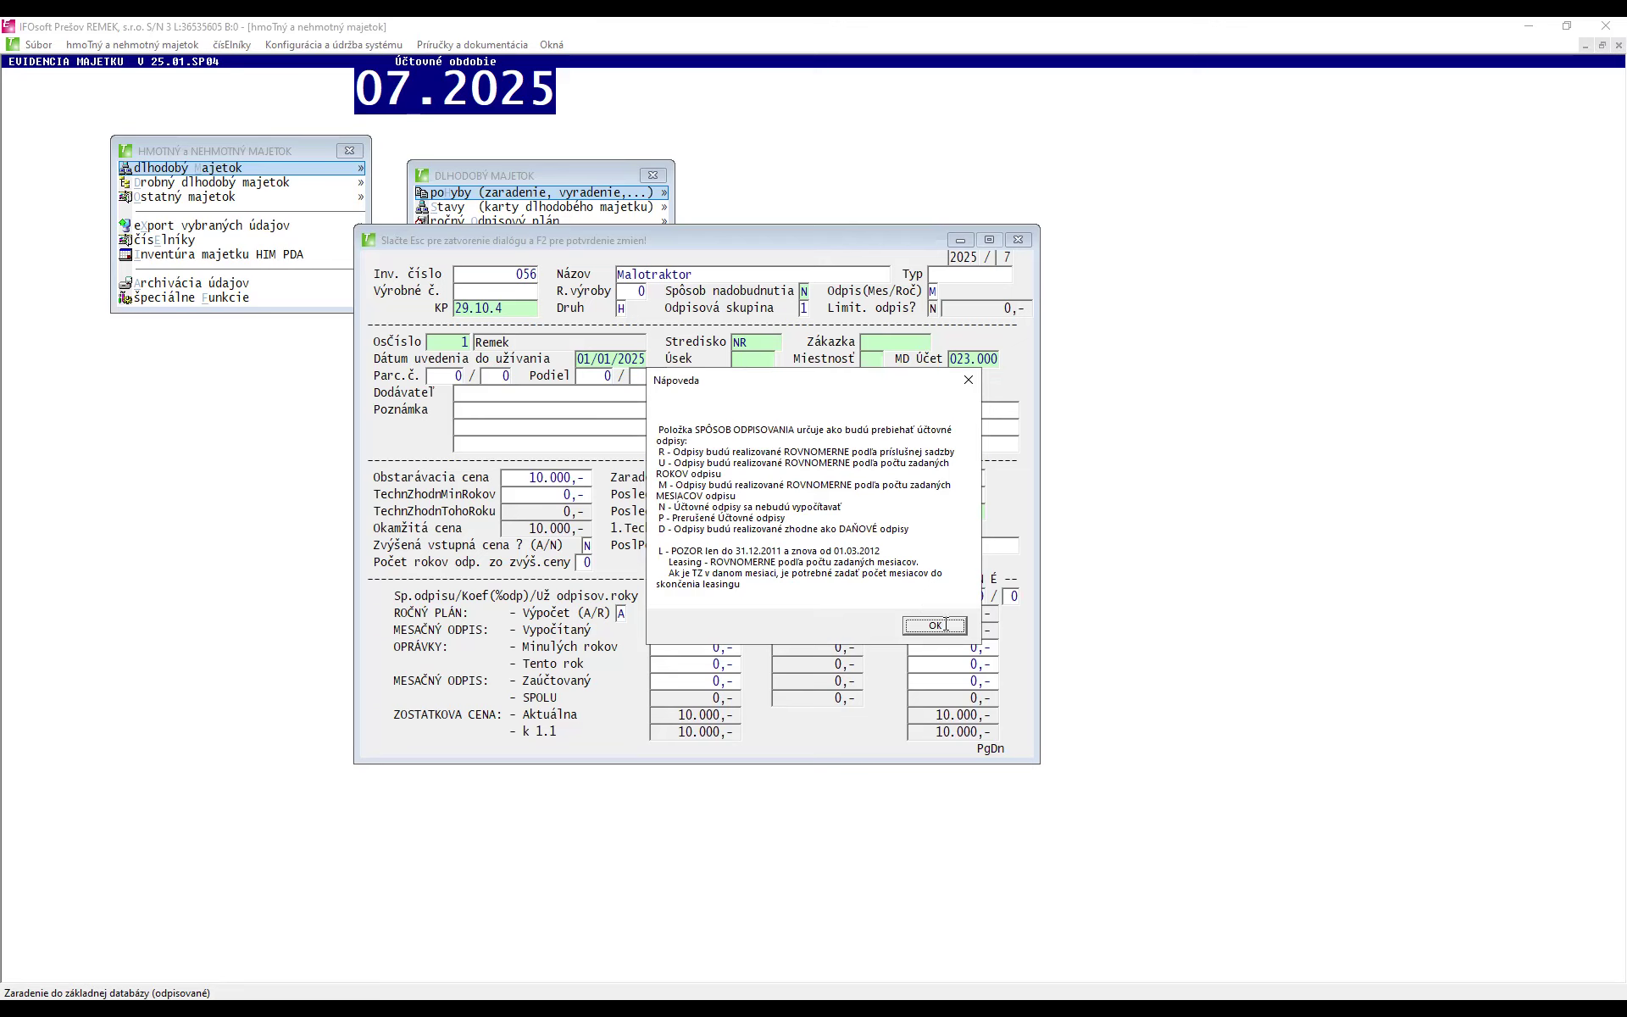
pyautogui.press('Return')
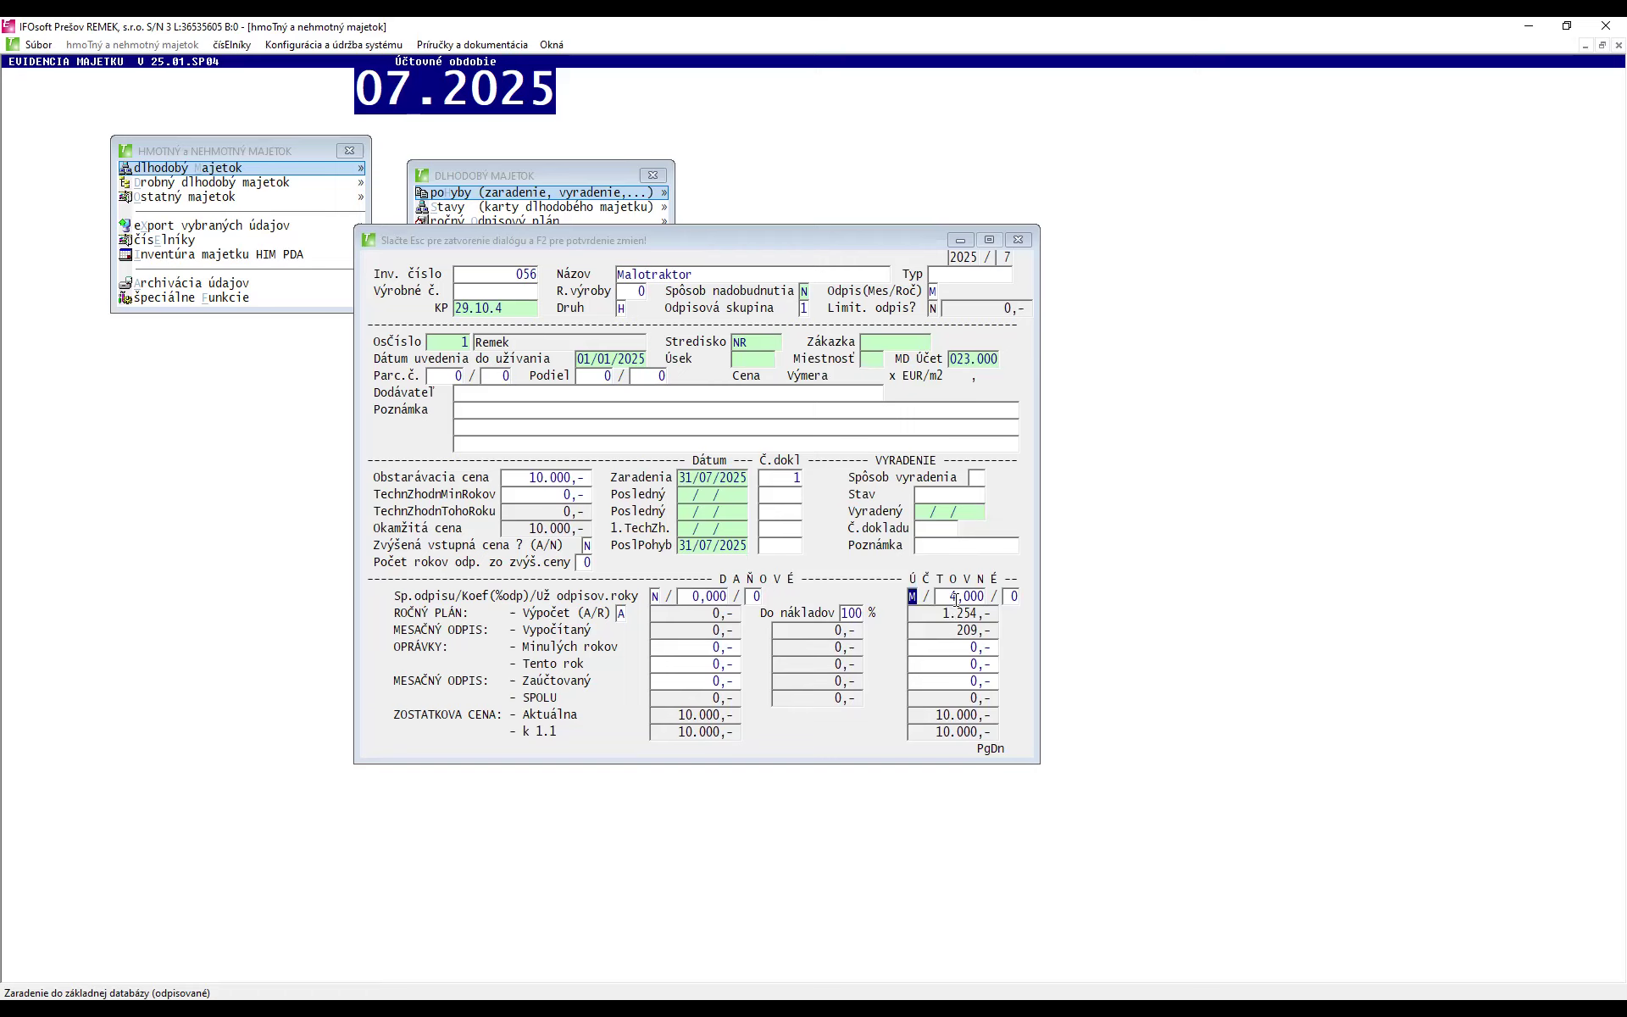
pyautogui.click(956, 598)
pyautogui.write('6')
pyautogui.write('48')
pyautogui.press('Return')
# - Examine the tax and accounting Zaúčtovaný monthly depreciation fields and reread the help on accounting depreciation methods
pyautogui.click(697, 682)
pyautogui.click(961, 683)
pyautogui.press('Up')
pyautogui.press('Up')
pyautogui.press('Up')
pyautogui.press('Up')
pyautogui.press('Up')
pyautogui.press('F1')
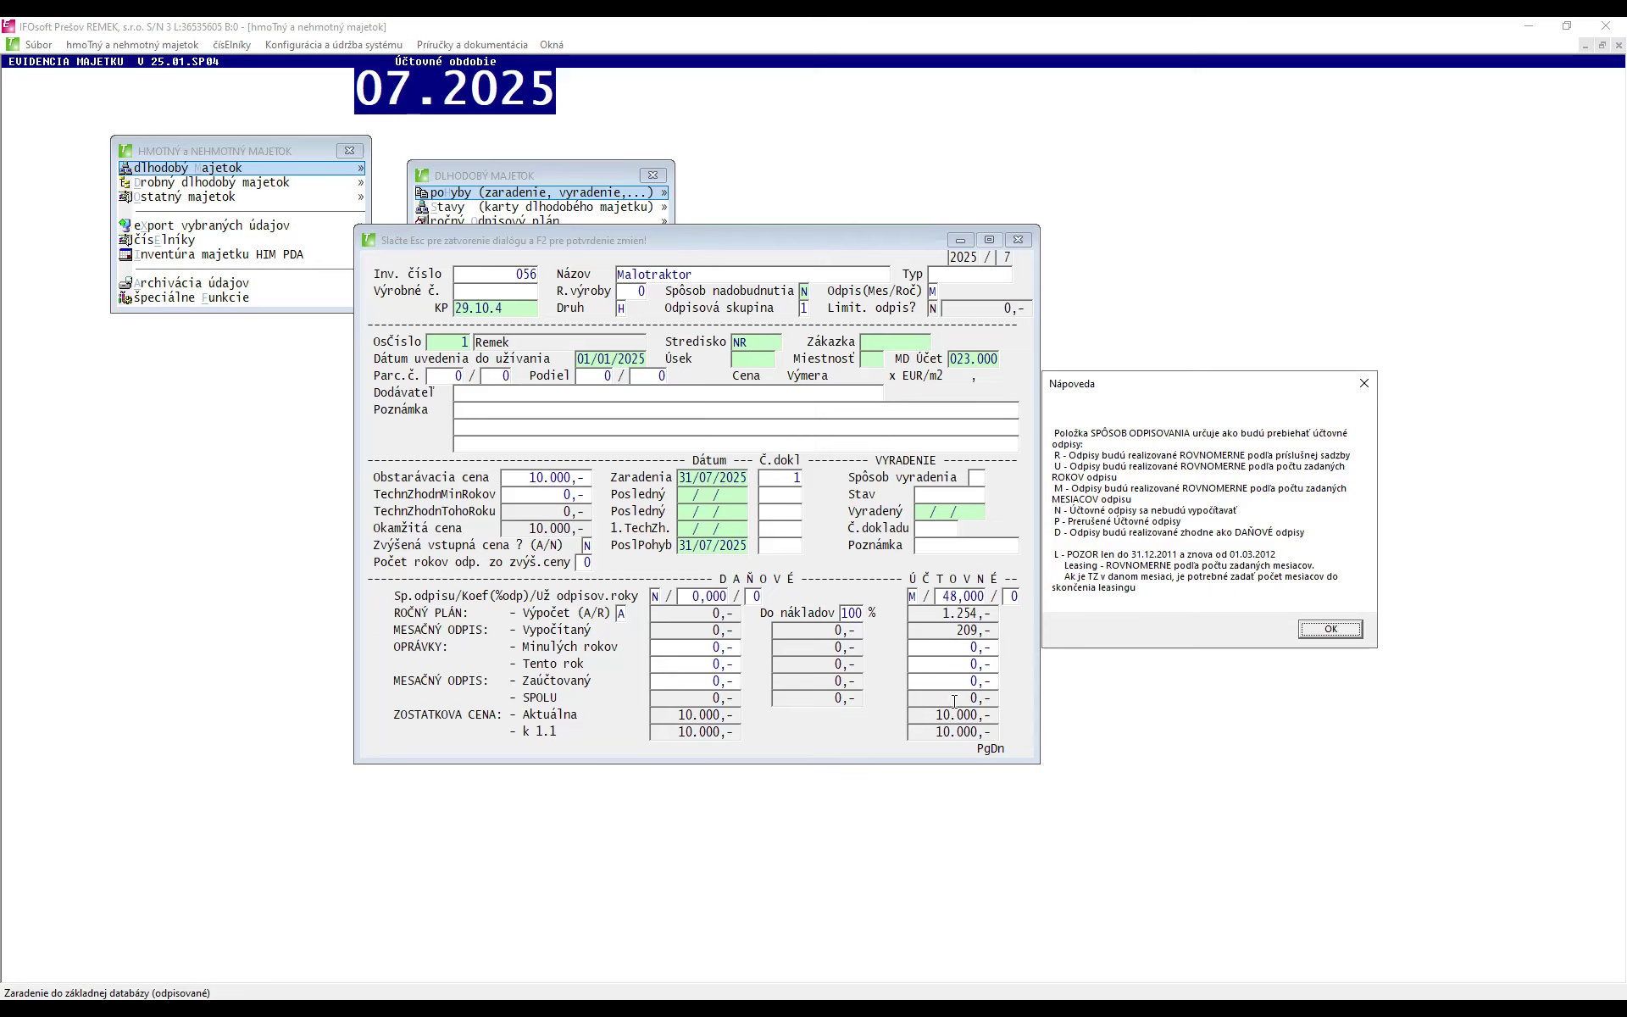
pyautogui.press('Escape')
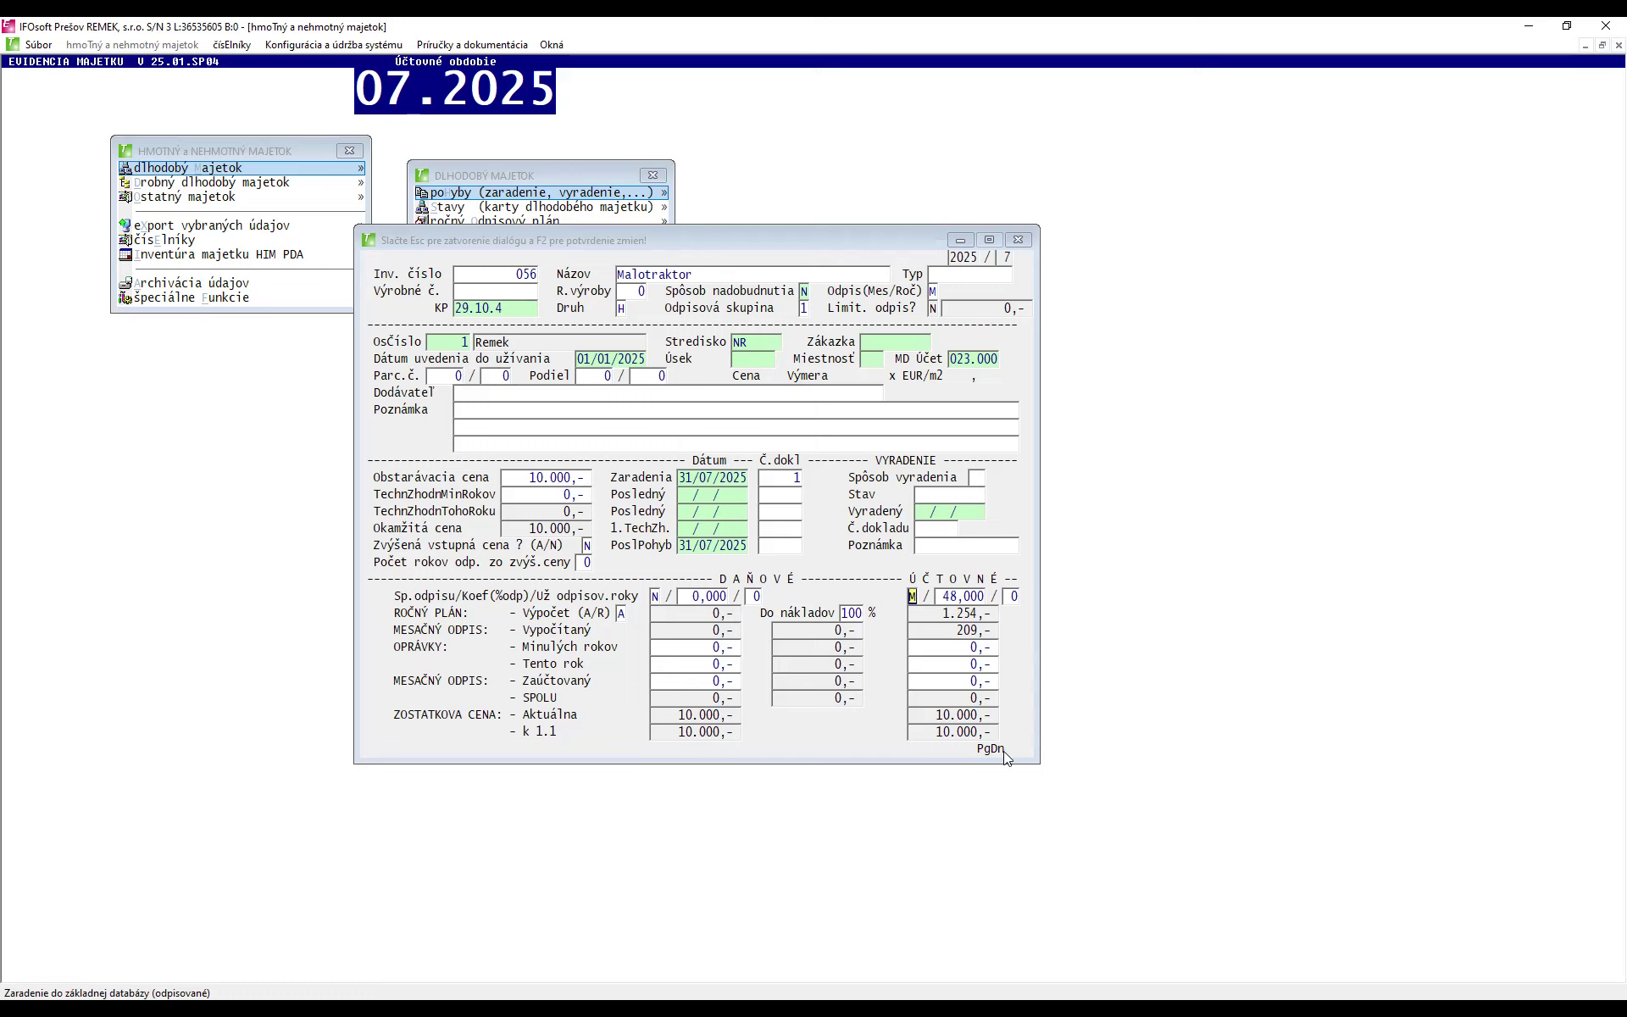
# - On the card's capital transfer page, enter an acquisition price share of 8.000 in the first row of Rozdelenie kapitálových transférov
pyautogui.press('pagedown')
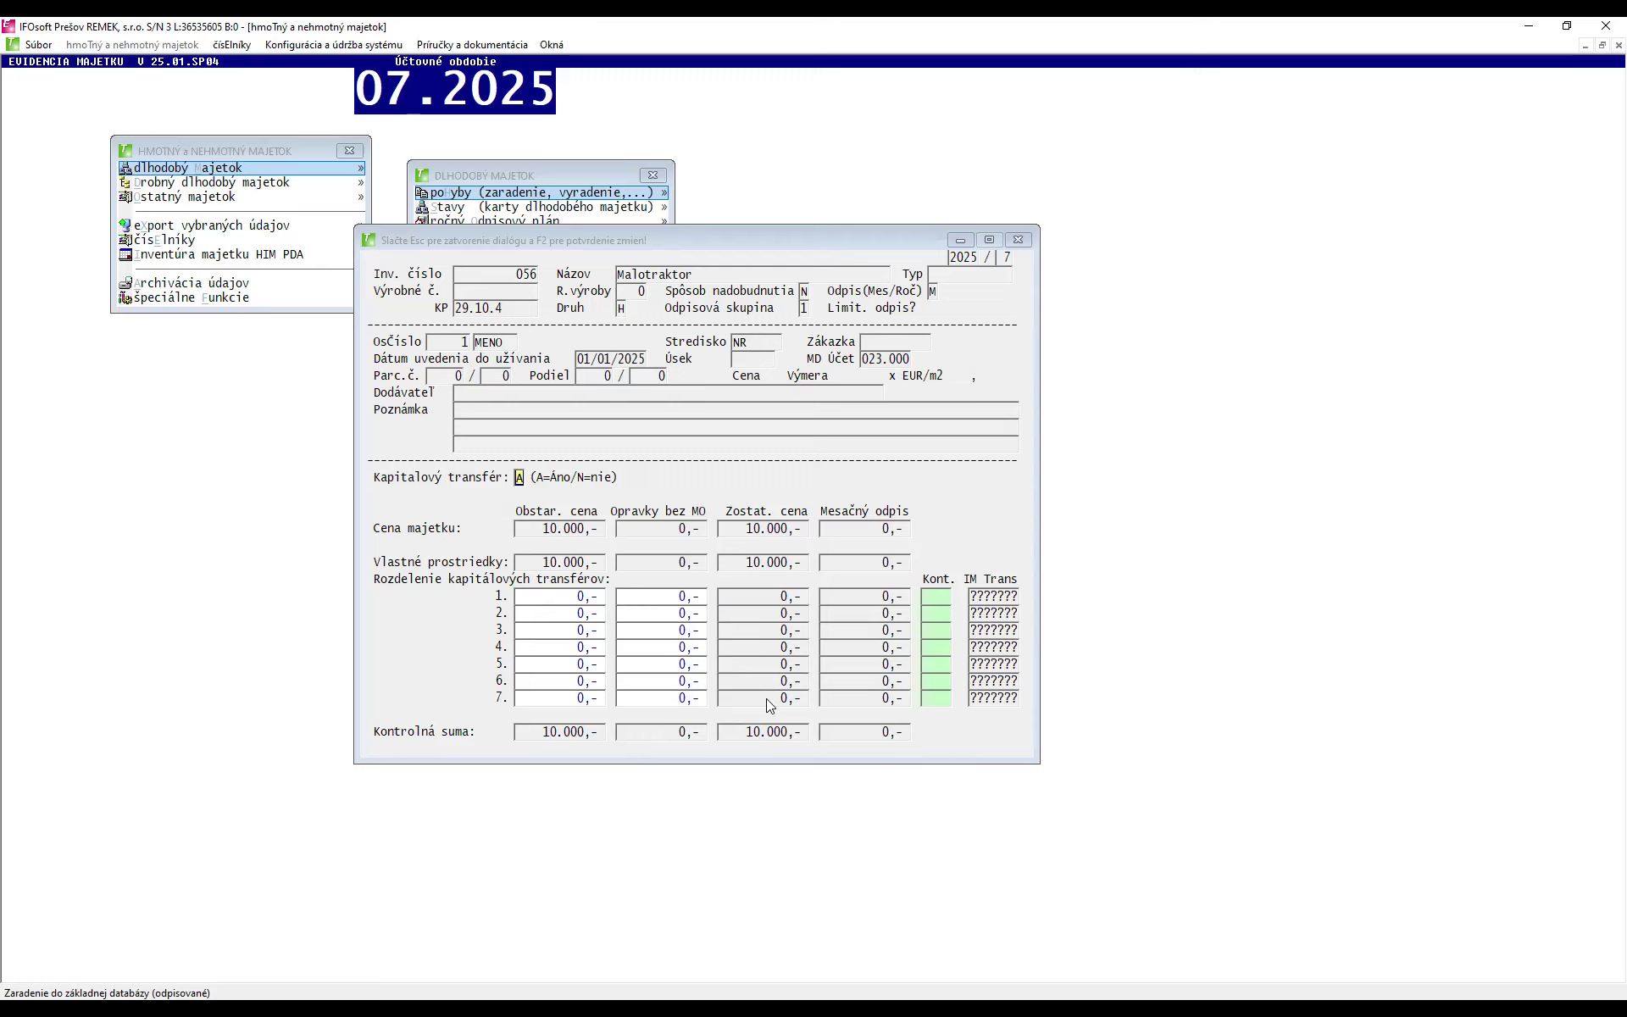
pyautogui.press('Return')
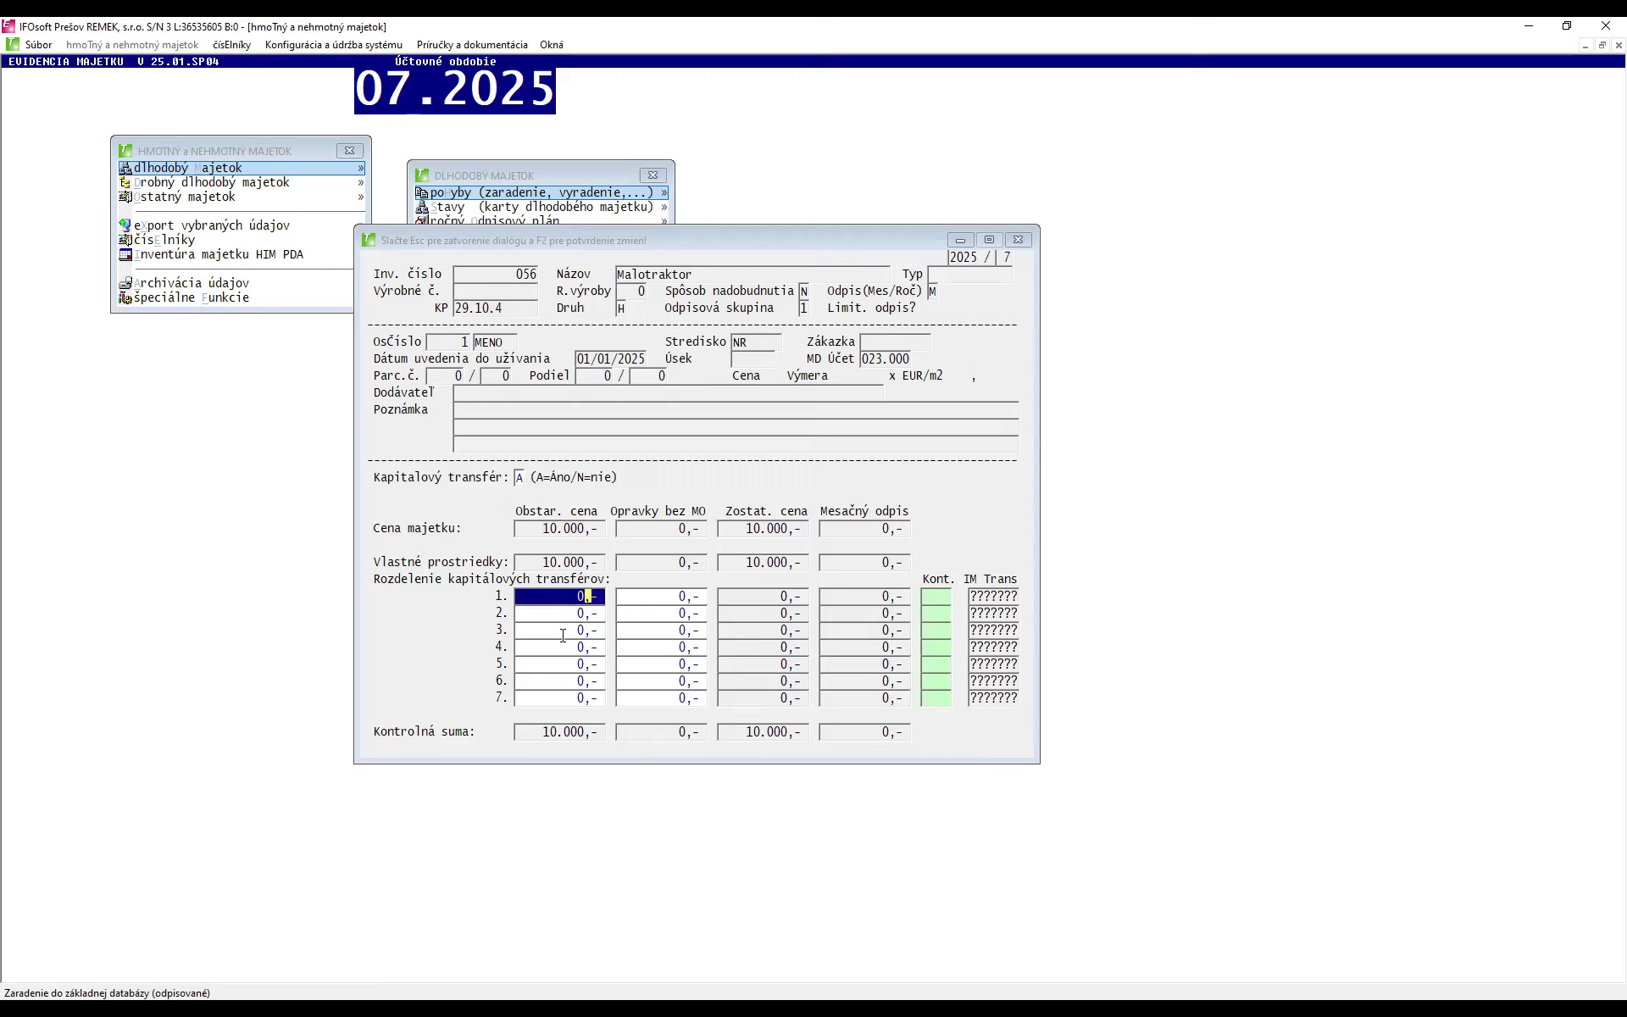
pyautogui.press('Return')
pyautogui.press('Return')
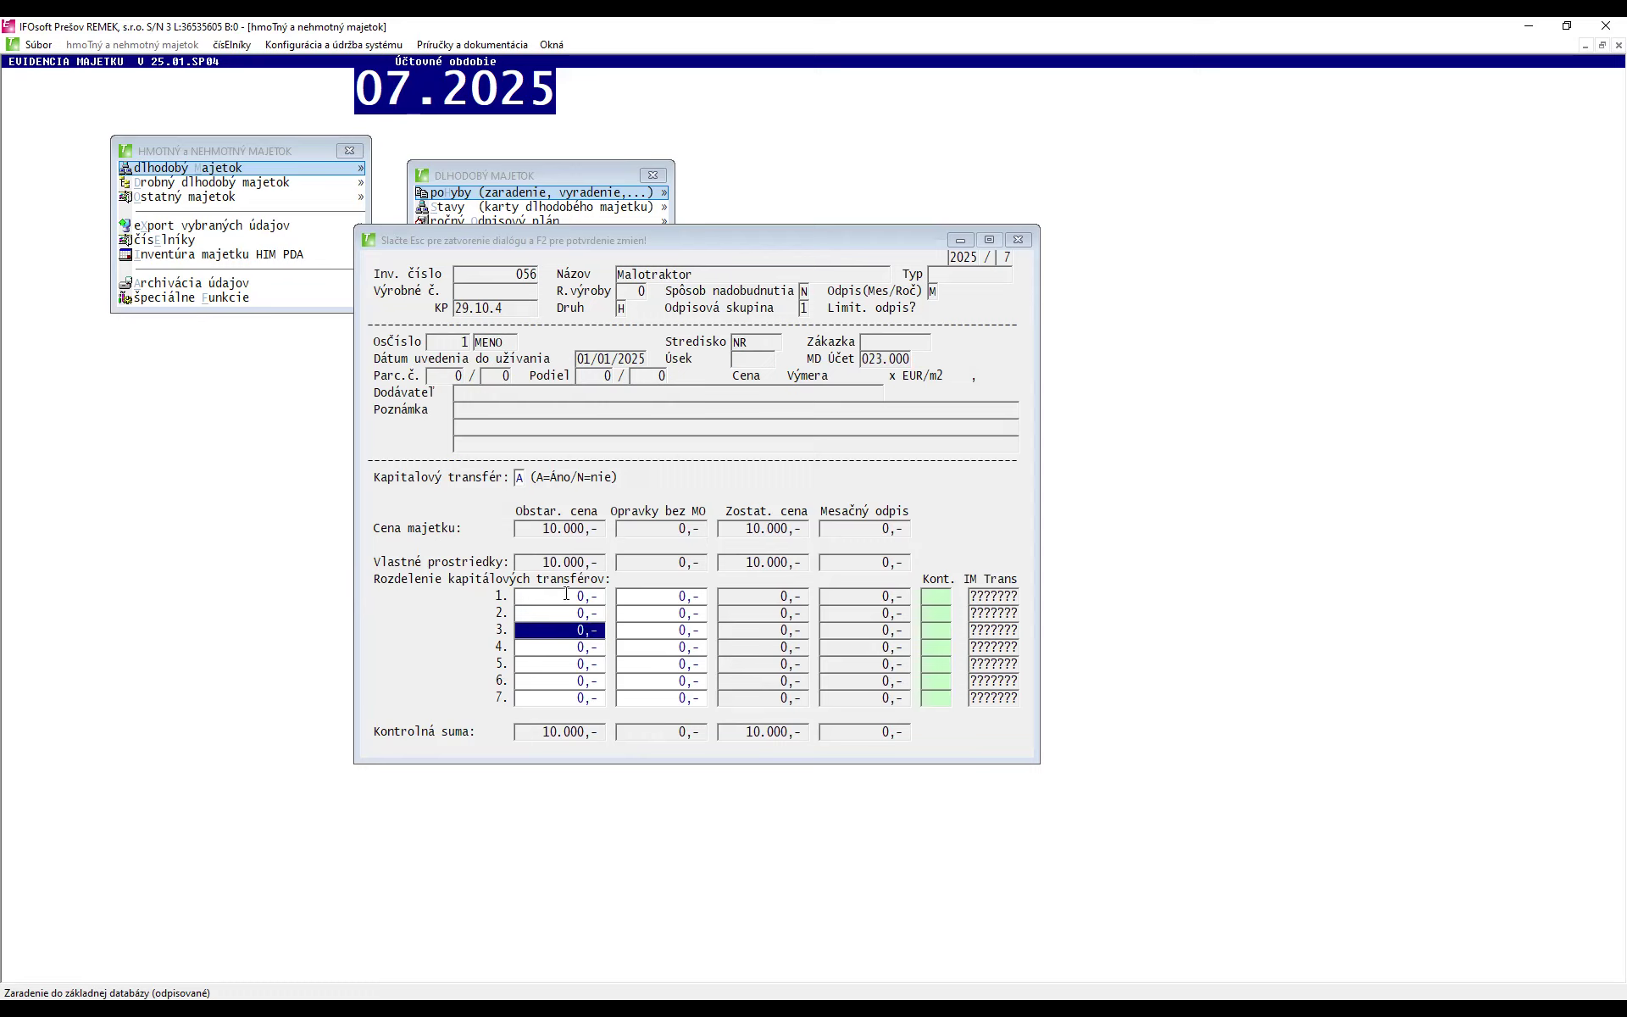
pyautogui.click(566, 594)
pyautogui.write('8.000')
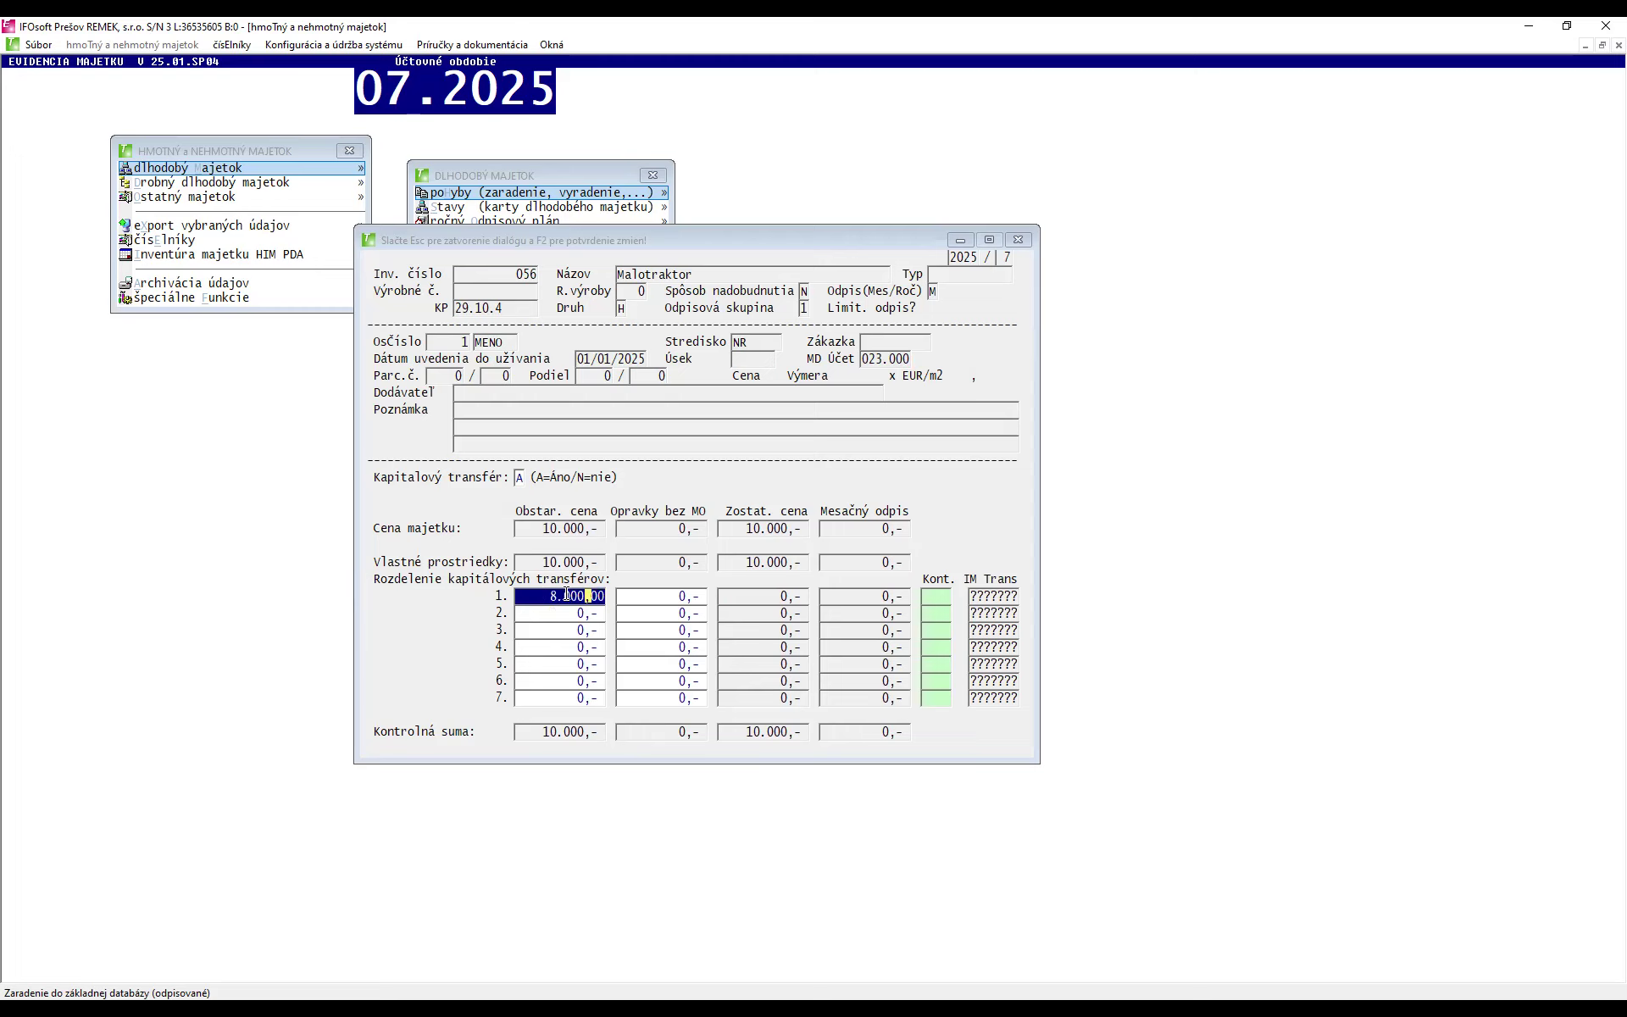
pyautogui.press('Return')
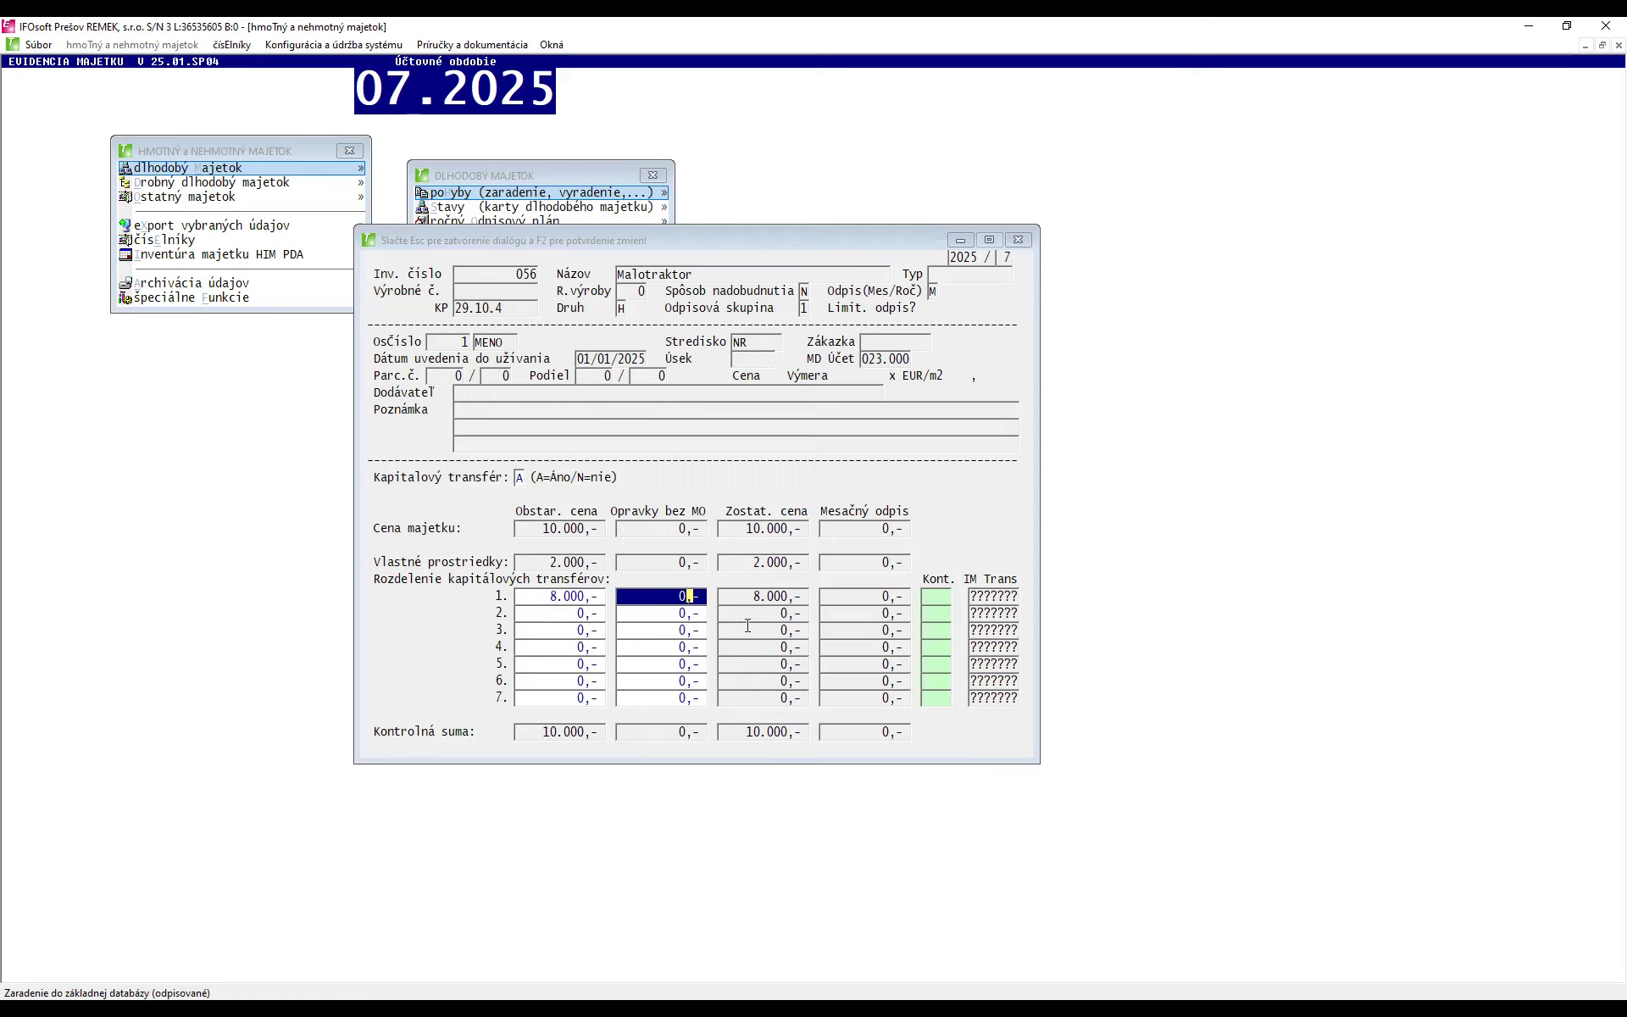
# - Assign the accounting case 11K1, EÚ-EPFRV, as the Kont. code of the first capital transfer
pyautogui.click(934, 602)
pyautogui.doubleClick(934, 609)
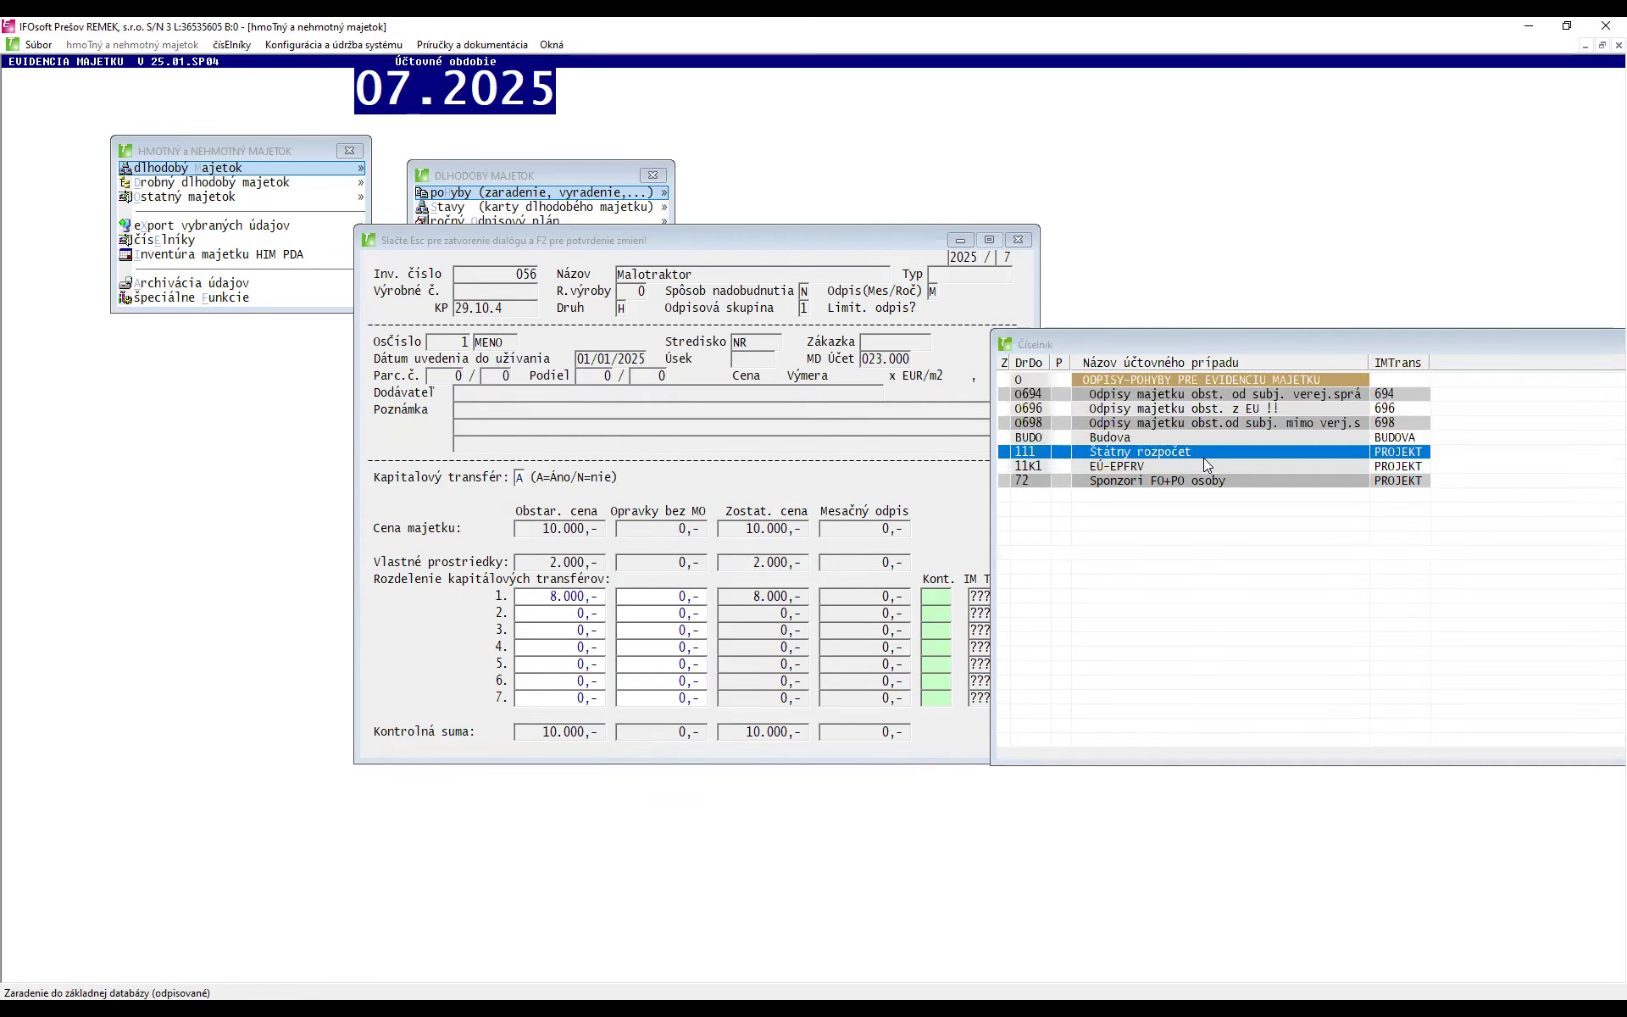
pyautogui.doubleClick(1138, 468)
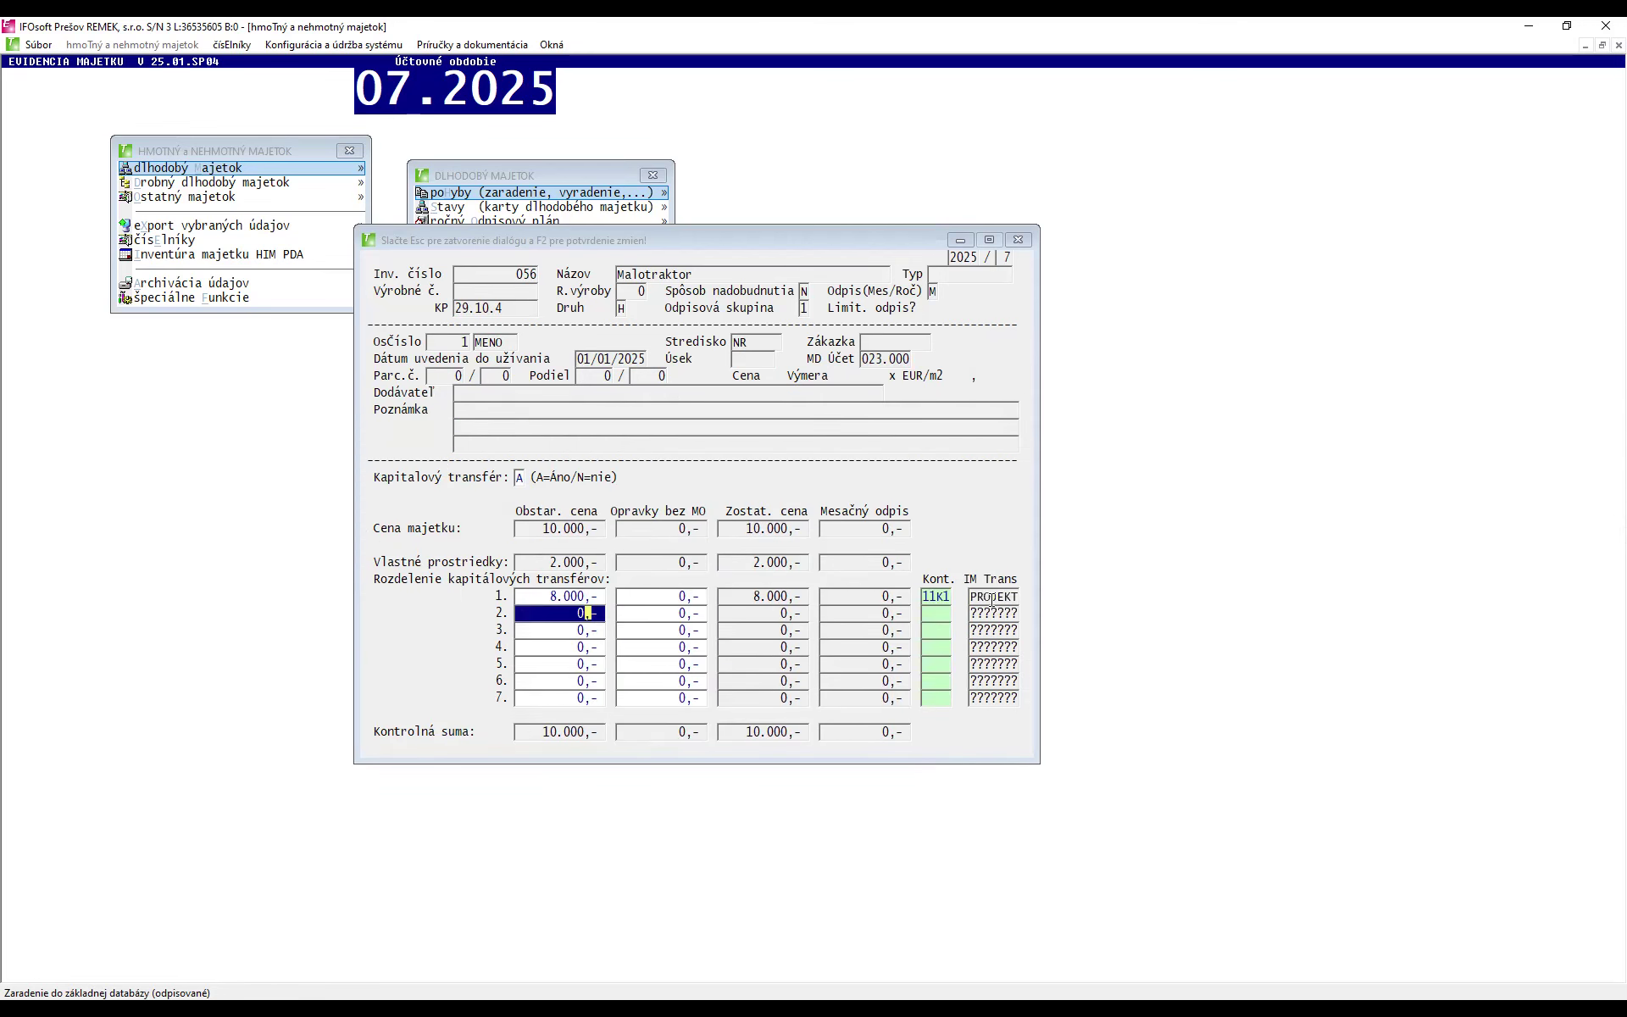
pyautogui.press('Up')
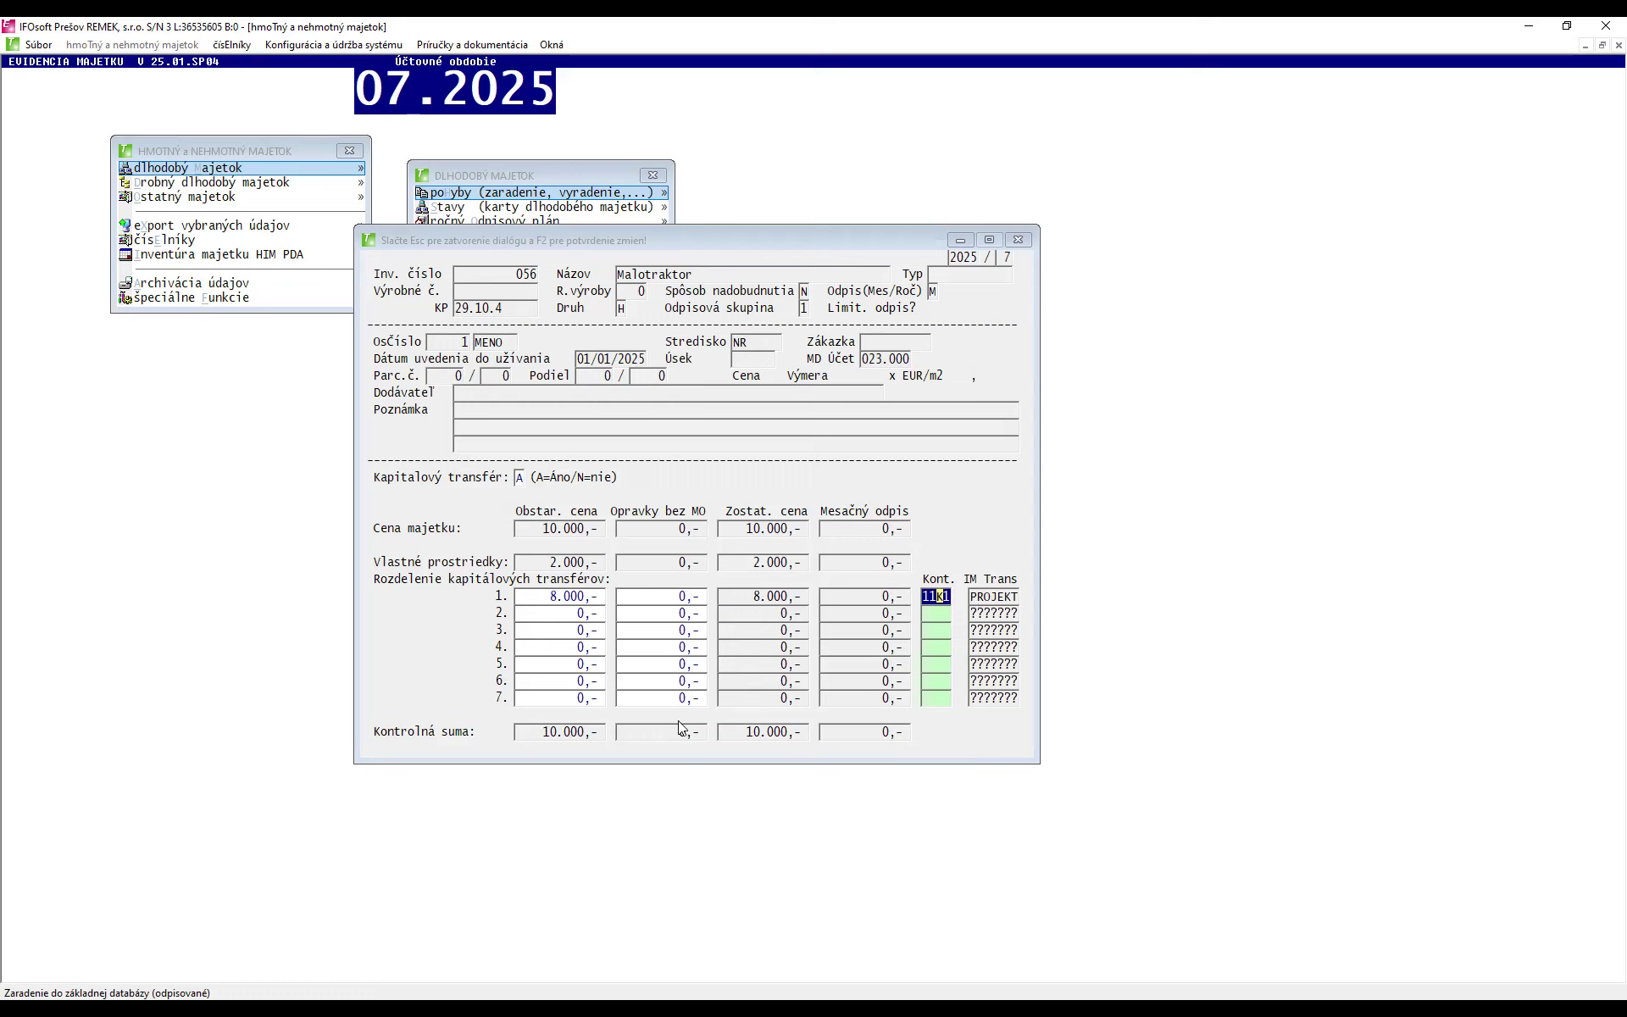
# - Enter 2.000 as the acquisition price in the second capital-transfer row and assign it code 72 (Sponzori FO+PO osoby)
pyautogui.click(537, 699)
pyautogui.click(579, 613)
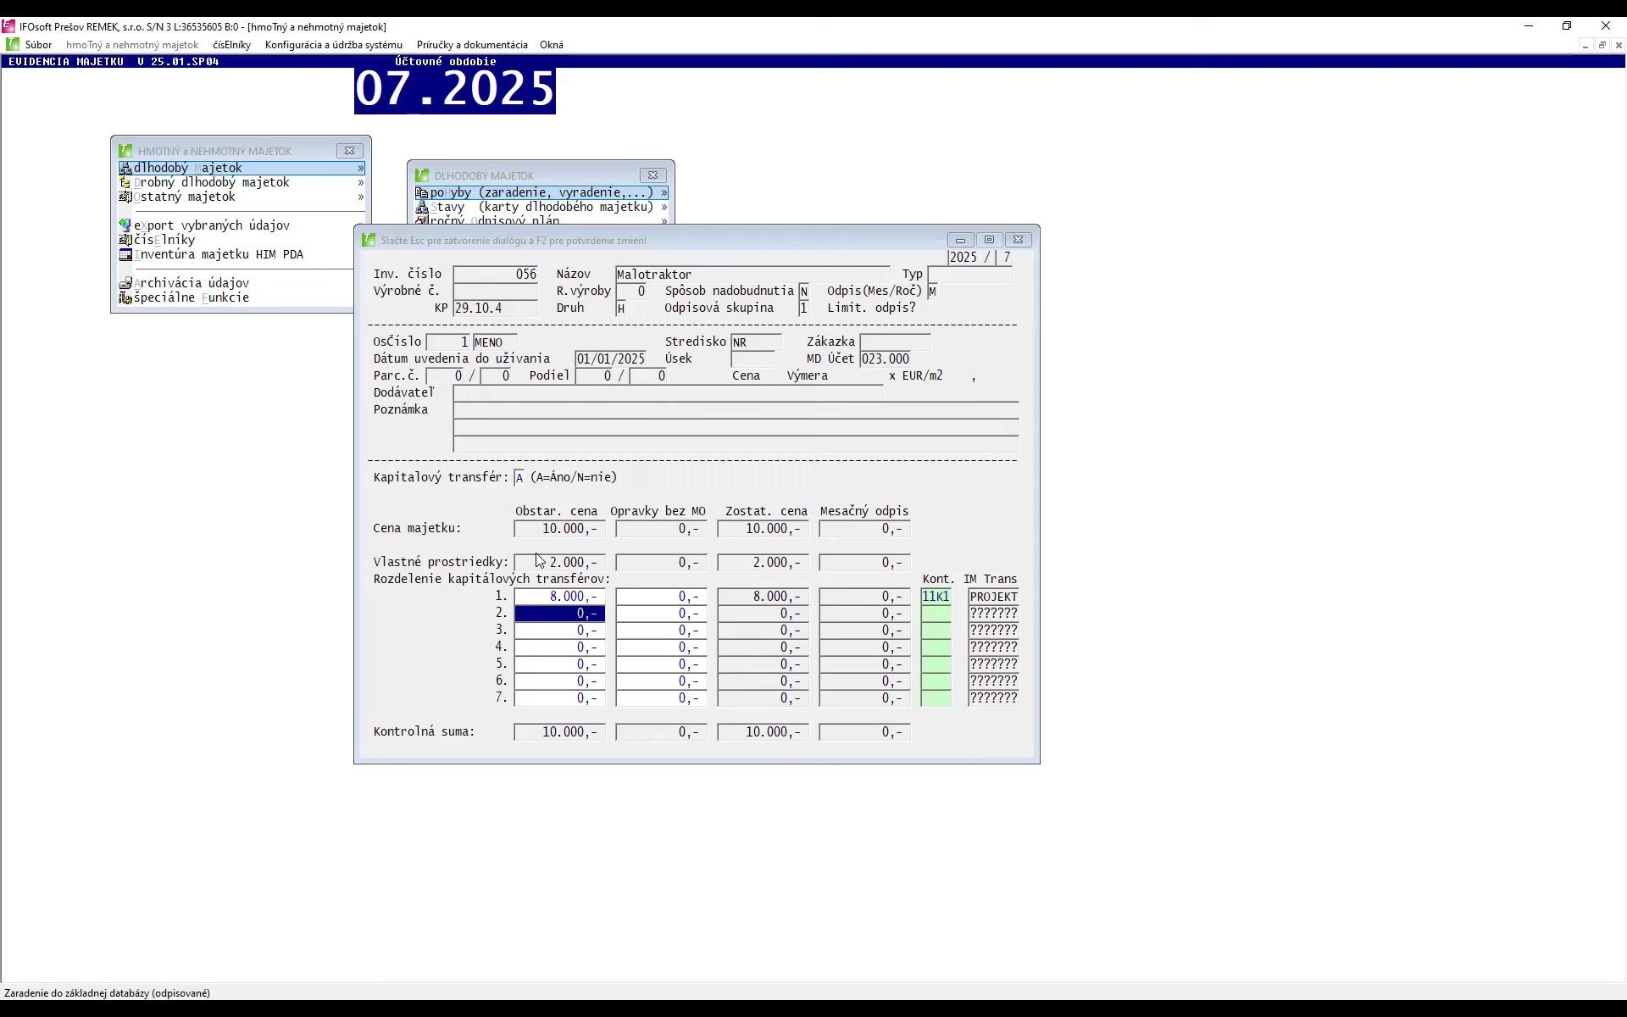
pyautogui.write('2000')
pyautogui.press('Return')
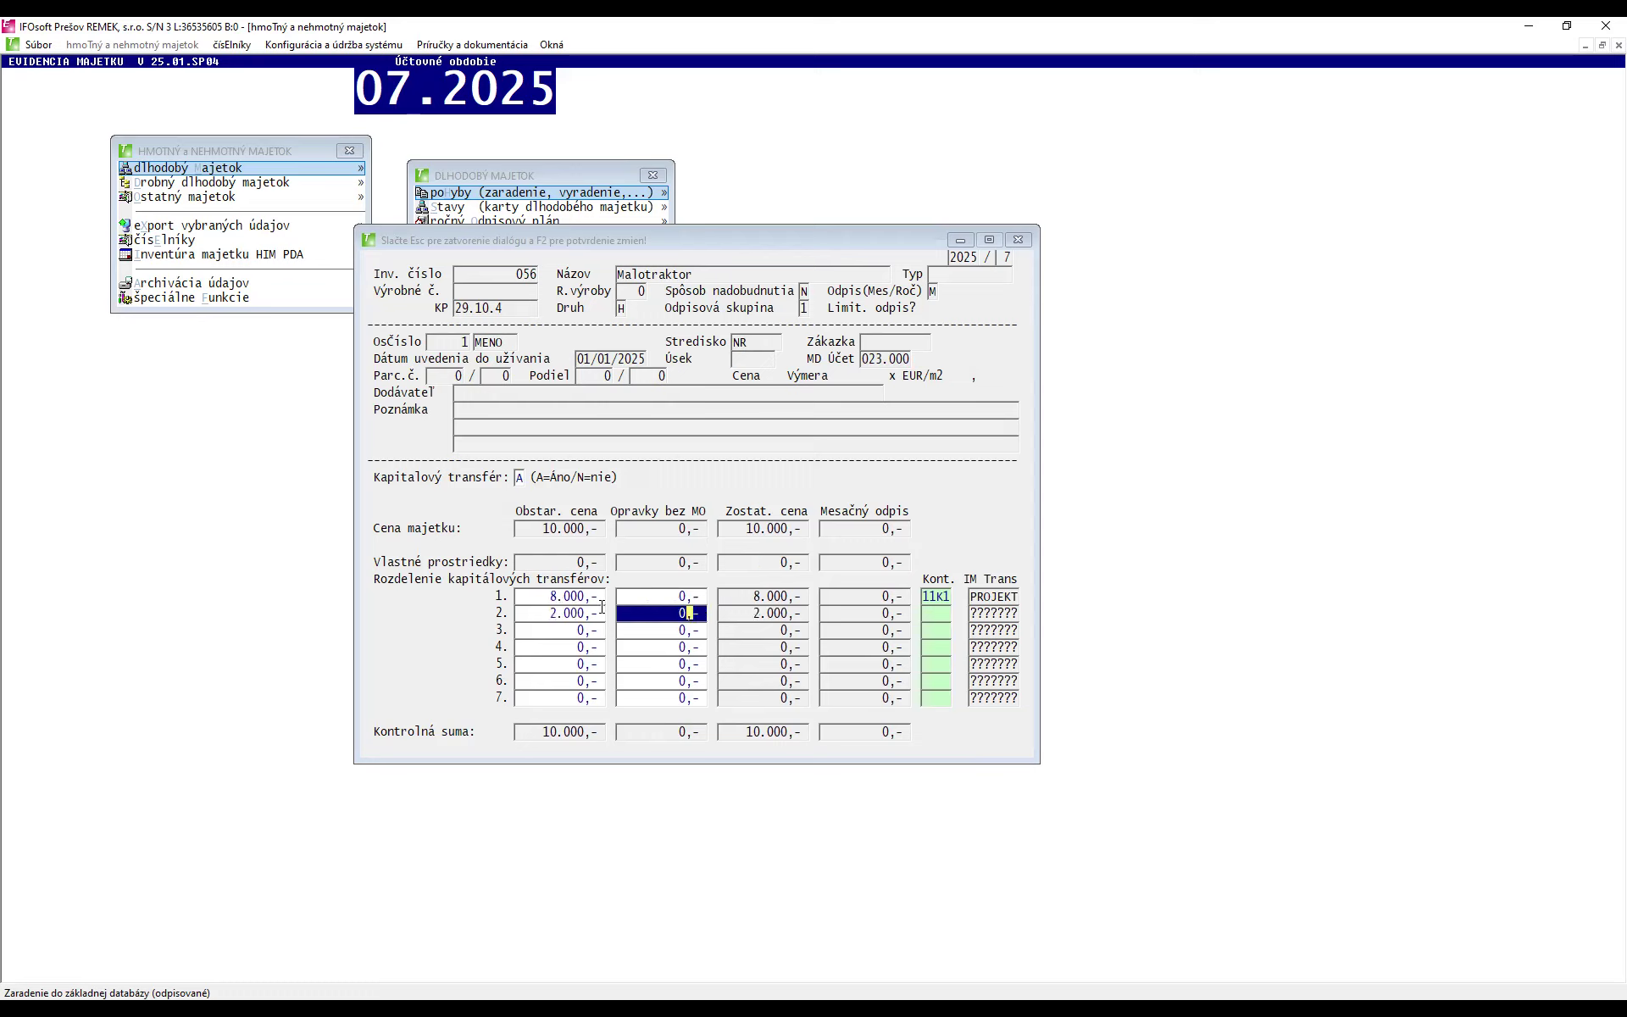
pyautogui.click(937, 614)
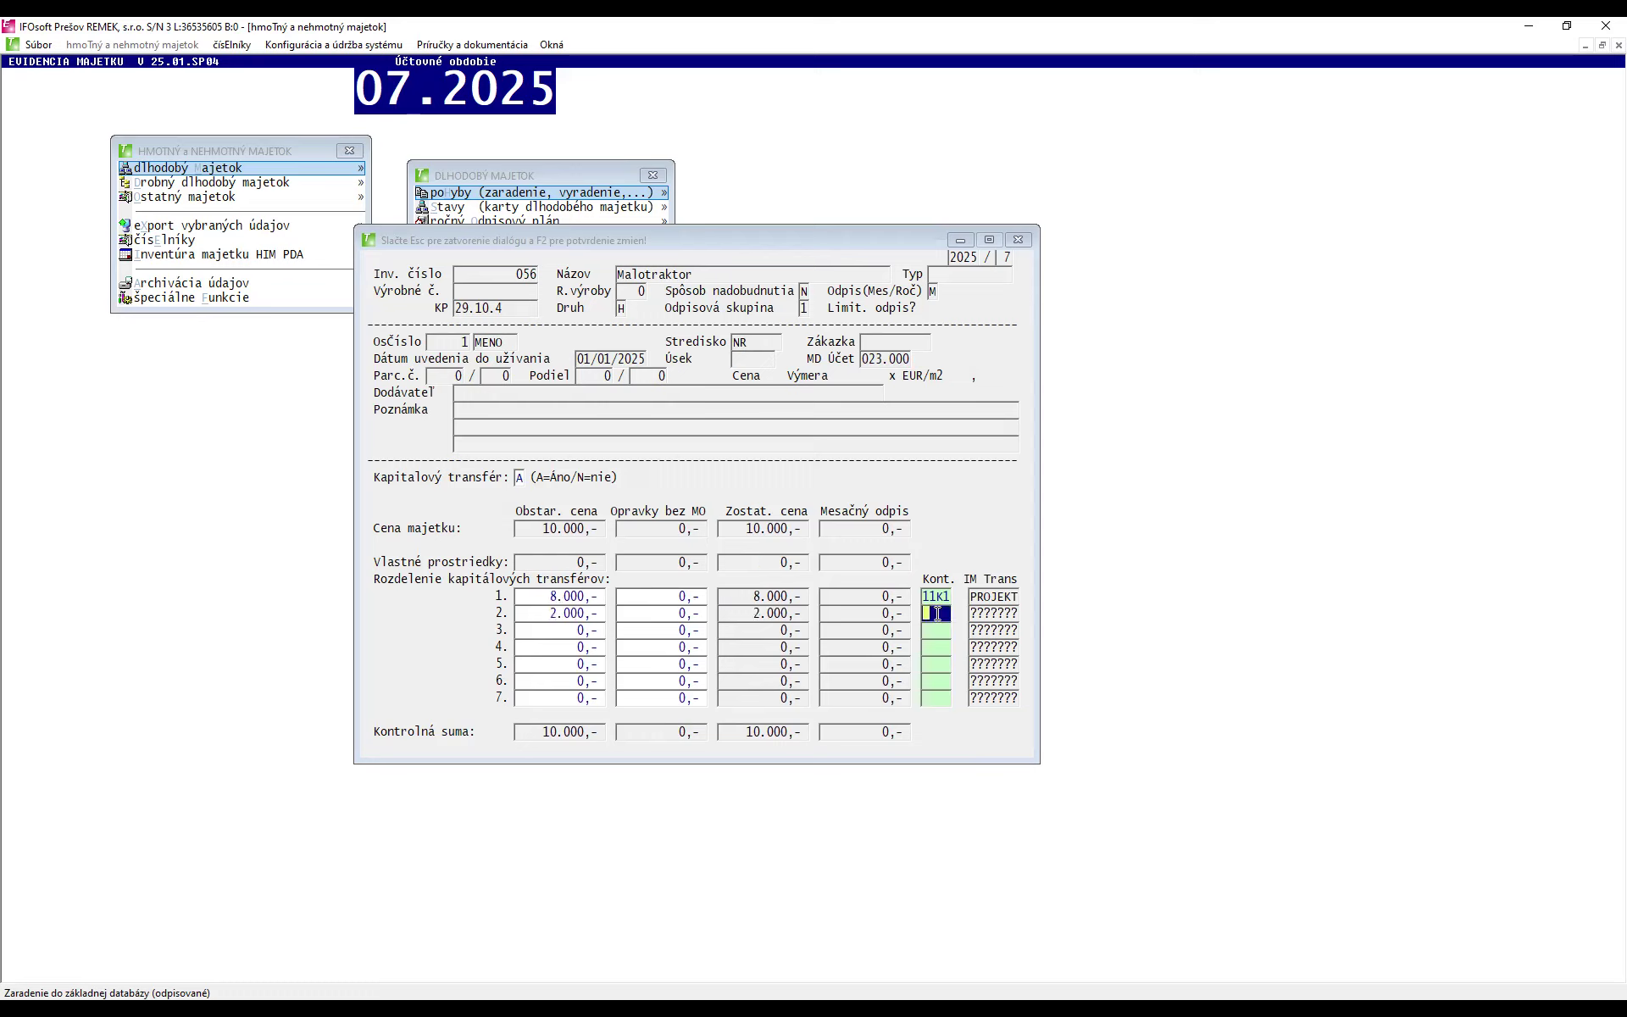
pyautogui.doubleClick(937, 614)
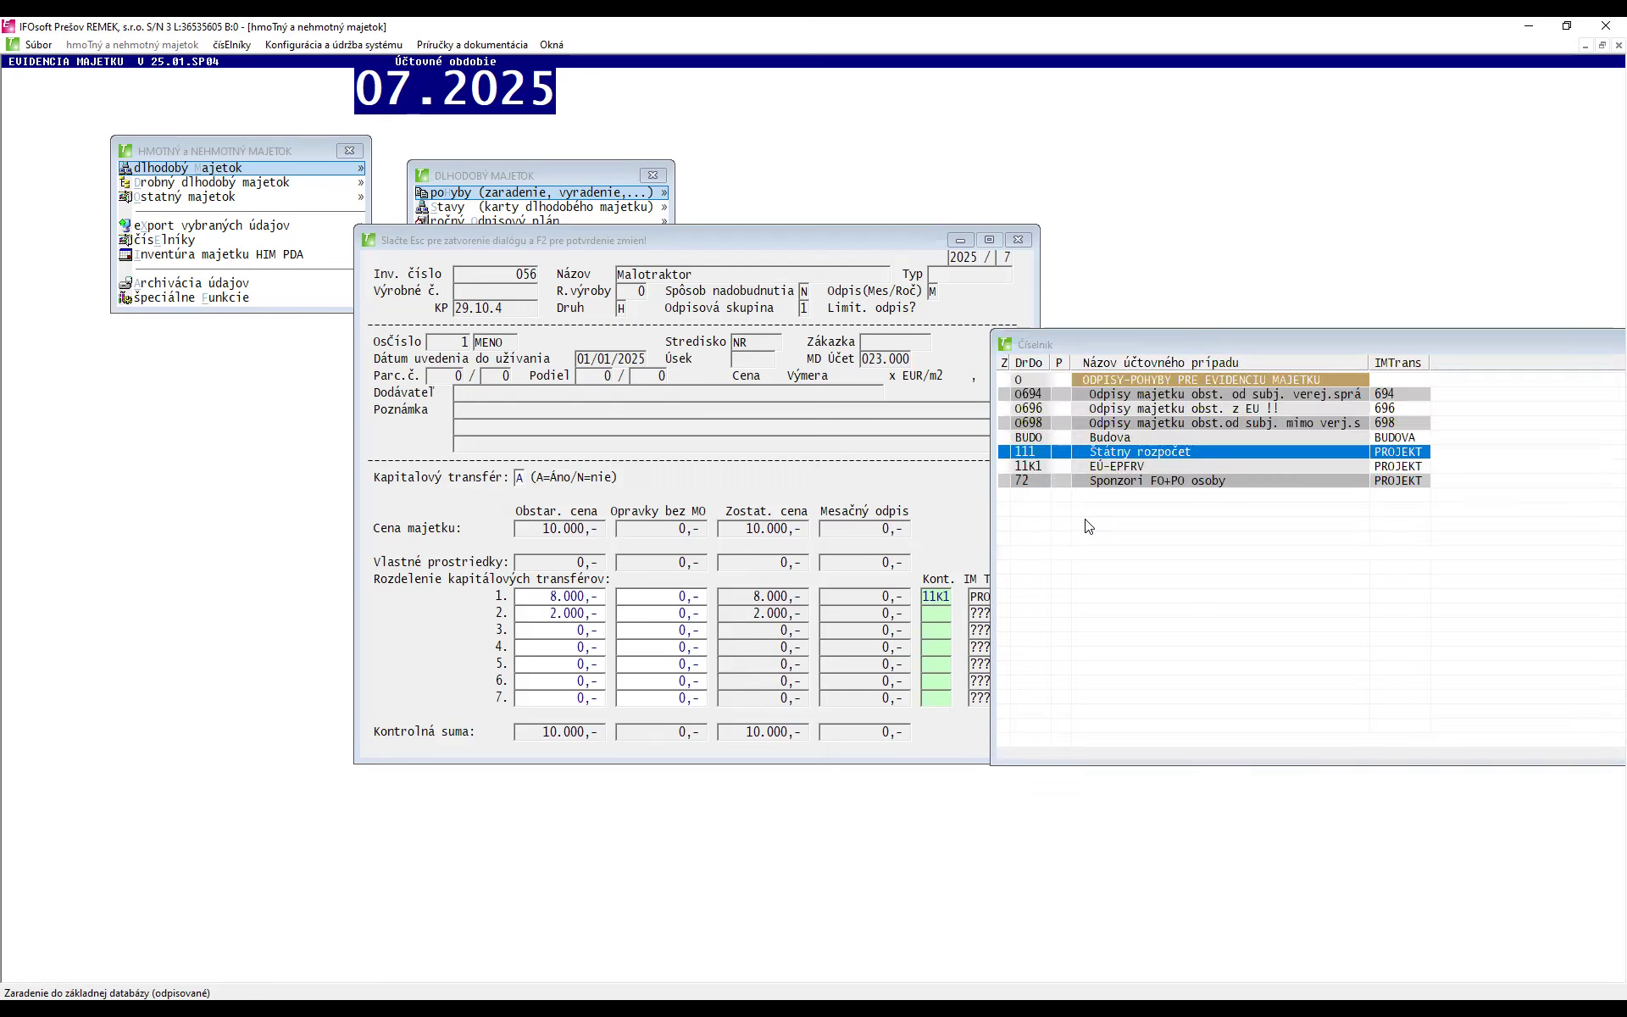
pyautogui.doubleClick(1134, 481)
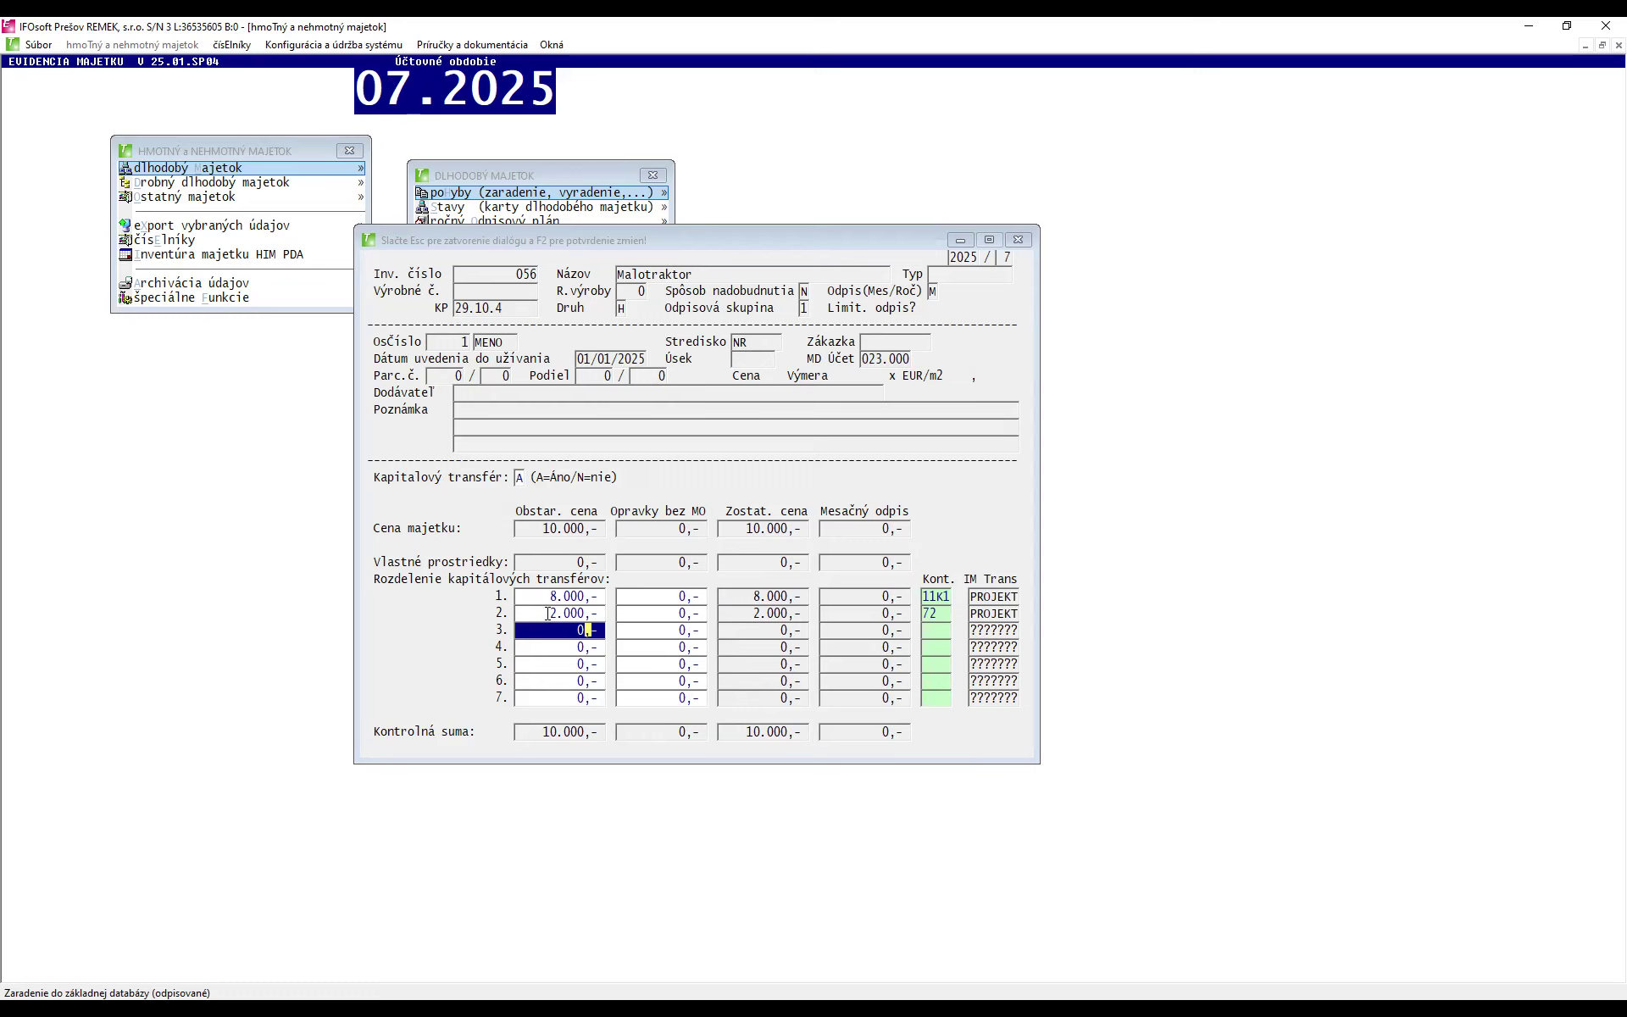
pyautogui.press('Up')
pyautogui.press('Up')
pyautogui.press('Down')
pyautogui.click(951, 619)
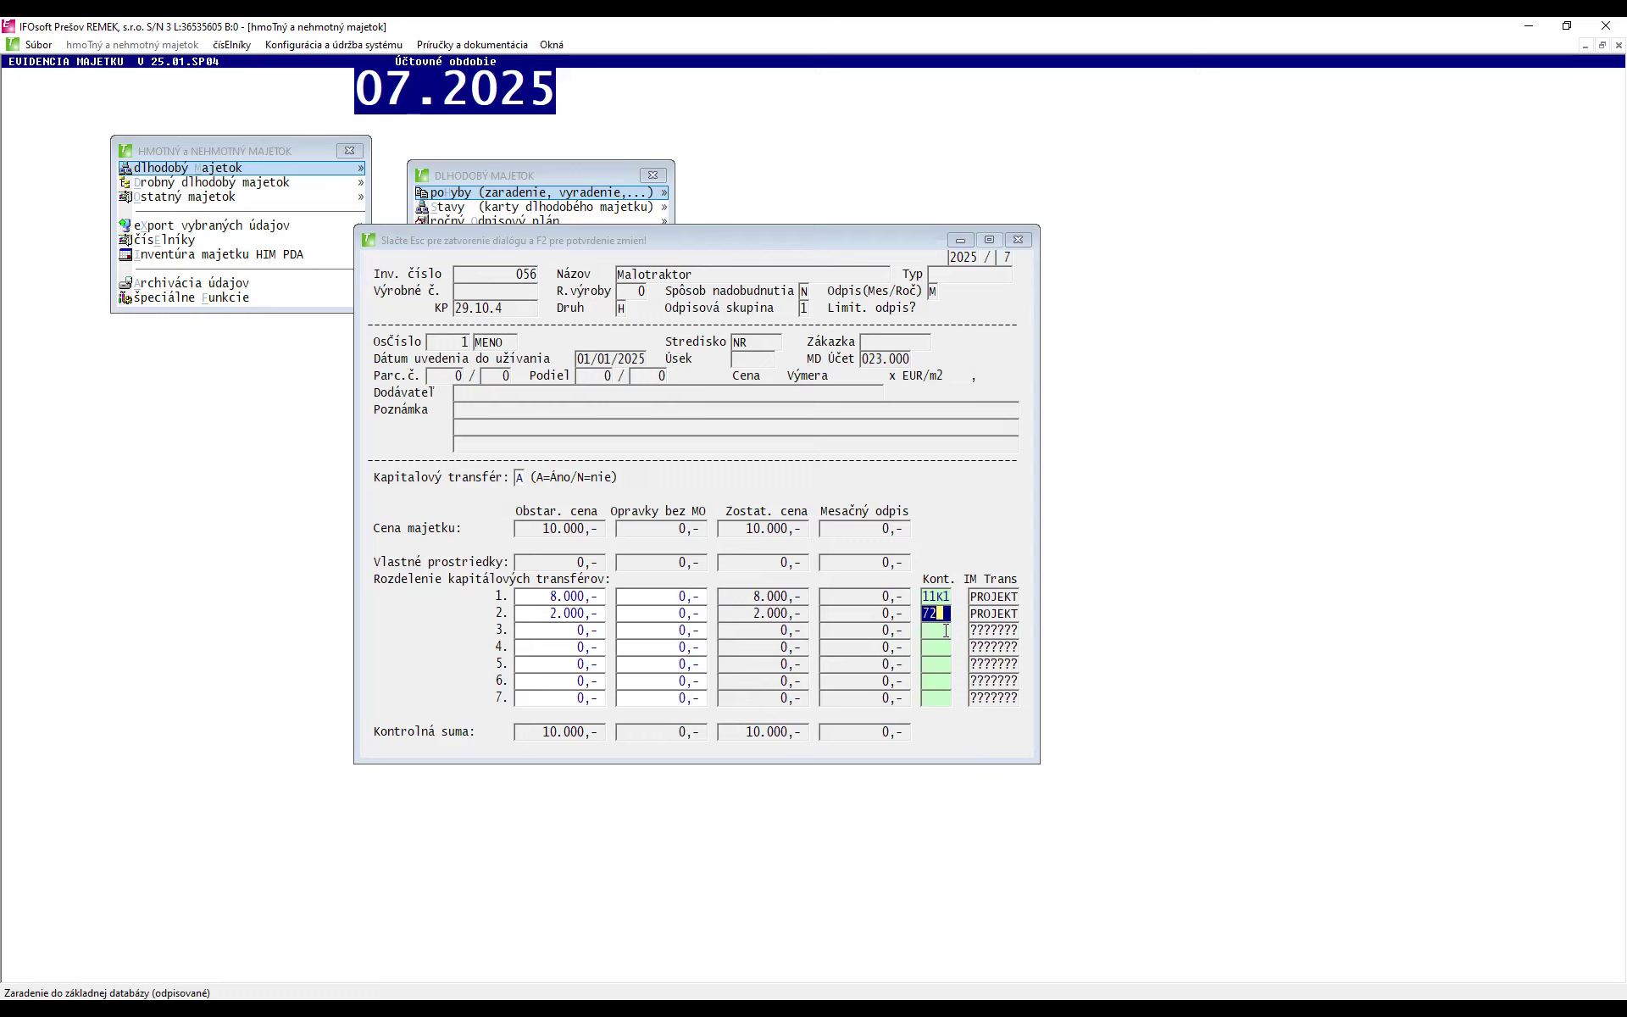
# - Clear the acquisition prices in the first two capital-transfer rows
pyautogui.click(582, 610)
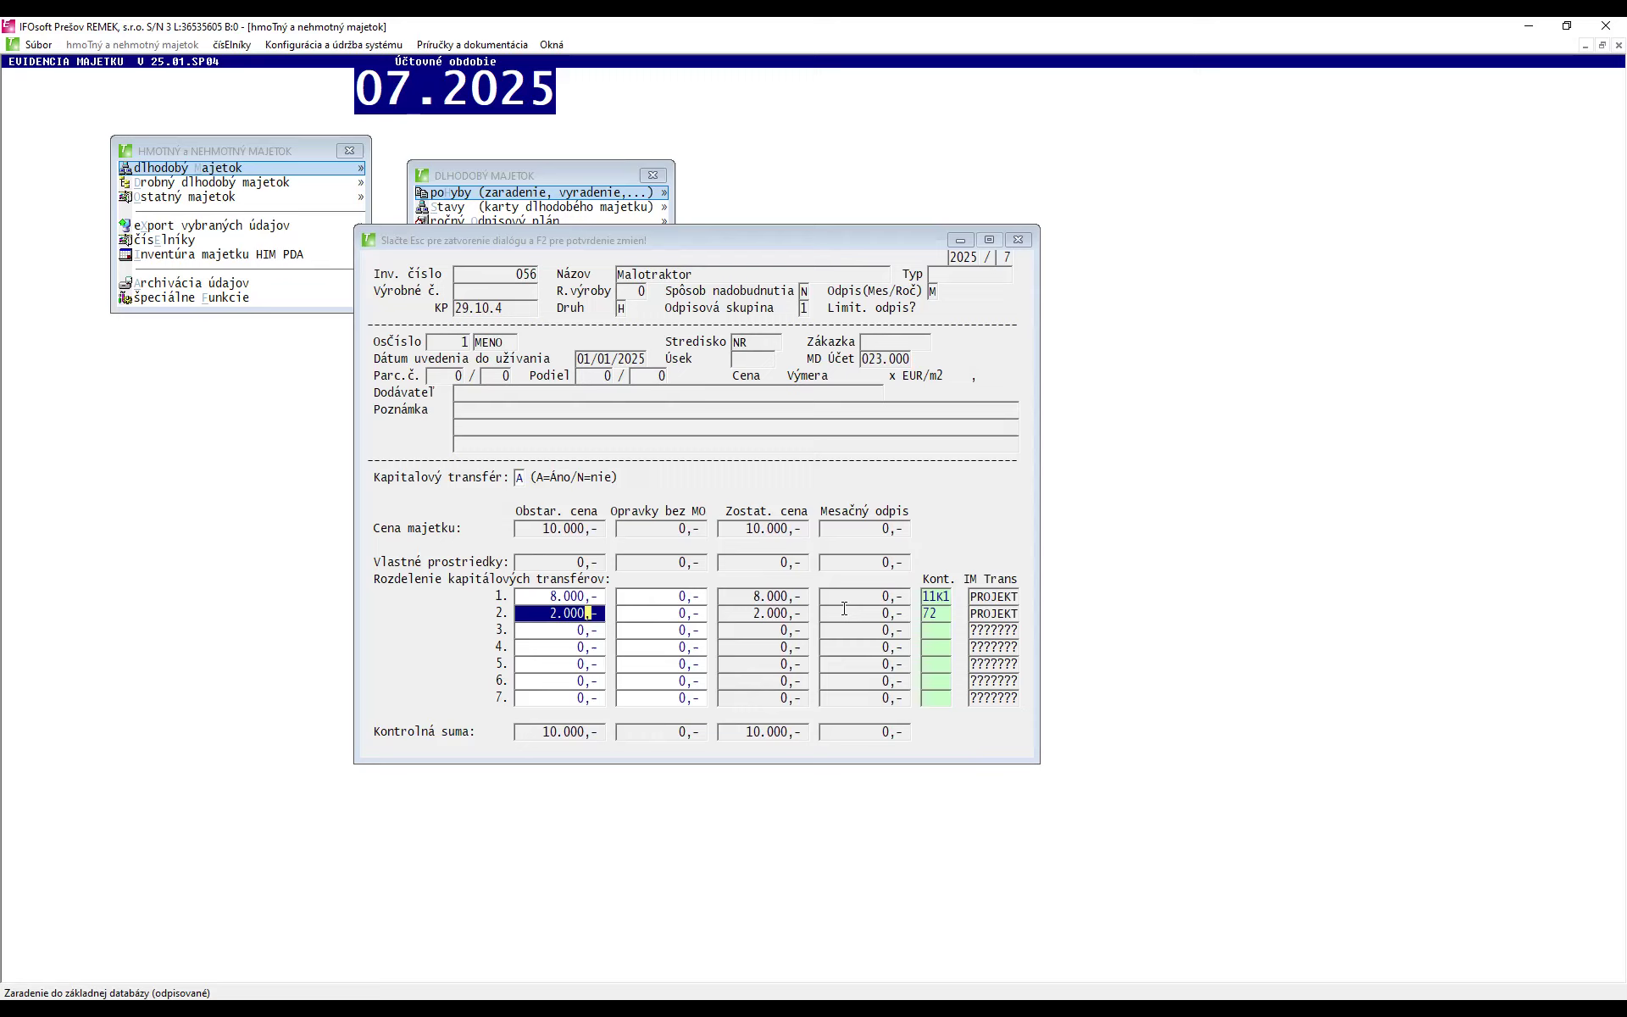
pyautogui.press('Delete')
pyautogui.click(600, 596)
pyautogui.press('Delete')
pyautogui.press('Return')
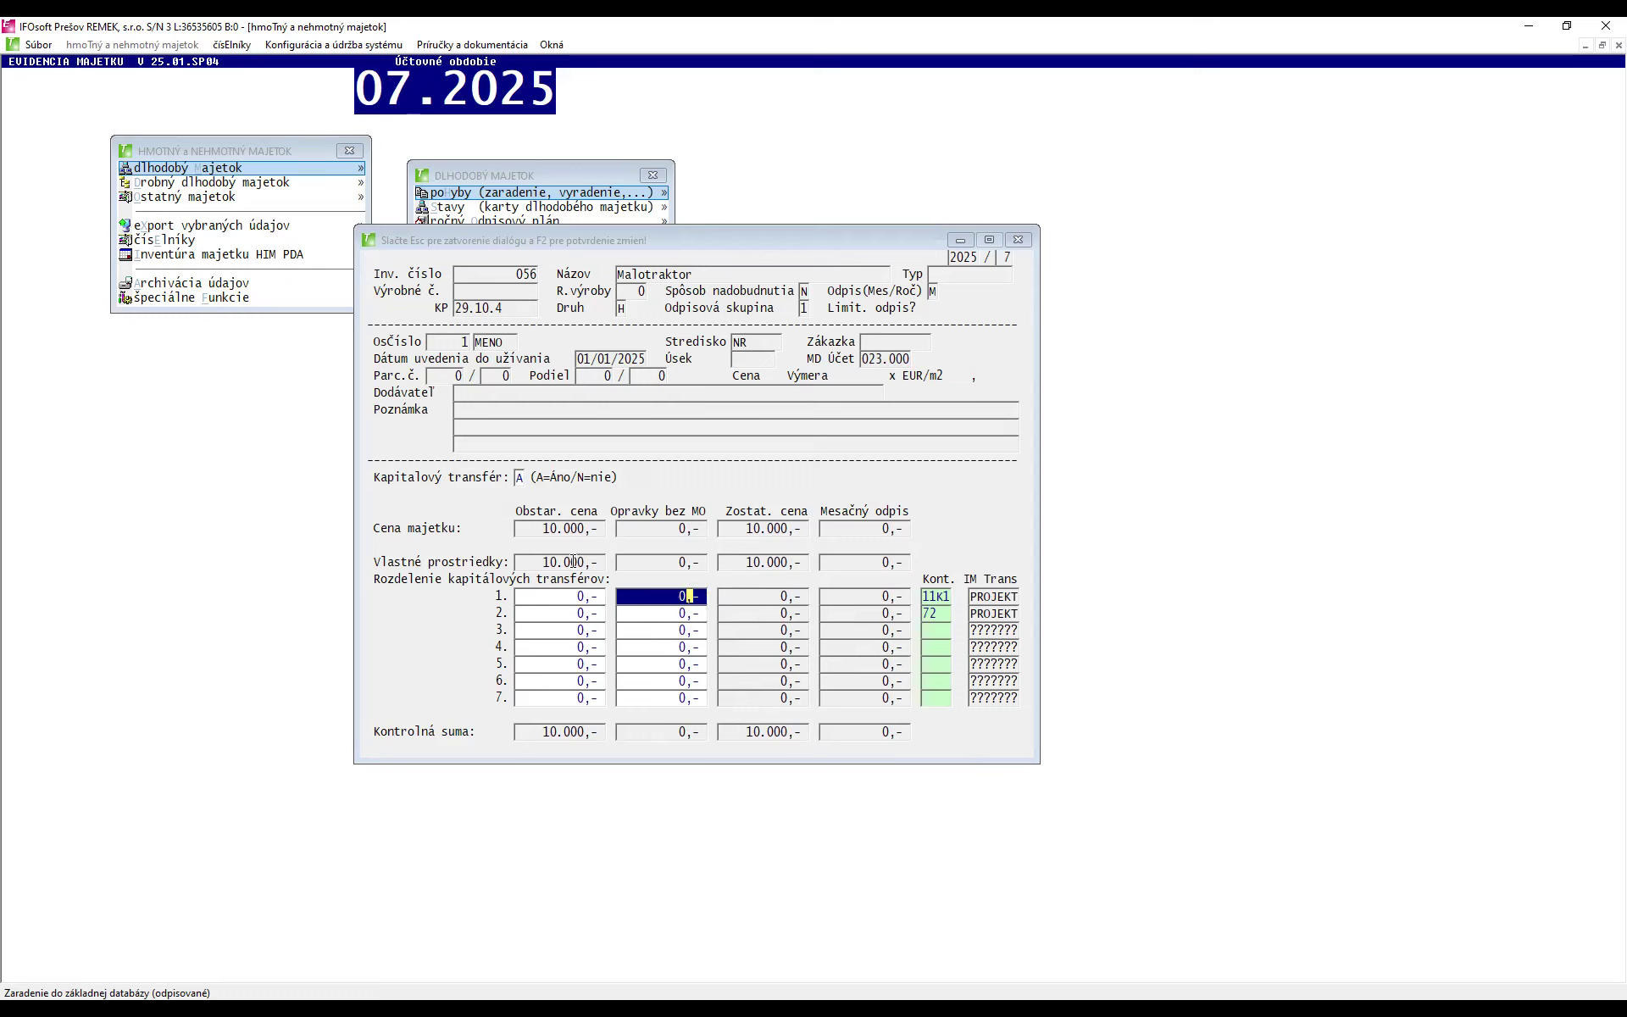
# - Remove the Kont. codes from the first two capital-transfer rows and confirm the transfer breakdown
pyautogui.click(948, 599)
pyautogui.press('BackSpace')
pyautogui.press('BackSpace')
pyautogui.press('BackSpace')
pyautogui.press('BackSpace')
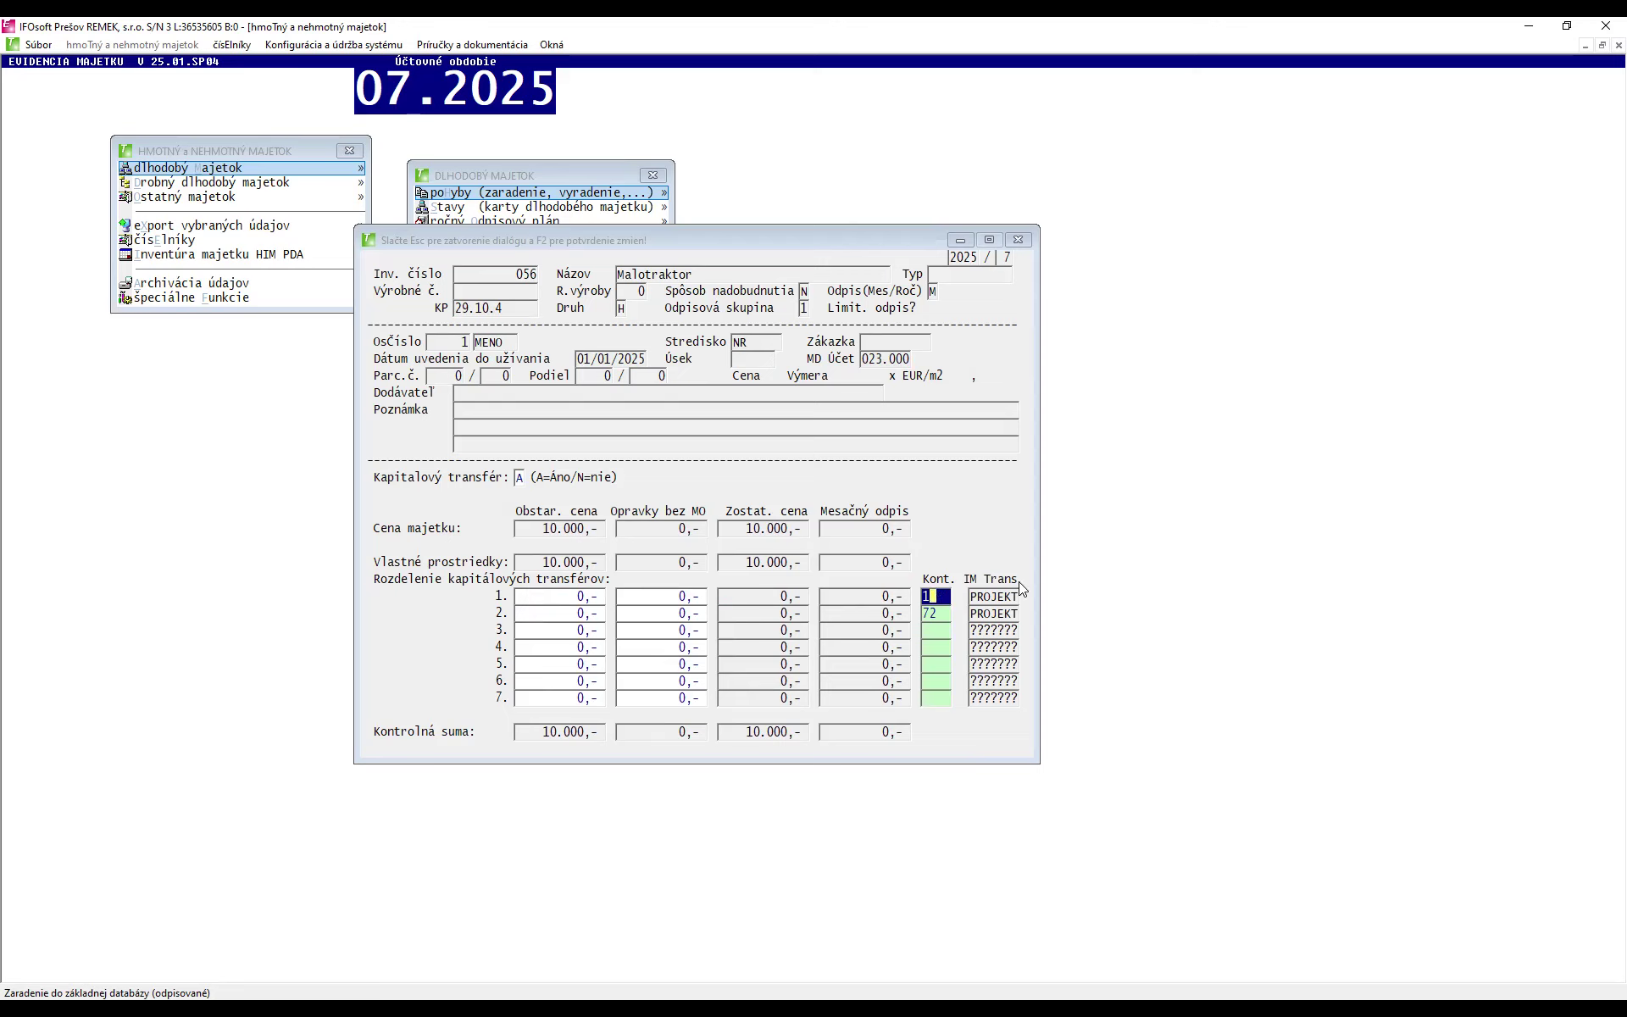
pyautogui.doubleClick(944, 608)
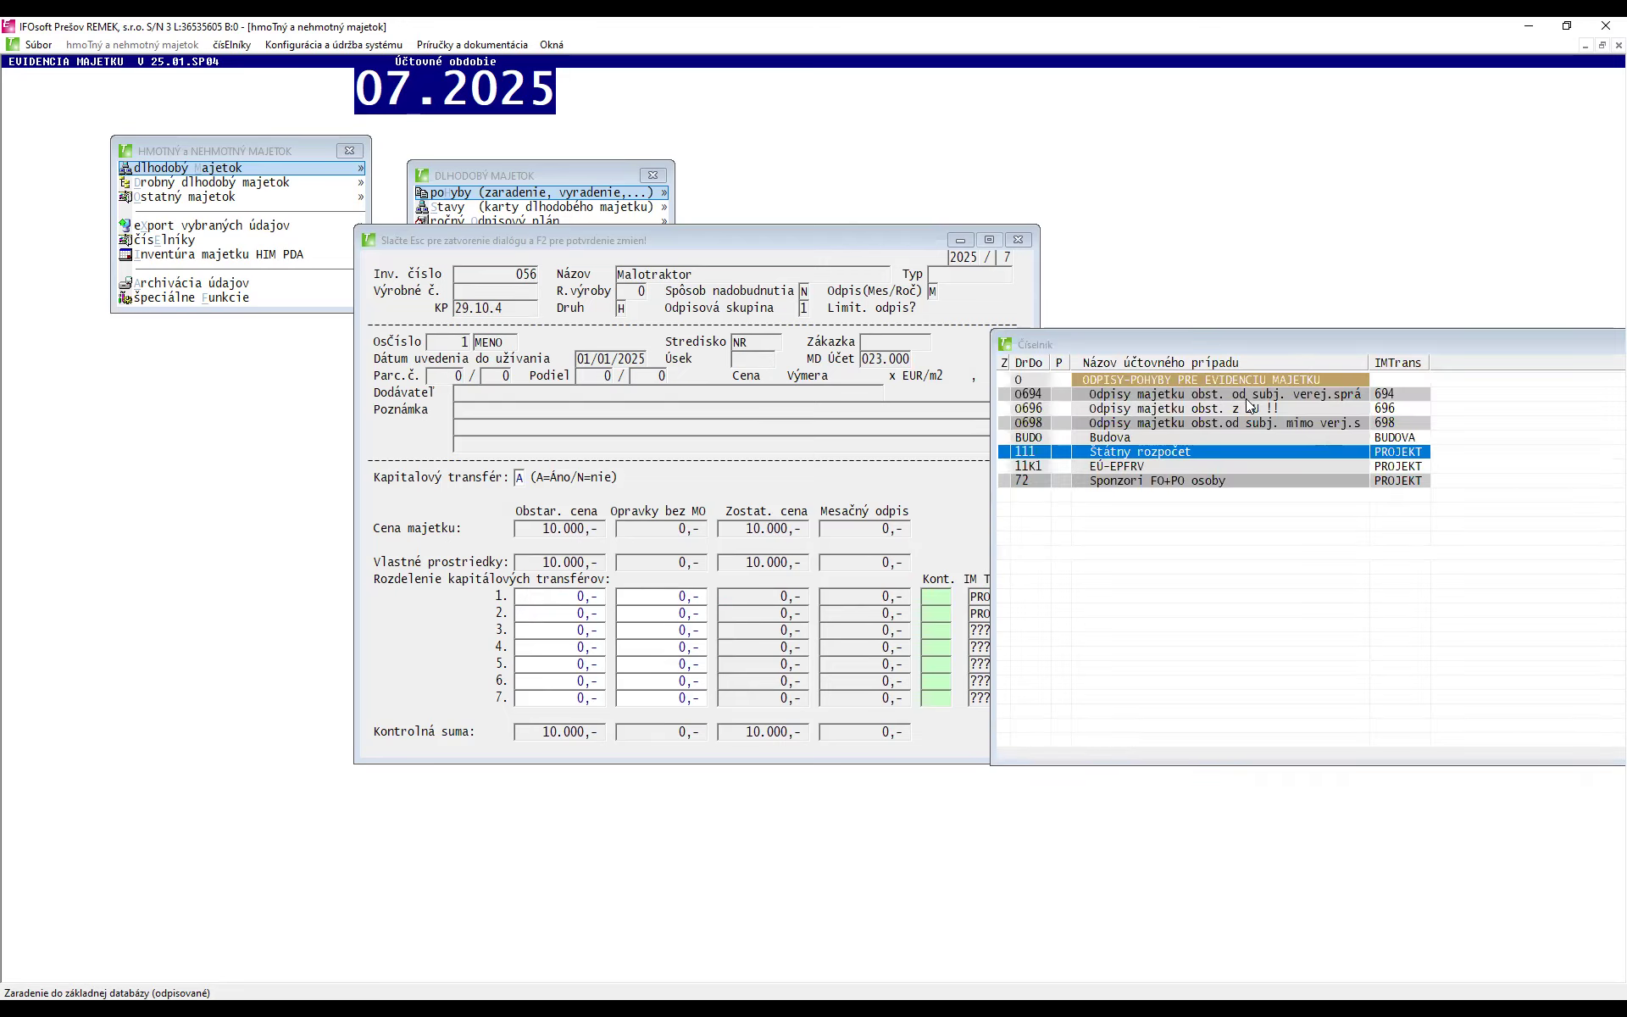
pyautogui.press('Escape')
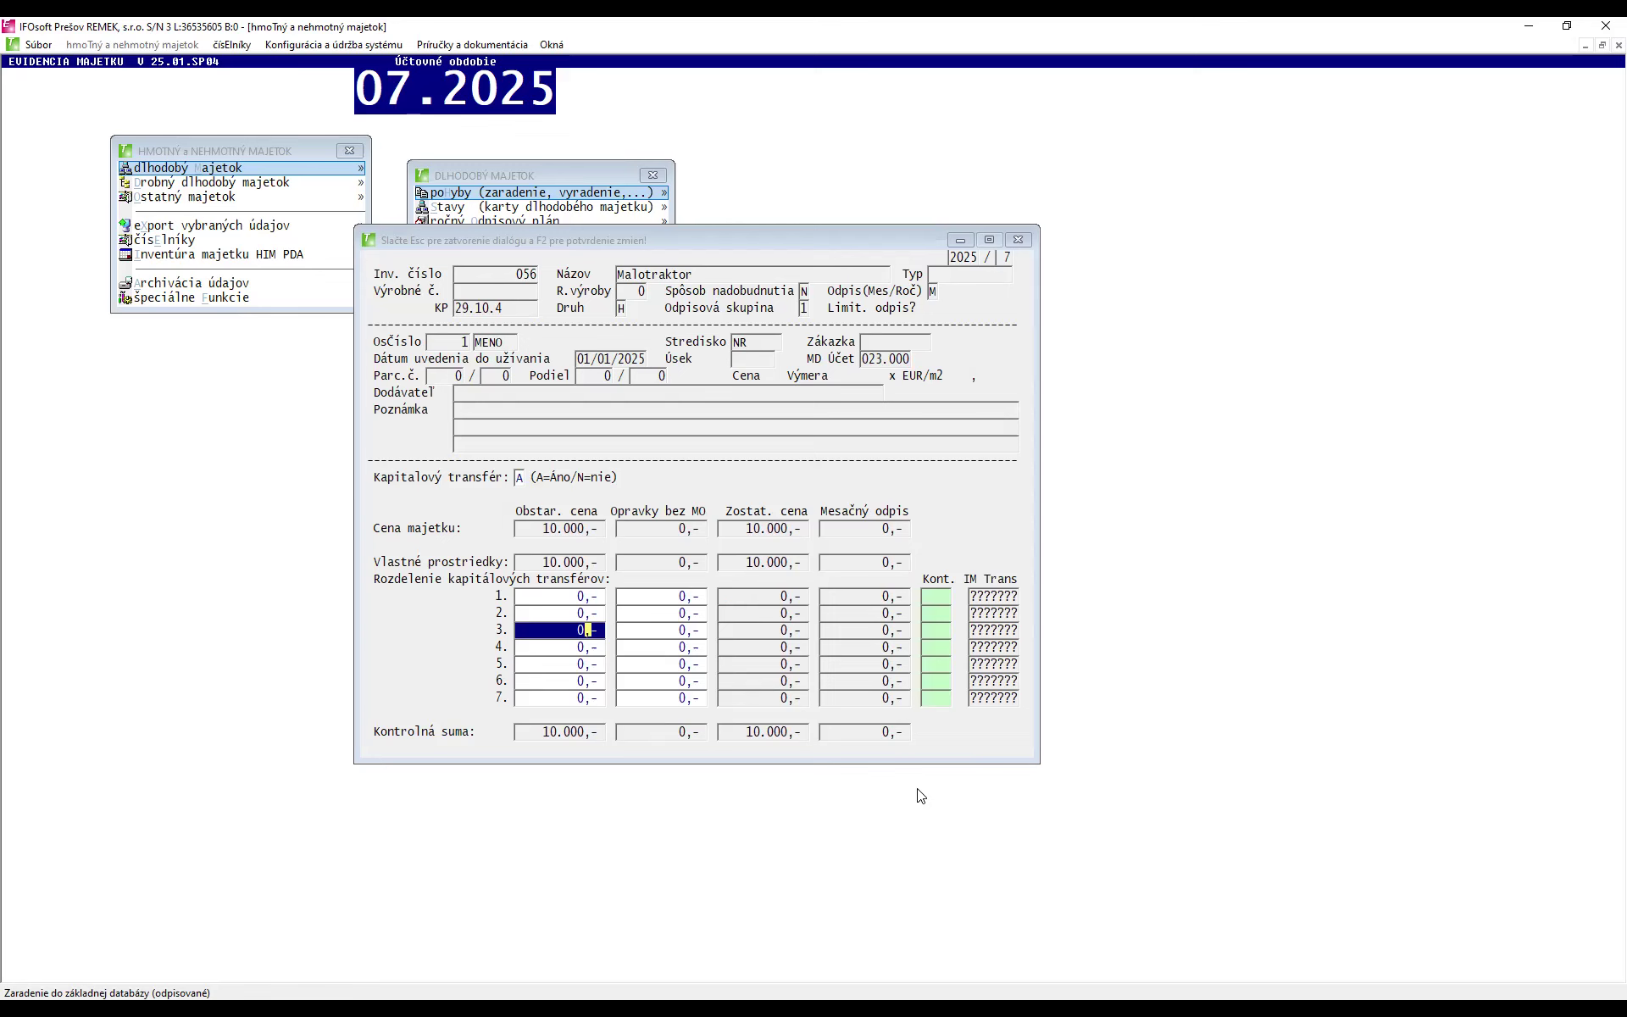
pyautogui.press('F2')
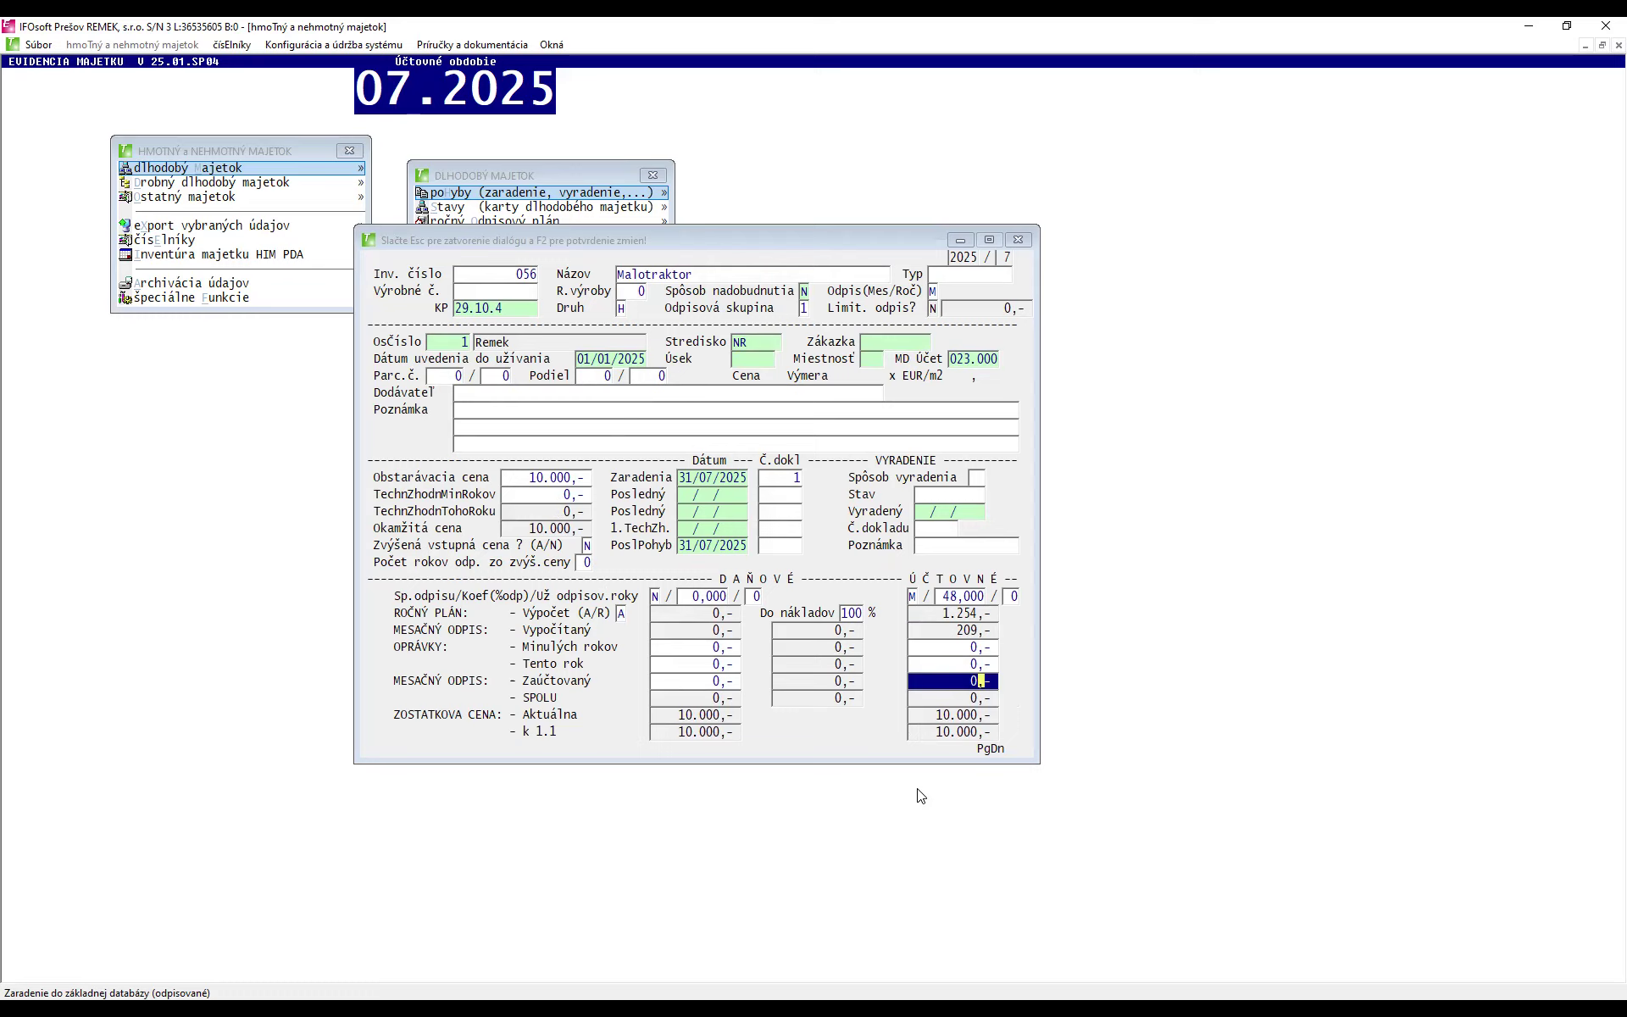
# - Set the accounting depreciation method to U with a coefficient of 4 and submit the Malotraktor card
pyautogui.click(805, 311)
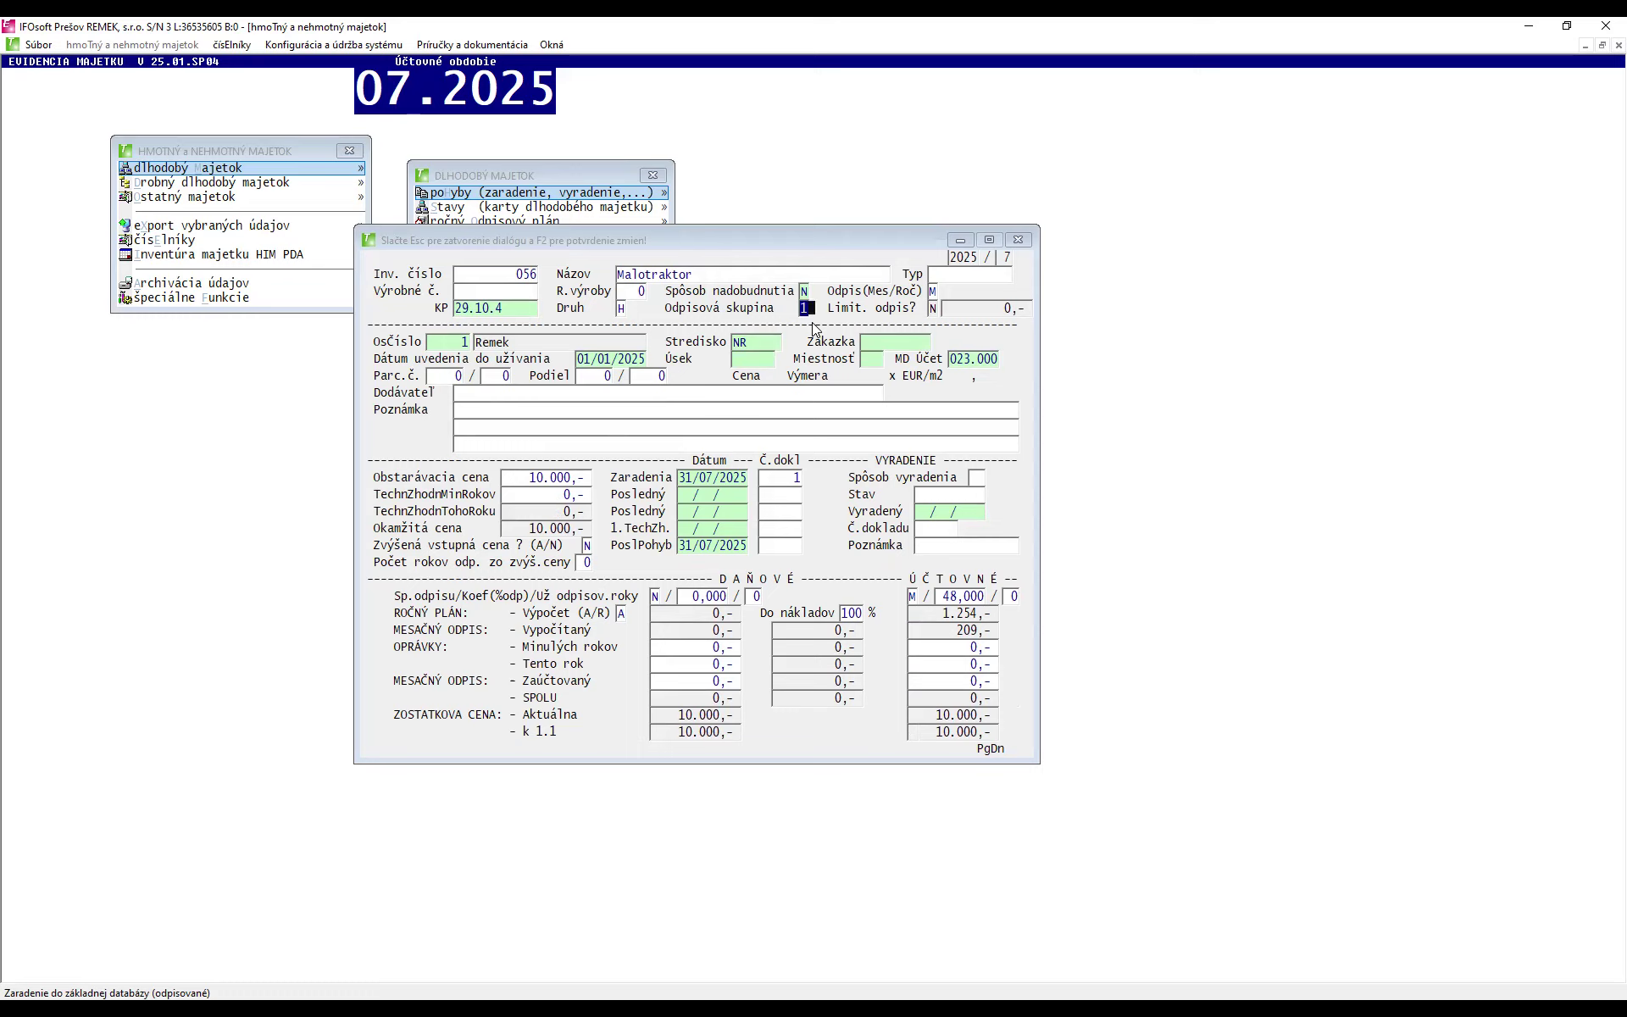
pyautogui.press('Return')
pyautogui.press('Return')
pyautogui.press('Return')
pyautogui.press('Return')
pyautogui.press('Return')
pyautogui.click(912, 596)
pyautogui.write('U')
pyautogui.press('Return')
pyautogui.write('0')
pyautogui.write('4')
pyautogui.press('Return')
pyautogui.click(991, 645)
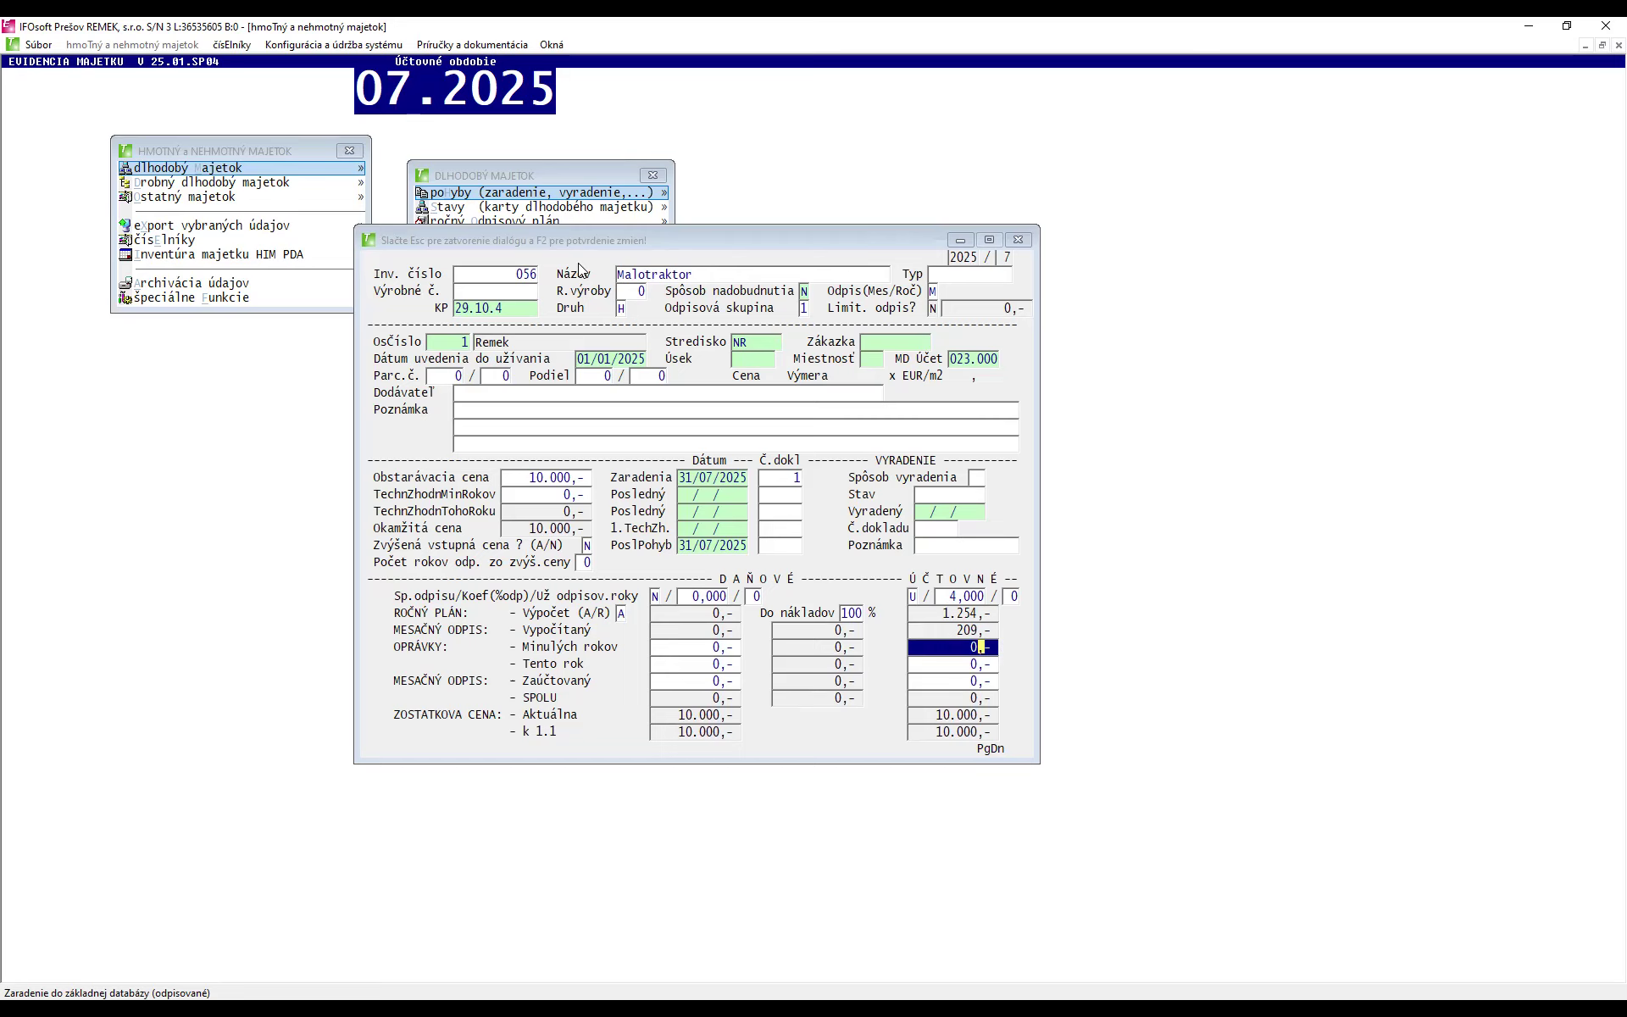
pyautogui.press('F2')
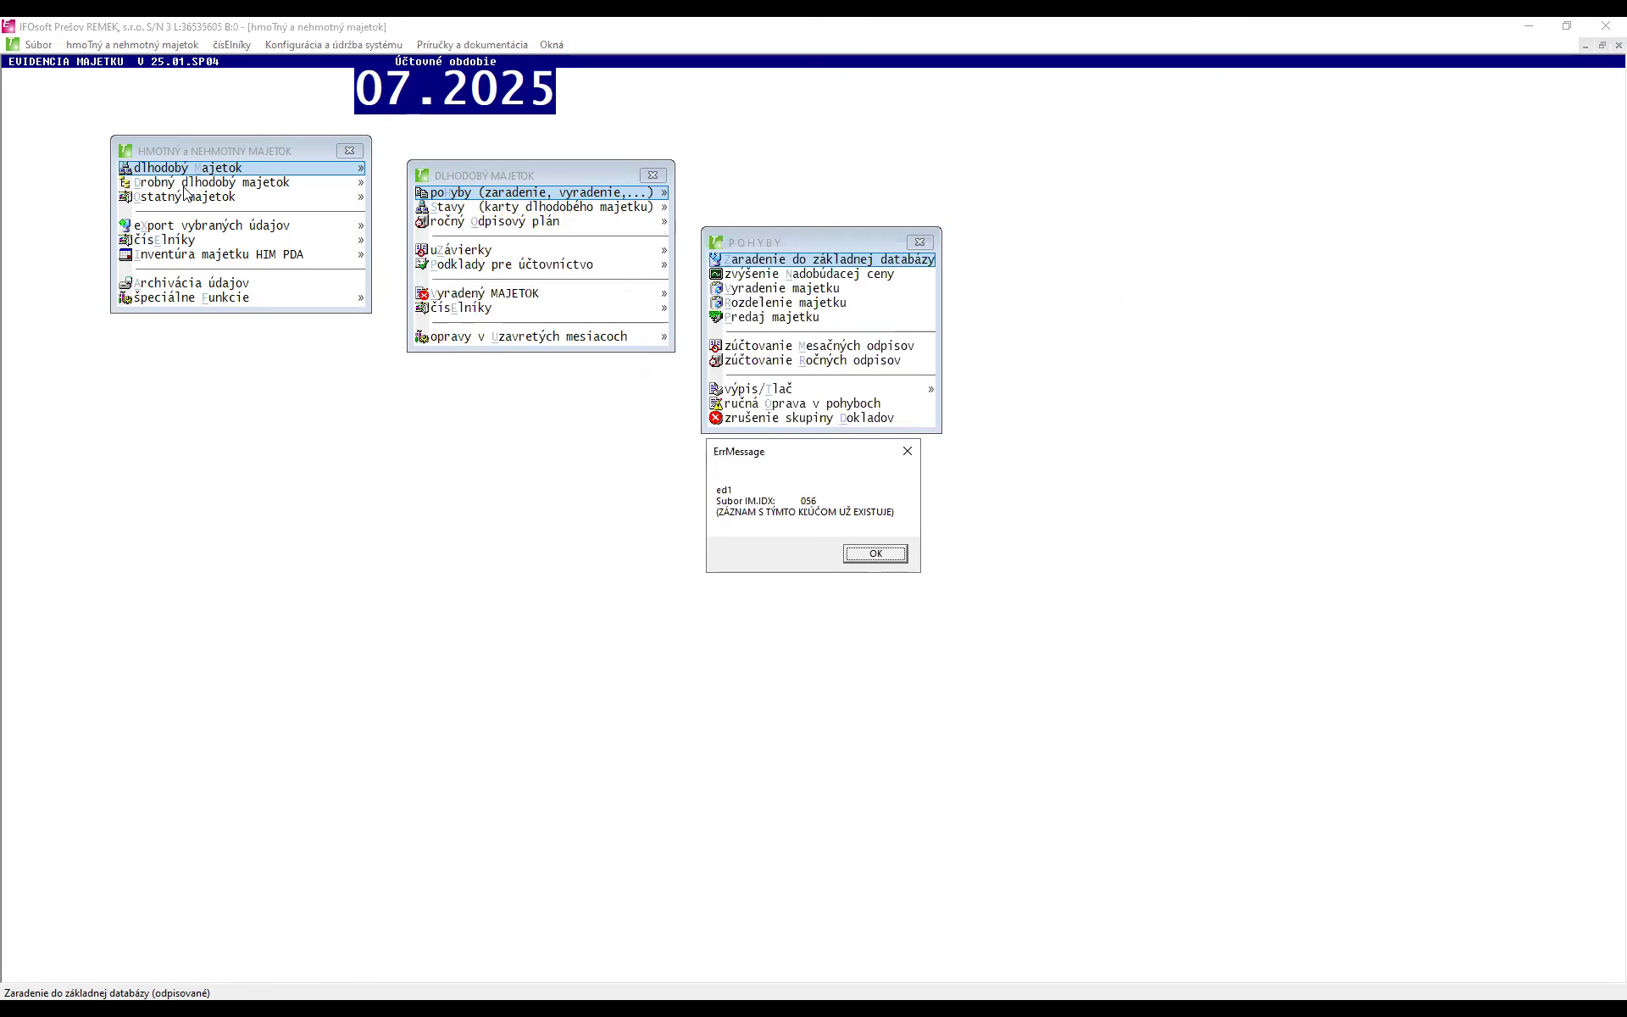
# - Change the asset's inventory number to 057 and save the Malotraktor card
pyautogui.press('Return')
pyautogui.press('Right')
pyautogui.press('Delete')
pyautogui.press('BackSpace')
pyautogui.press('BackSpace')
pyautogui.write('057')
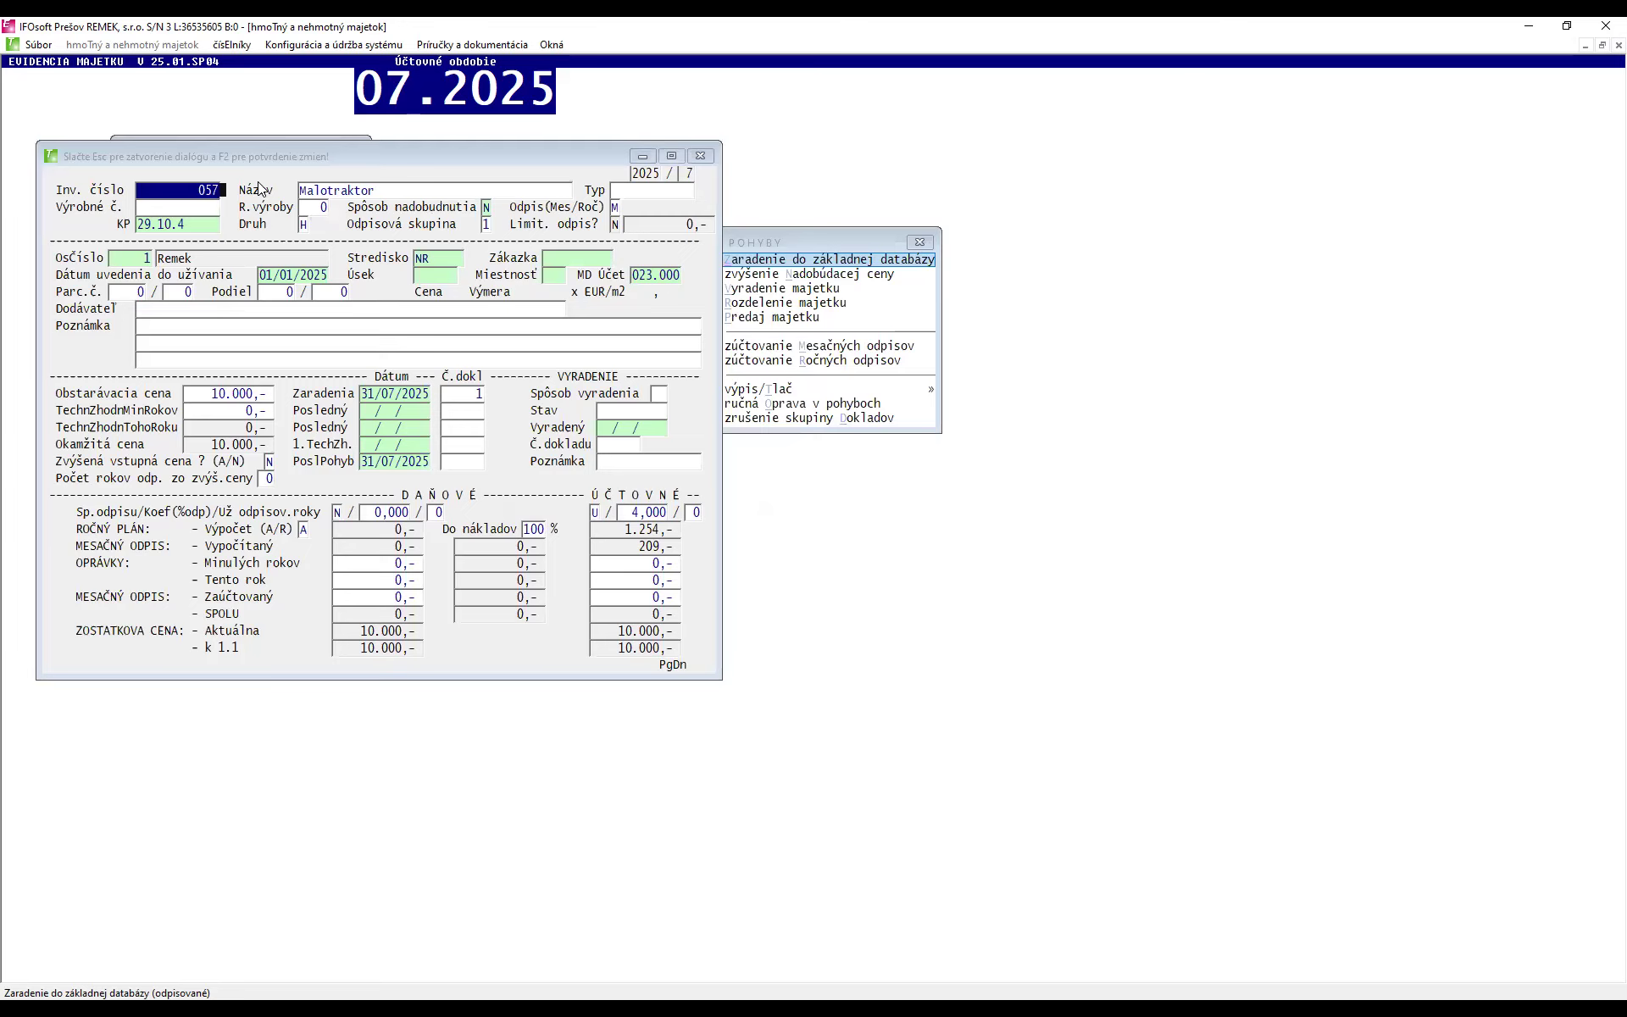
pyautogui.press('Return')
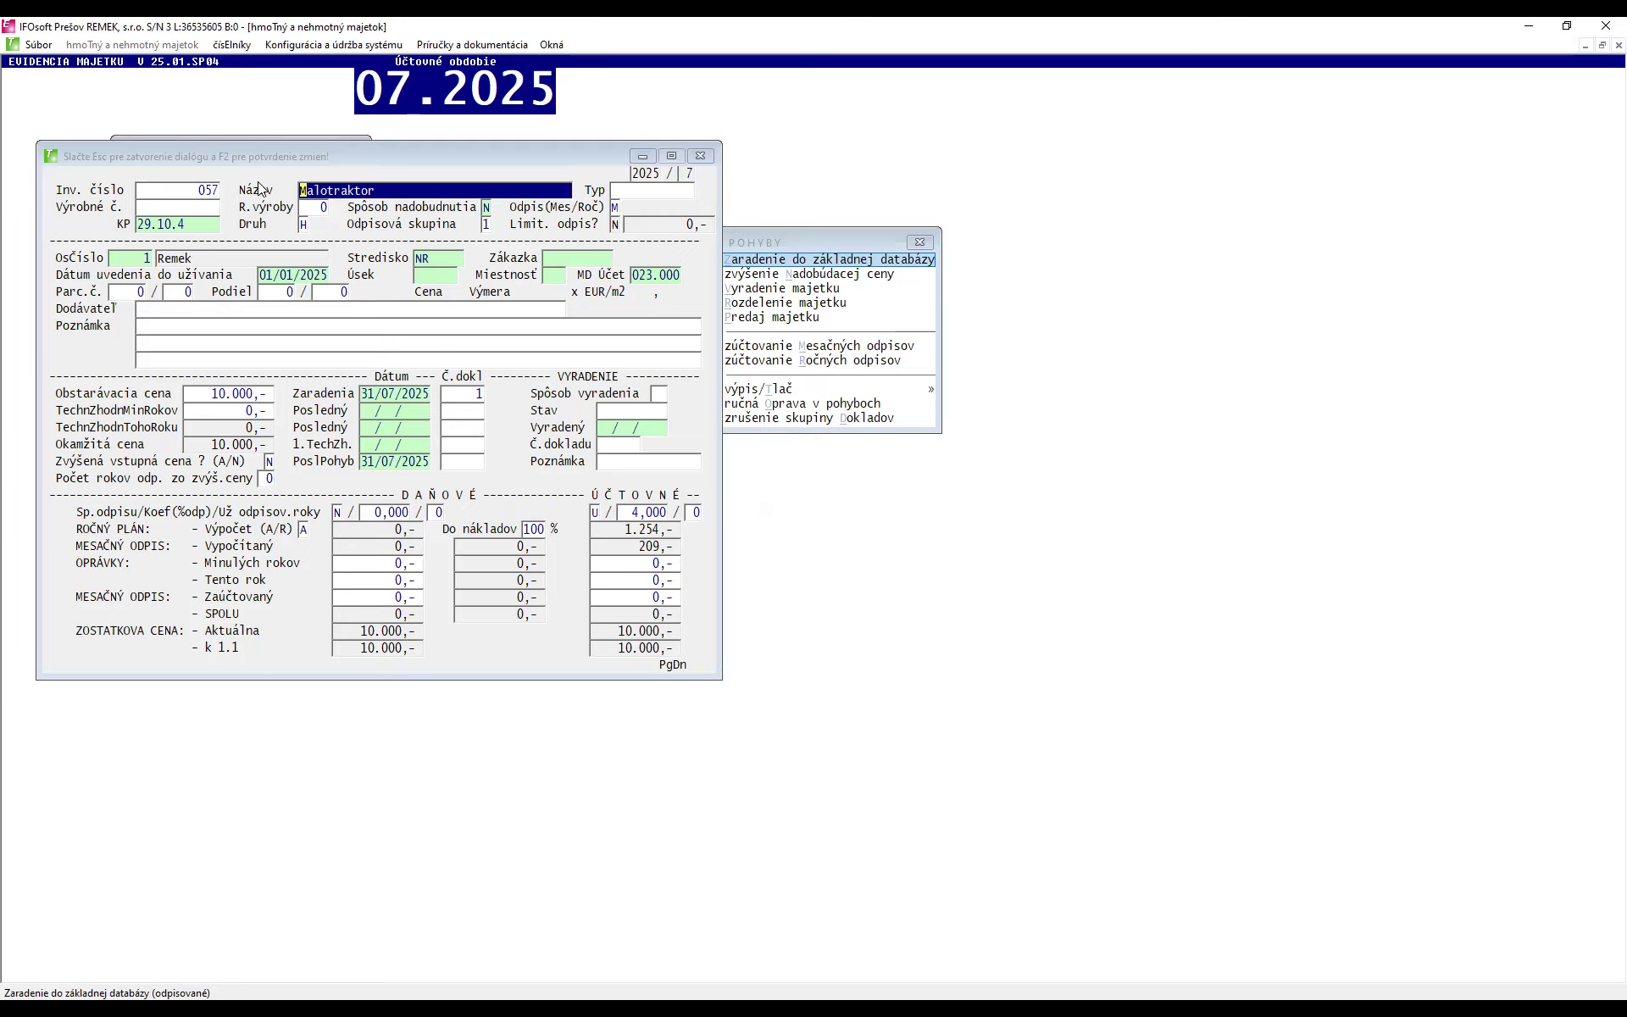
pyautogui.press('F2')
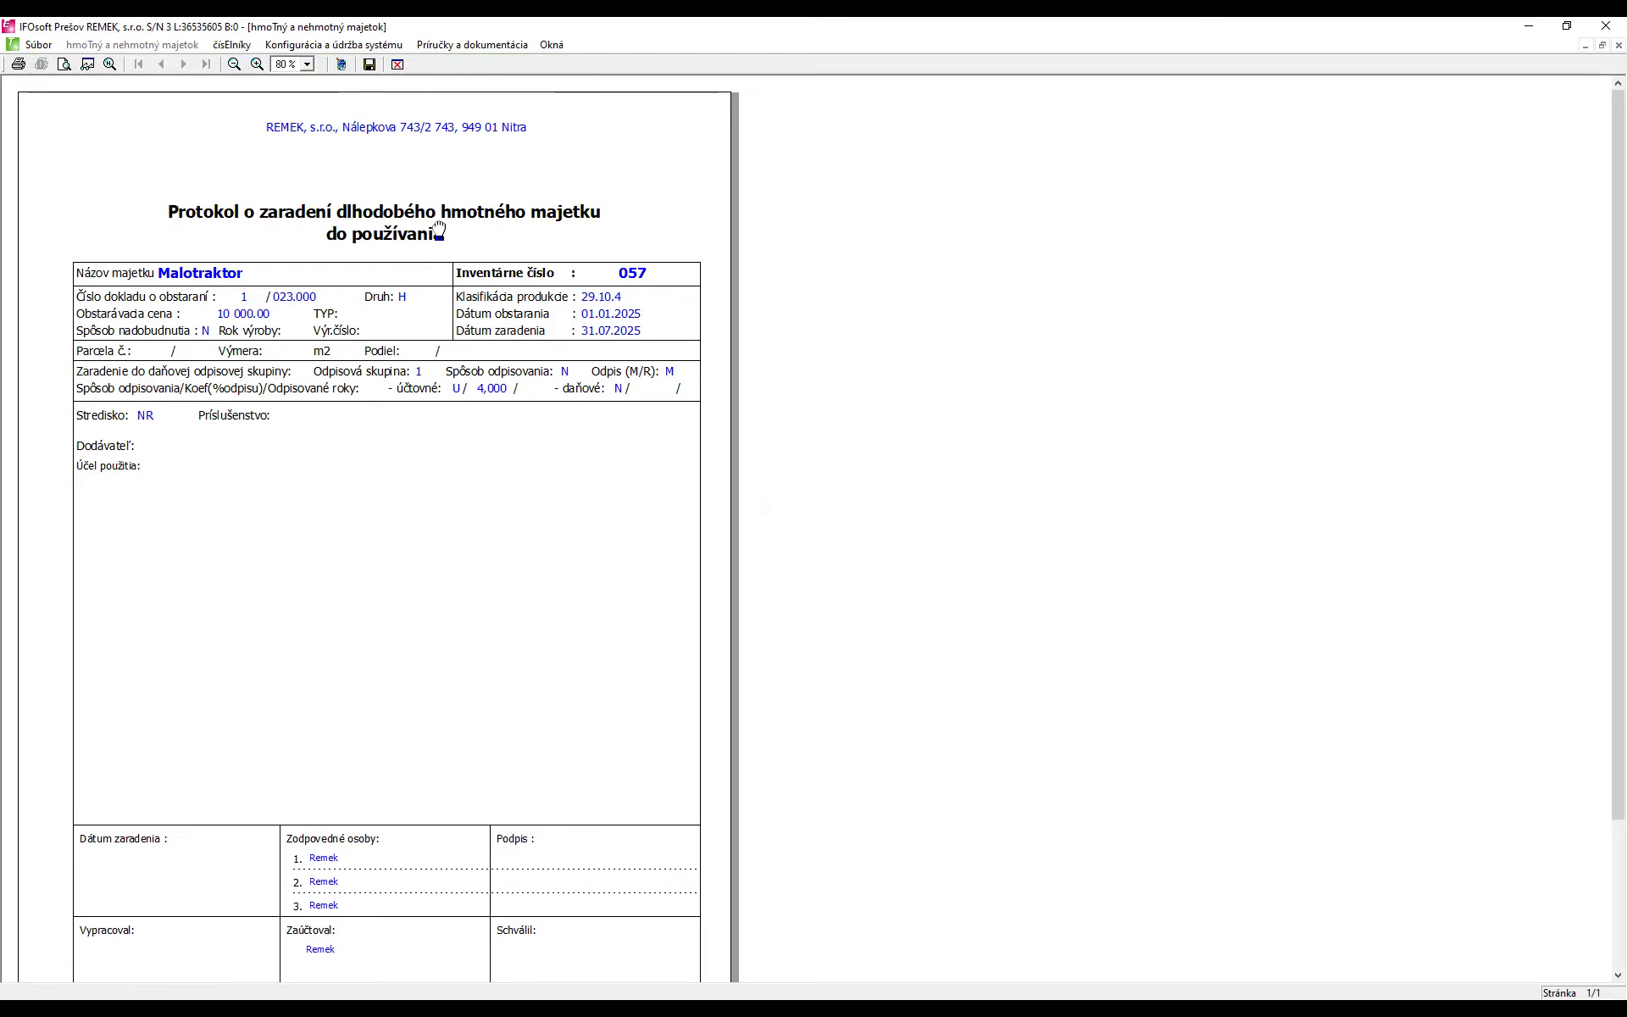
# - Review the whole protocol on placing the Malotraktor into use, then close it and the notice
pyautogui.scroll(-3, 600, 619)
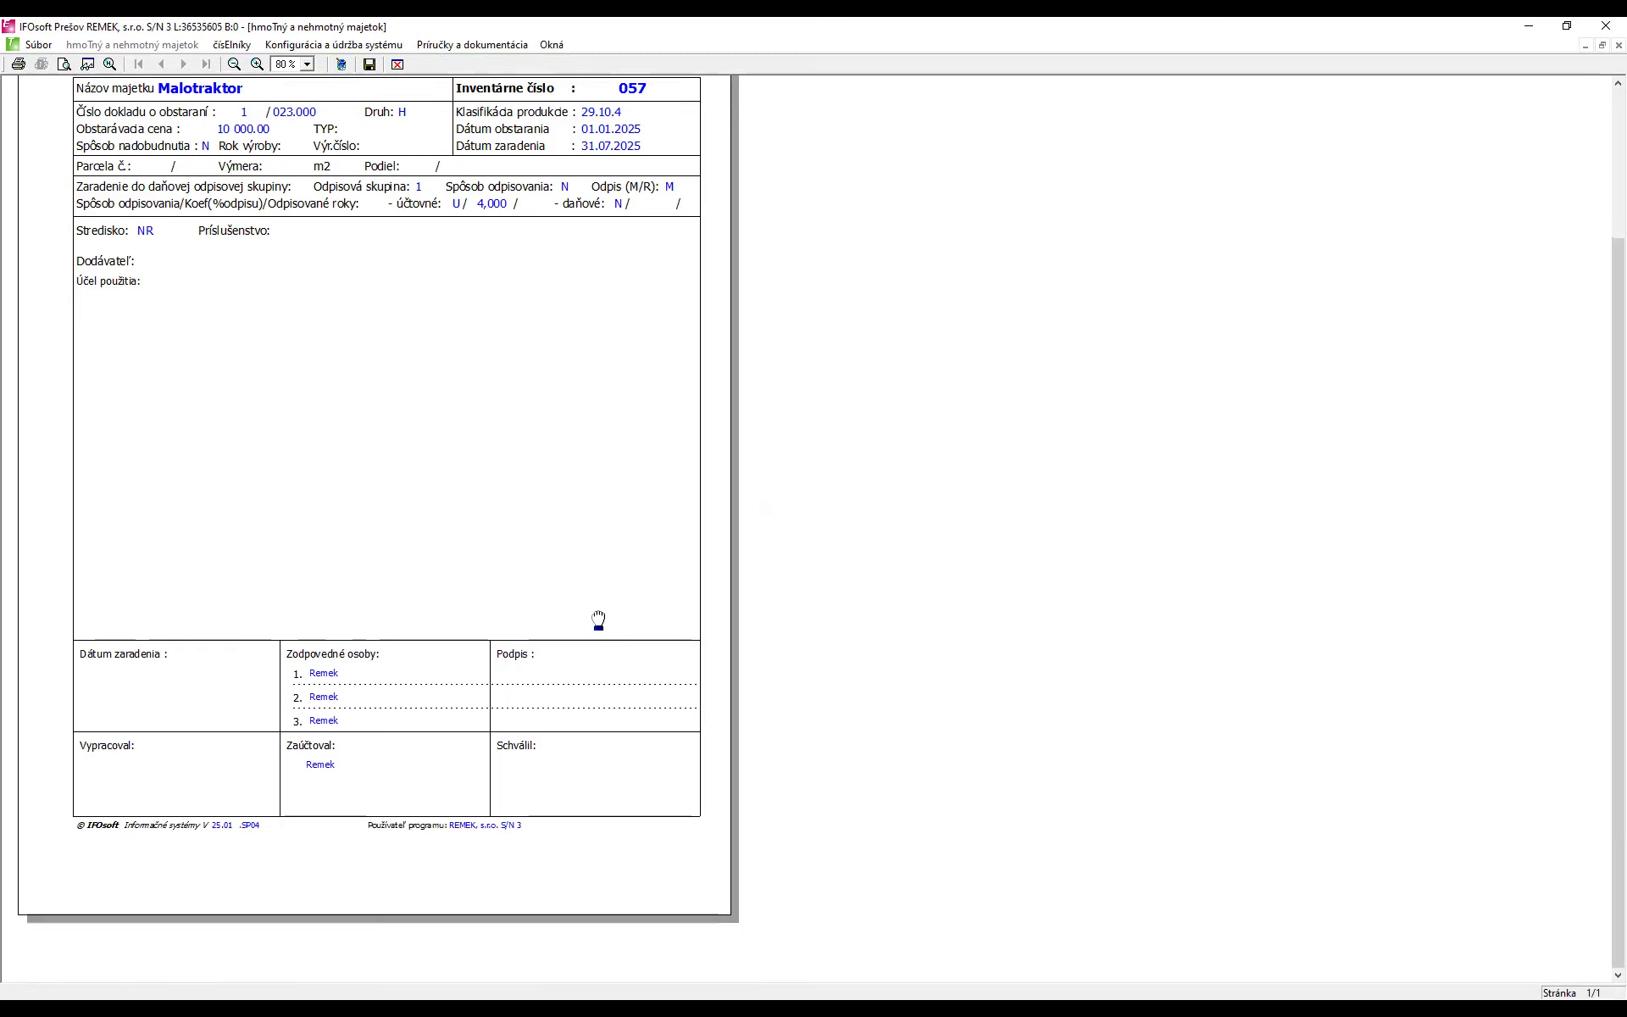
pyautogui.scroll(3, 599, 620)
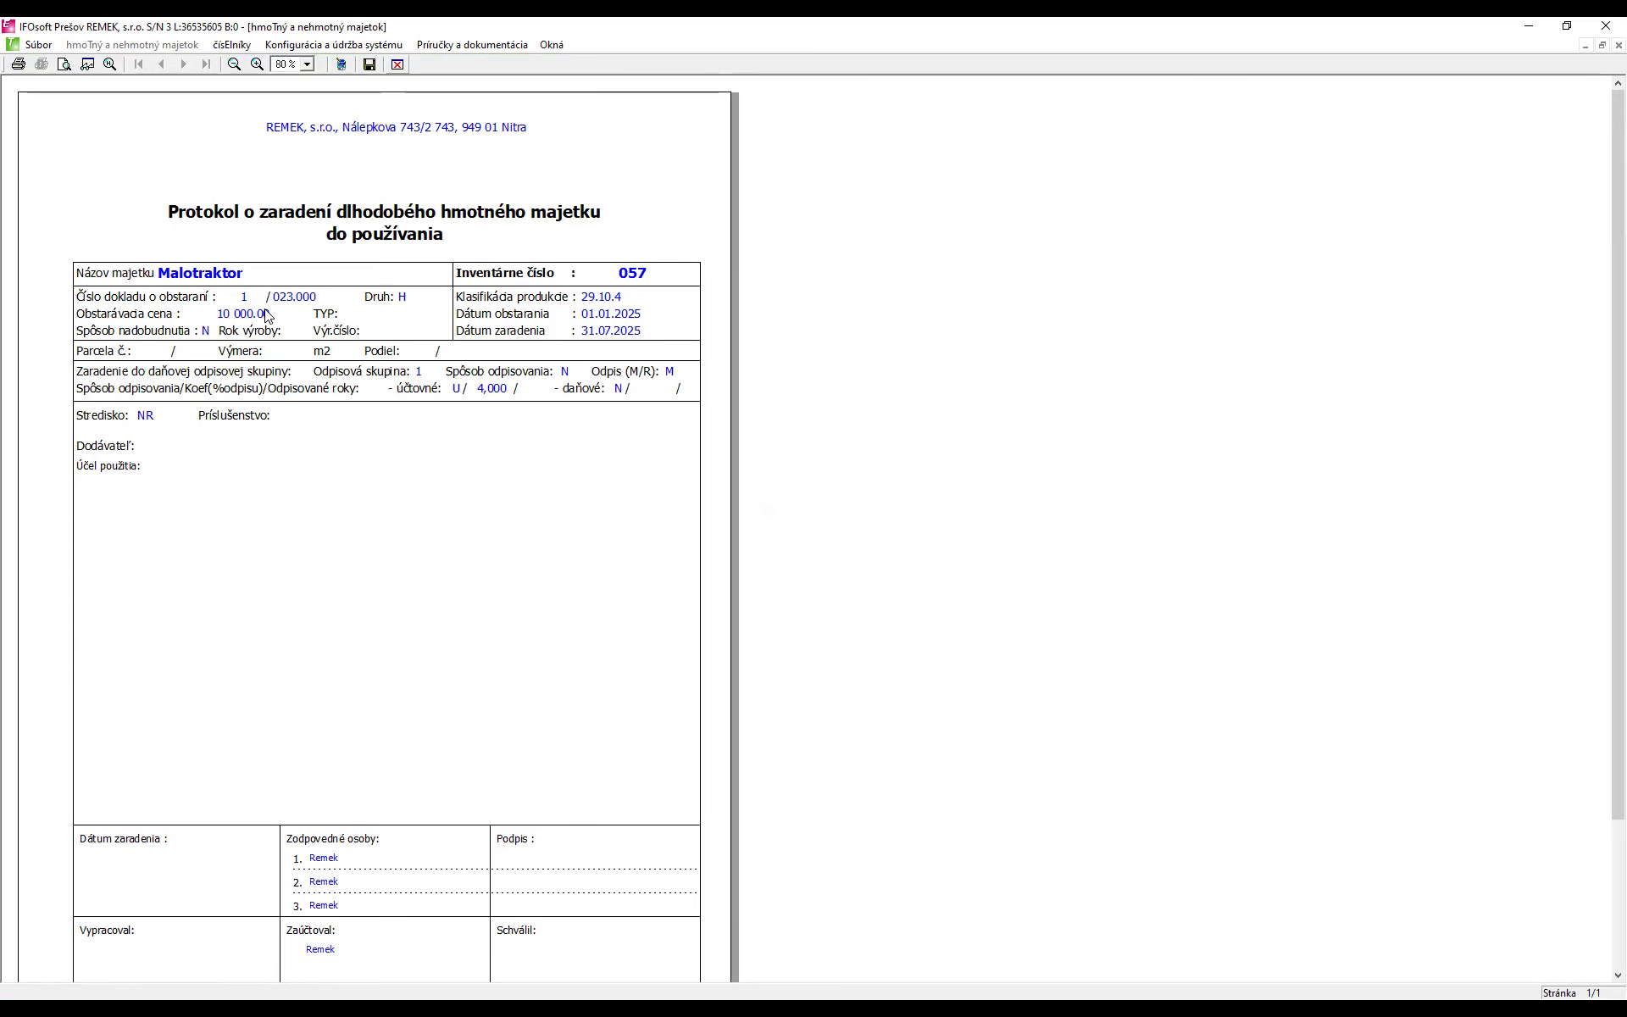
pyautogui.press('Escape')
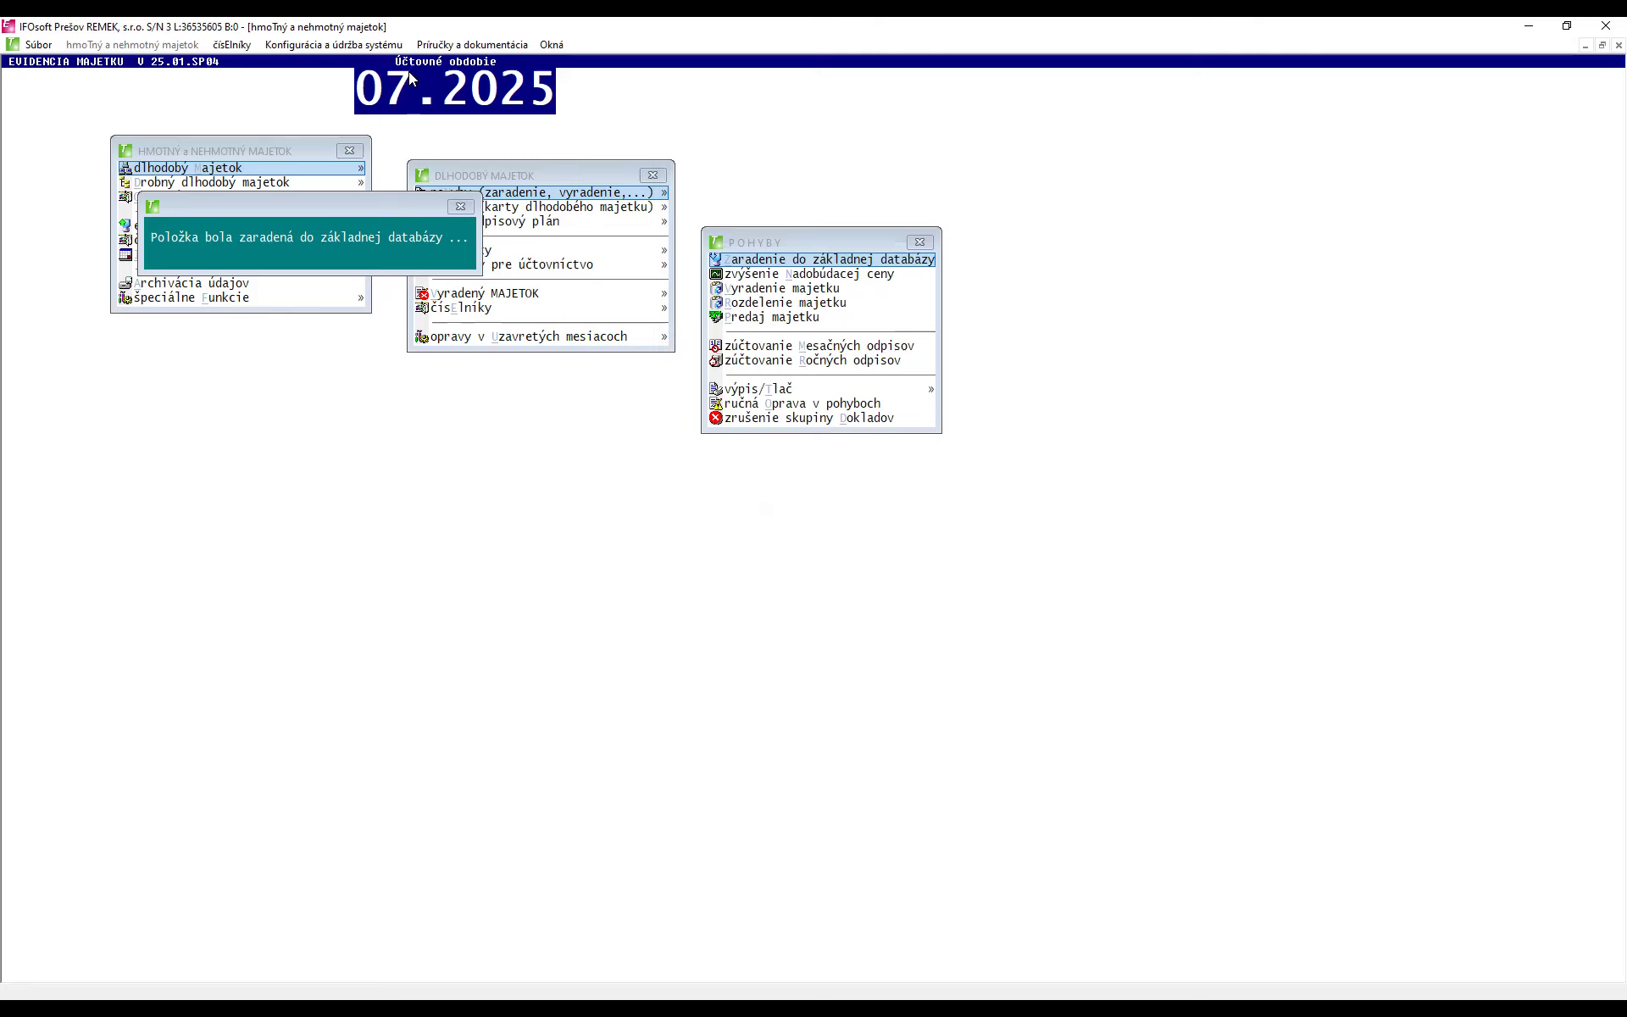
pyautogui.click(460, 206)
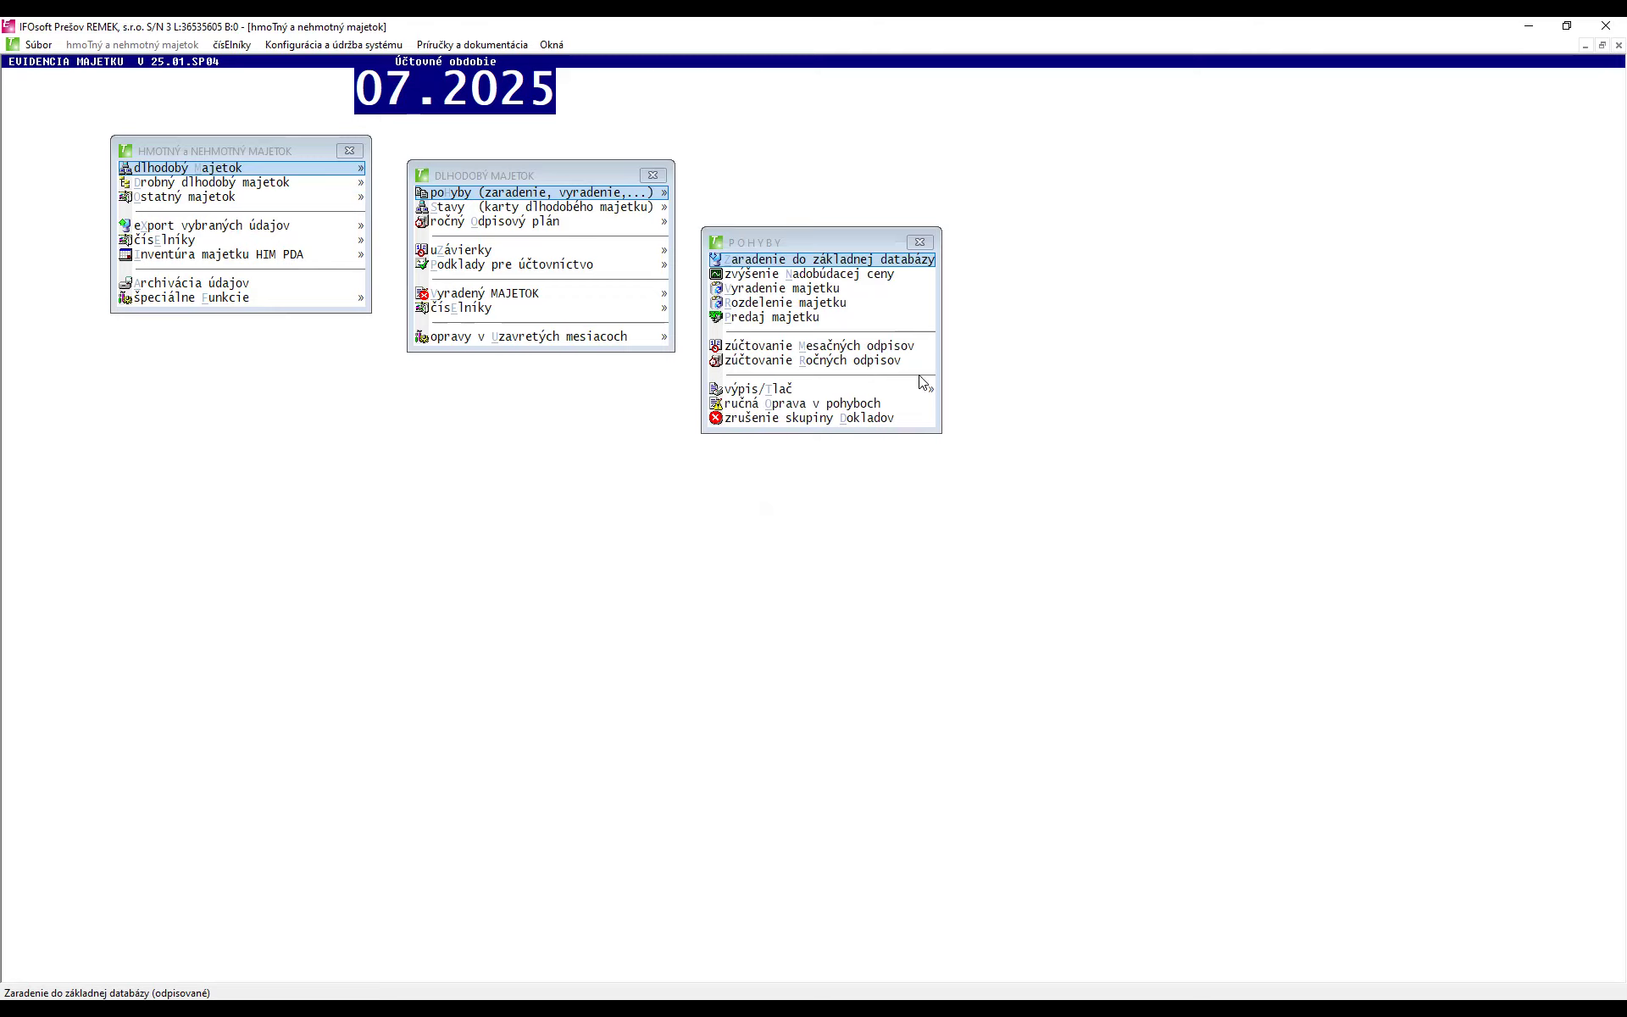
pyautogui.click(842, 276)
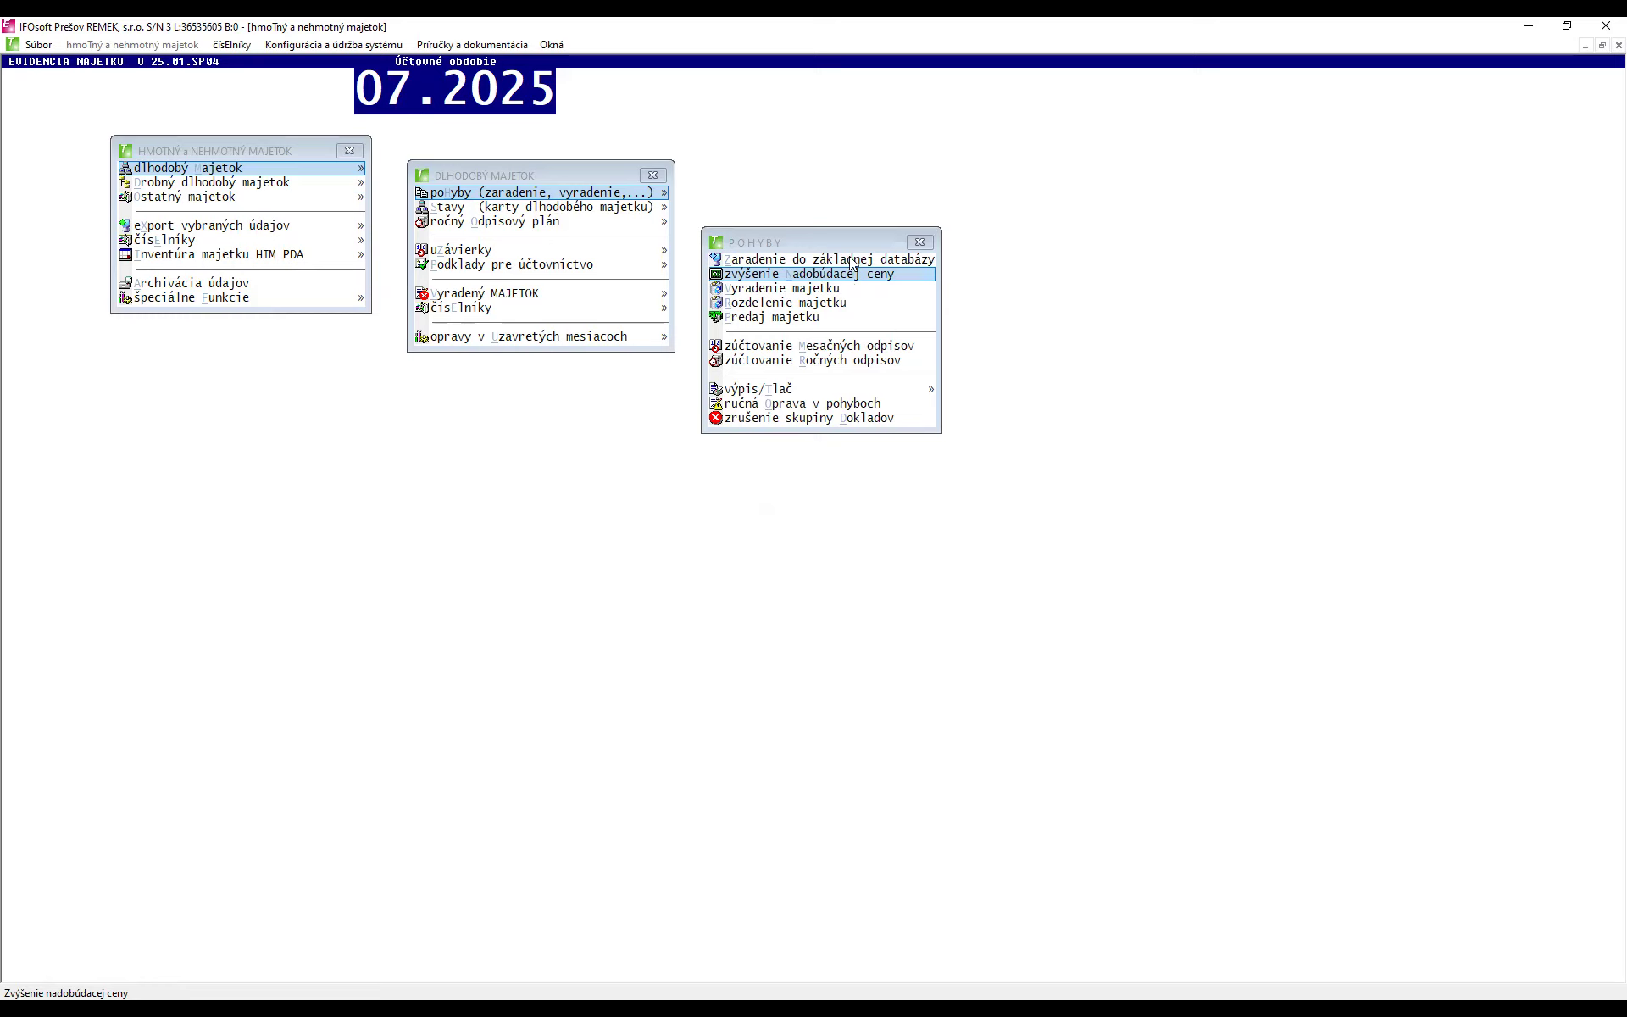
pyautogui.click(852, 260)
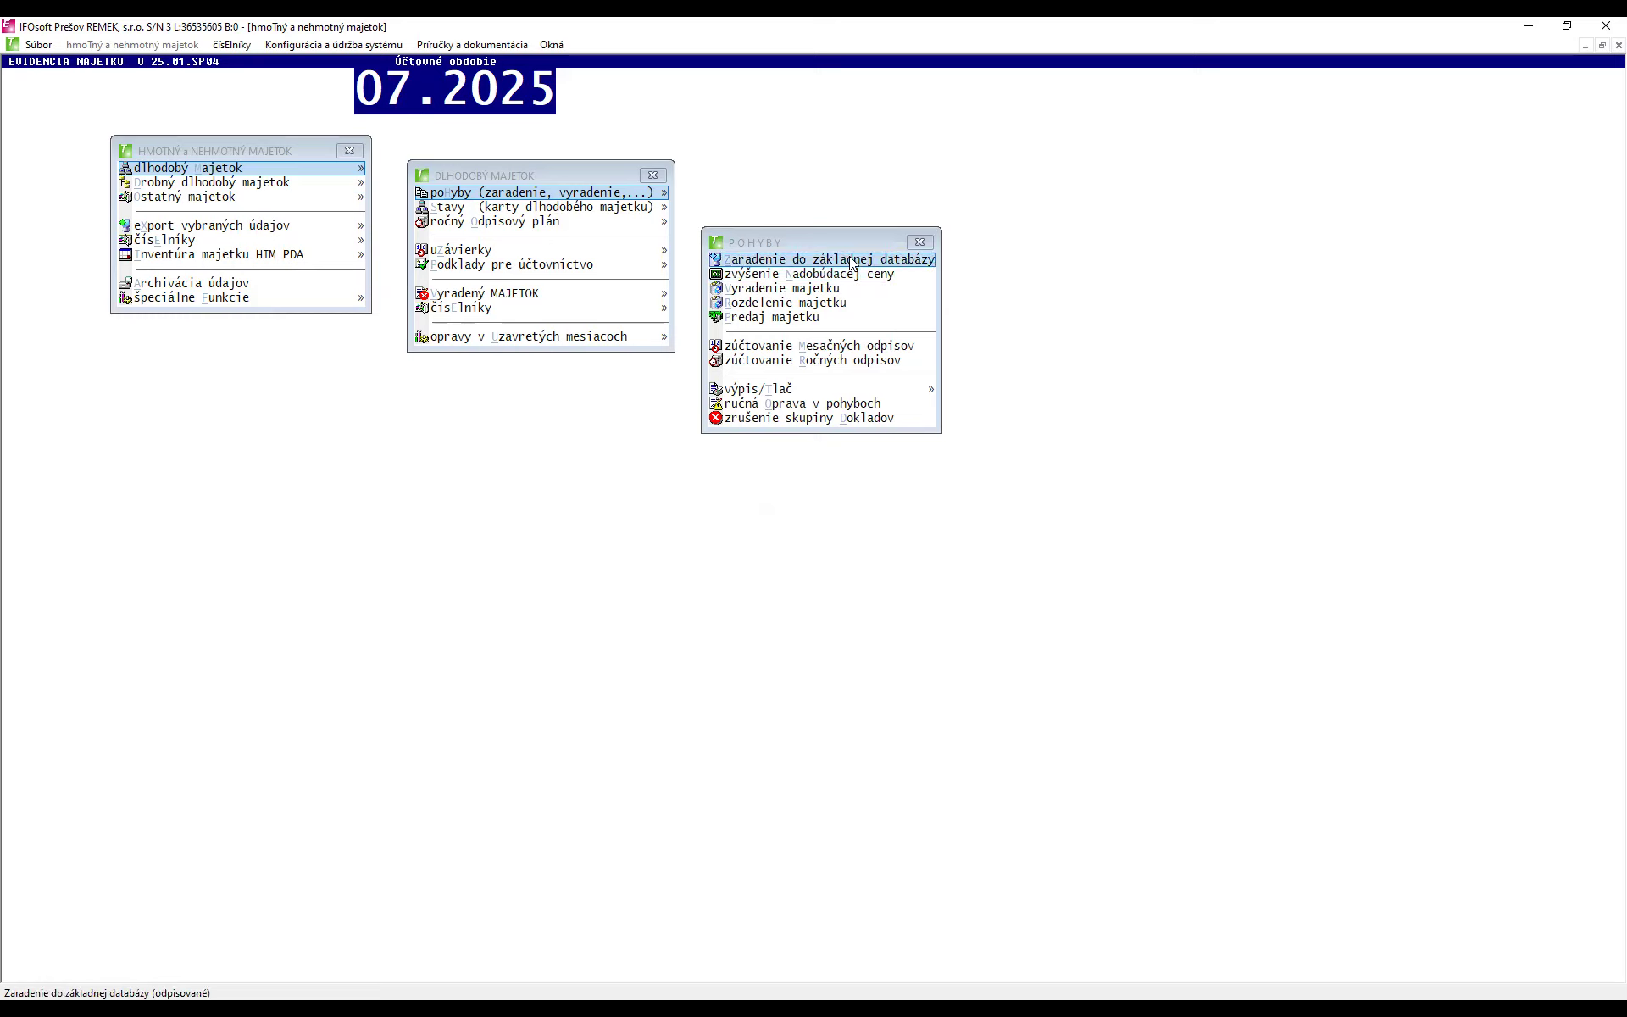
pyautogui.click(848, 275)
# - Leave the movements menu, open the list of long-term asset cards and inspect the card of Malotraktor 057
pyautogui.click(920, 244)
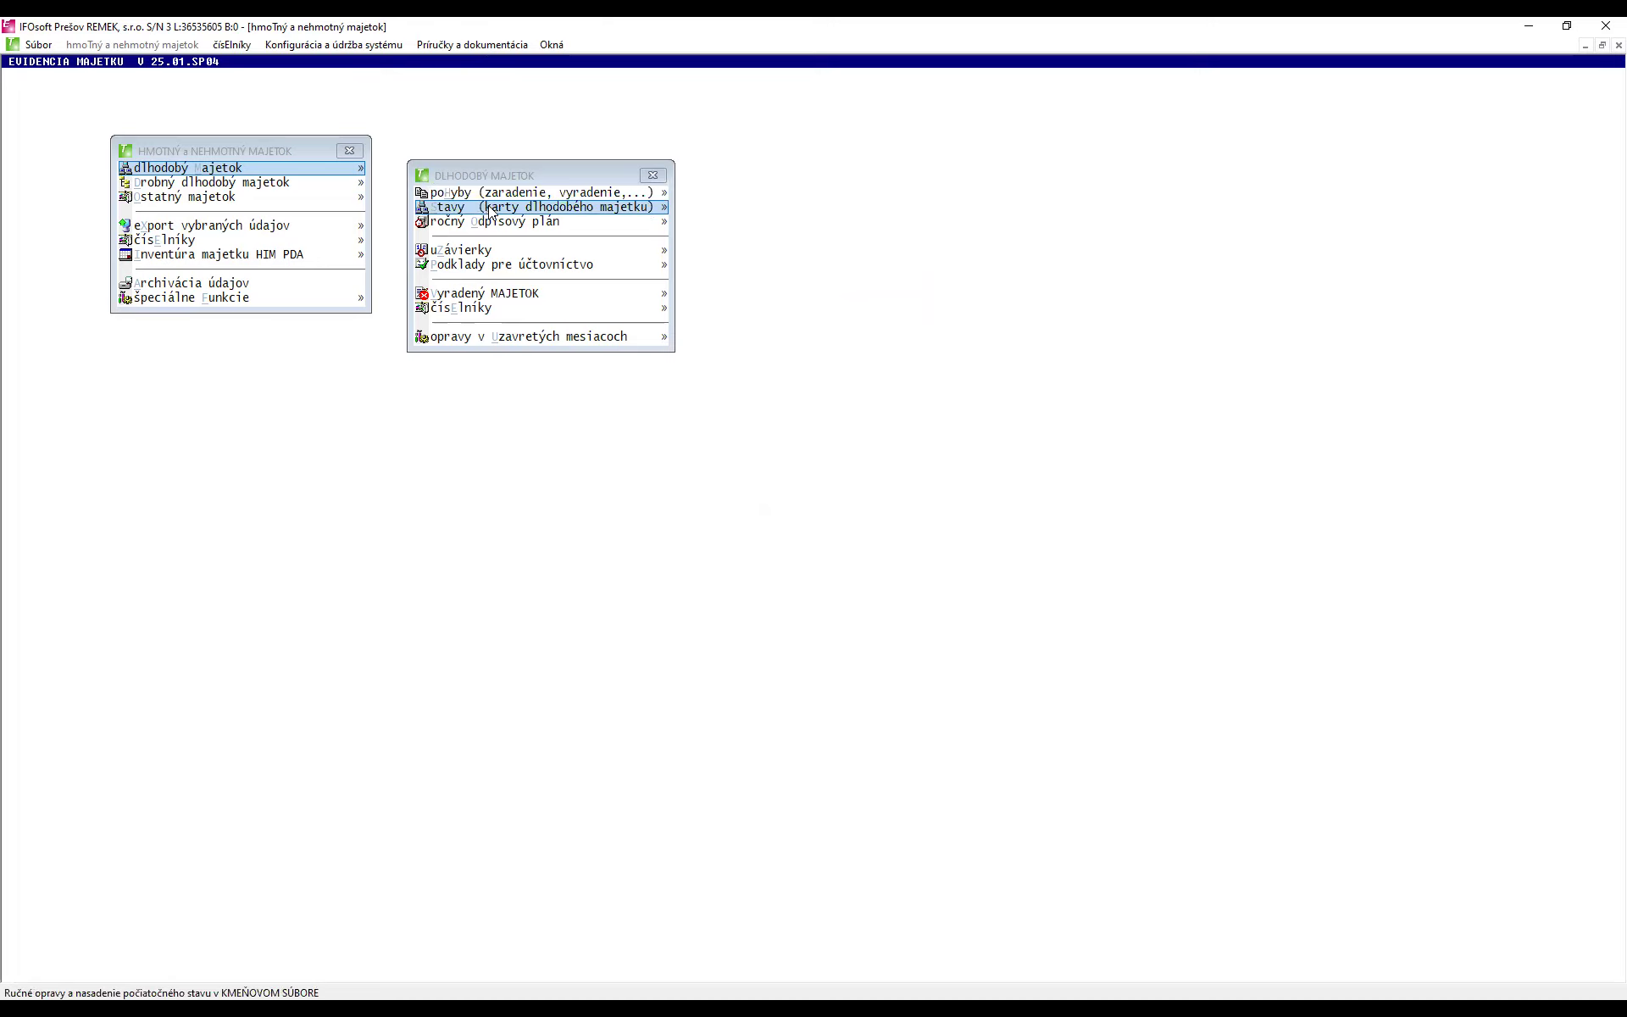
pyautogui.click(574, 214)
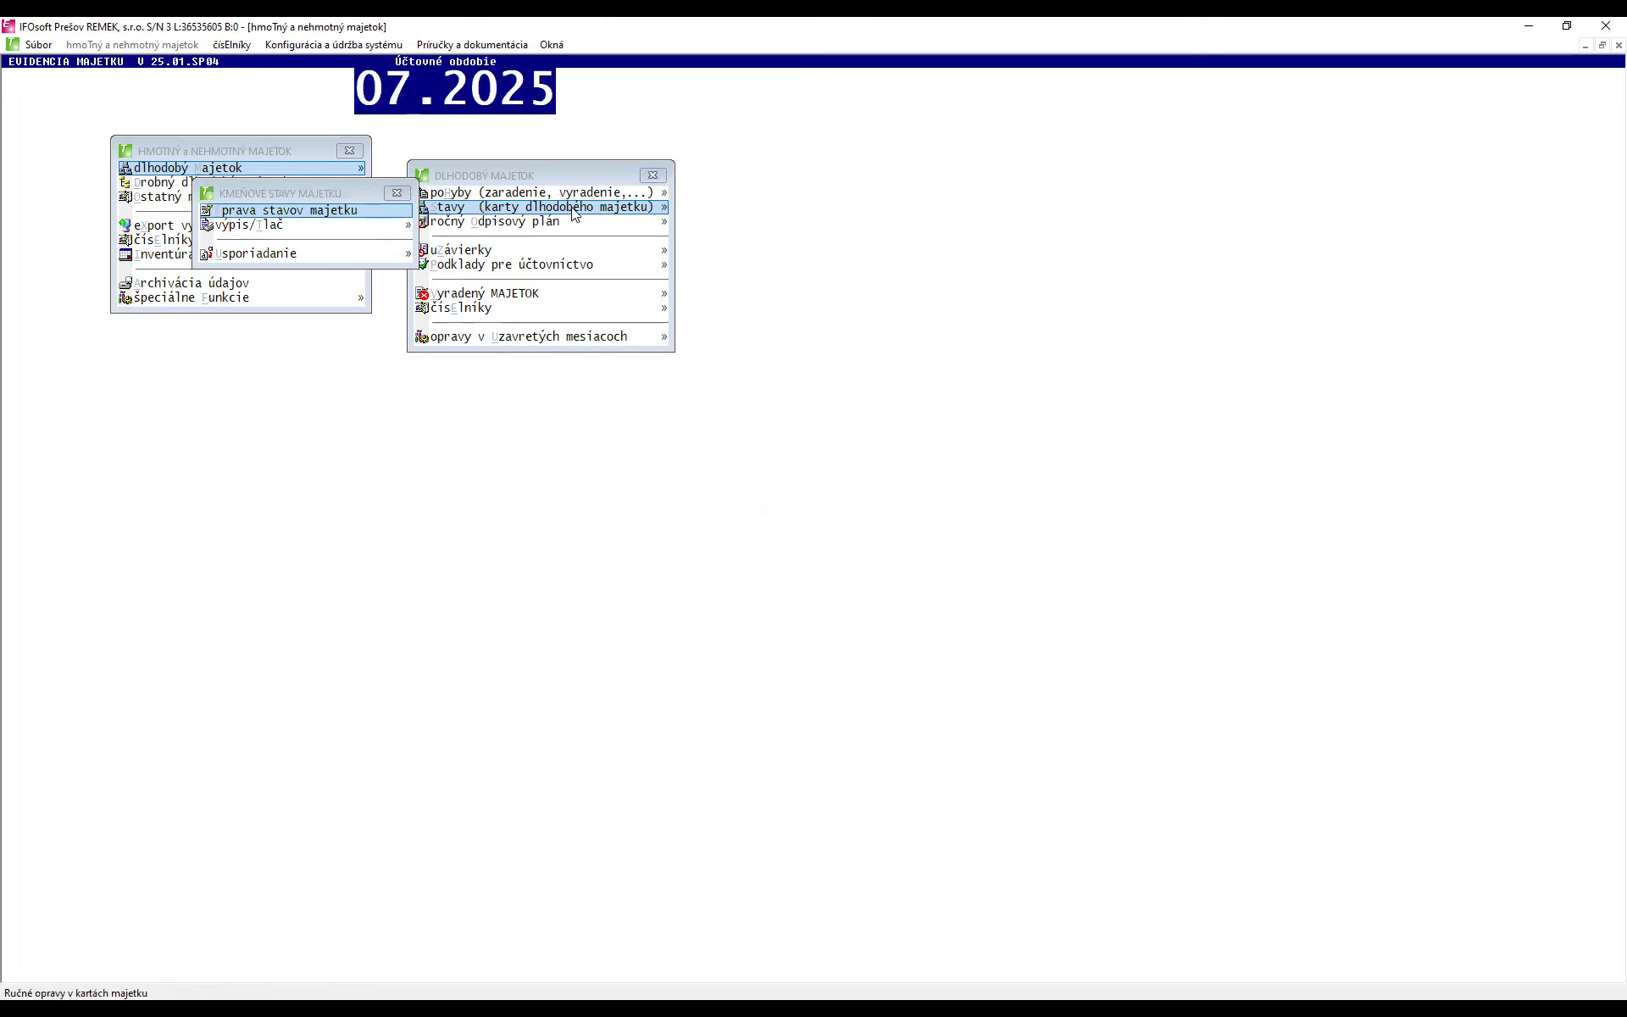
pyautogui.click(270, 210)
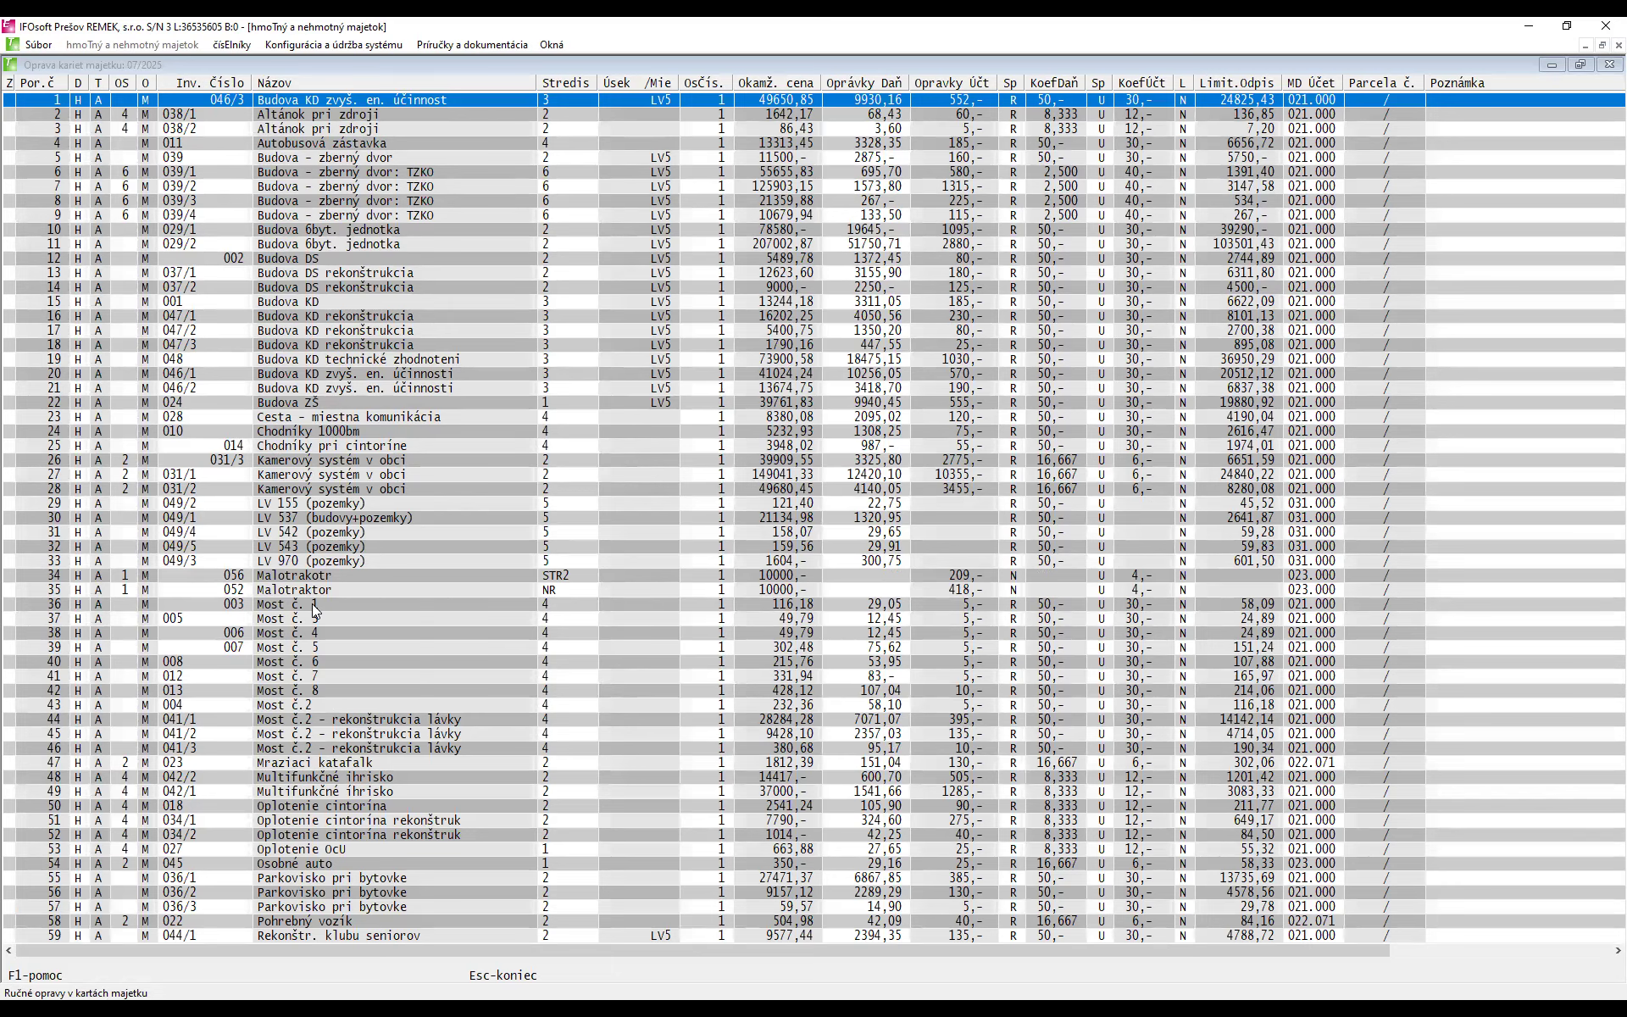
pyautogui.hotkey('ctrl', 'pagedown')
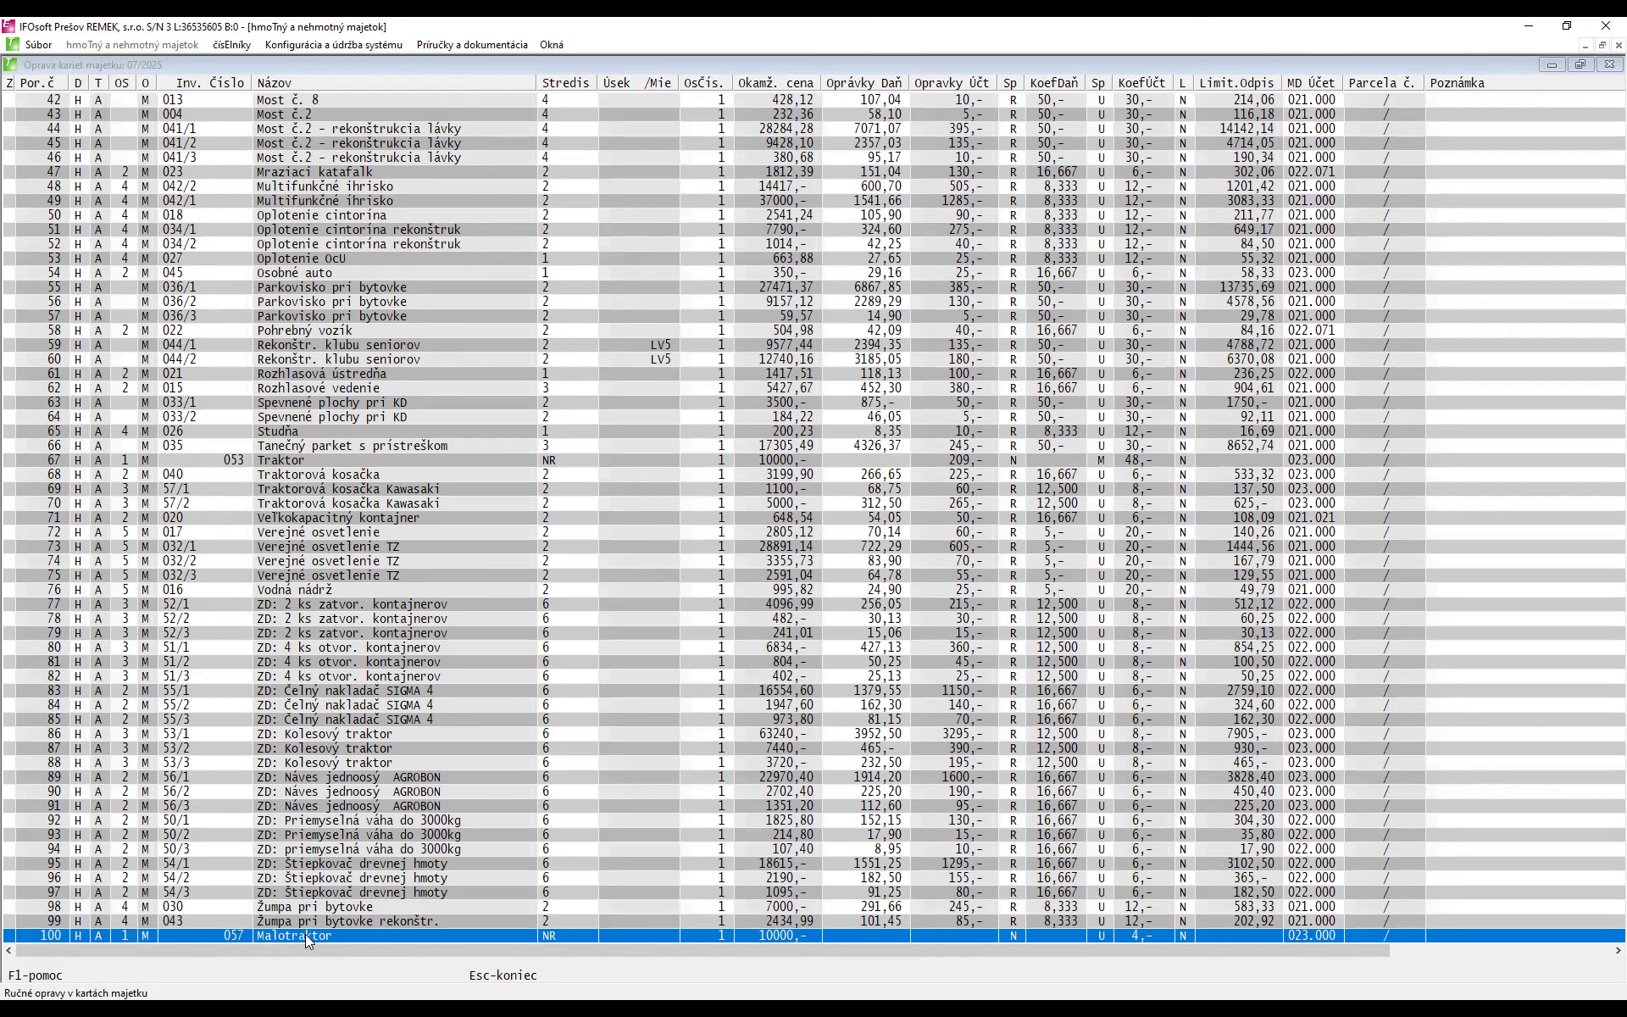
pyautogui.doubleClick(305, 933)
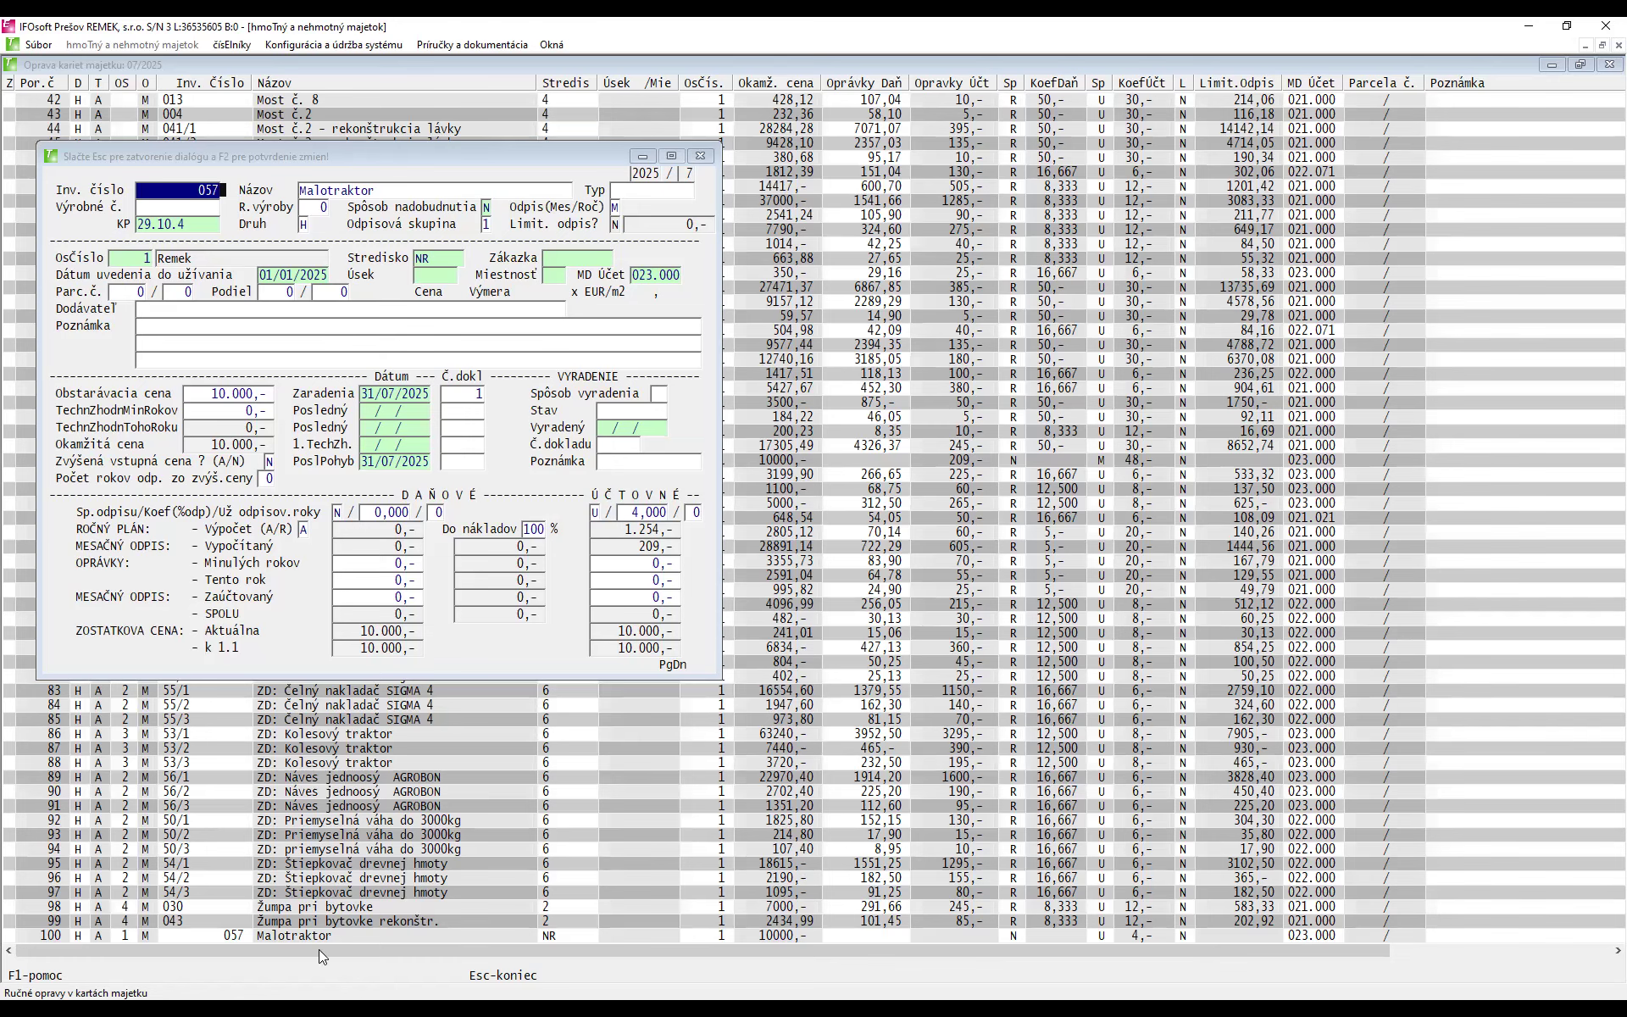
pyautogui.press('Escape')
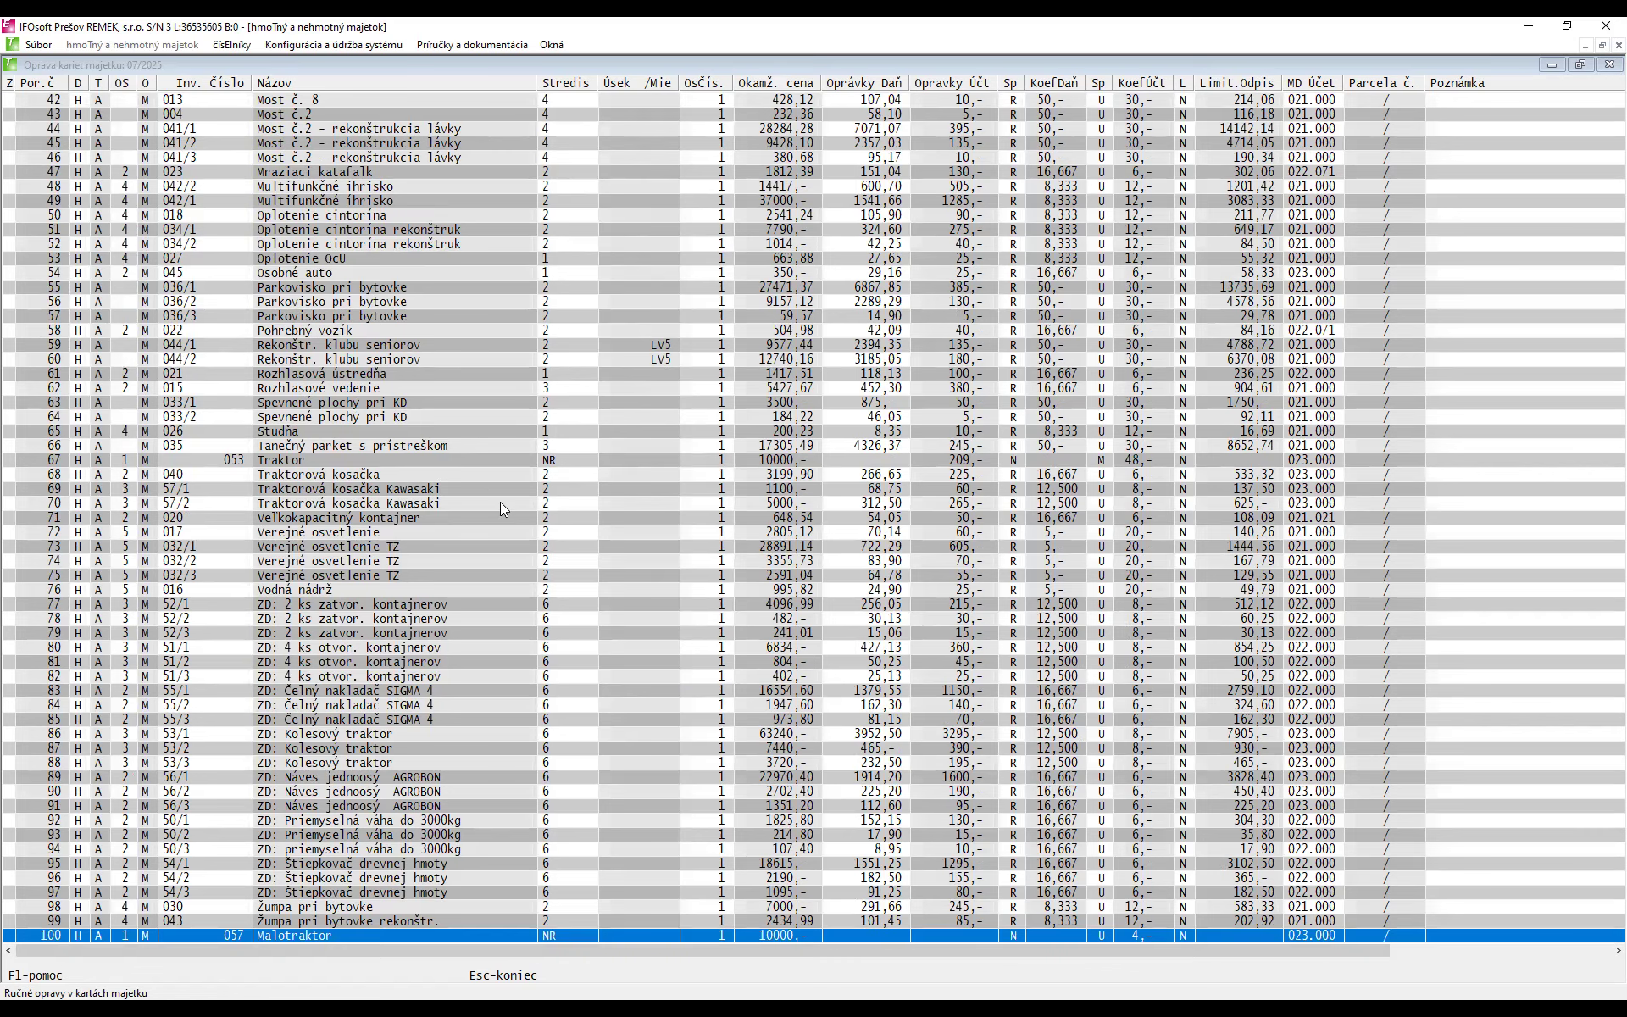
# - Search the asset cards by the name Malotraktor
pyautogui.hotkey('ctrl', 'Home')
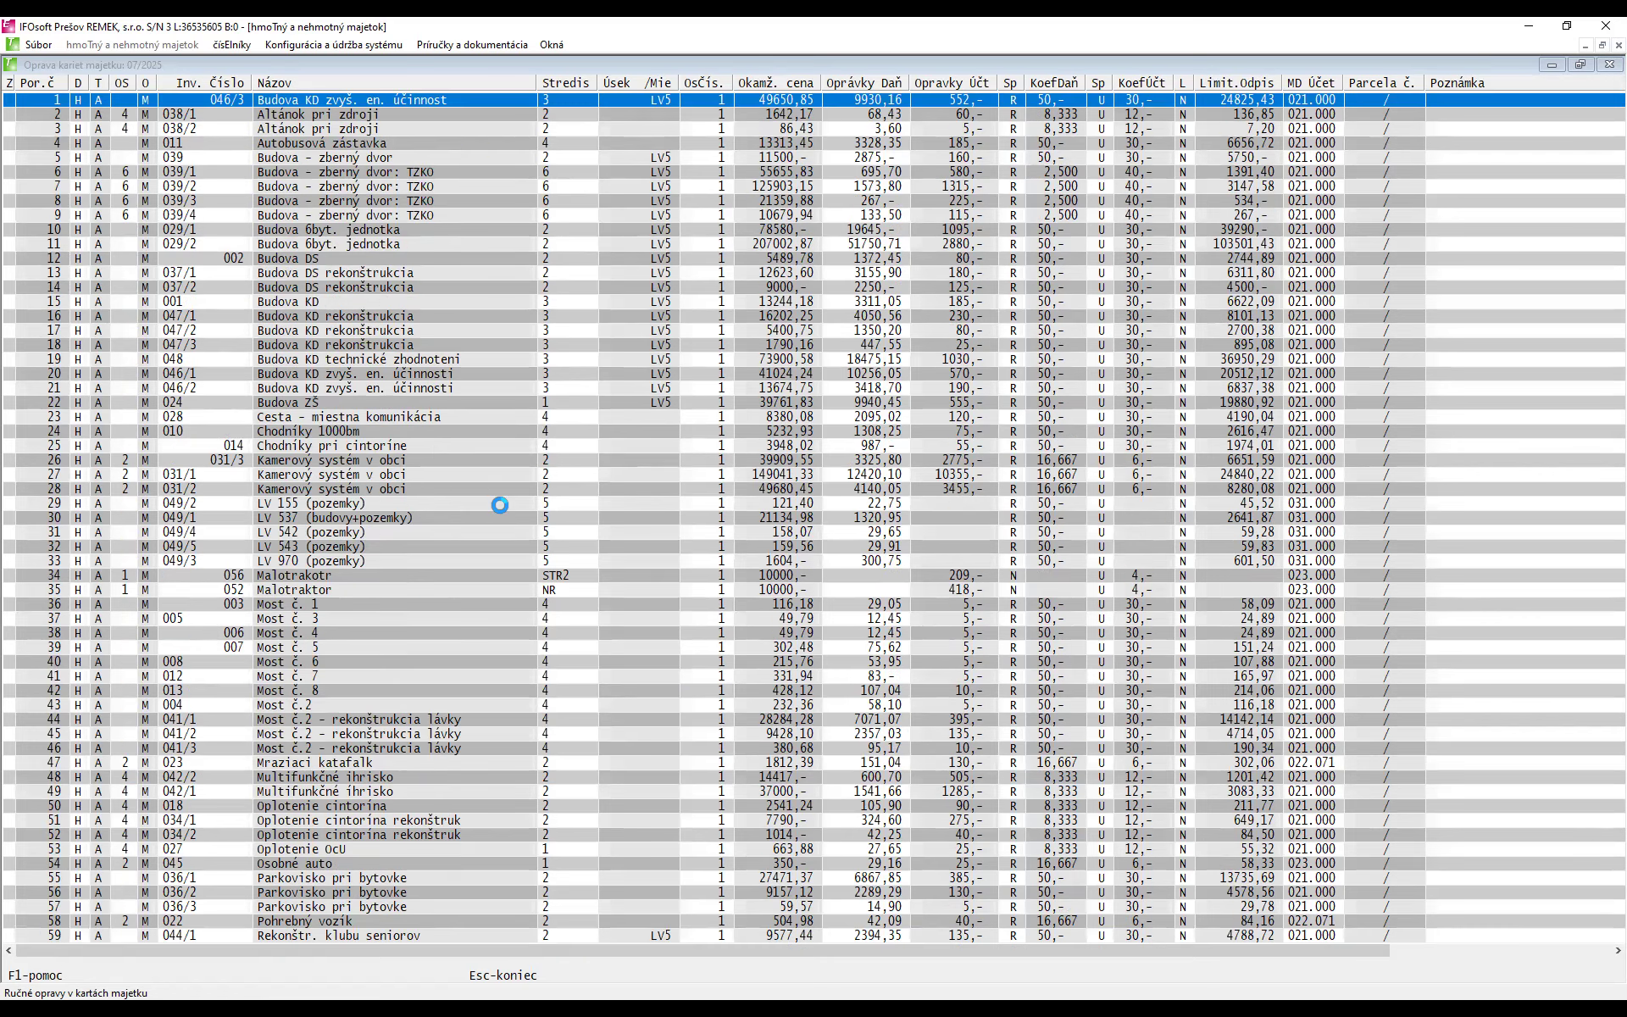
pyautogui.hotkey('ctrl', 'End')
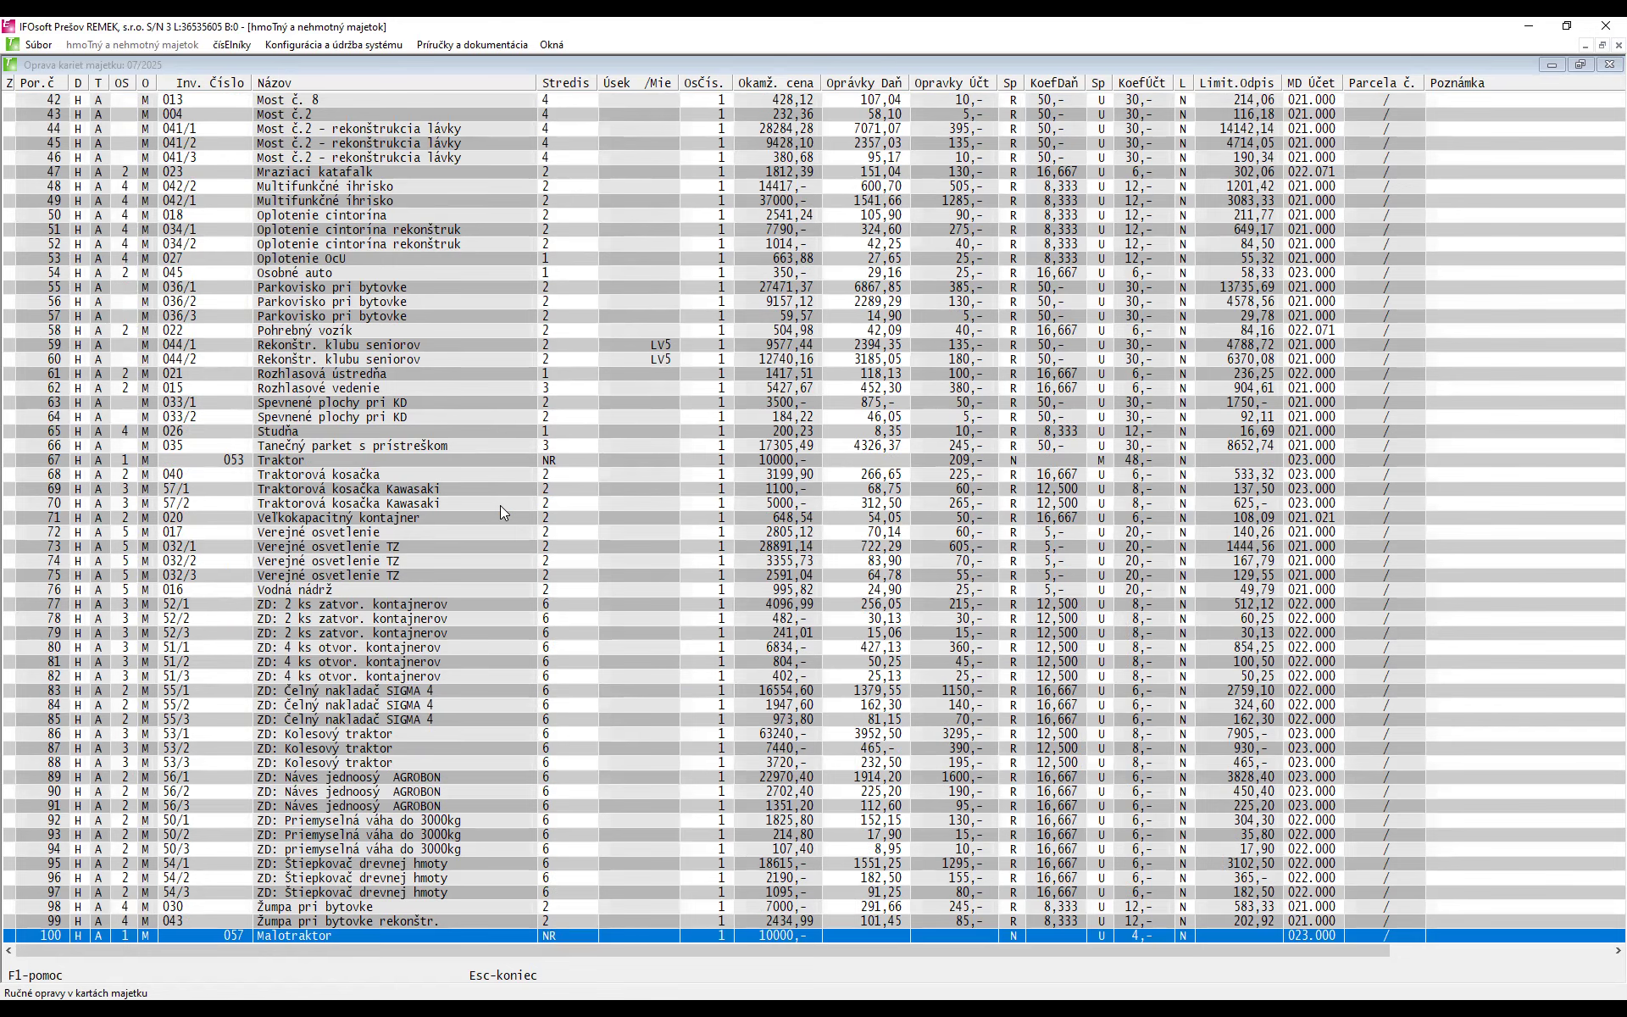
pyautogui.press('Escape')
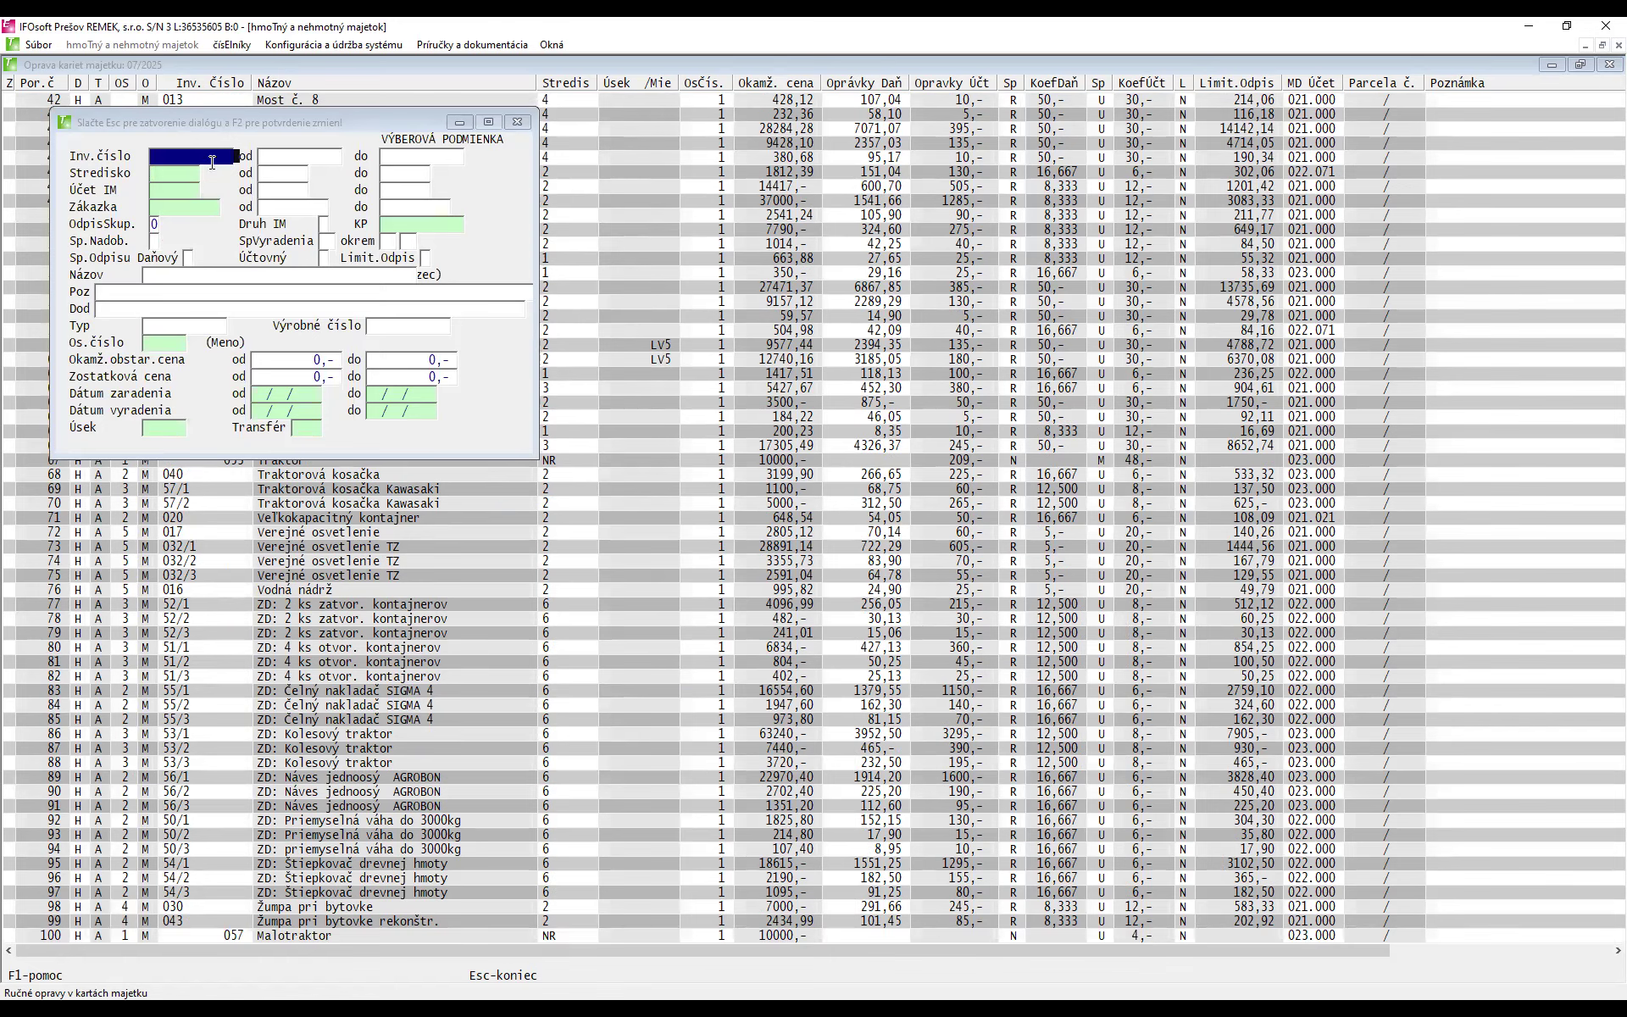
pyautogui.click(183, 276)
pyautogui.write('Malotrakto')
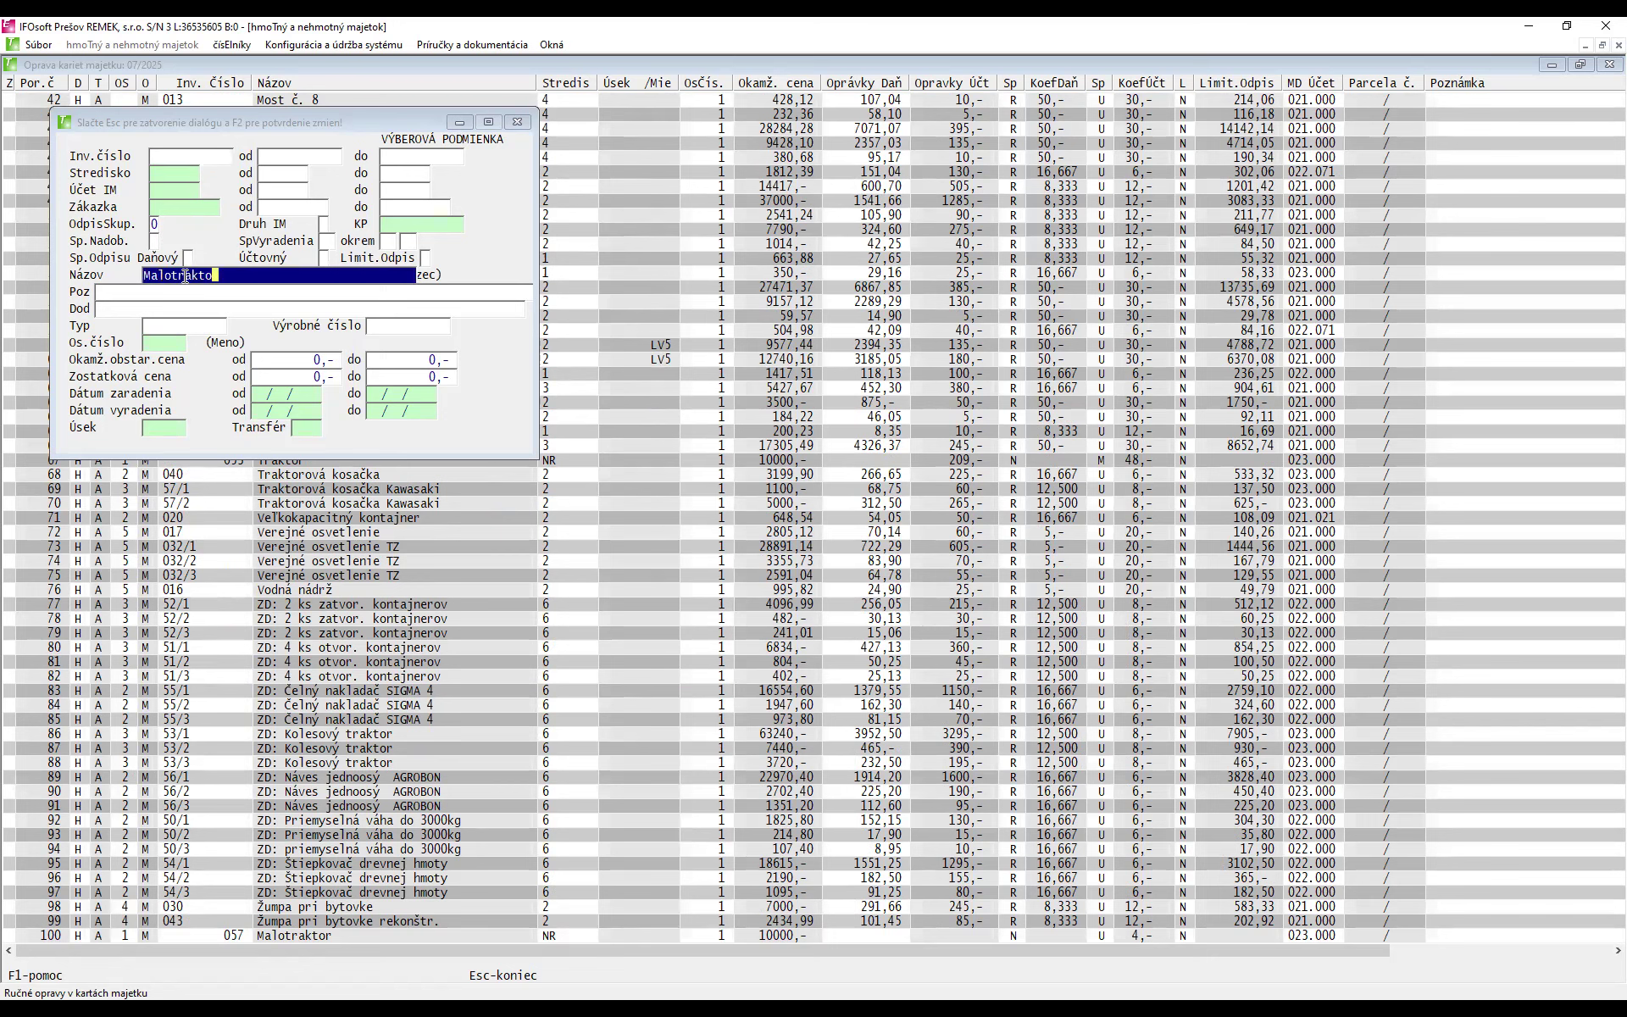
pyautogui.write('r')
pyautogui.press('F2')
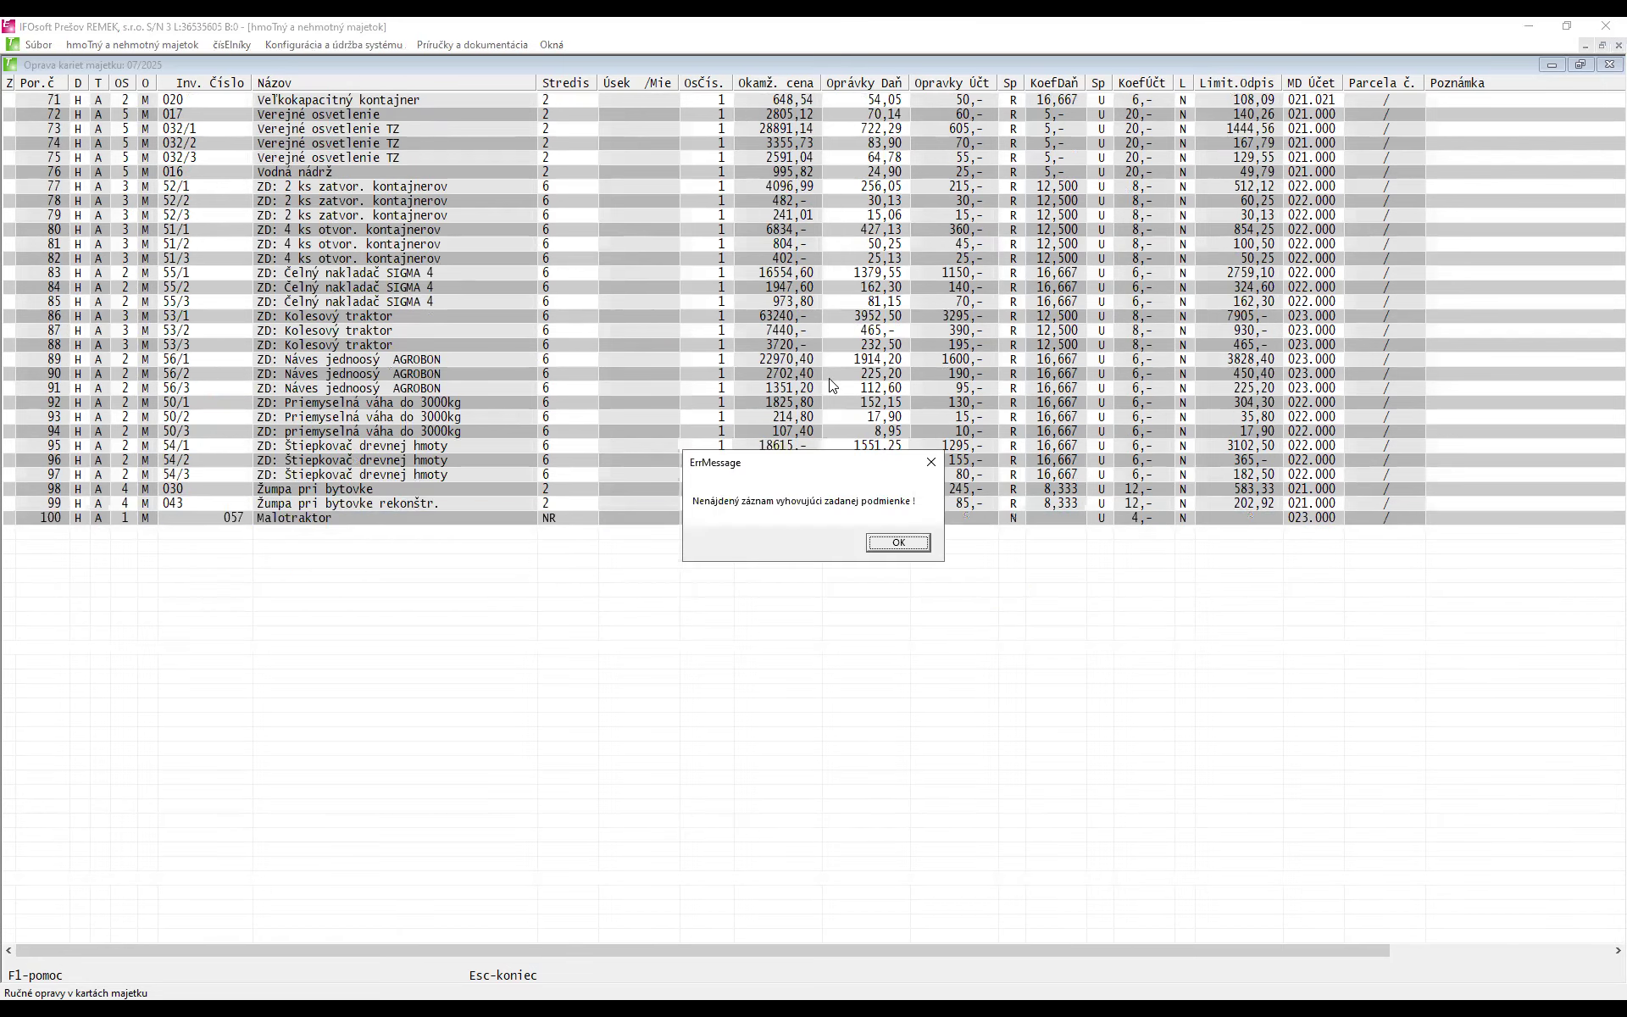
# - Dismiss the notice, close the card list and sort the asset cards by depreciation group and inventory number (odpisovej skupiny + IČ)
pyautogui.press('Return')
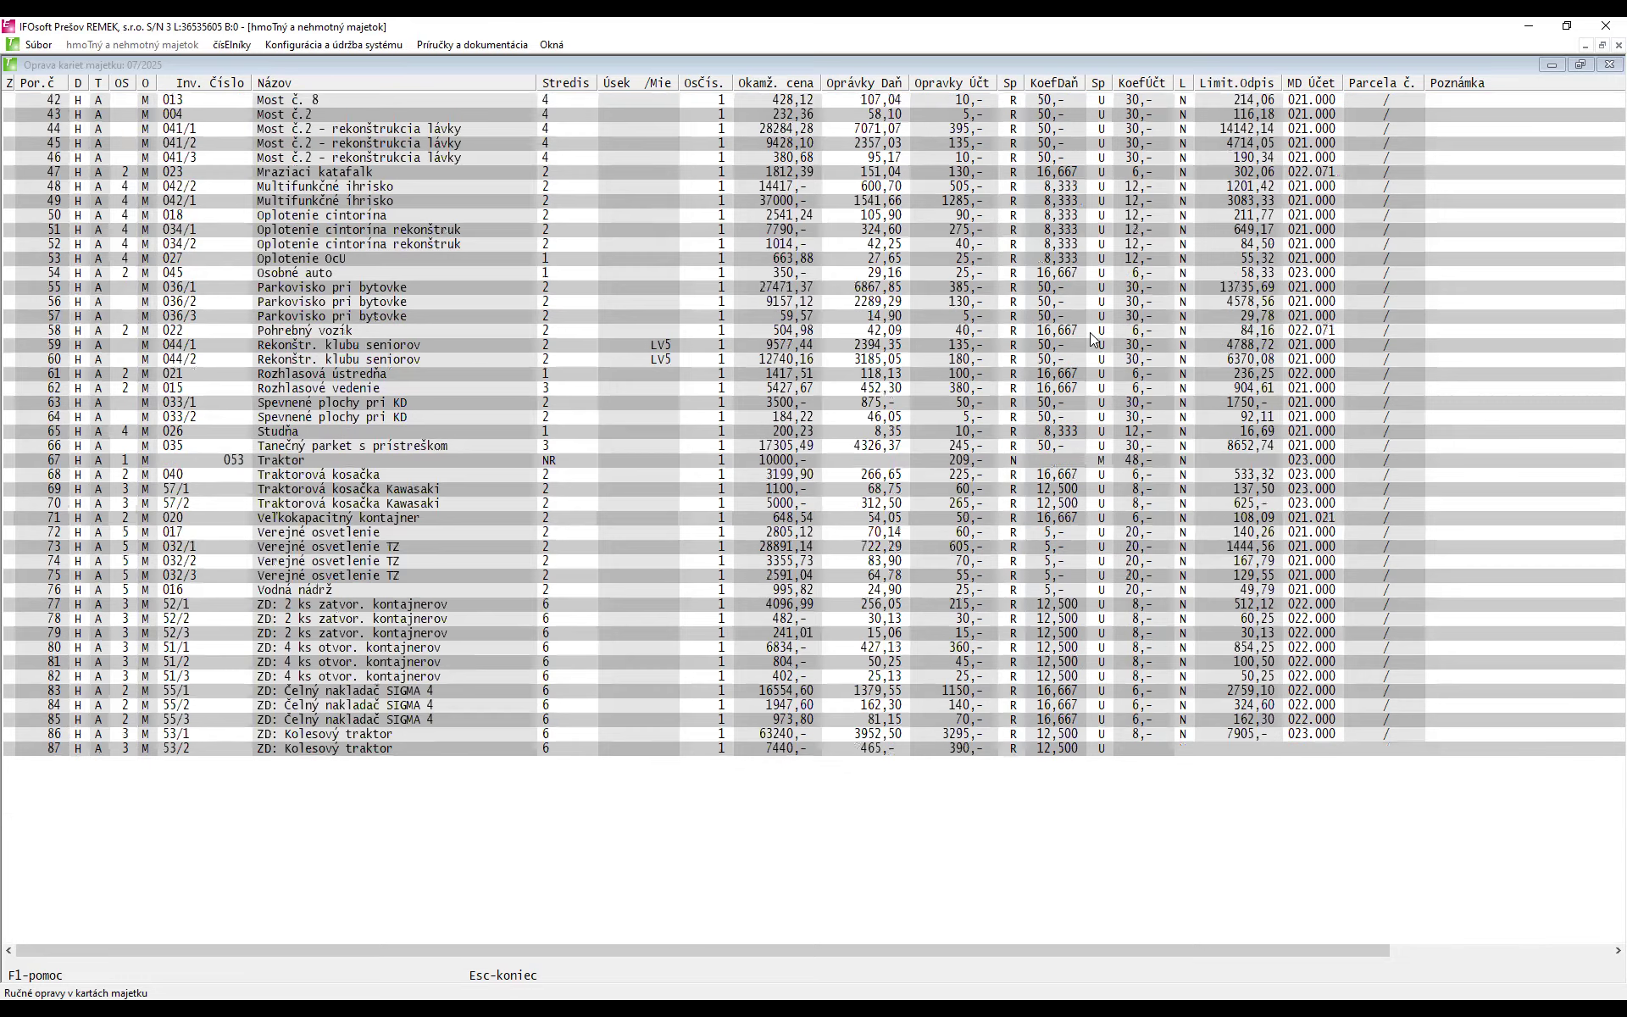
pyautogui.click(1603, 67)
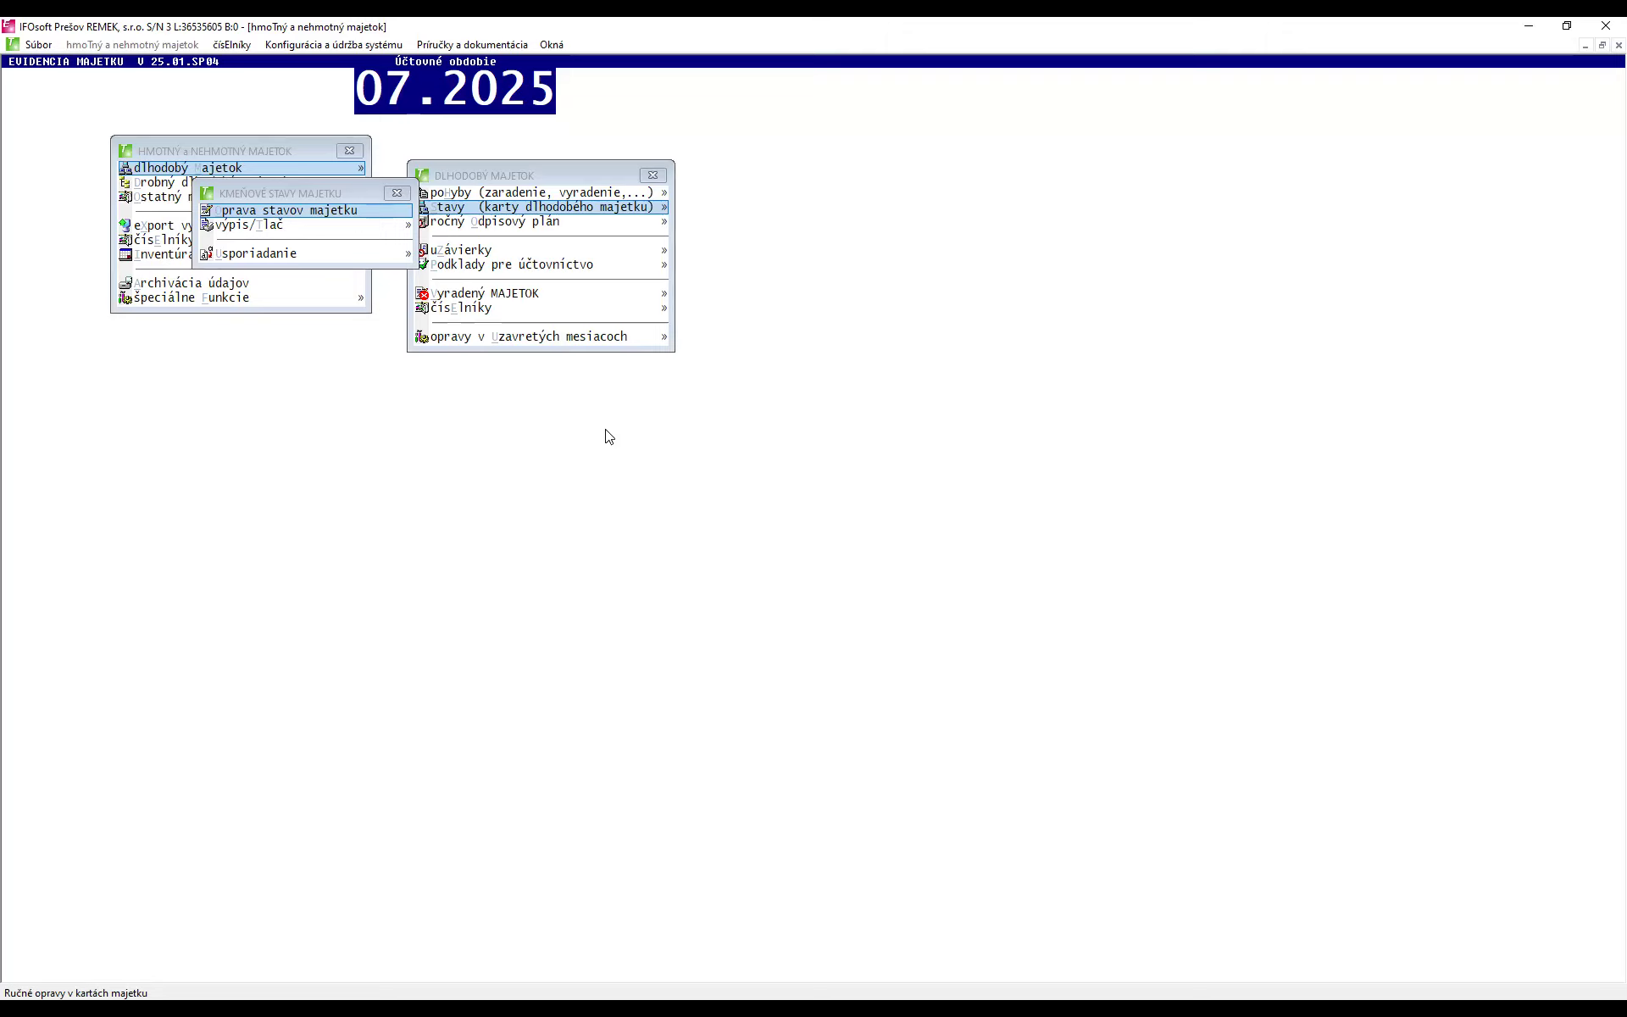
pyautogui.click(334, 252)
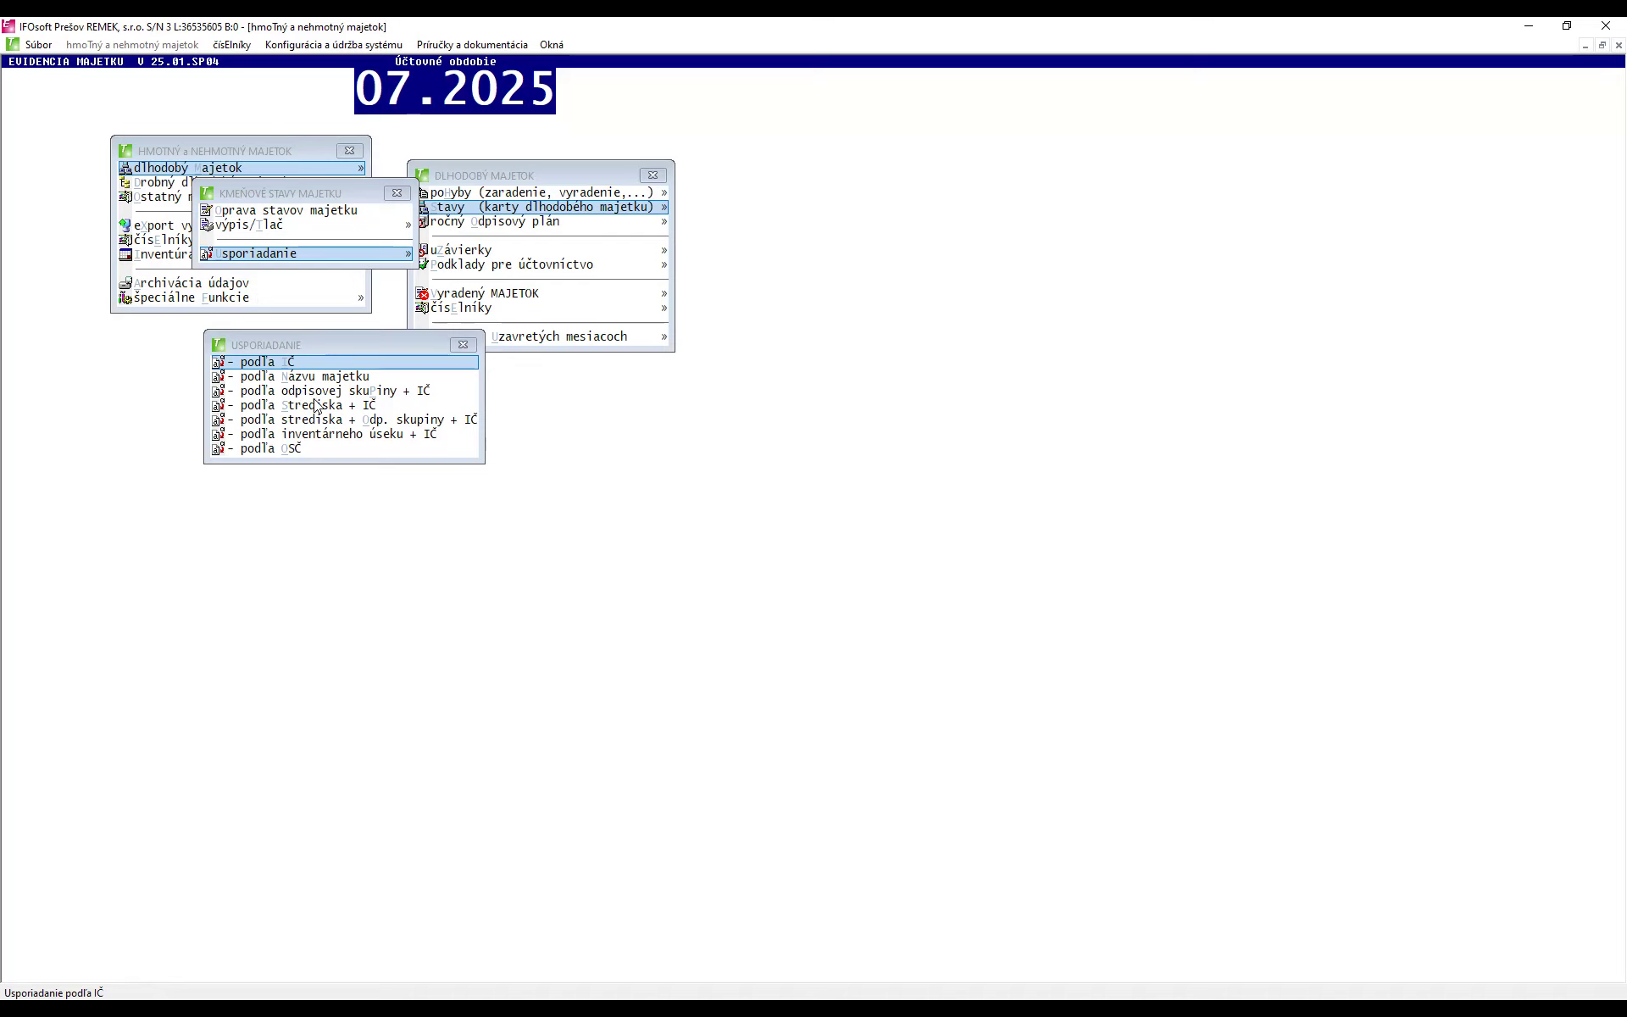
pyautogui.click(309, 394)
pyautogui.press('Down')
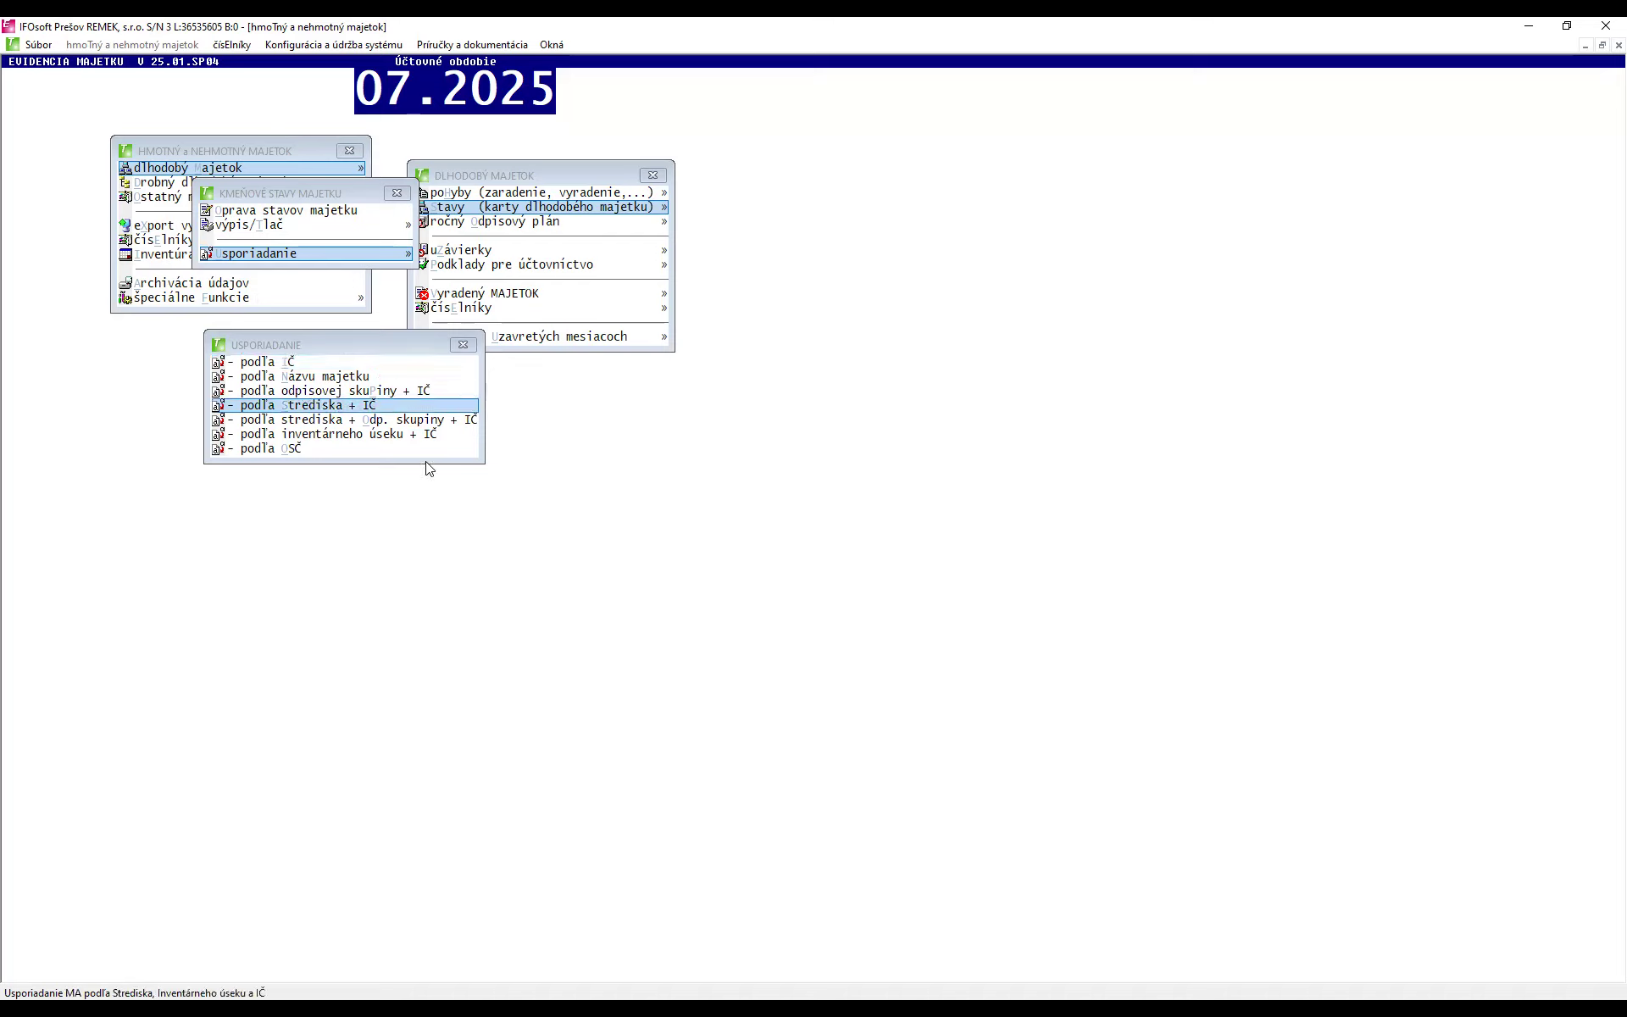
pyautogui.press('Escape')
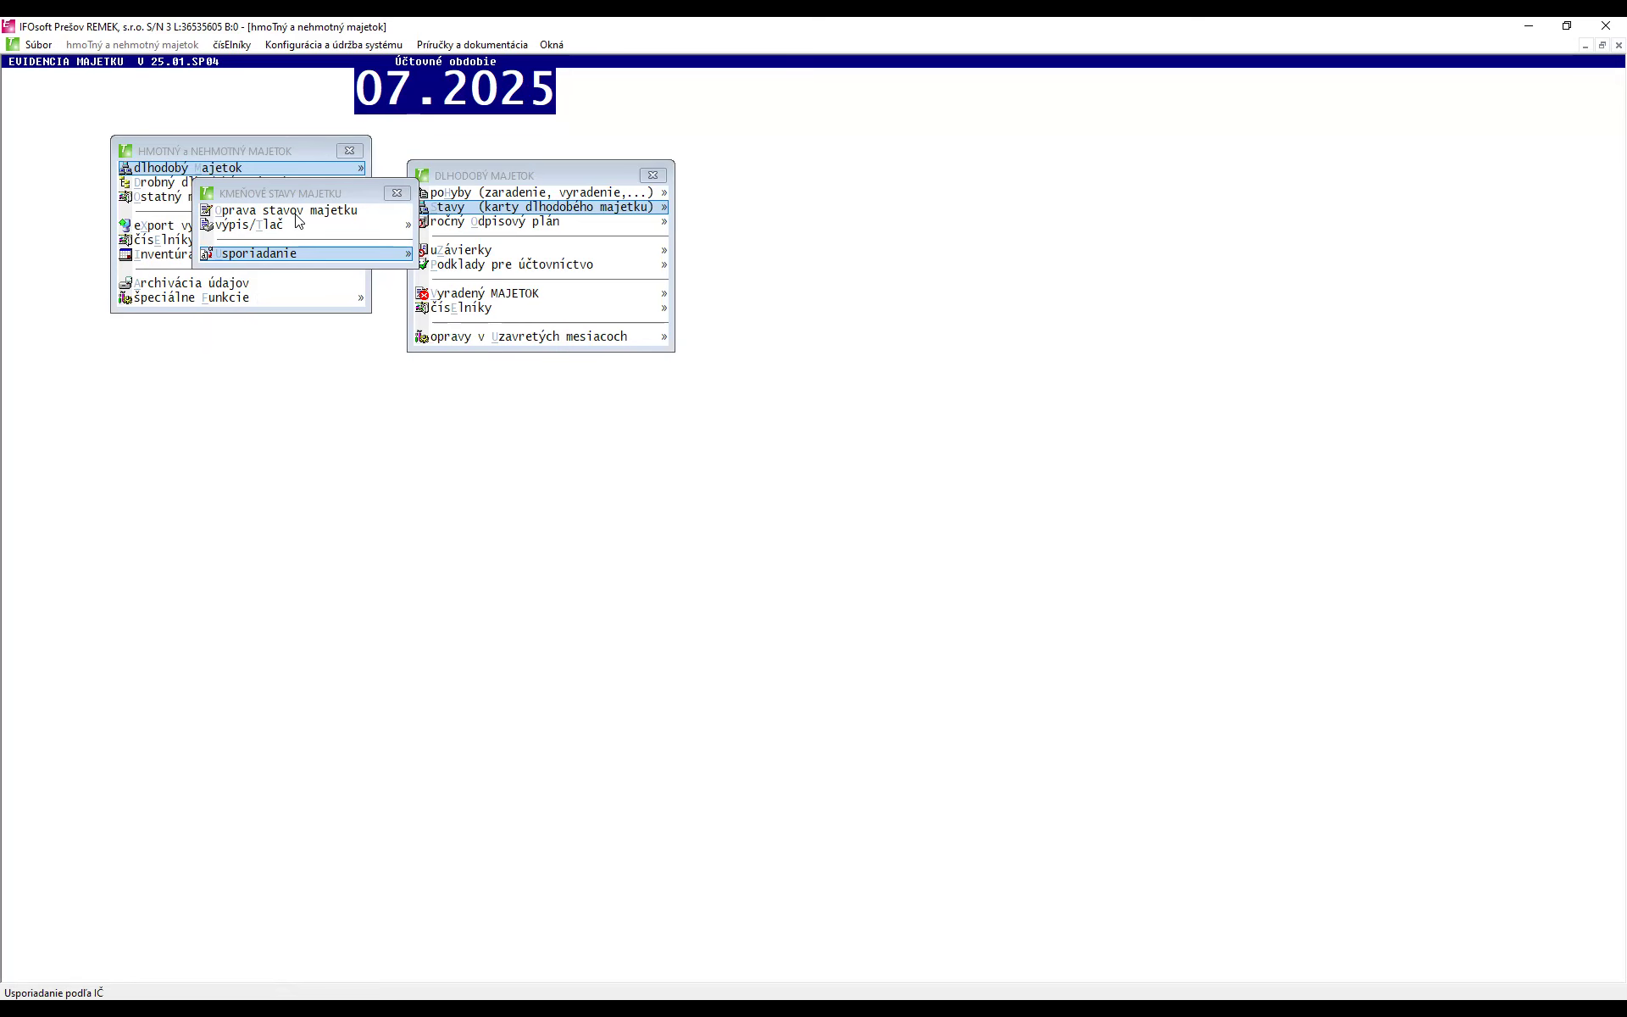
# - Reopen the list of asset cards, examine their order by depreciation group, and leave the list and the card states menu
pyautogui.press('Down')
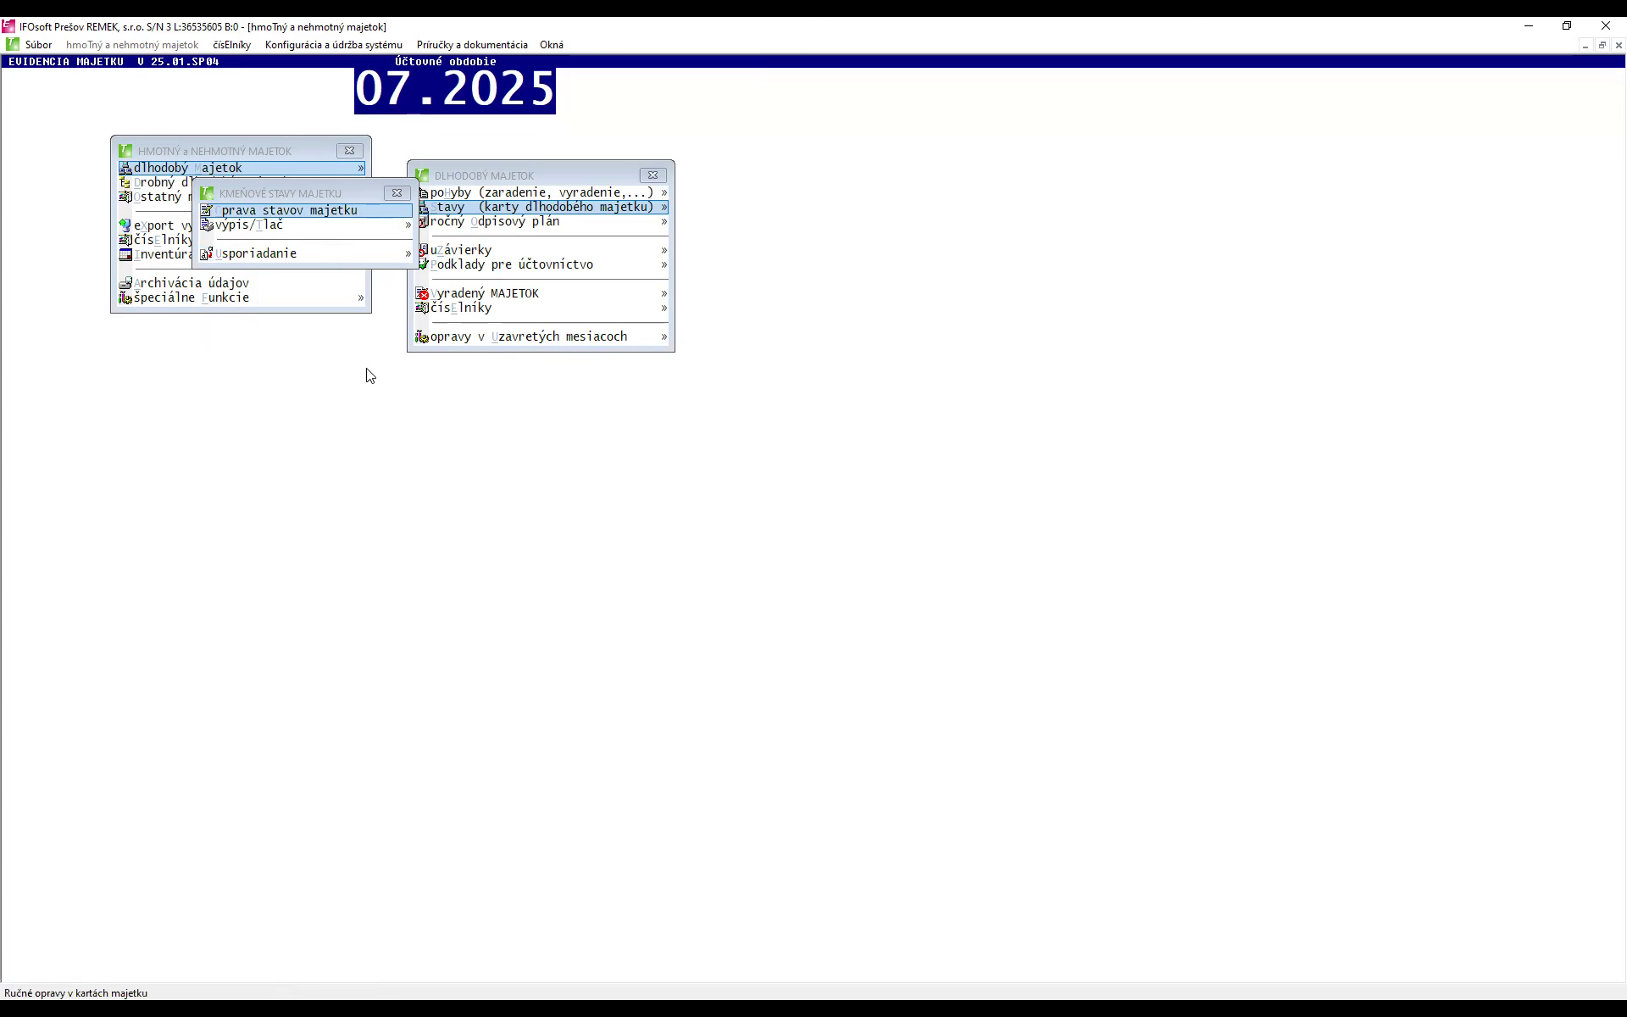
pyautogui.press('Return')
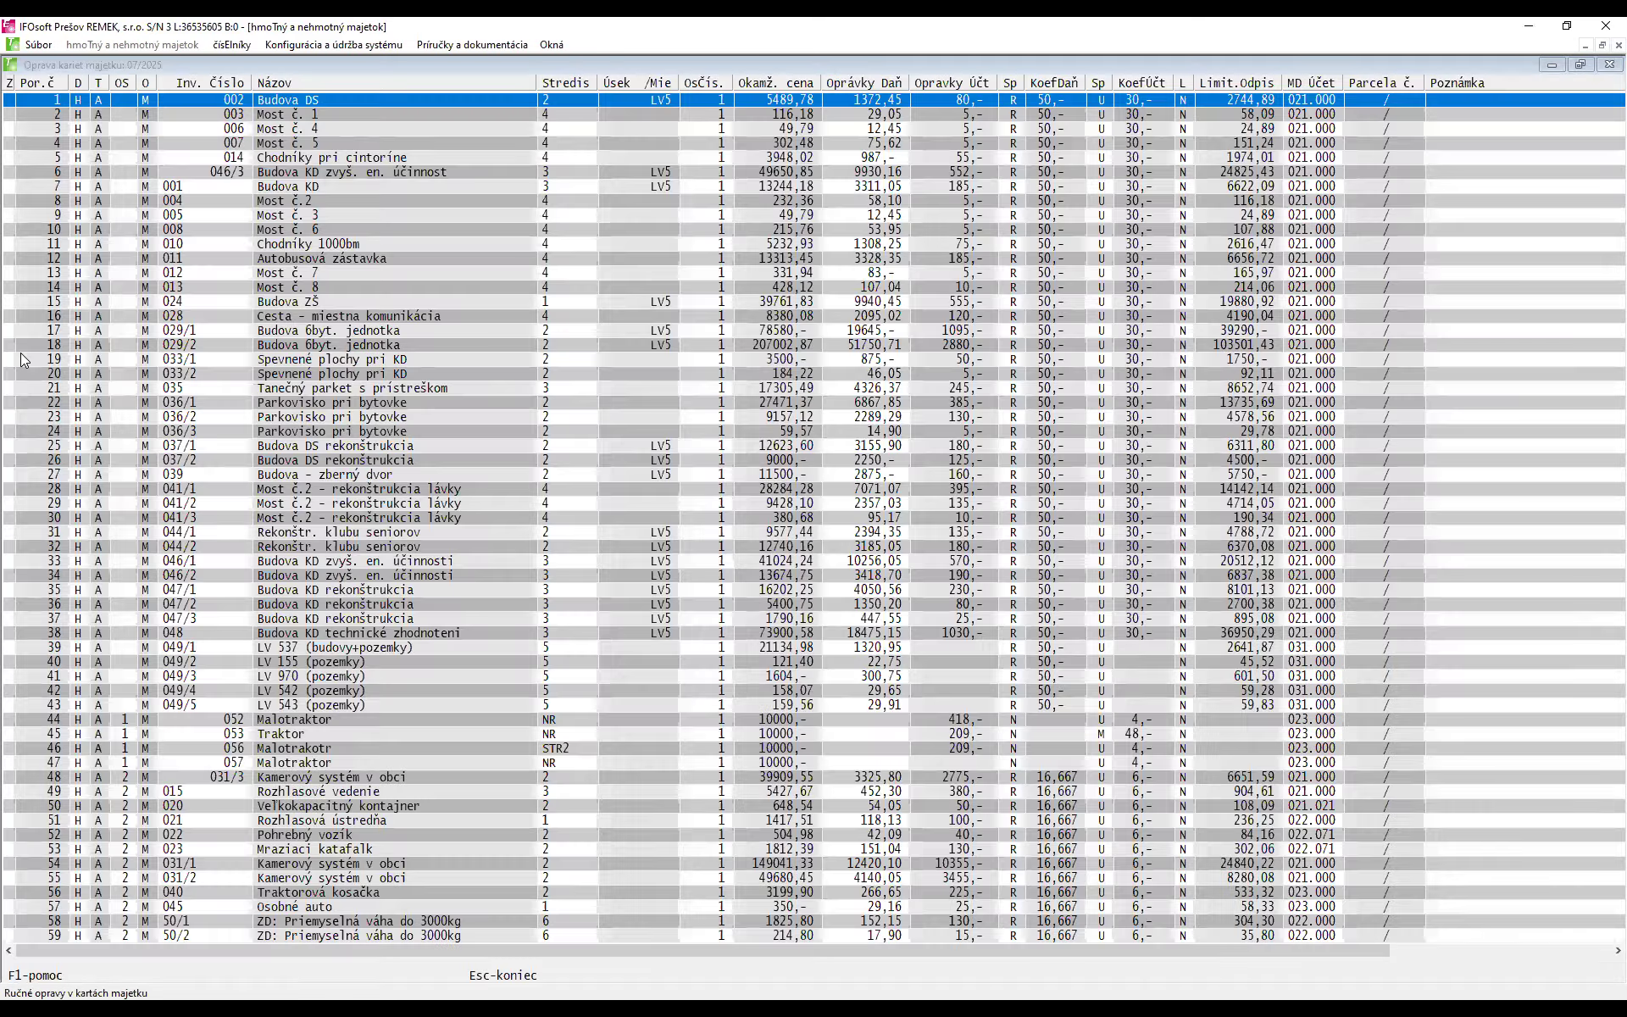
pyautogui.click(124, 128)
pyautogui.click(125, 200)
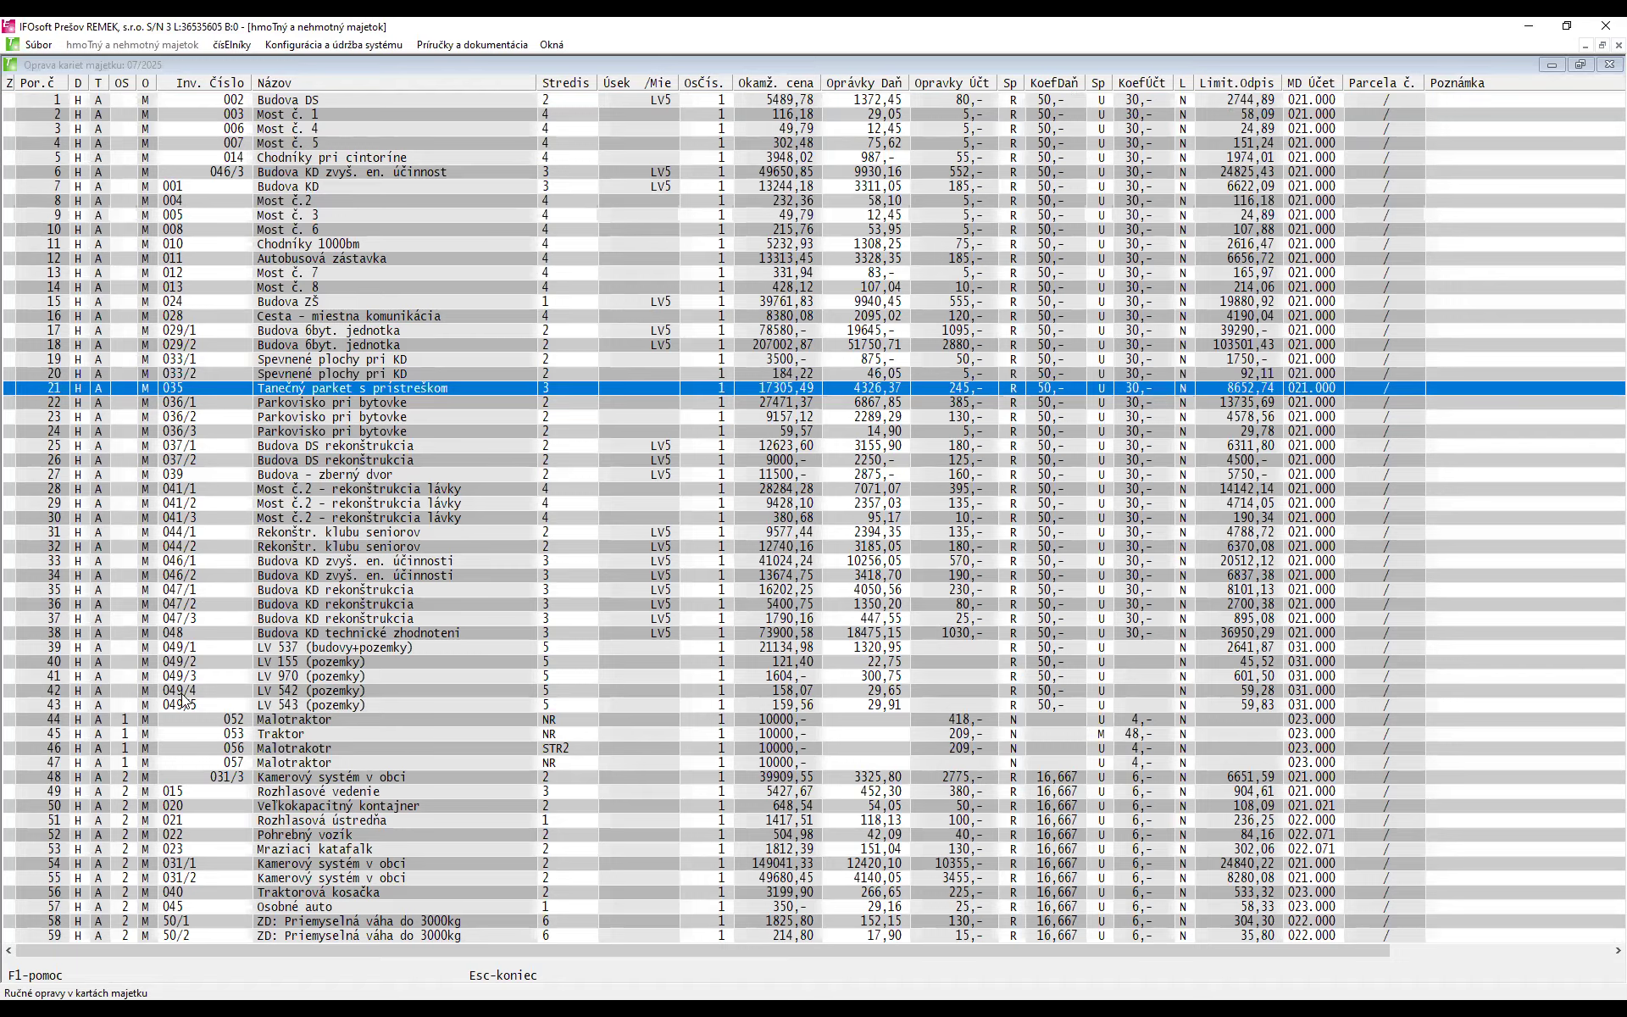
pyautogui.scroll(-10, 182, 700)
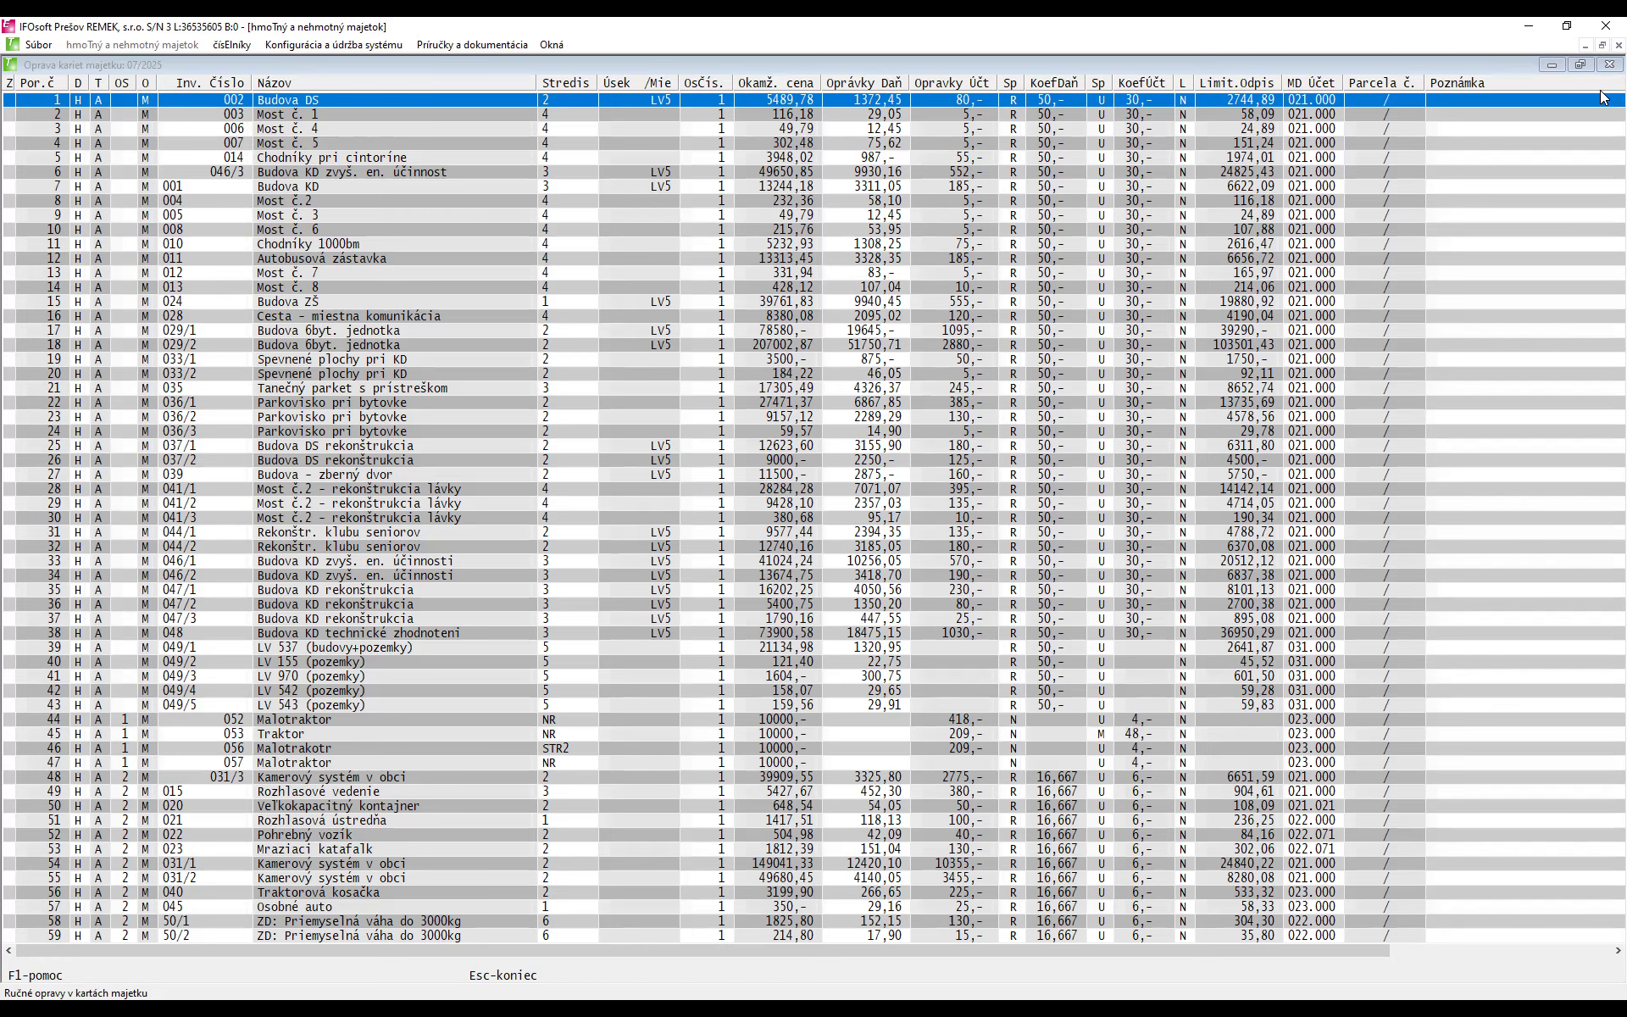
pyautogui.press('Escape')
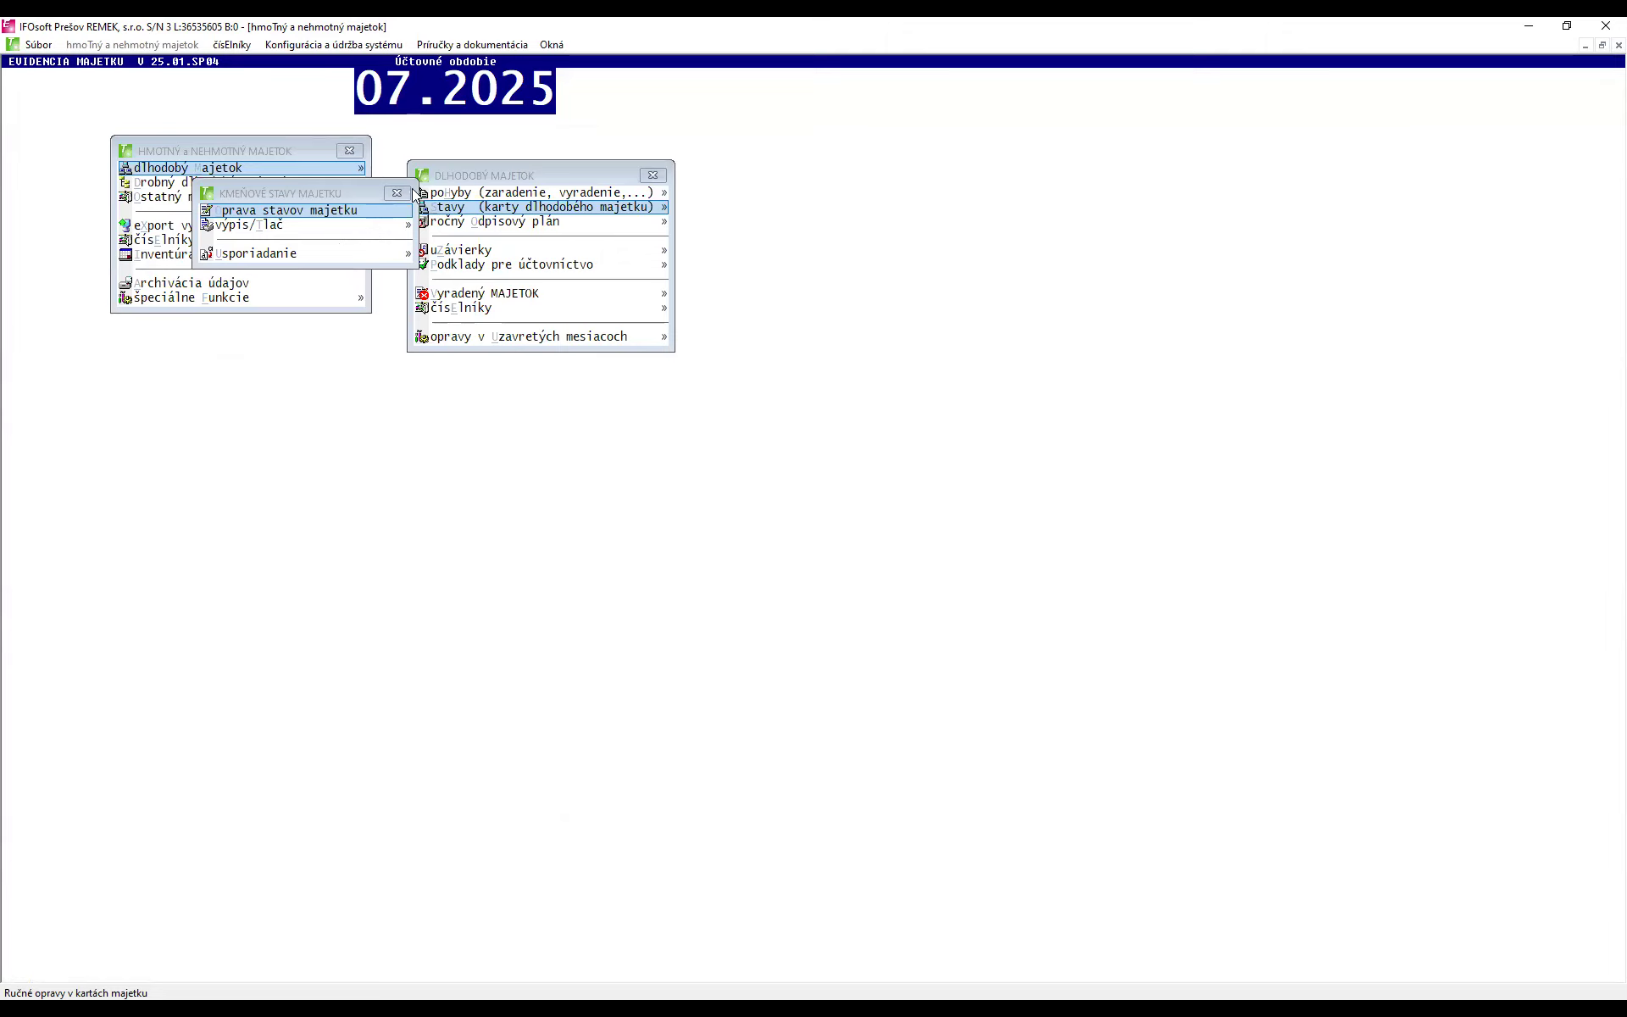
pyautogui.press('Escape')
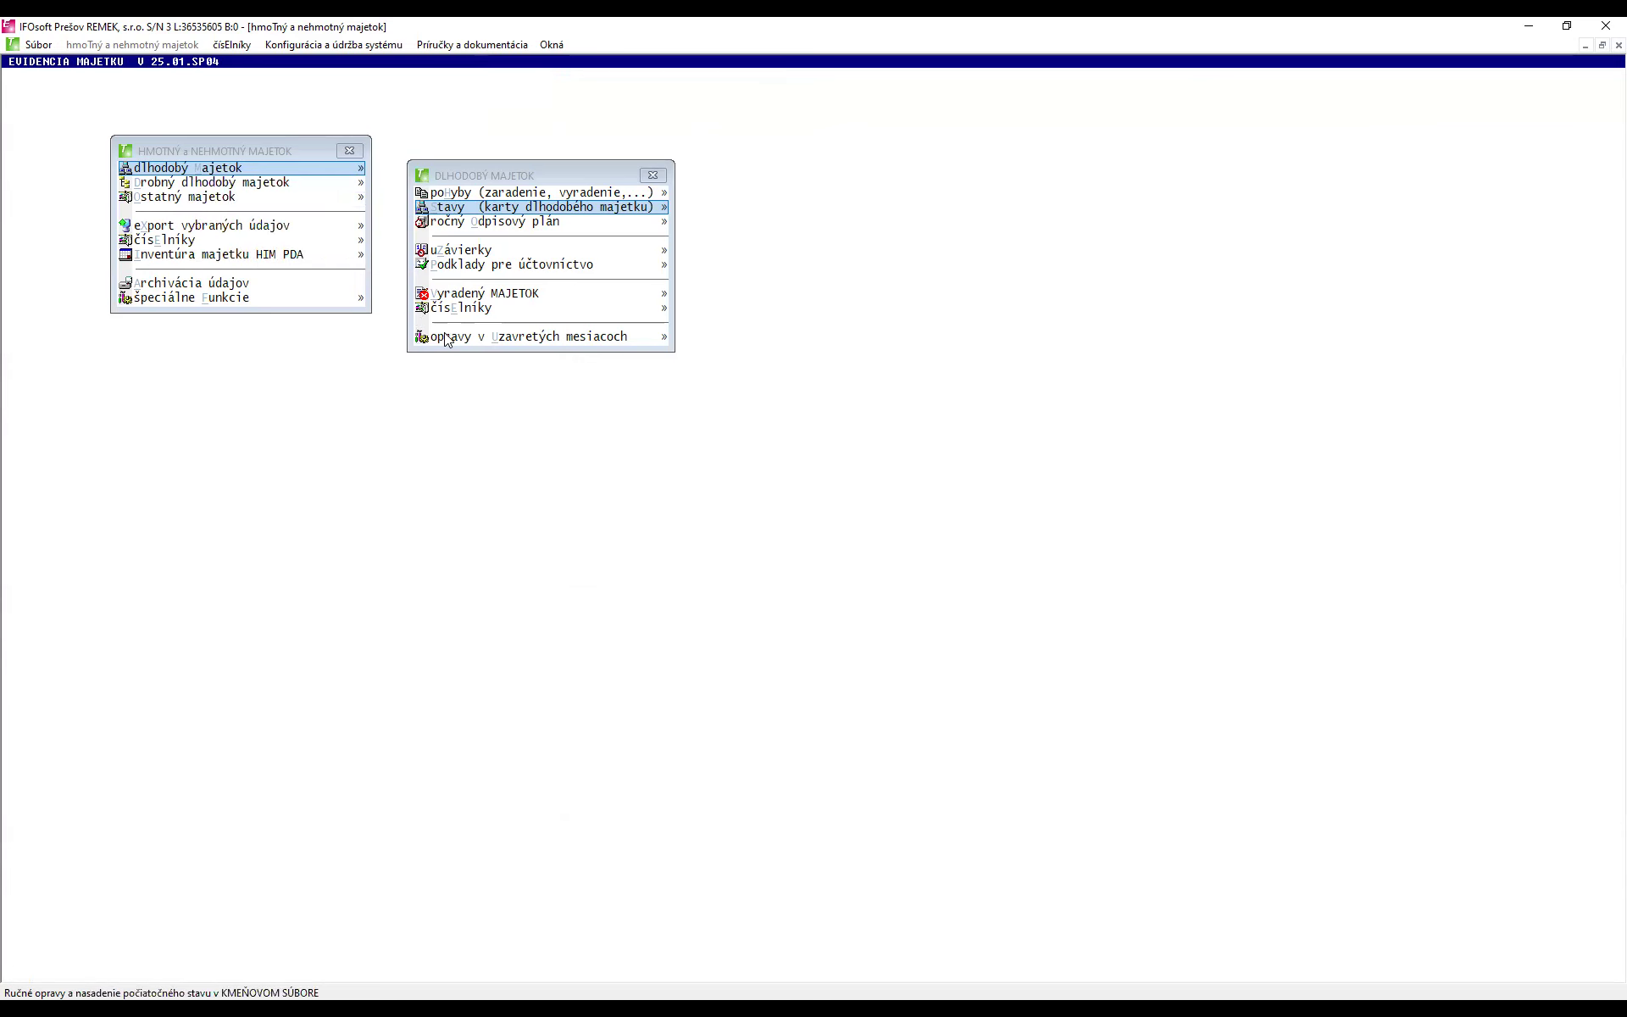
# - Generate the monthly depreciation document for 07/2025, keeping the date 31/07/2025, document number 1 and movement type OM
pyautogui.click(488, 193)
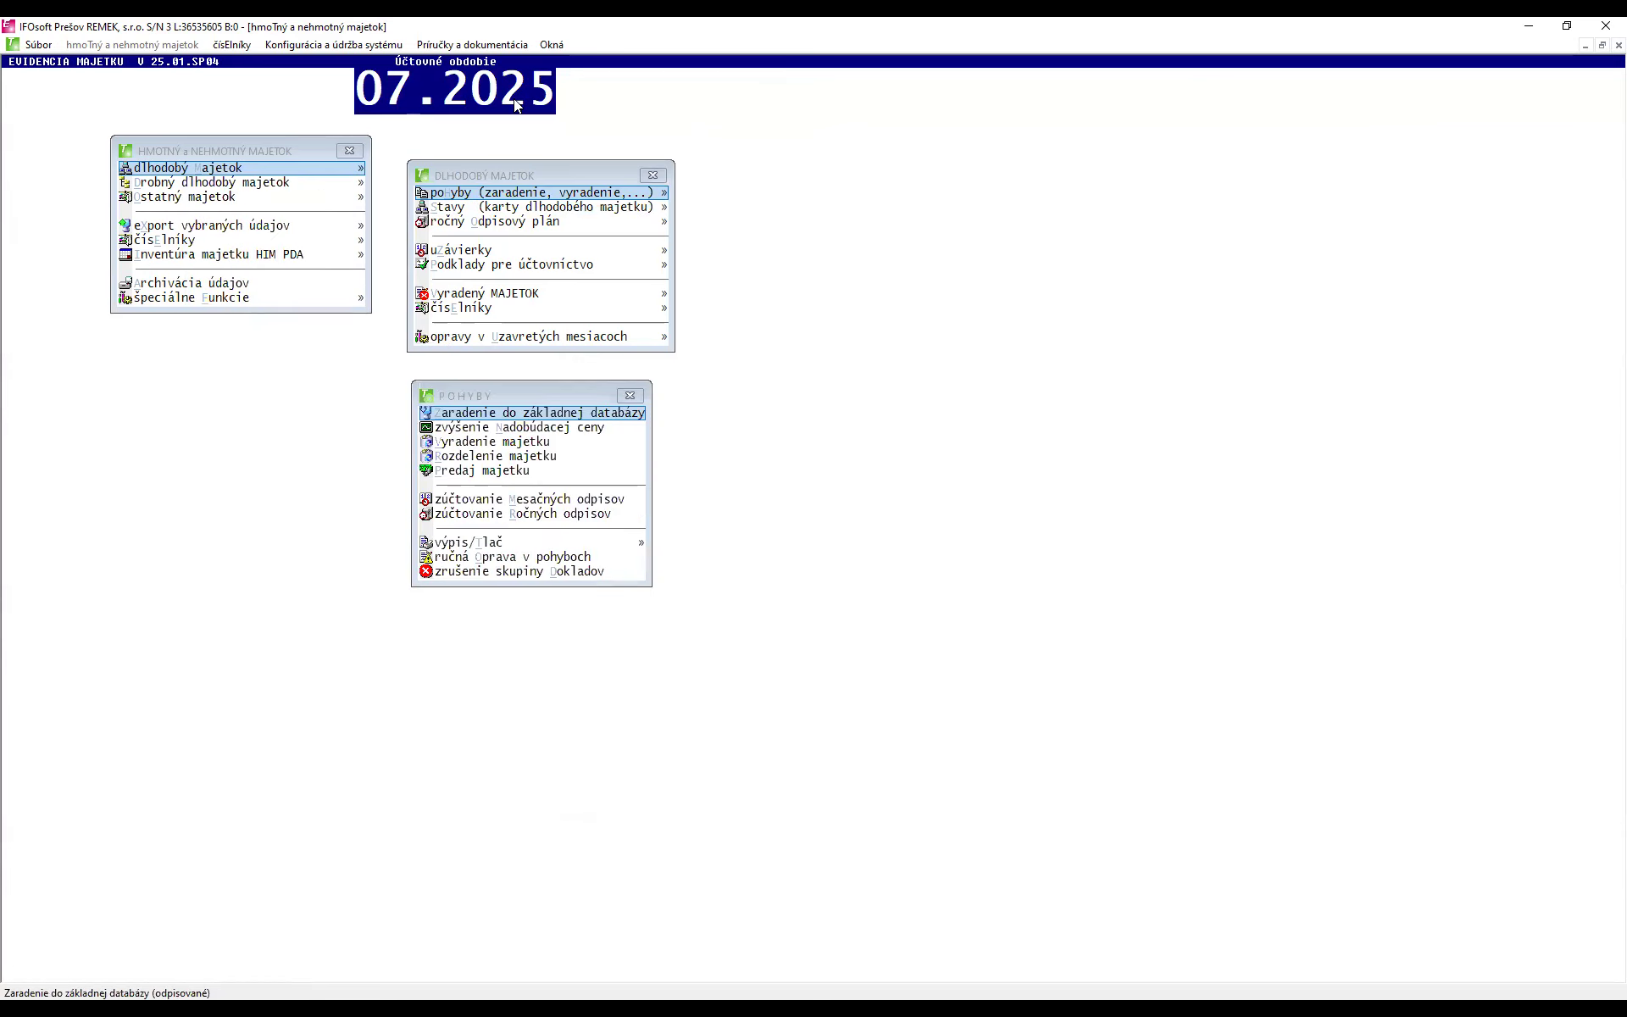
pyautogui.click(479, 431)
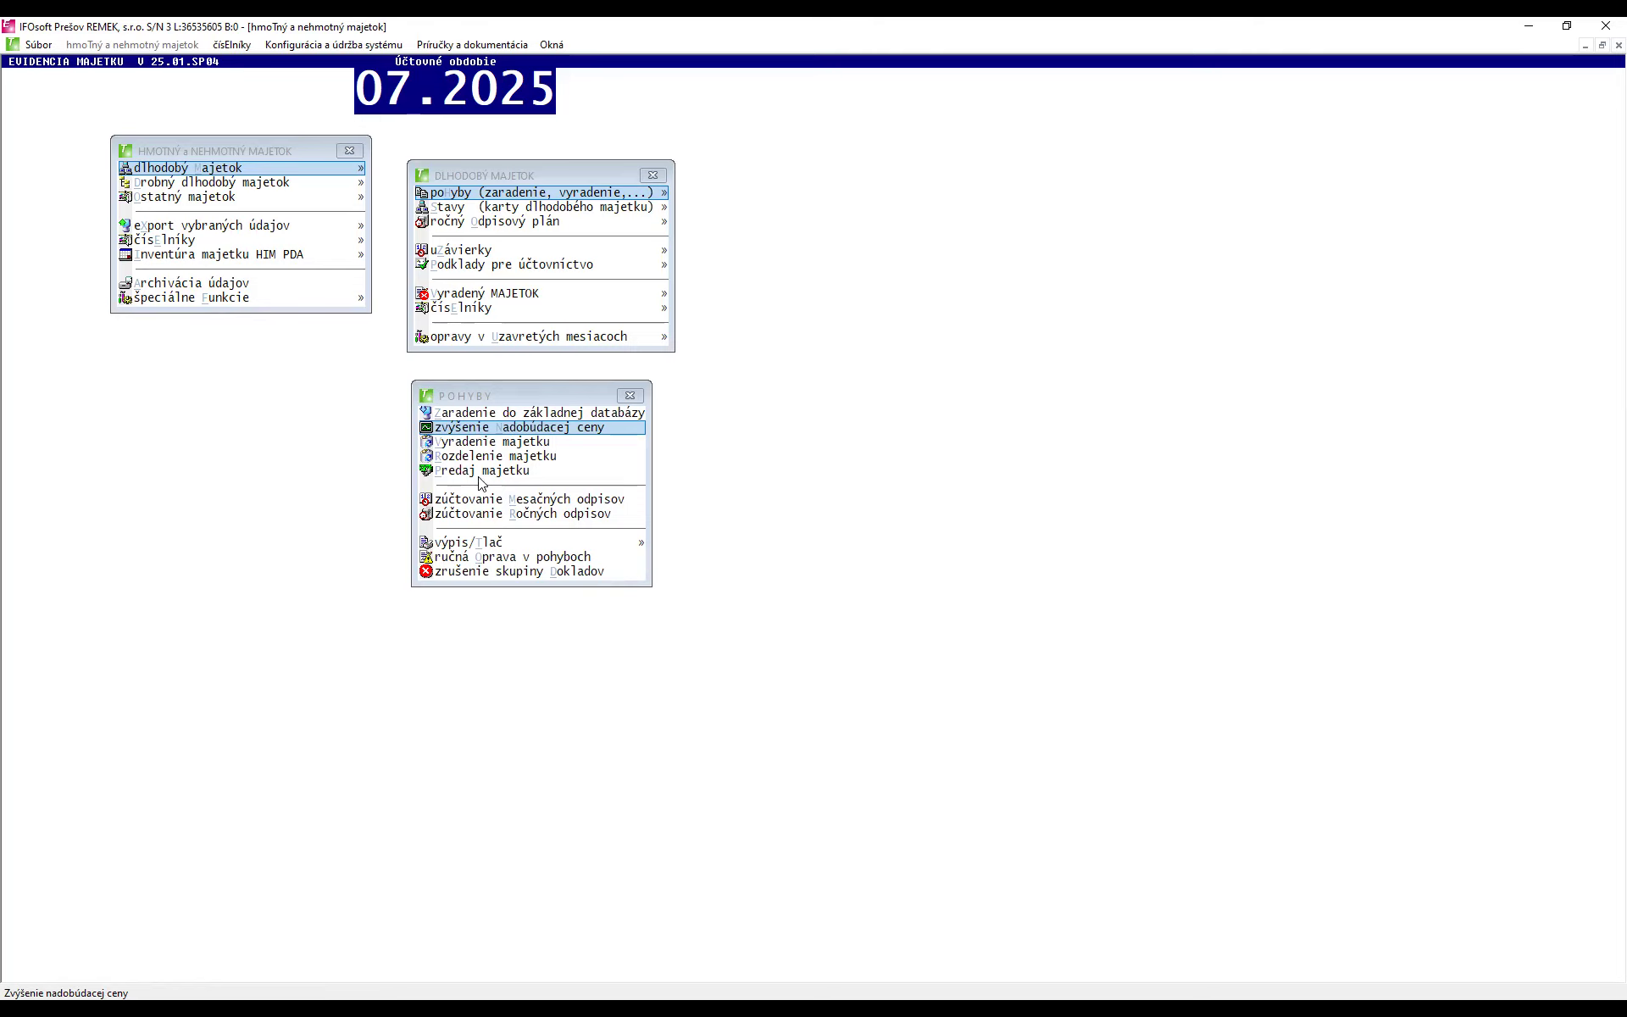
pyautogui.click(541, 500)
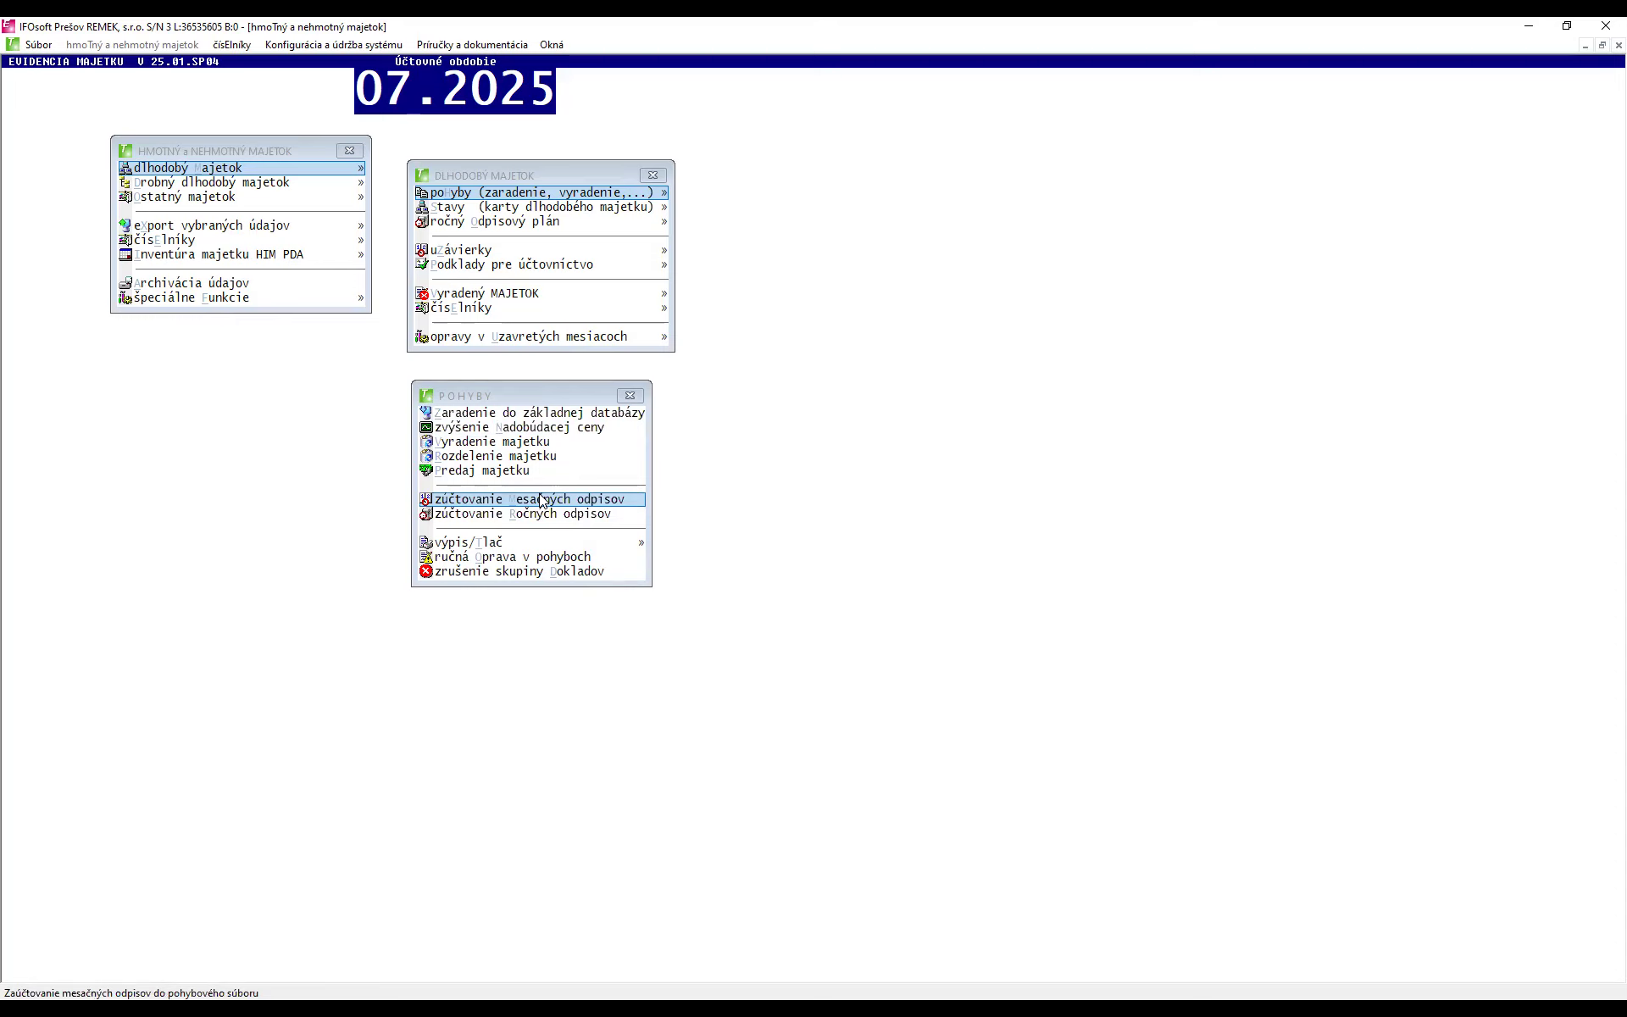
pyautogui.click(542, 515)
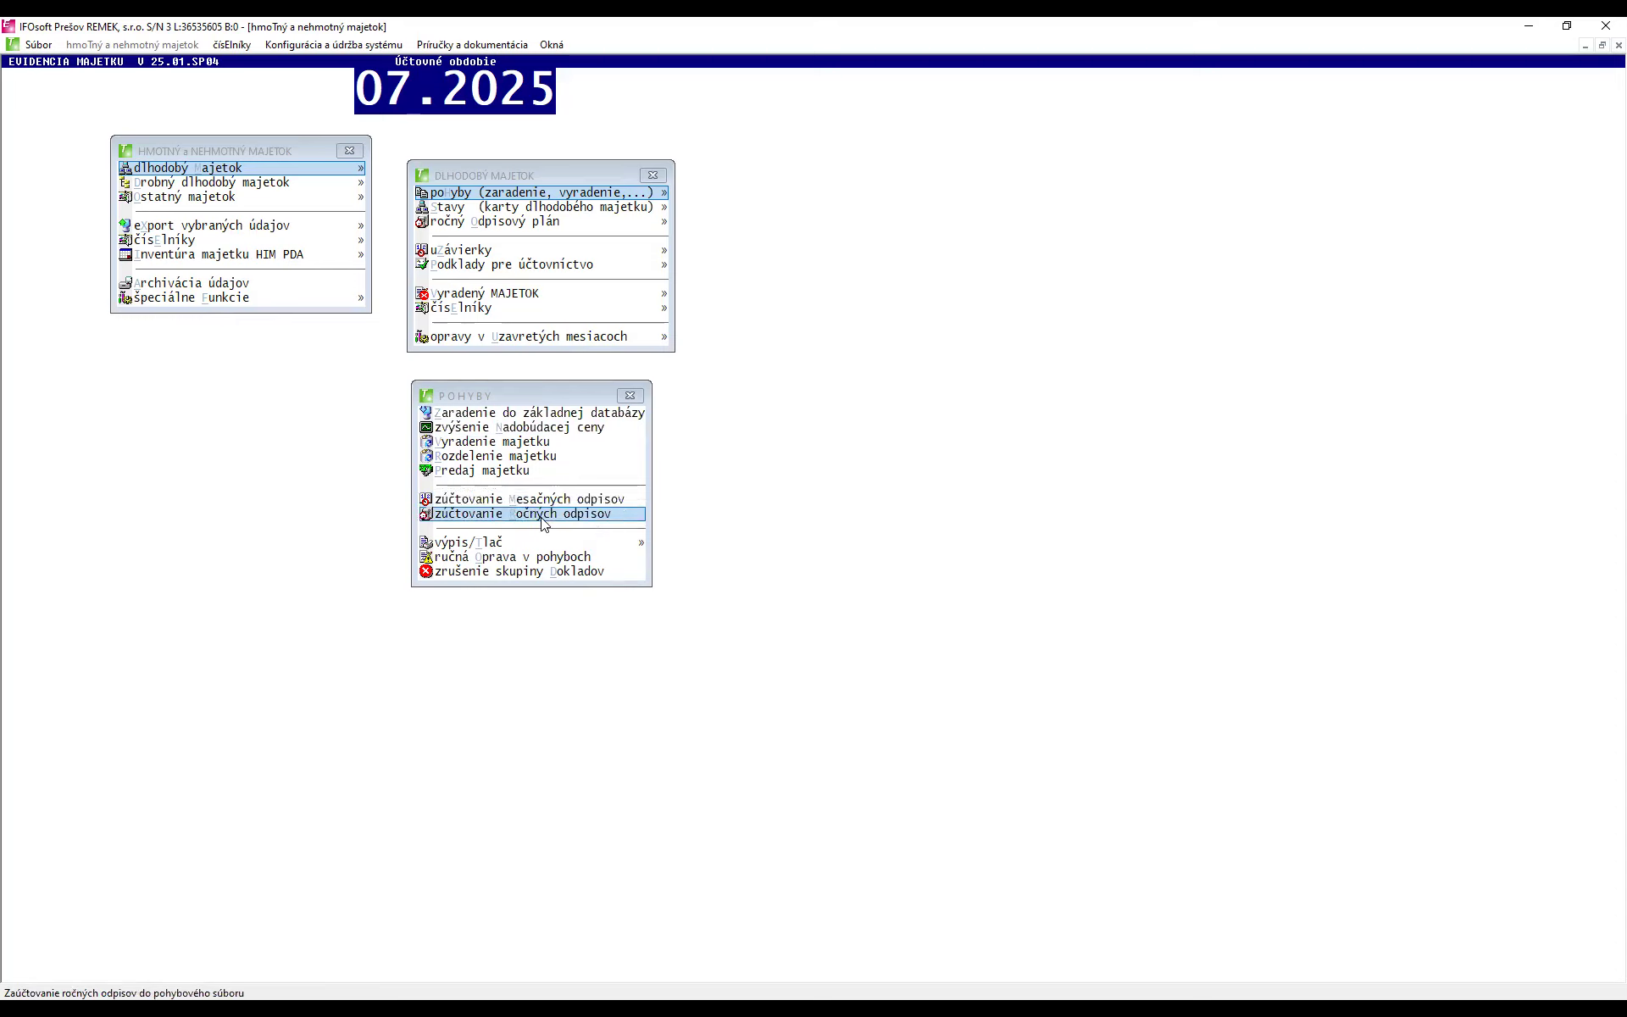
pyautogui.click(548, 499)
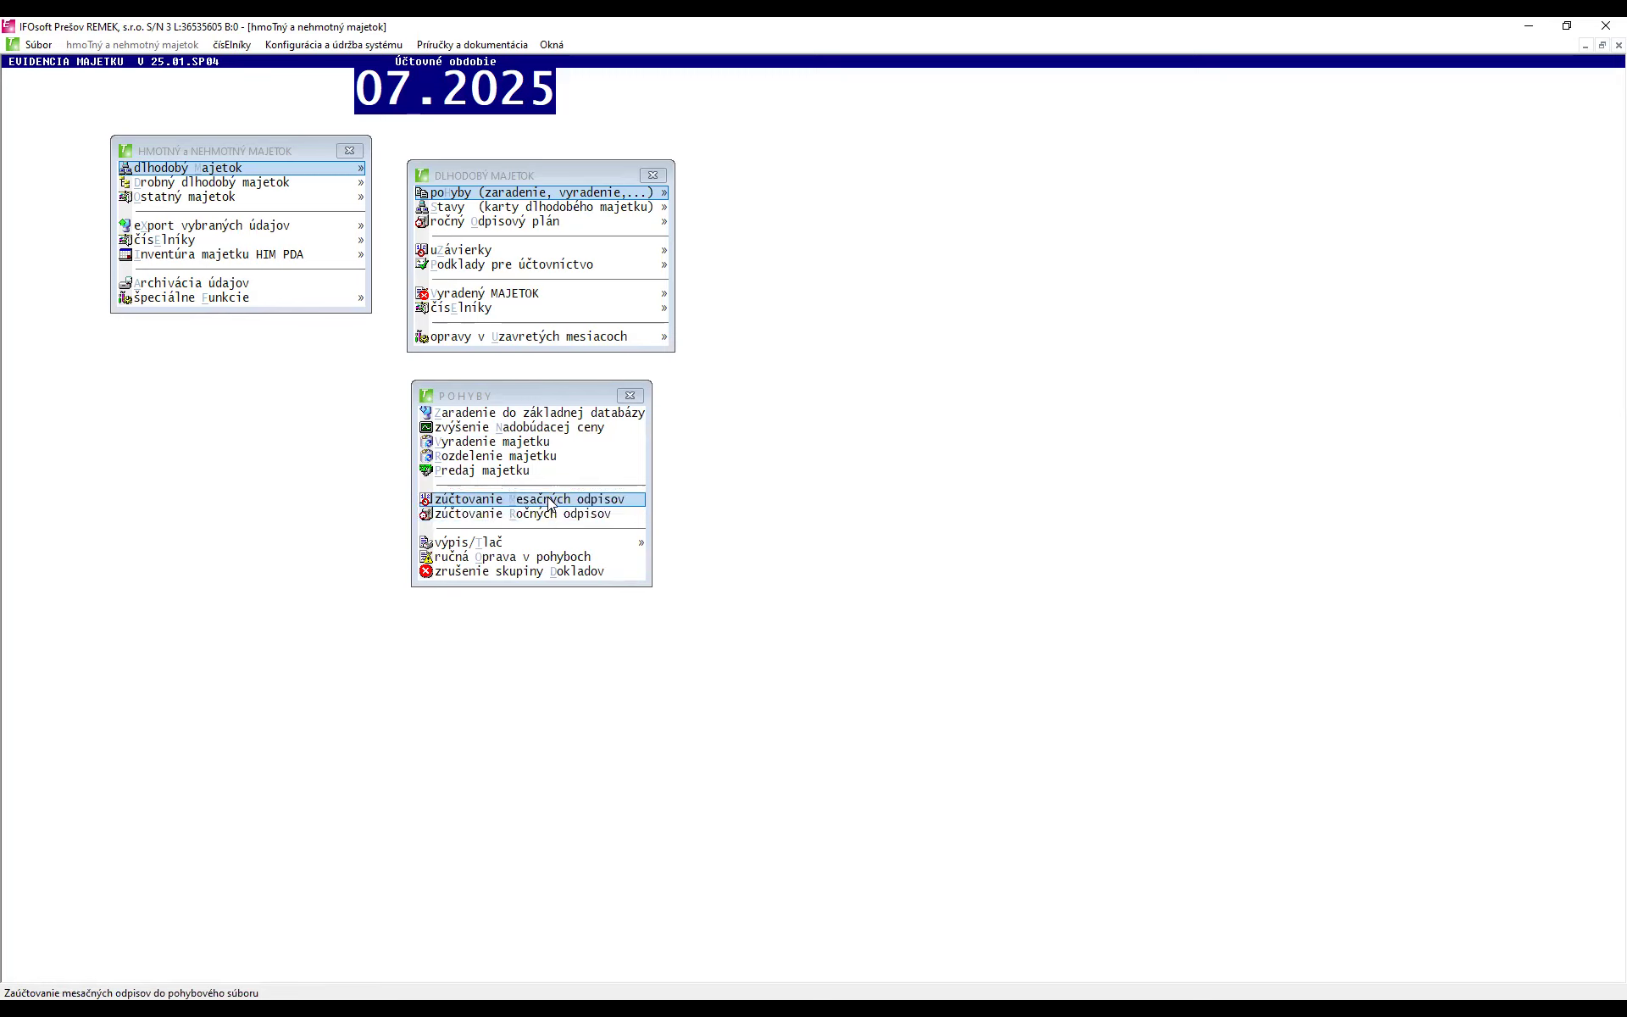
pyautogui.doubleClick(549, 502)
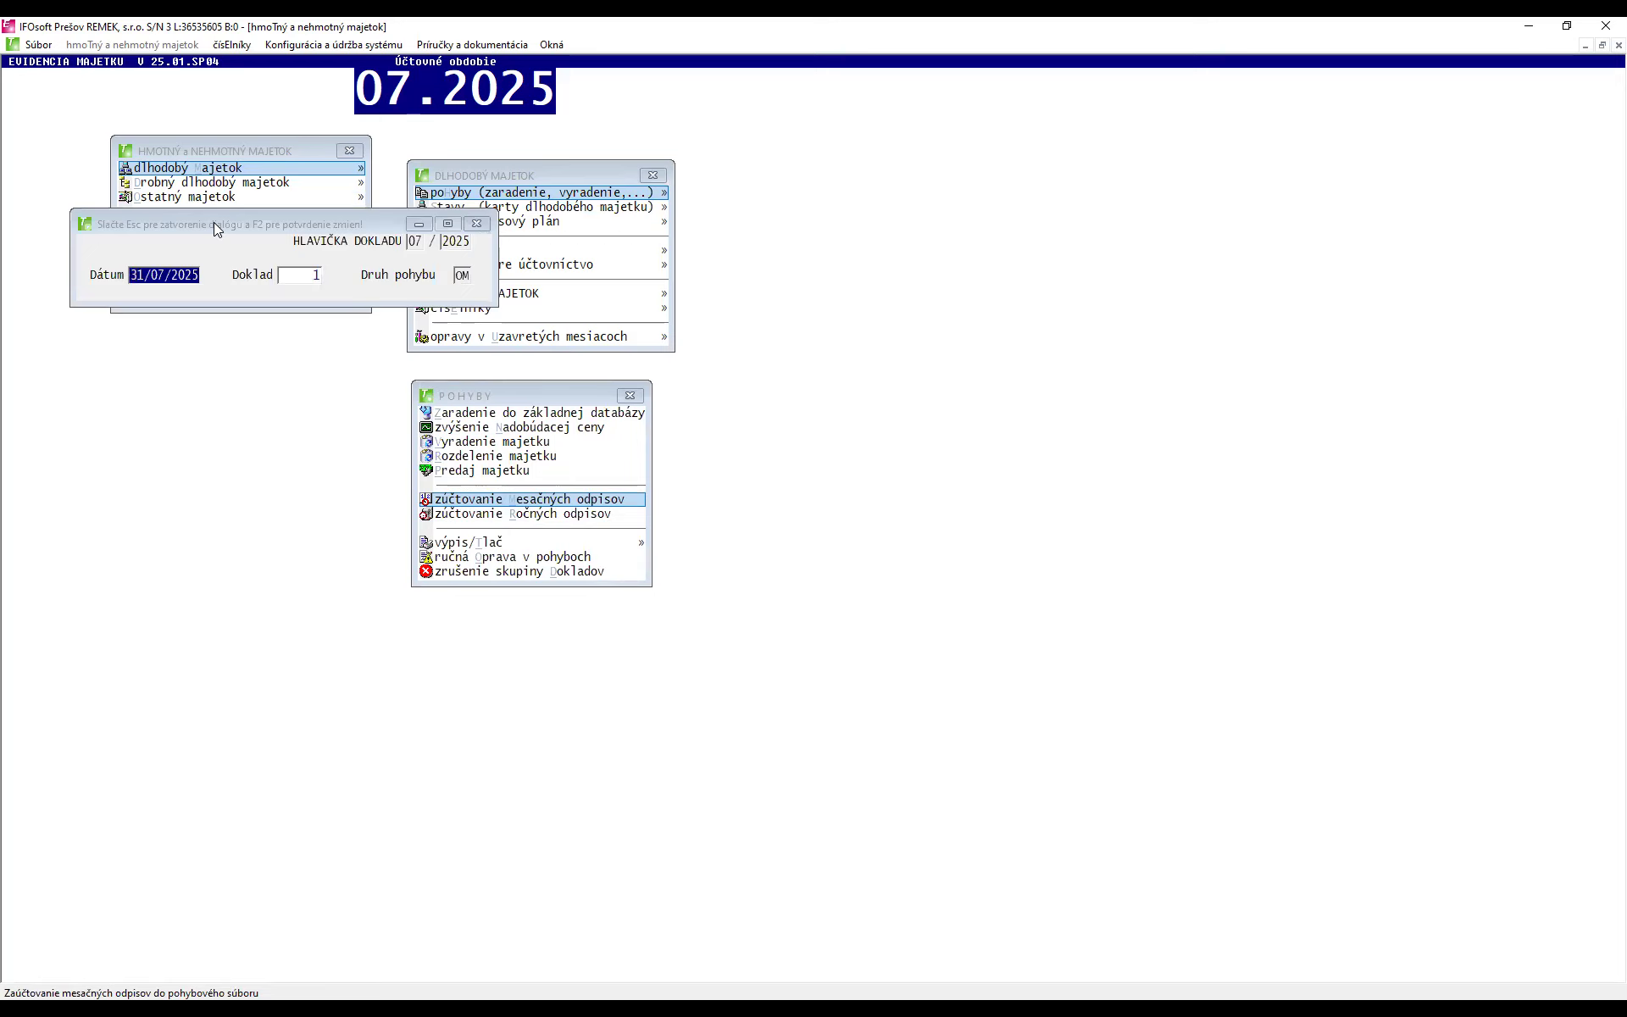
pyautogui.moveTo(213, 222); pyautogui.dragTo(163, 555)
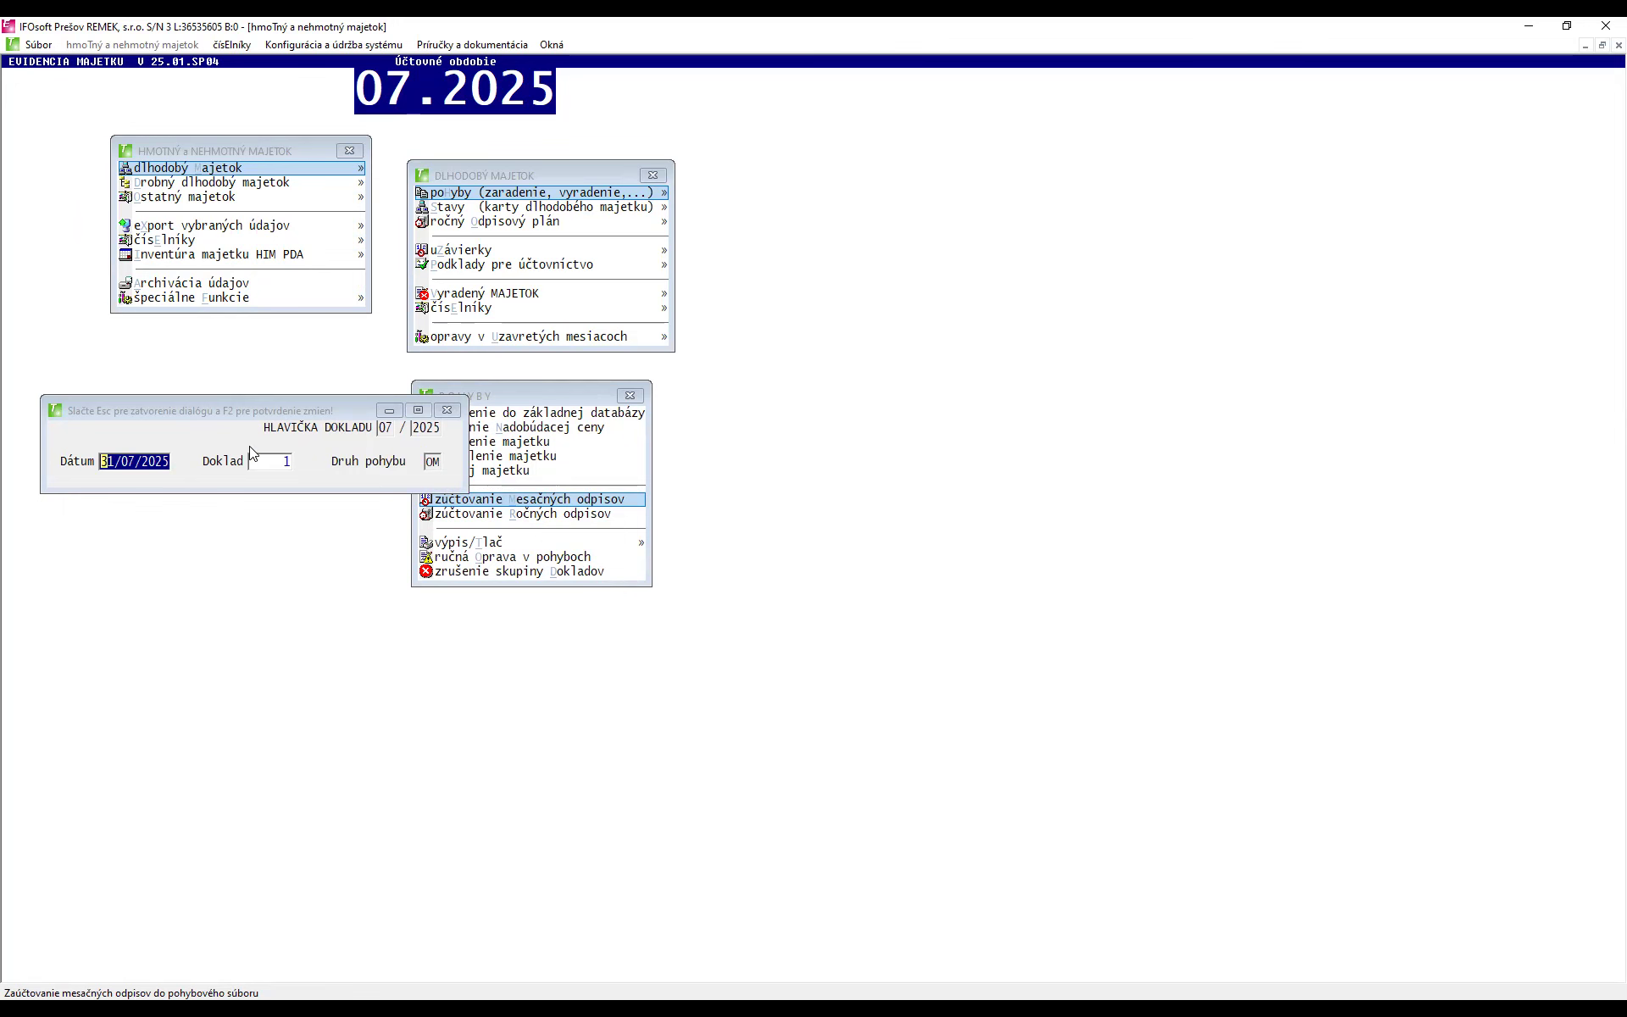
pyautogui.press('F2')
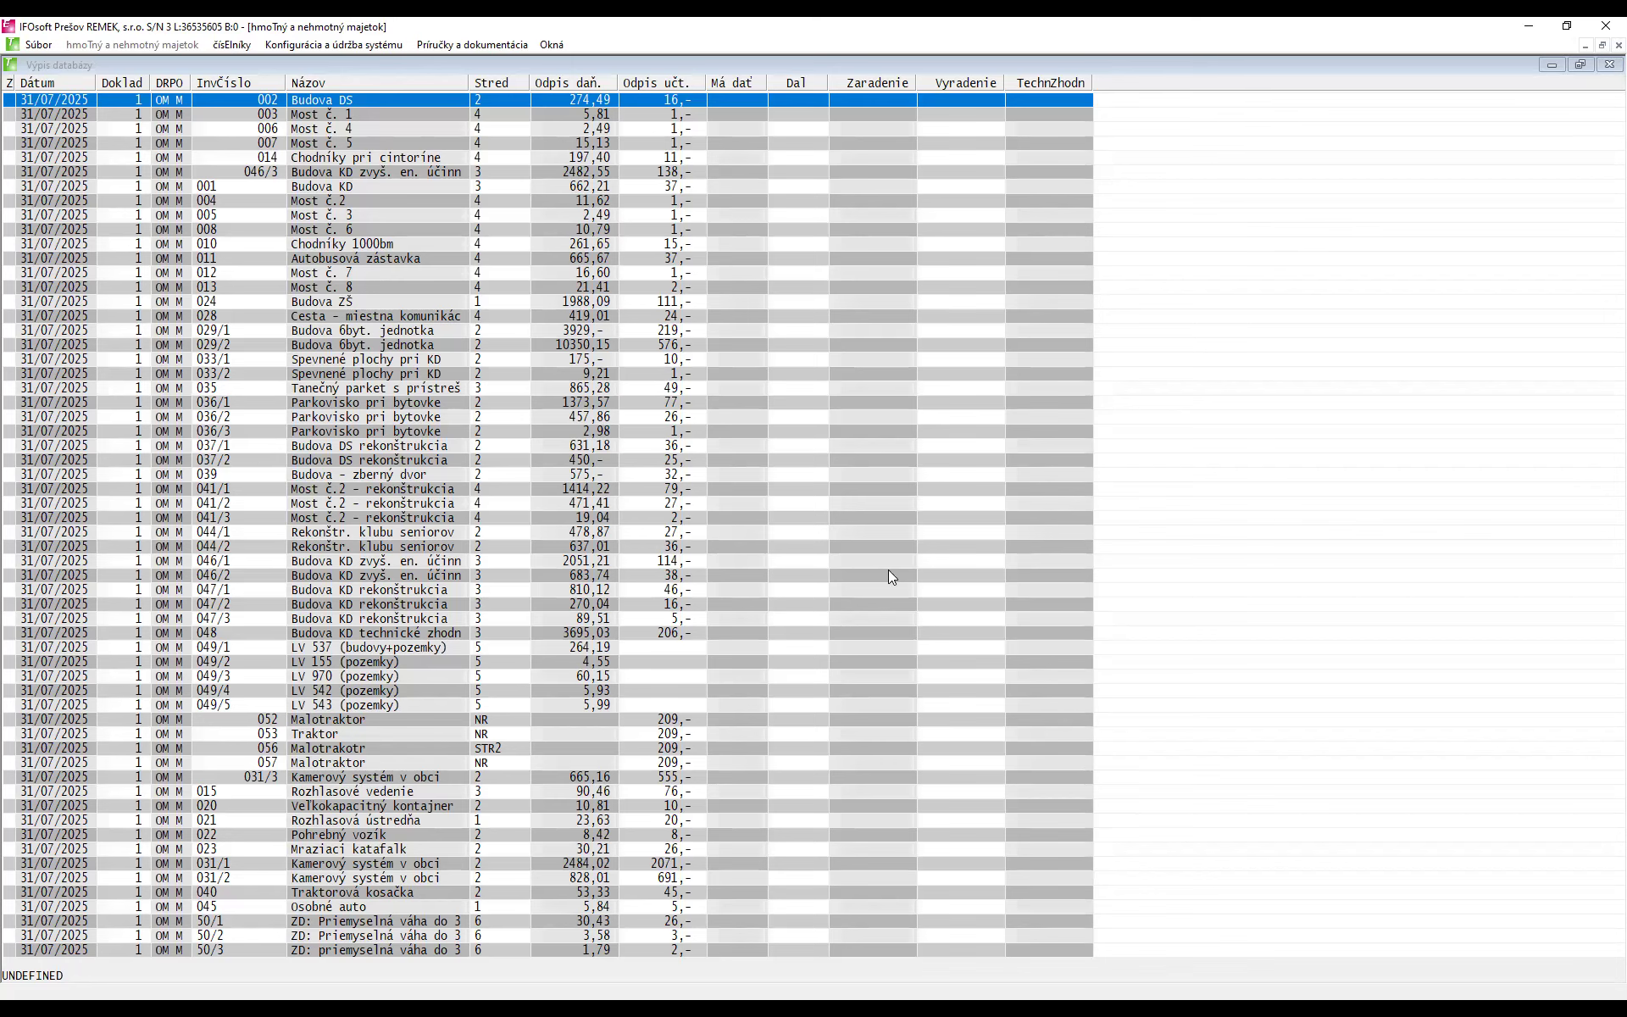
# - Close the depreciation listing, post the created document, and dismiss the error notices and the posting log
pyautogui.click(1604, 76)
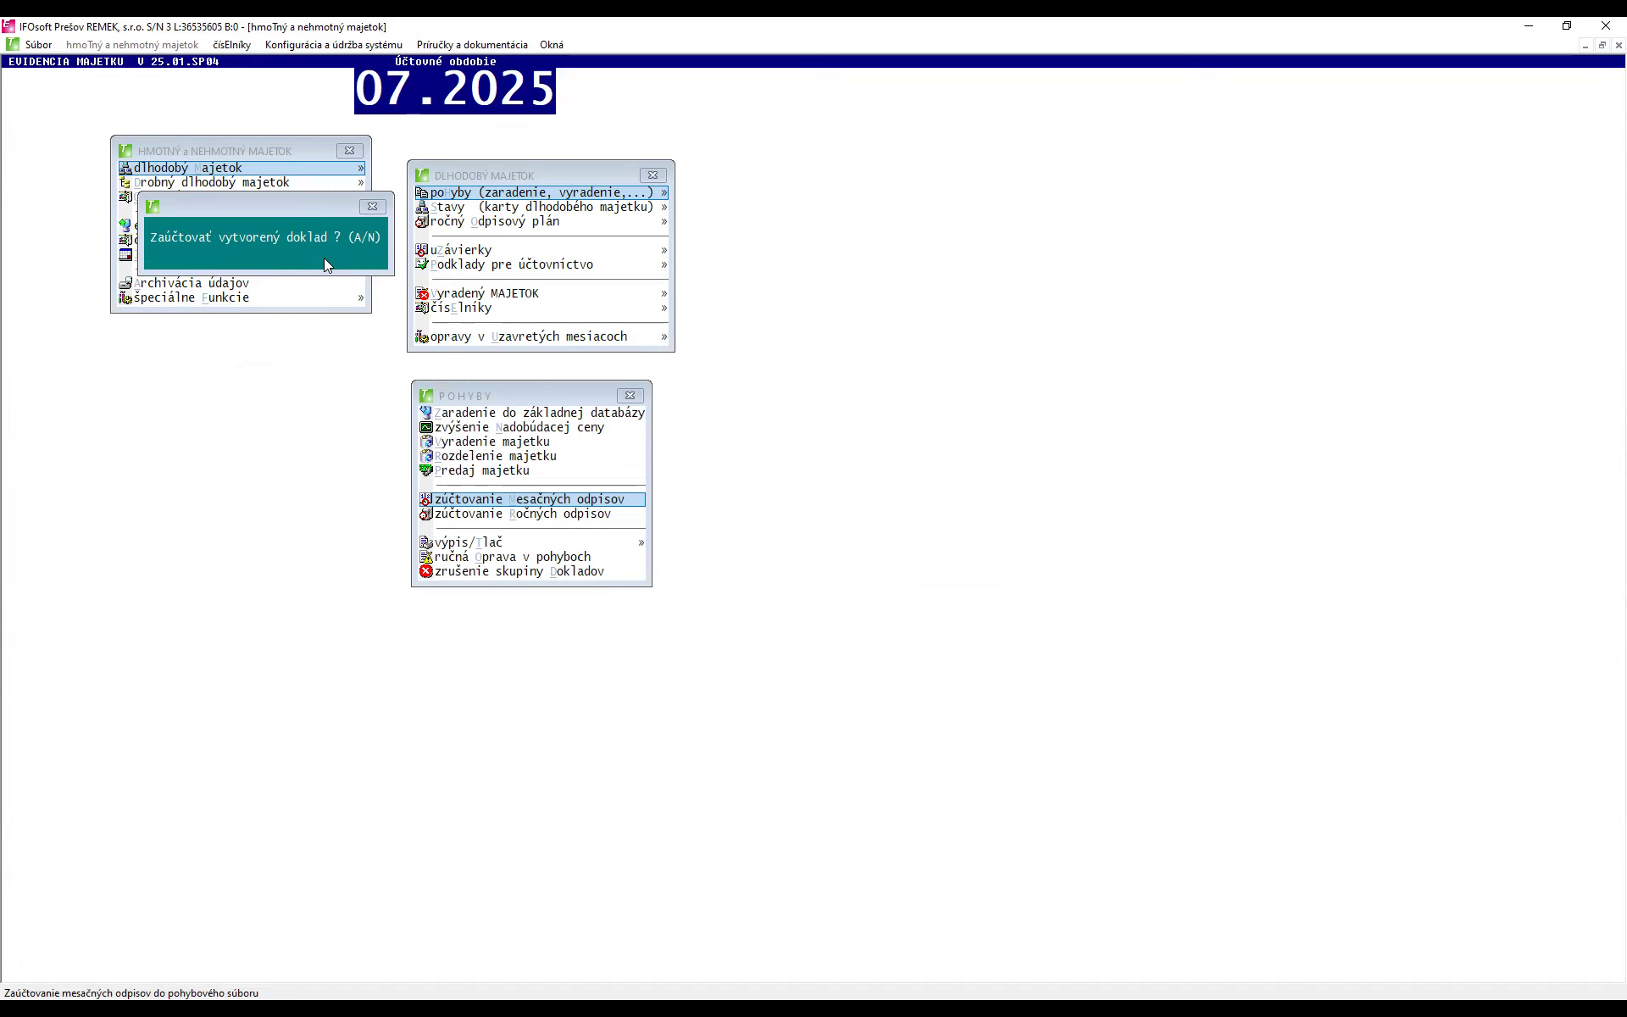
pyautogui.press('a')
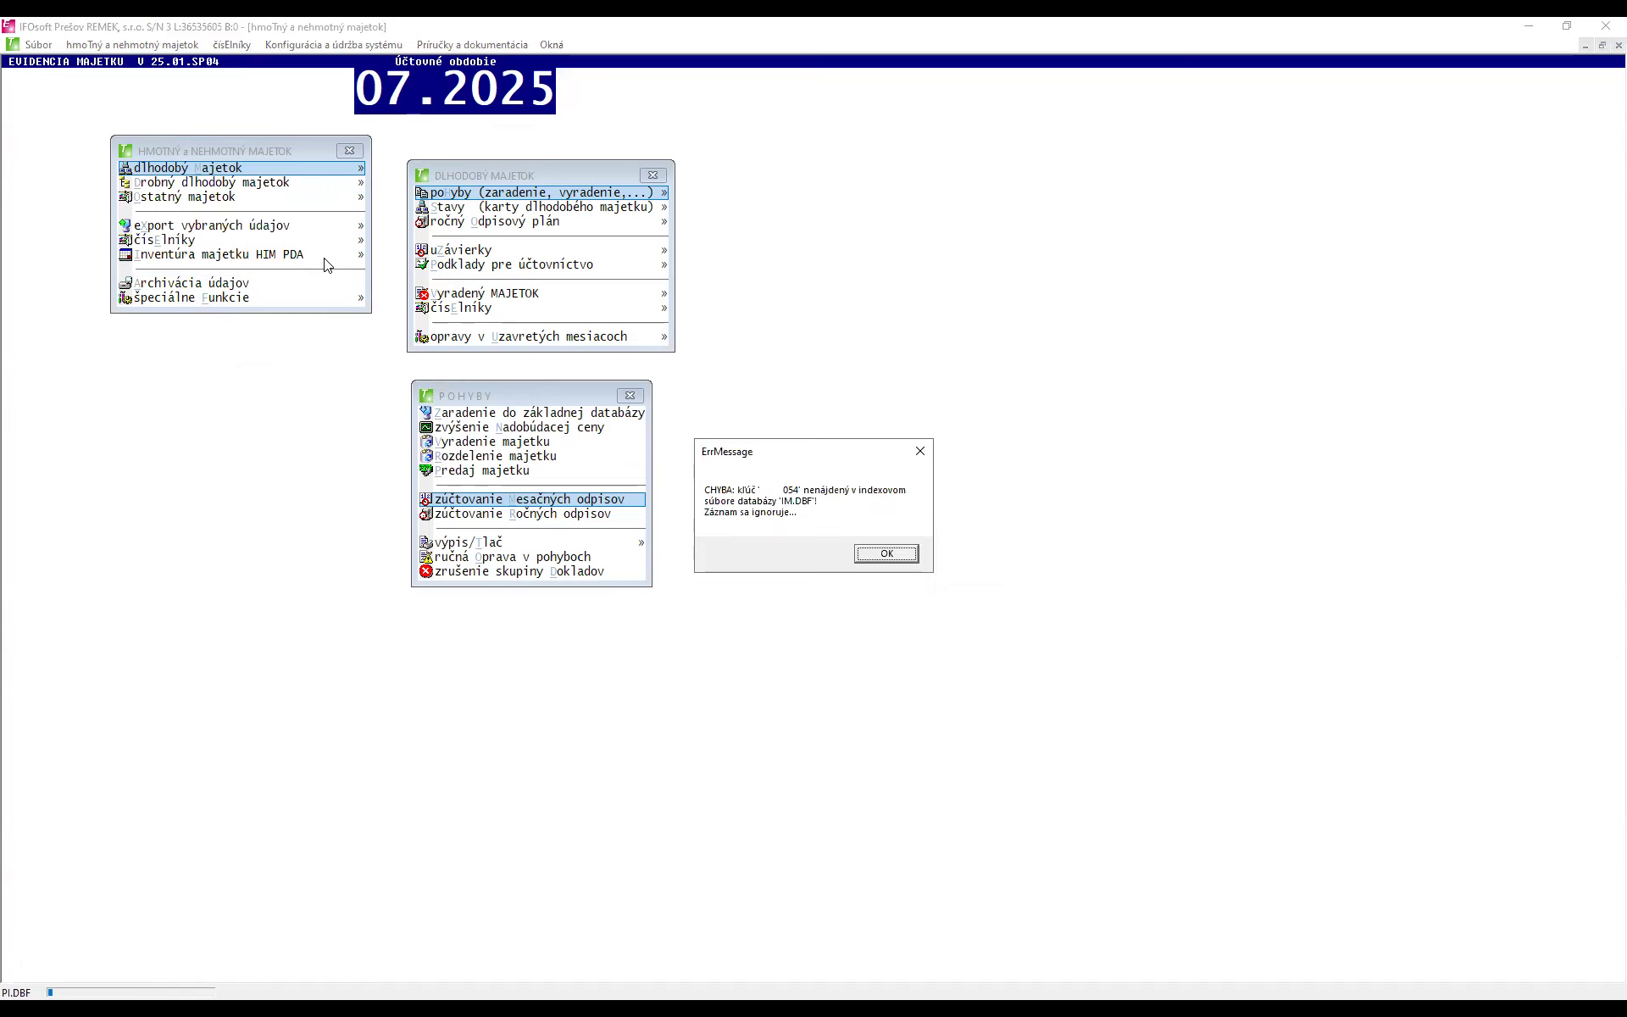
pyautogui.press('Return')
pyautogui.press('Return')
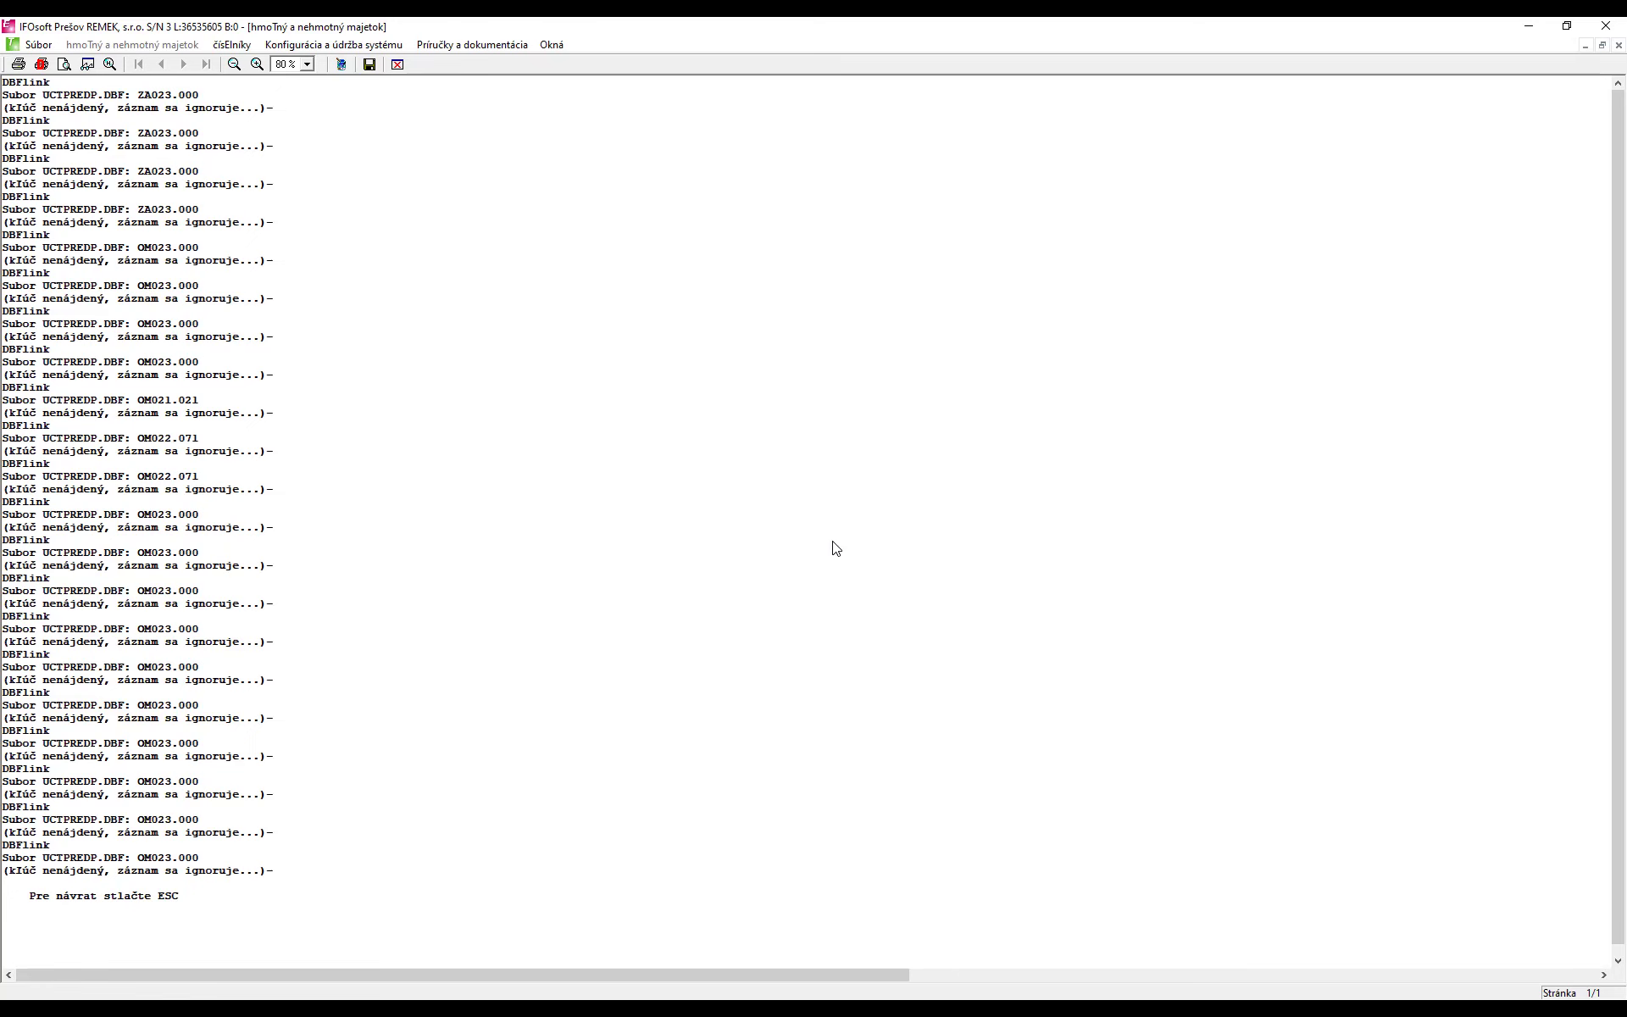
pyautogui.press('Escape')
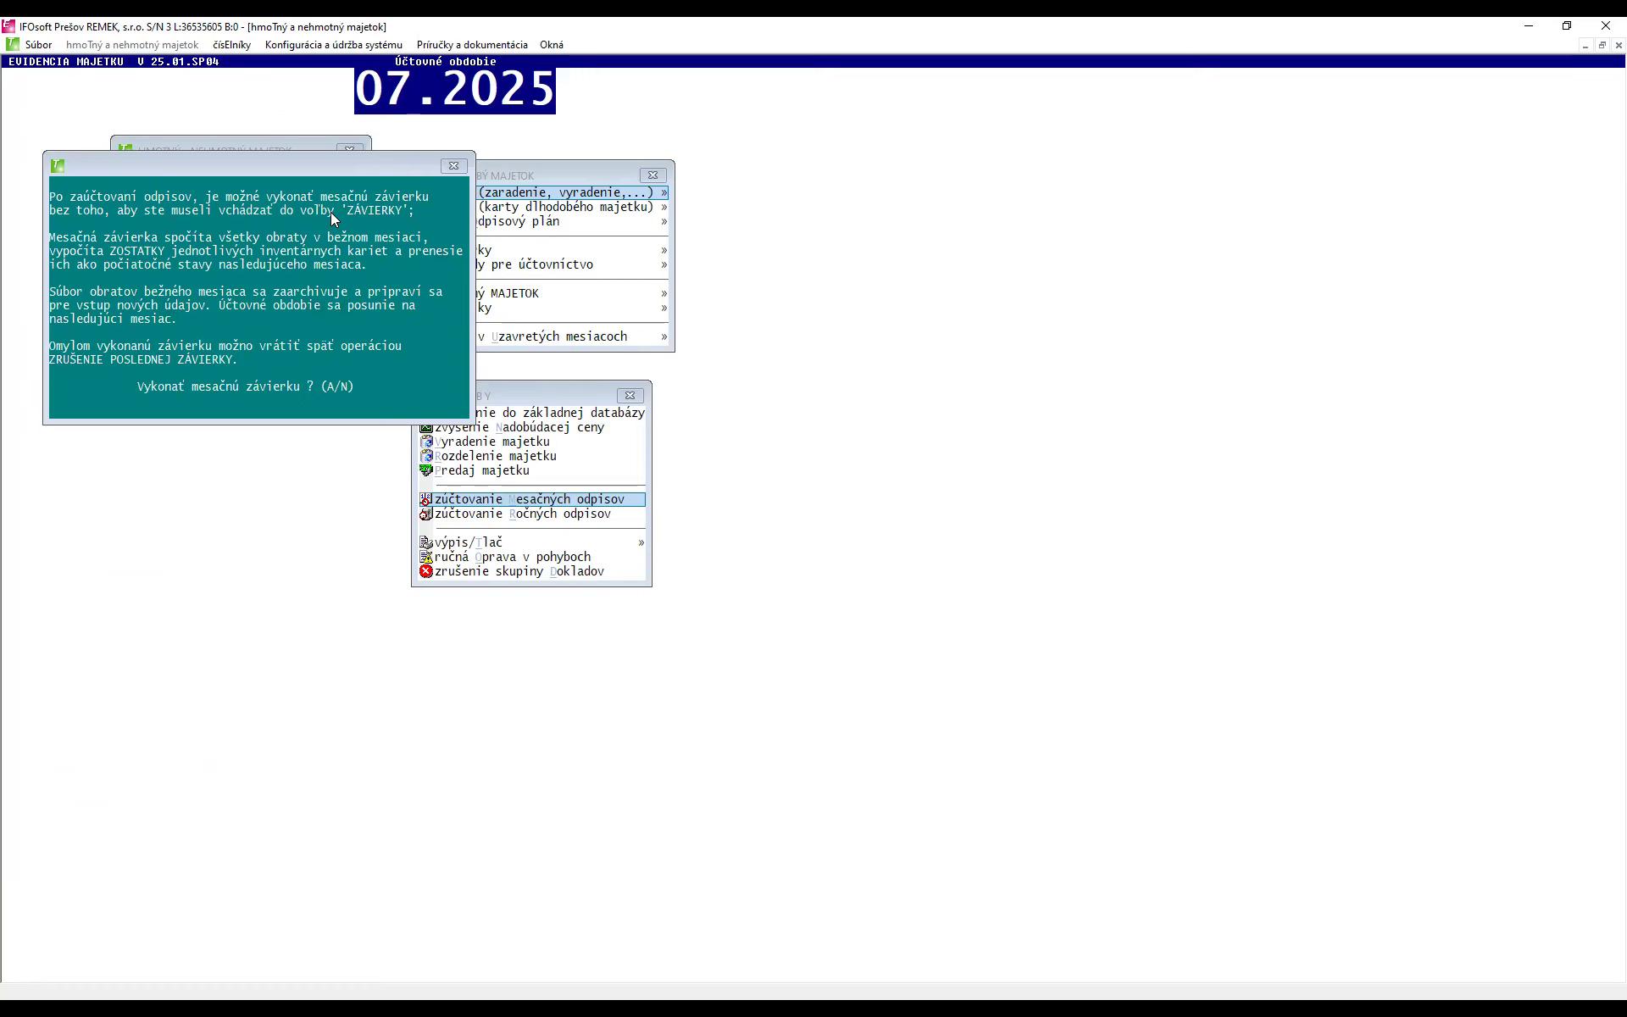
# - Carry out the monthly closing for 07/2025, dismiss the notice and check the accounting period in the movements menu
pyautogui.press('a')
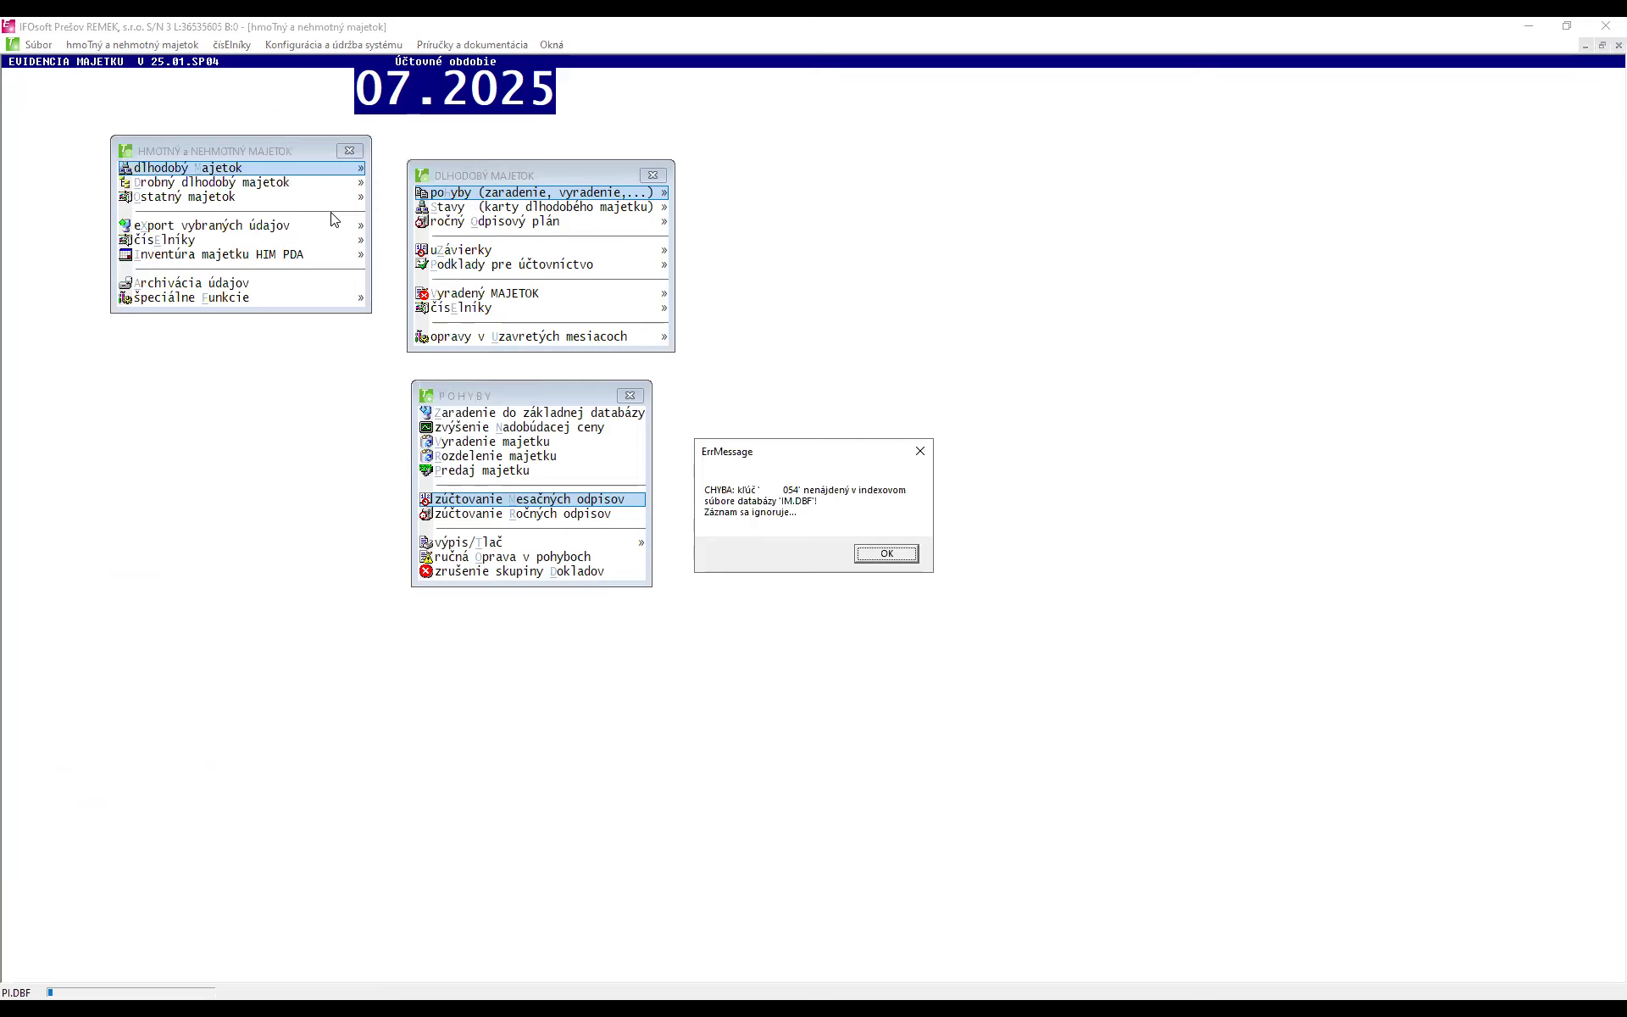
pyautogui.press('Return')
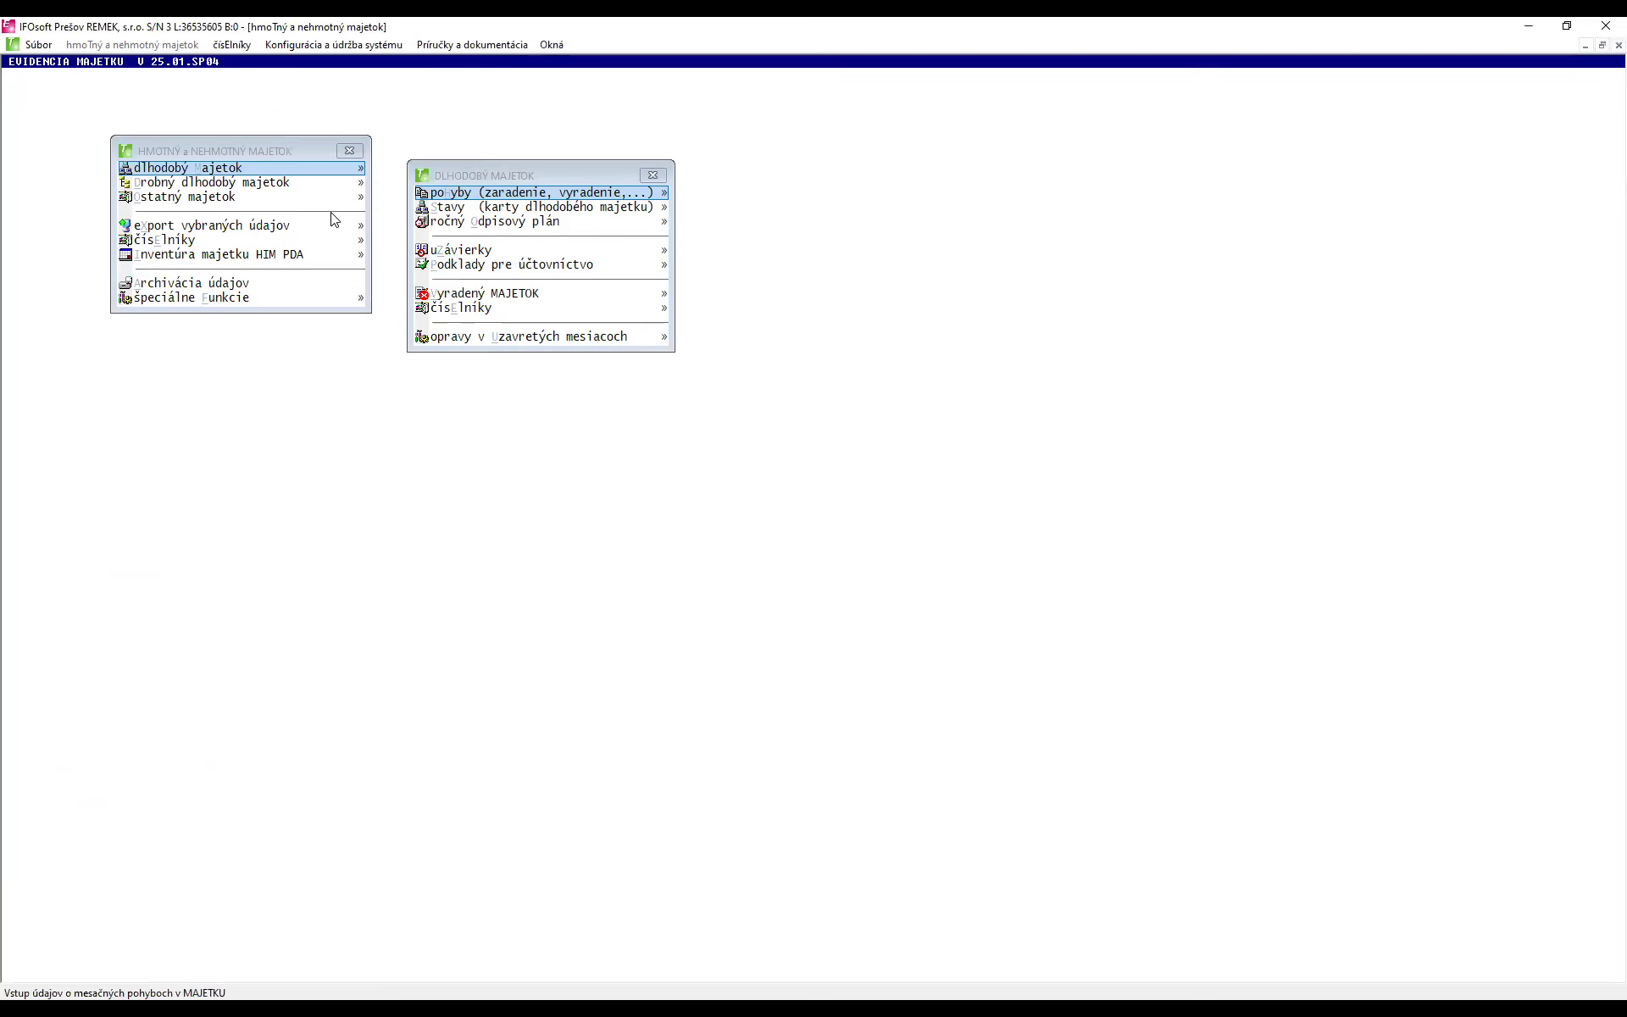
pyautogui.click(470, 197)
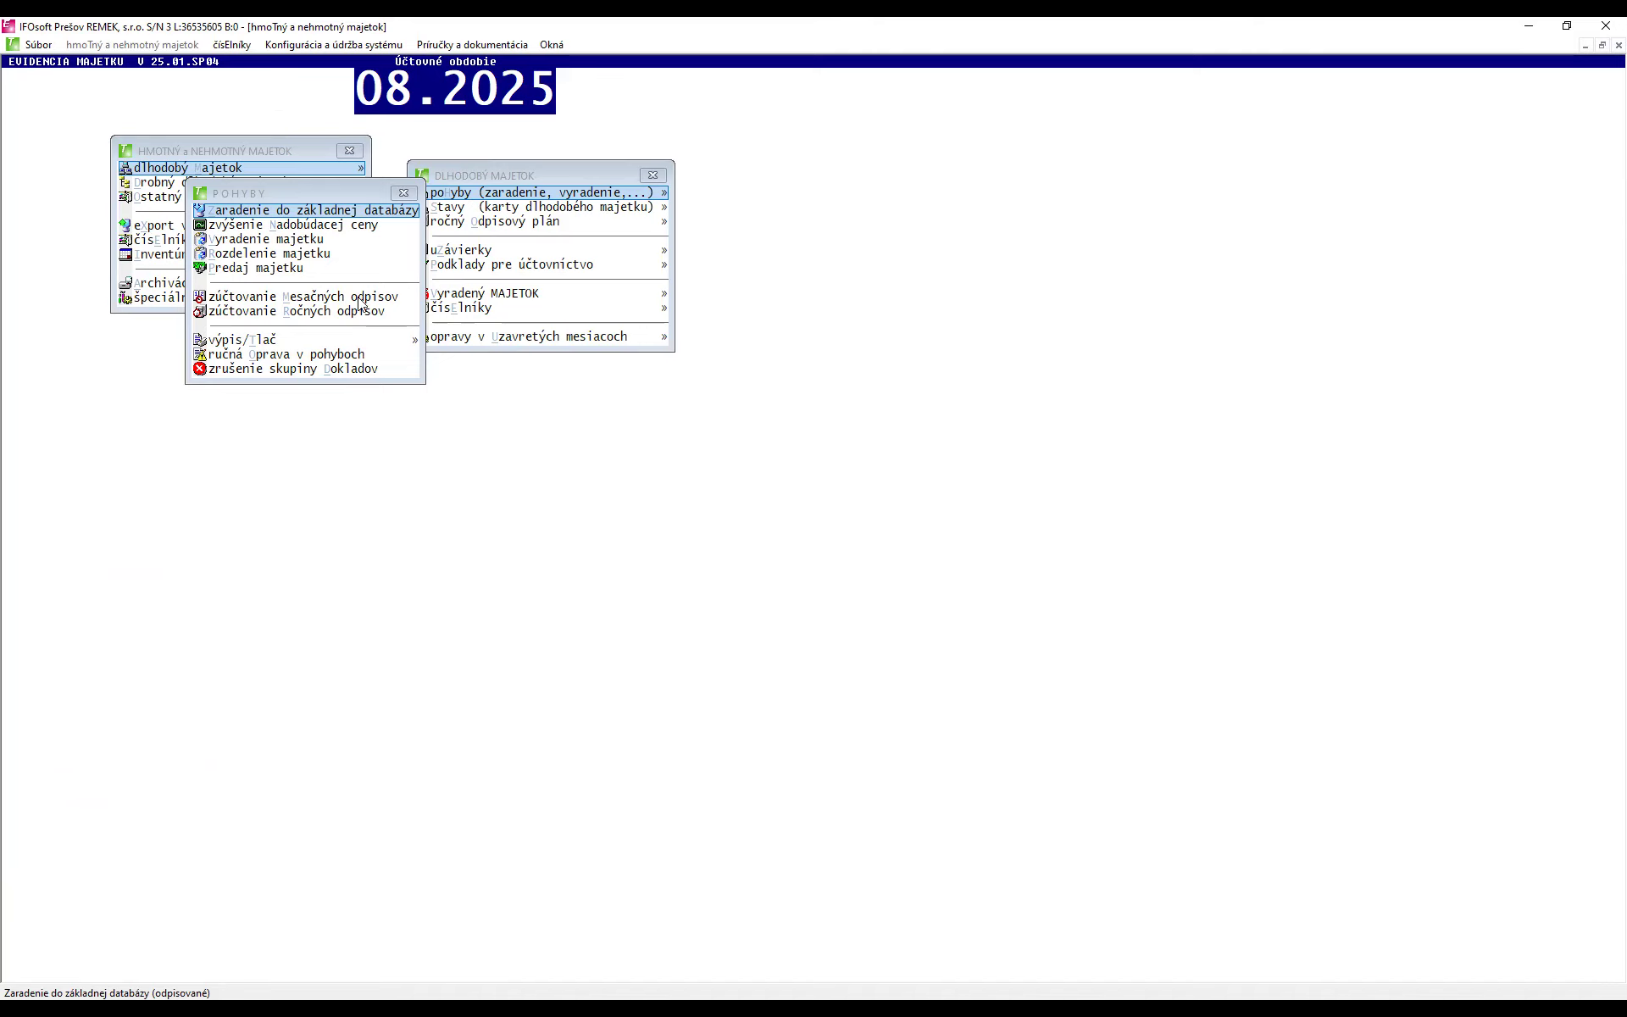
pyautogui.press('Escape')
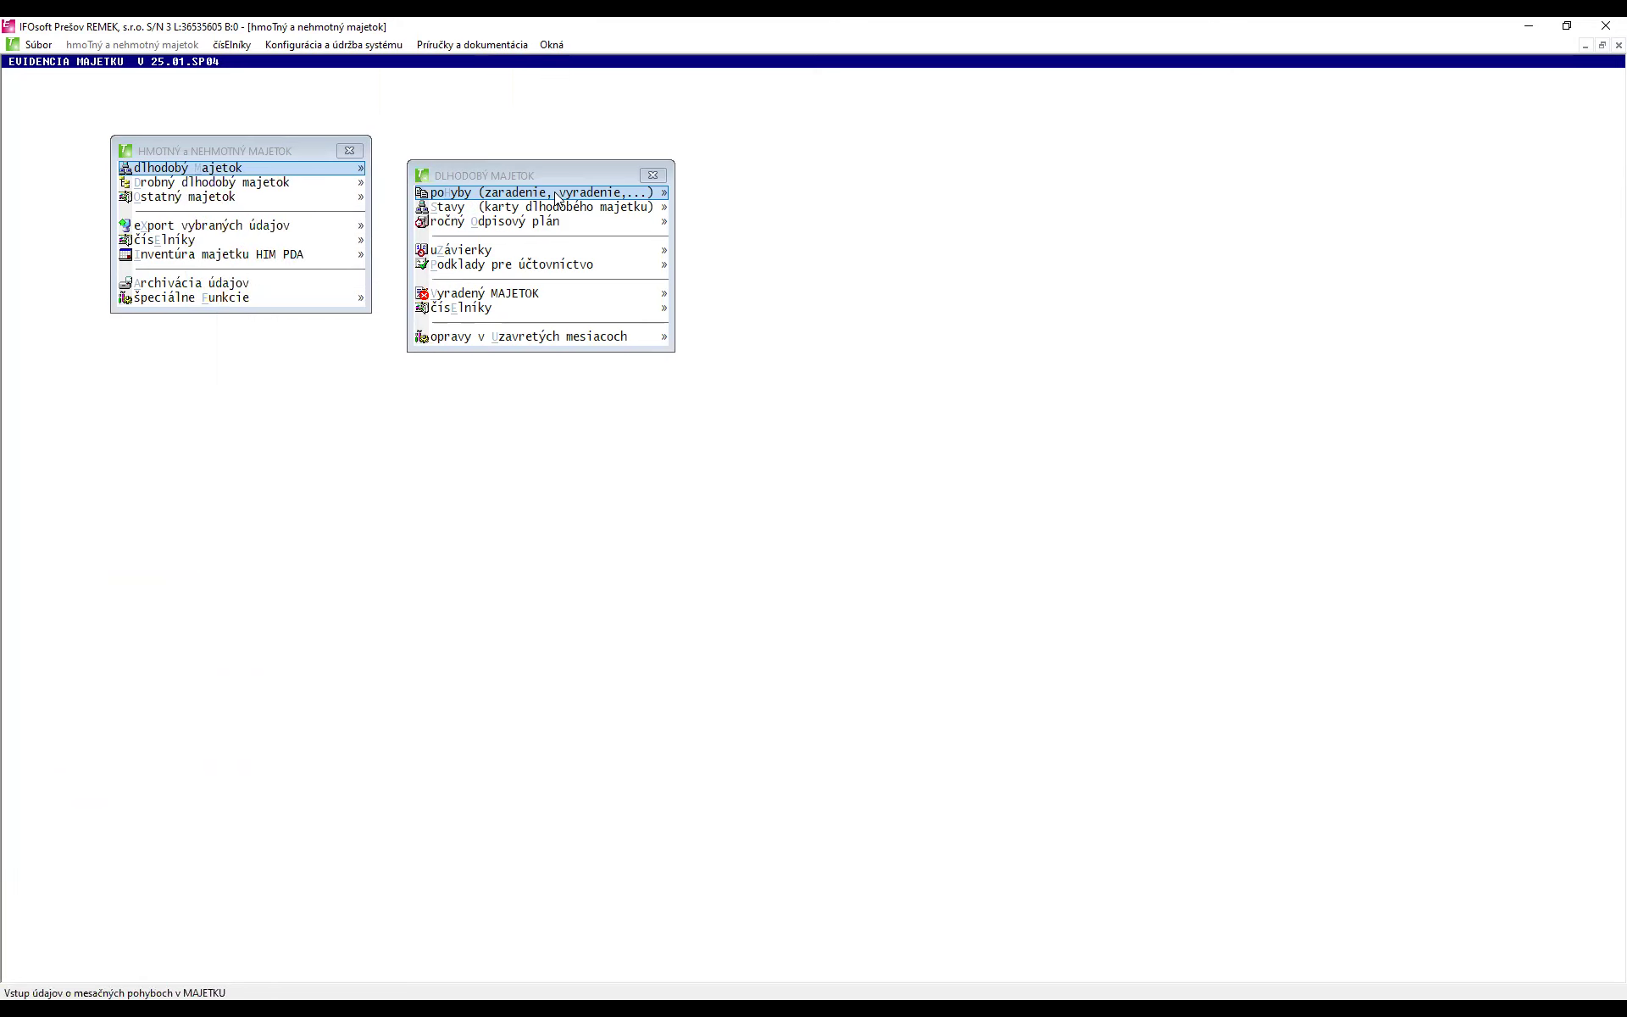
# - Open the output reports of the long-term asset cards up to the selection of the source file
pyautogui.moveTo(546, 175); pyautogui.dragTo(523, 174)
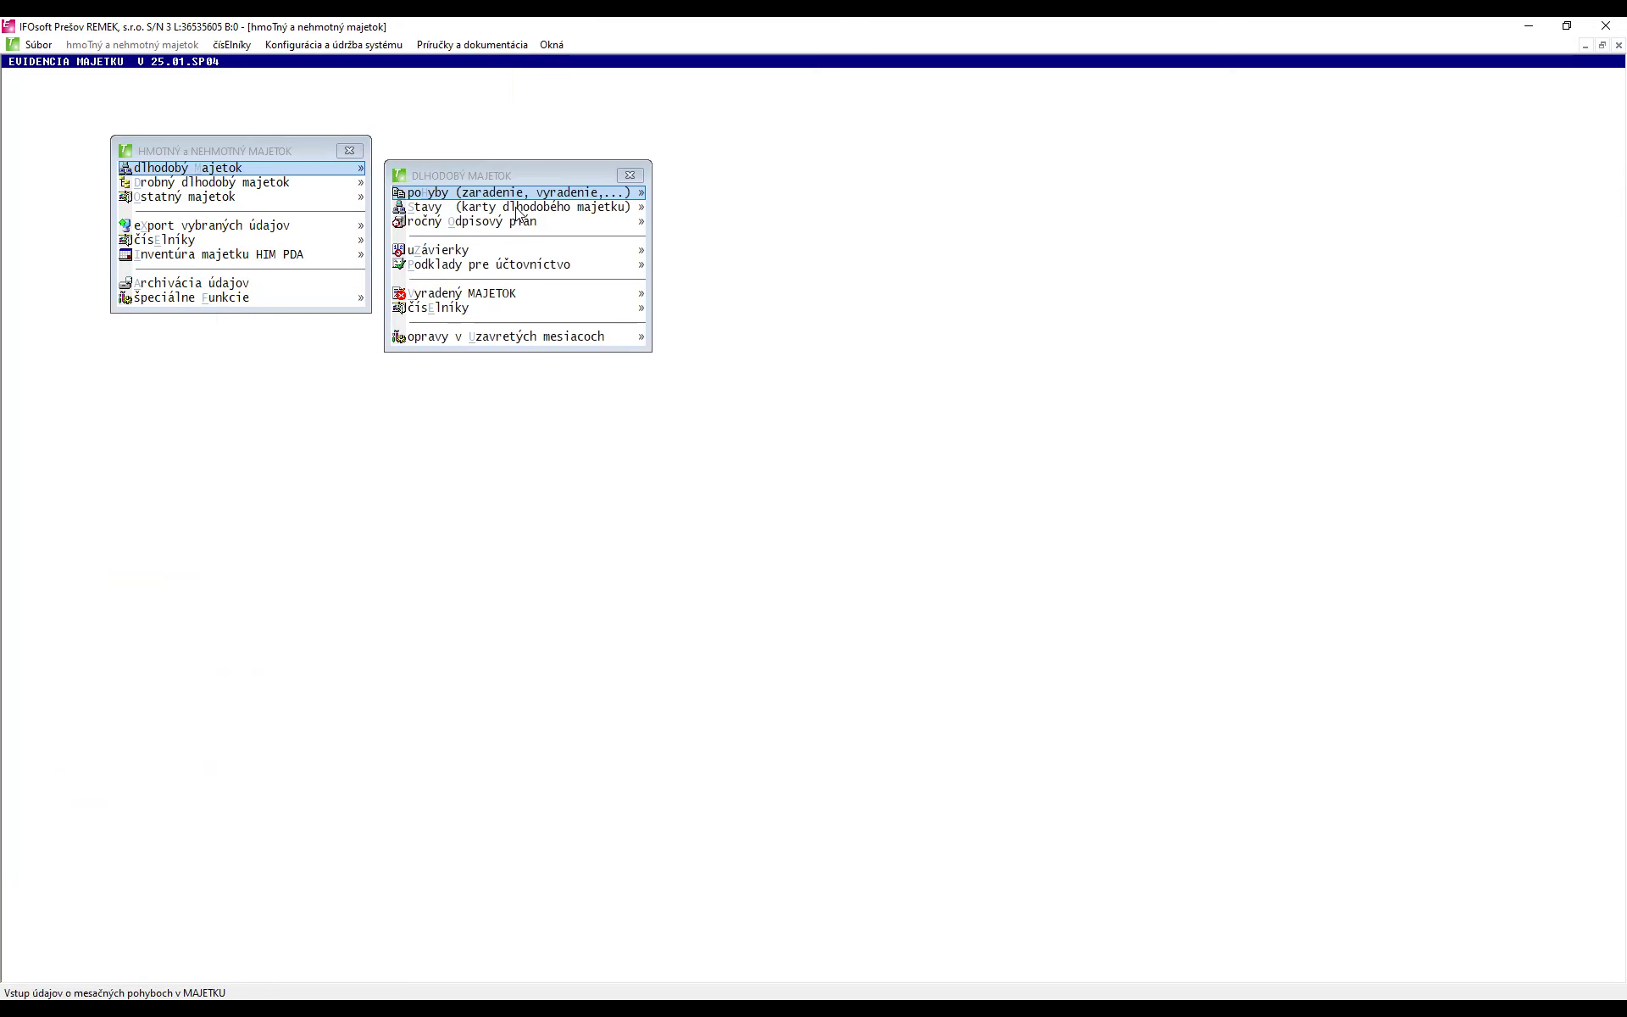
pyautogui.press('Down')
pyautogui.press('Return')
pyautogui.moveTo(321, 188); pyautogui.dragTo(826, 274)
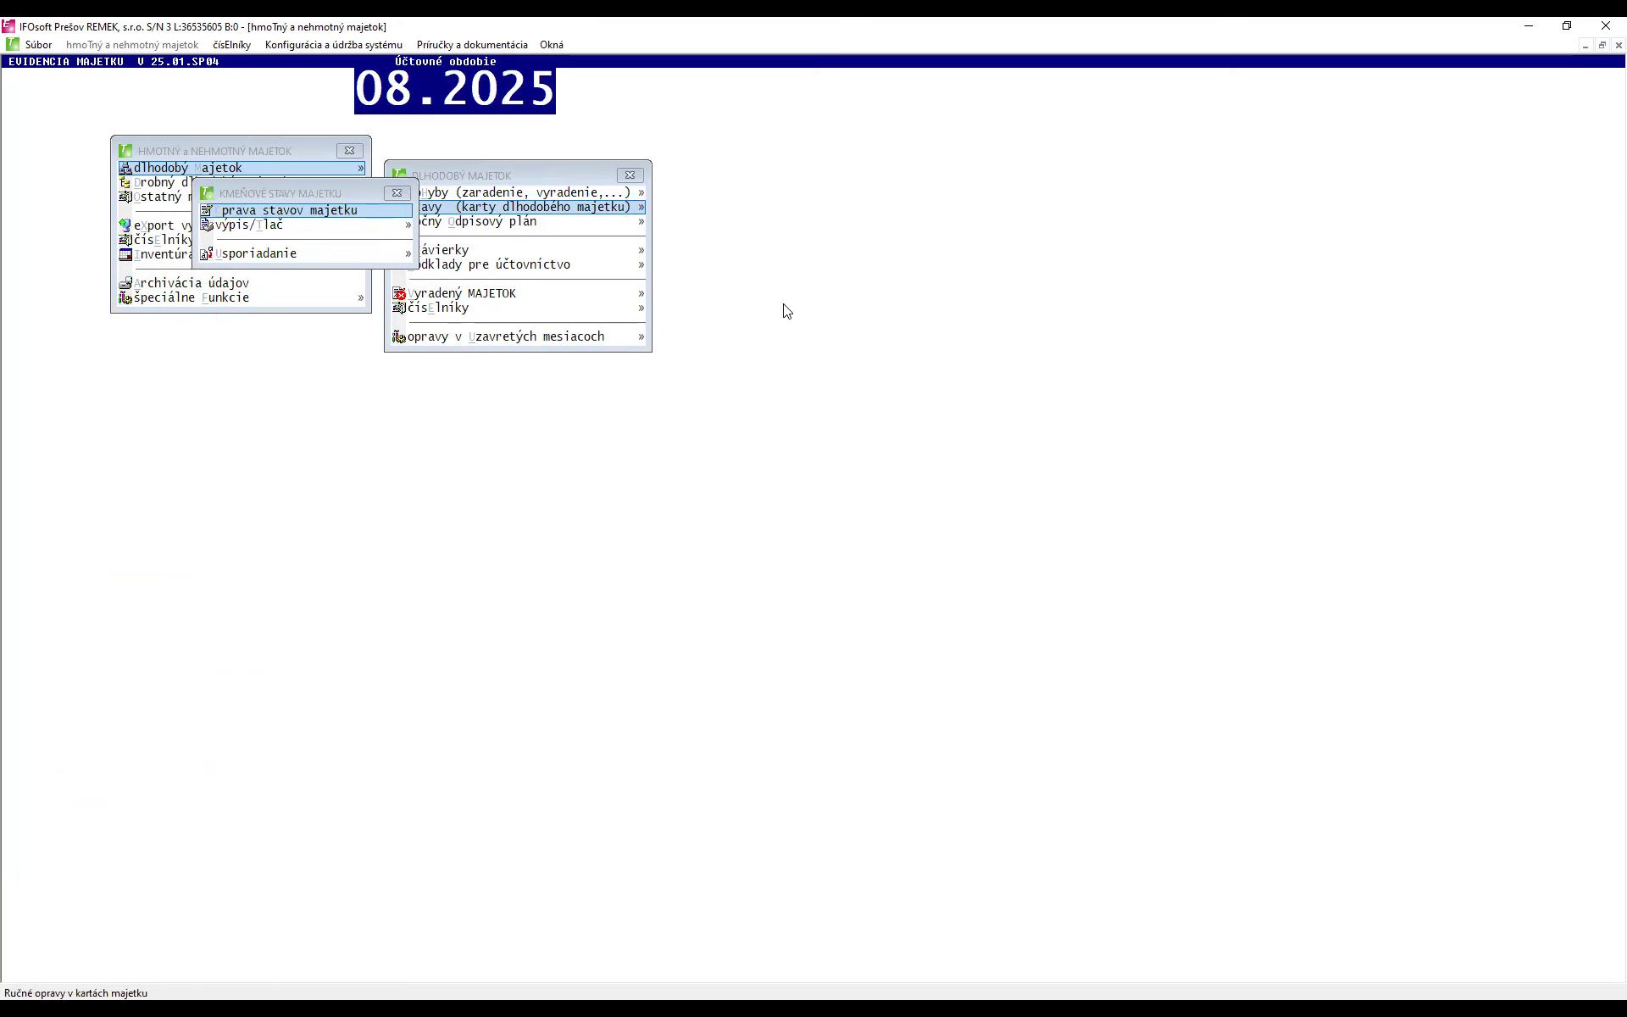
pyautogui.click(772, 312)
pyautogui.moveTo(439, 90); pyautogui.dragTo(633, 398)
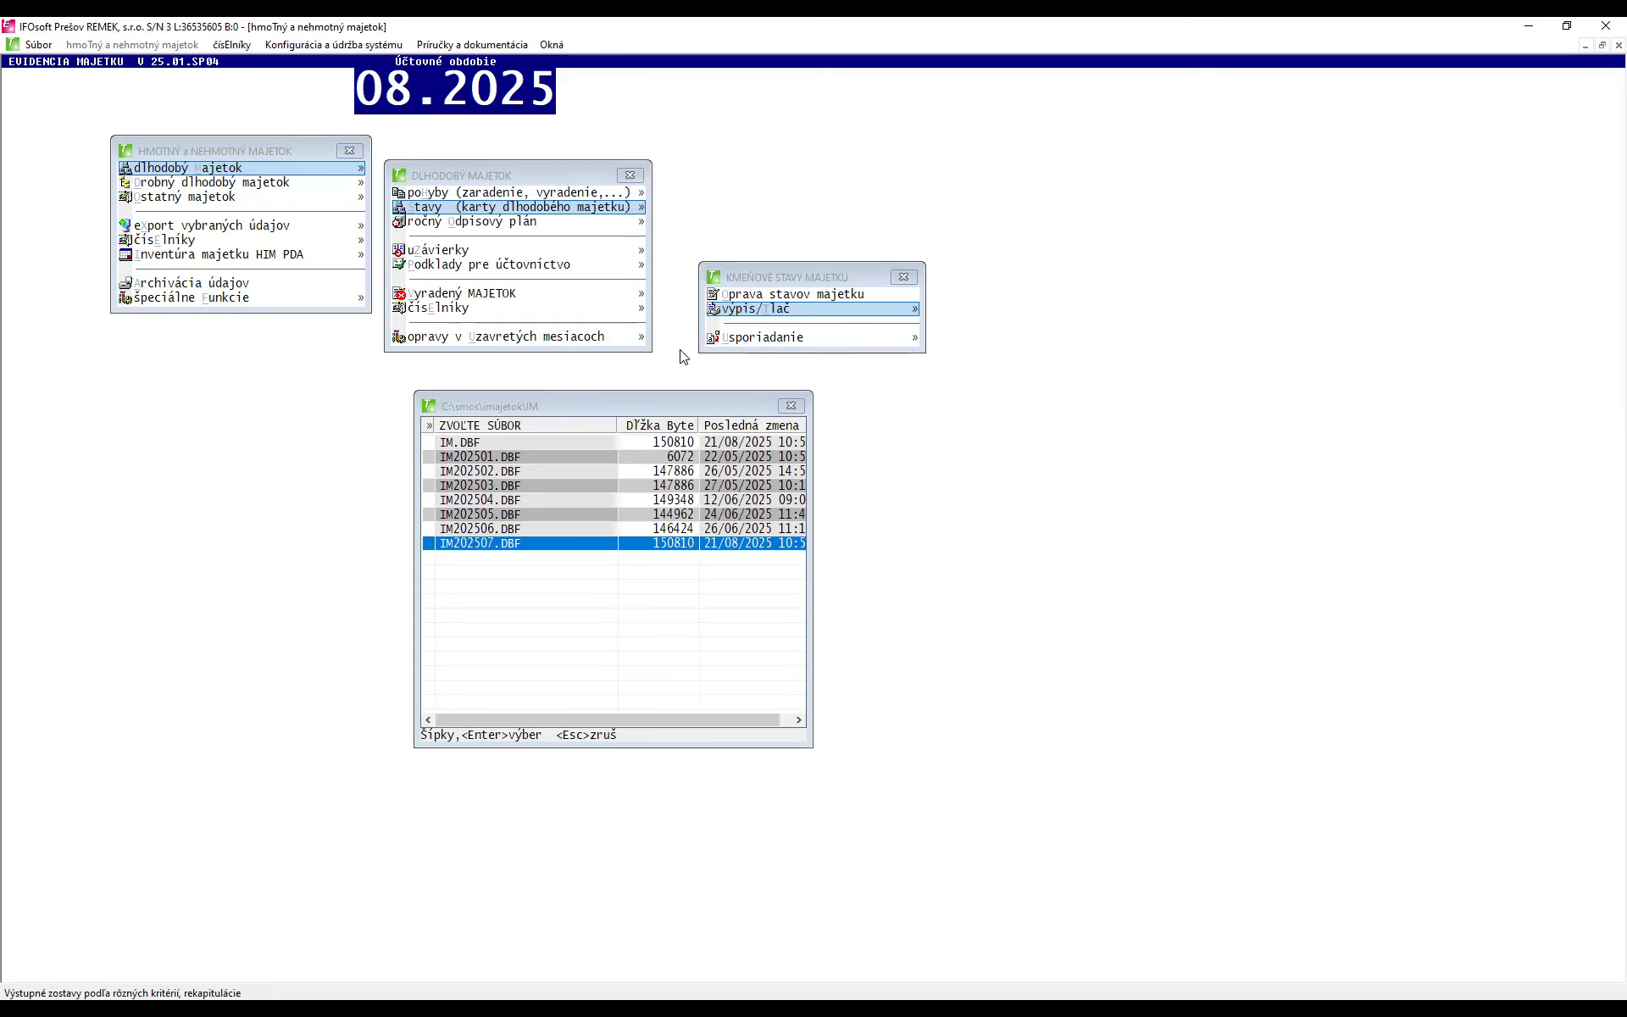
# - Examine the list of available source files, comparing the current IM.DBF with the monthly files IM202501.DBF through IM202507.DBF
pyautogui.click(456, 462)
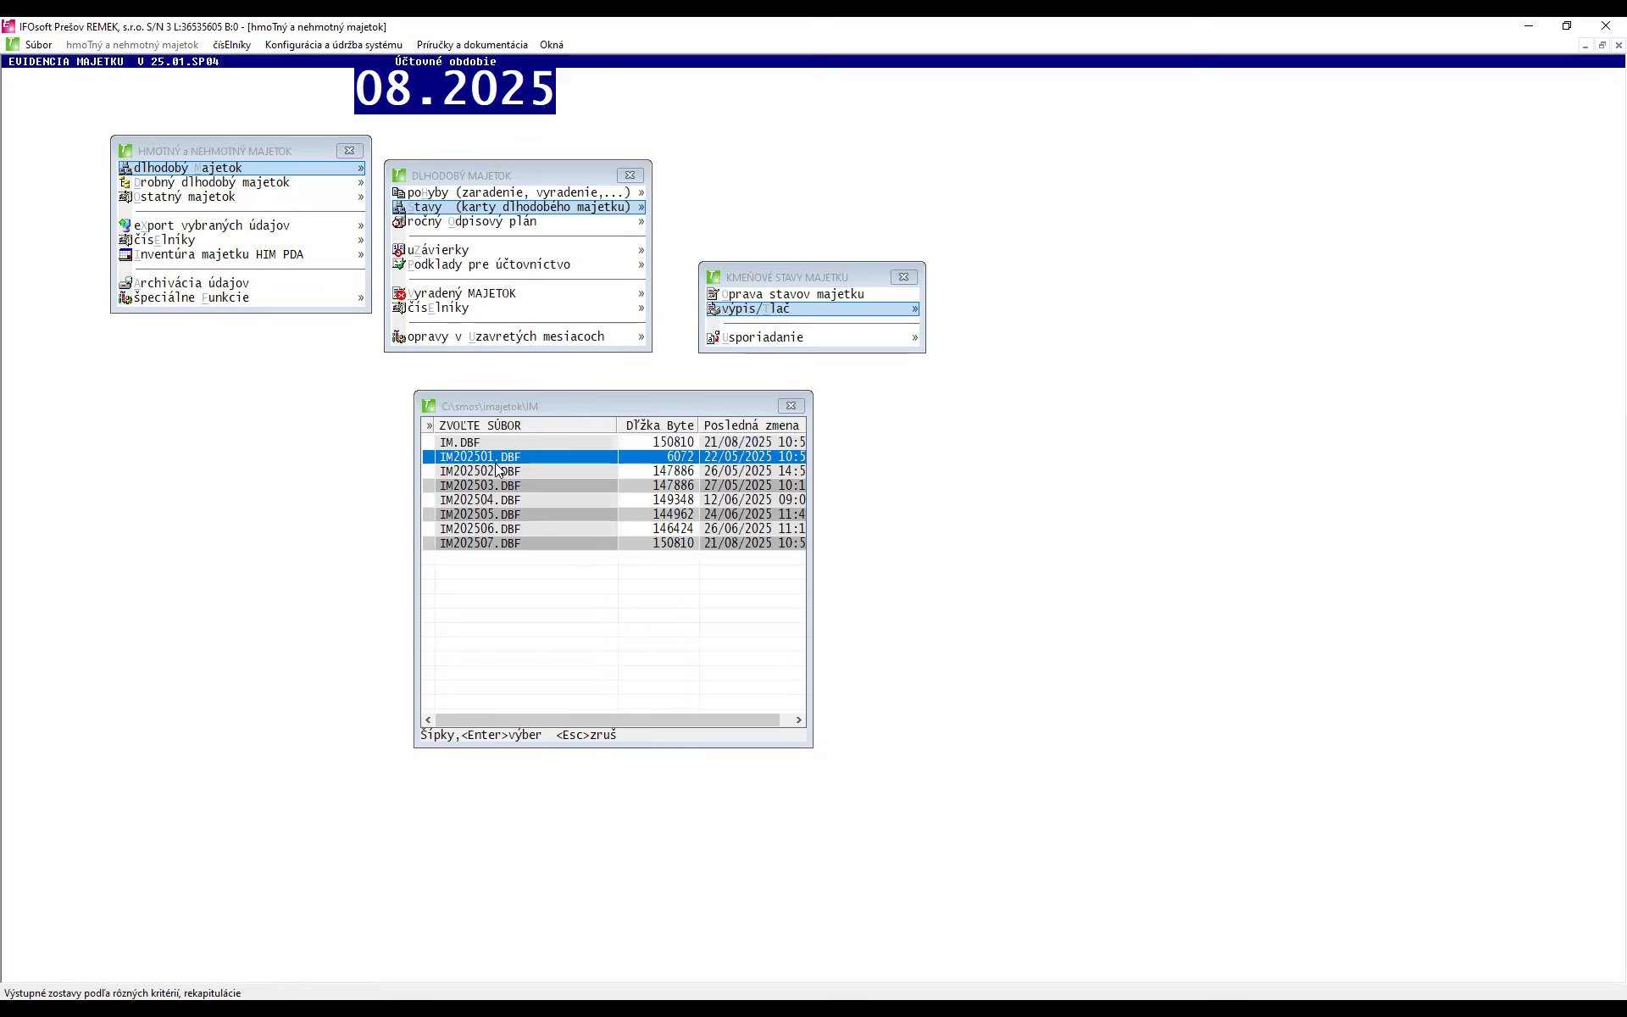
pyautogui.click(533, 547)
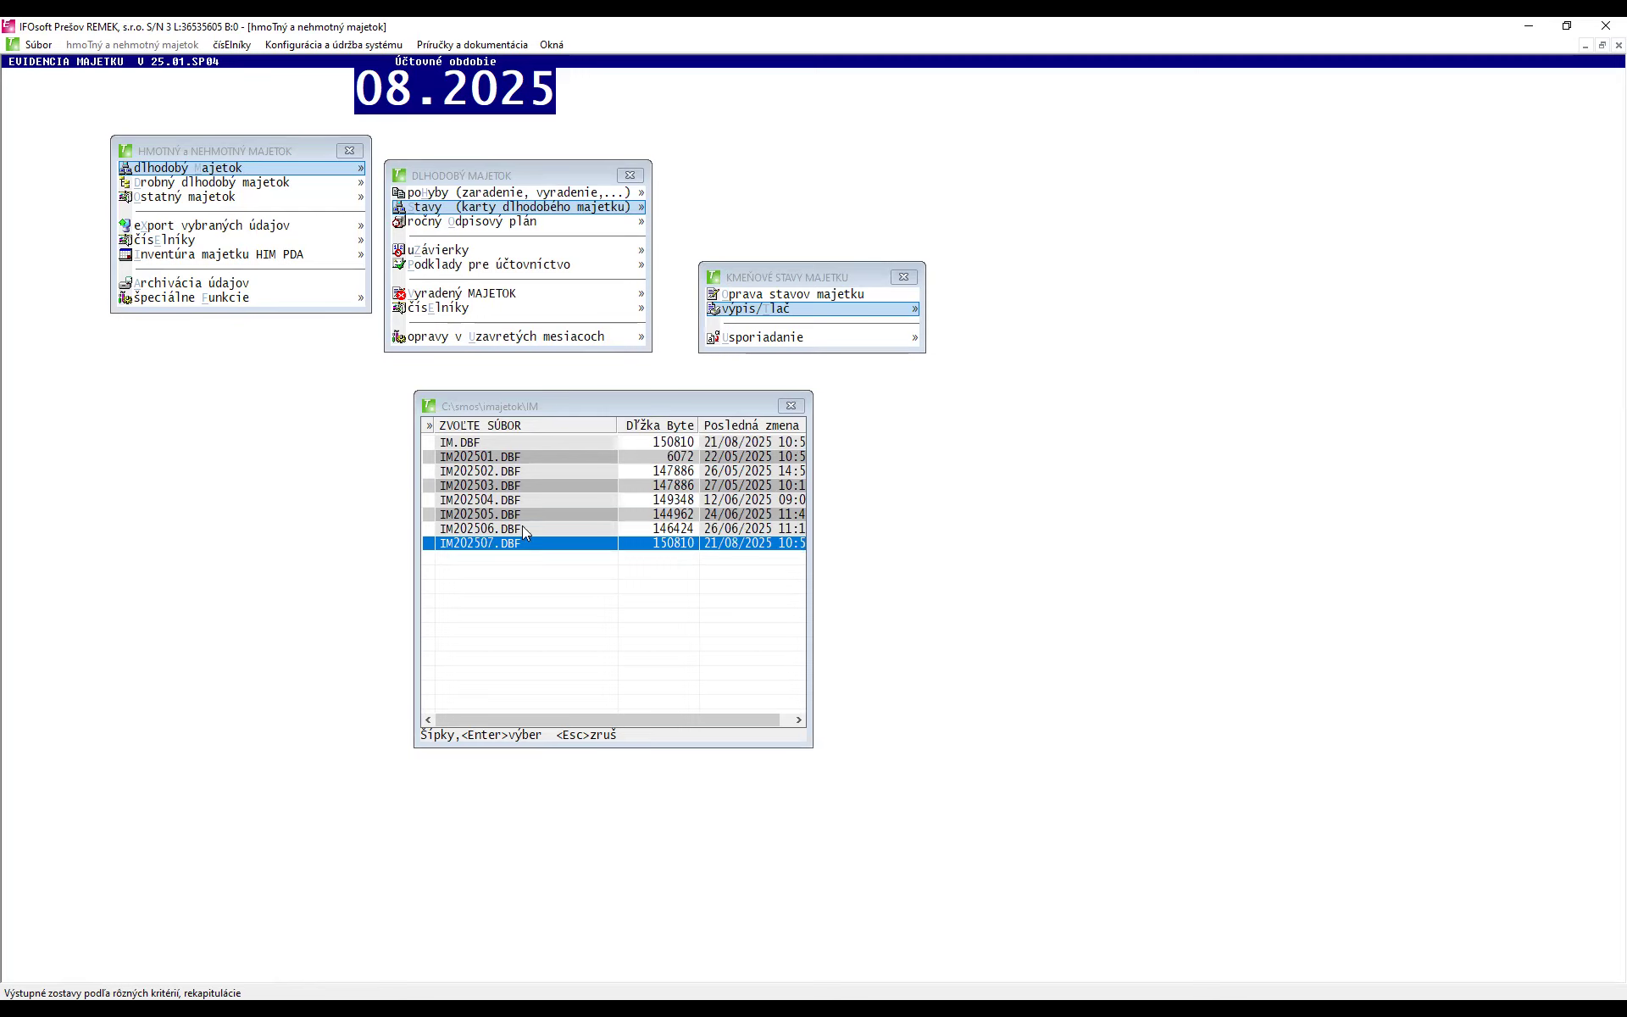
pyautogui.click(459, 515)
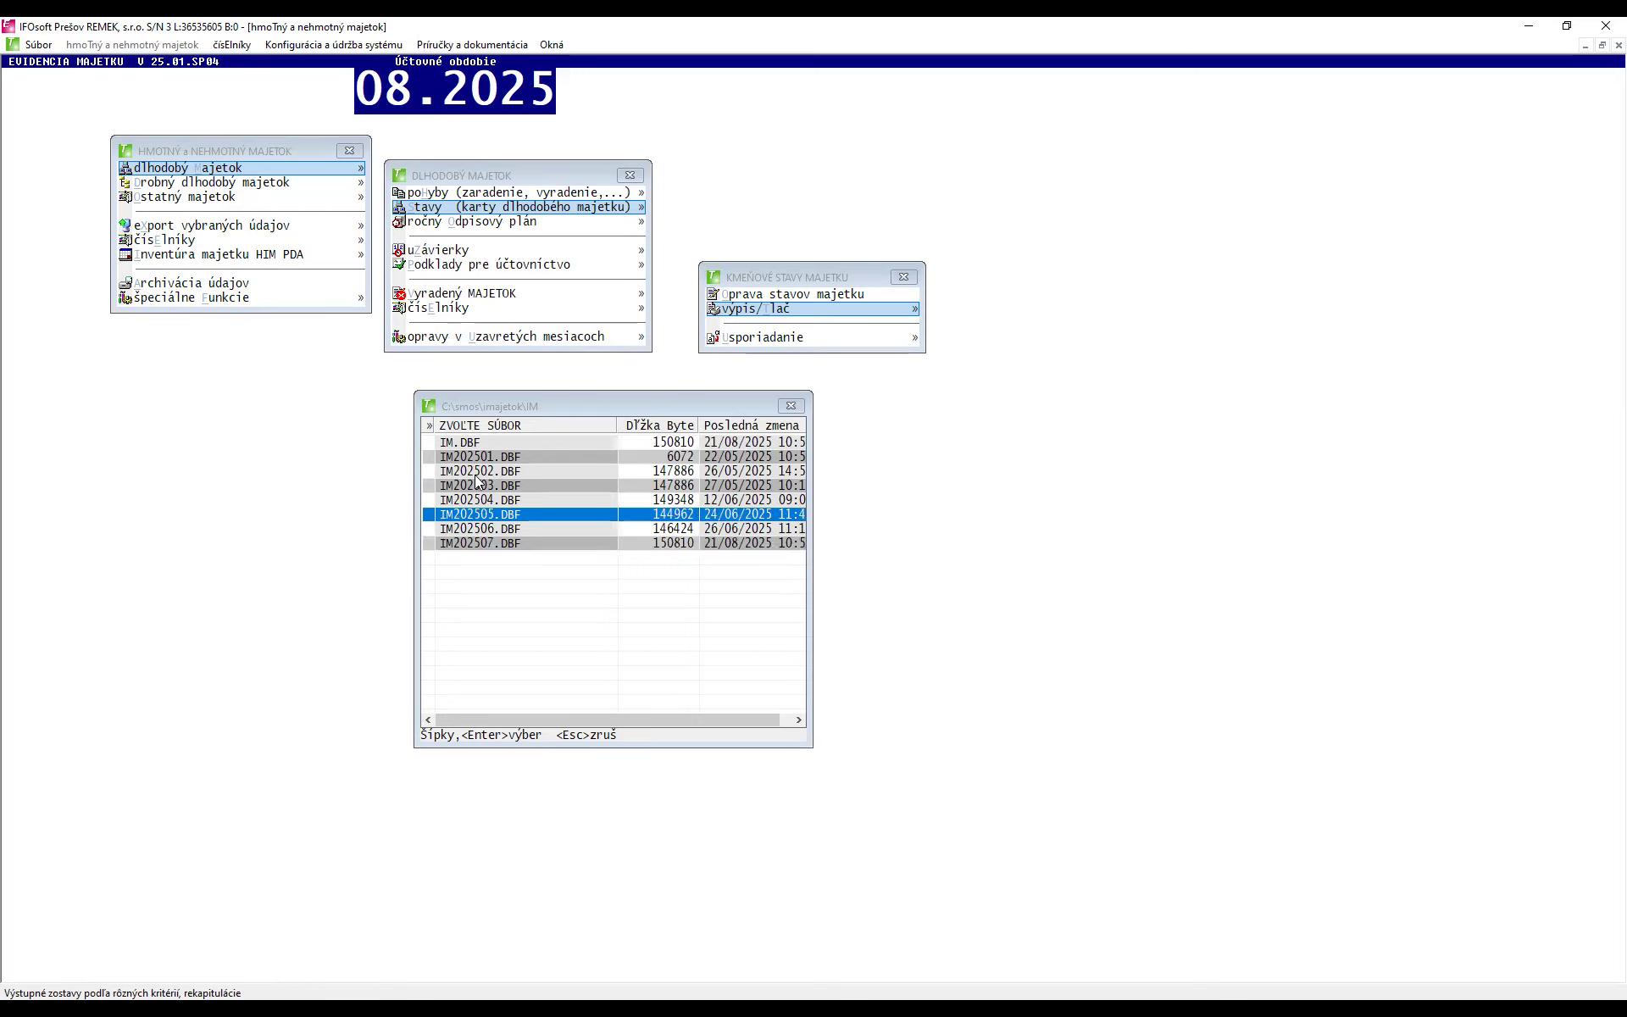
pyautogui.click(477, 485)
pyautogui.click(471, 443)
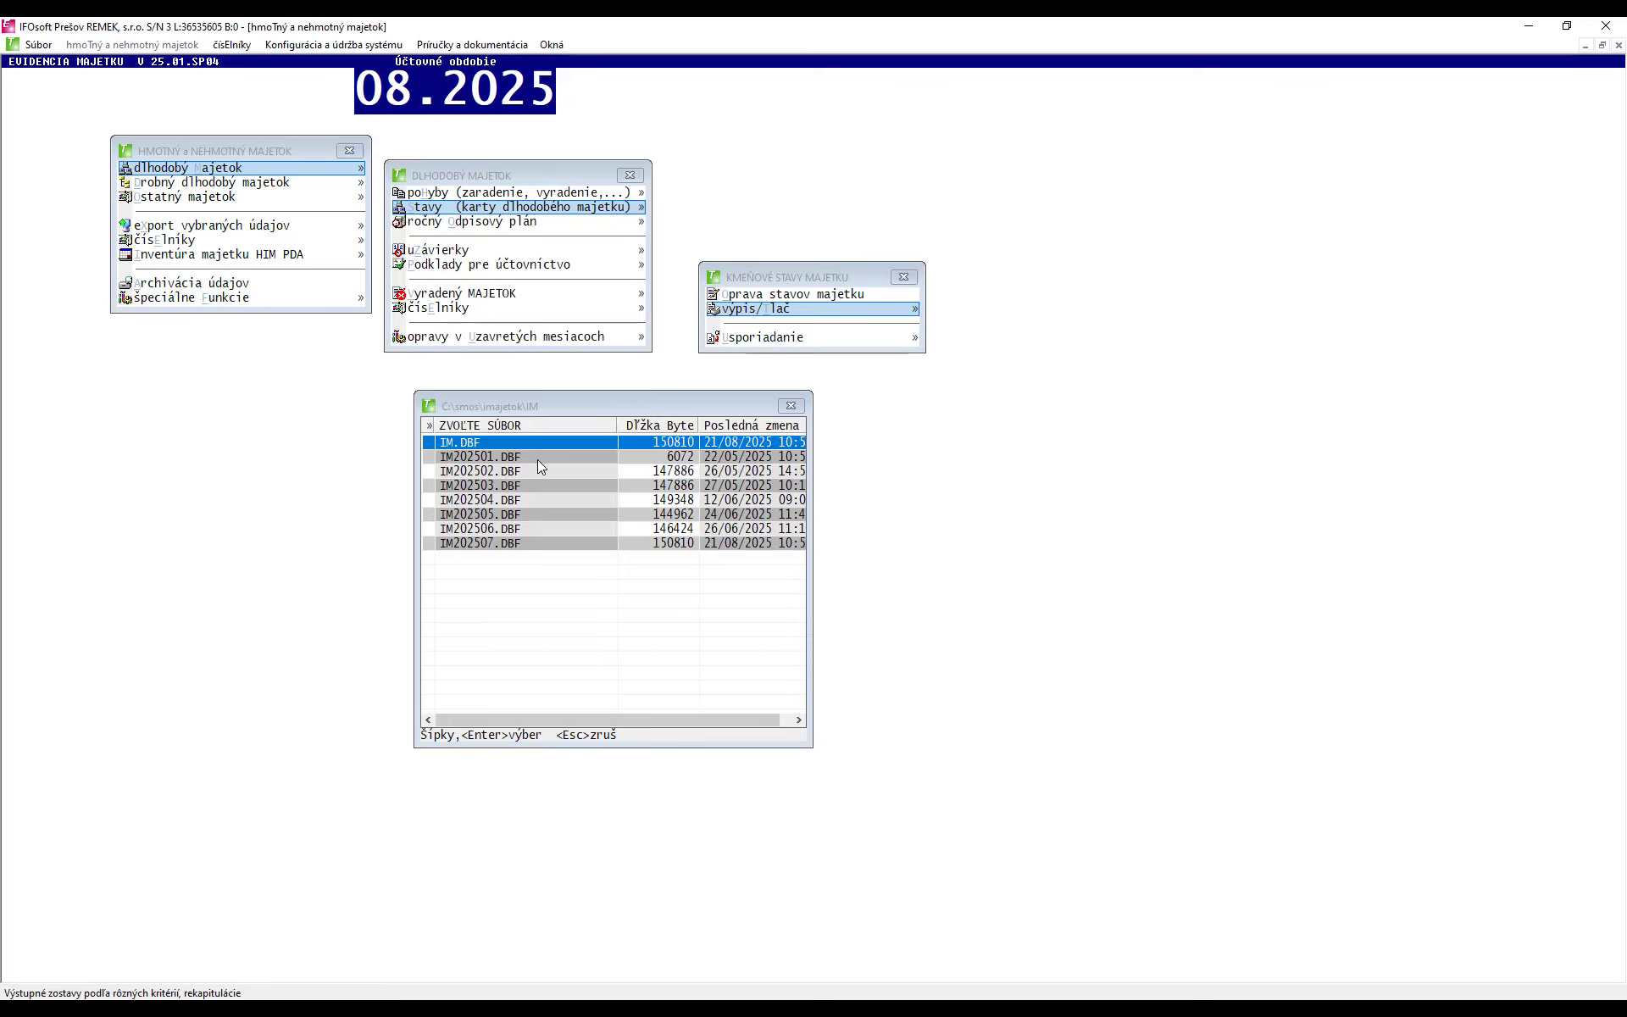
pyautogui.click(548, 480)
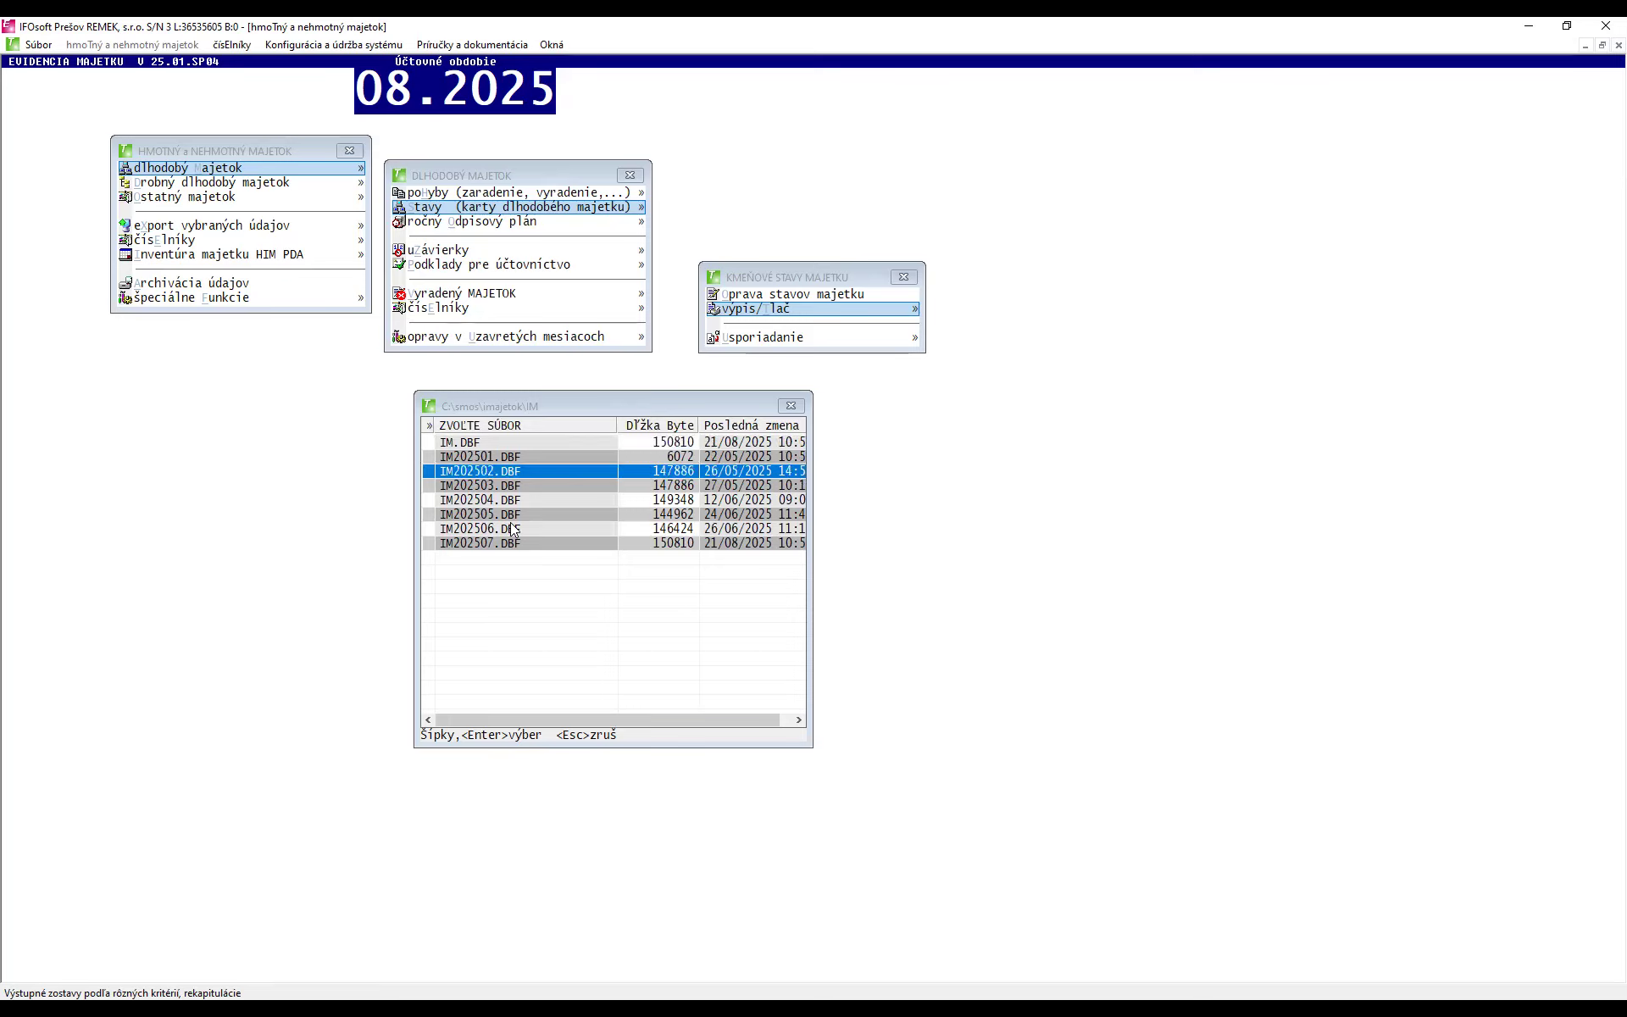
pyautogui.click(512, 528)
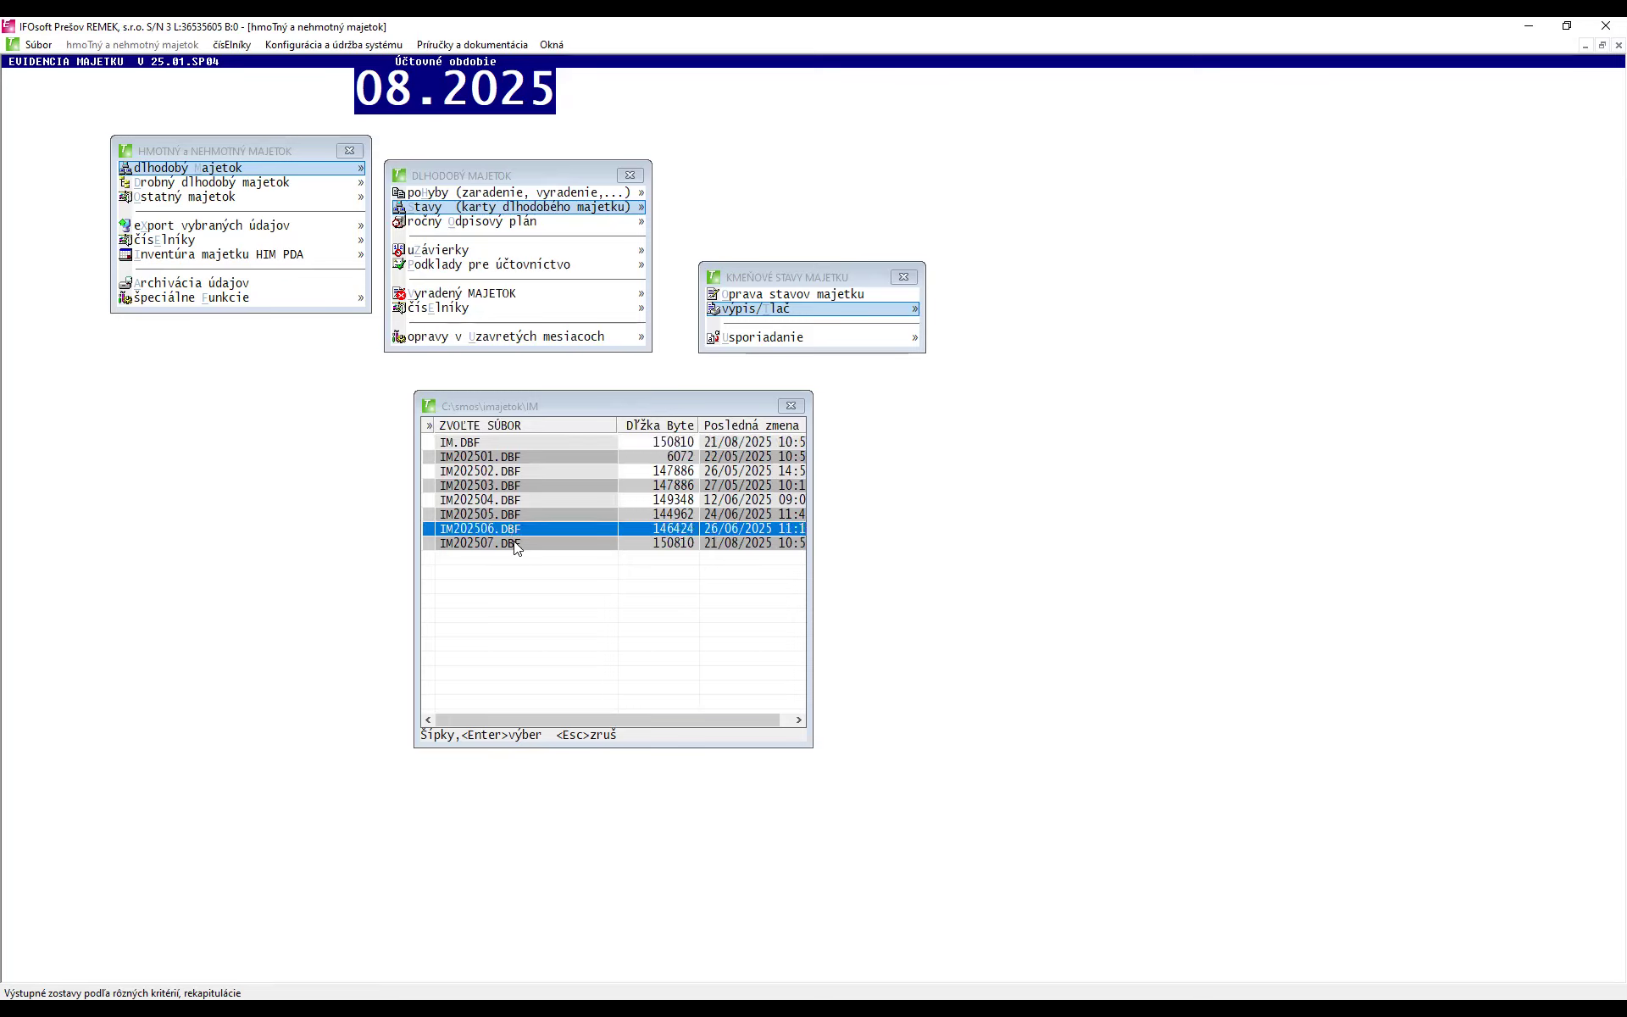
pyautogui.click(517, 543)
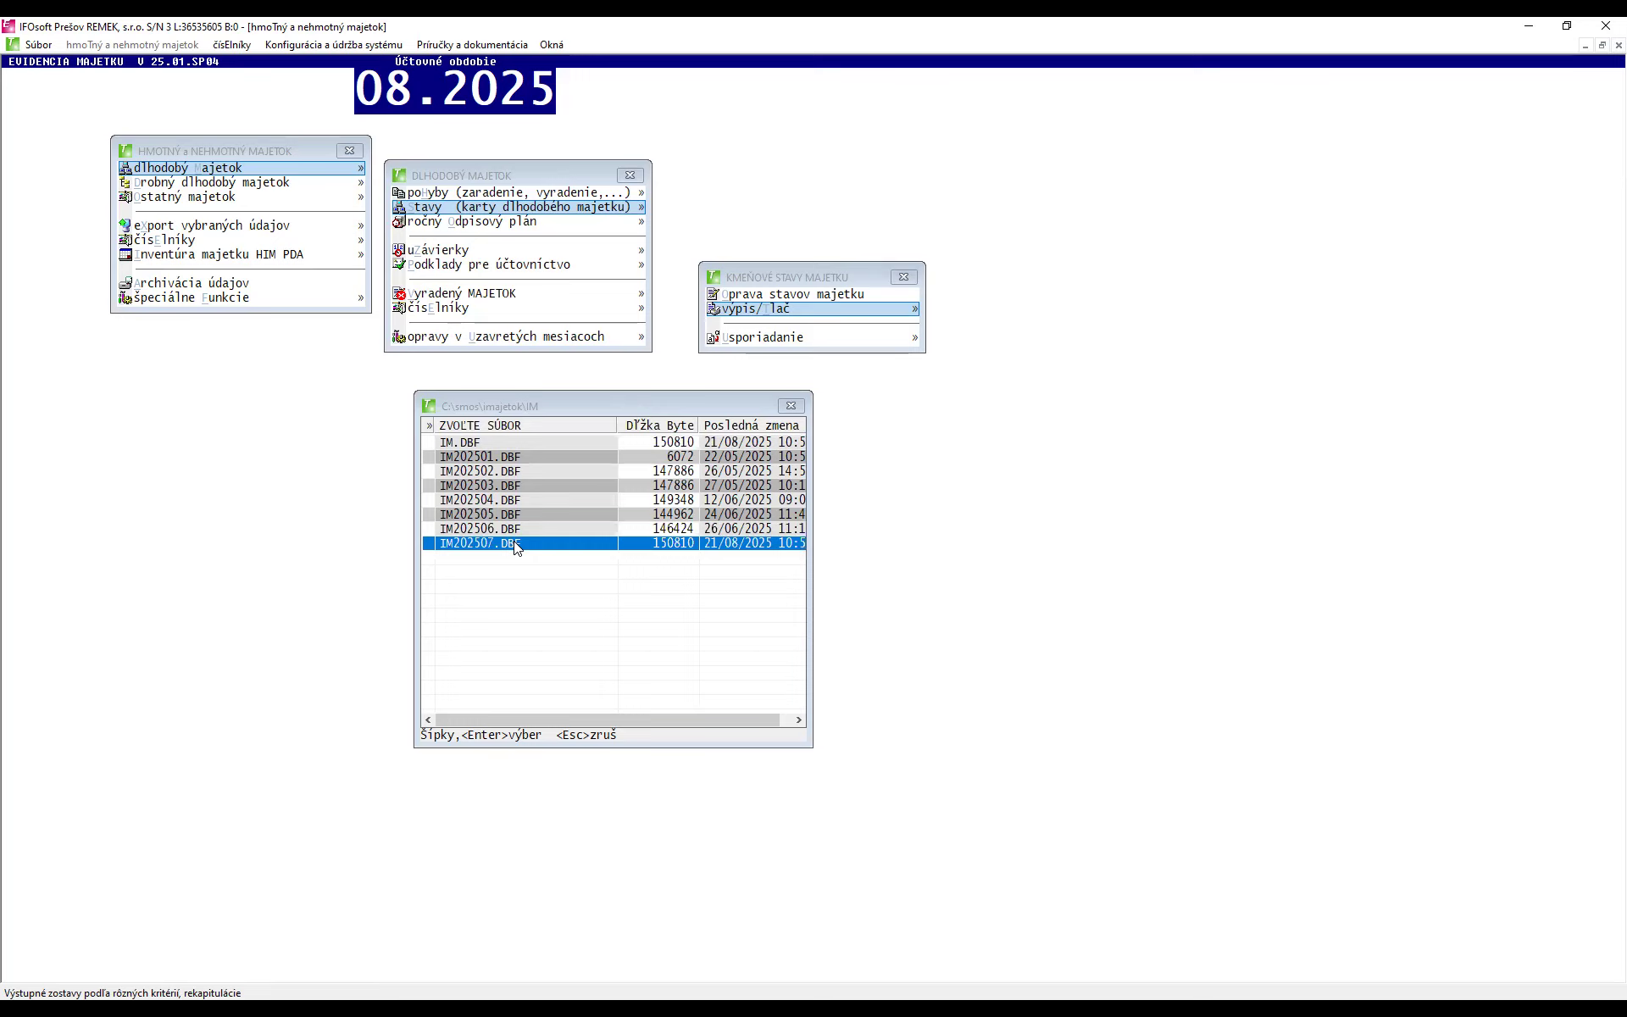
pyautogui.click(472, 443)
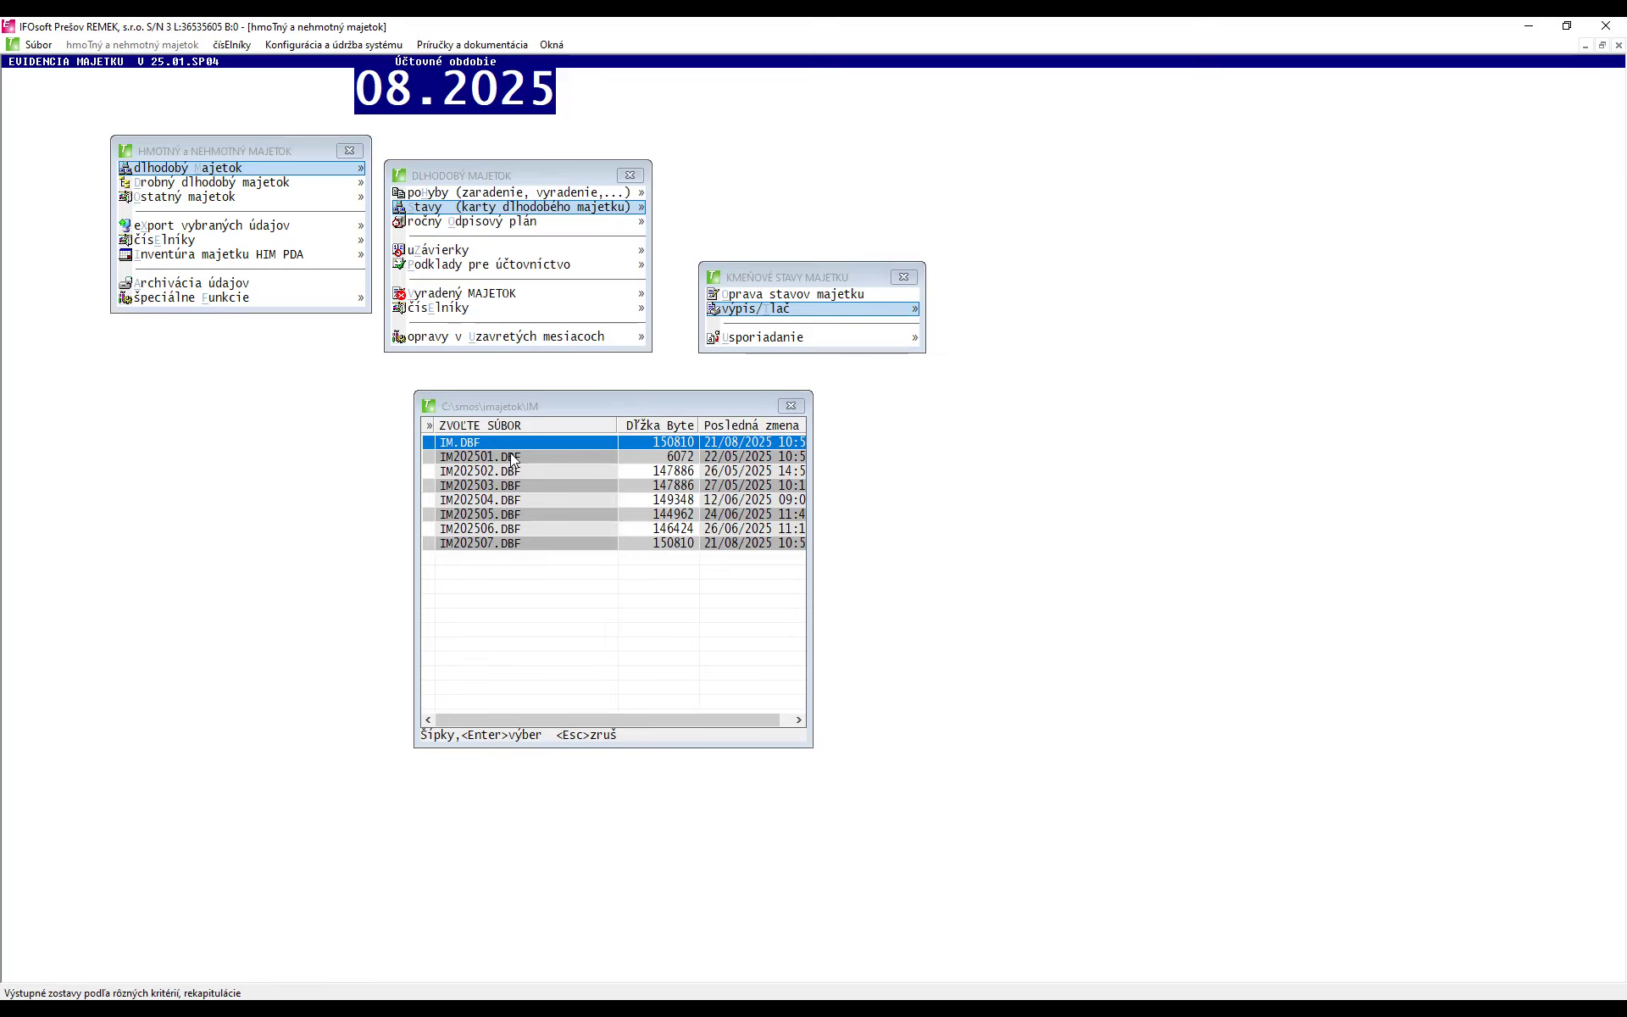
pyautogui.press('Down')
pyautogui.press('Down')
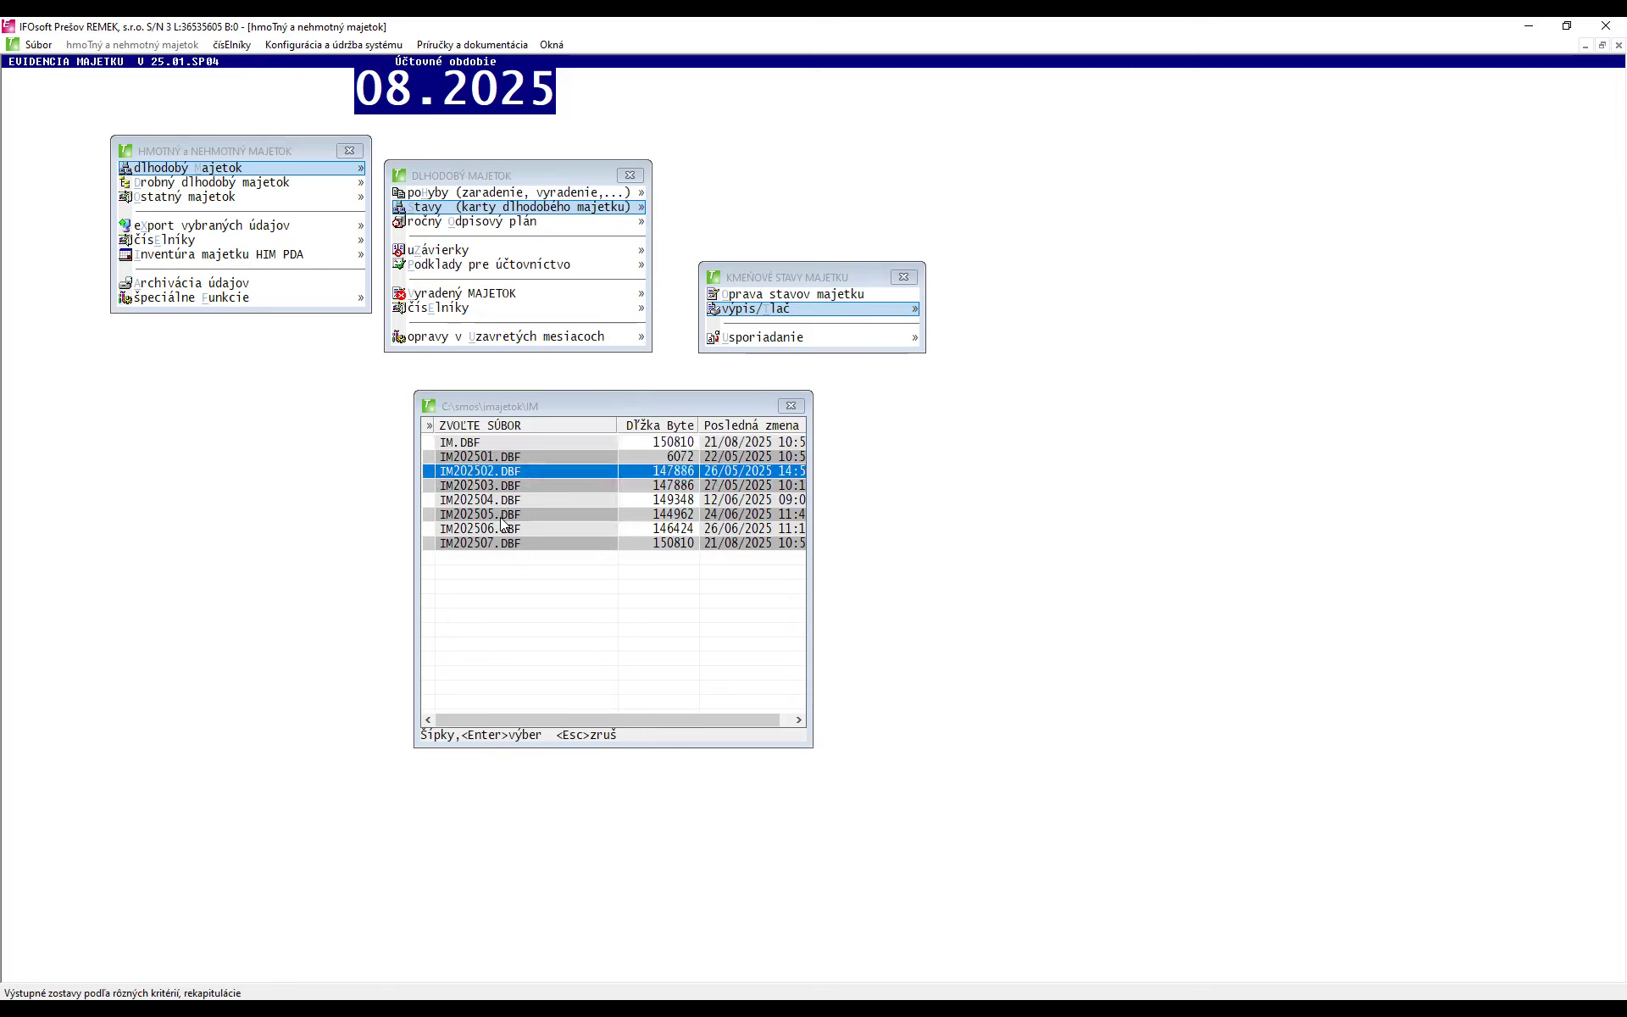
pyautogui.press('Down')
pyautogui.press('Down')
pyautogui.click(507, 546)
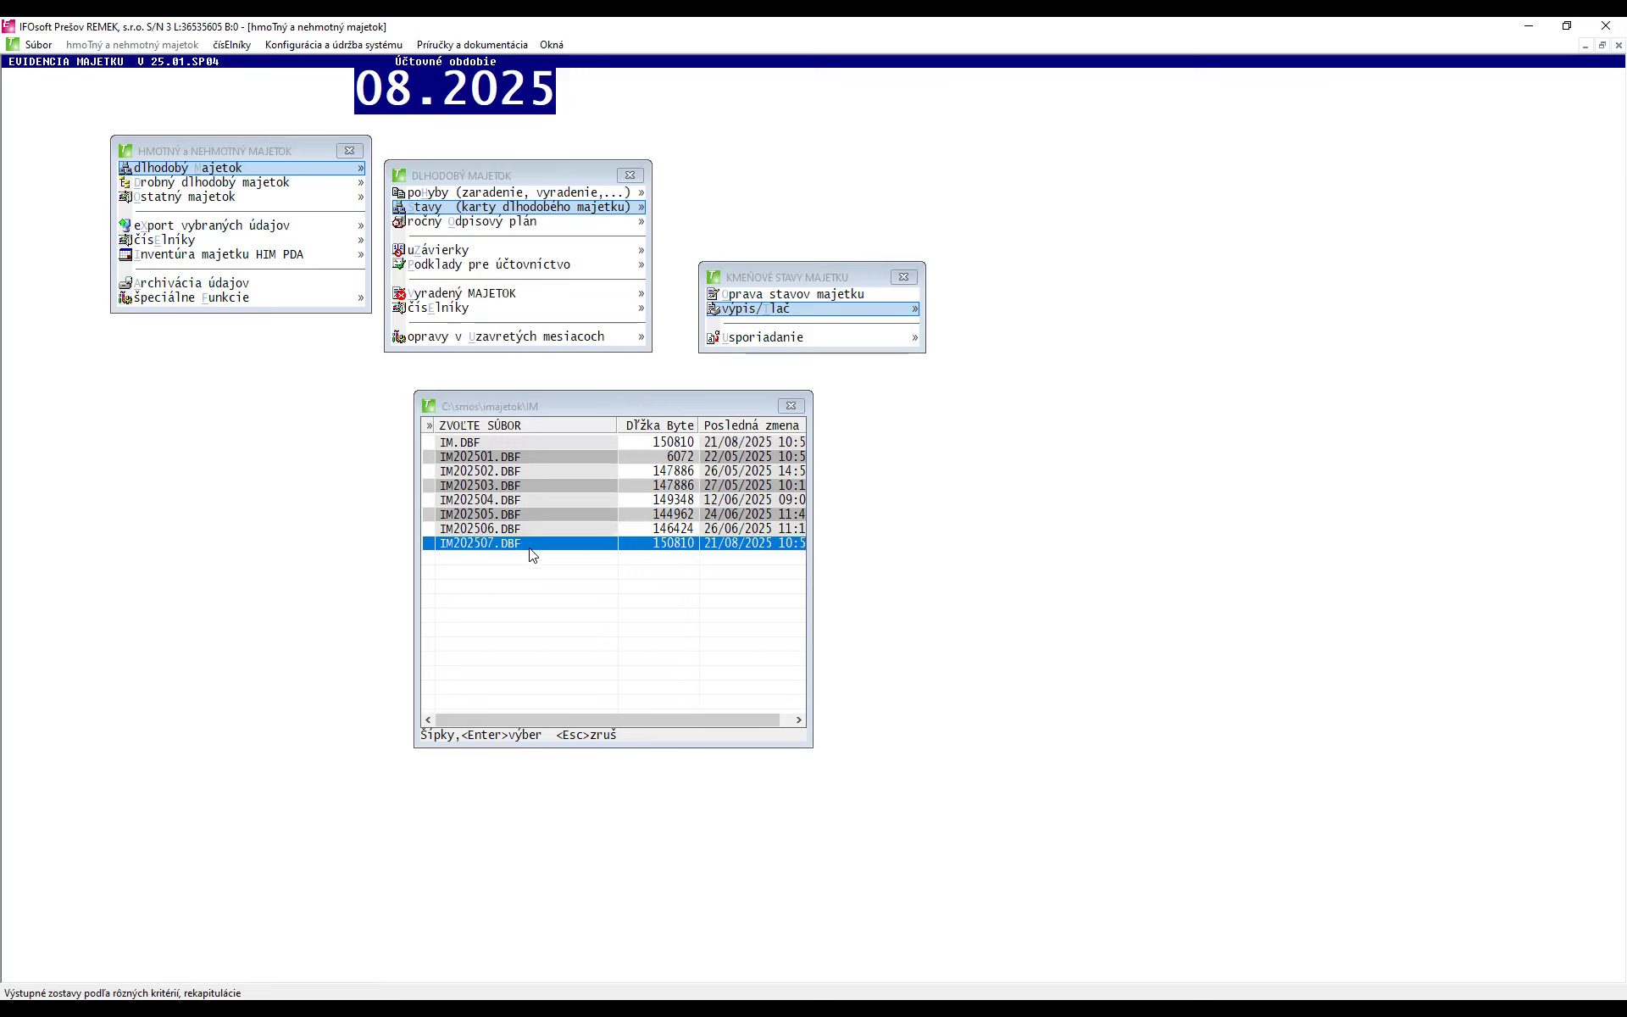
pyautogui.click(515, 440)
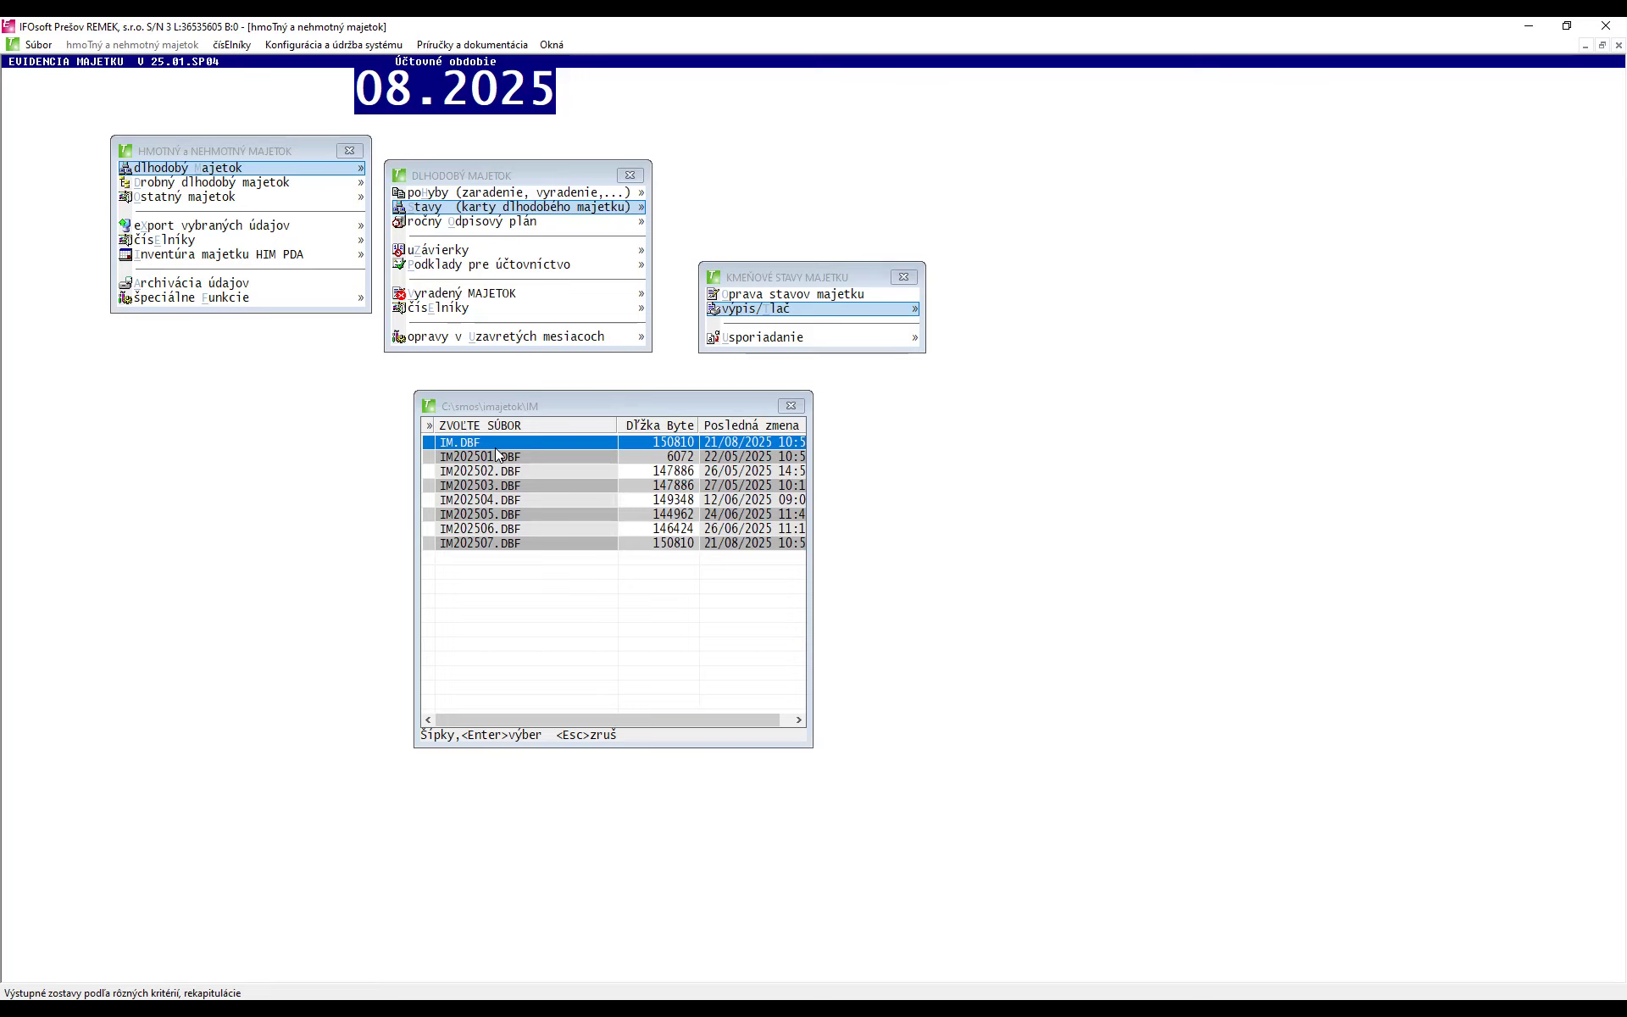
# - Choose IM202507.DBF as the source file for the reports and move the report menu clear of the other windows
pyautogui.click(527, 544)
pyautogui.press('Return')
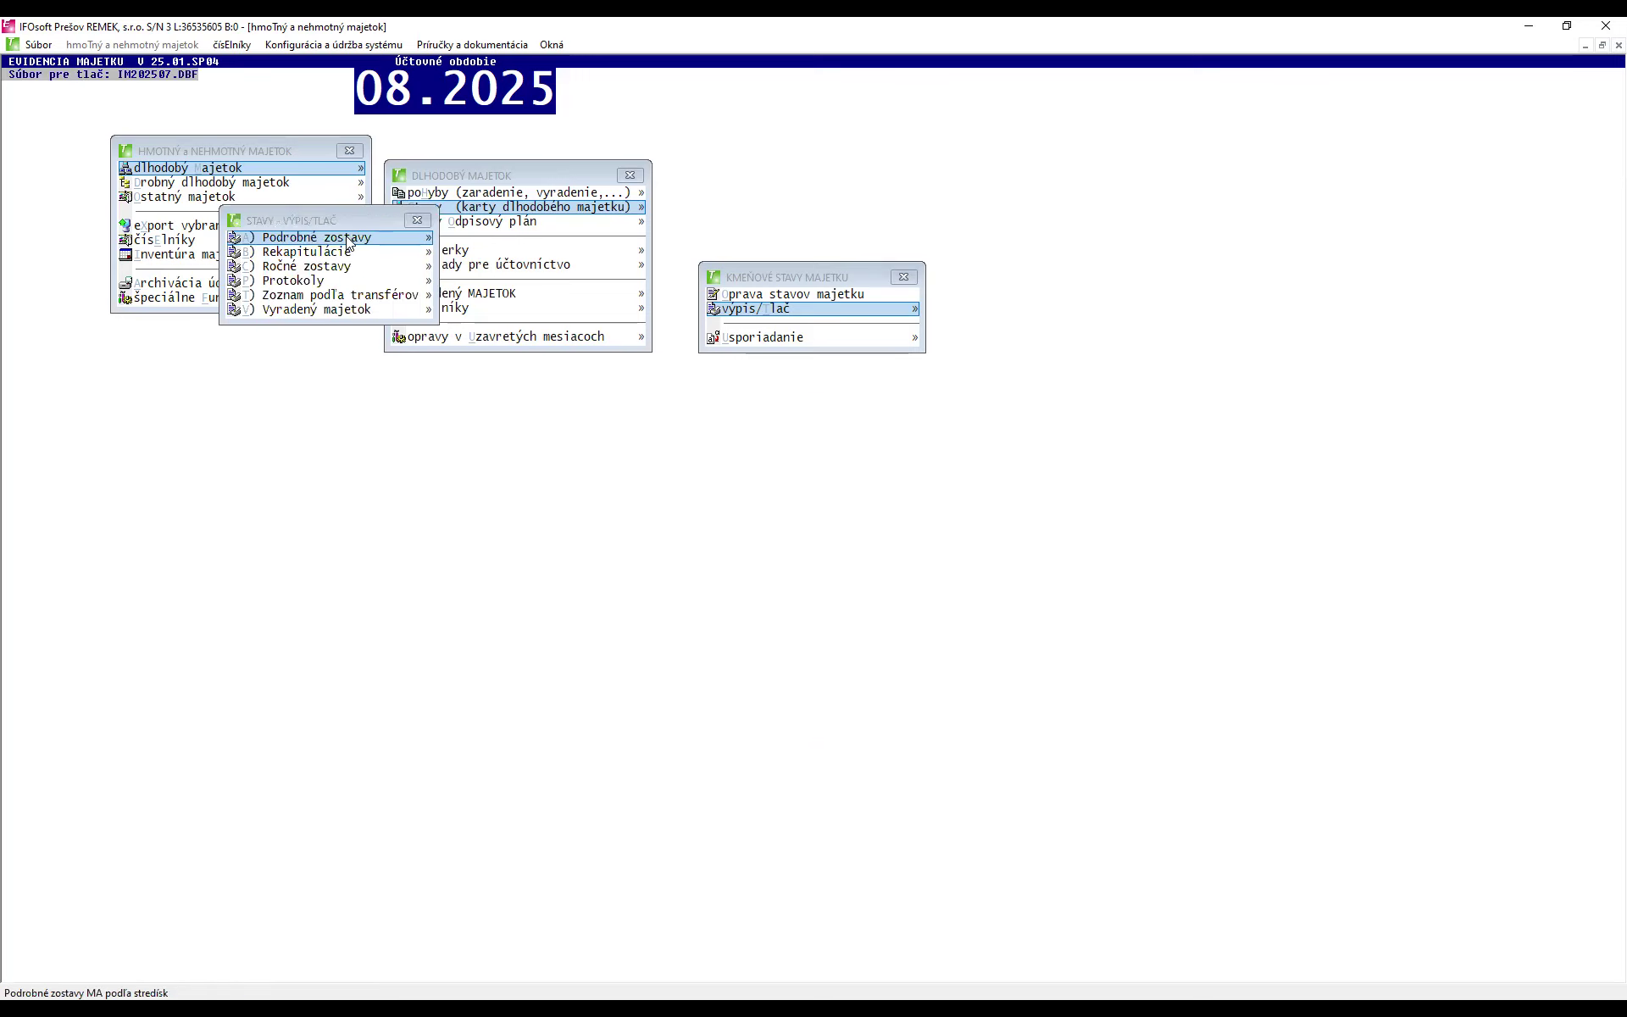
pyautogui.moveTo(328, 220); pyautogui.dragTo(333, 408)
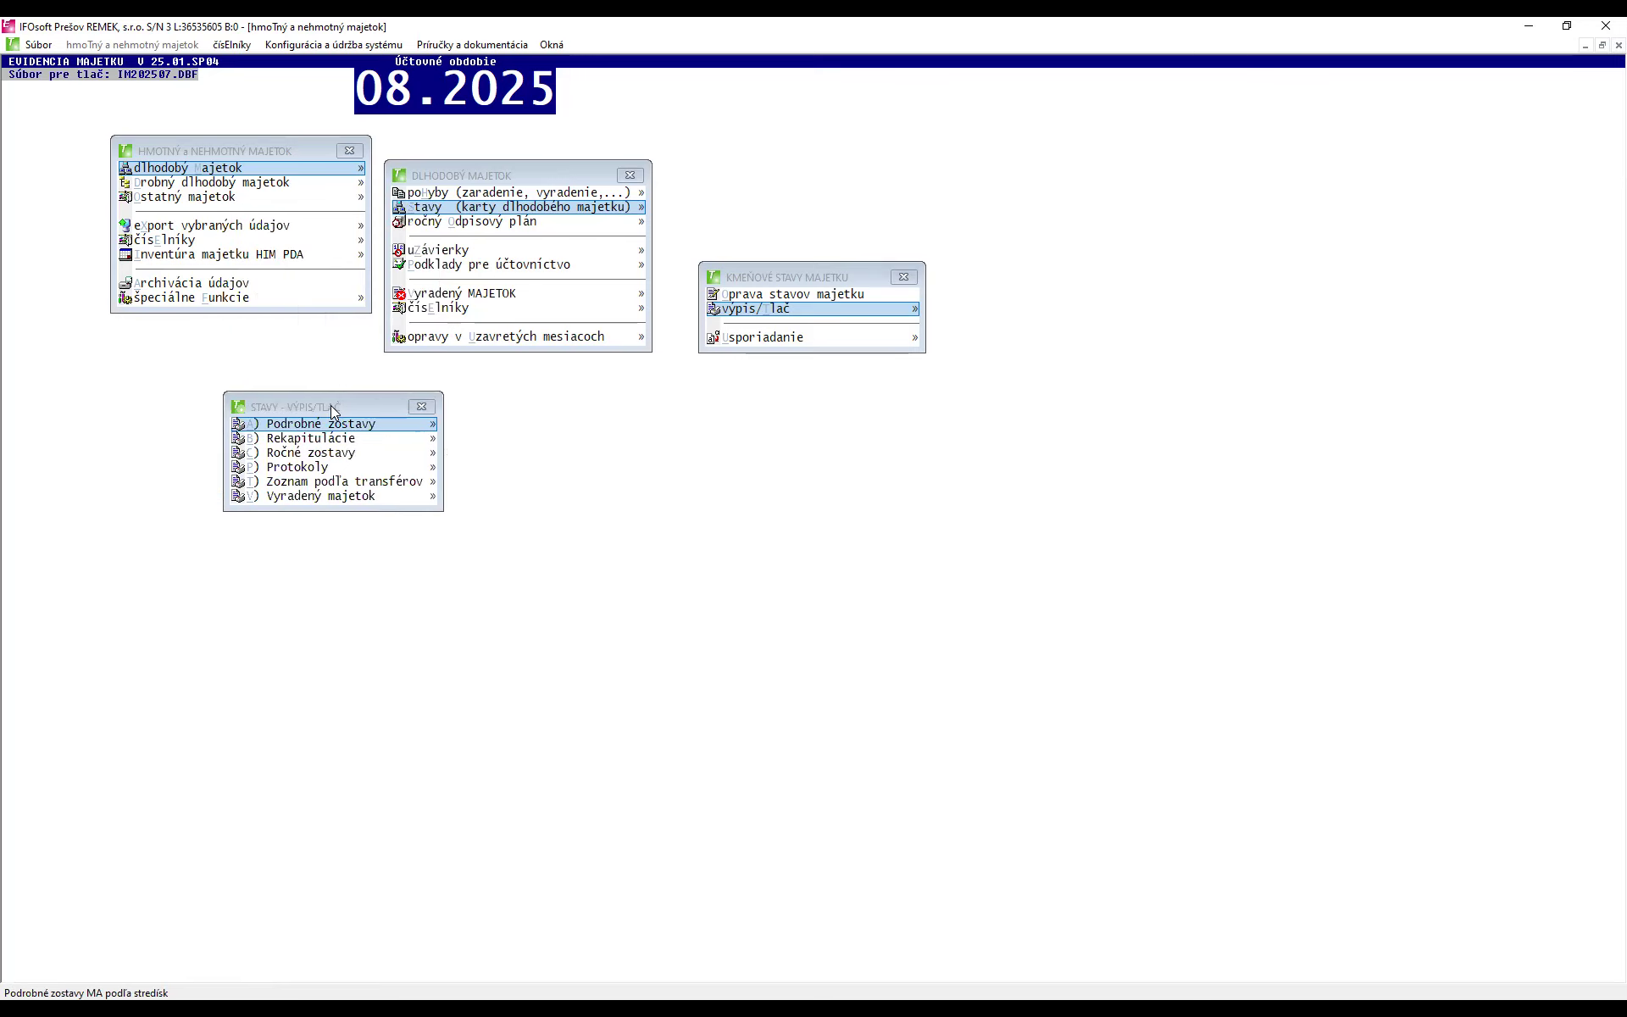
# - Generate the asset recapitulation by accounts, keeping the header note and an empty selection condition, and close its preview
pyautogui.click(366, 439)
pyautogui.click(361, 310)
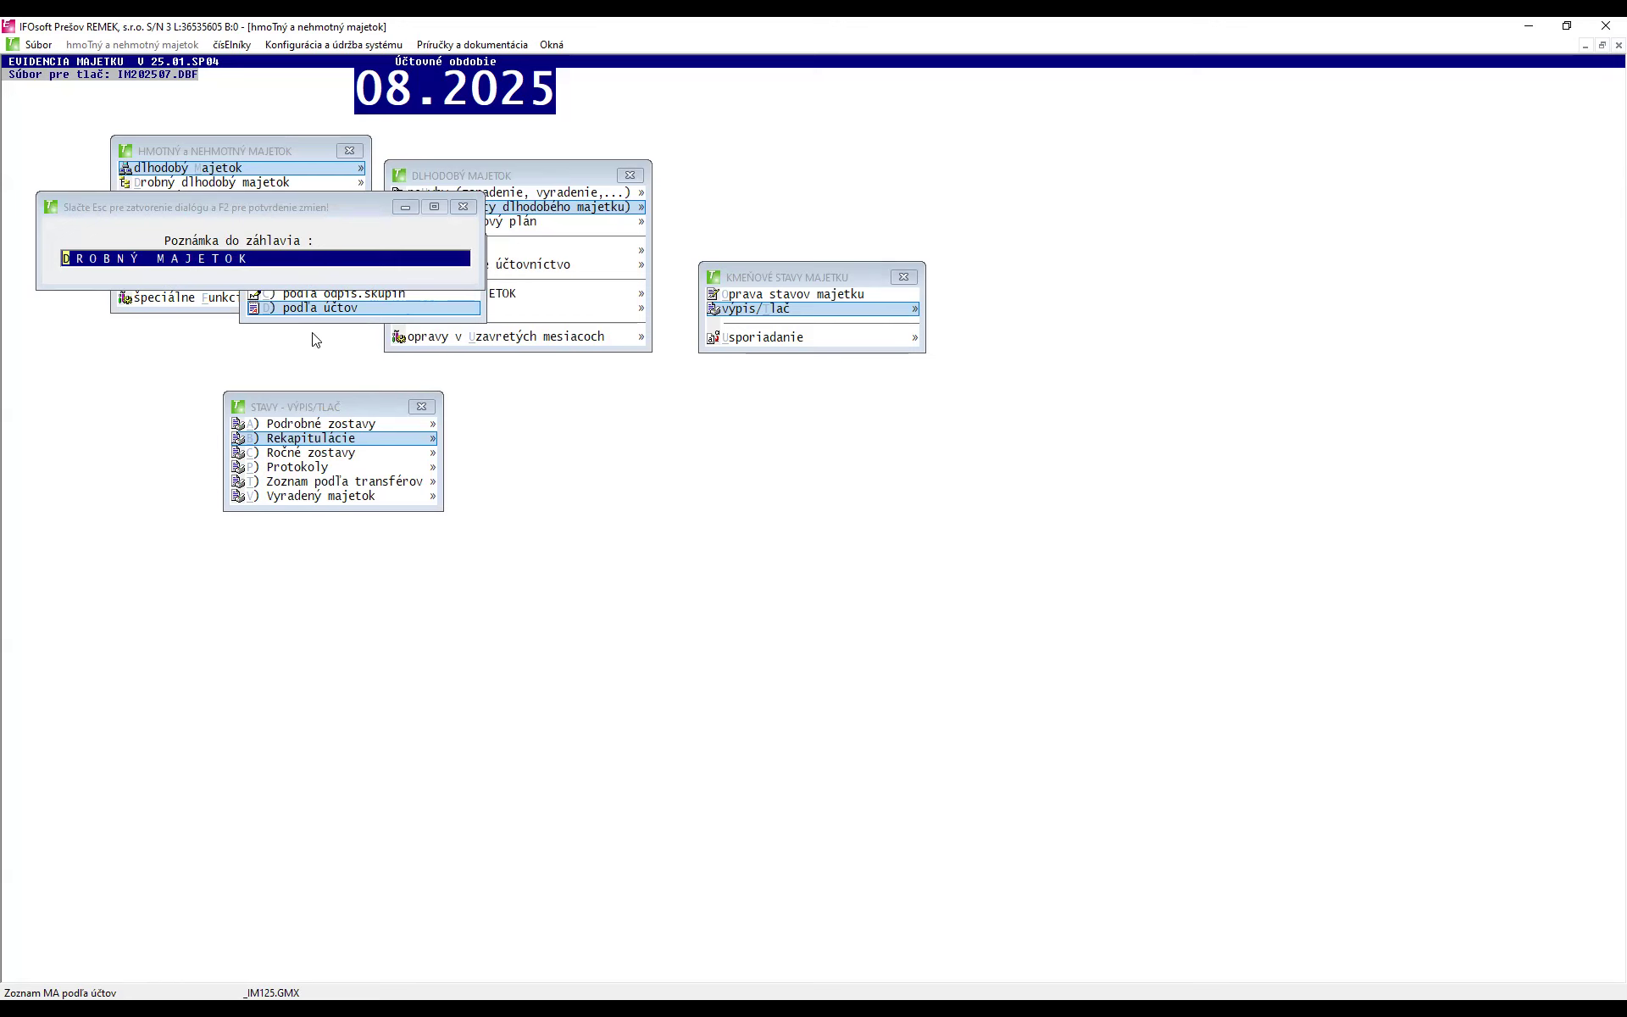
pyautogui.press('Return')
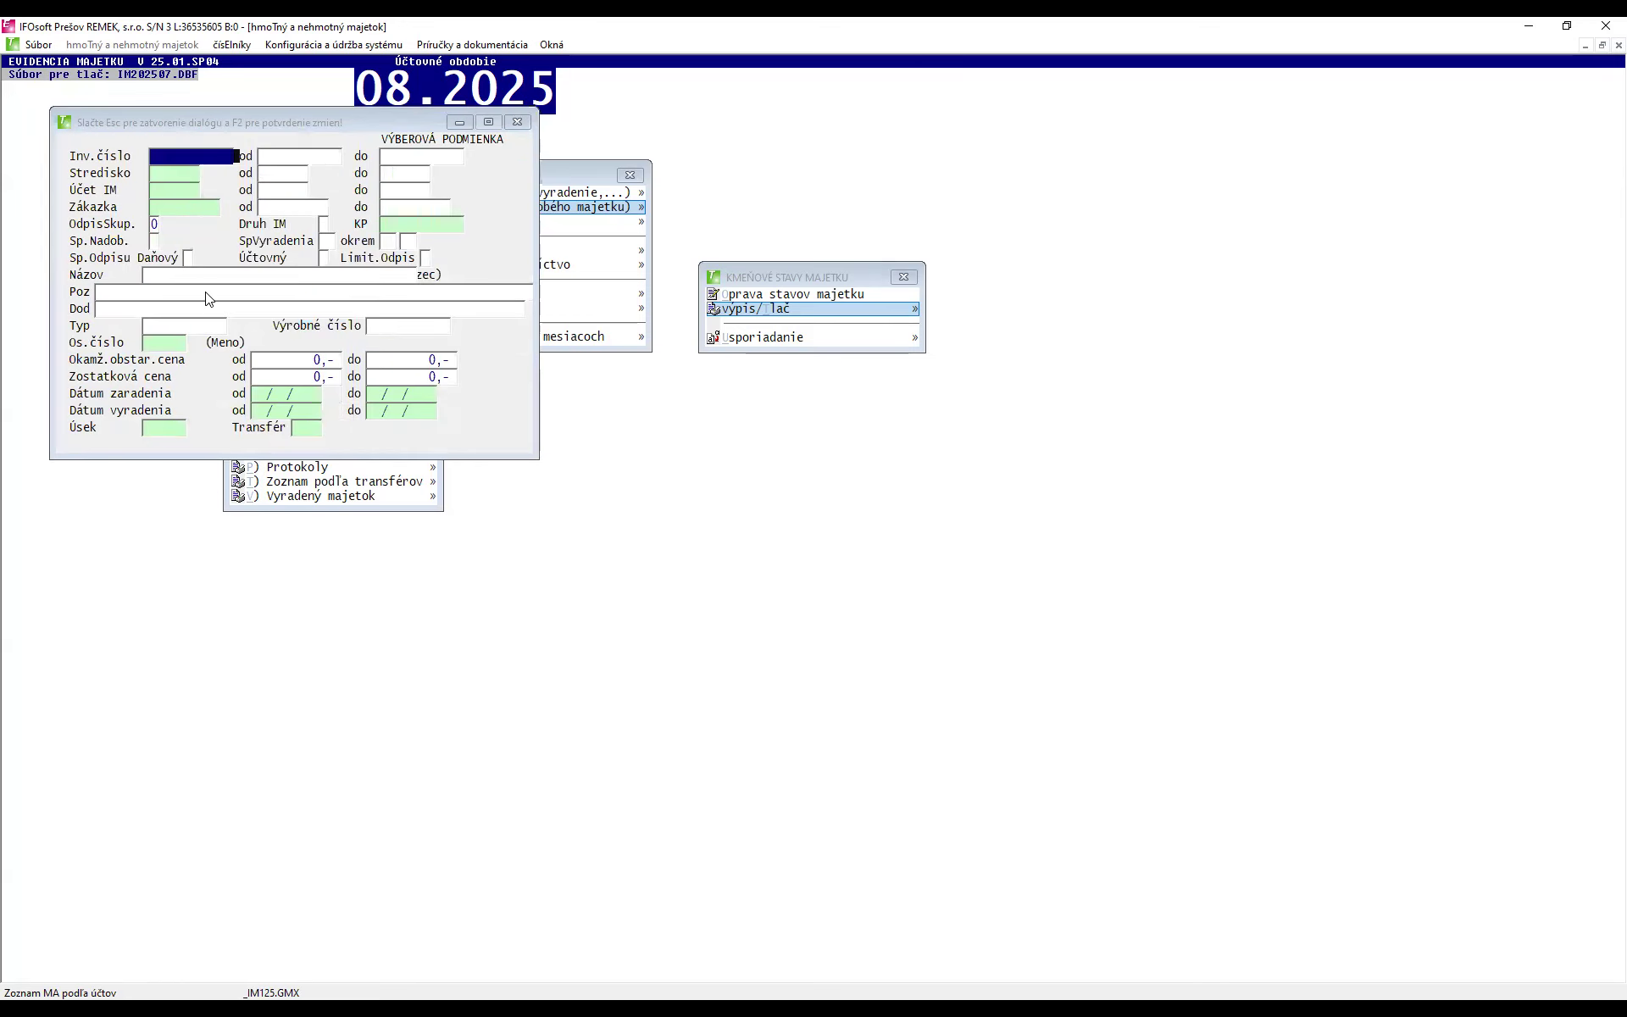
pyautogui.click(167, 192)
pyautogui.press('Escape')
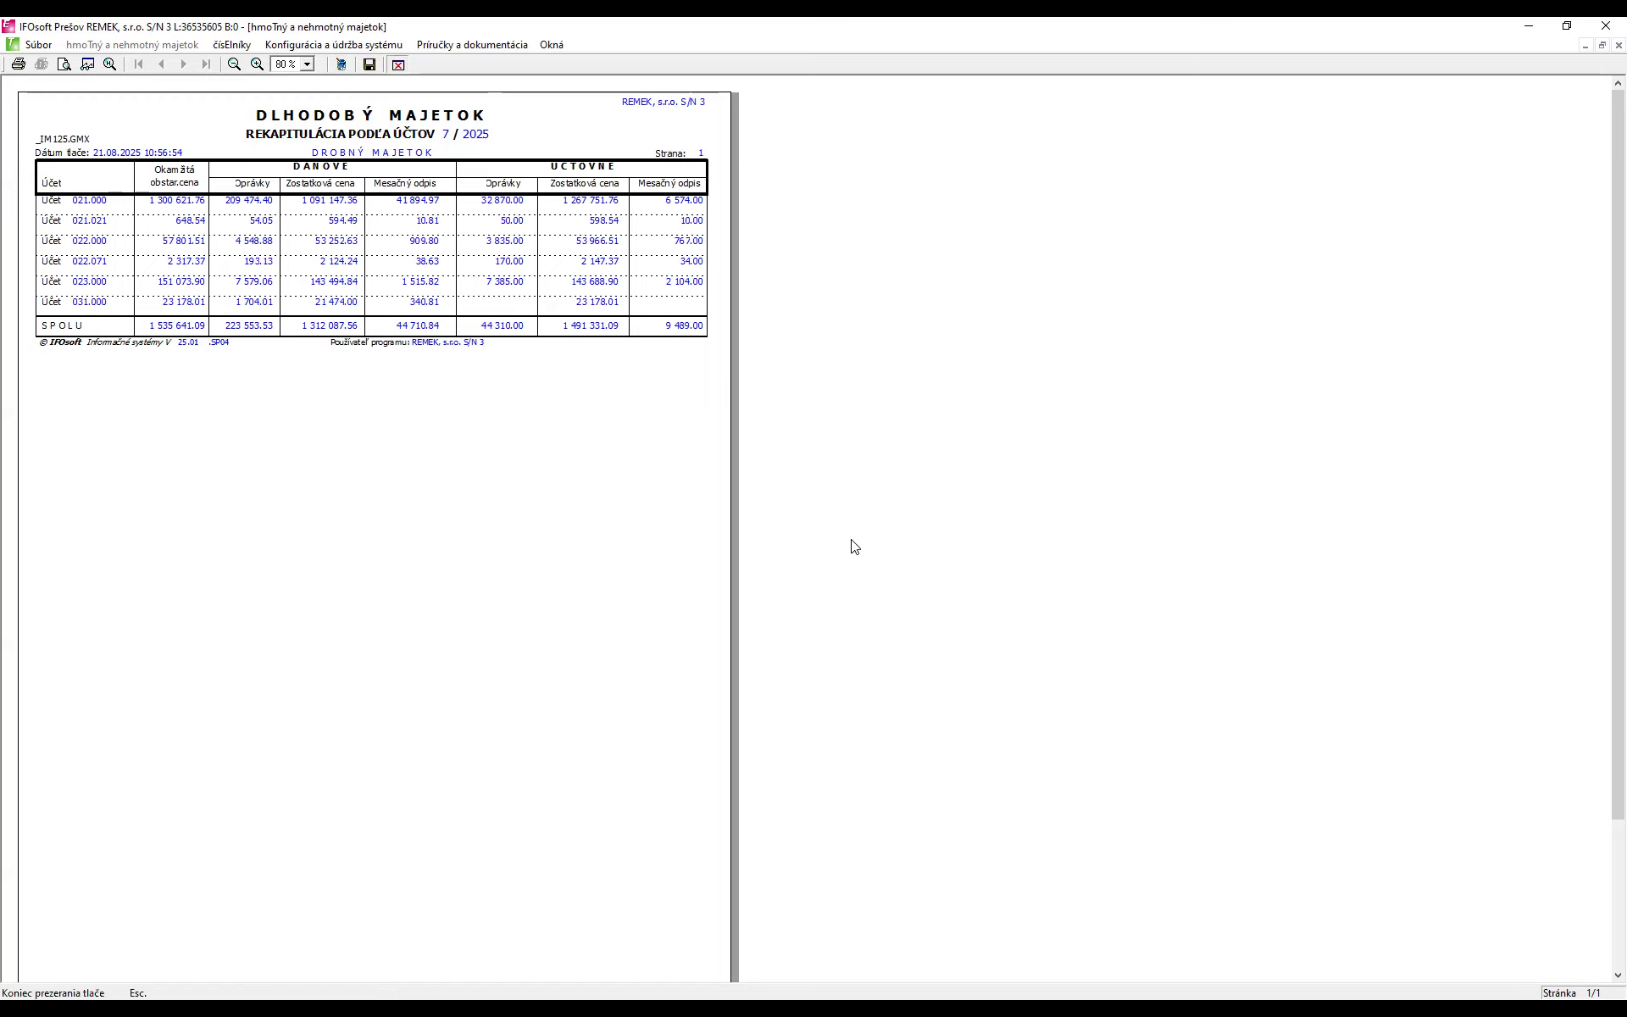
pyautogui.press('Escape')
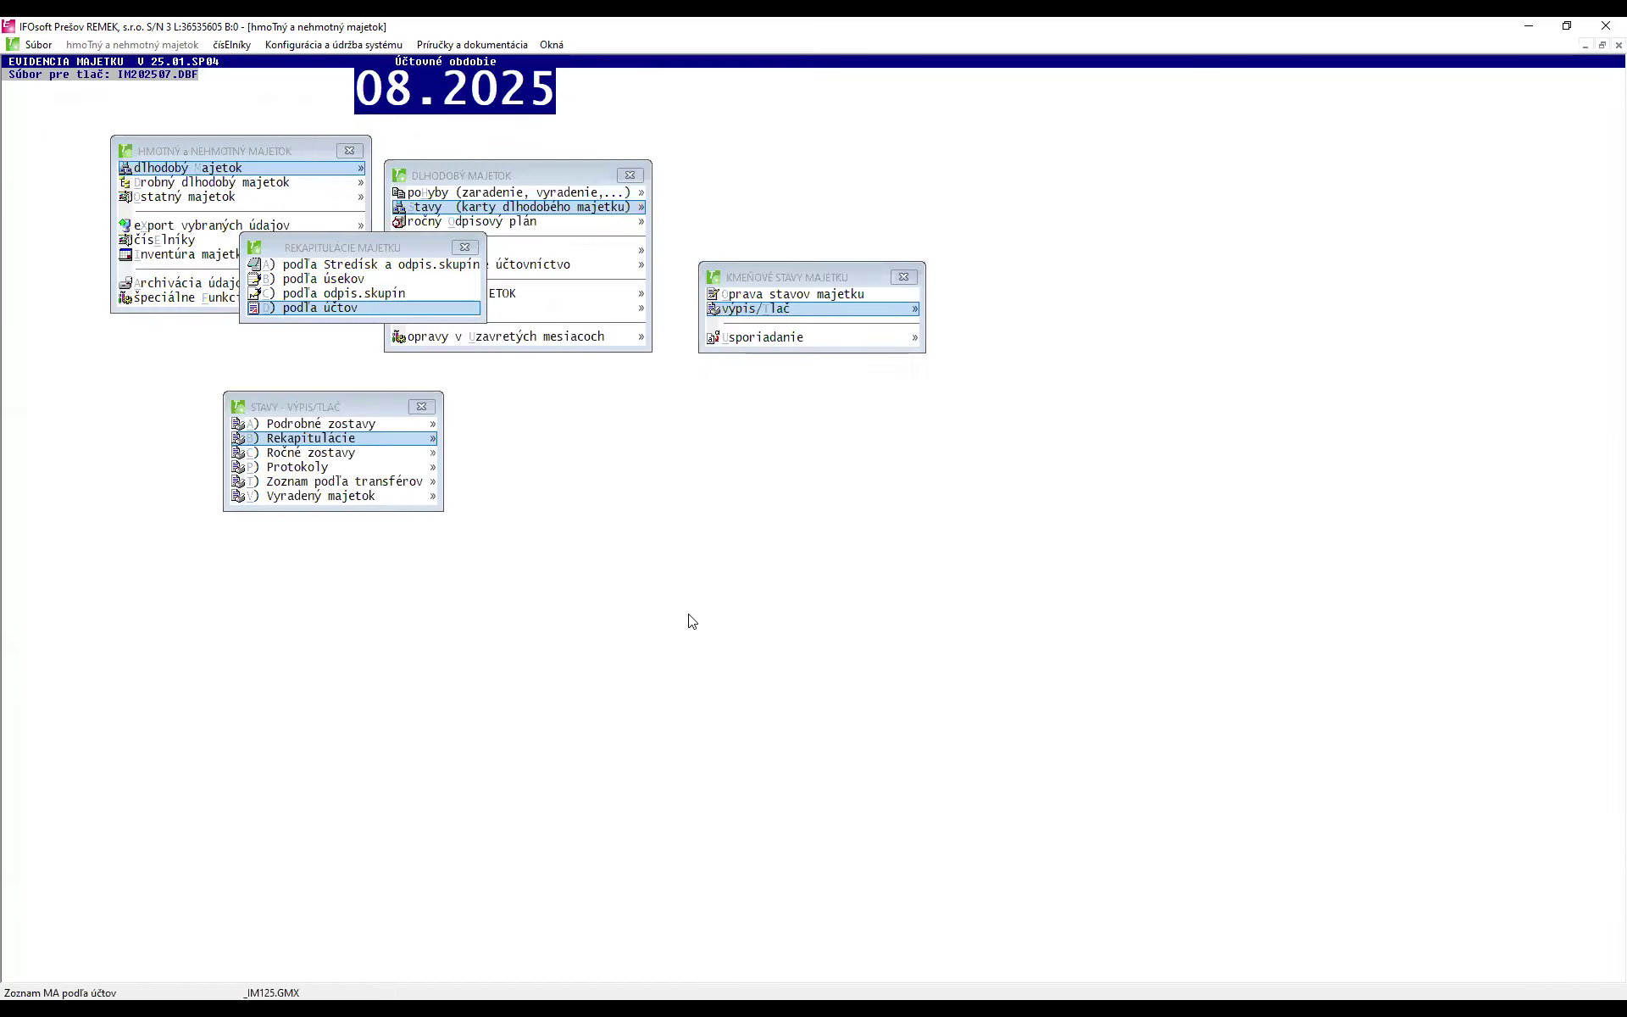
# - Generate the detailed annual report by accounts, keeping the header note DROBNÝ MAJETOK and an empty selection condition
pyautogui.click(331, 458)
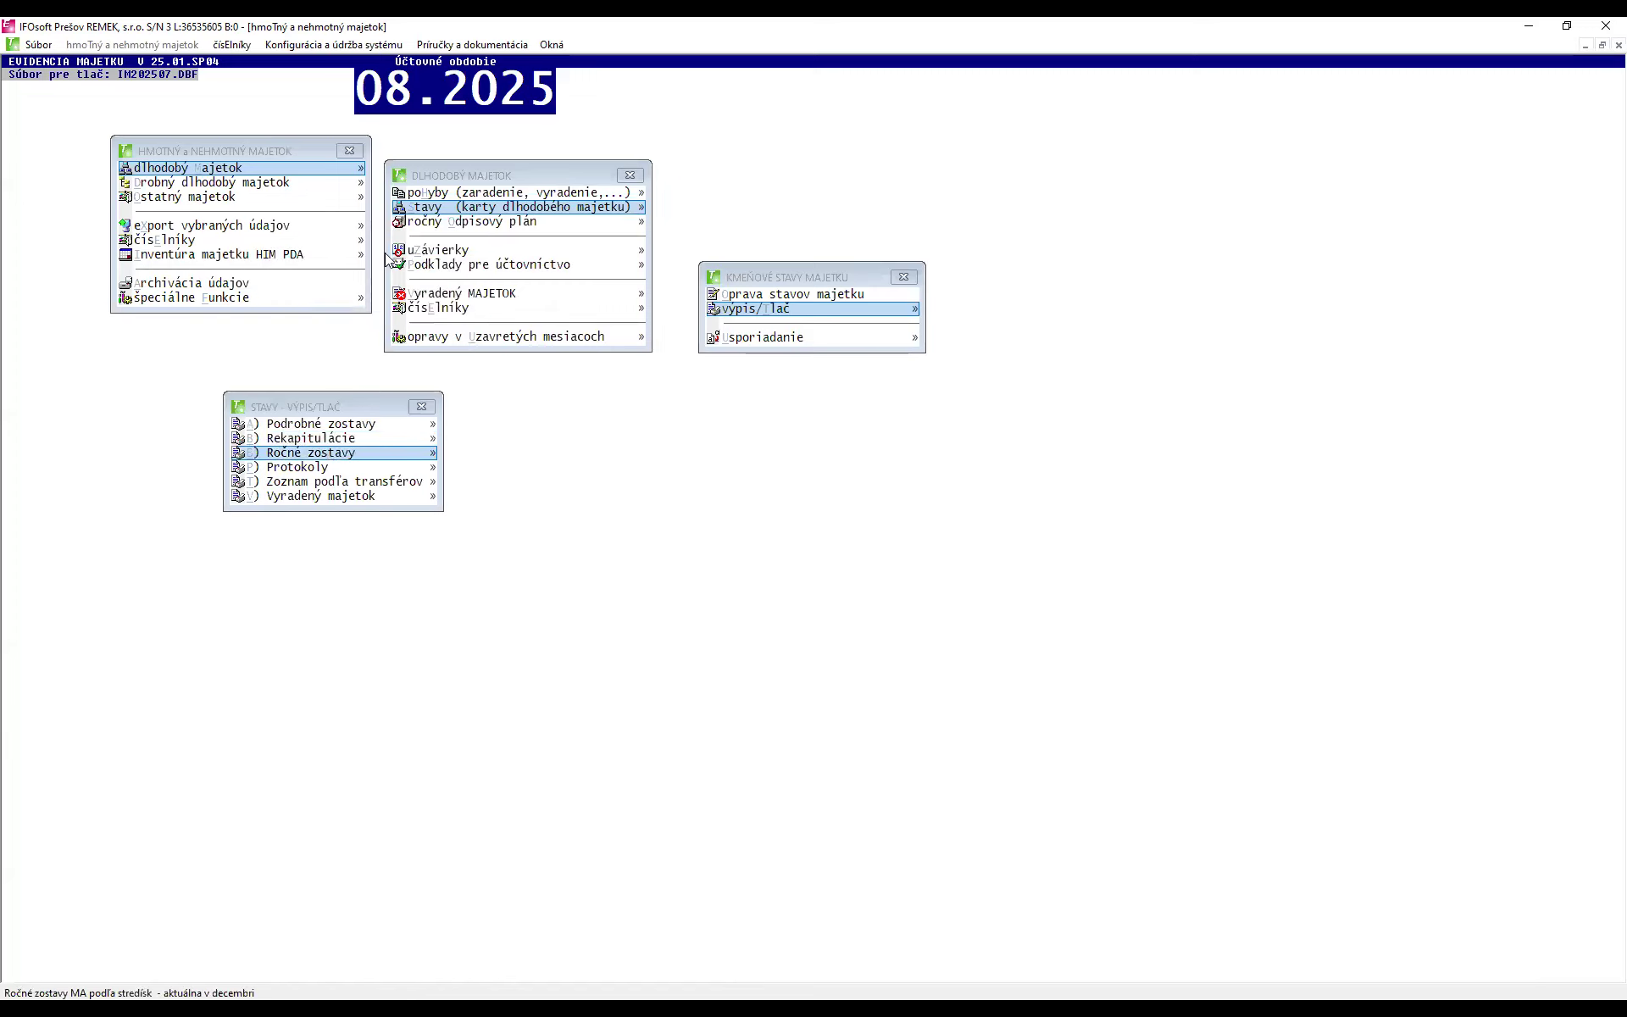
pyautogui.click(604, 442)
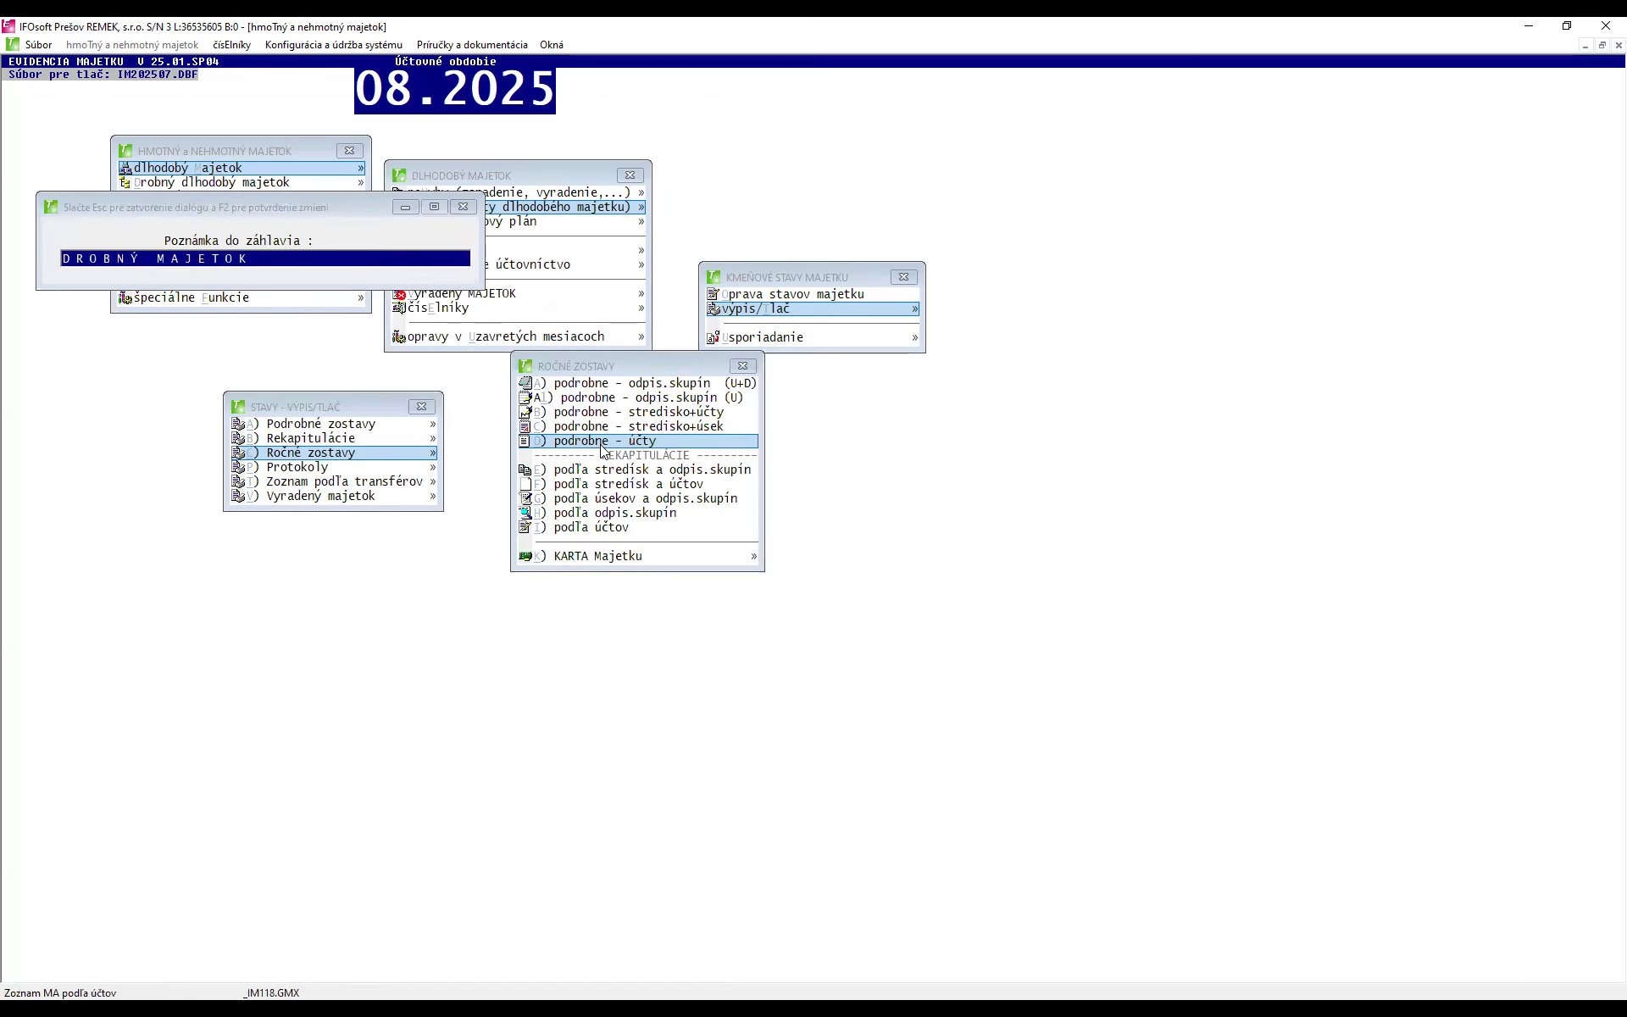
pyautogui.press('Return')
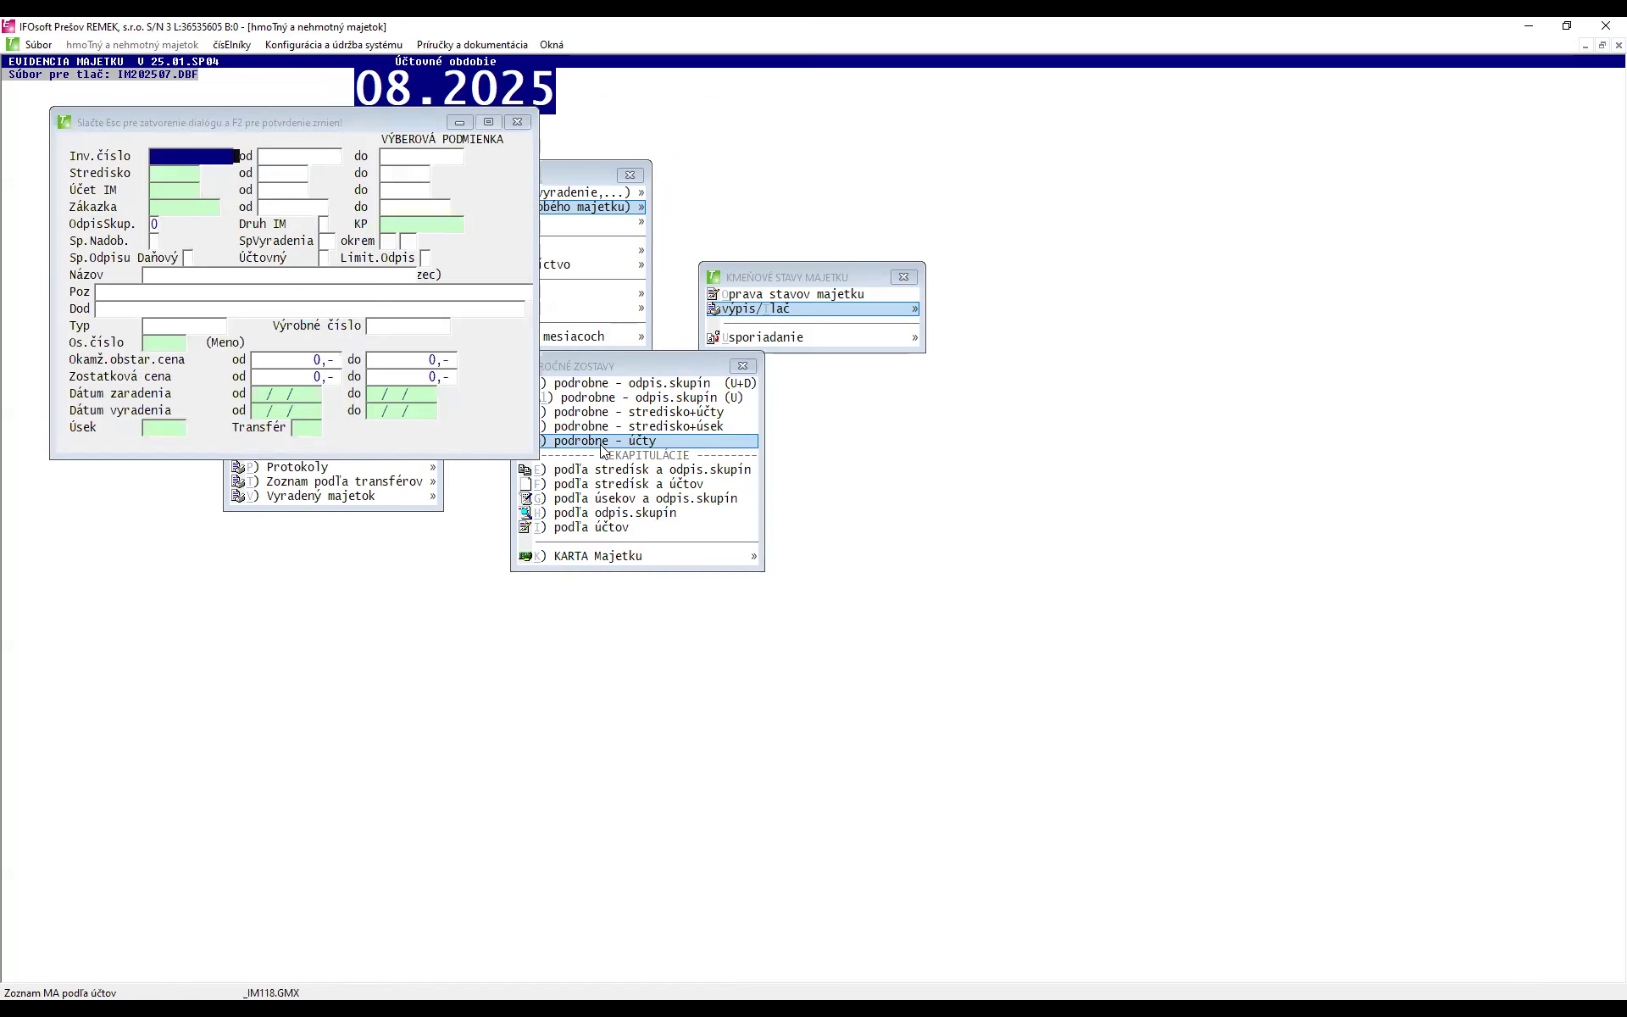
pyautogui.press('F2')
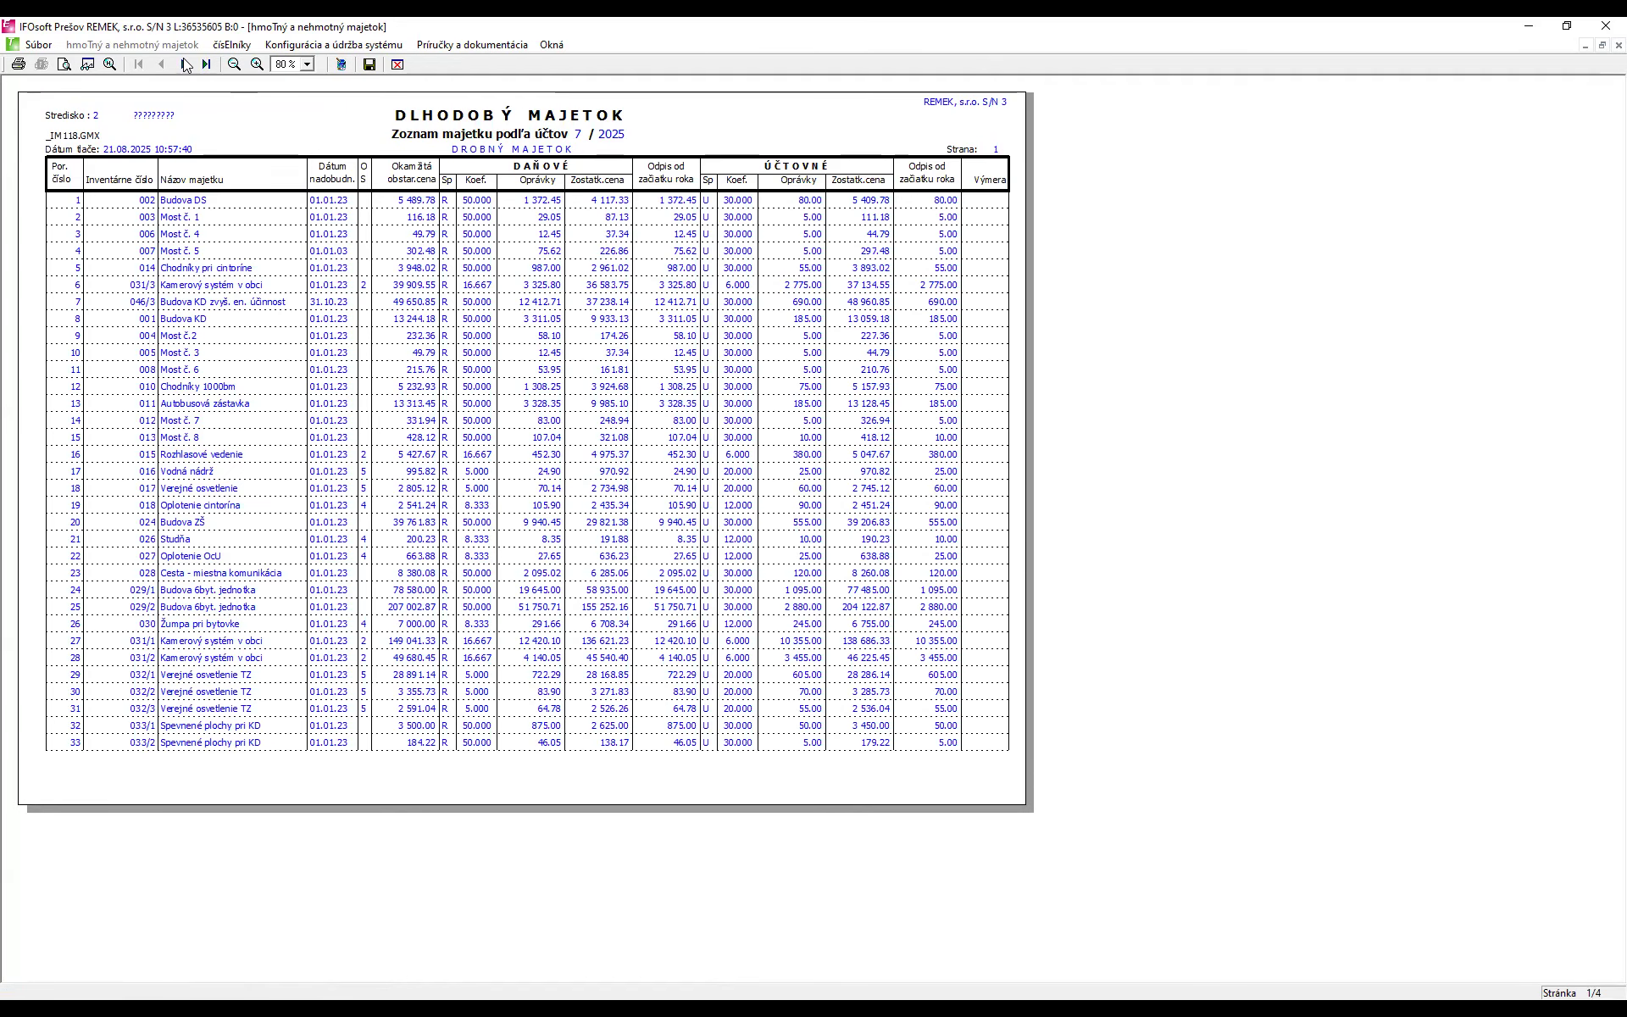
# - Review all pages of the asset list by accounts, including the account subtotals and overall totals, and close the preview and annual reports menu
pyautogui.click(185, 65)
pyautogui.click(183, 65)
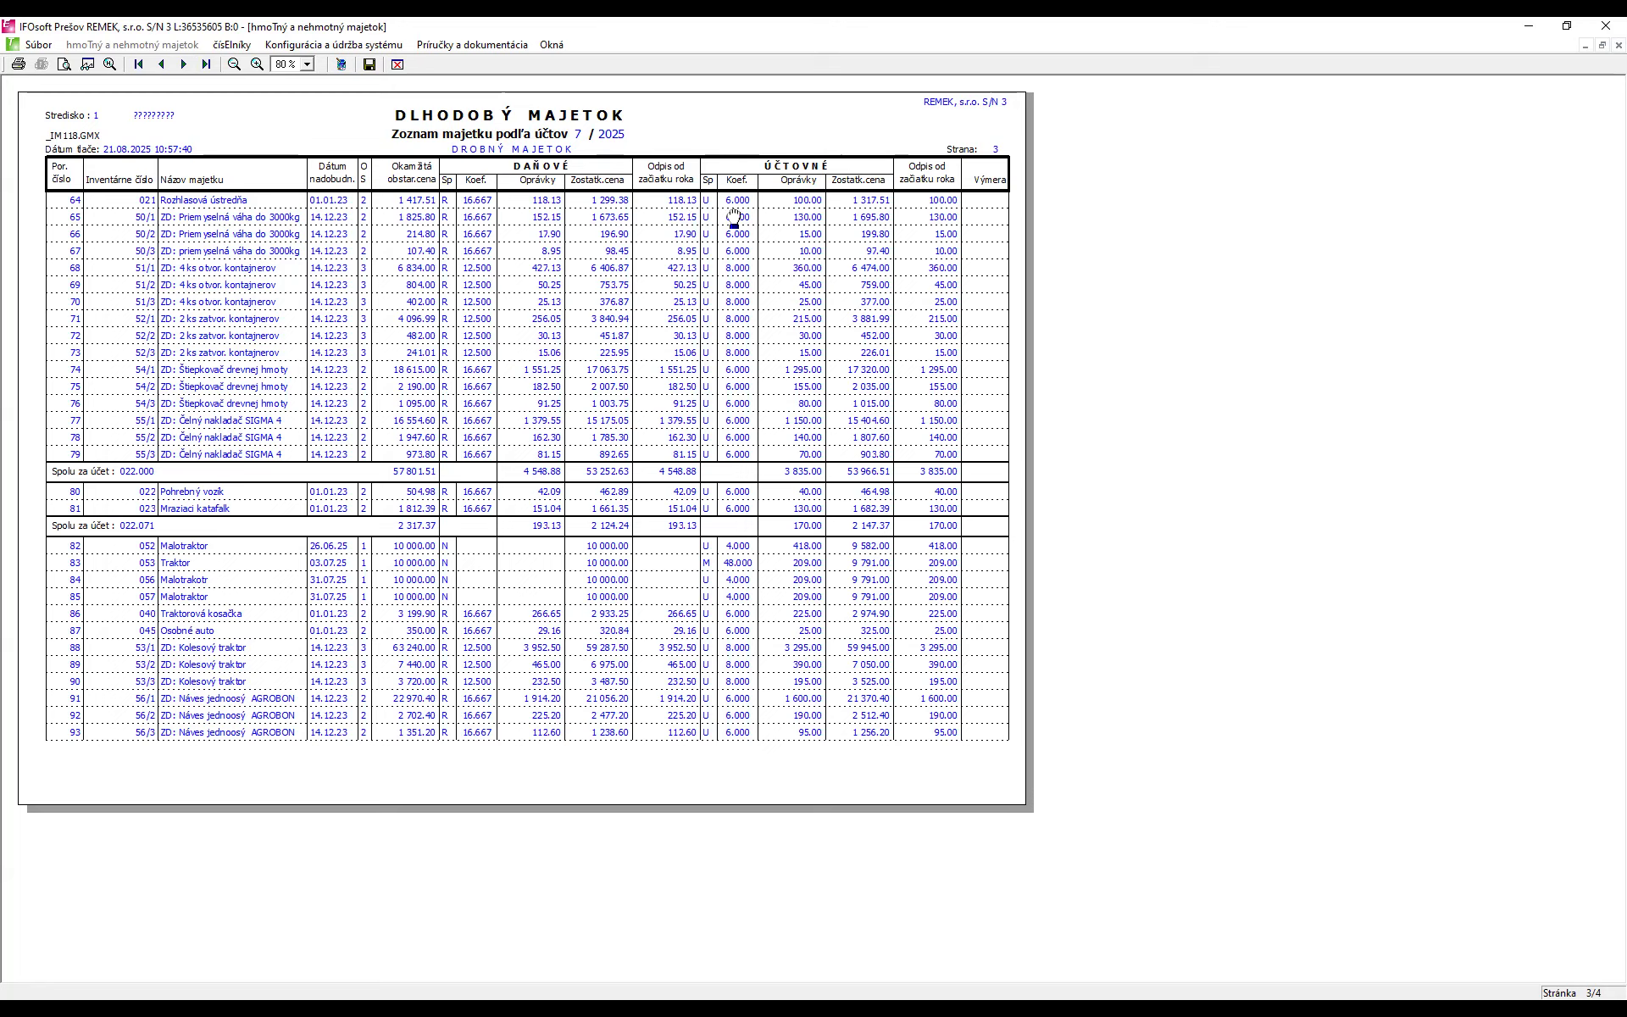
pyautogui.click(183, 65)
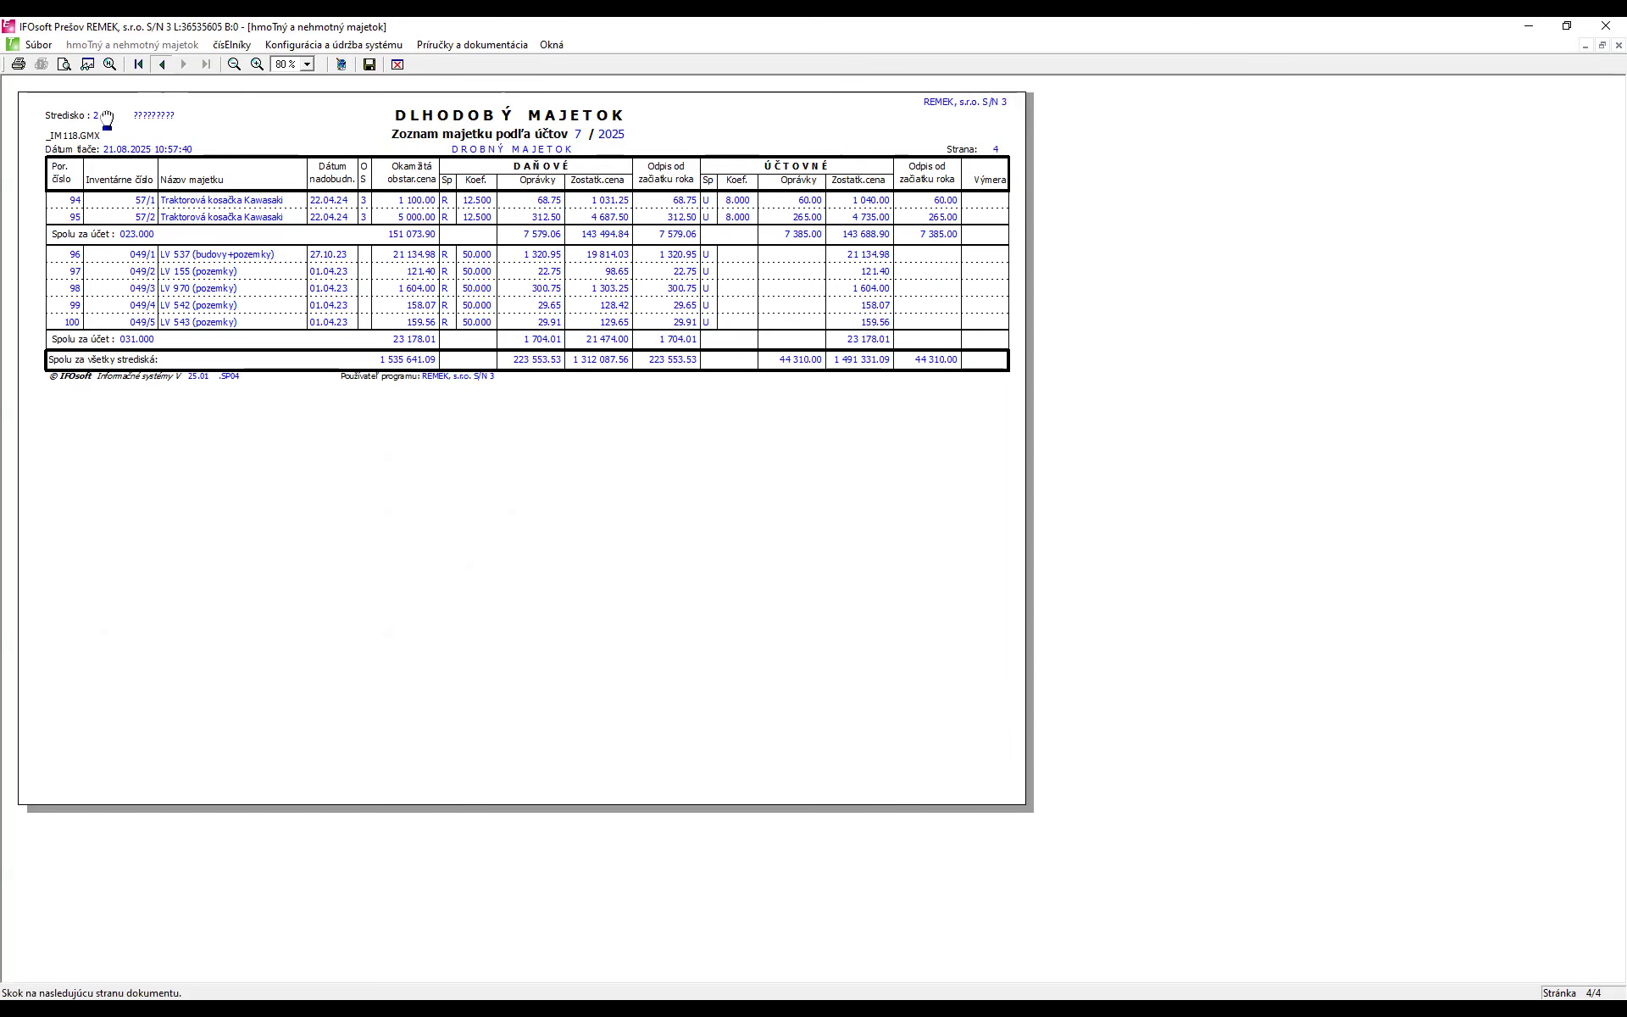
pyautogui.click(161, 65)
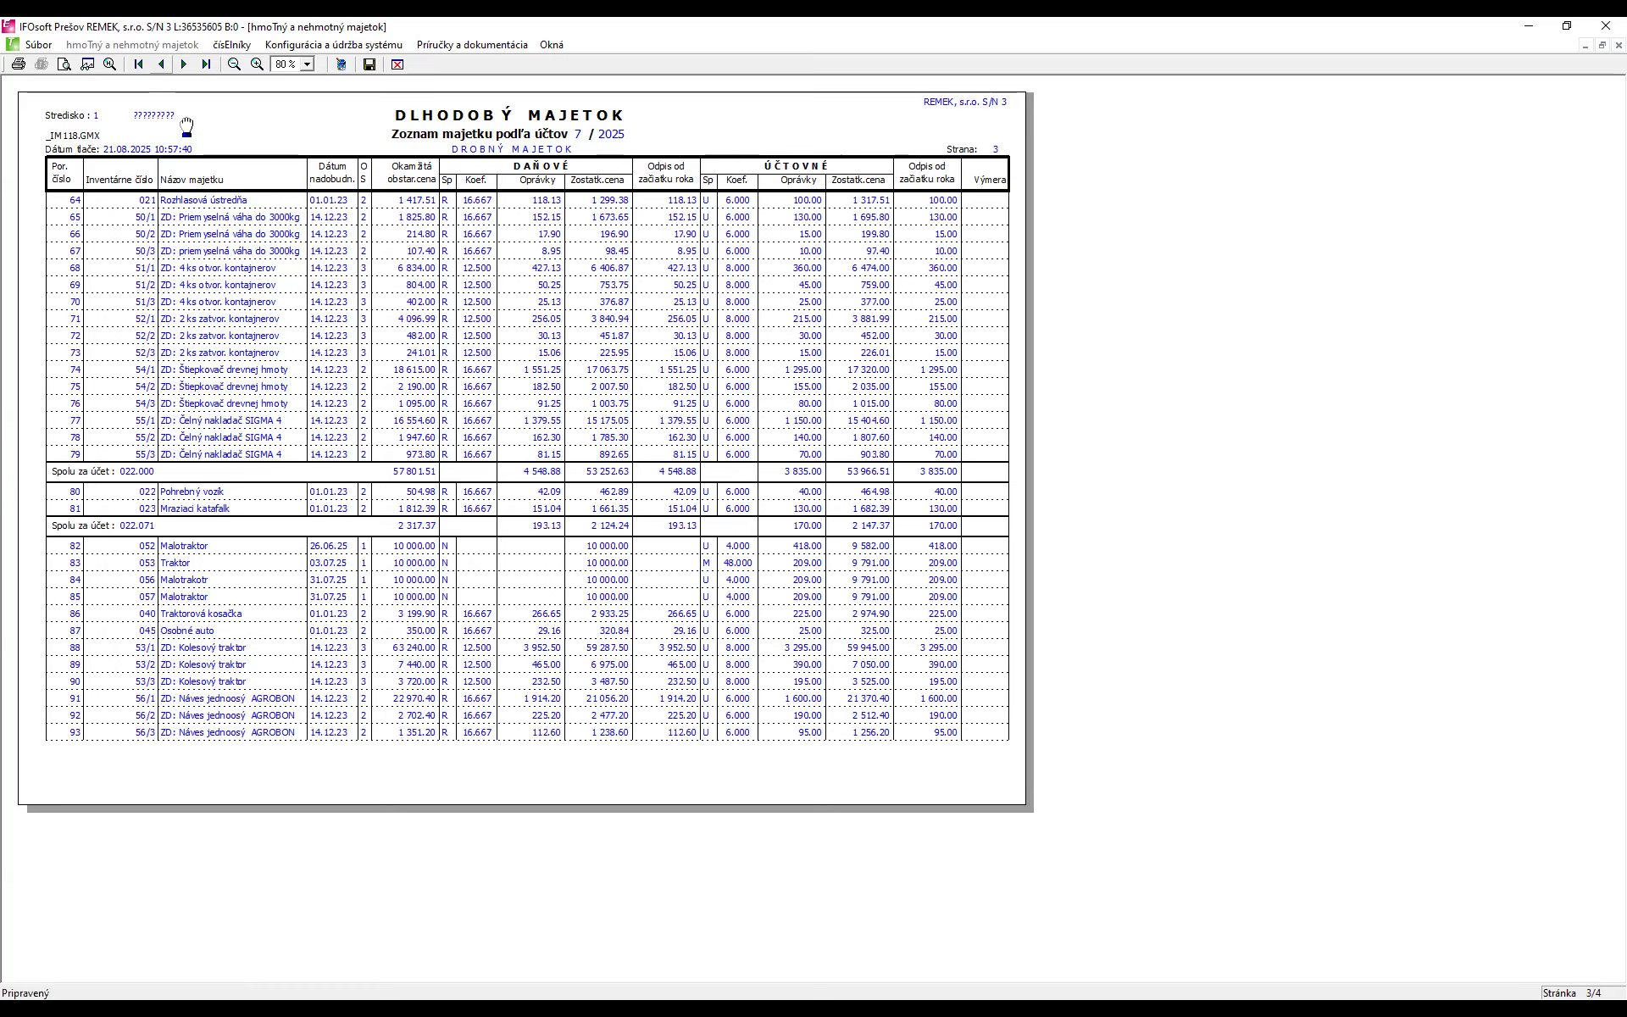
pyautogui.click(160, 65)
pyautogui.click(161, 65)
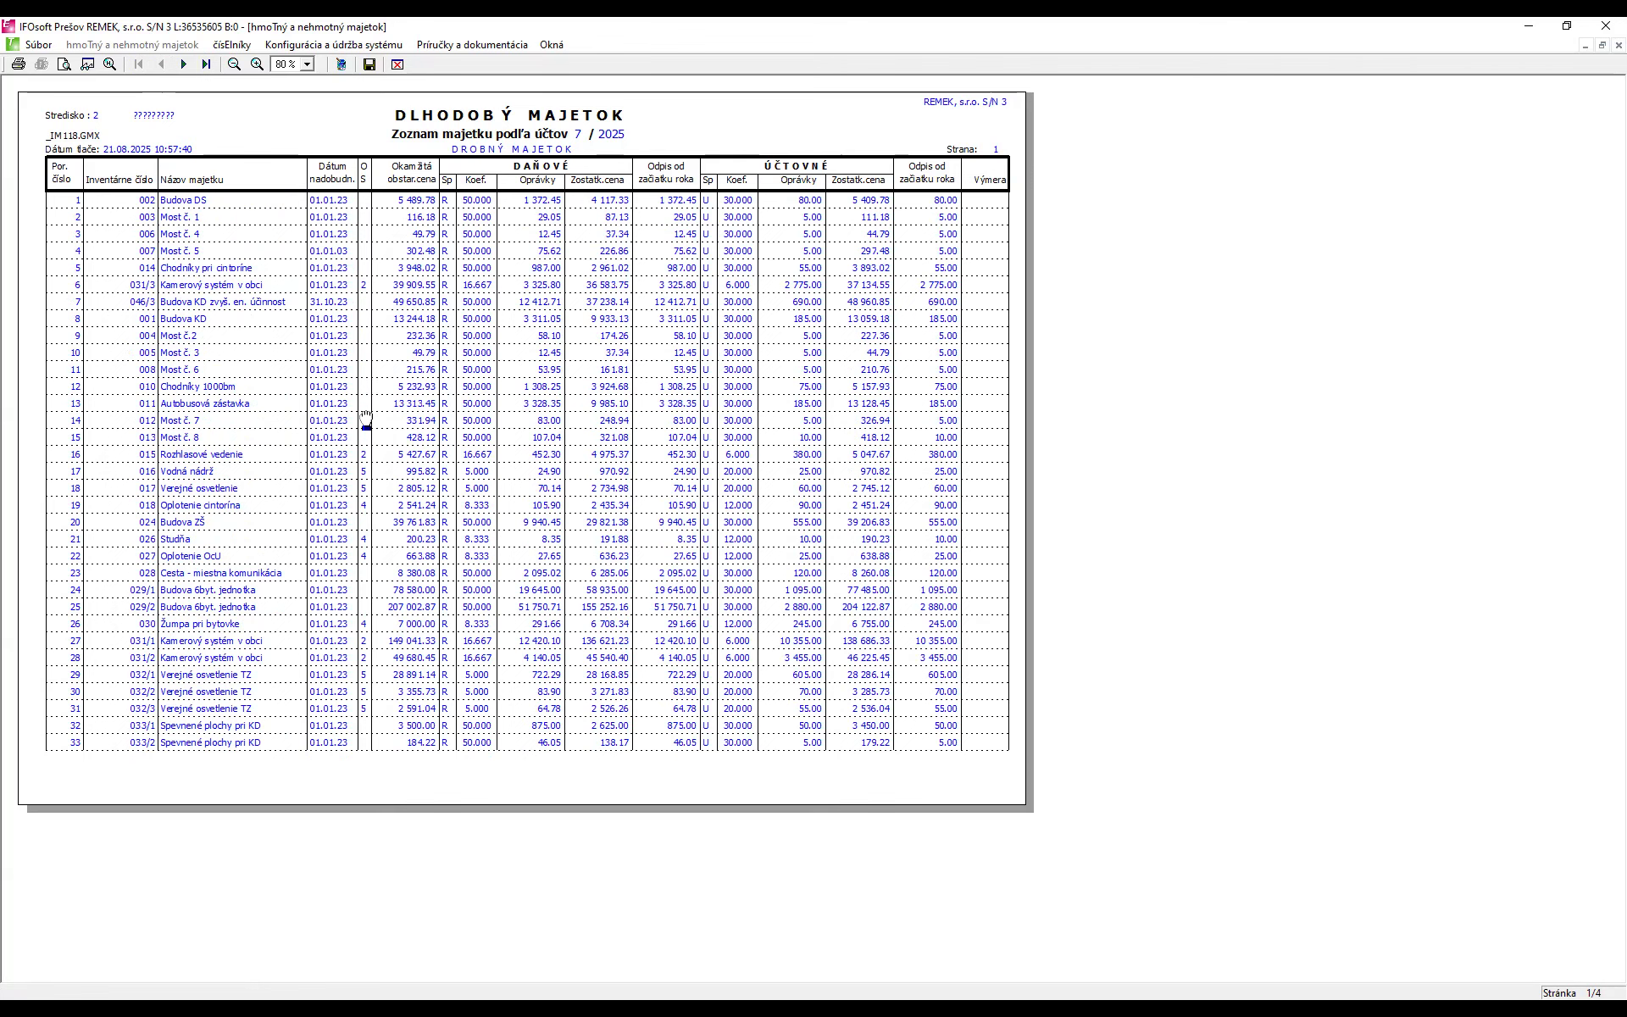
pyautogui.click(185, 64)
pyautogui.click(185, 64)
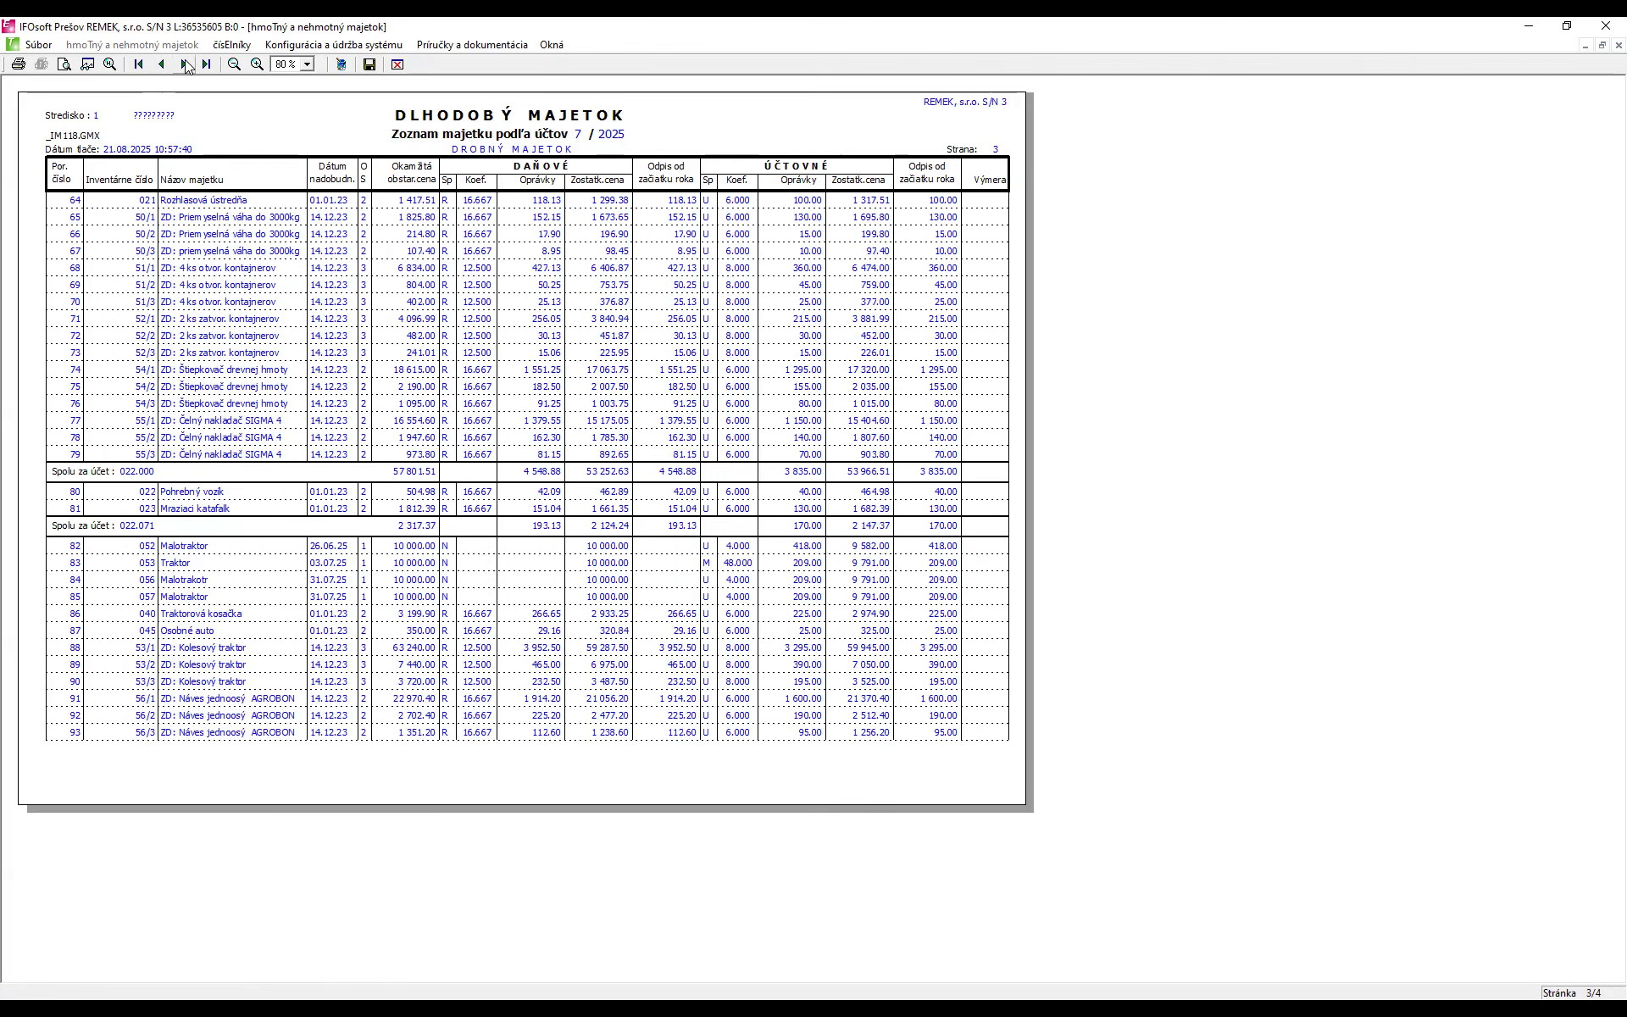
pyautogui.click(185, 64)
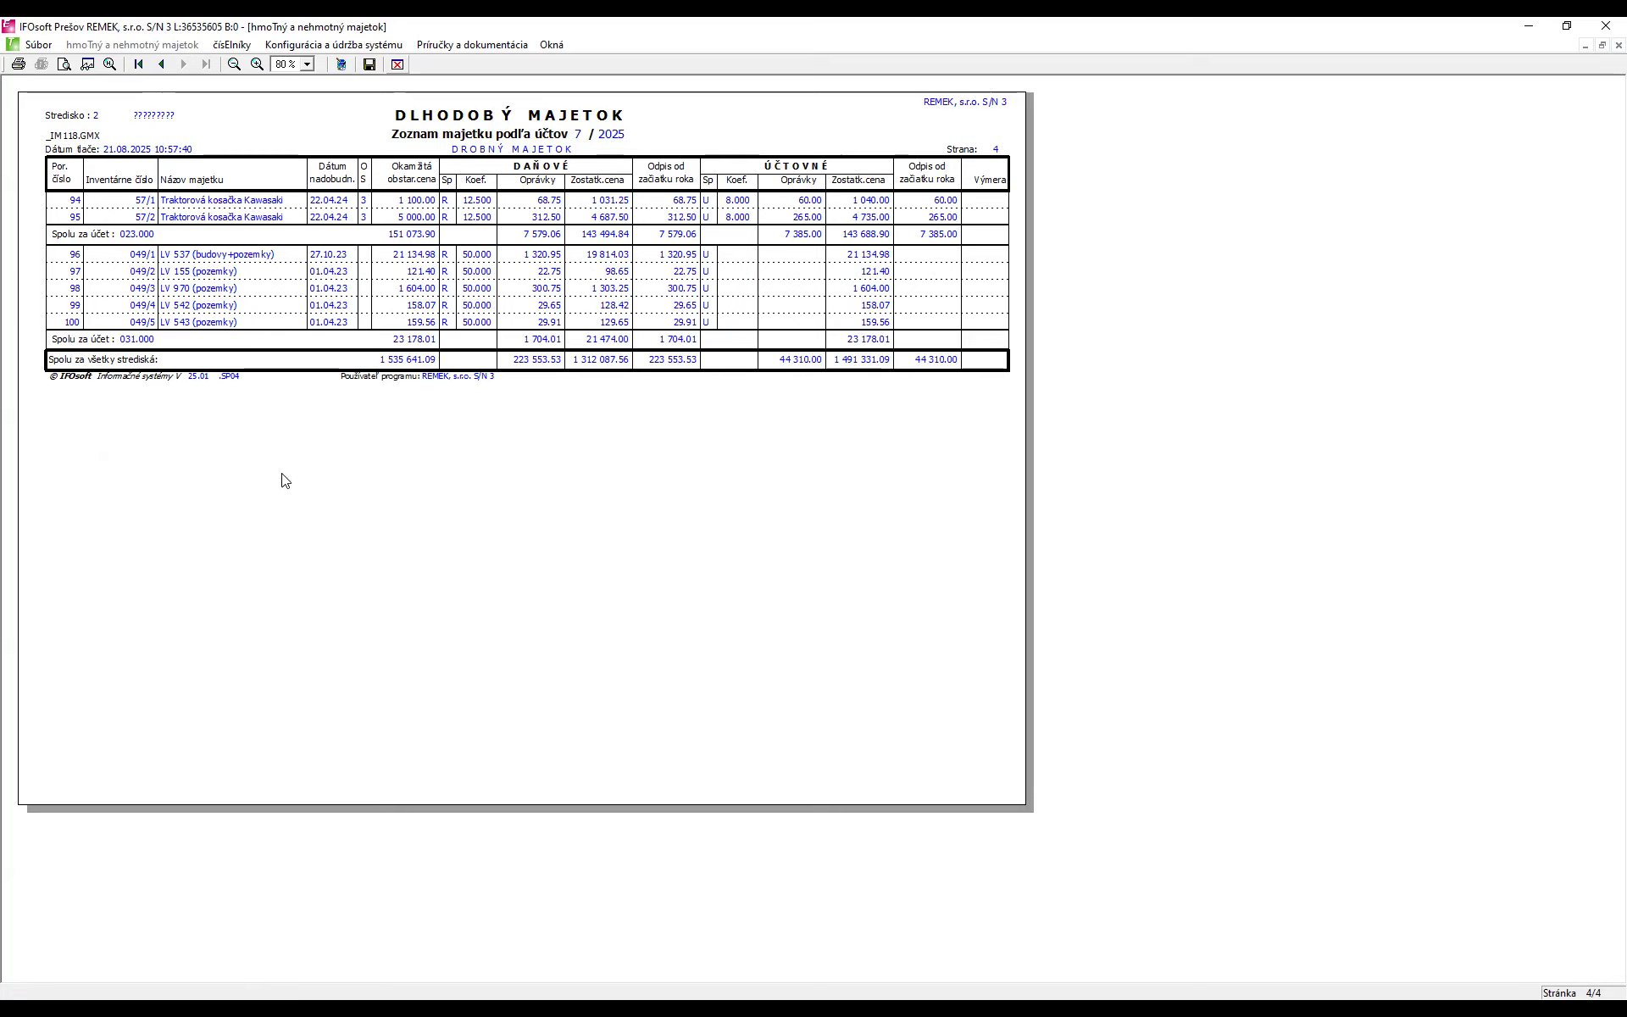
pyautogui.press('Escape')
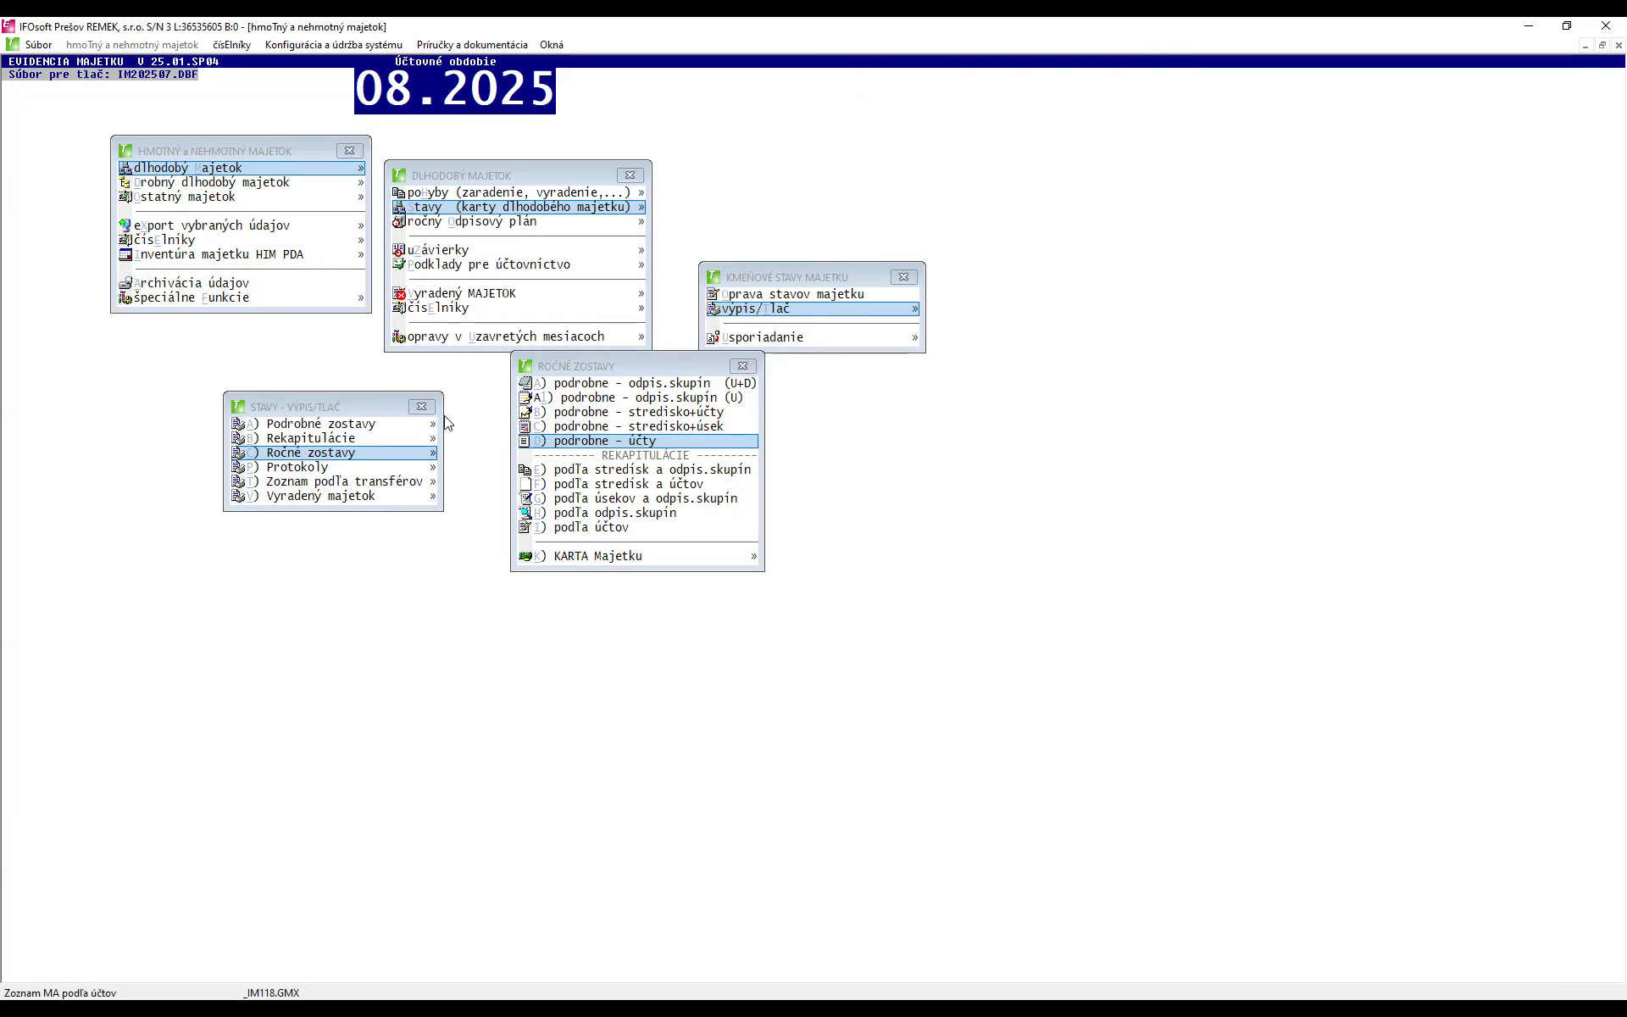
pyautogui.press('Escape')
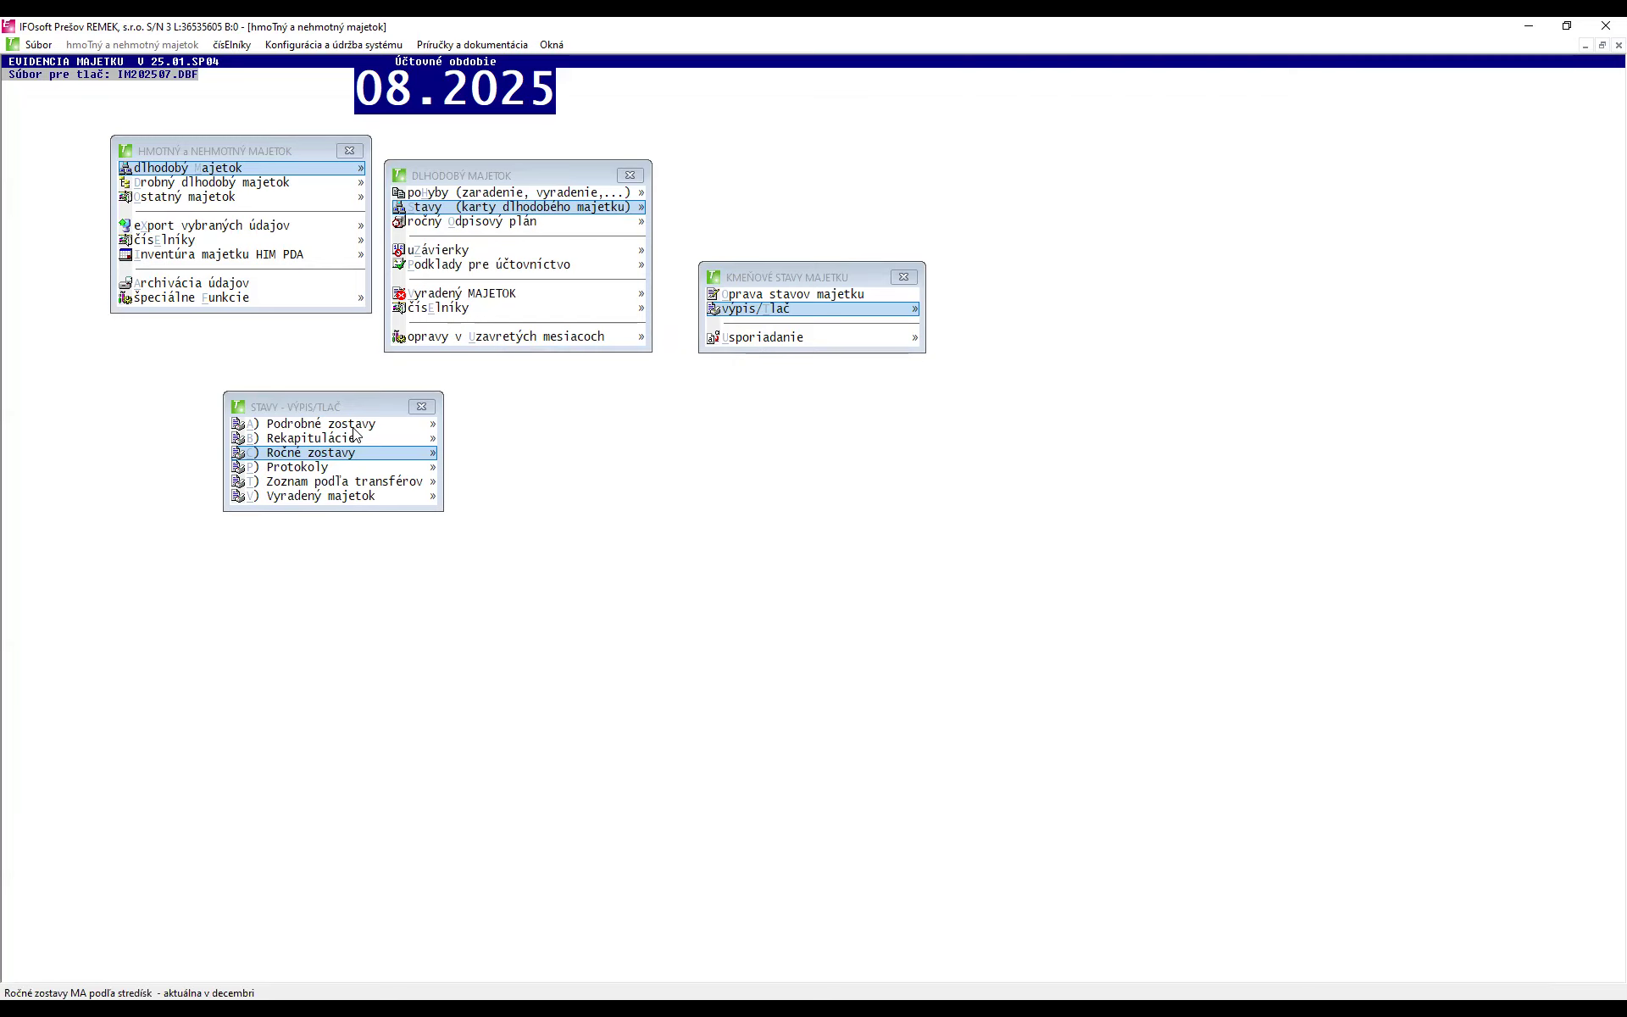
# - Generate the Karta Majetku detailed report for assets named Malotraktor and review both asset cards
pyautogui.doubleClick(354, 425)
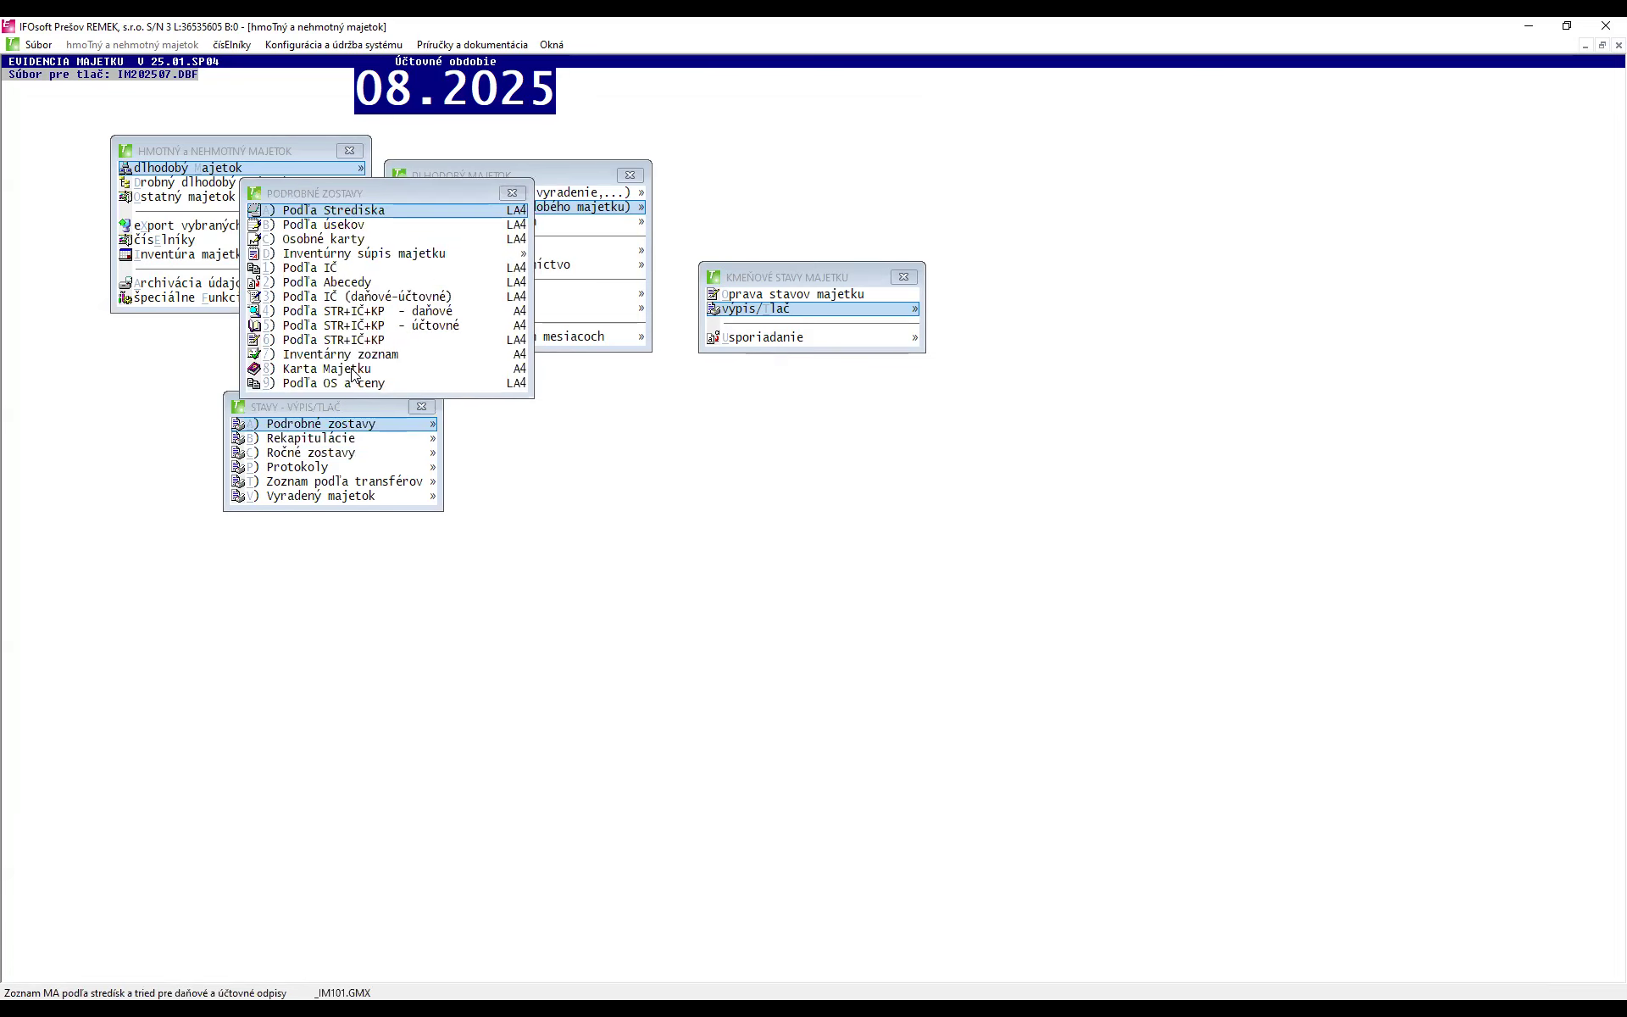
pyautogui.doubleClick(354, 373)
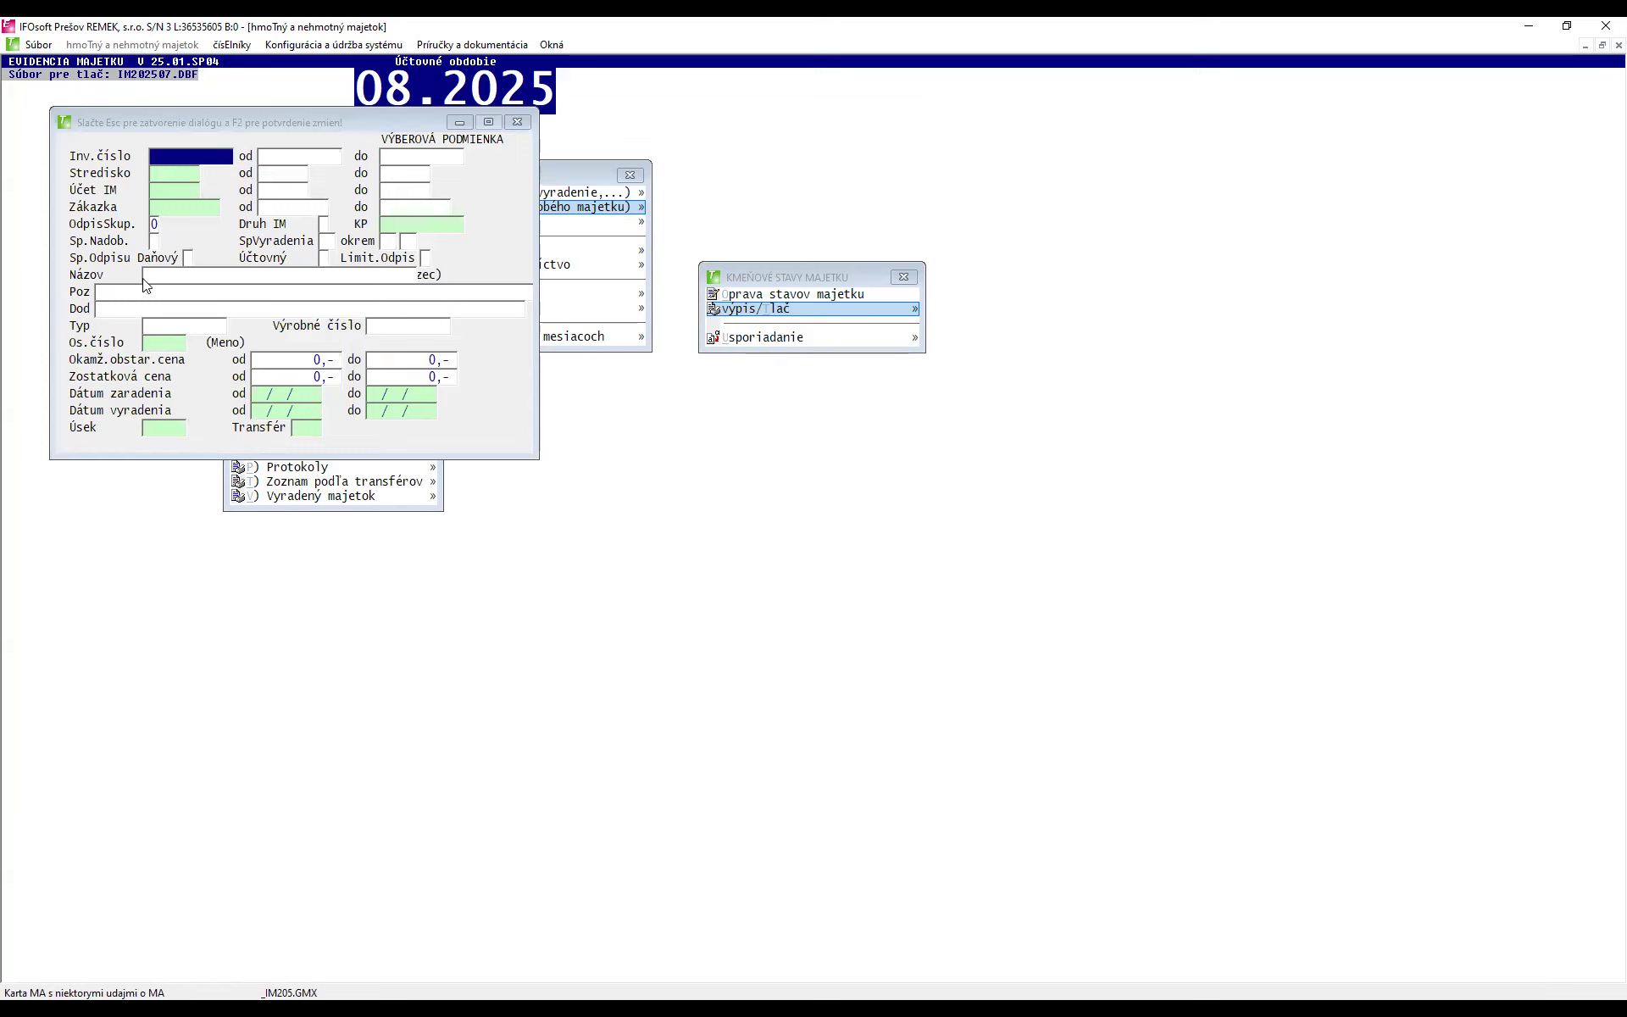
pyautogui.click(209, 278)
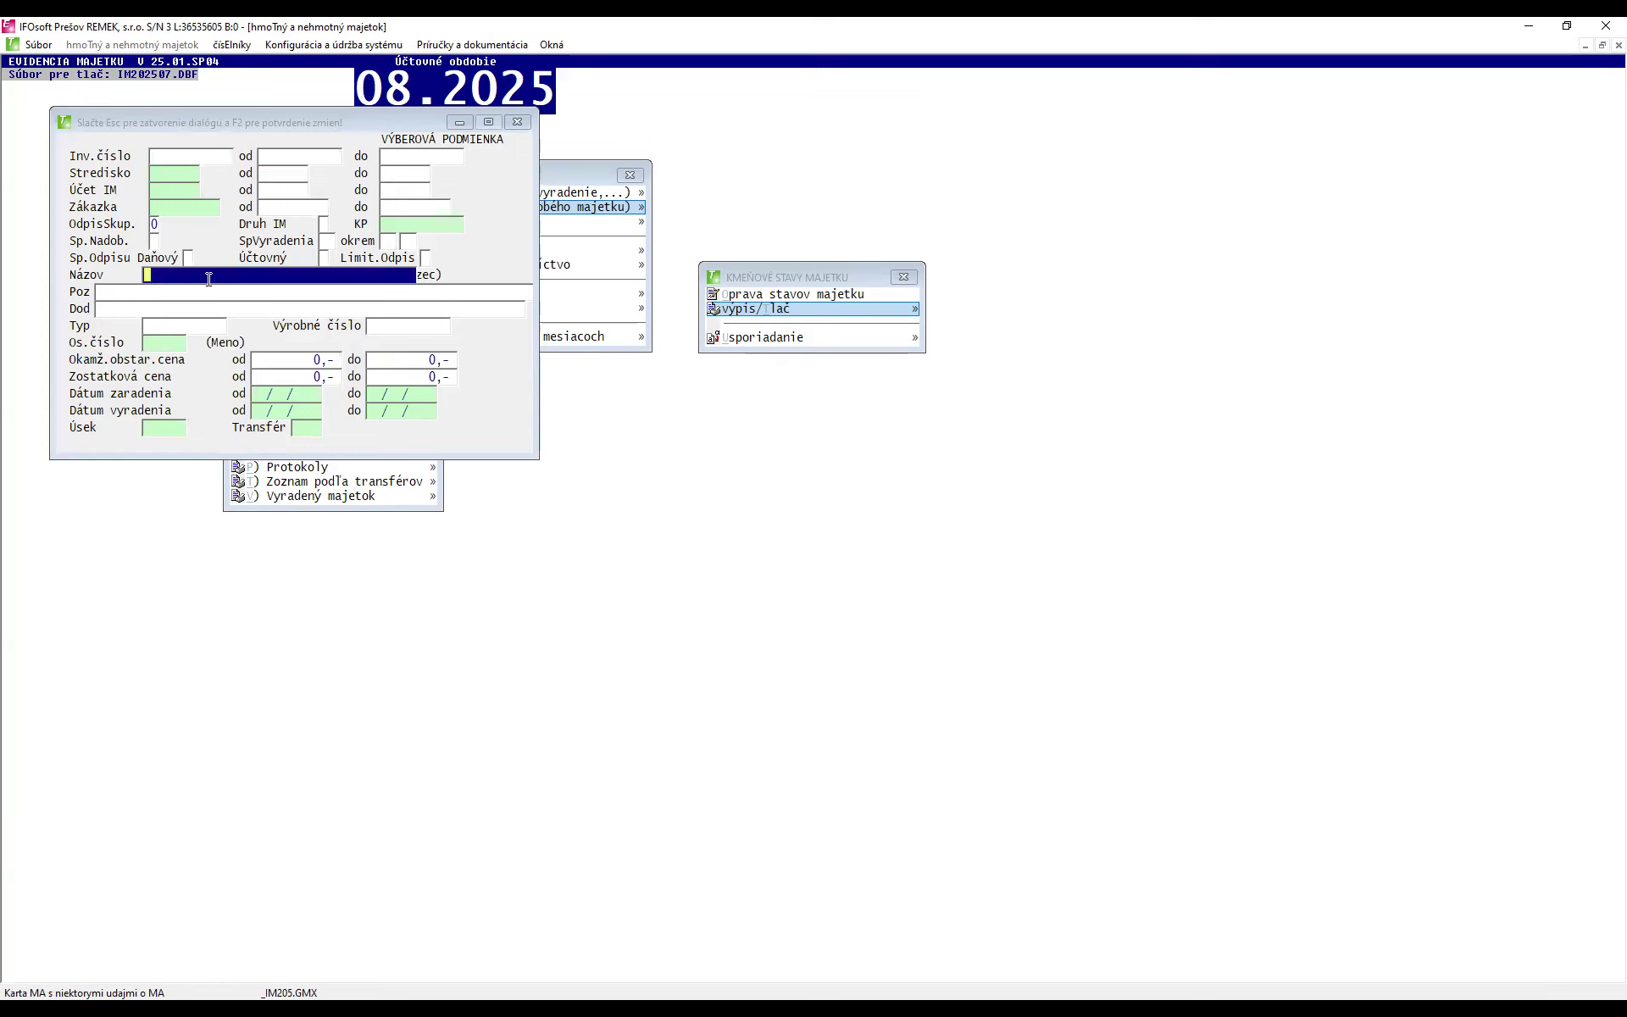
pyautogui.write('Malotraktor')
pyautogui.press('F2')
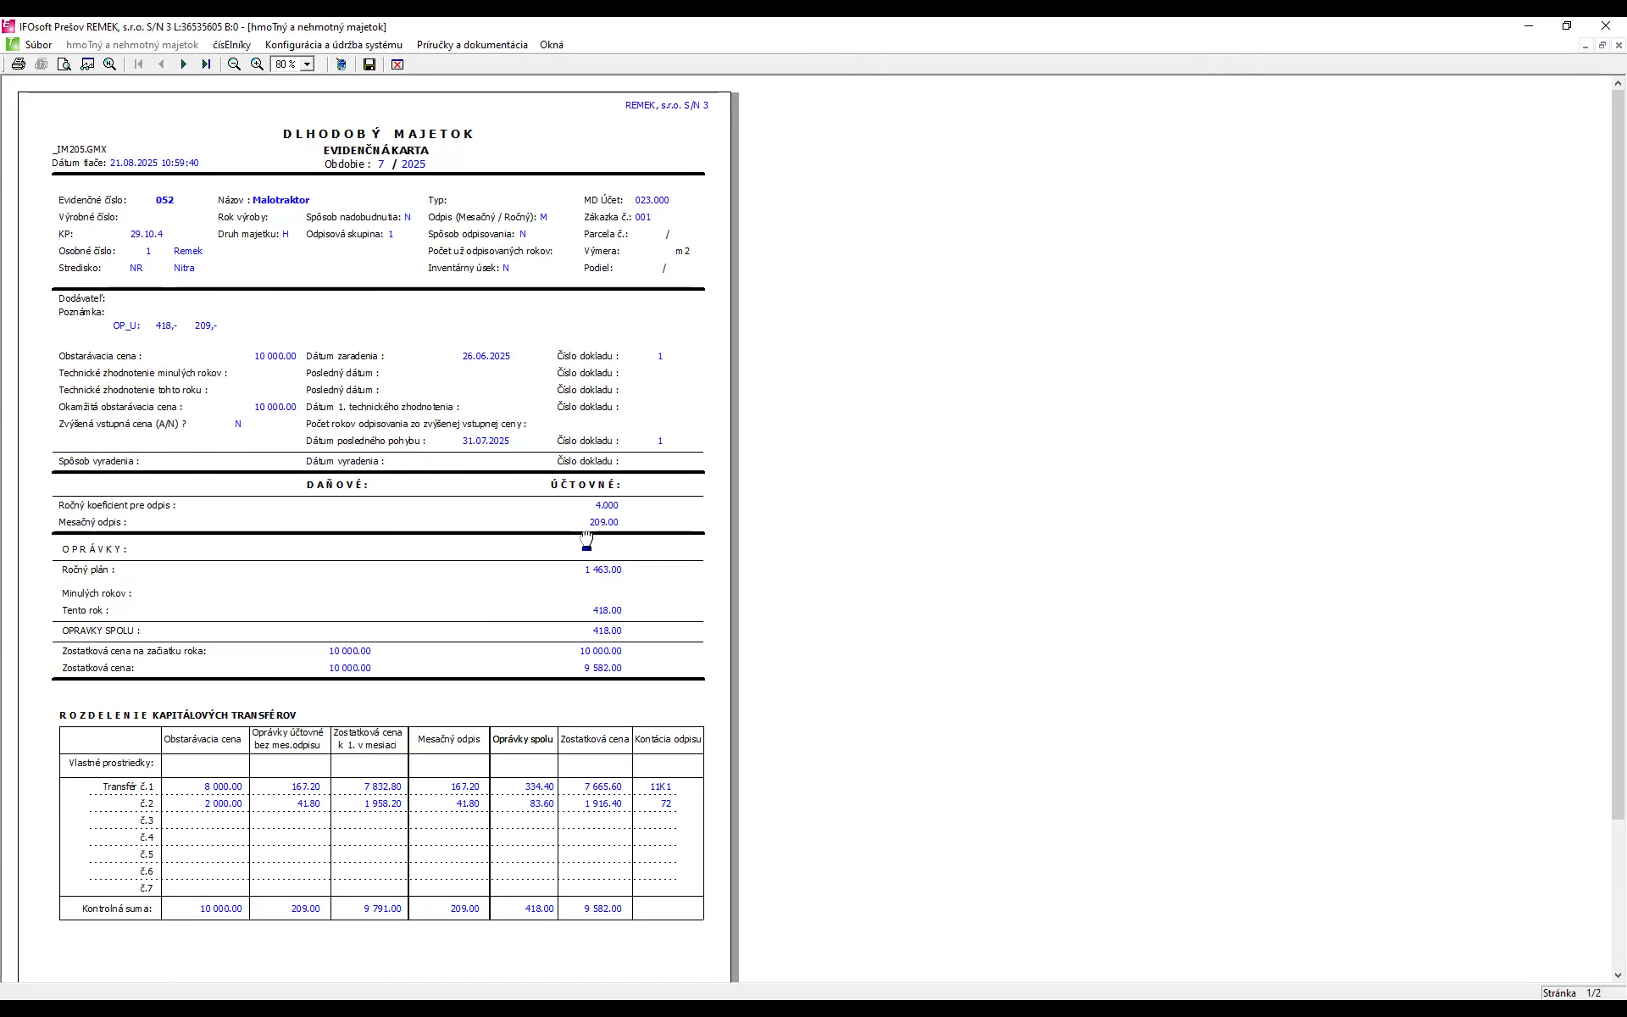
pyautogui.scroll(-3, 586, 537)
pyautogui.click(185, 65)
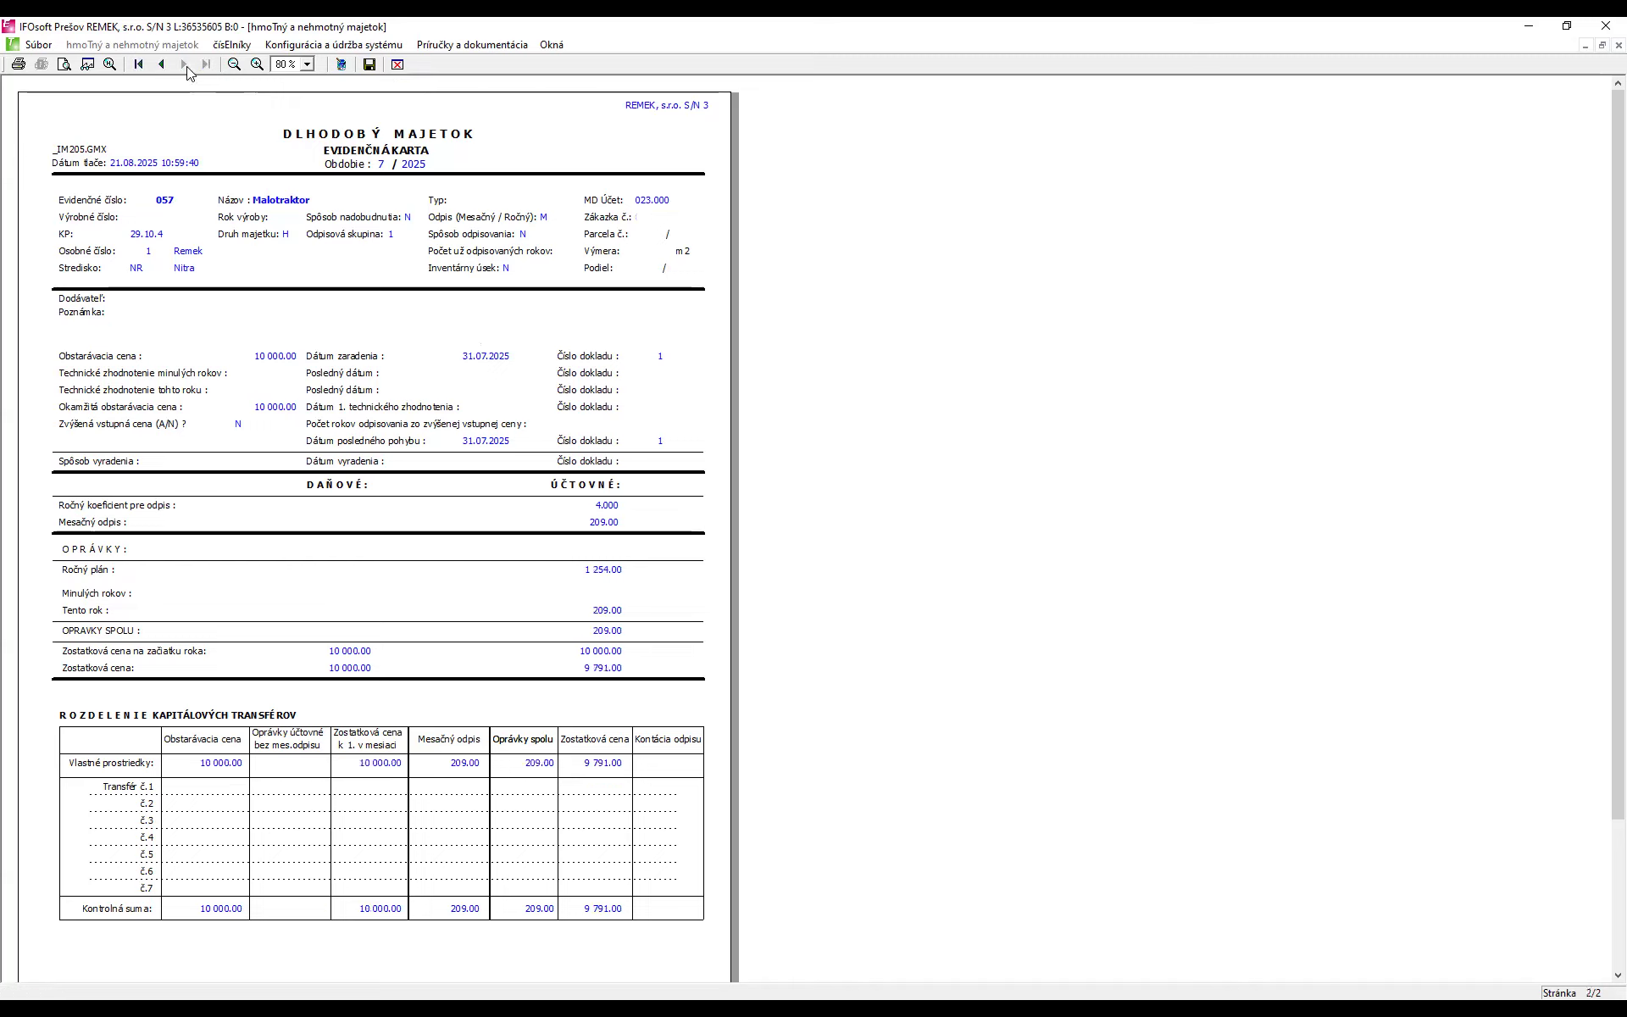
pyautogui.click(160, 65)
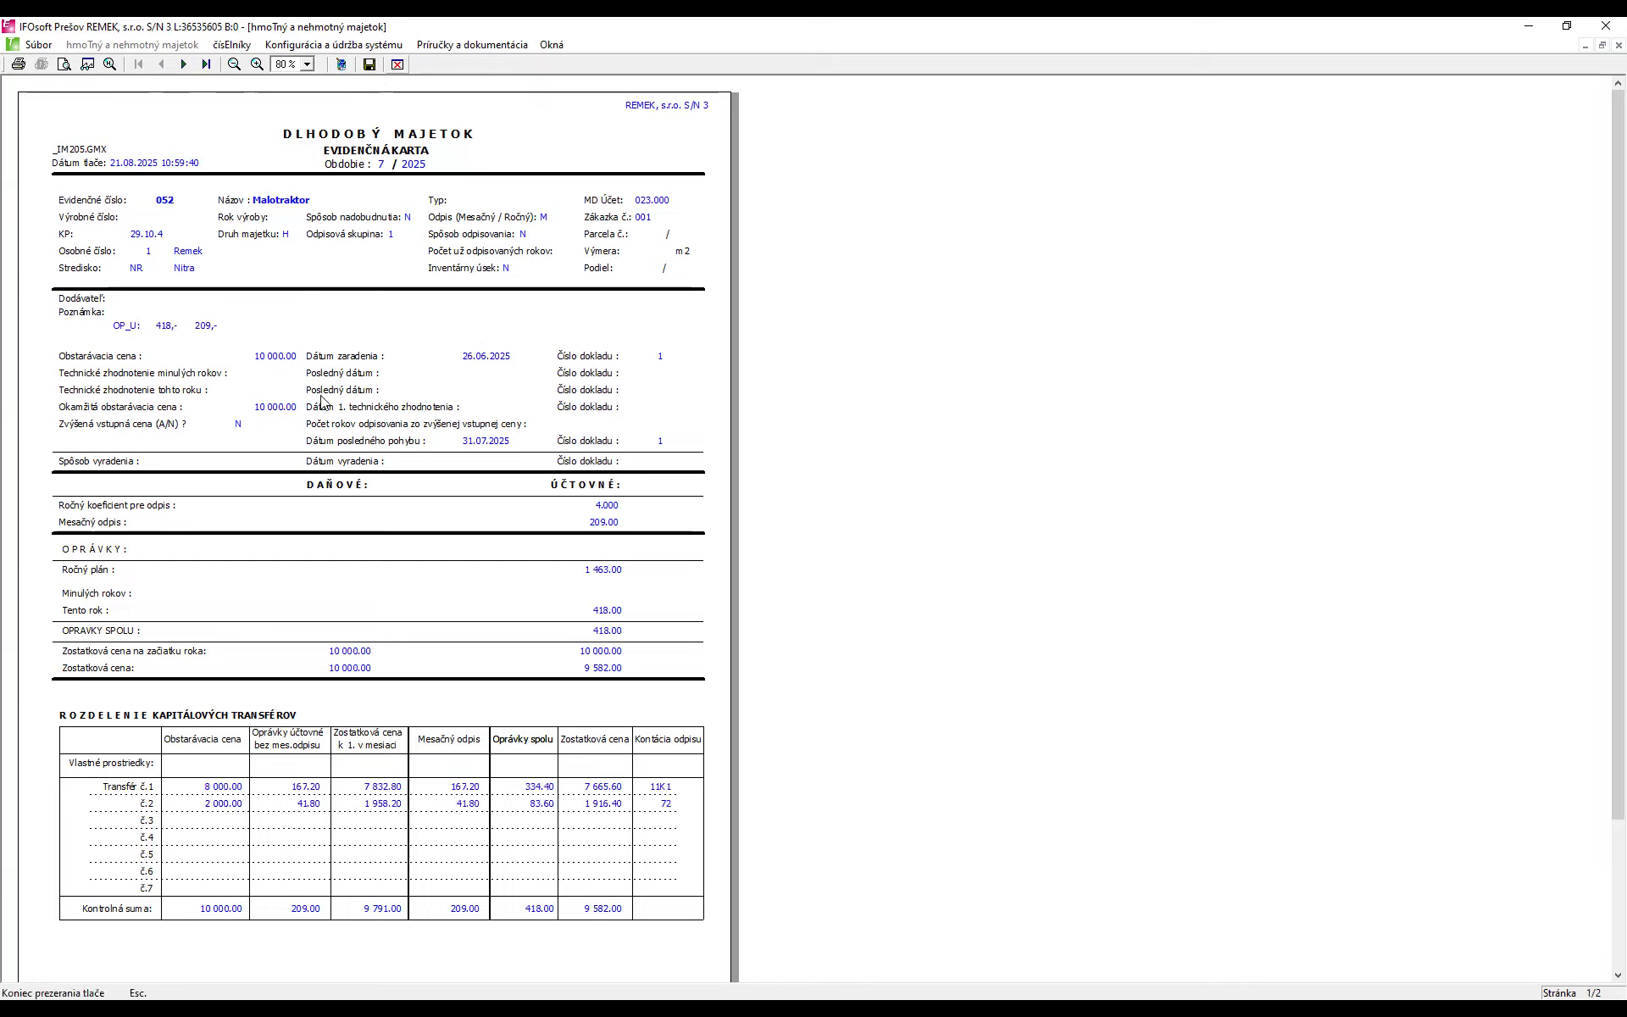
# - Close the asset card preview and look through the available detailed reports and the Zoznam podľa transférov reports
pyautogui.press('Escape')
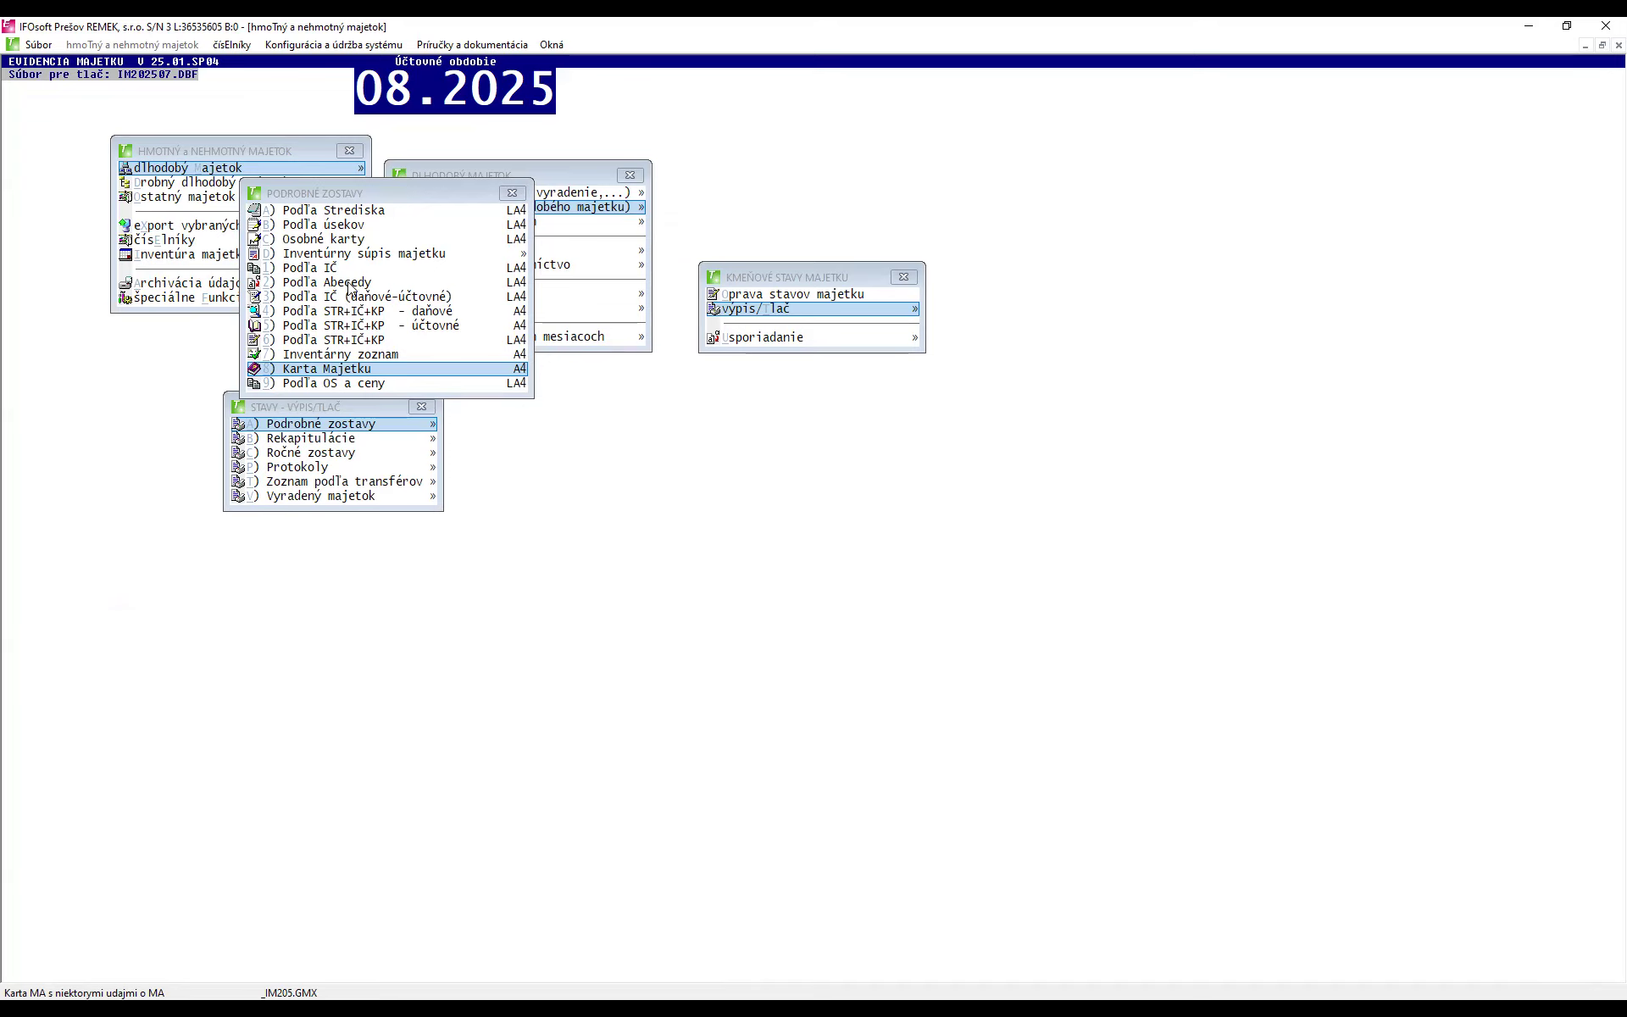
pyautogui.click(363, 254)
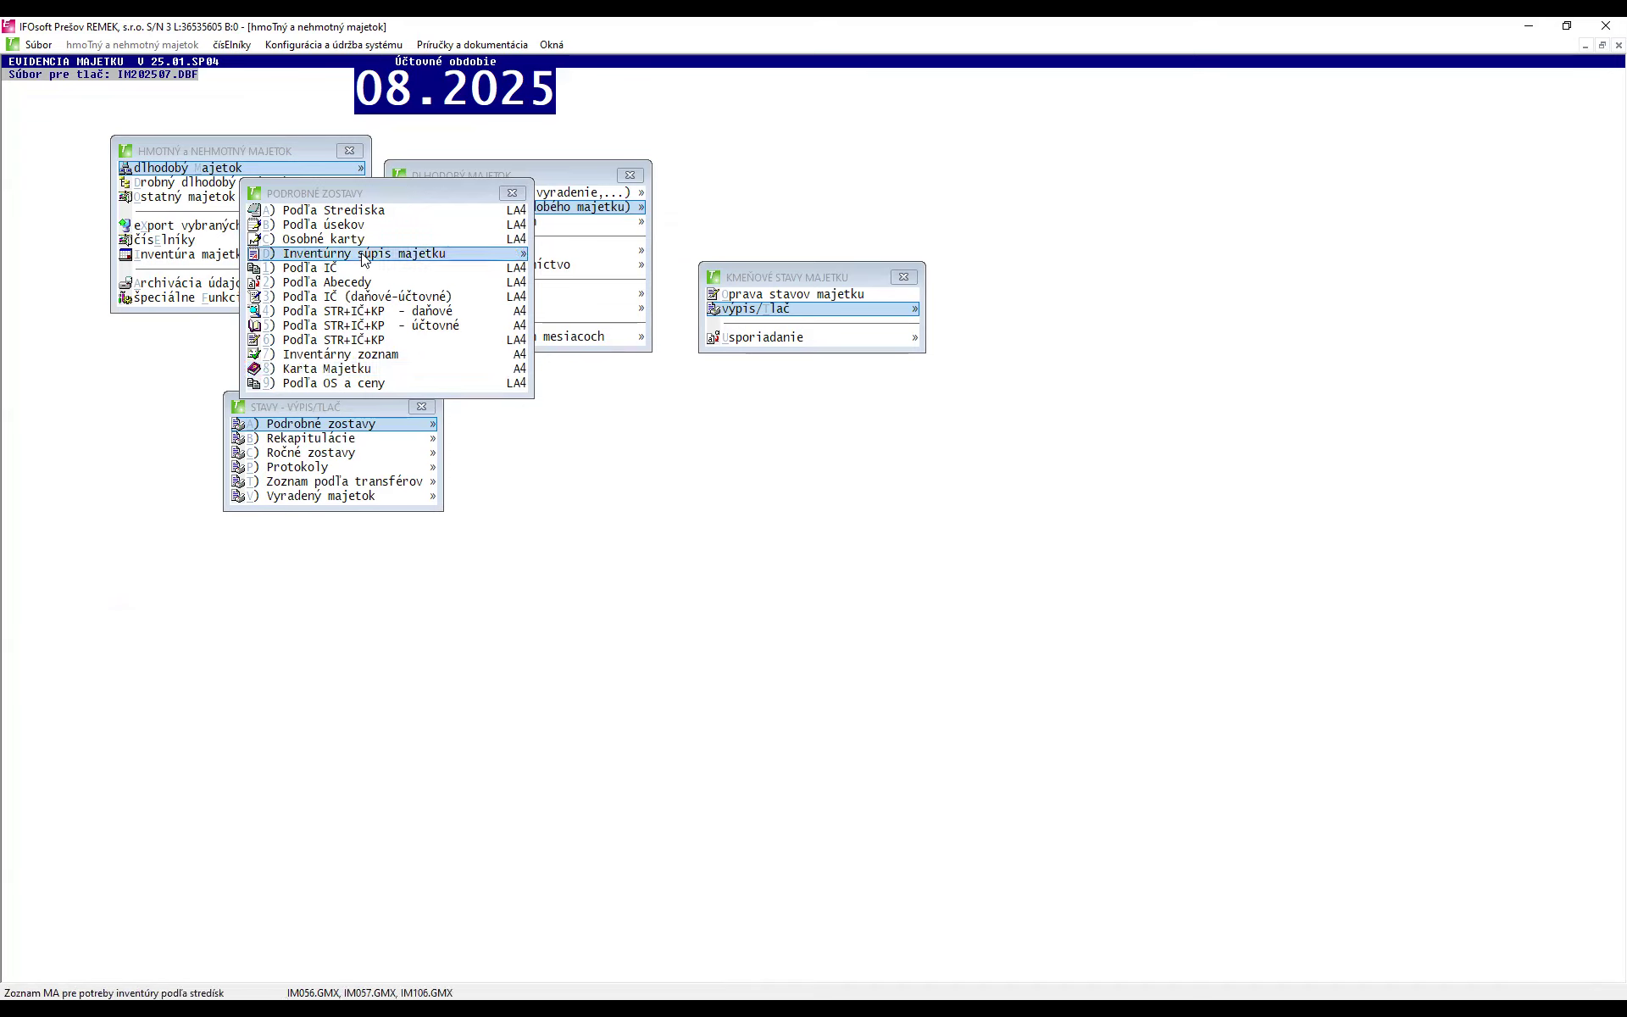
pyautogui.click(355, 242)
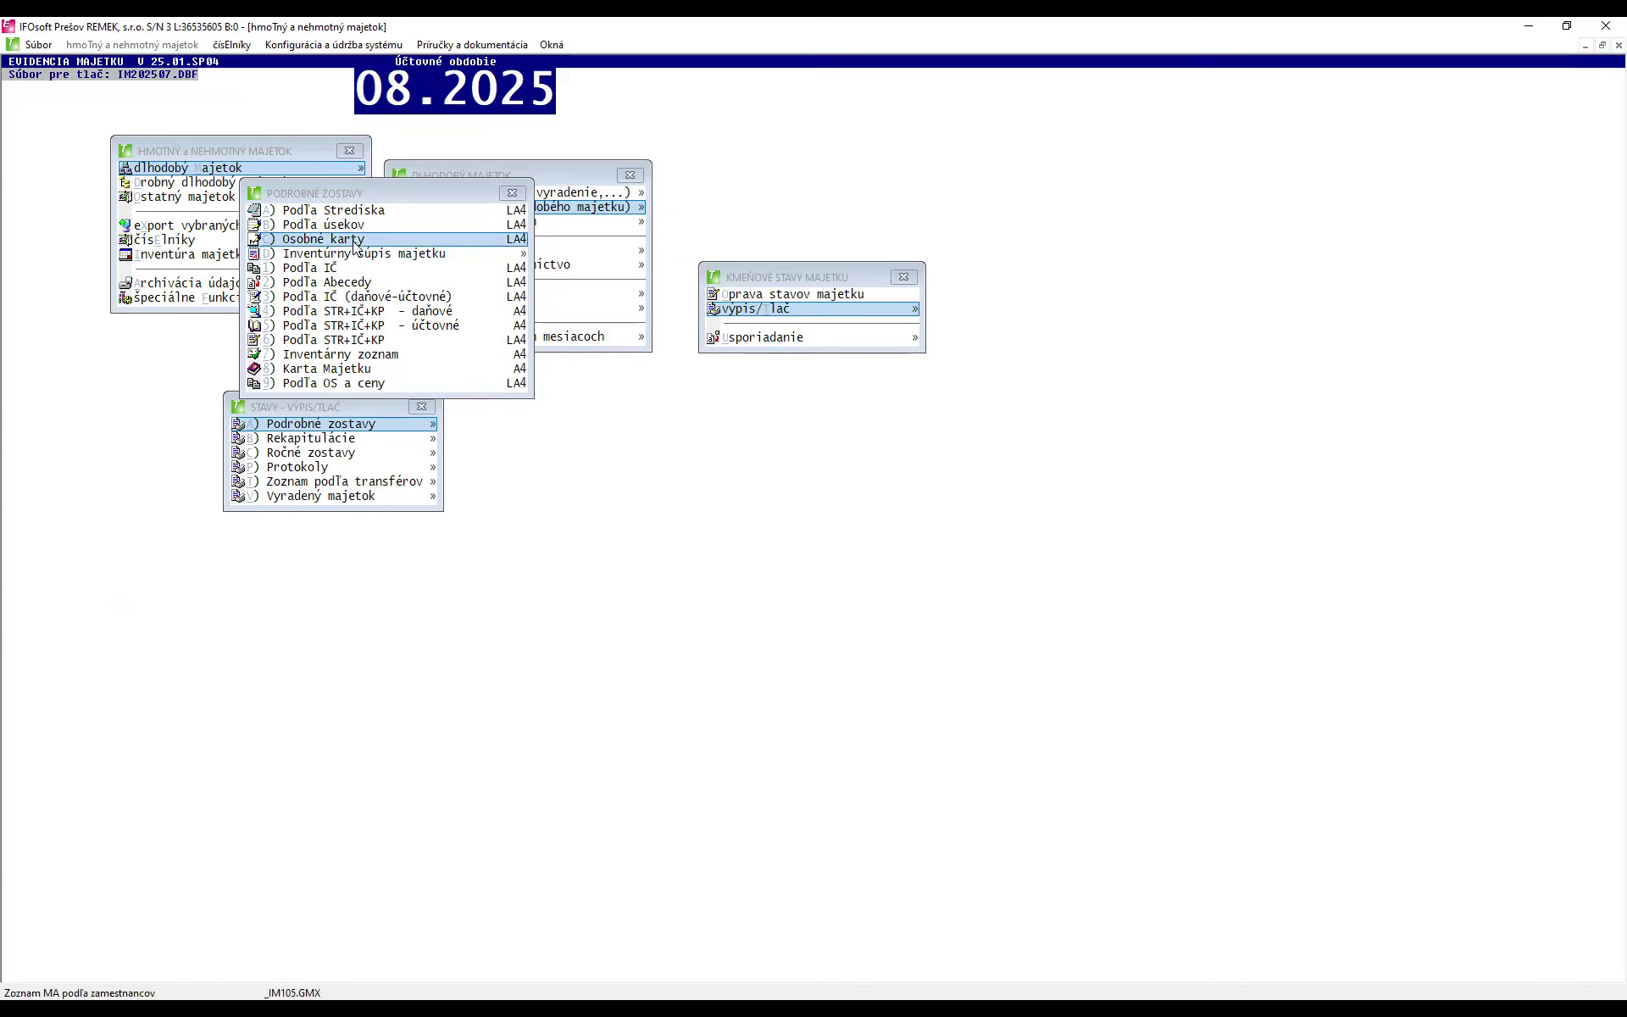
pyautogui.click(336, 371)
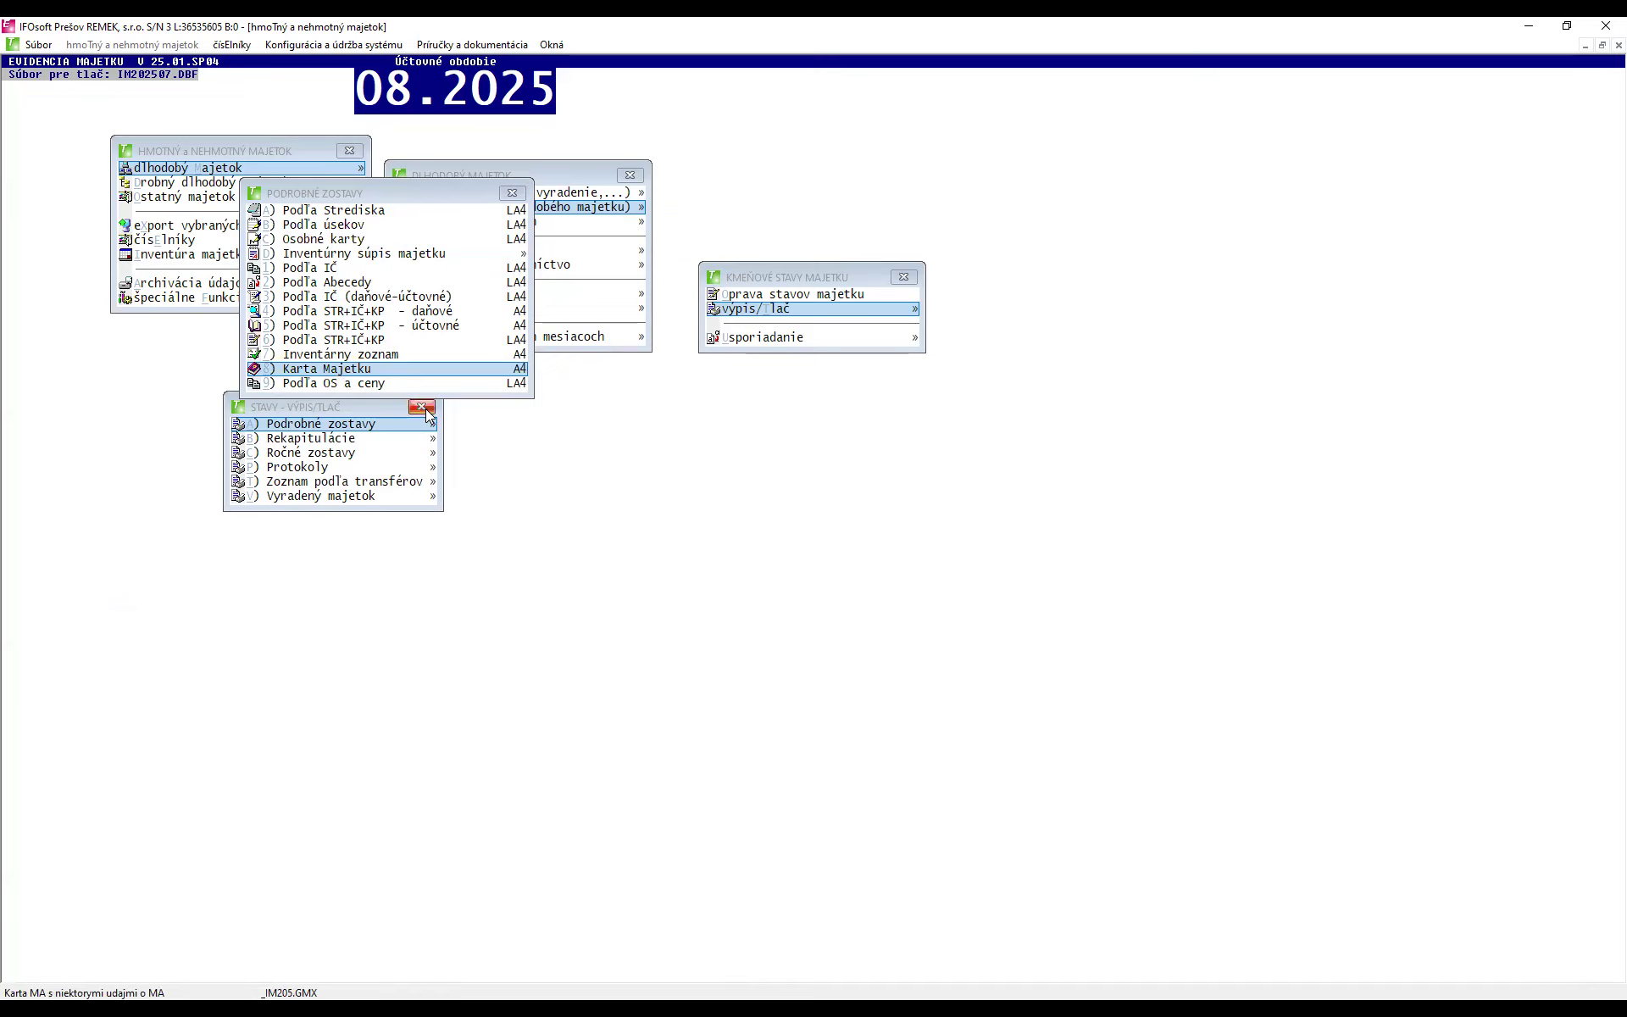
pyautogui.click(366, 485)
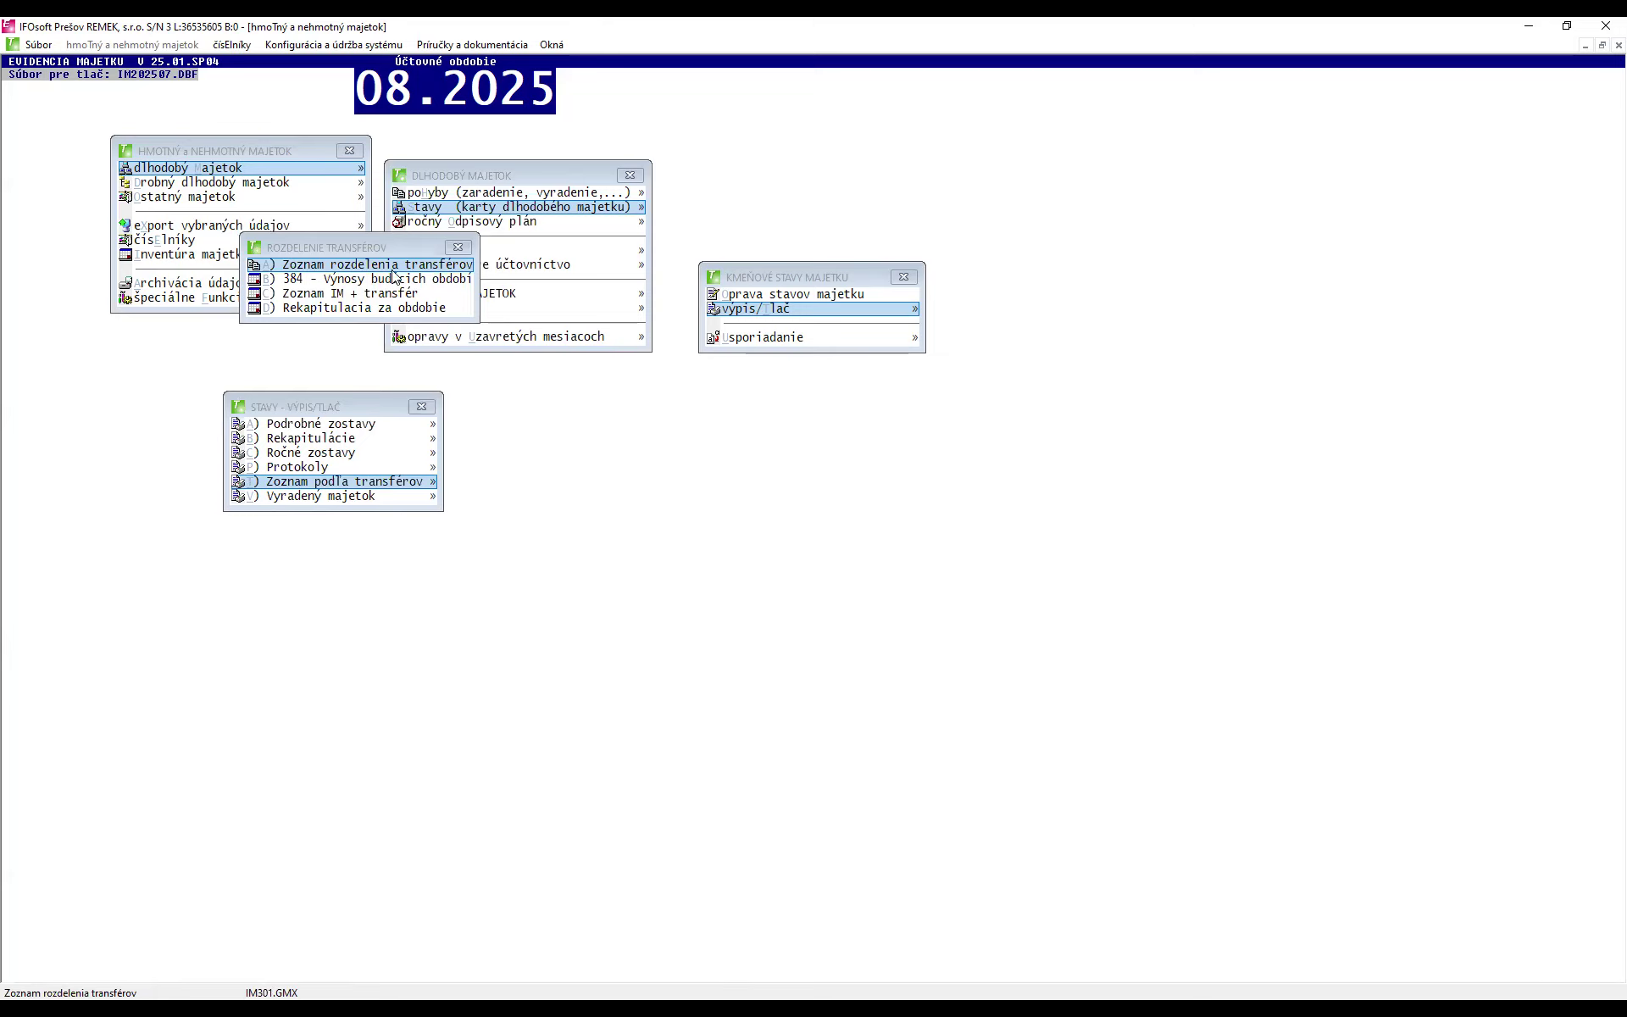
pyautogui.moveTo(405, 252); pyautogui.dragTo(612, 412)
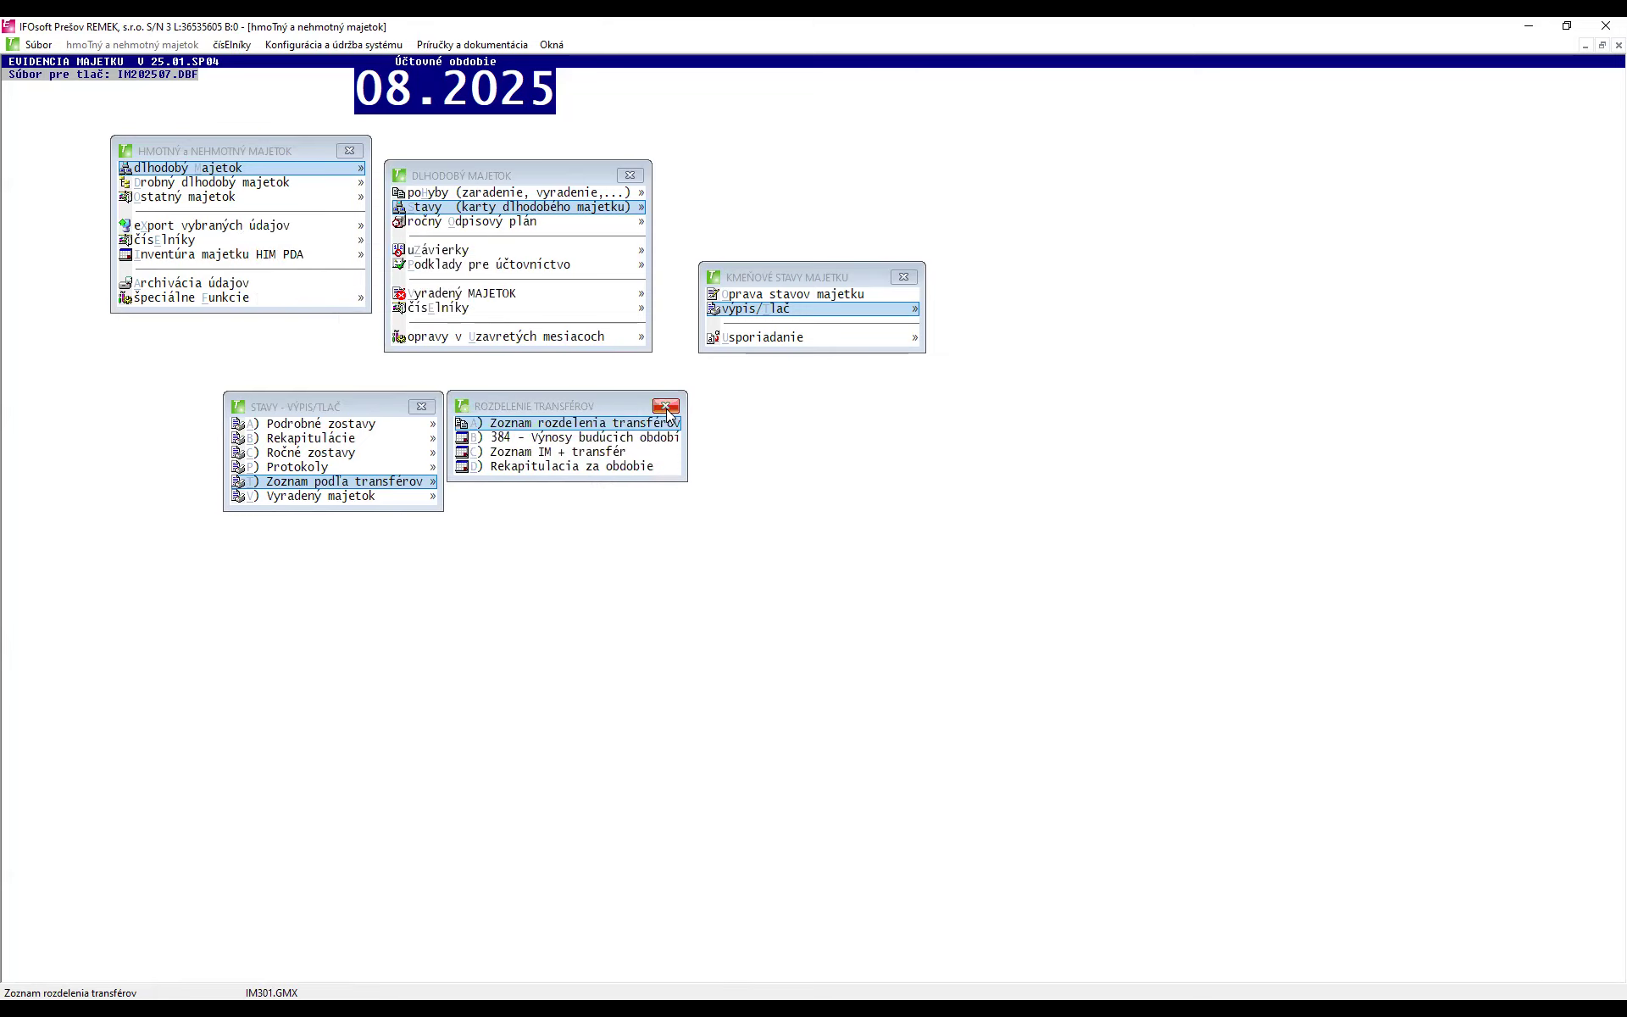
pyautogui.click(666, 408)
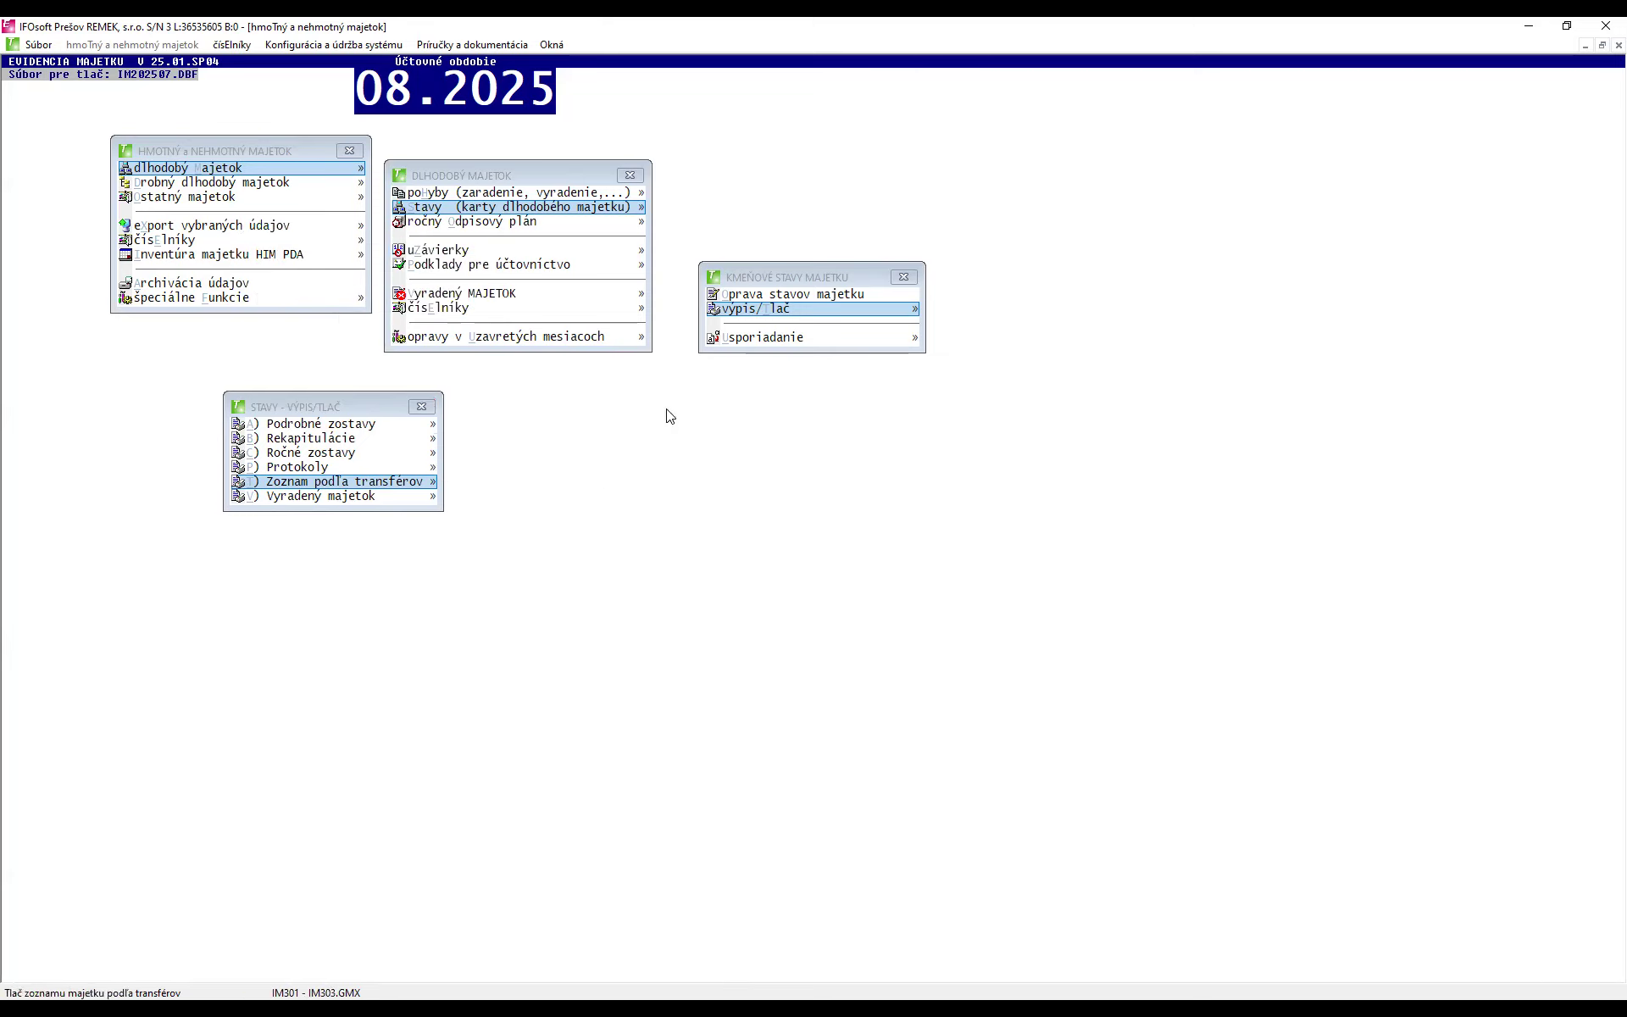
# - Start the protokol zaradenia do používania for the last asset in the list, Budova - zberný dvor: TZKO
pyautogui.click(332, 470)
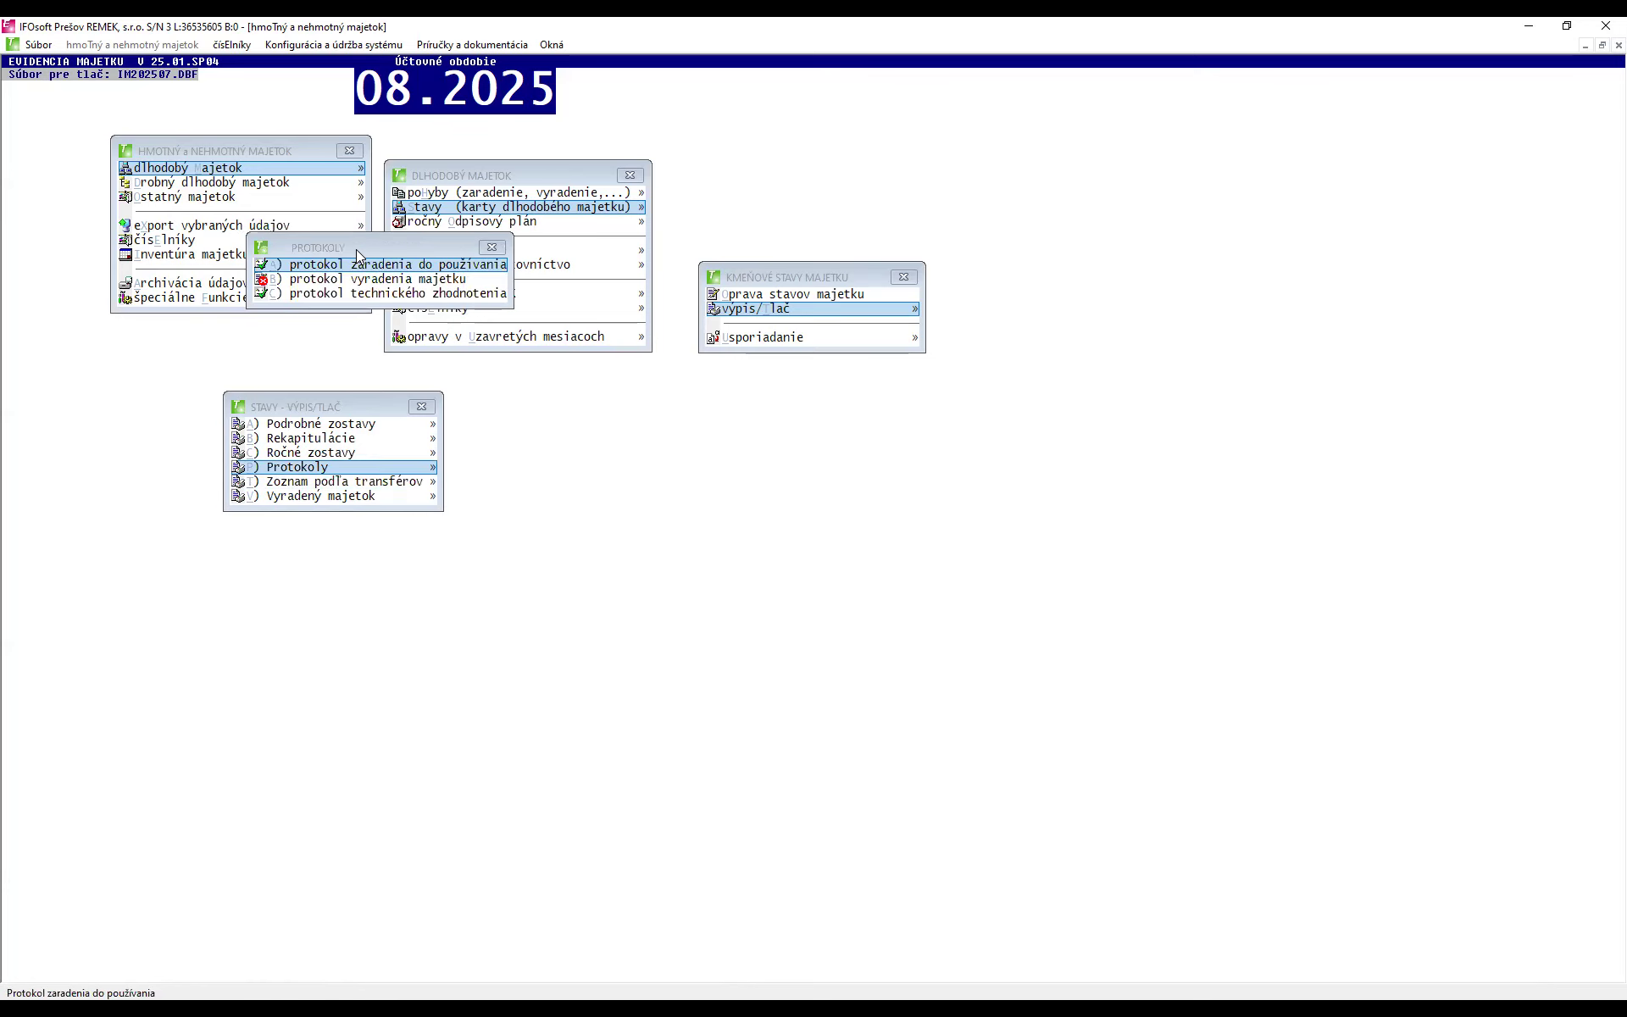
pyautogui.moveTo(356, 249); pyautogui.dragTo(577, 412)
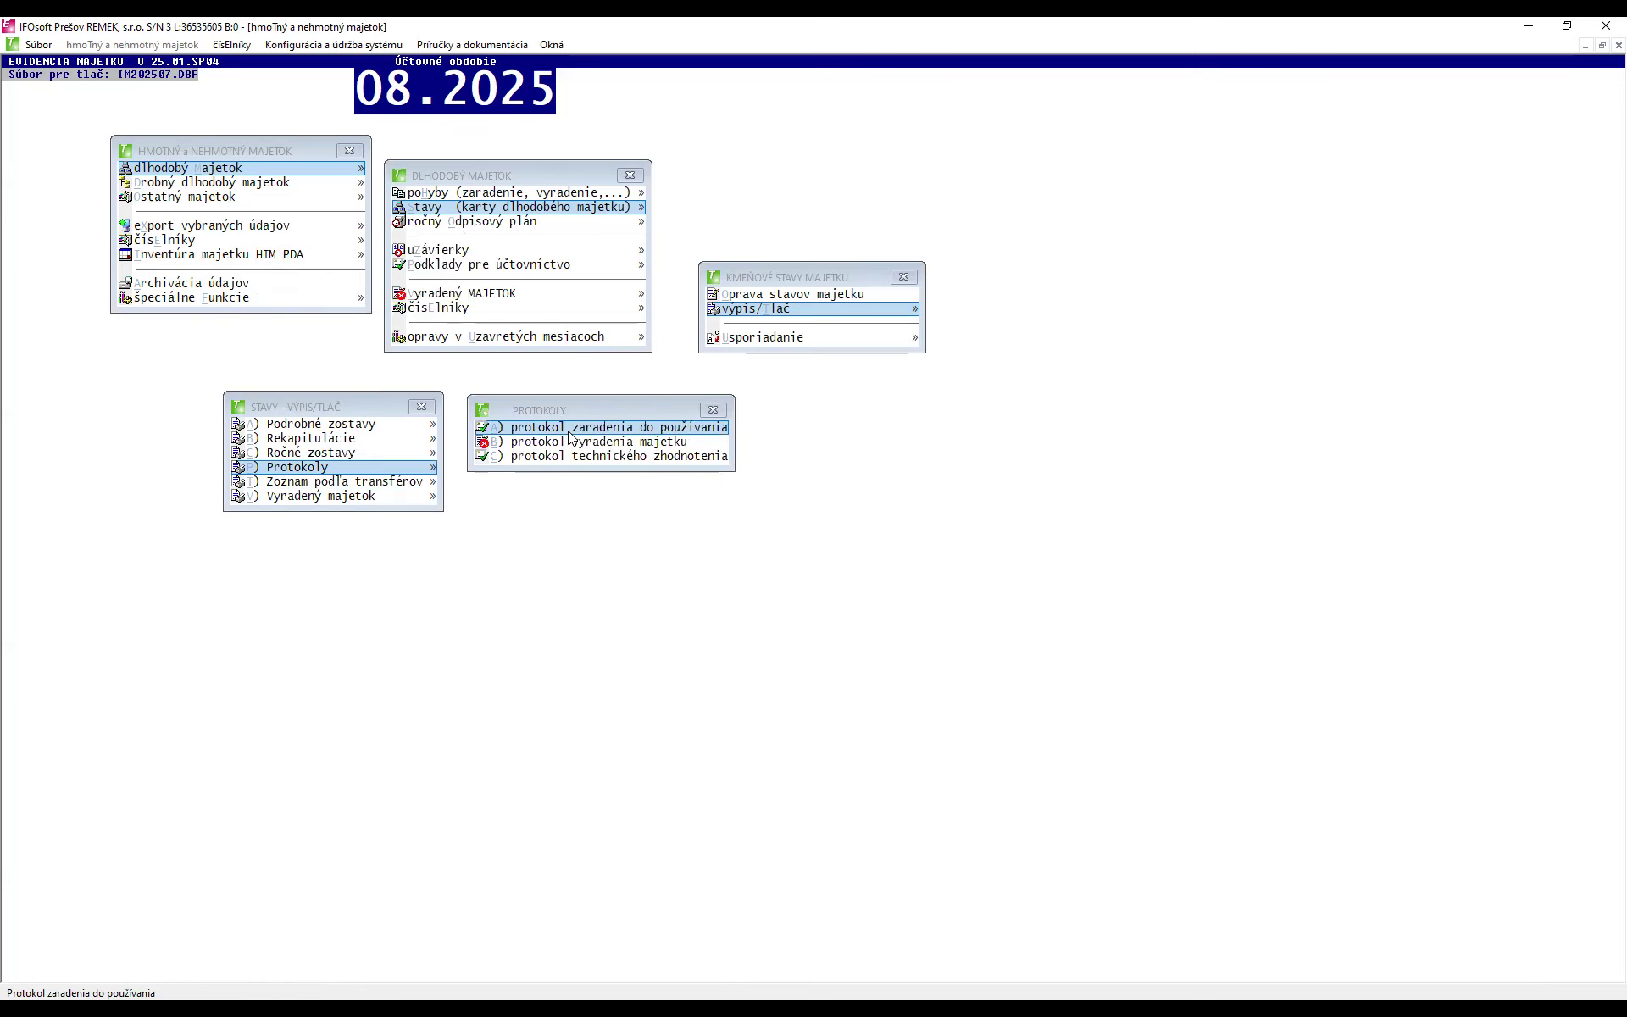
pyautogui.click(570, 432)
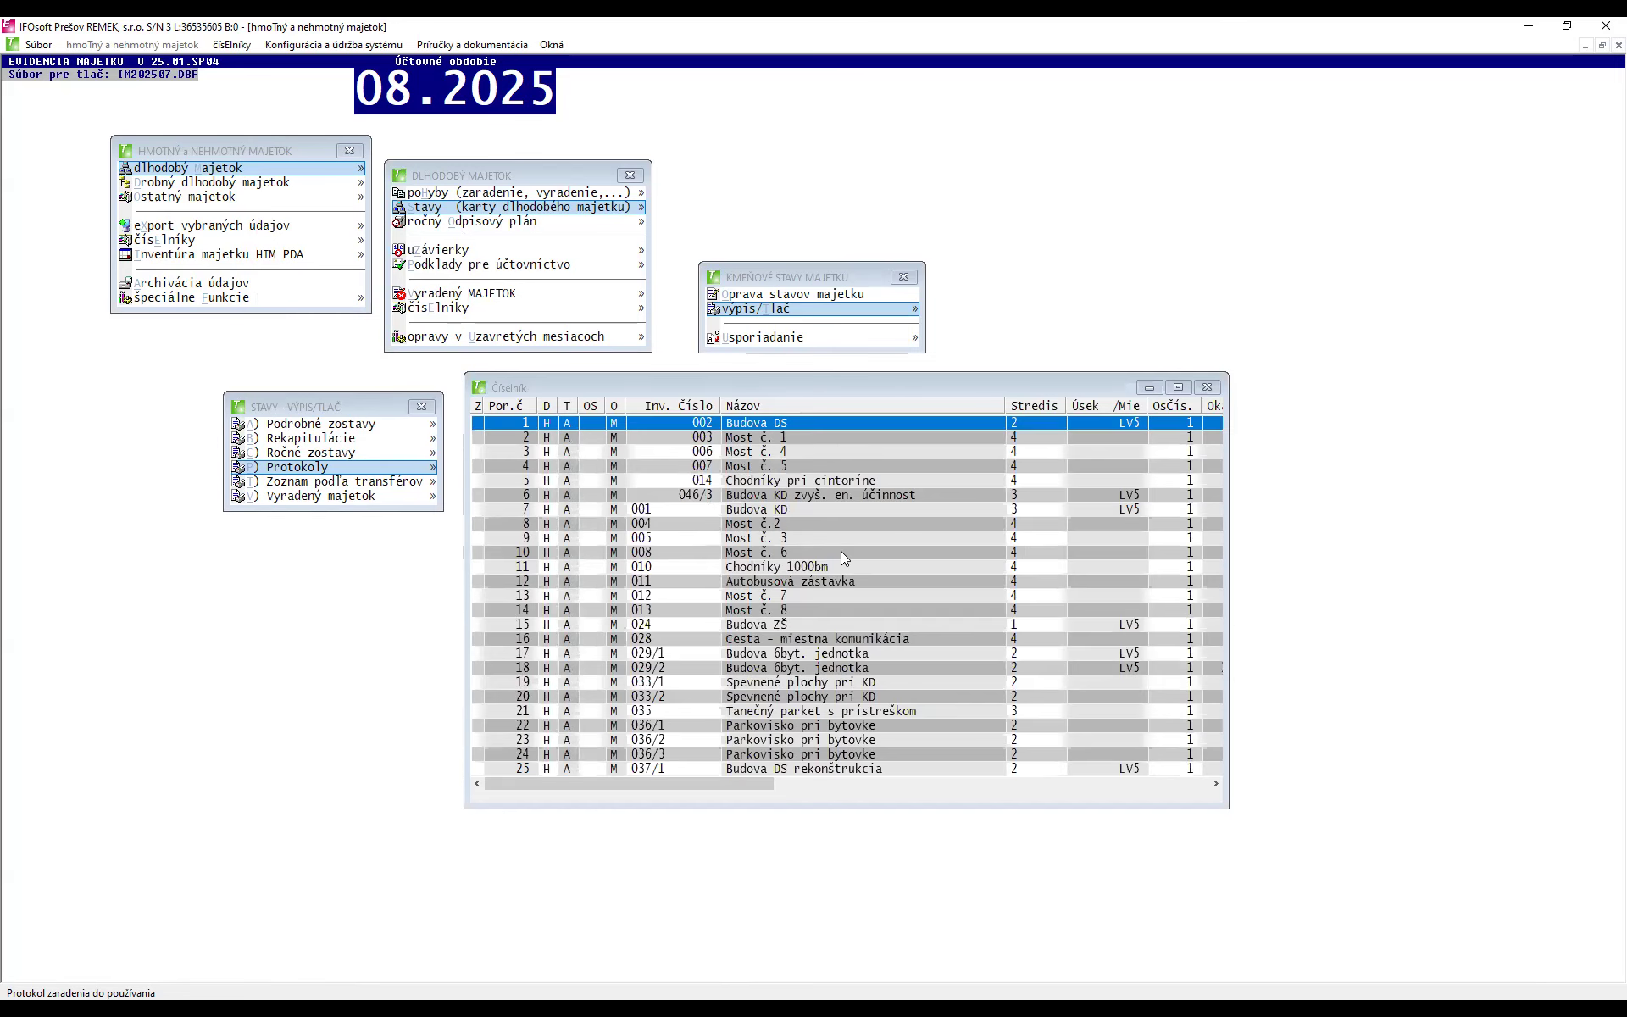
pyautogui.press('pagedown')
pyautogui.press('pagedown')
pyautogui.press('pagedown')
pyautogui.press('pagedown')
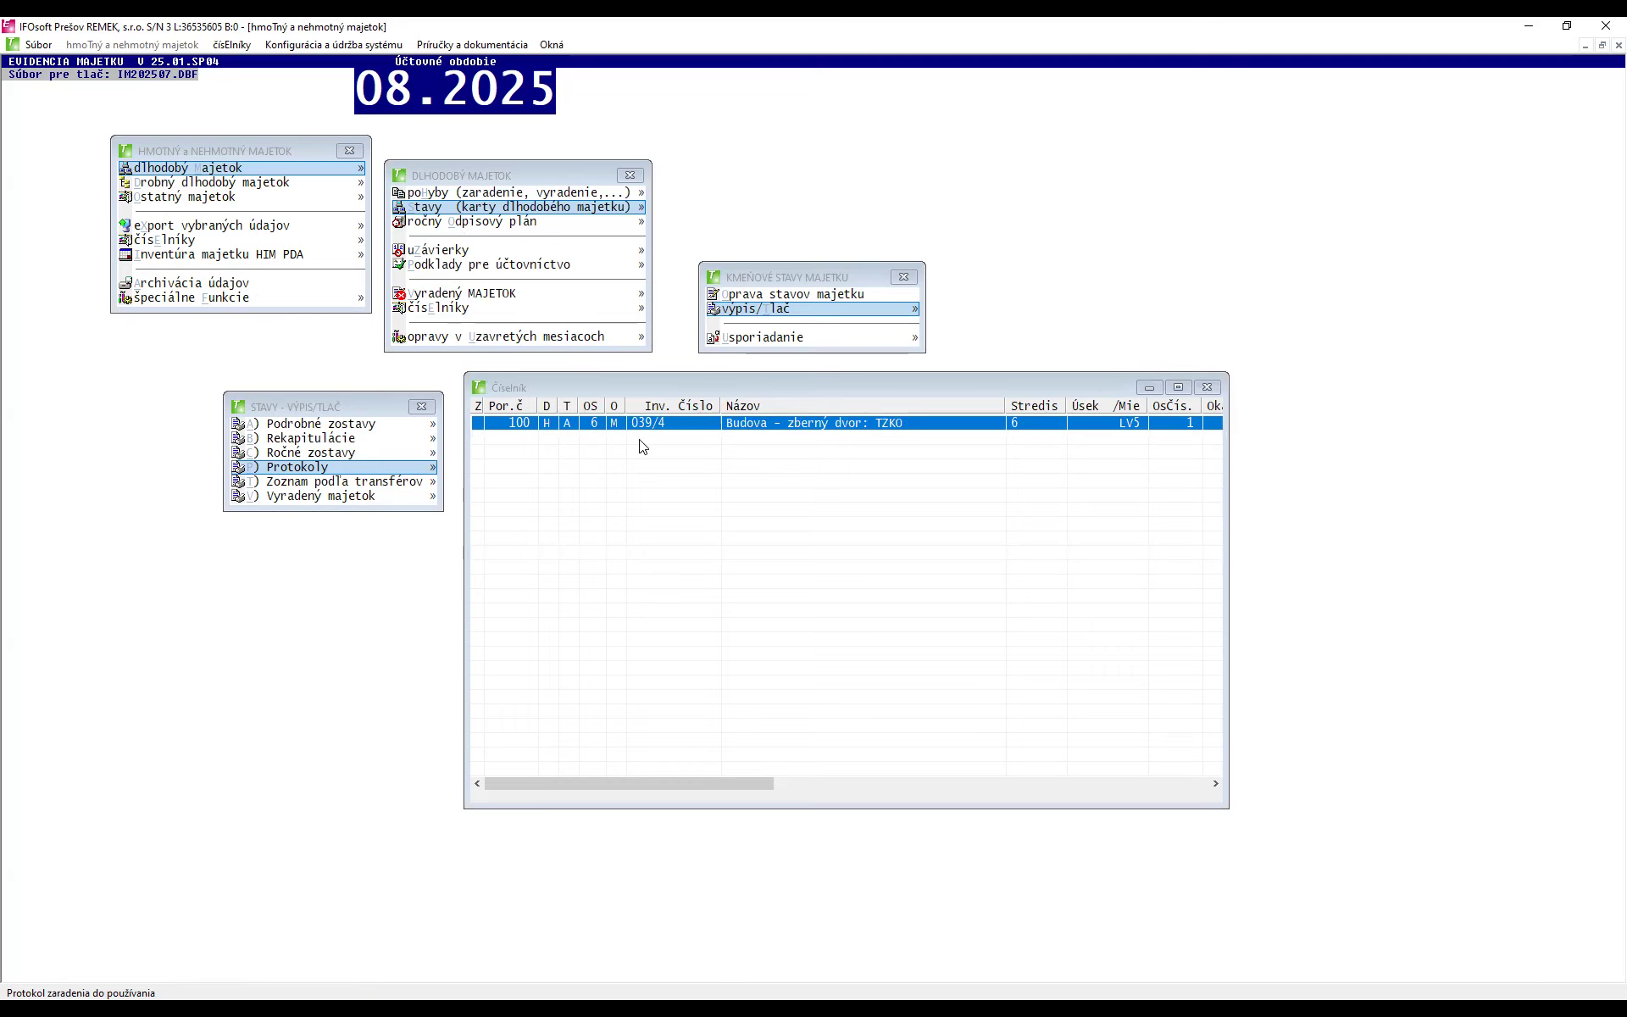
pyautogui.press('Return')
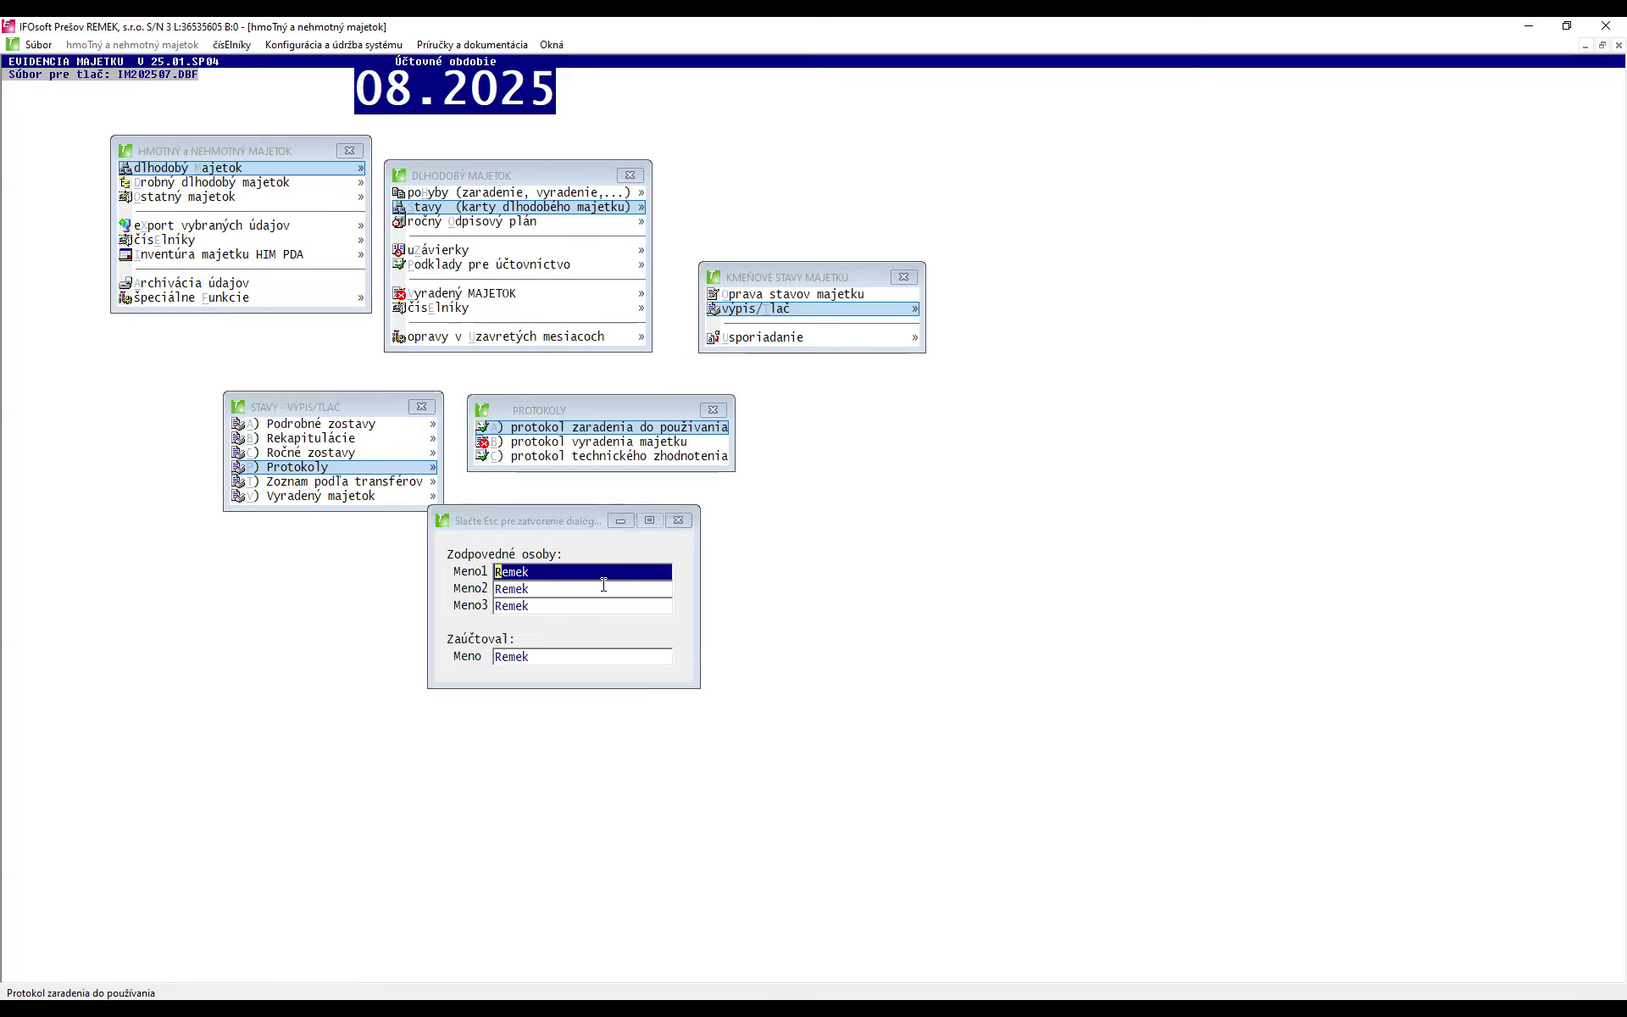
# - Keep the responsible persons, generate the protocol with the _PROT_Z_ZFK.gmx template, review the whole page and close its preview
pyautogui.press('Escape')
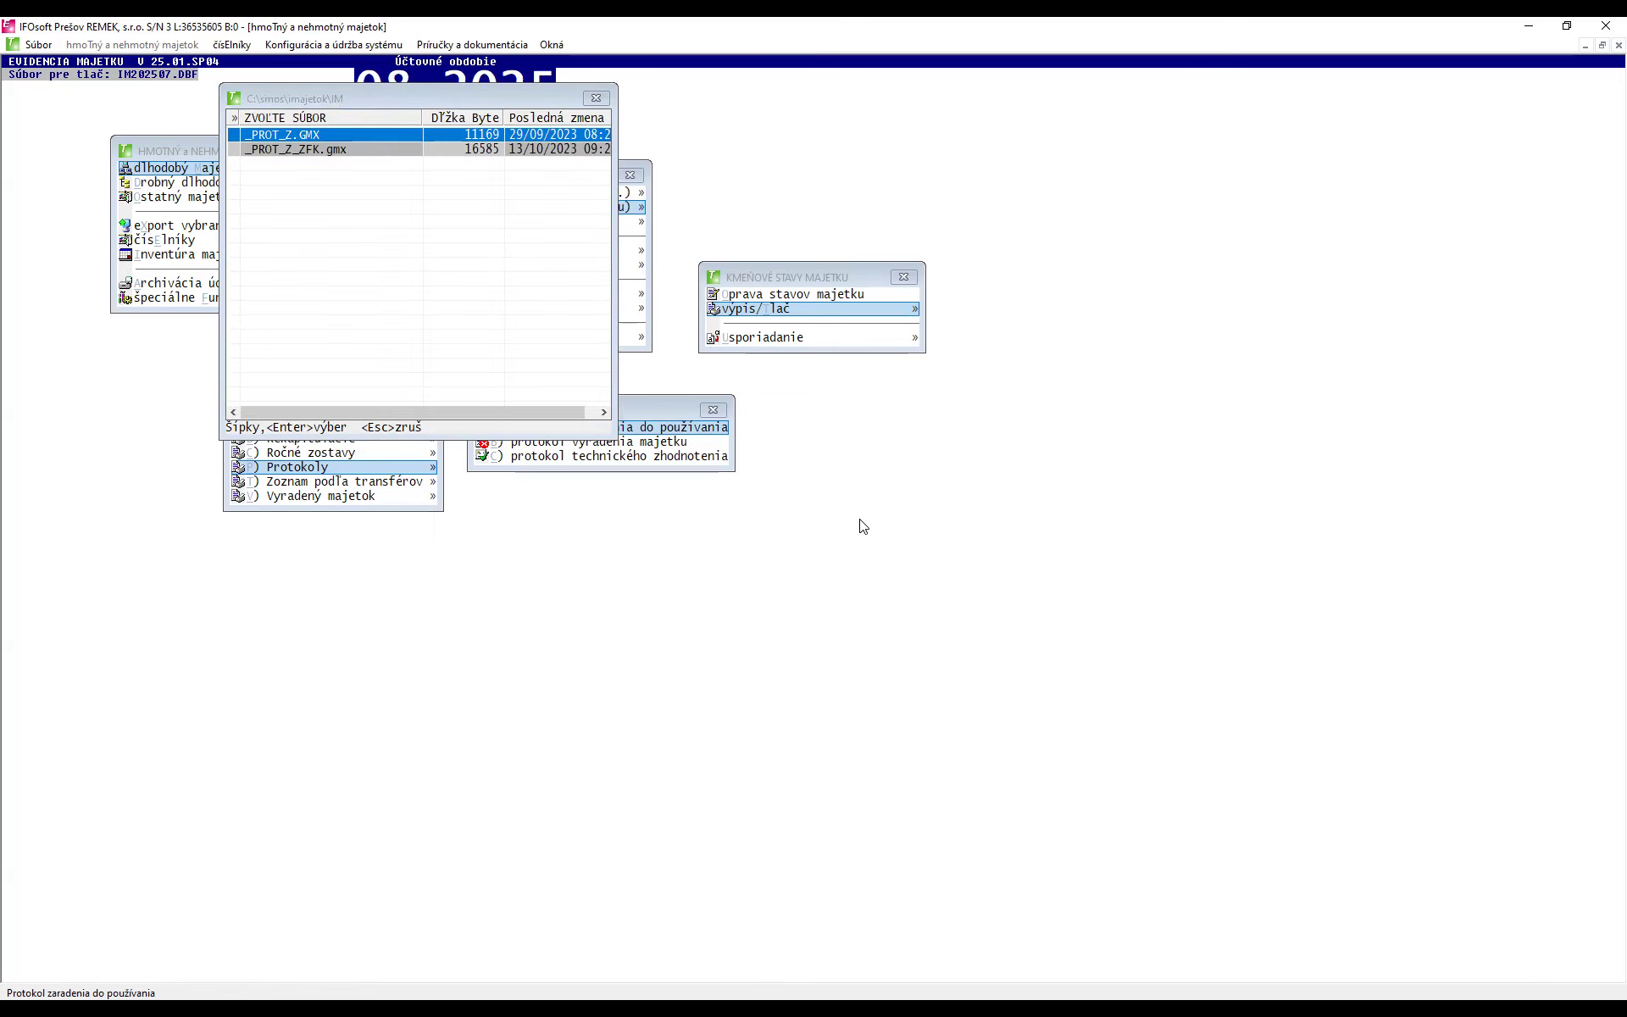
pyautogui.moveTo(860, 521); pyautogui.dragTo(859, 520)
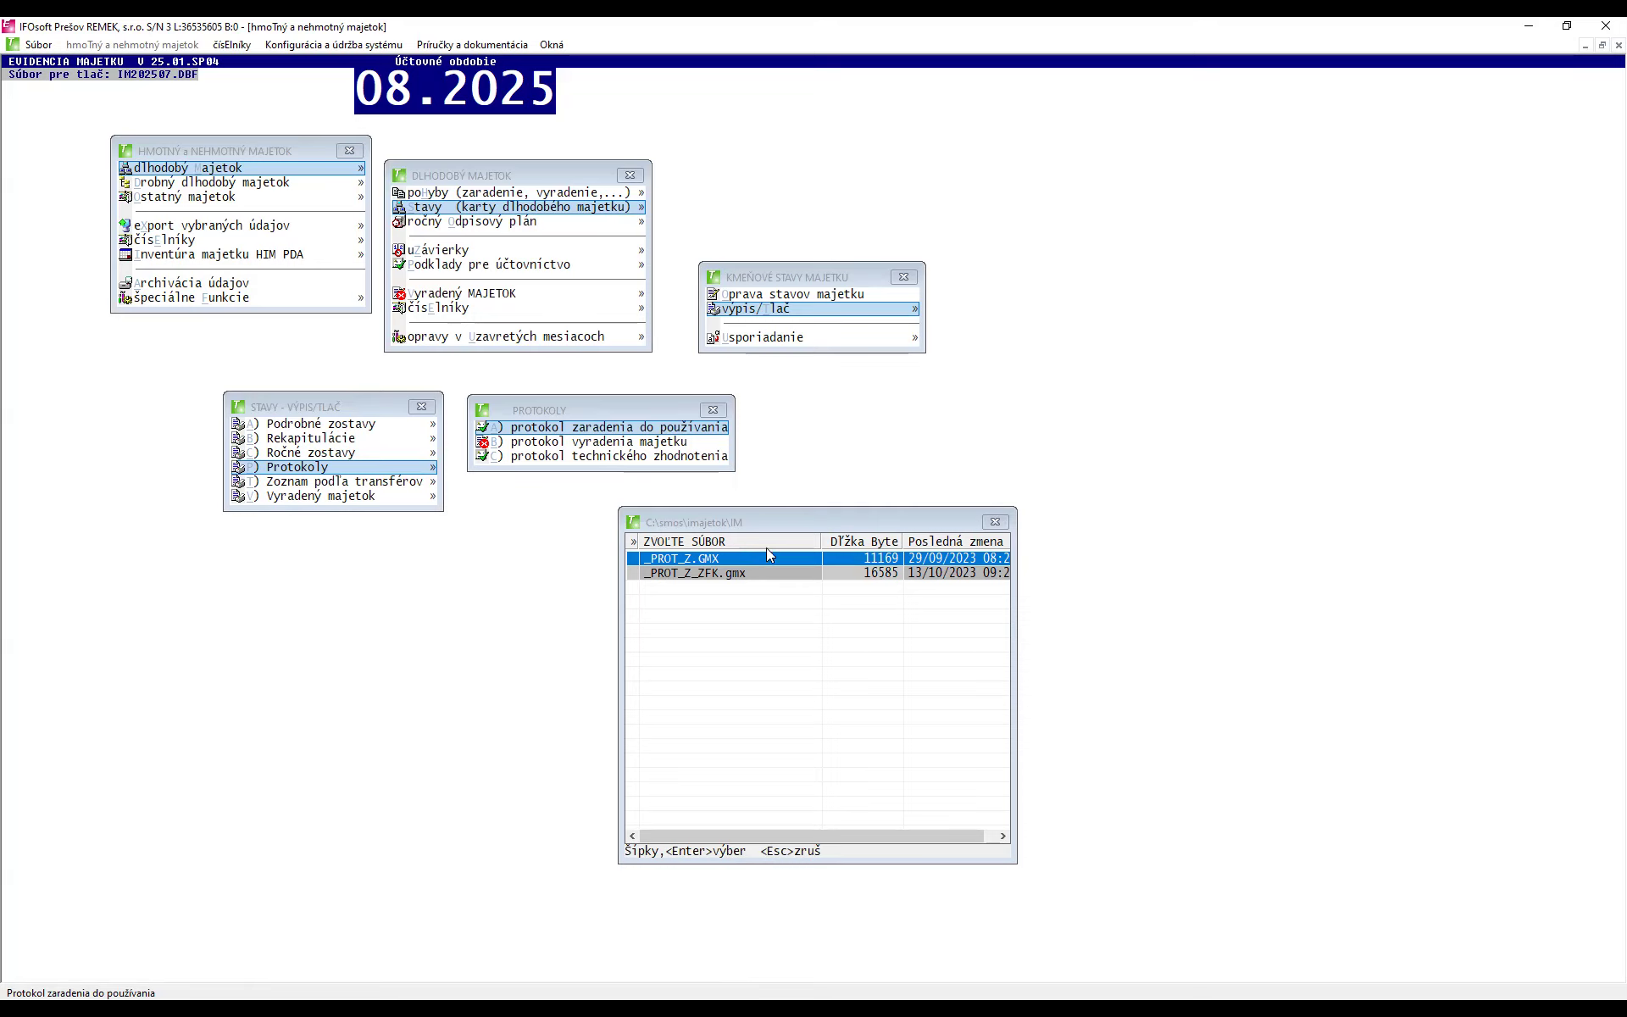
pyautogui.click(710, 577)
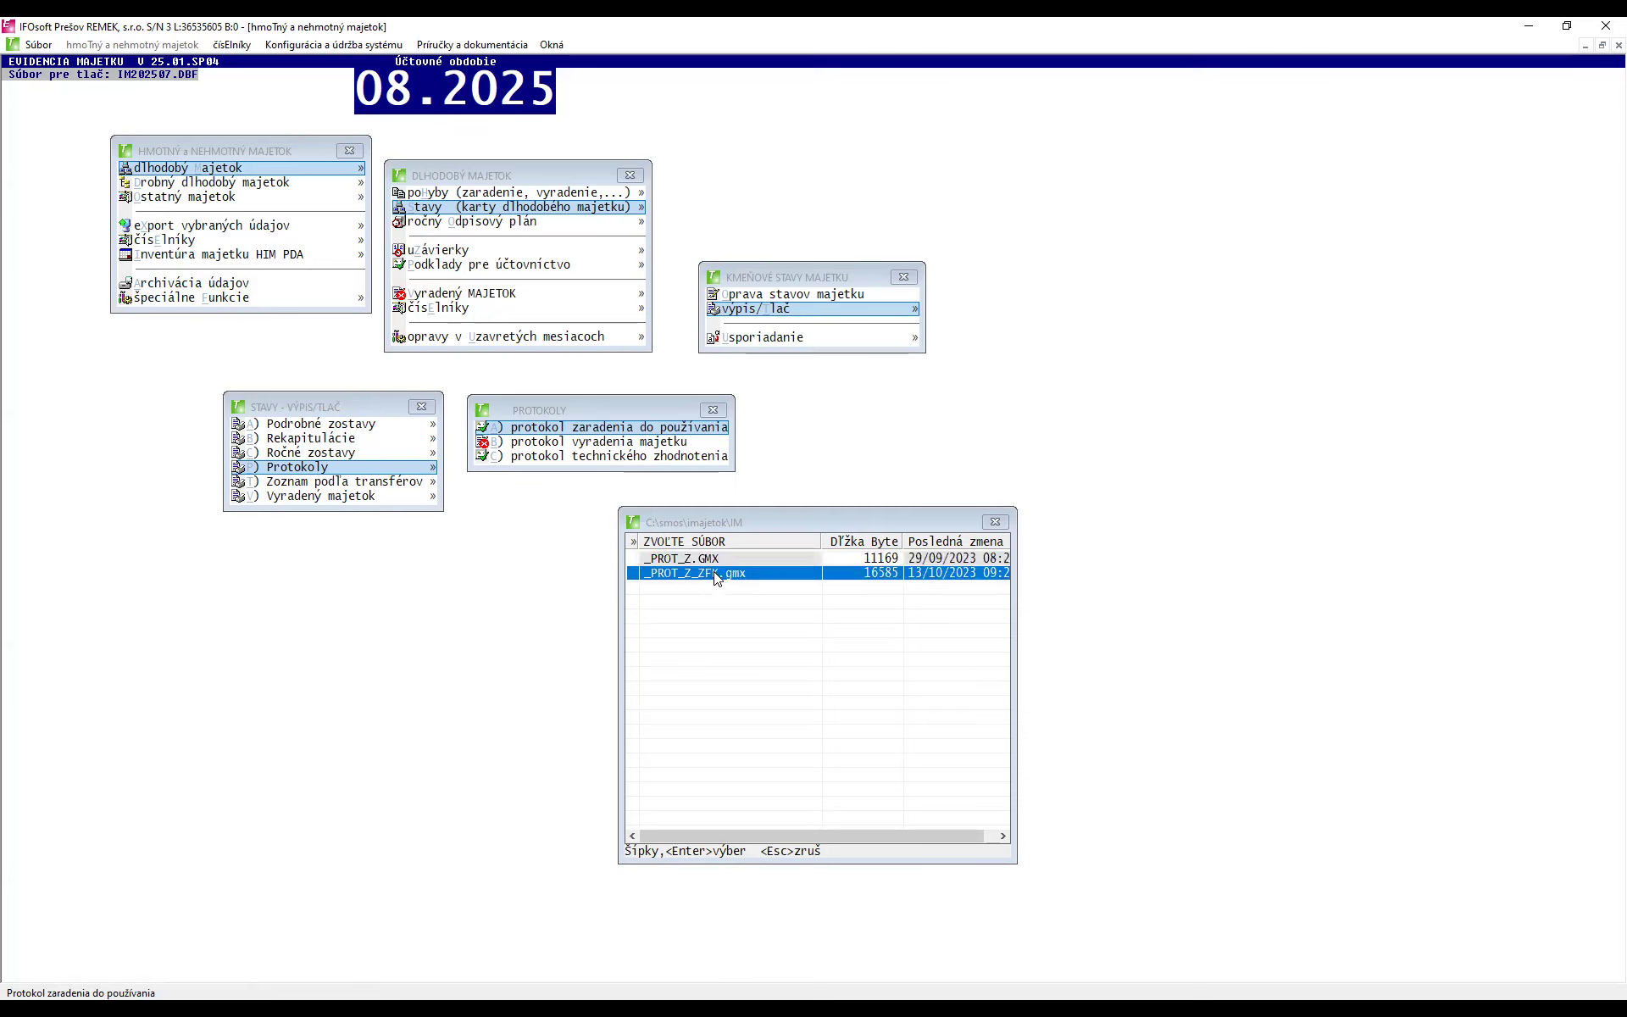
pyautogui.doubleClick(716, 575)
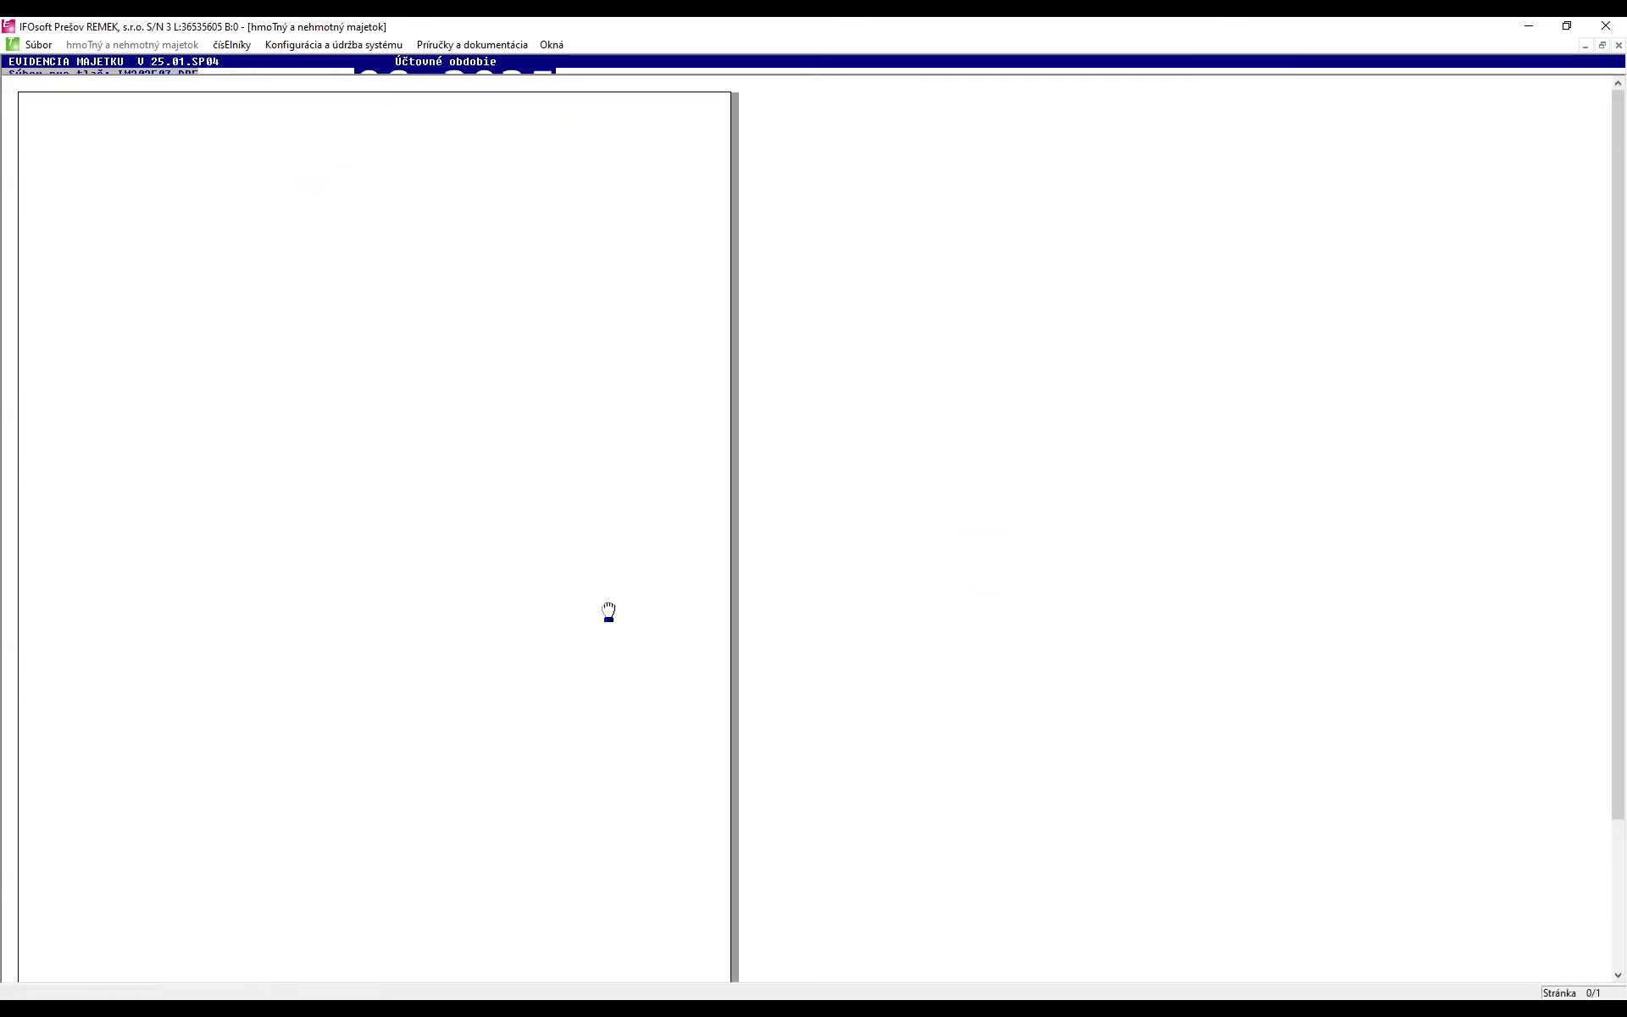
pyautogui.scroll(-3, 378, 809)
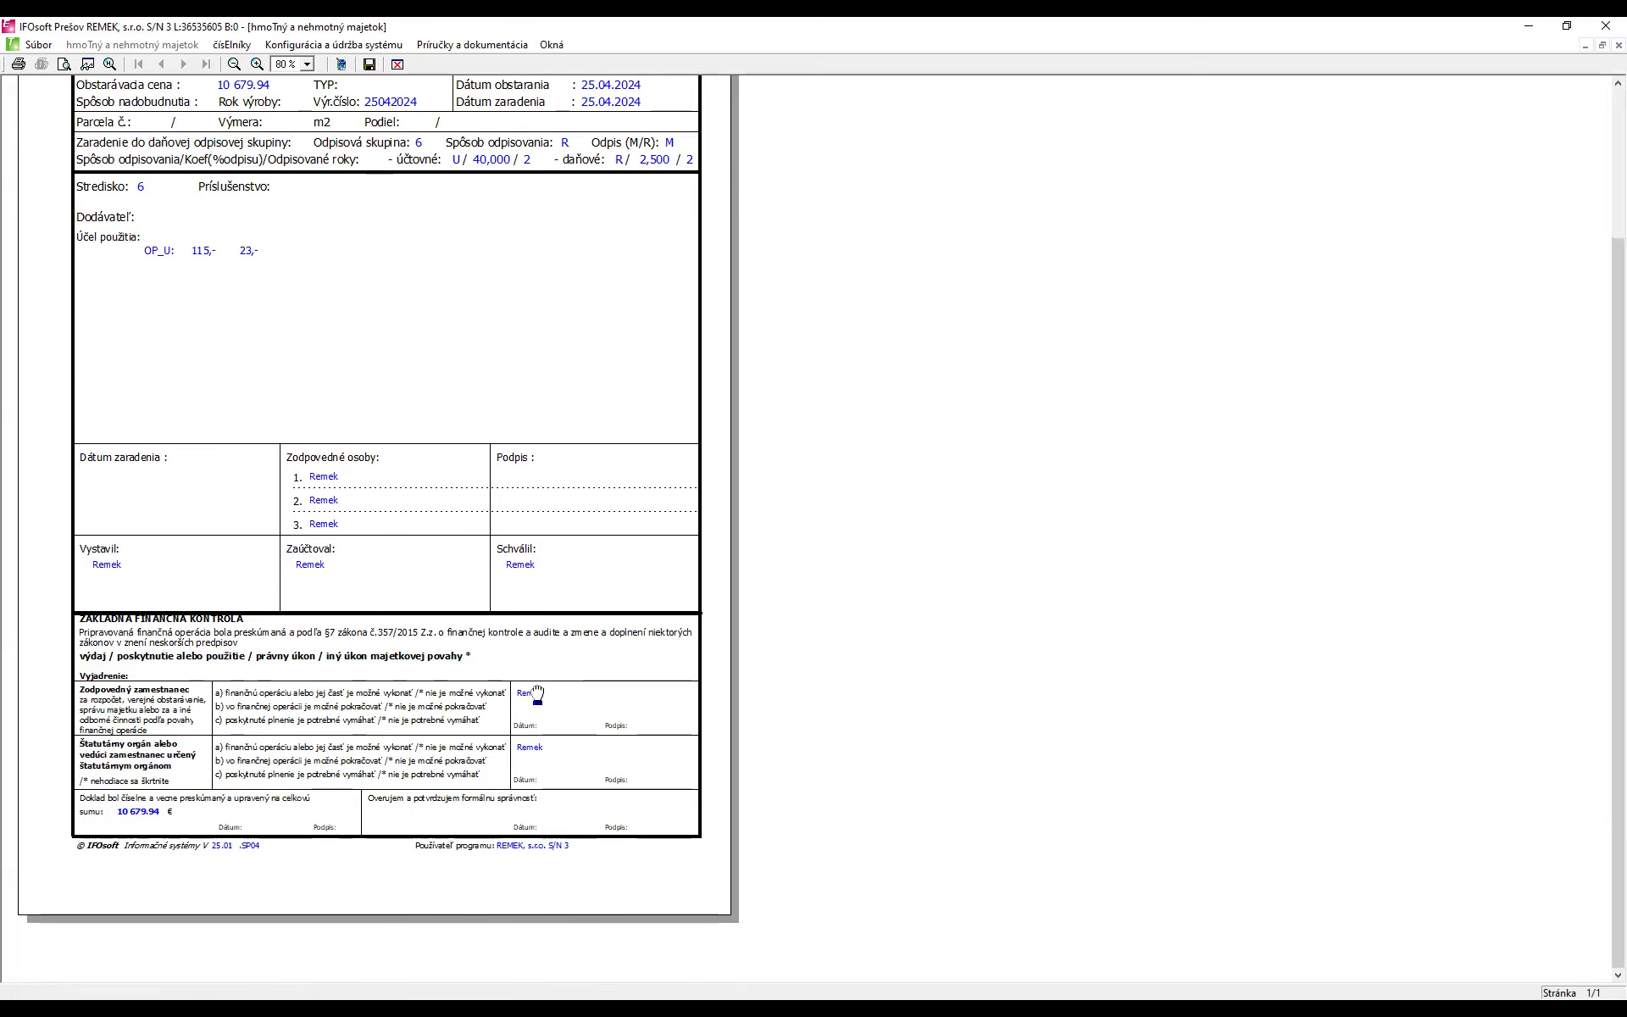
pyautogui.scroll(3, 539, 697)
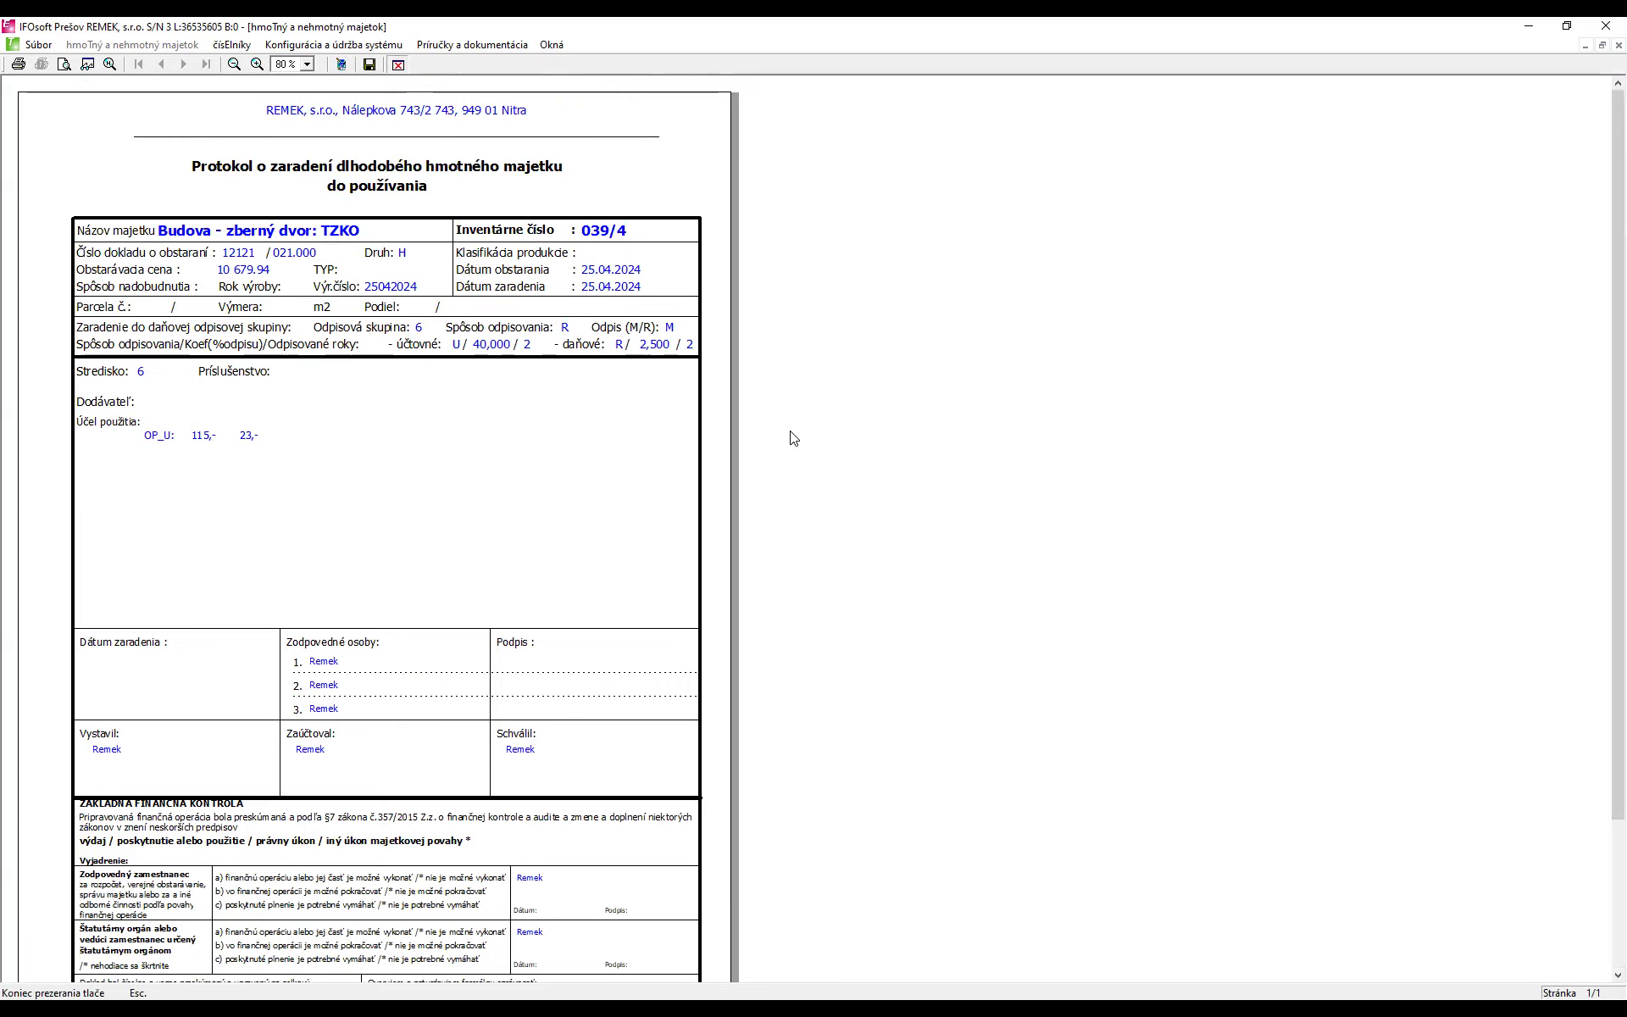
pyautogui.press('Escape')
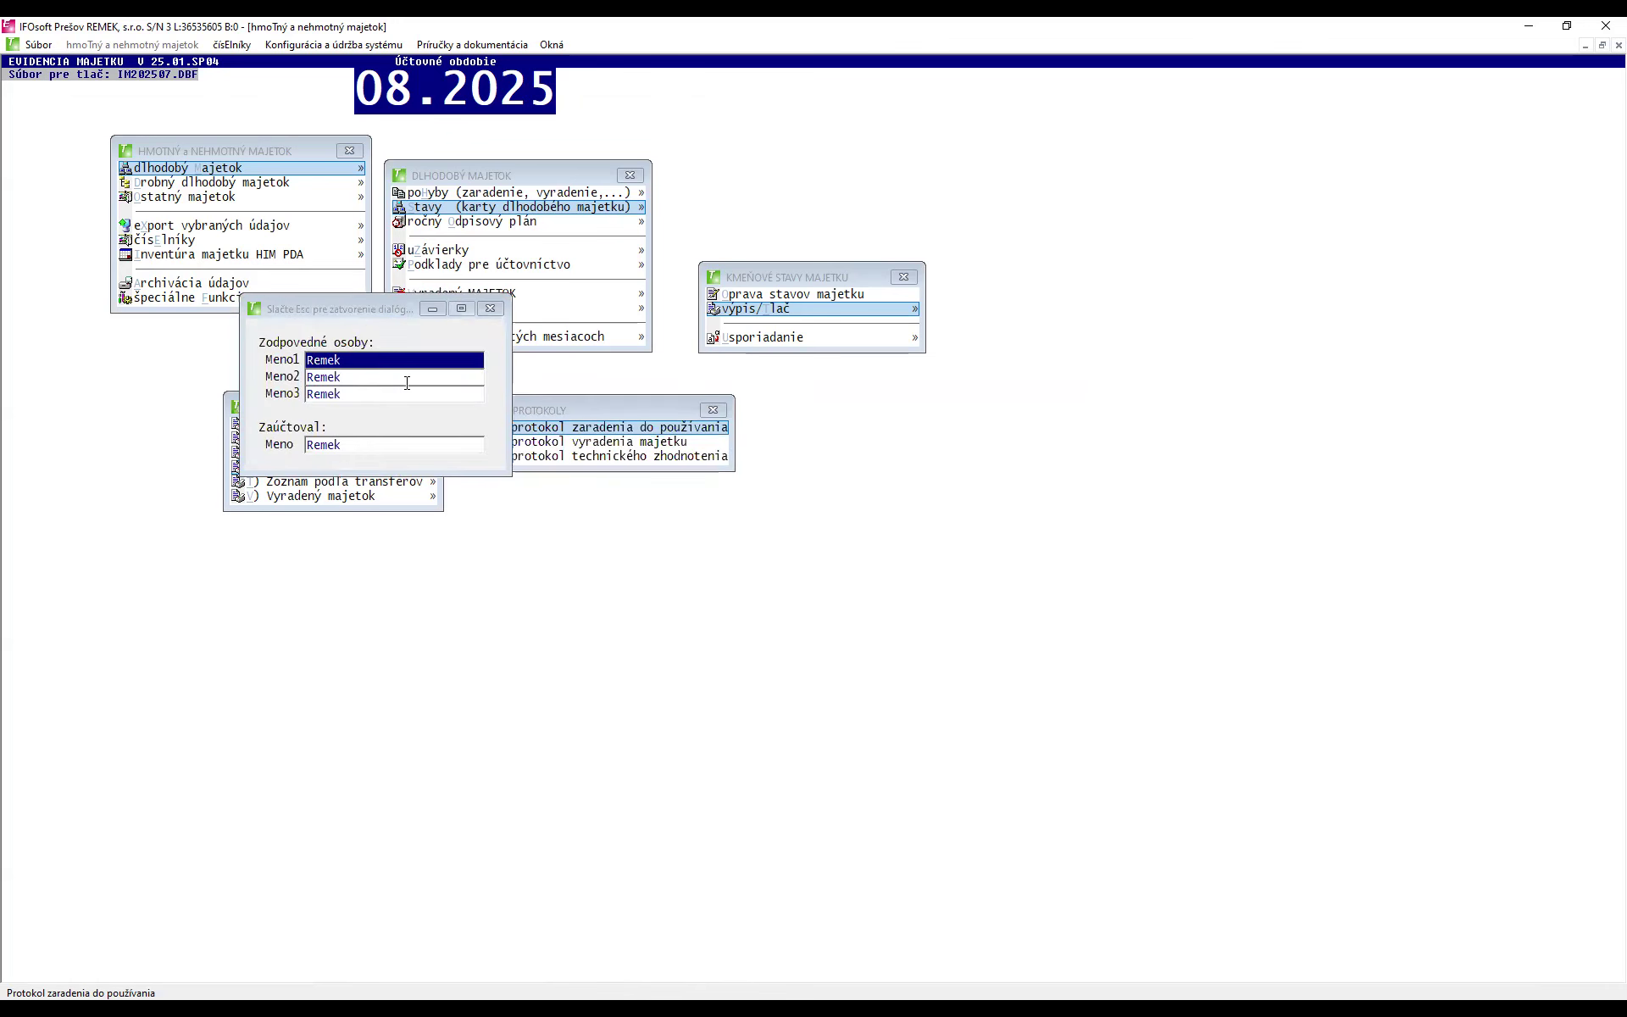
# - Generate the commissioning protocol for Budova DS with the _PROT_Z.GMX template, keeping the responsible persons, and close it after review
pyautogui.press('Return')
pyautogui.click(323, 133)
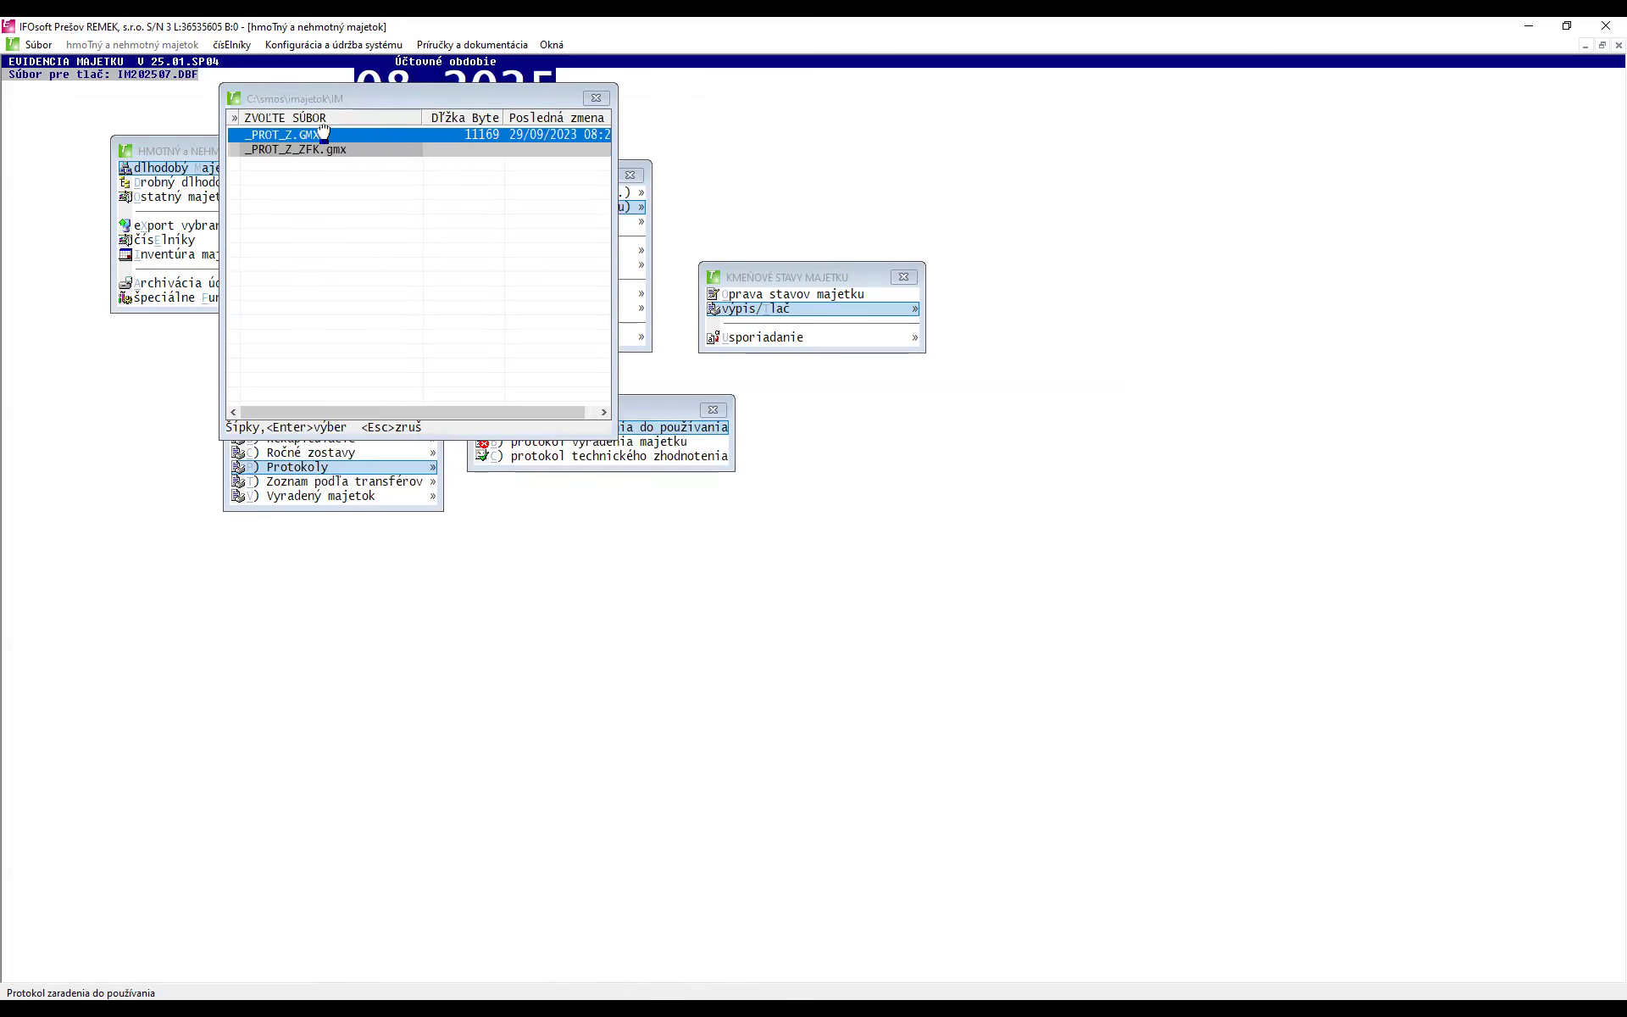
pyautogui.click(324, 133)
pyautogui.scroll(-2, 326, 817)
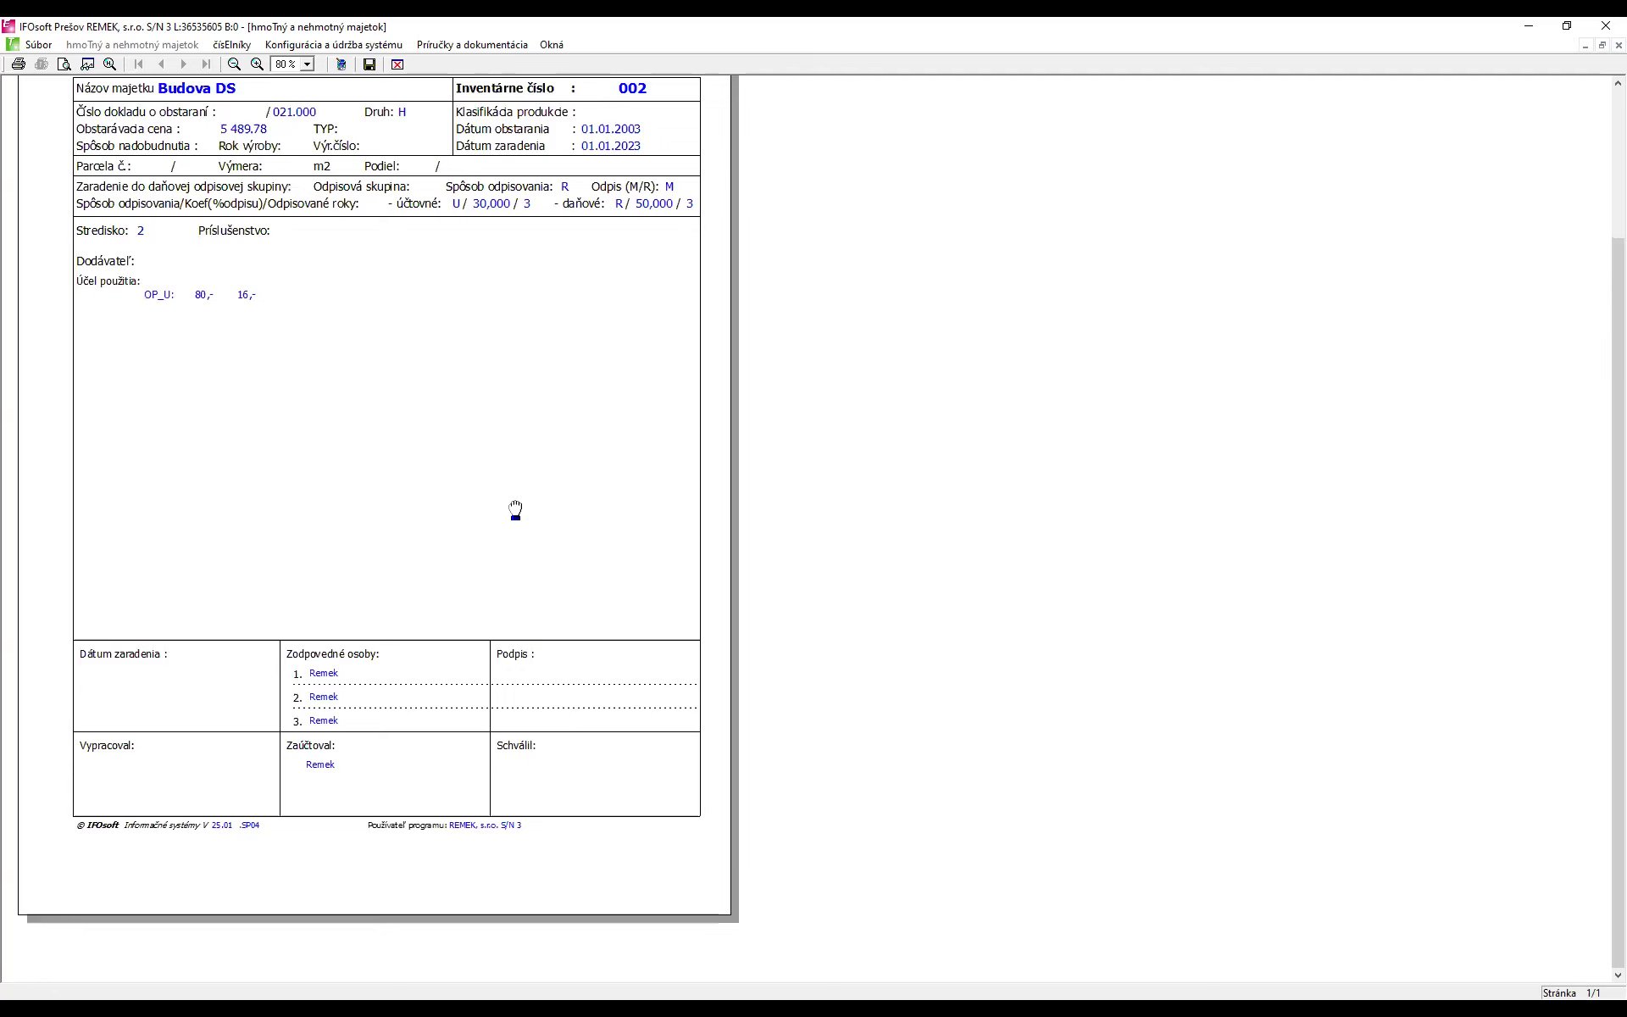
pyautogui.scroll(2, 516, 510)
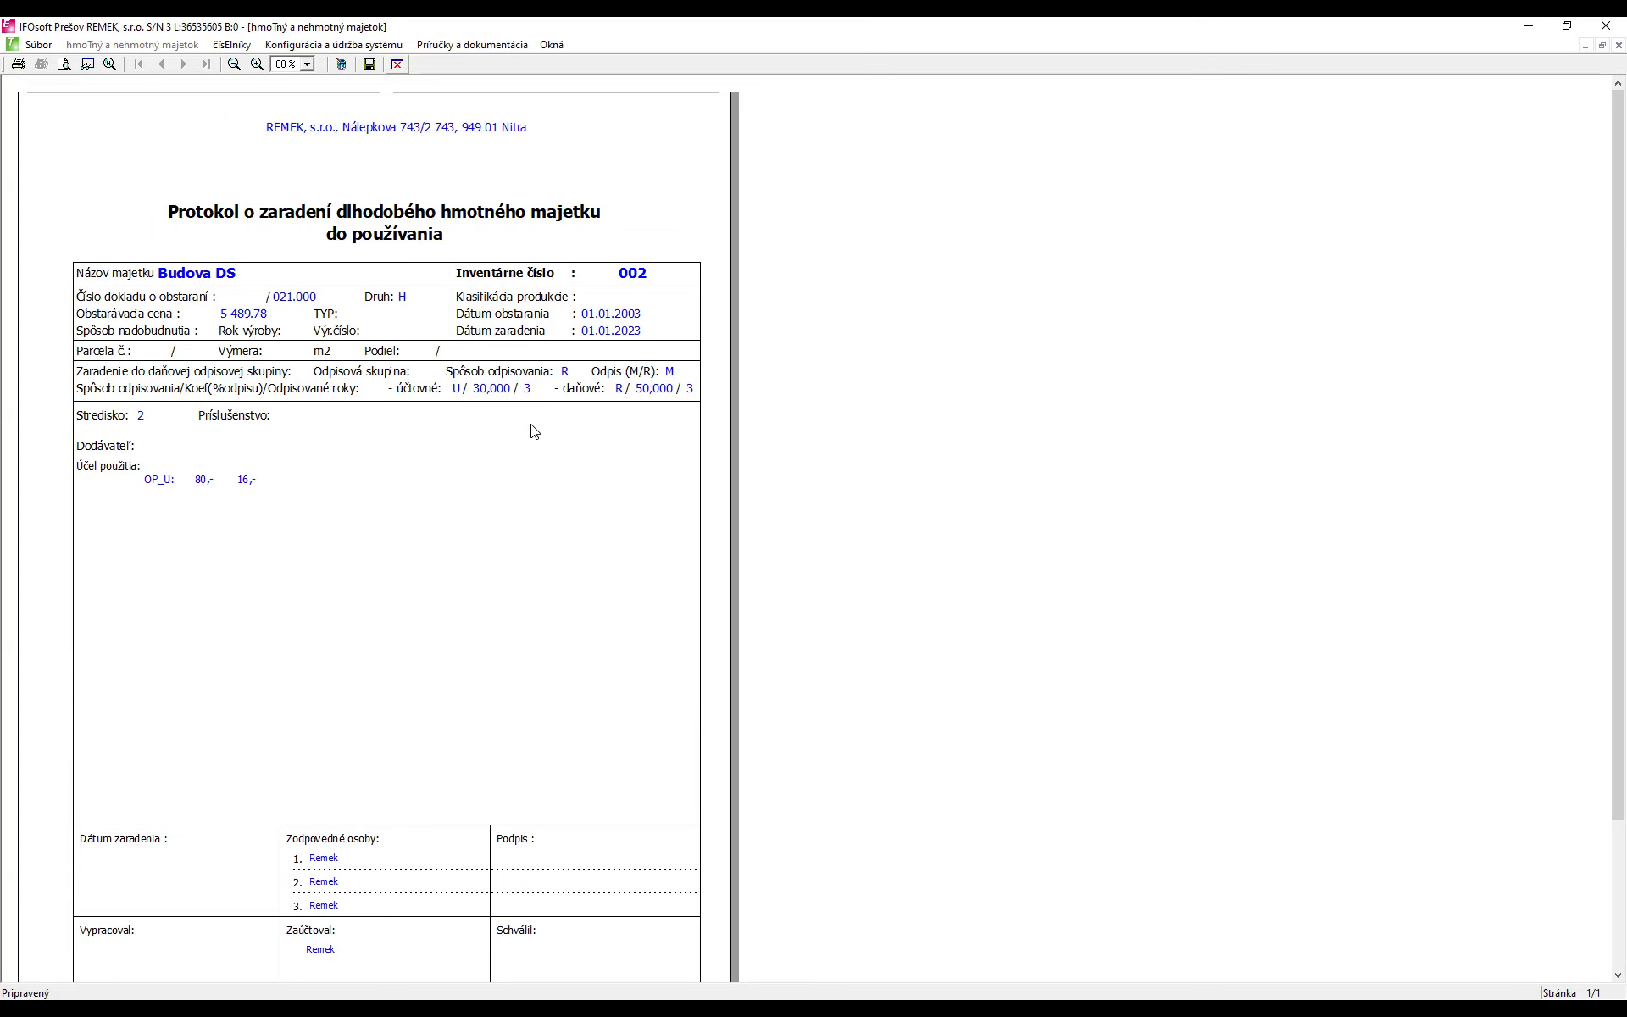
pyautogui.press('Escape')
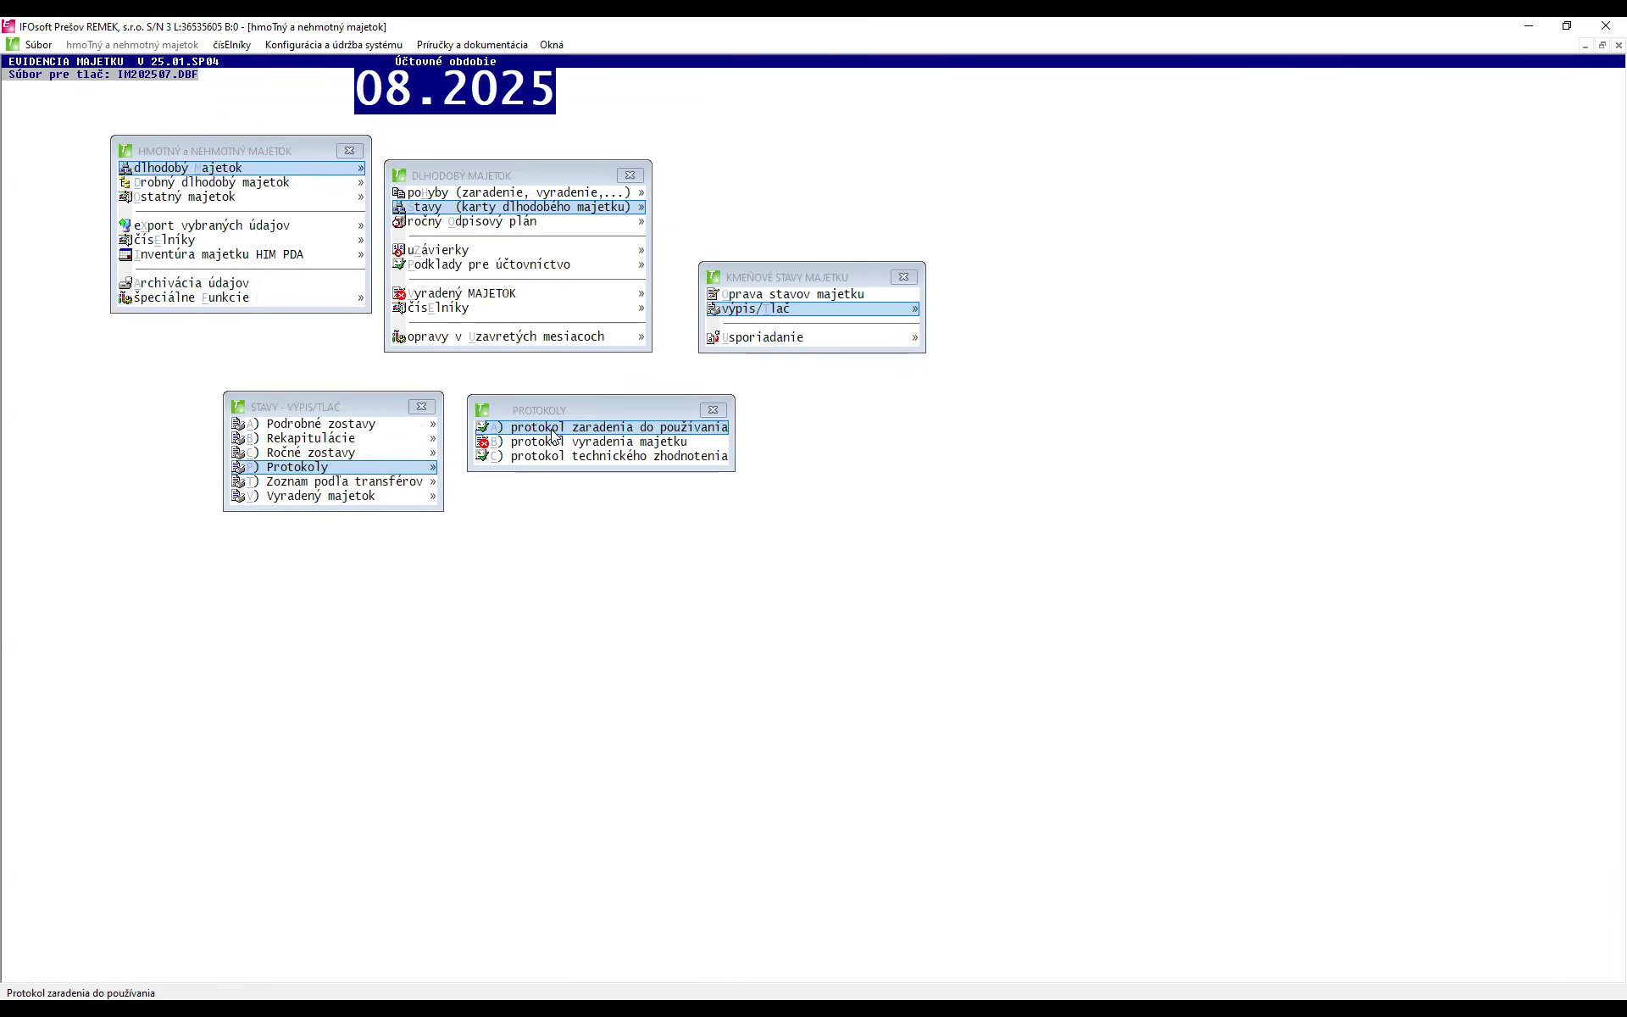
pyautogui.click(552, 435)
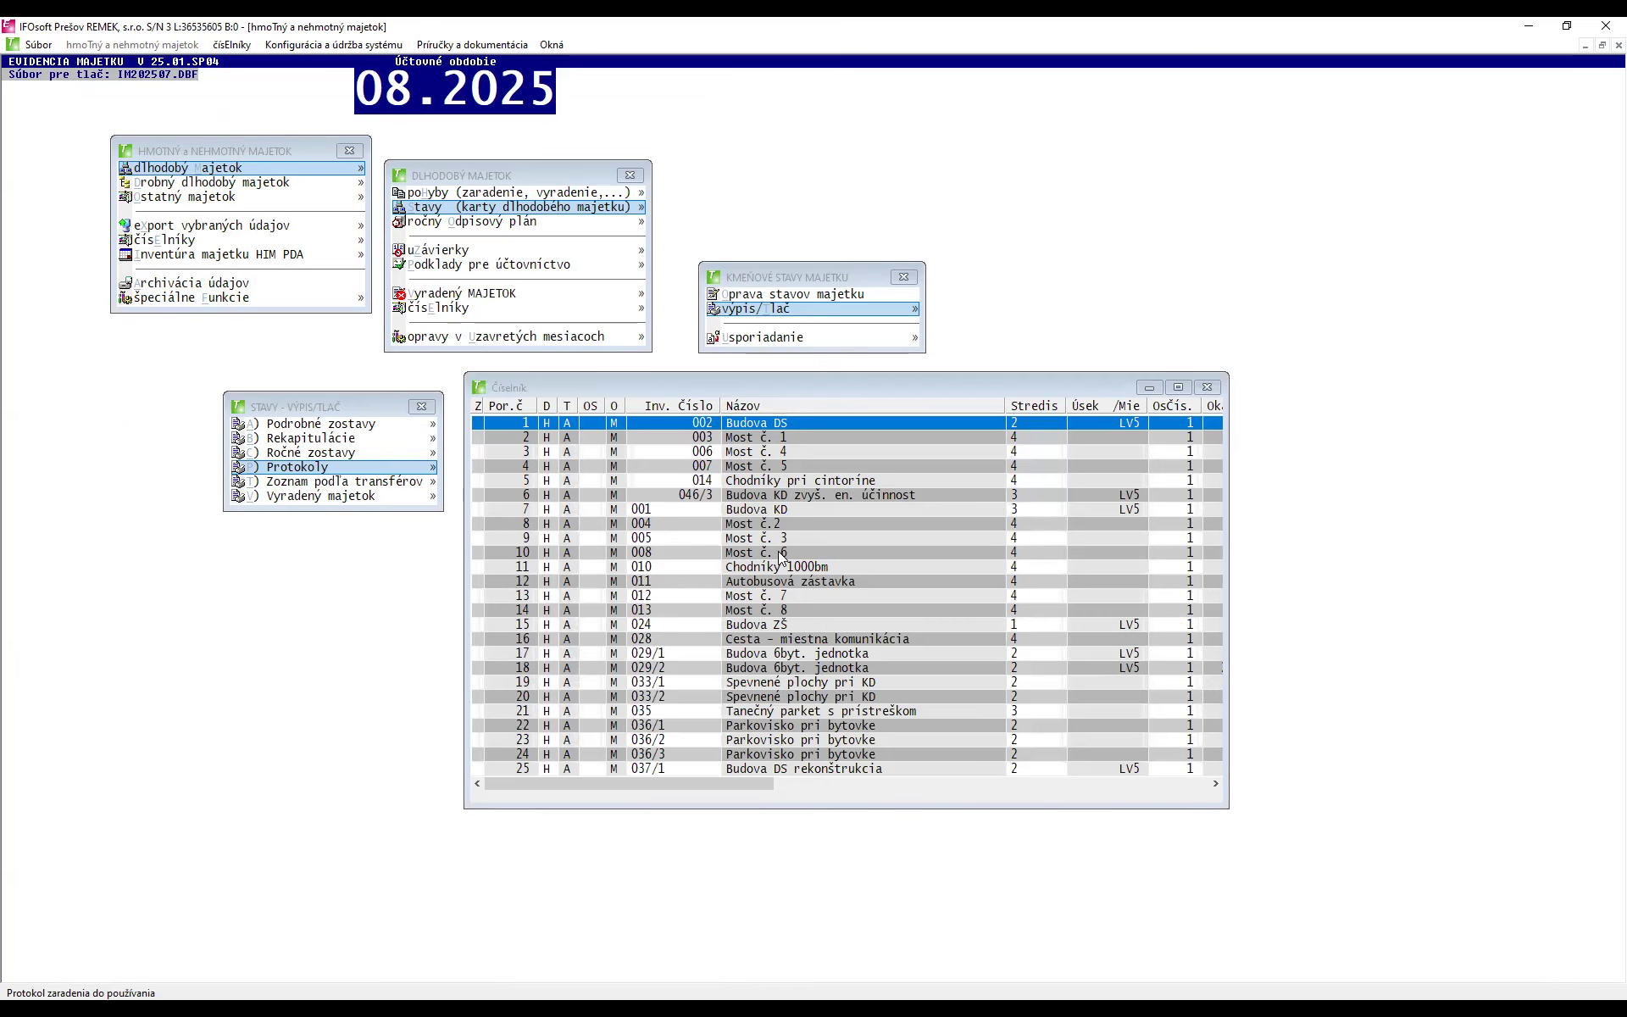
pyautogui.doubleClick(589, 428)
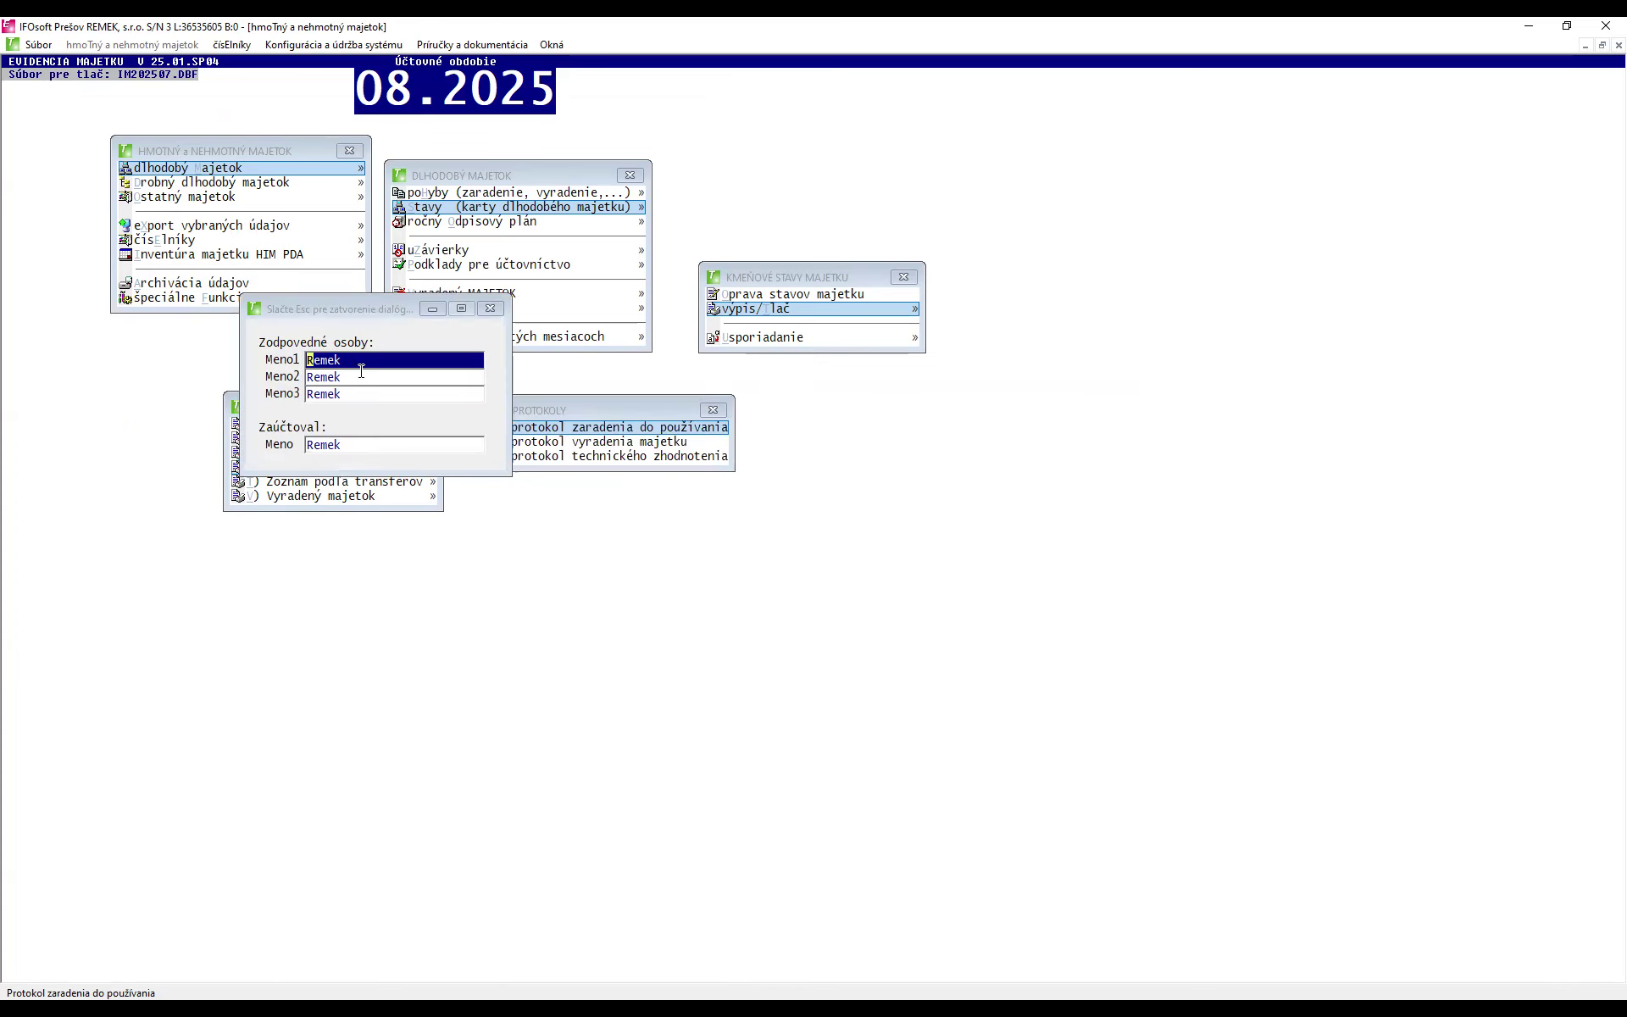
pyautogui.press('End')
pyautogui.press('Escape')
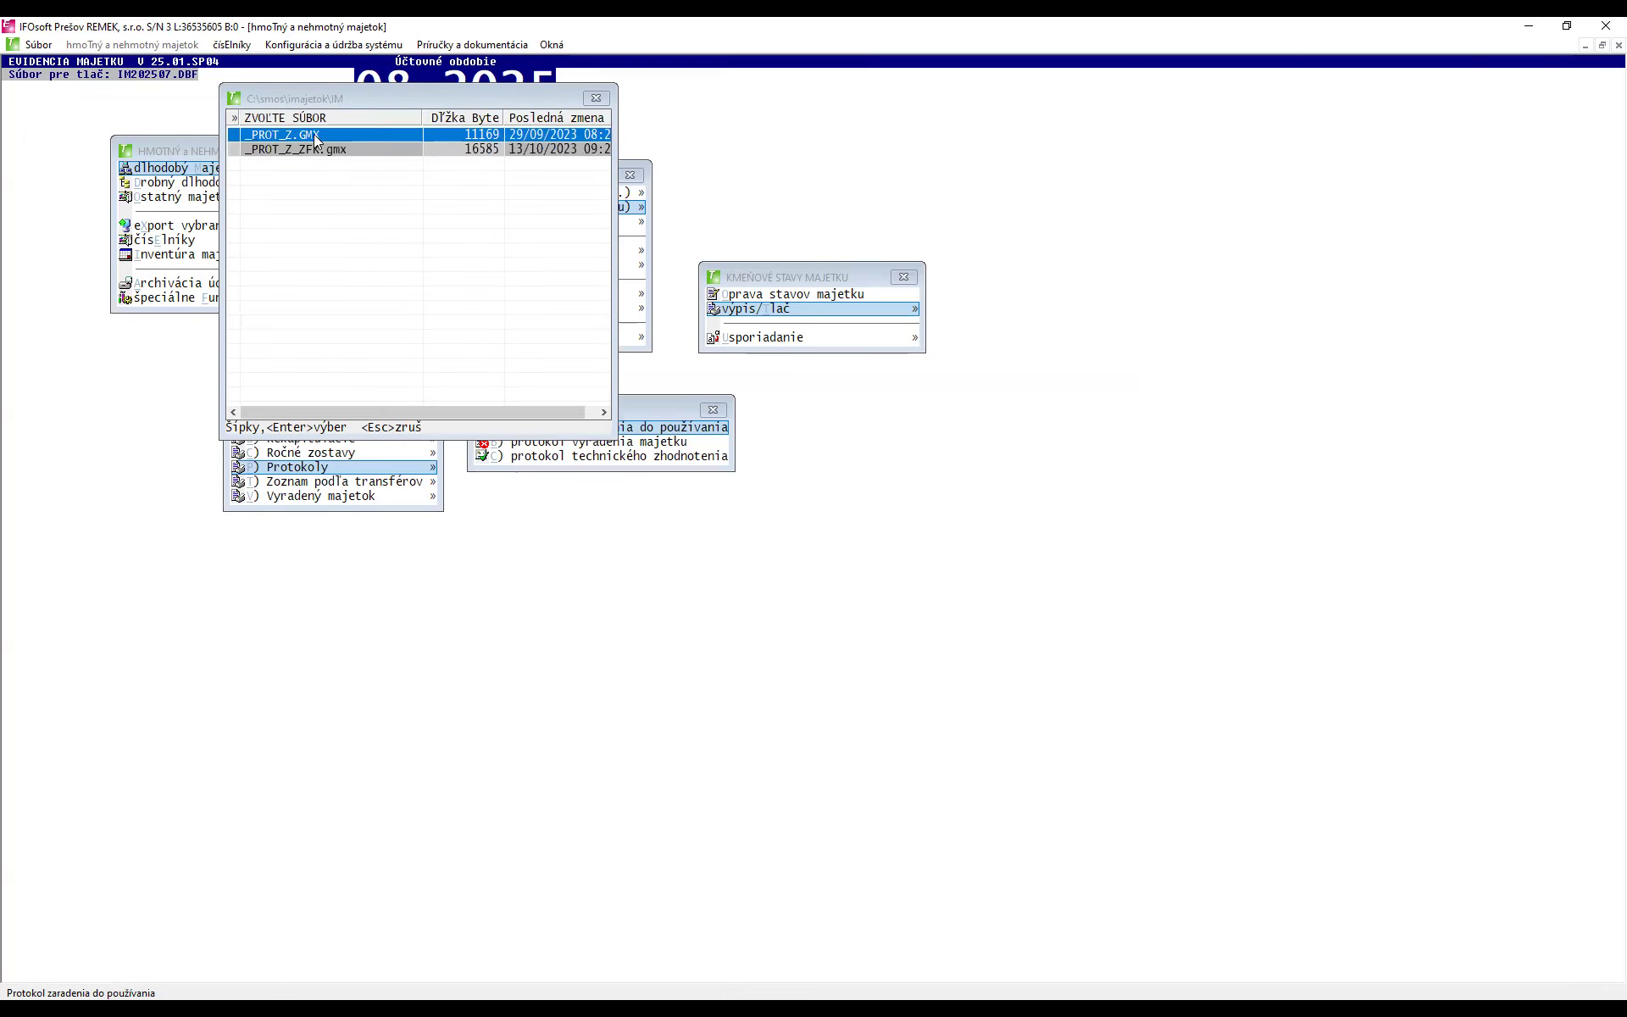
pyautogui.click(353, 156)
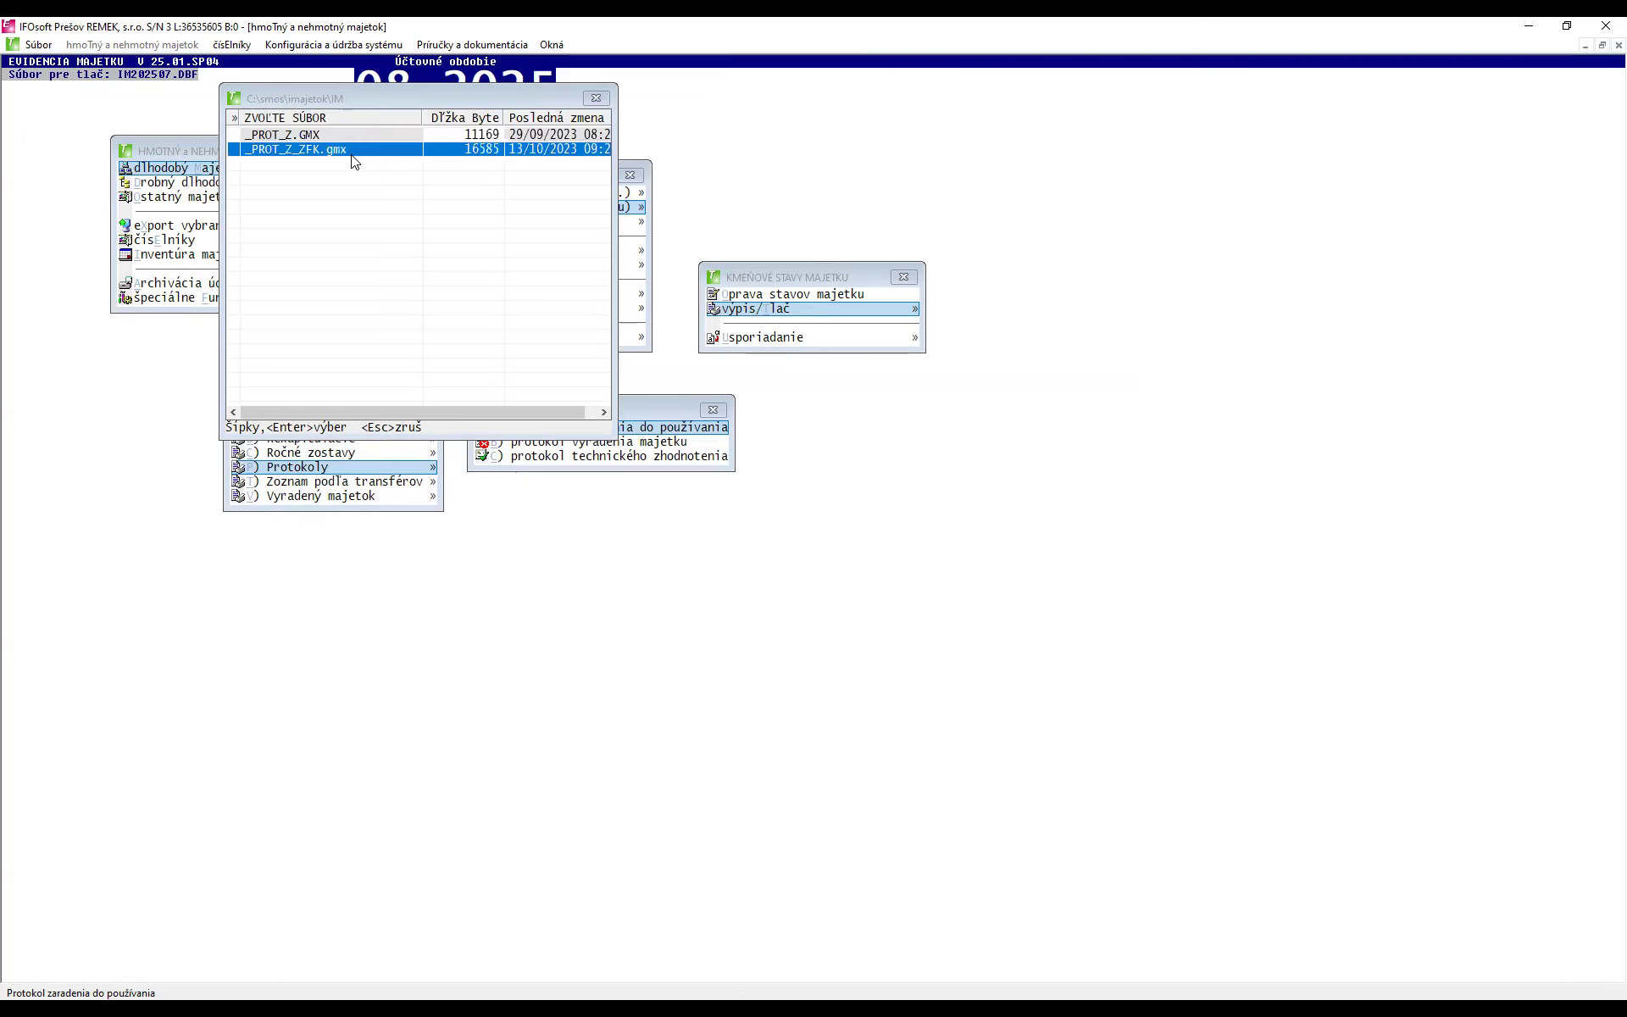
pyautogui.click(596, 99)
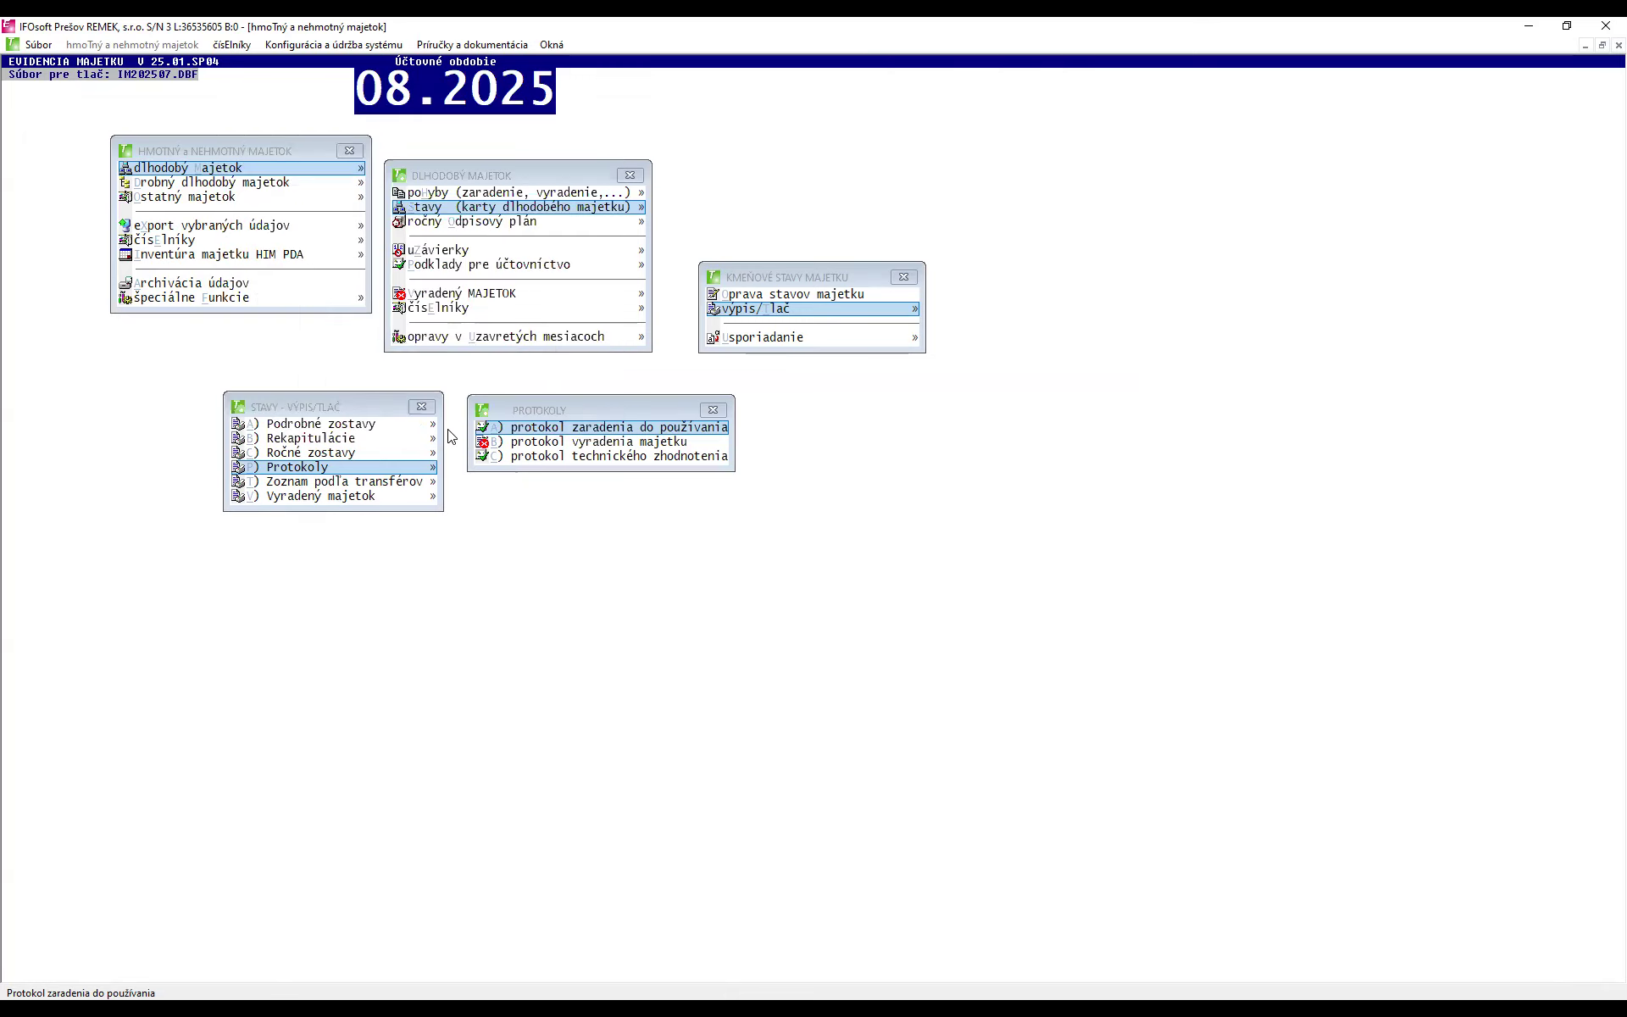
# - Close the asset state report menus and leave the Hmotný a nehmotný majetok module
pyautogui.click(423, 409)
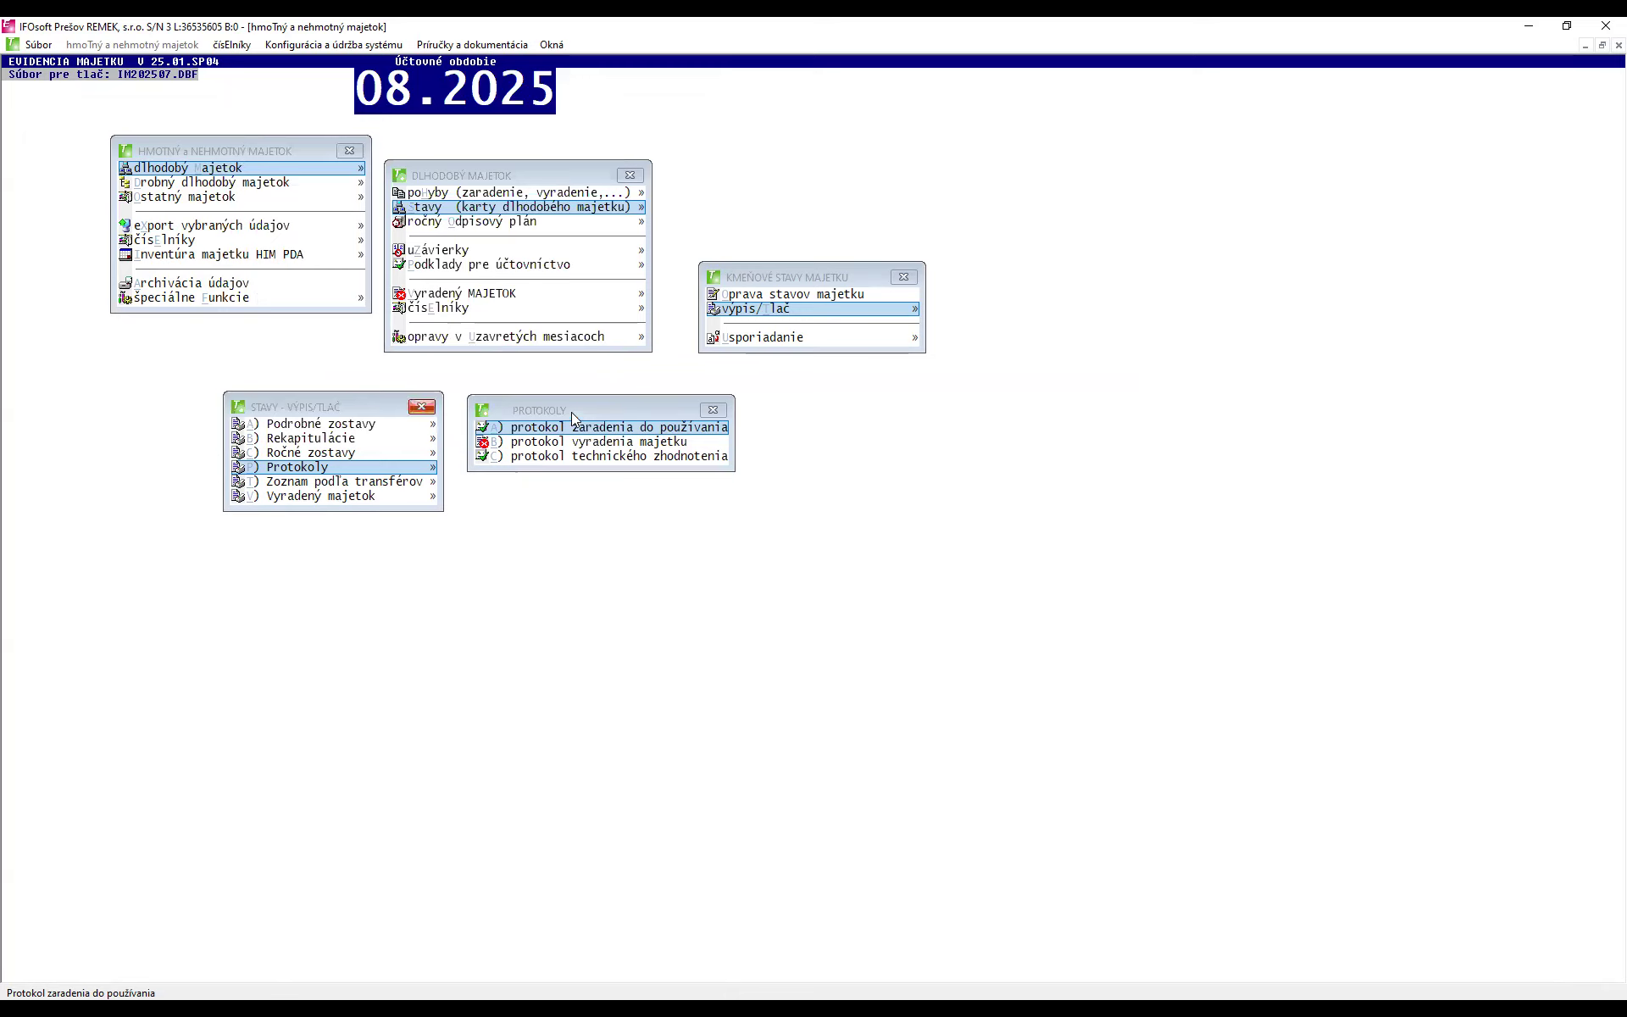
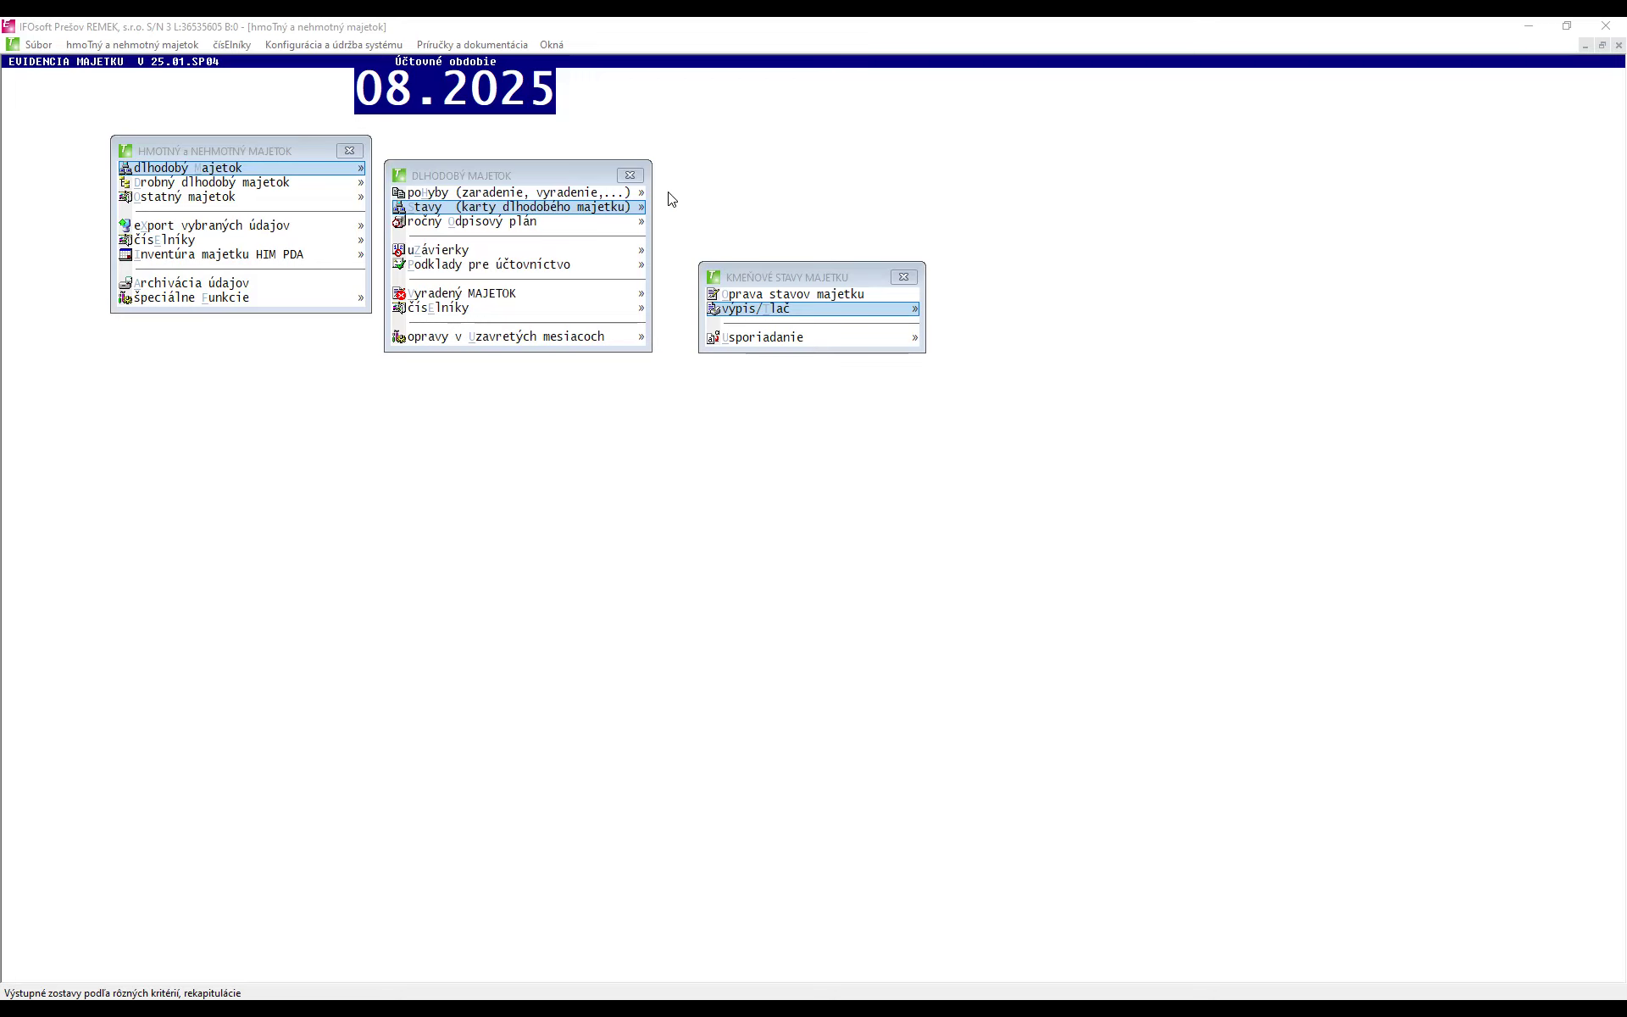
pyautogui.press('Escape')
pyautogui.press('Escape')
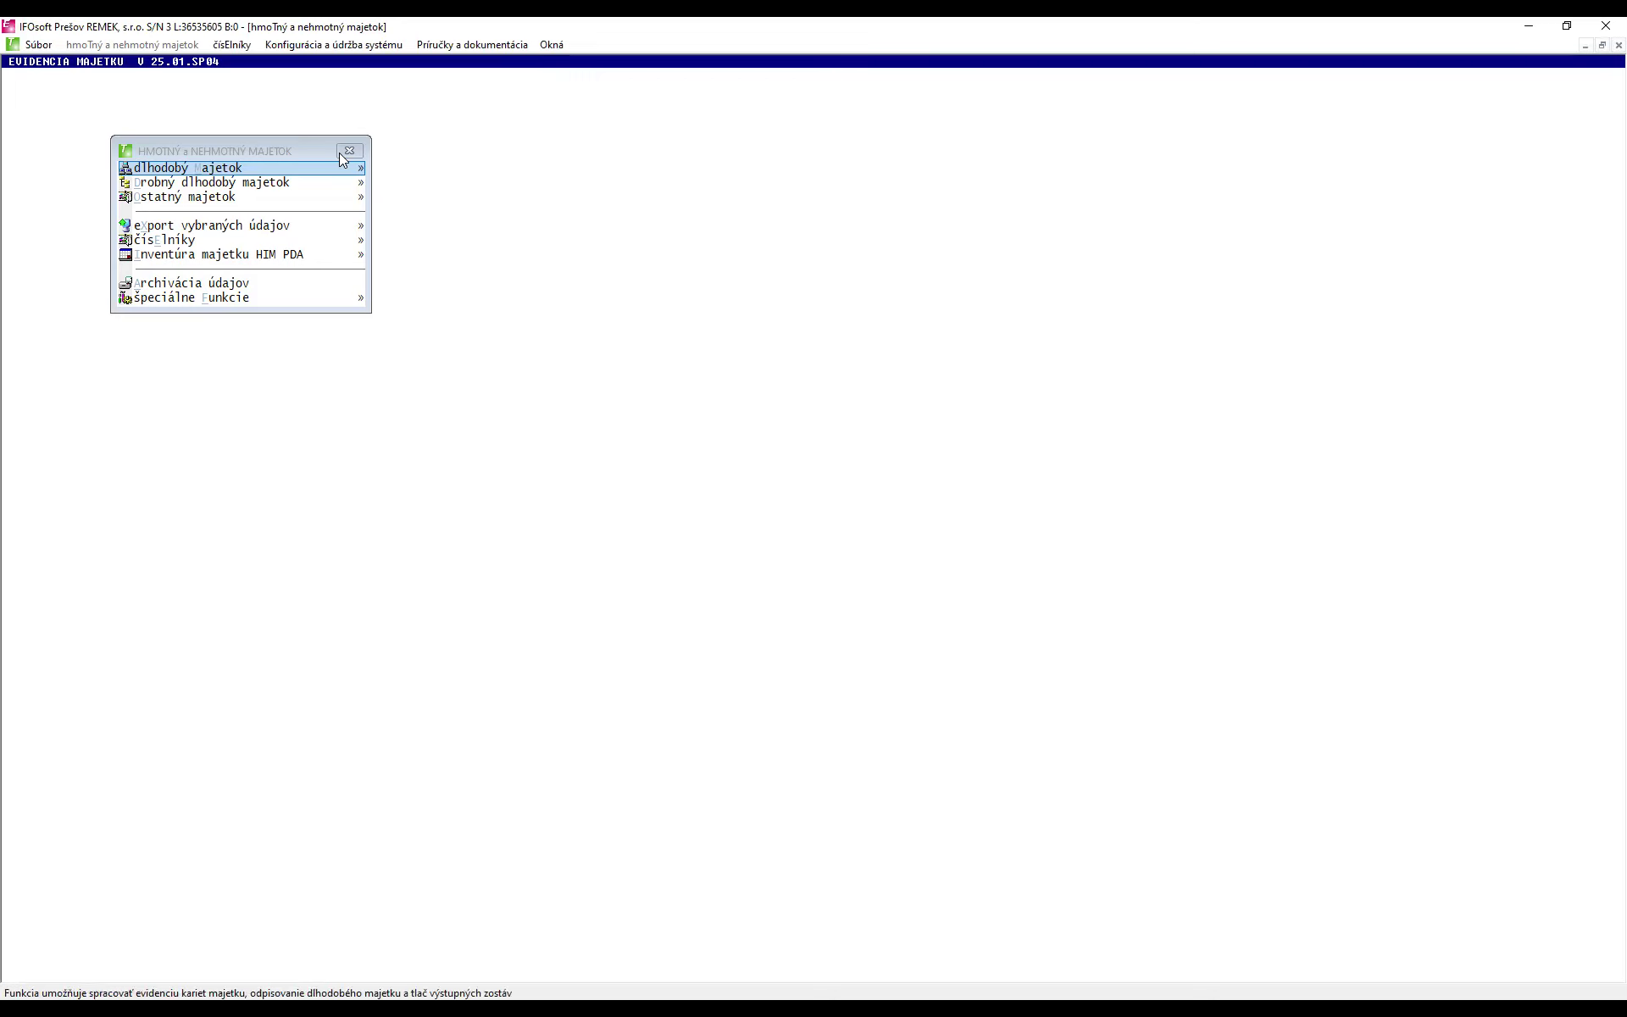
pyautogui.click(341, 152)
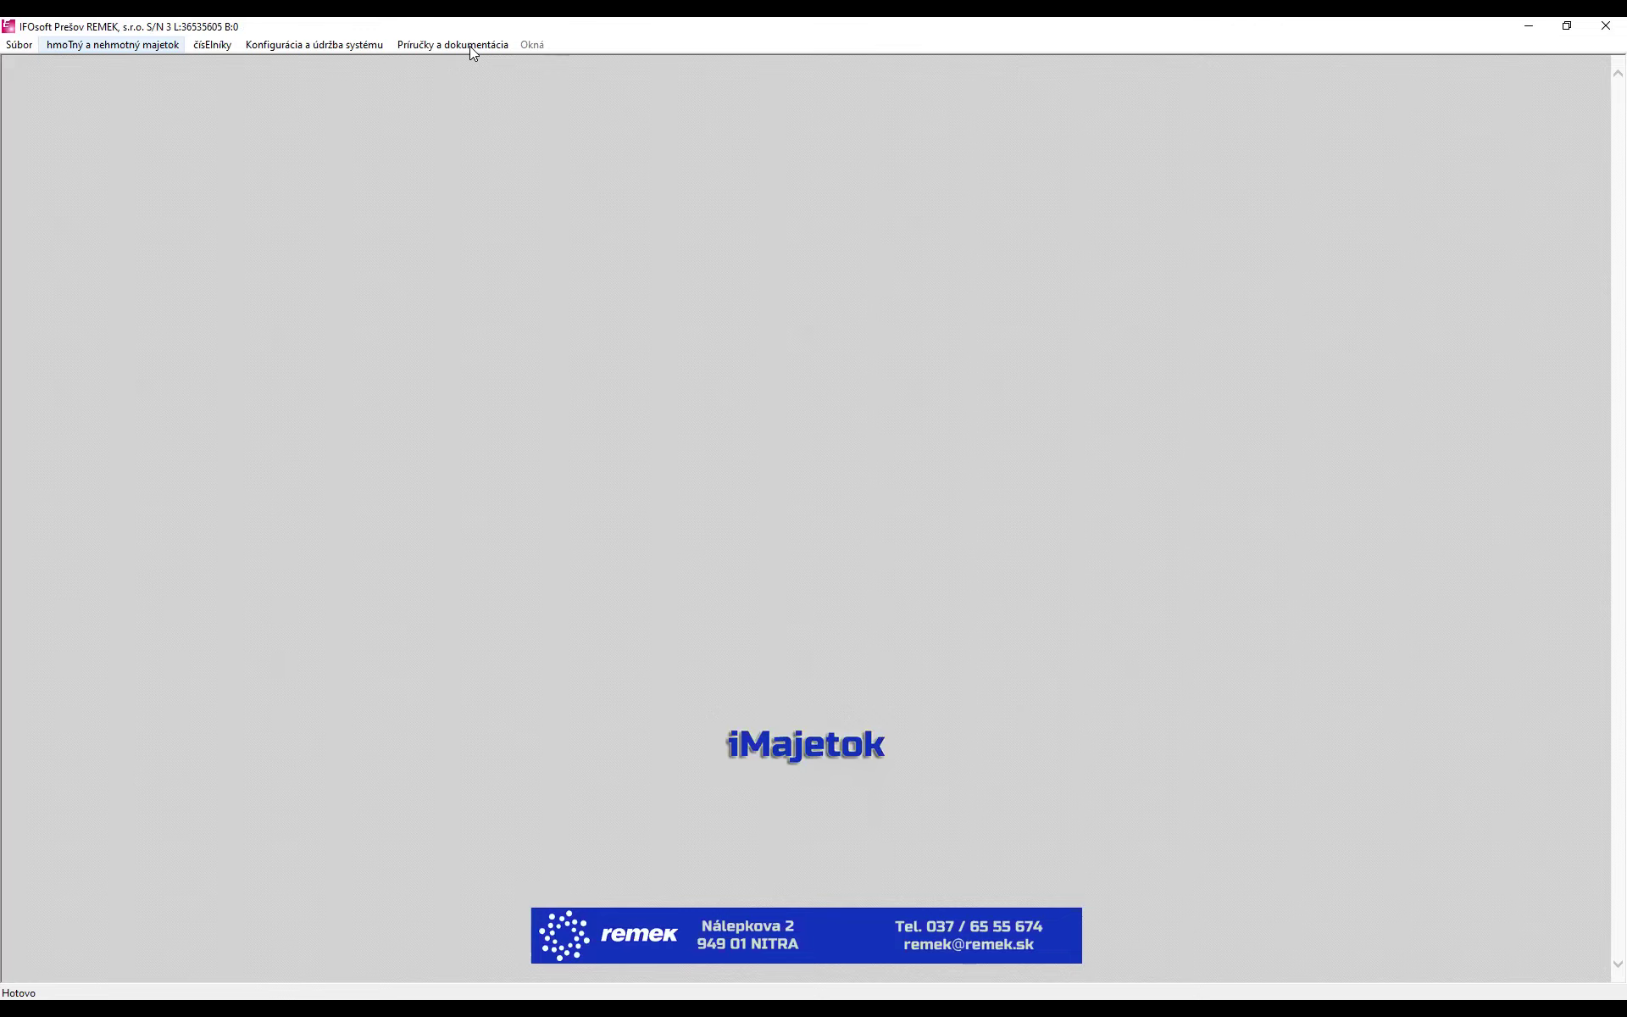
# - Open the program's manuals and documentation and examine the listed files, including PR_Majetok.pdf and EA2501_SP01.pdf
pyautogui.click(472, 47)
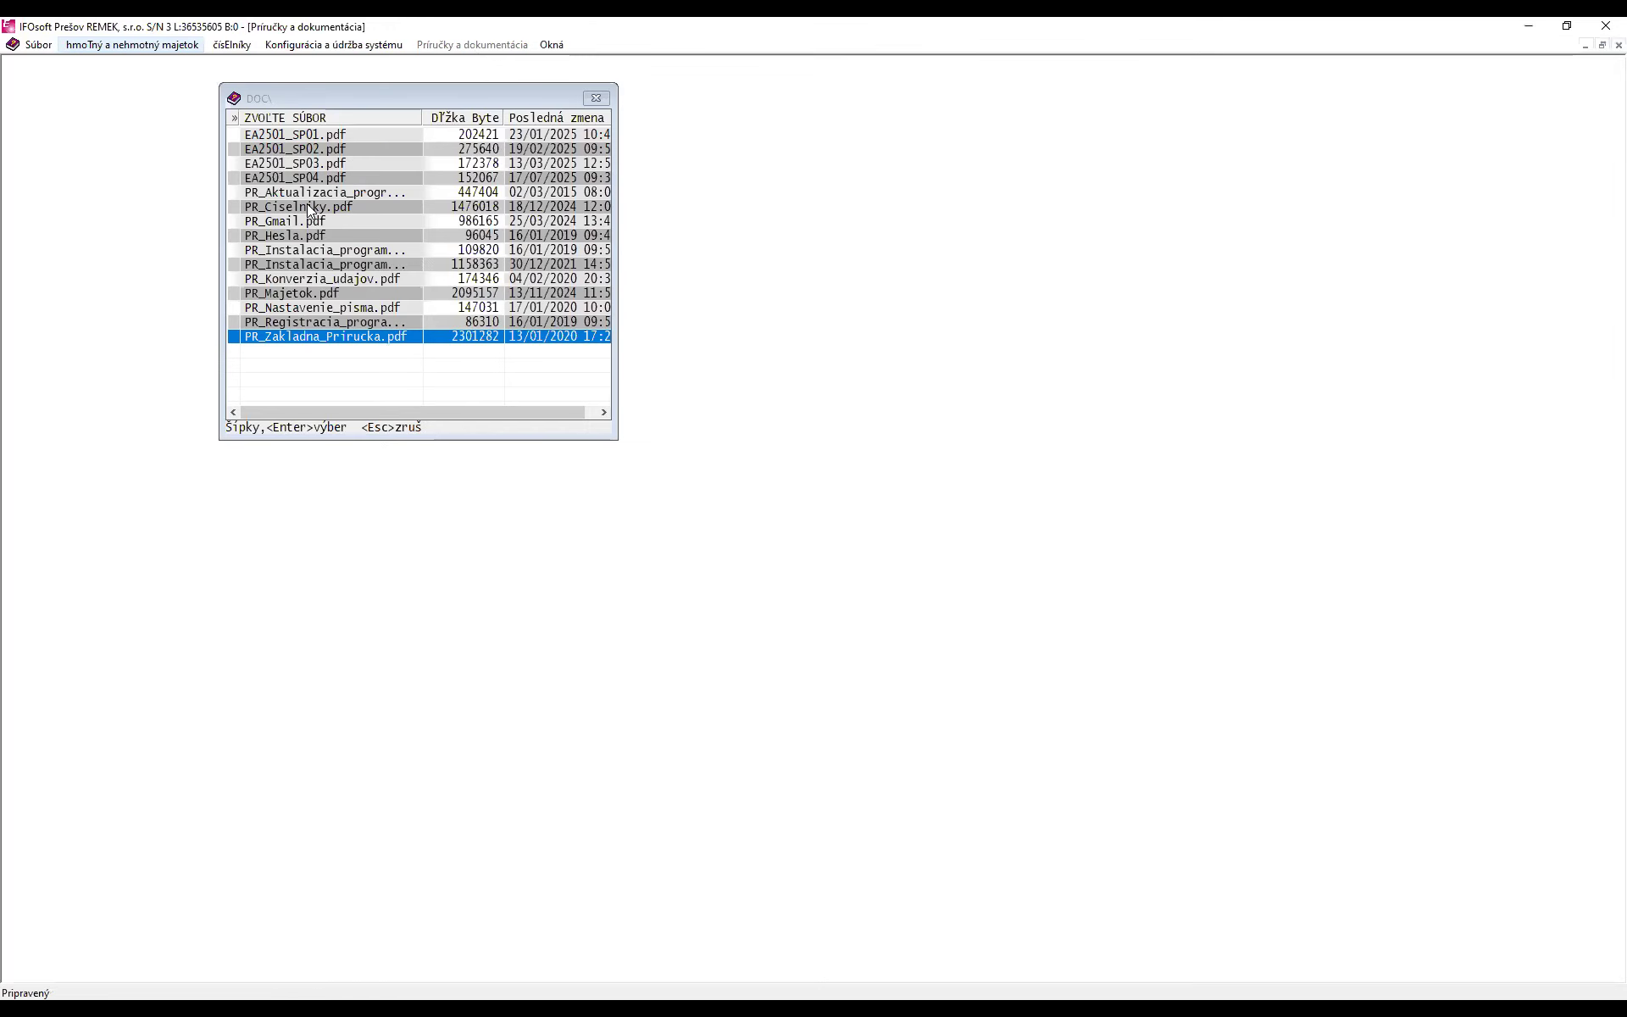
pyautogui.click(321, 295)
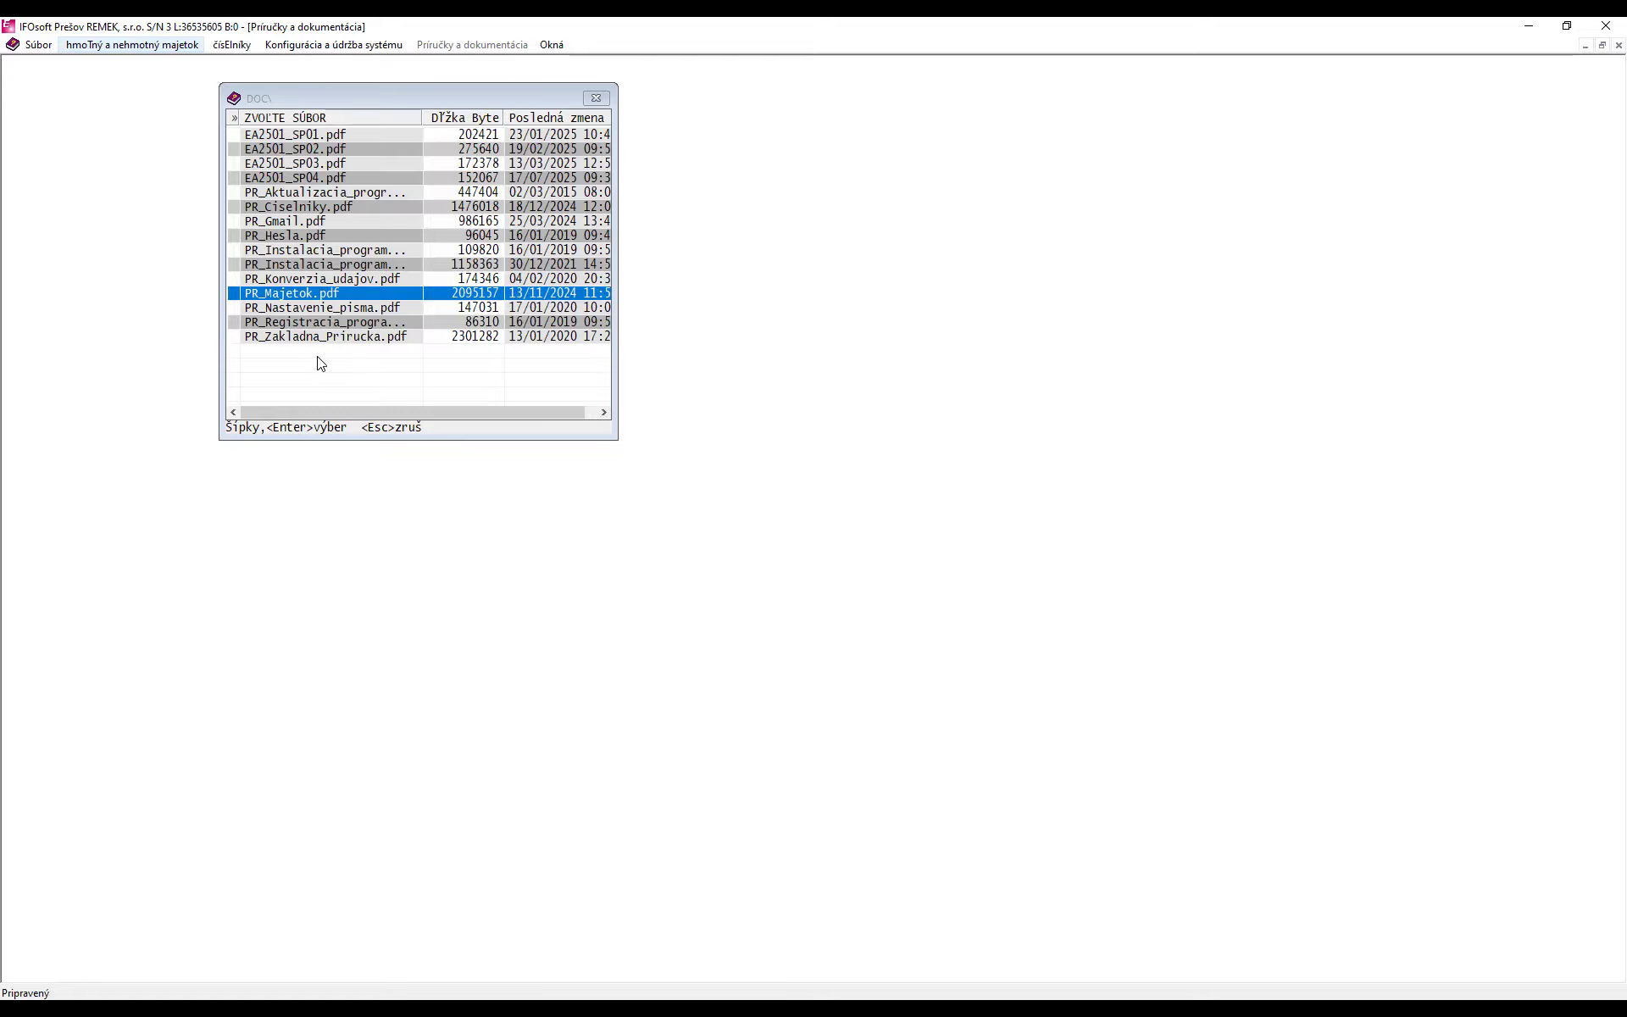
pyautogui.press('Home')
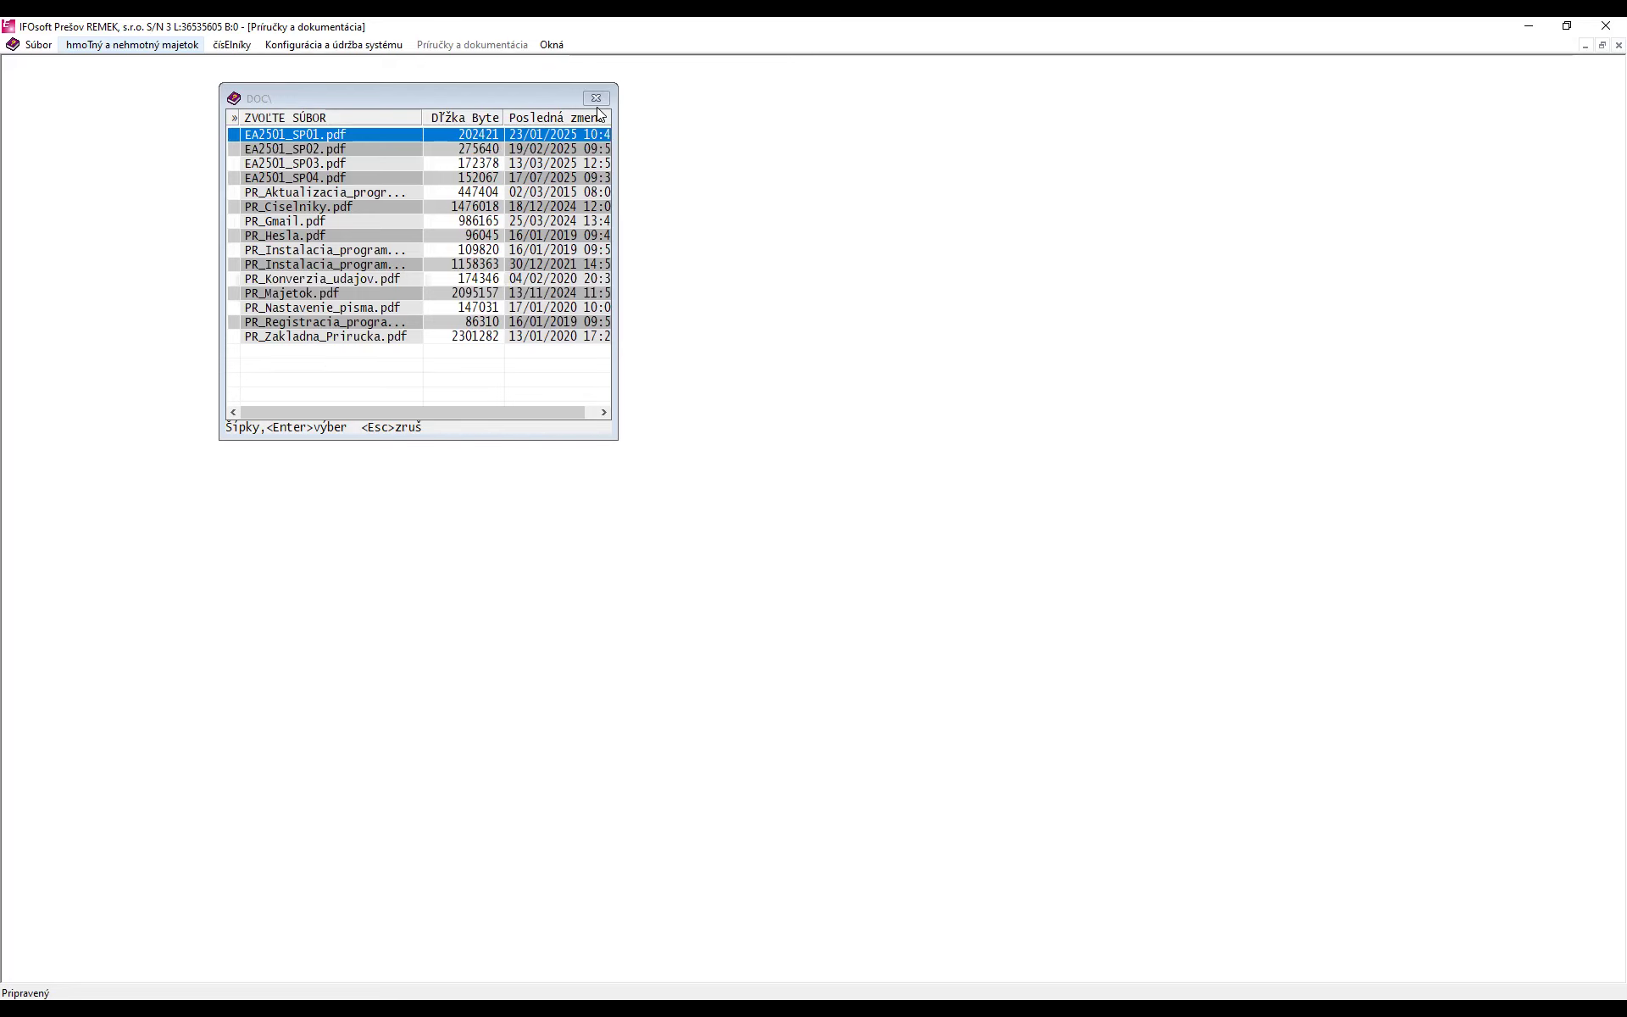
# - Close the manuals list and look through the main code lists and the asset module's own code lists
pyautogui.press('Escape')
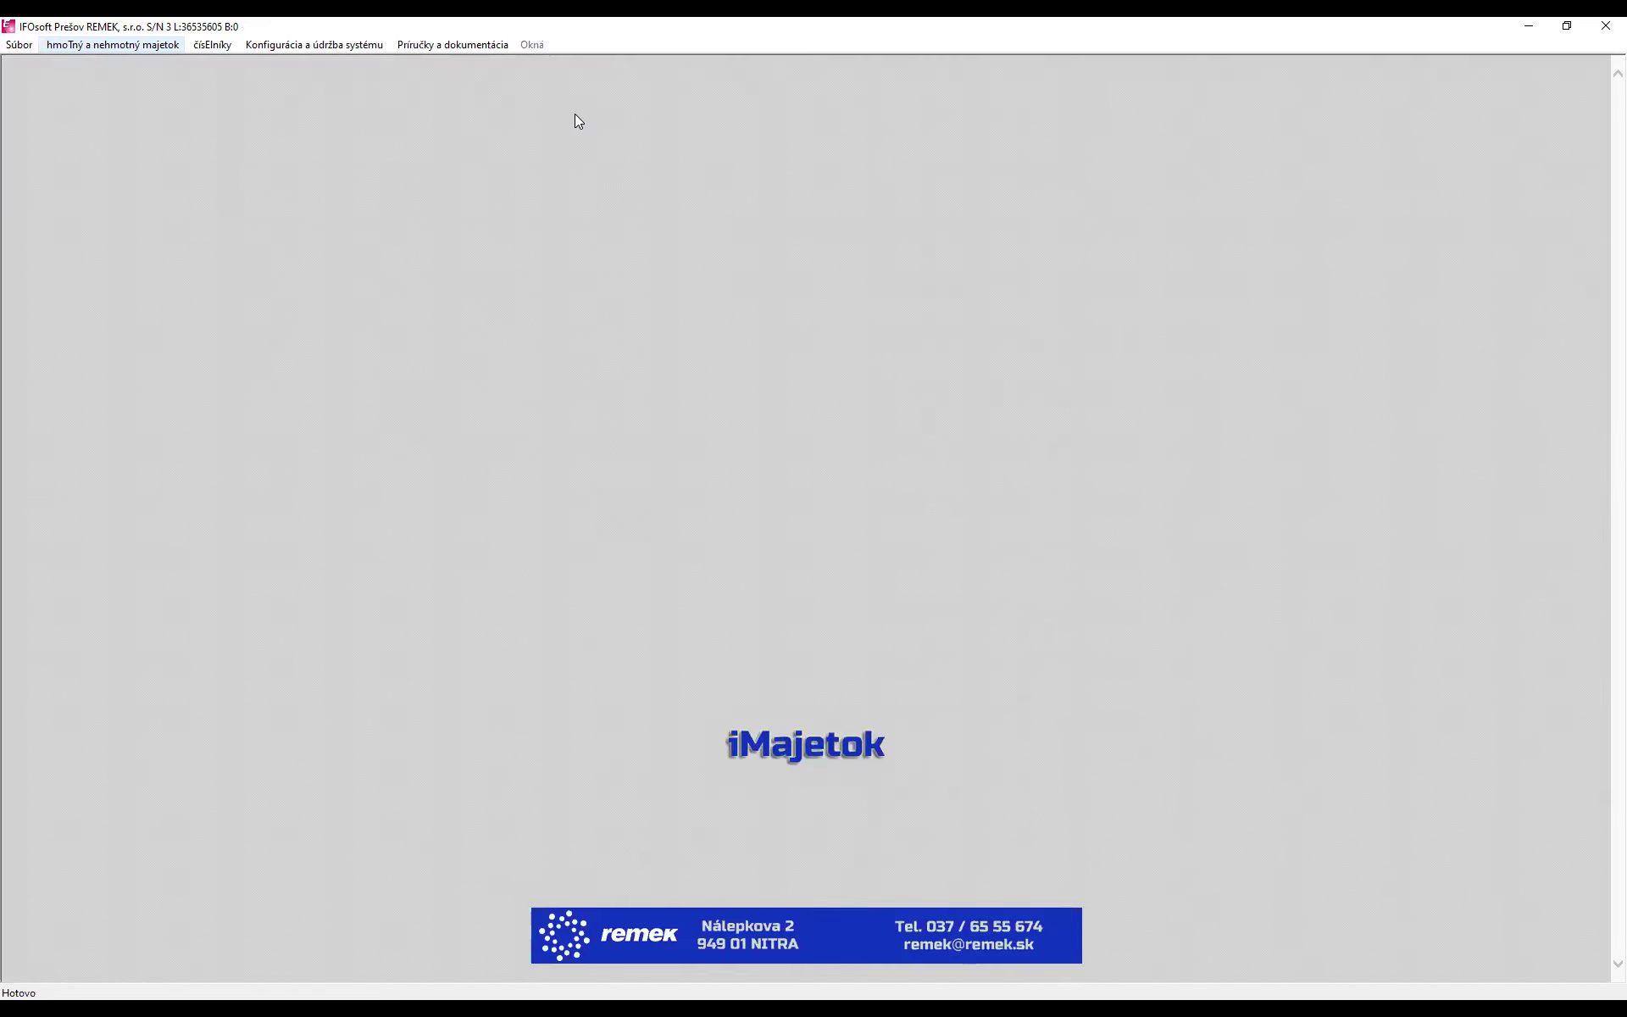
pyautogui.click(205, 46)
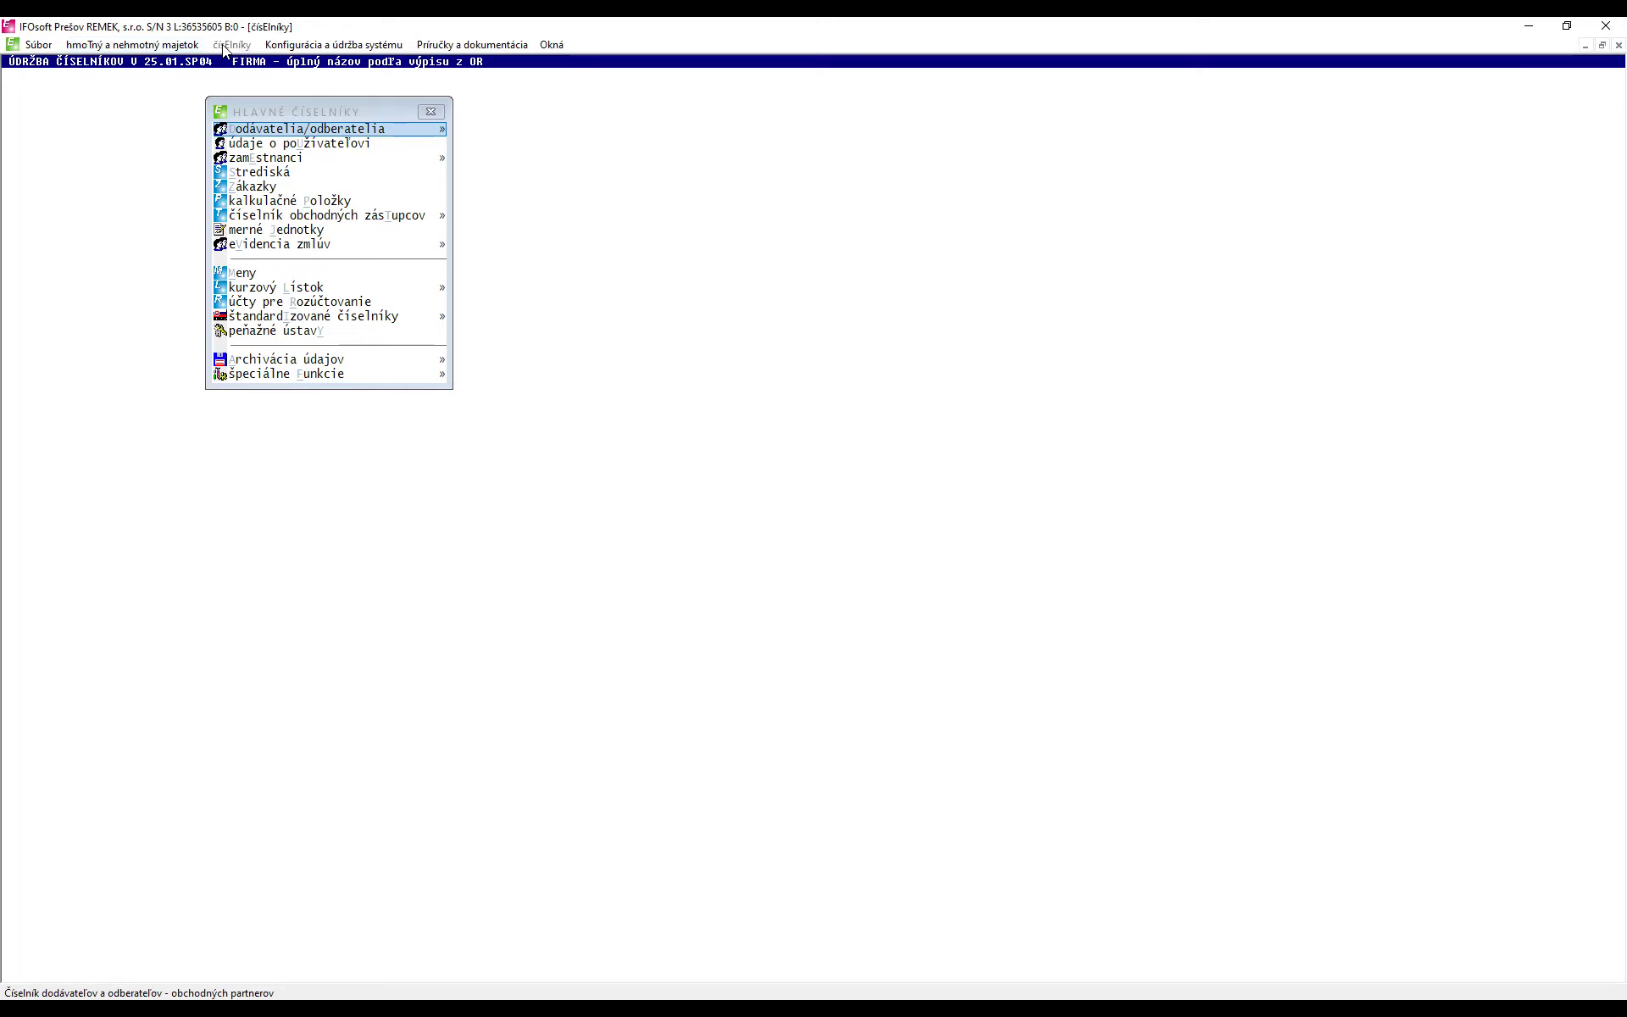
pyautogui.click(330, 145)
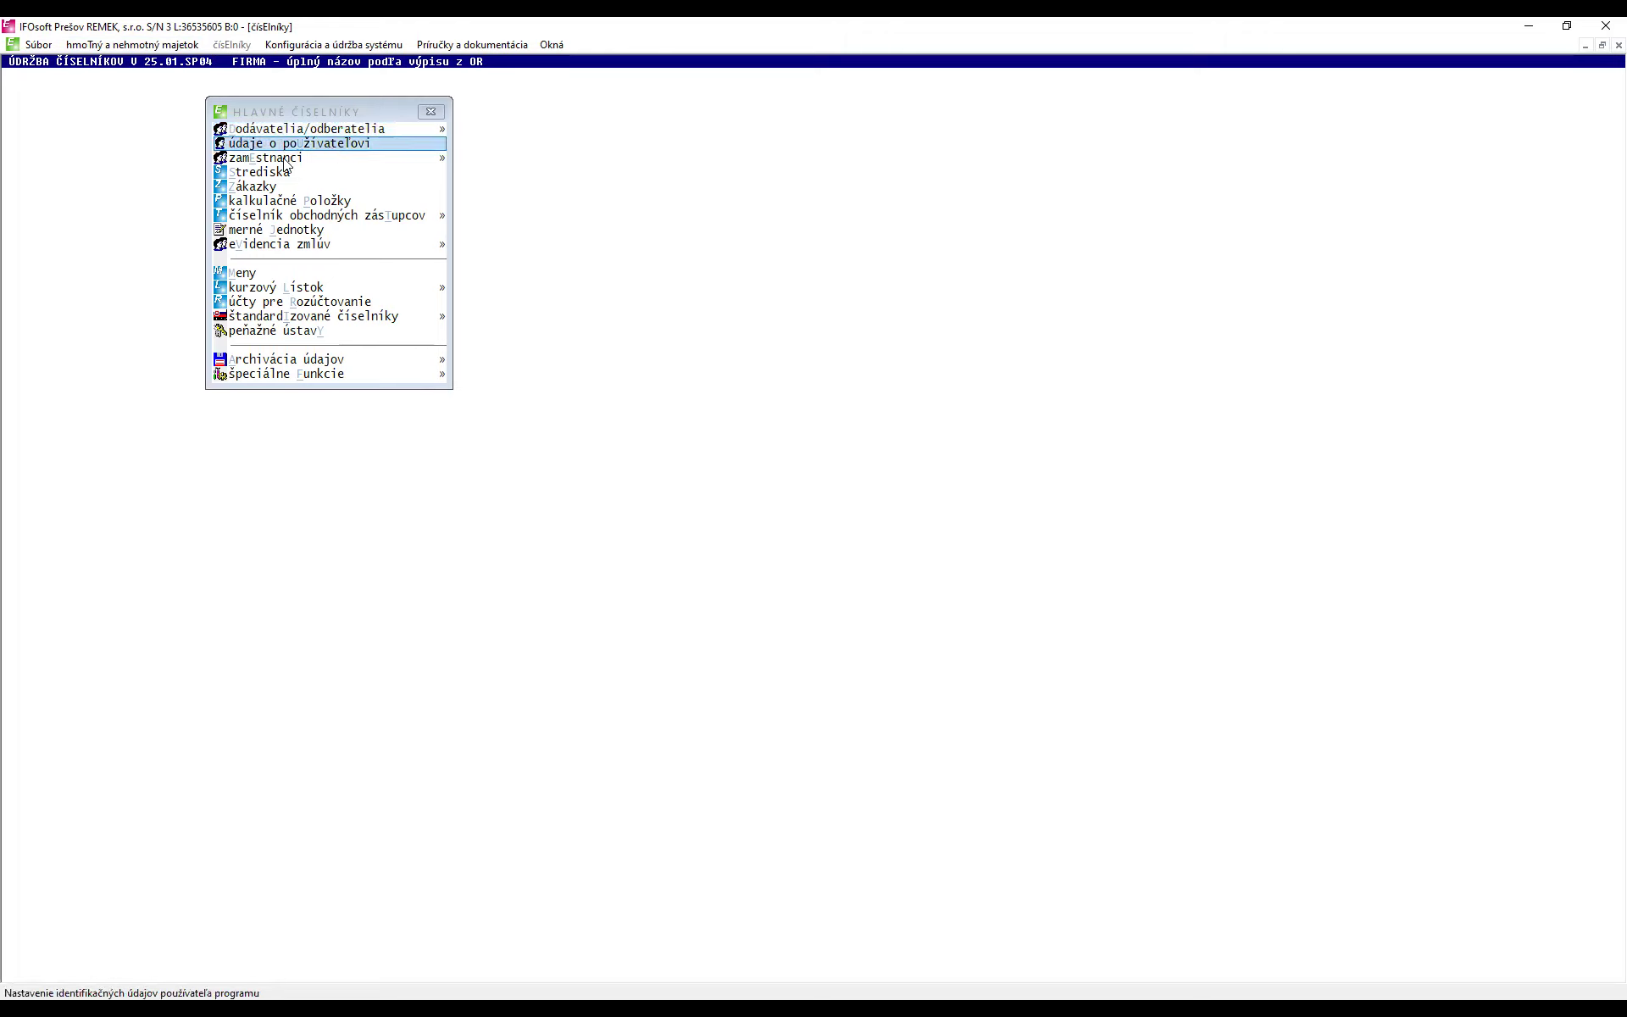
pyautogui.click(281, 174)
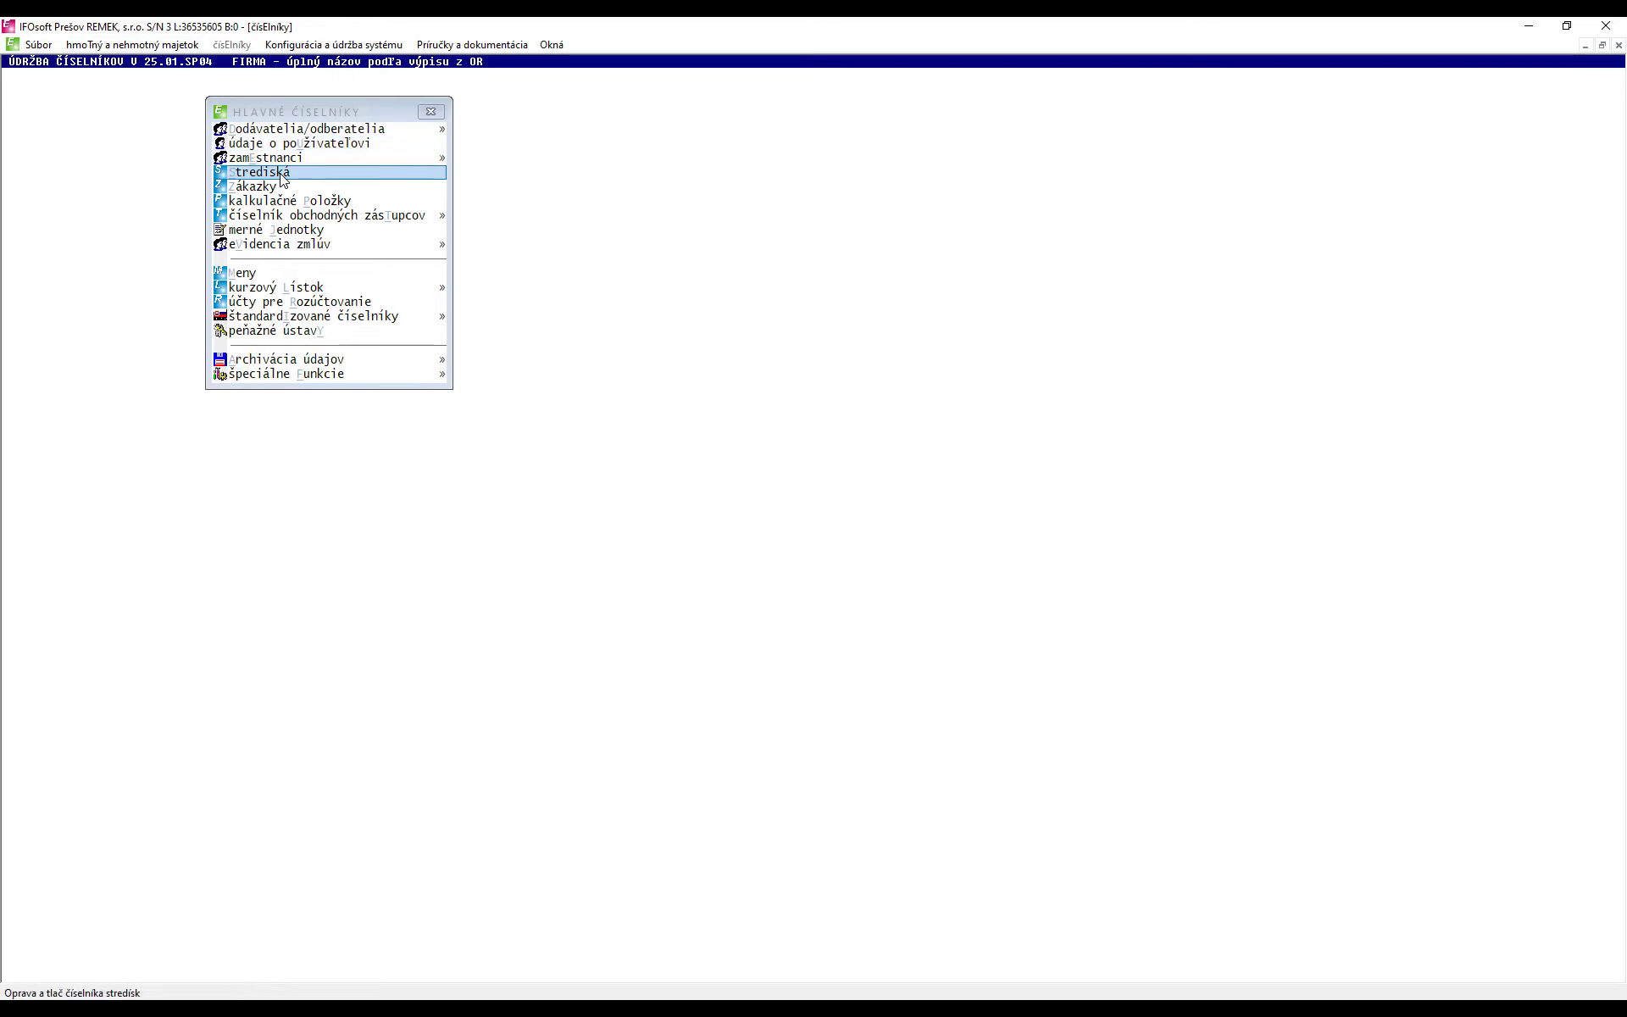
pyautogui.click(137, 49)
pyautogui.click(229, 231)
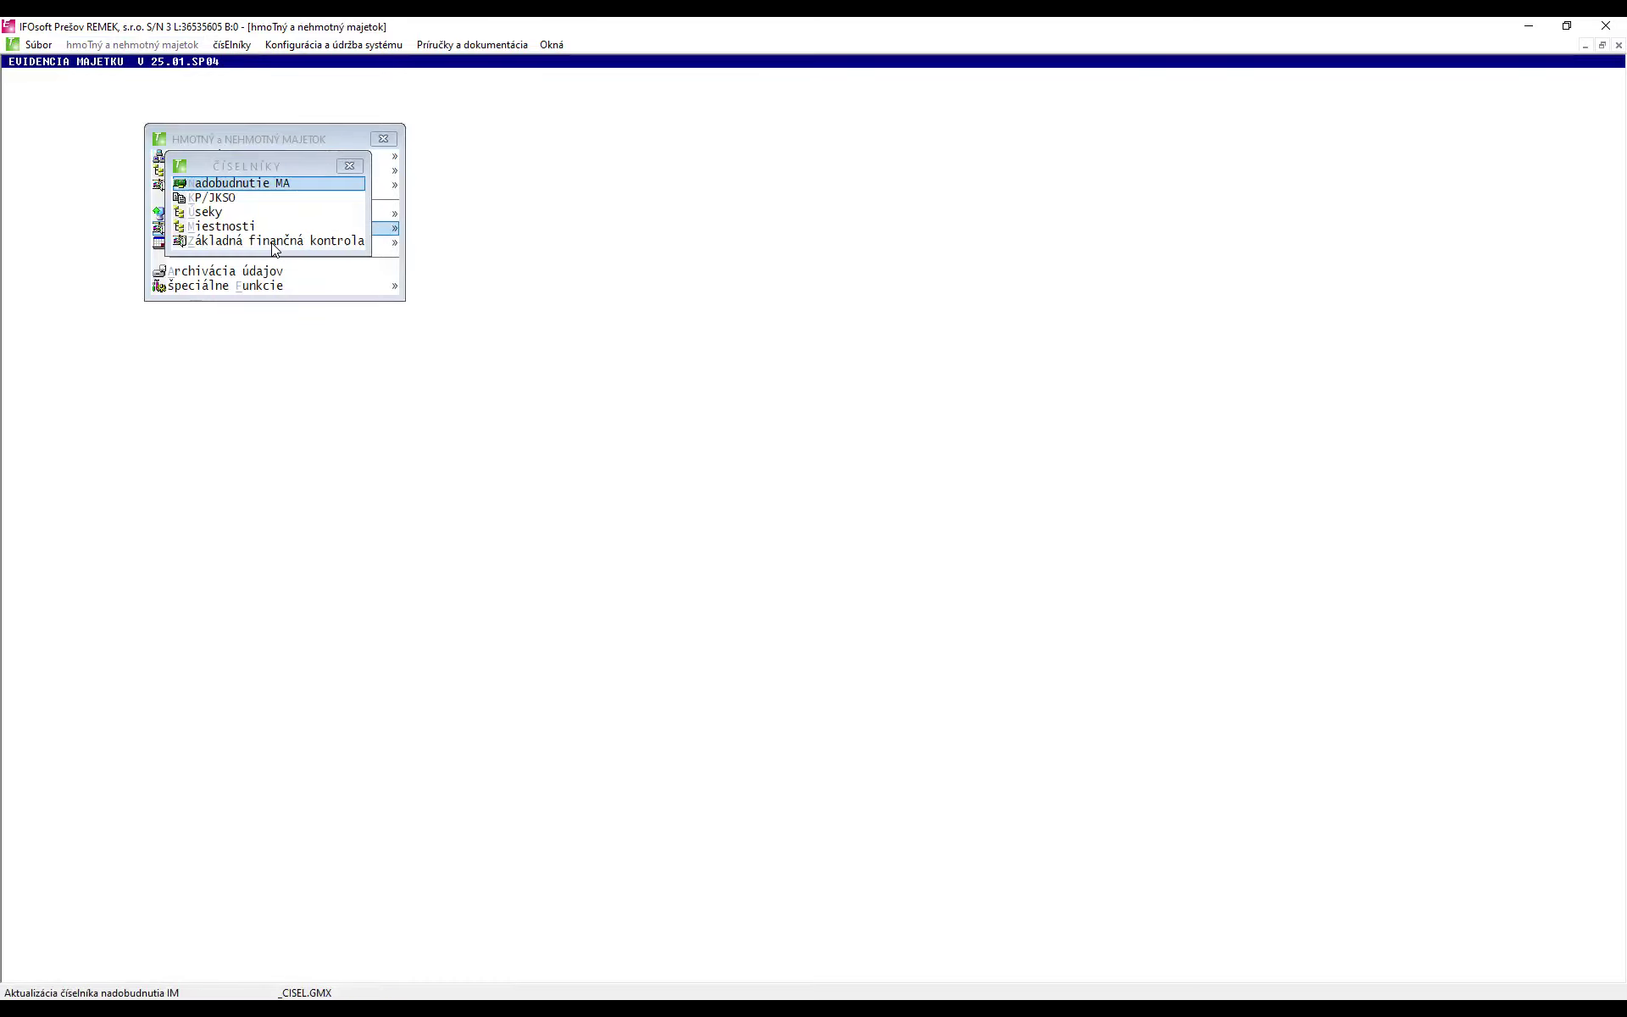
pyautogui.click(356, 166)
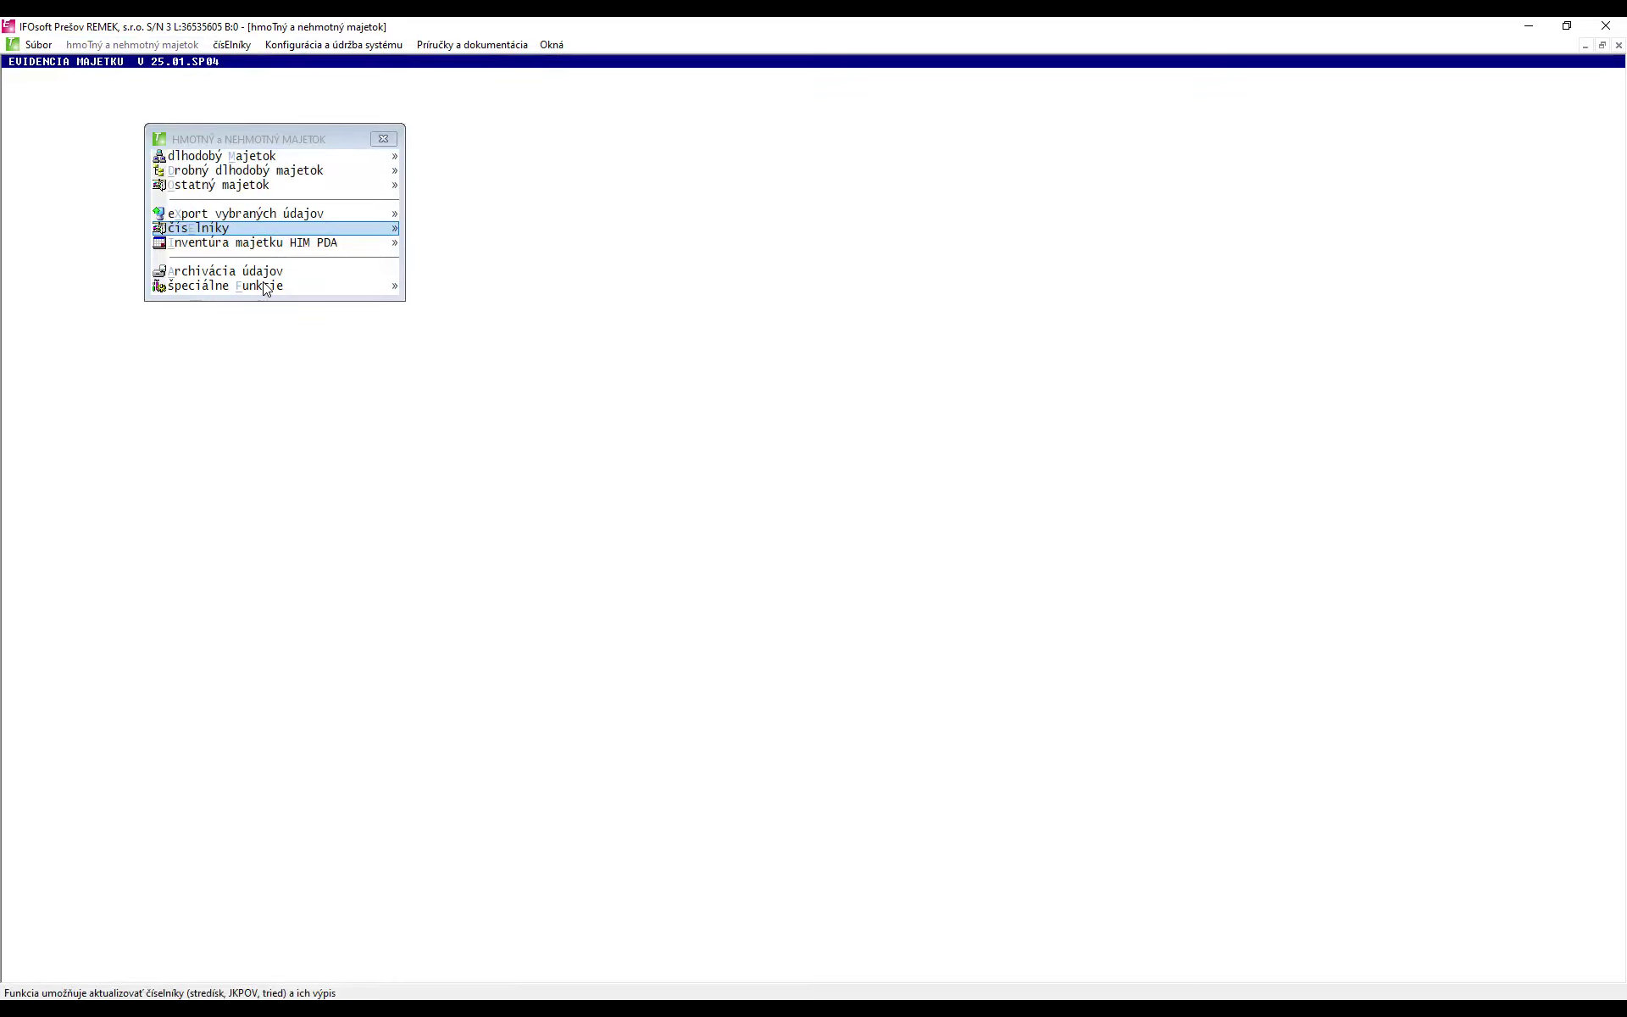
# - Review the asset subsystem configuration (konfigurácia podsystému) among the special functions and close it with the module
pyautogui.click(265, 288)
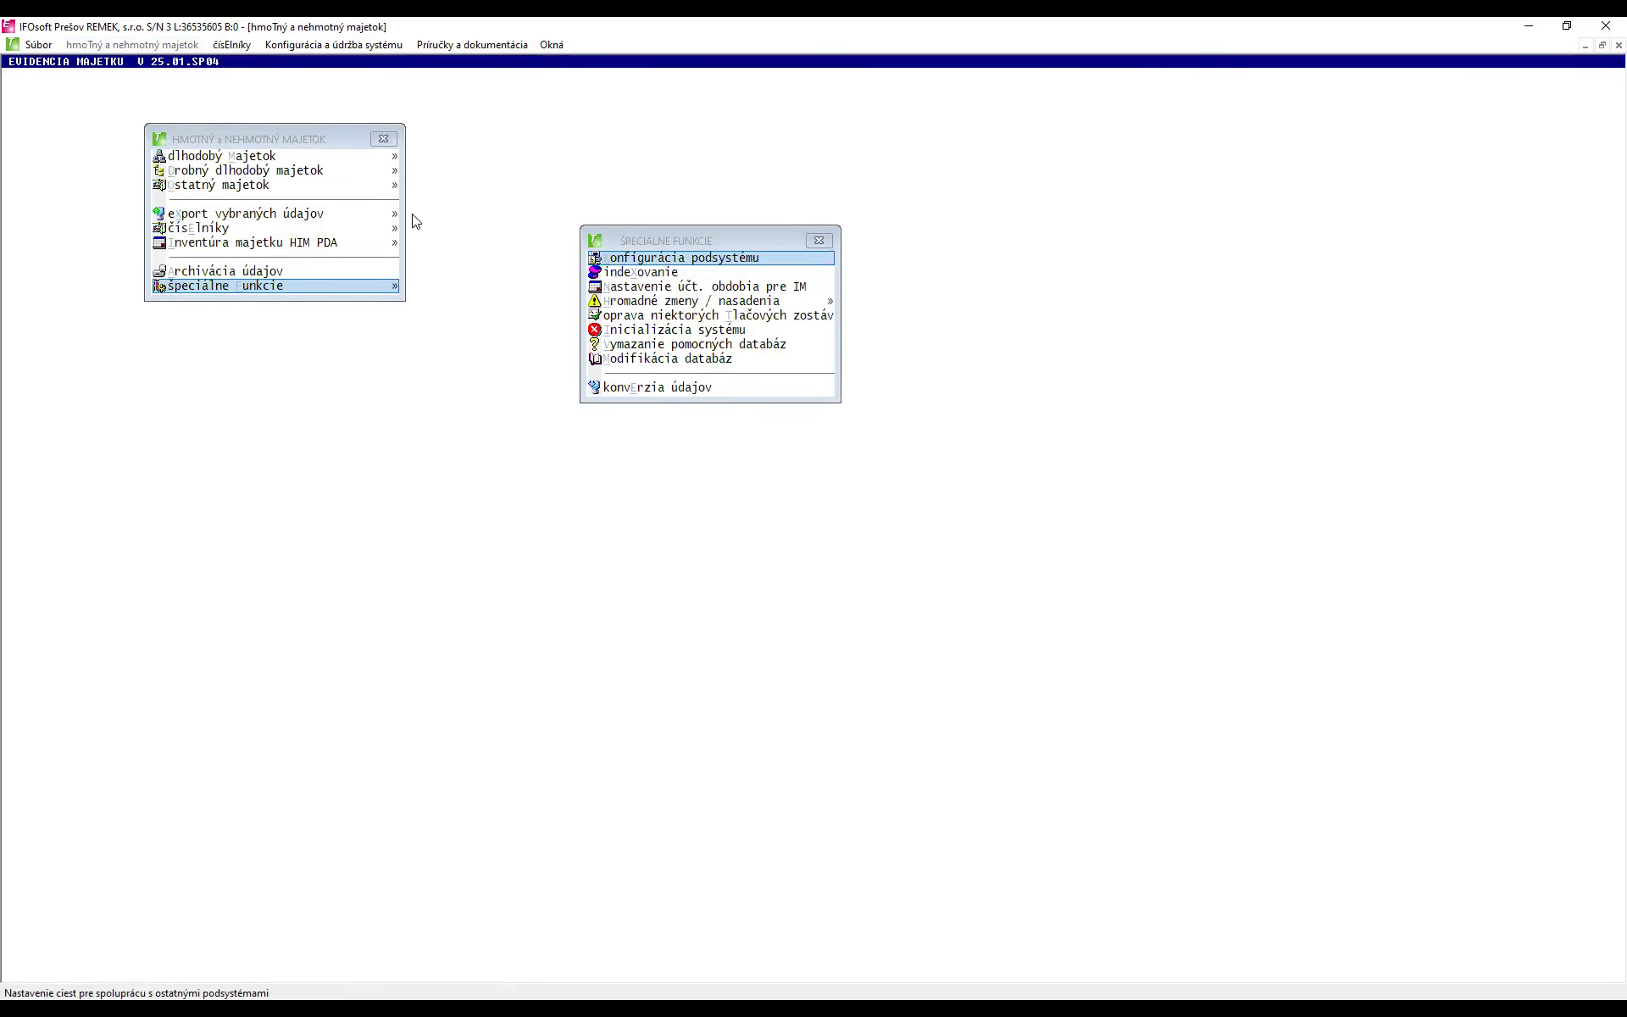
pyautogui.press('Return')
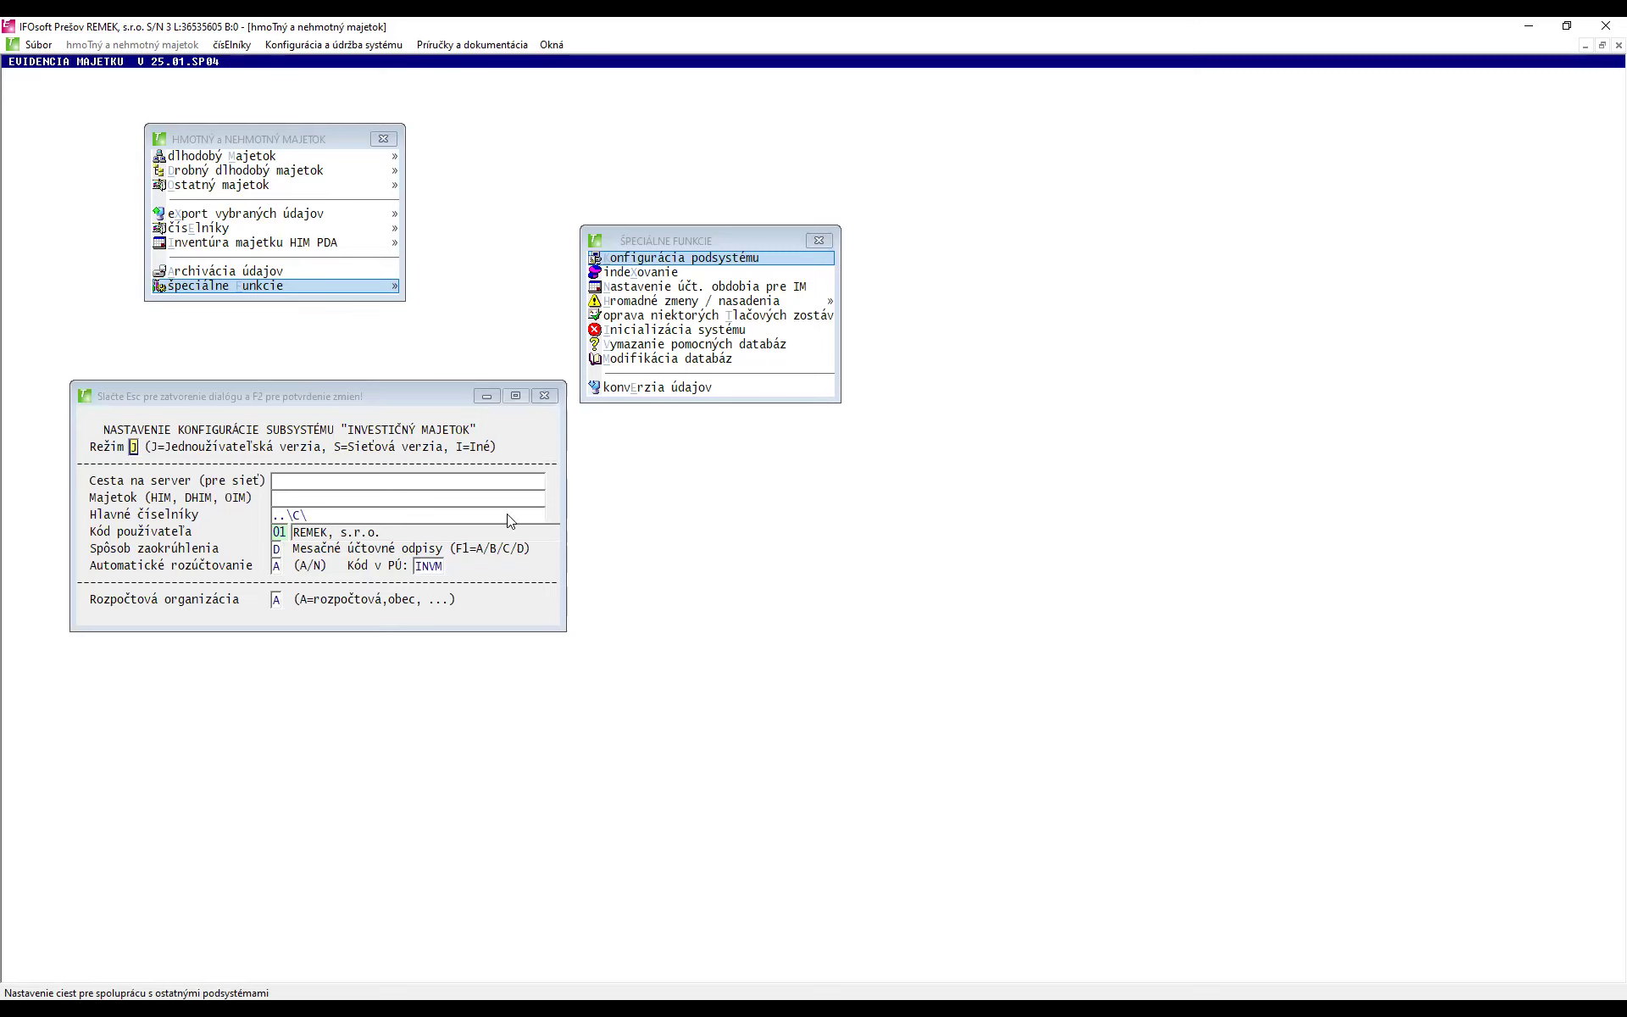
pyautogui.click(542, 397)
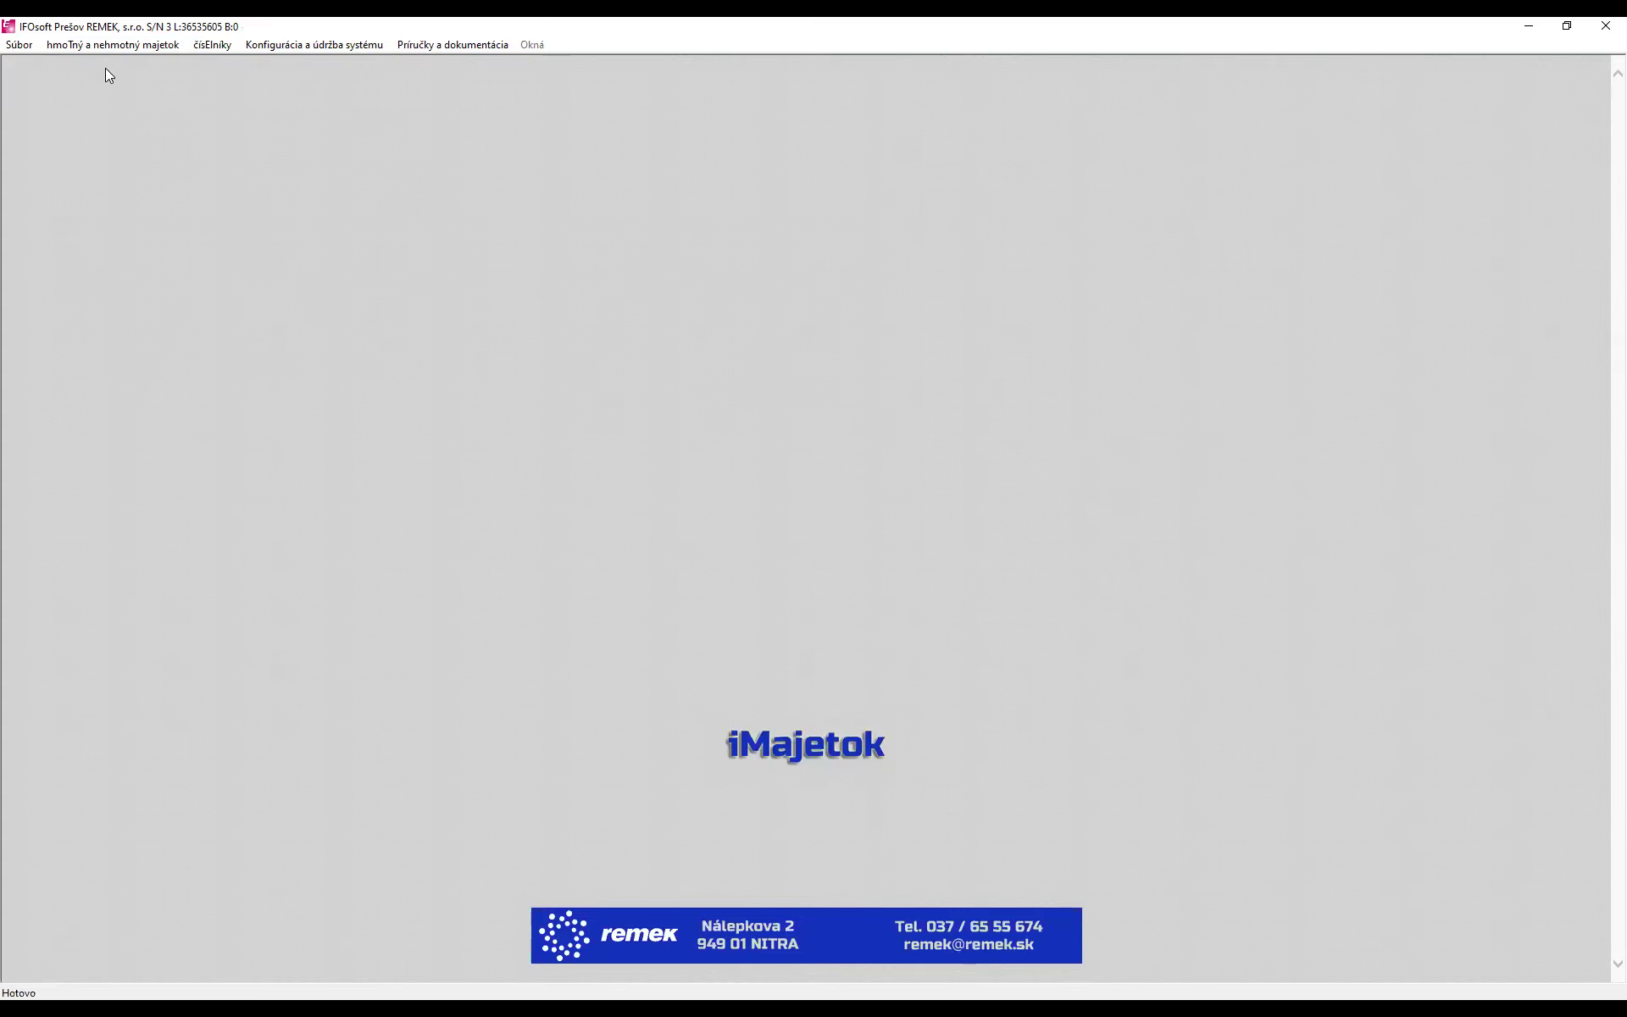
# - Open the data entry list of small long-term assets (drobný dlhodobý majetok)
pyautogui.click(124, 46)
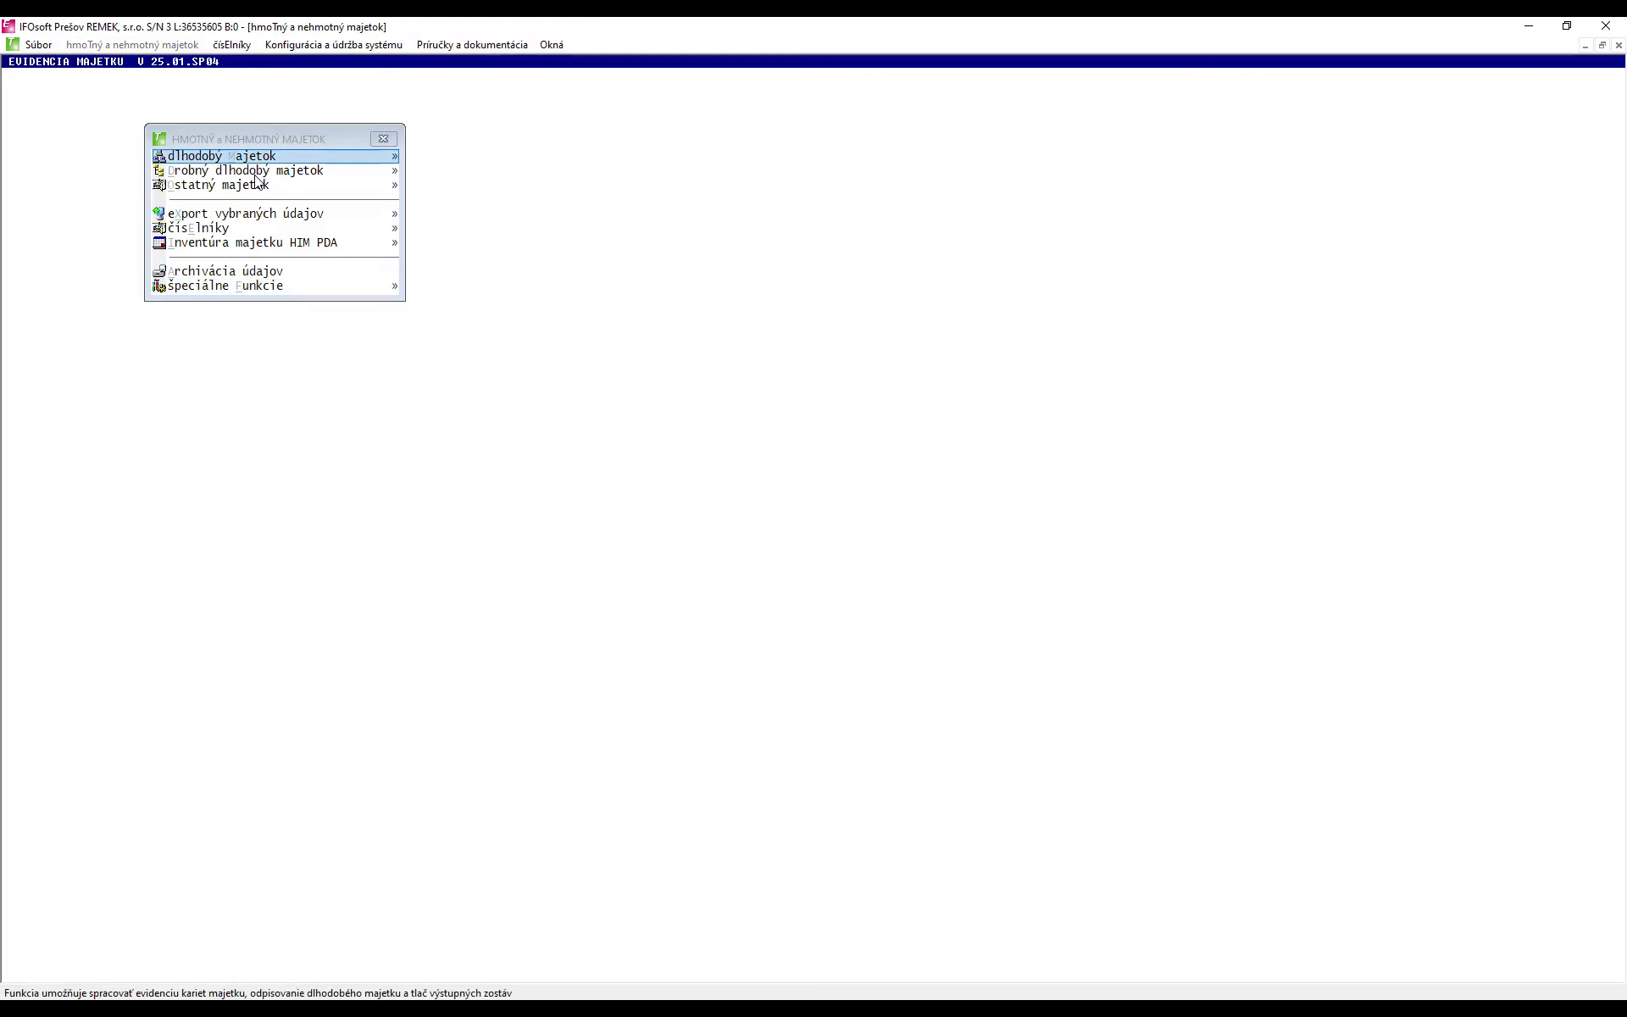
pyautogui.press('Down')
pyautogui.press('Down')
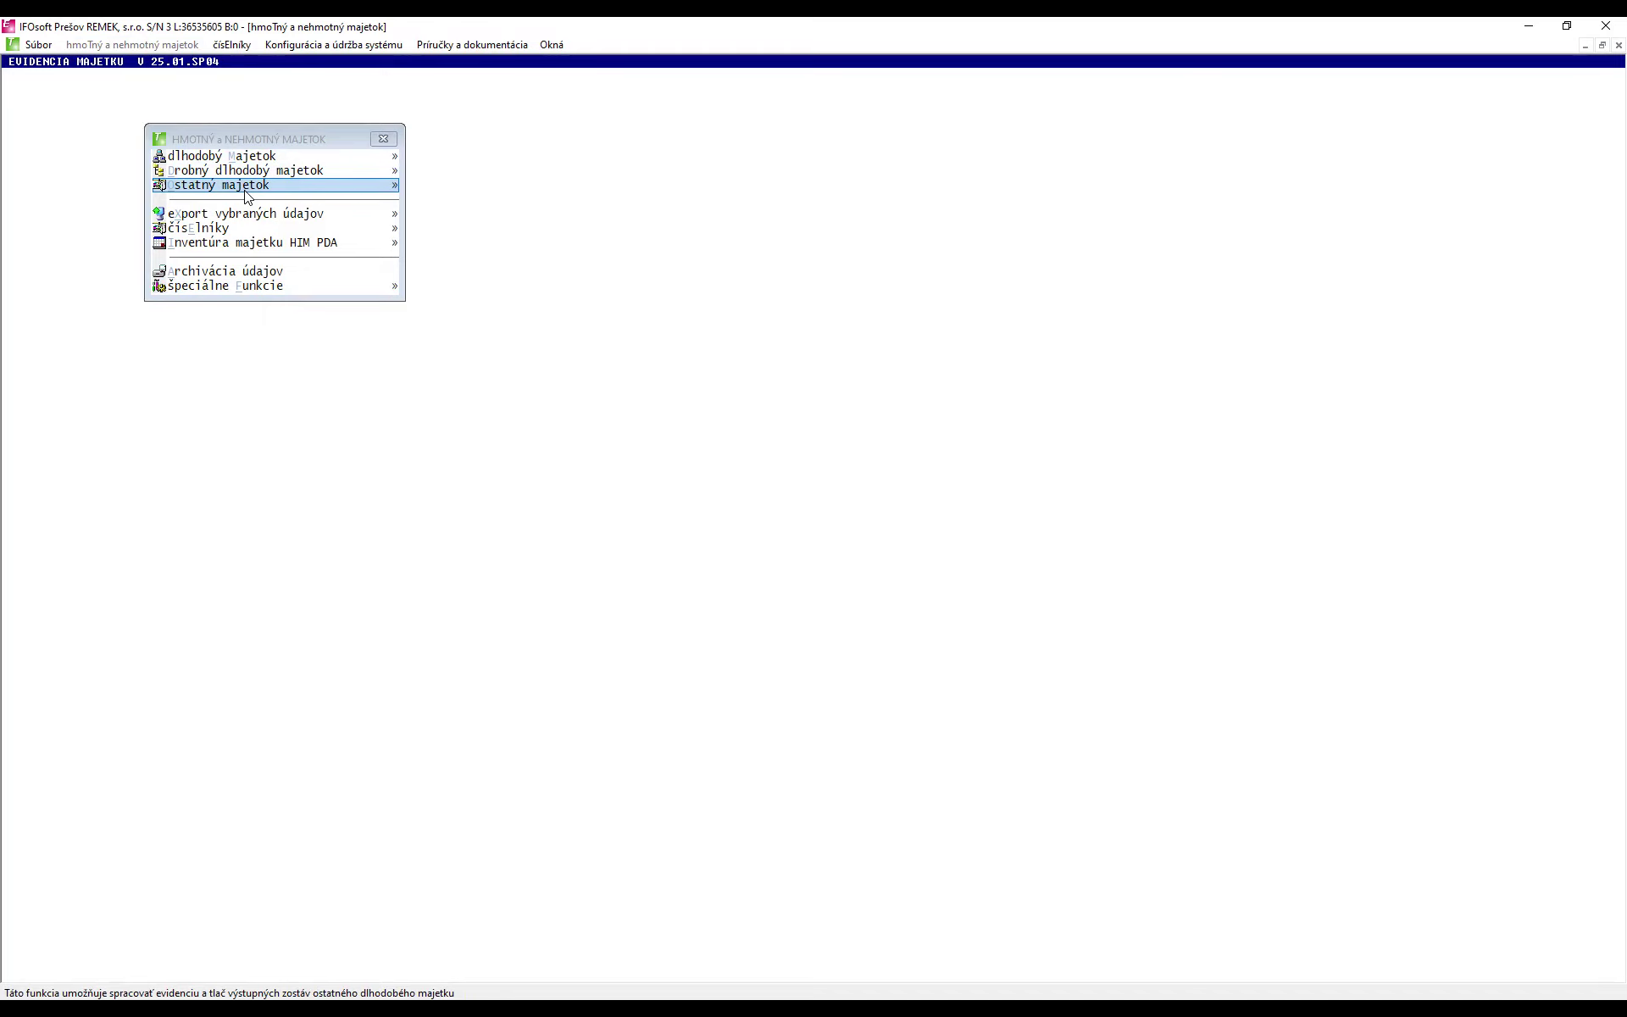
pyautogui.click(246, 173)
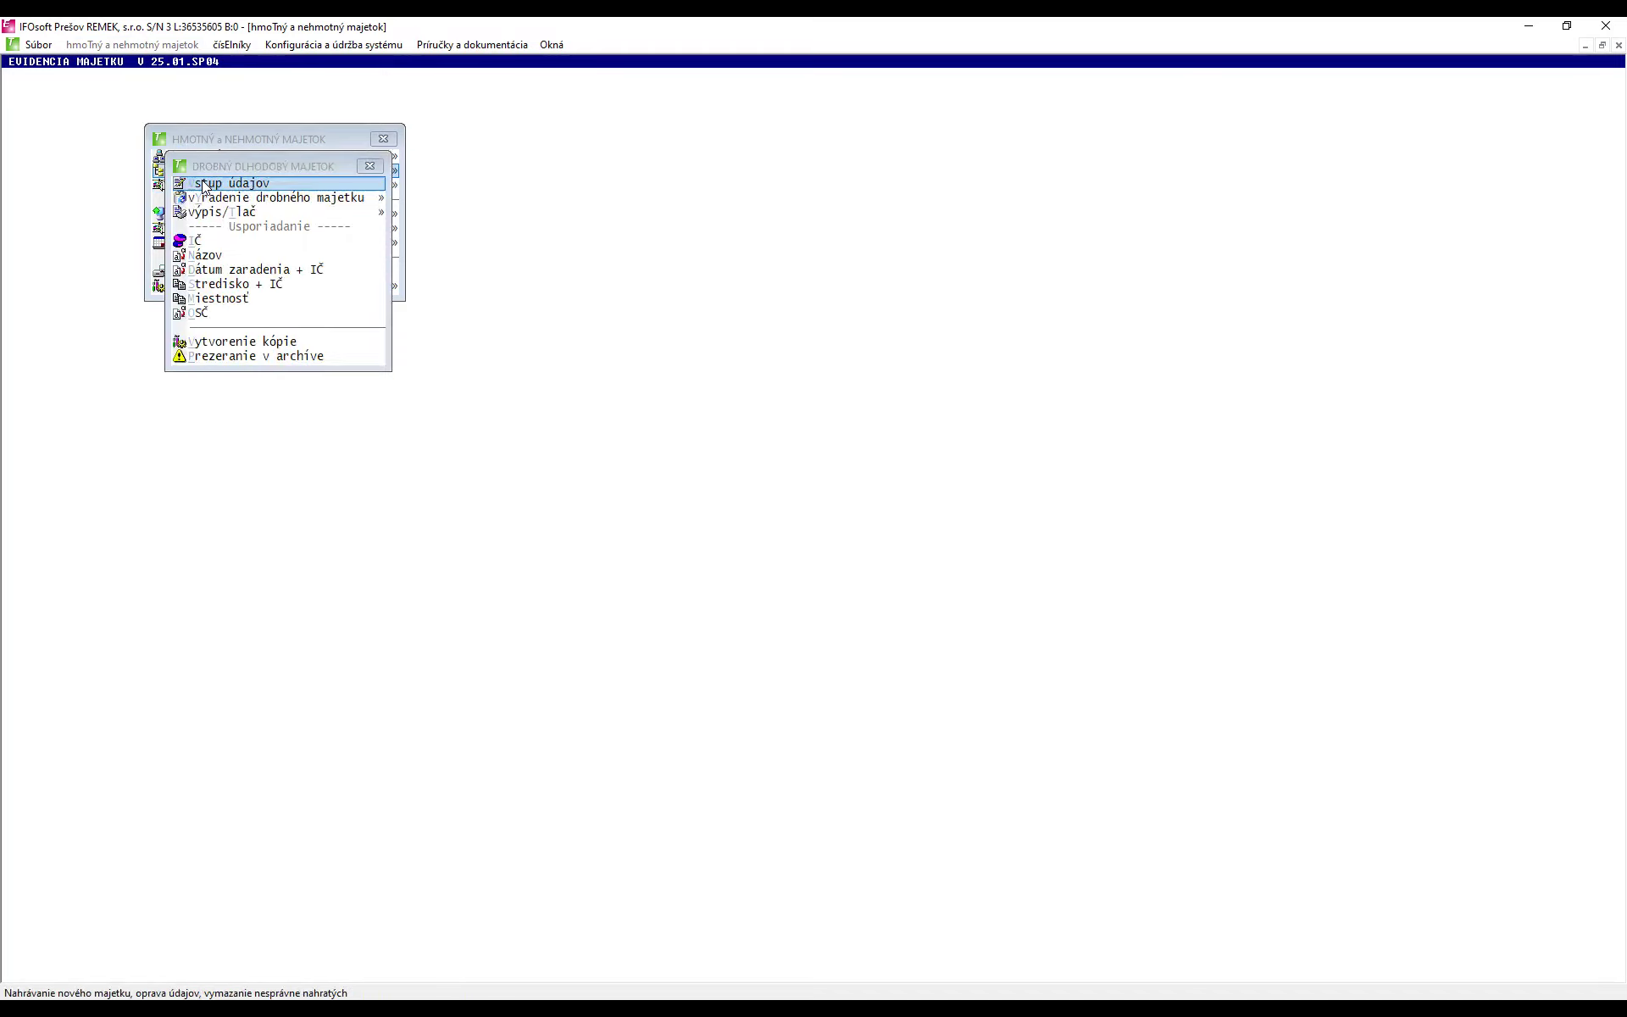
pyautogui.click(205, 184)
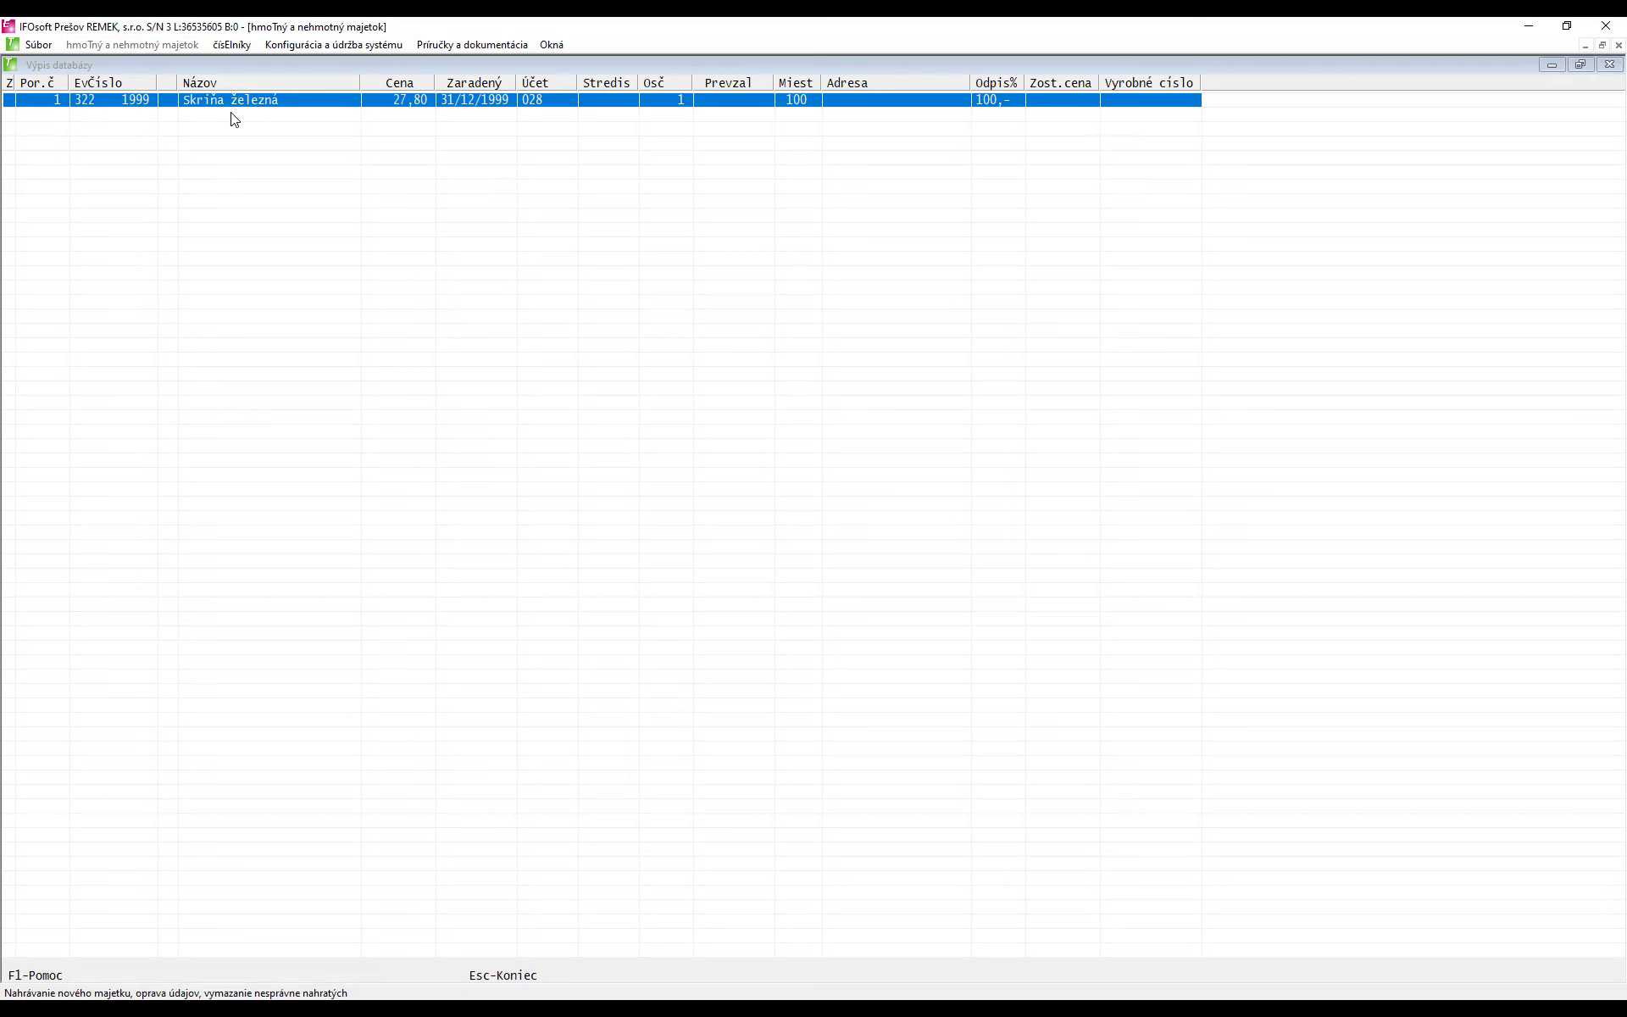
# - Add a second Skriňa železná record based on the existing one, with inventory number 322/2000, and save it
pyautogui.press('Return')
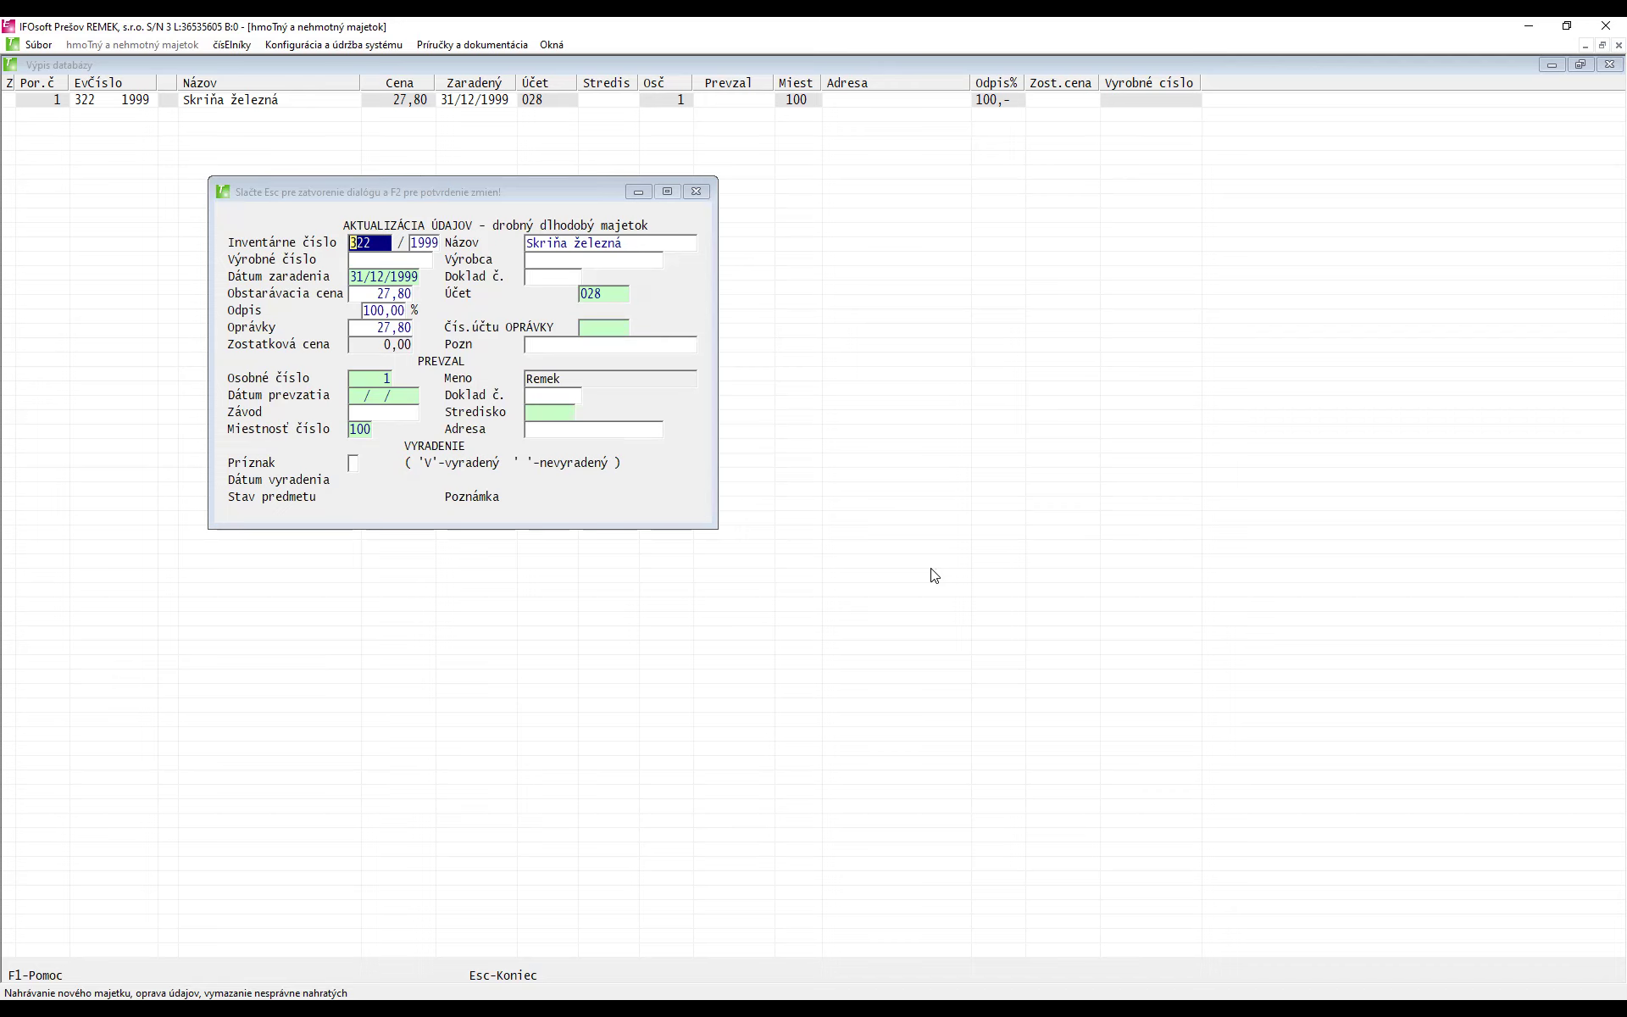
pyautogui.moveTo(239, 182); pyautogui.dragTo(53, 112)
pyautogui.press('Tab')
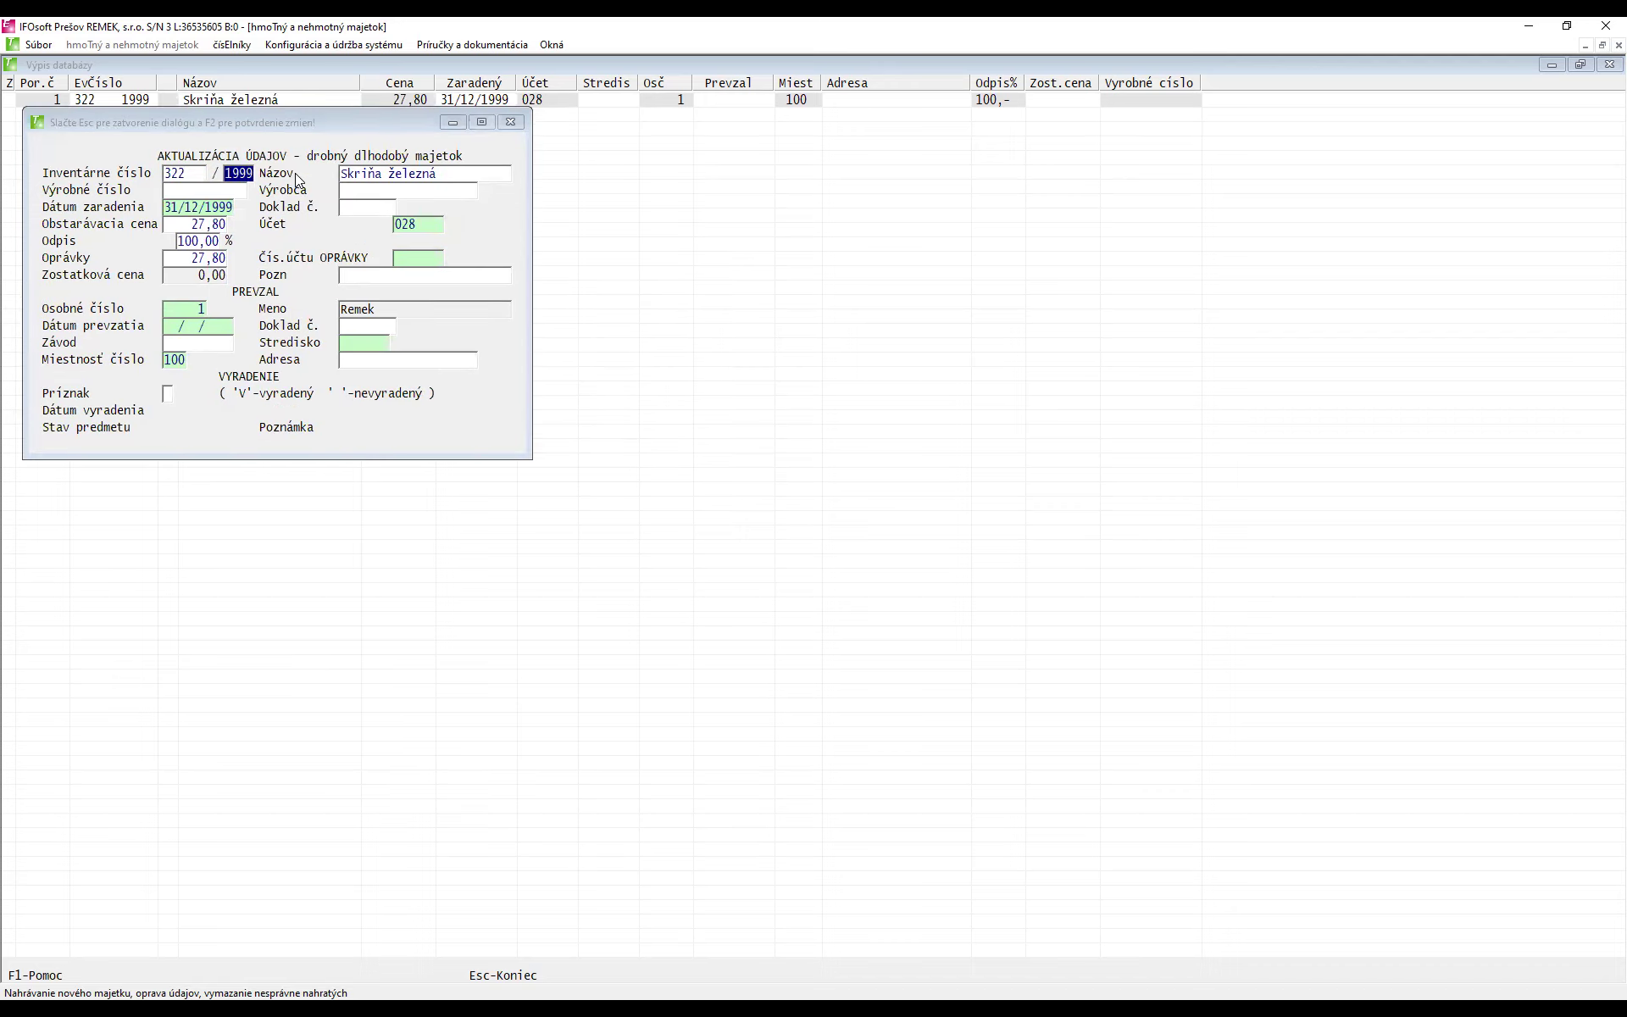
pyautogui.write('9')
pyautogui.write('2000')
pyautogui.press('F2')
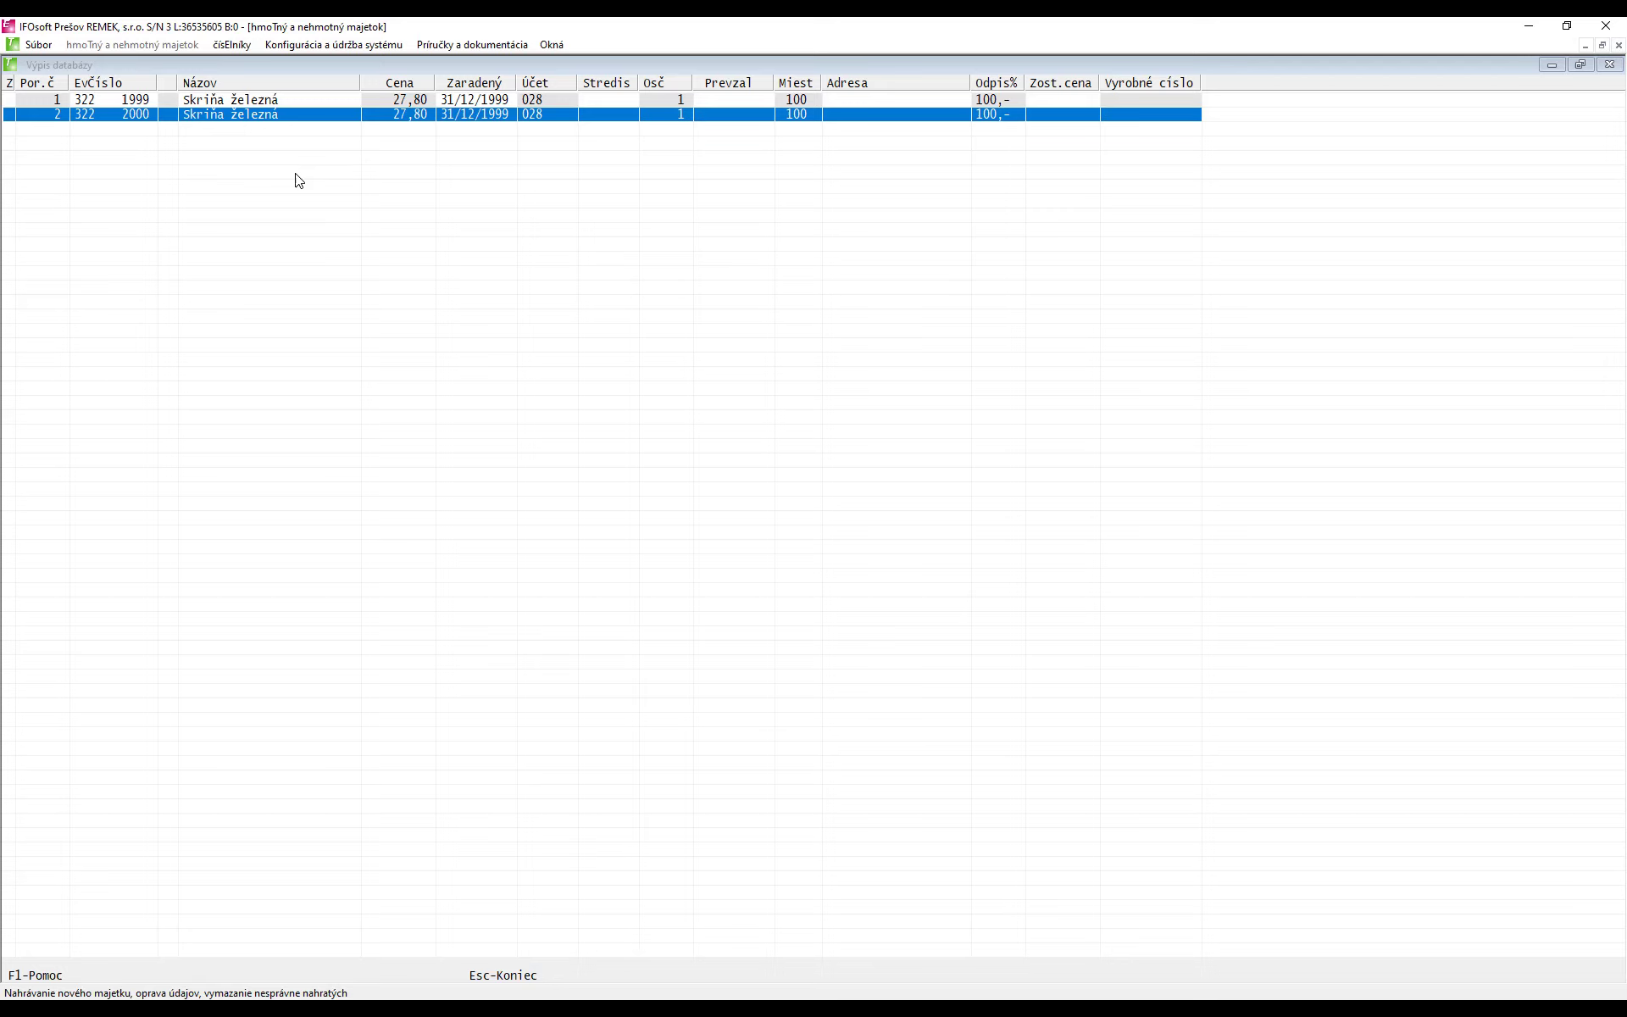
# - Delete the Skriňa železná record 322/2000, confirm its removal from the database, recheck the list and close it
pyautogui.press('Delete')
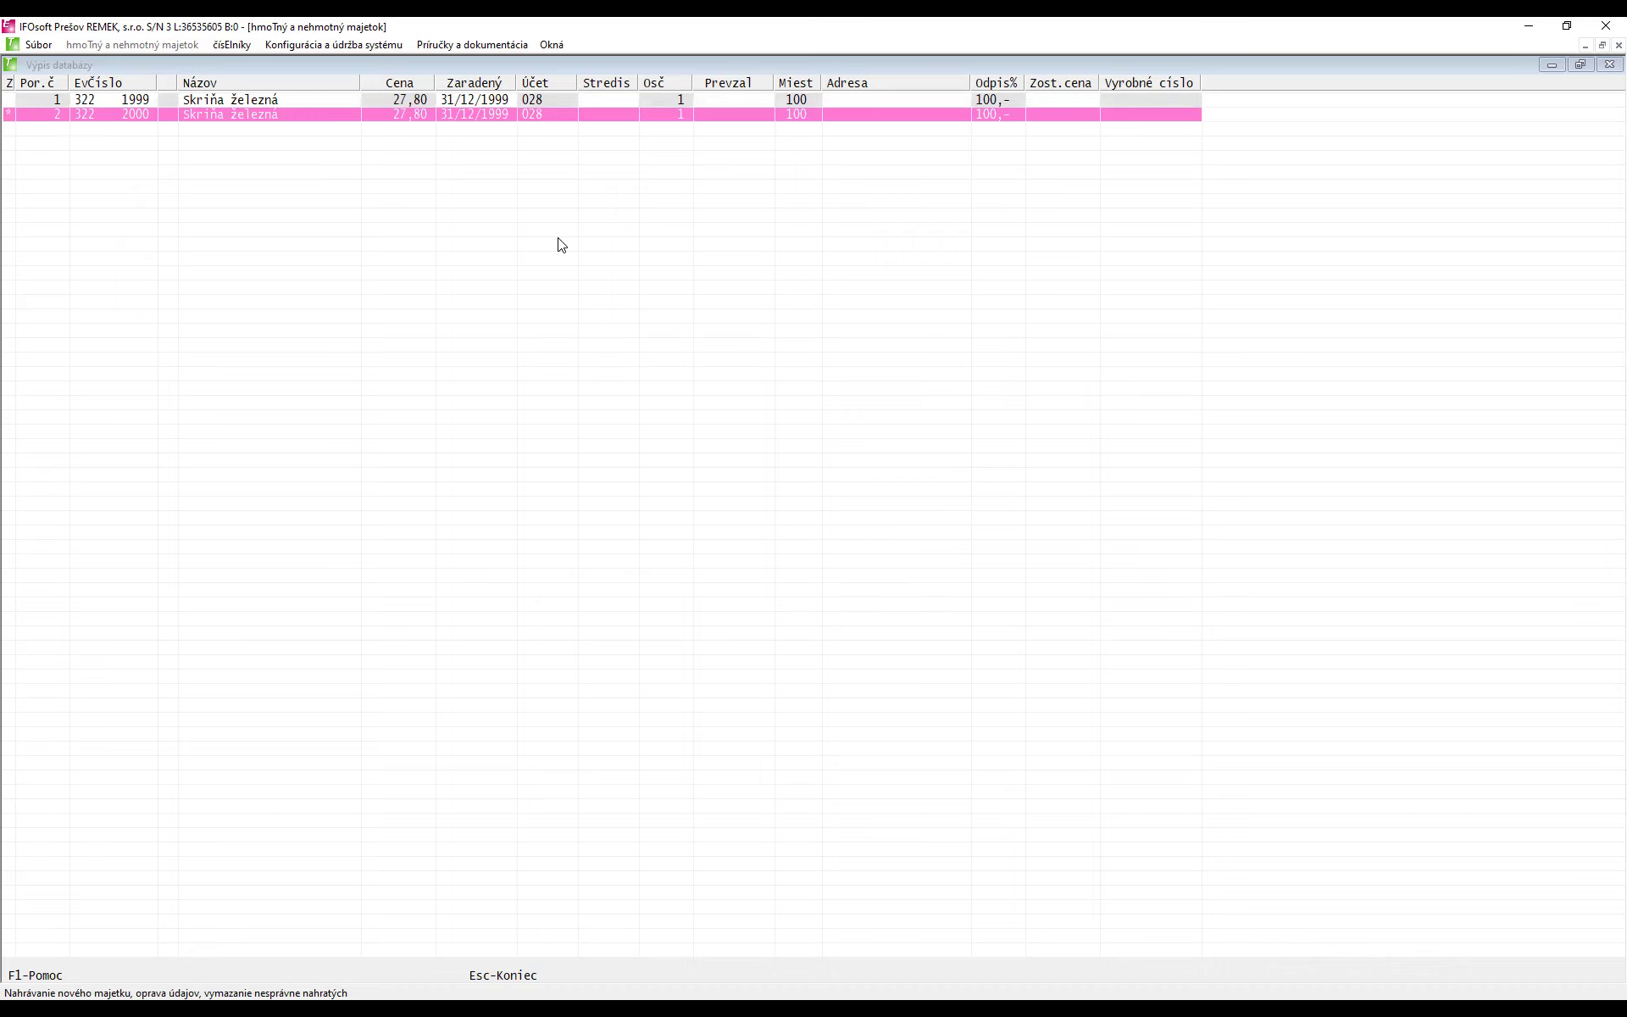
pyautogui.press('Escape')
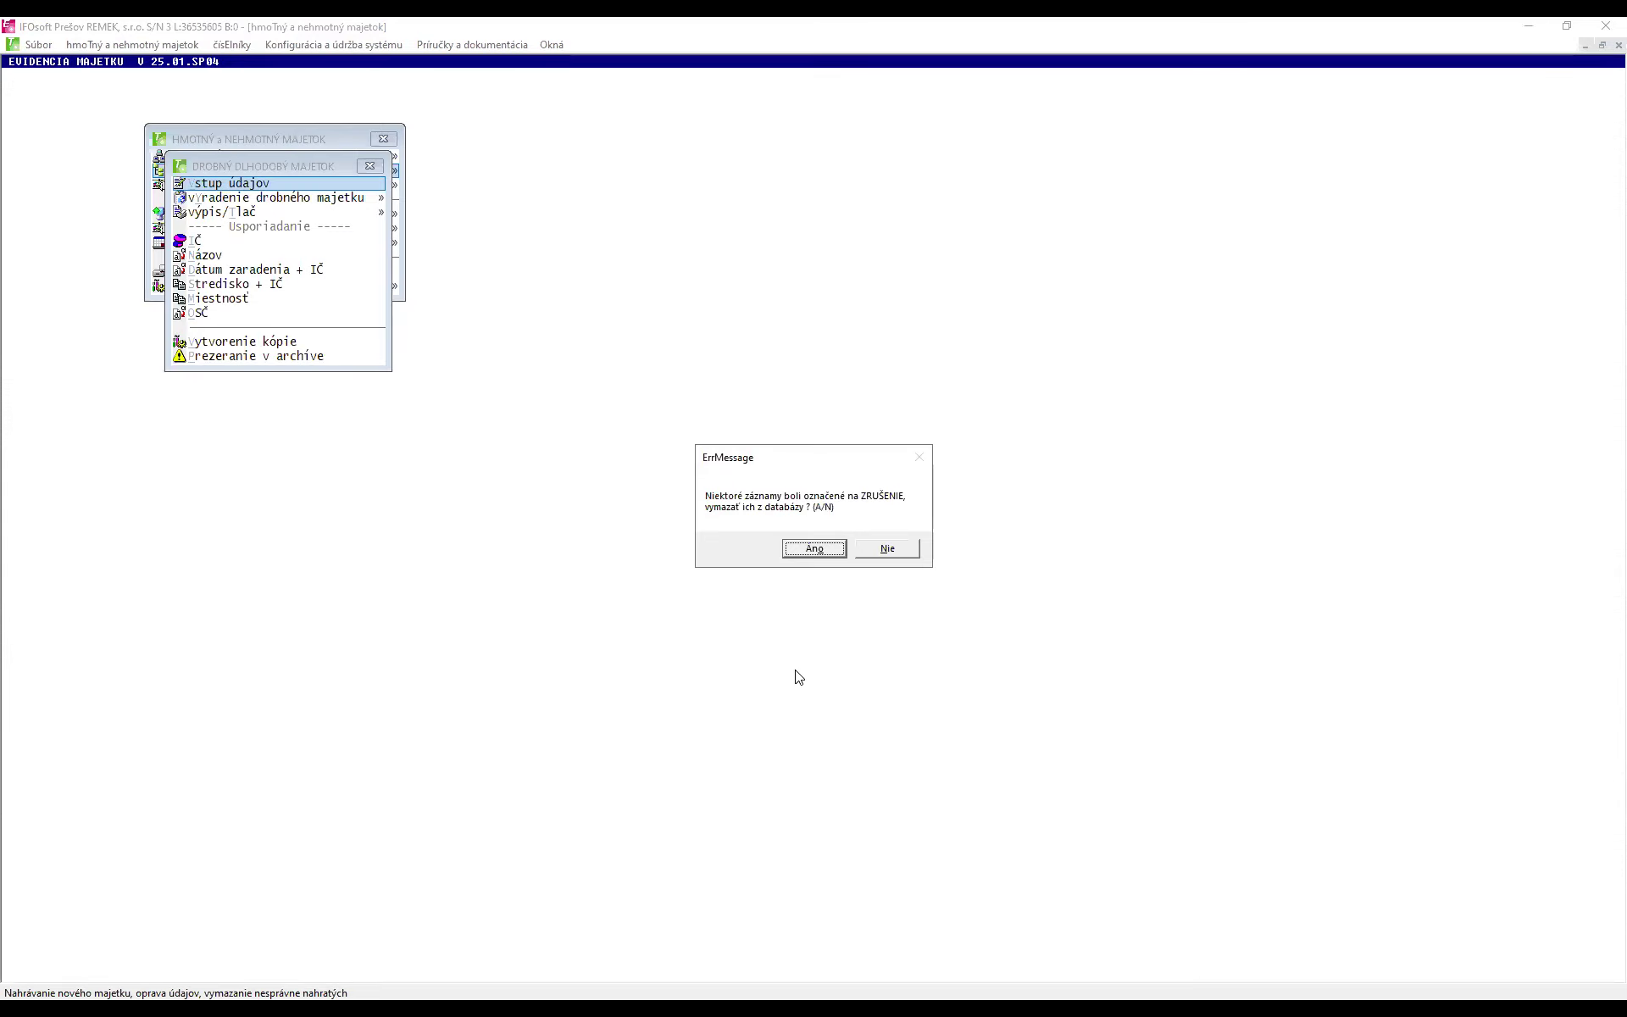
pyautogui.click(815, 549)
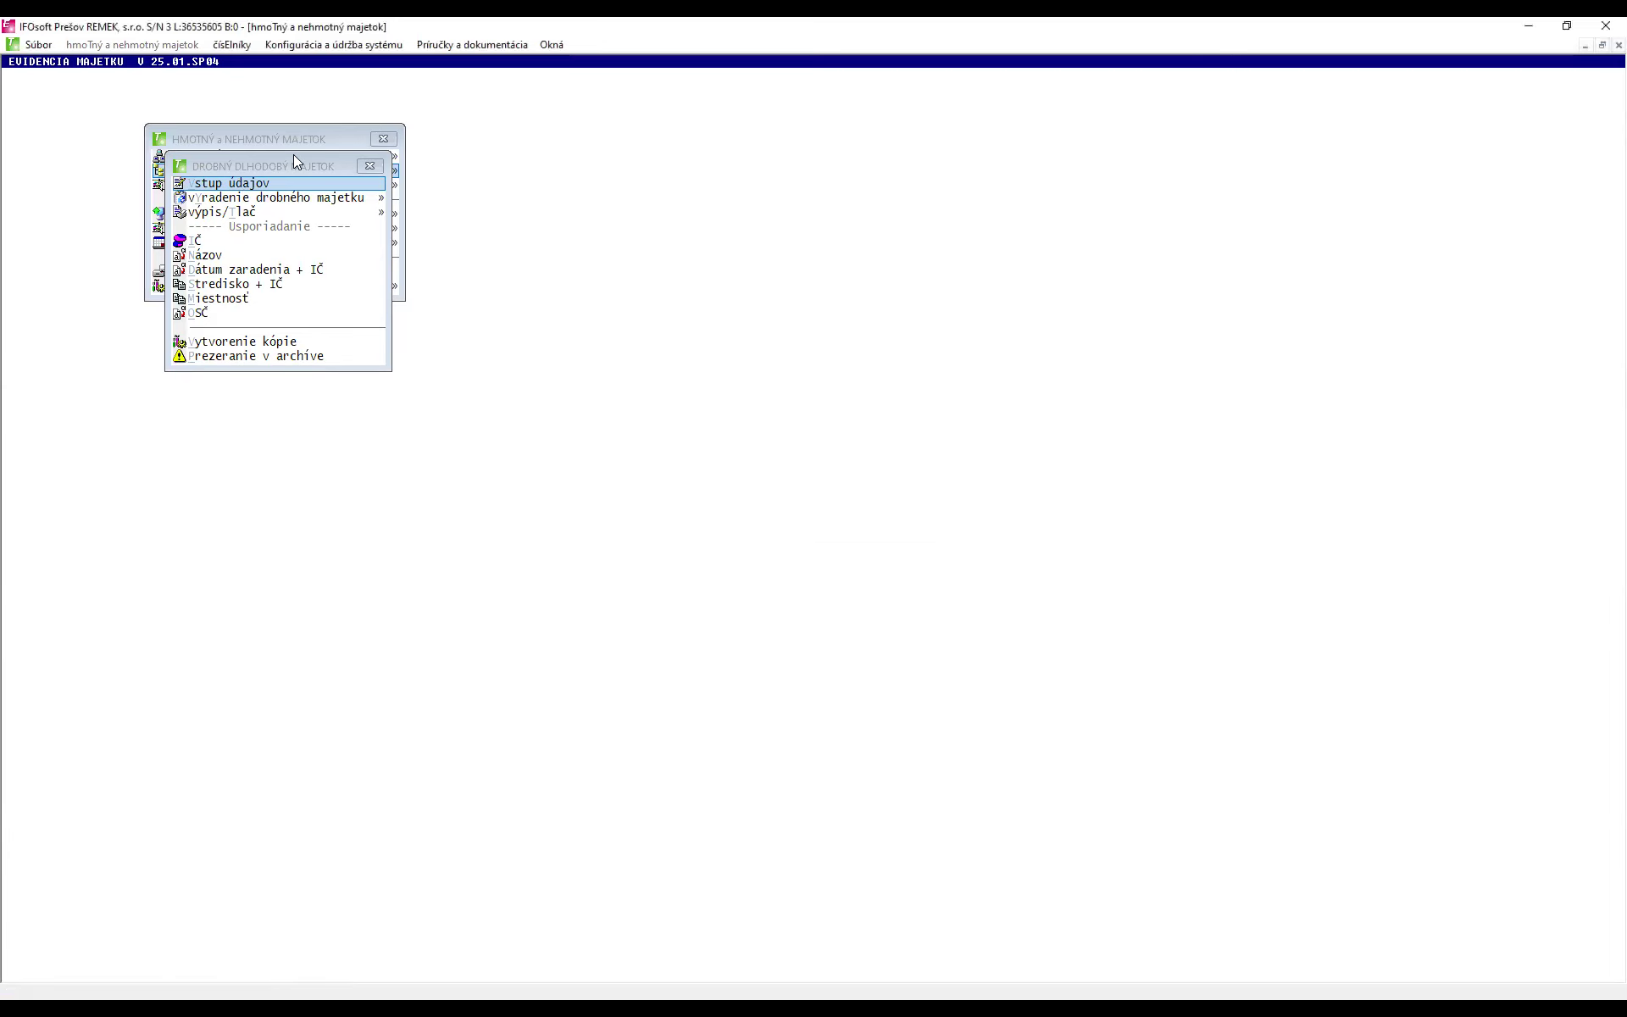
pyautogui.click(274, 183)
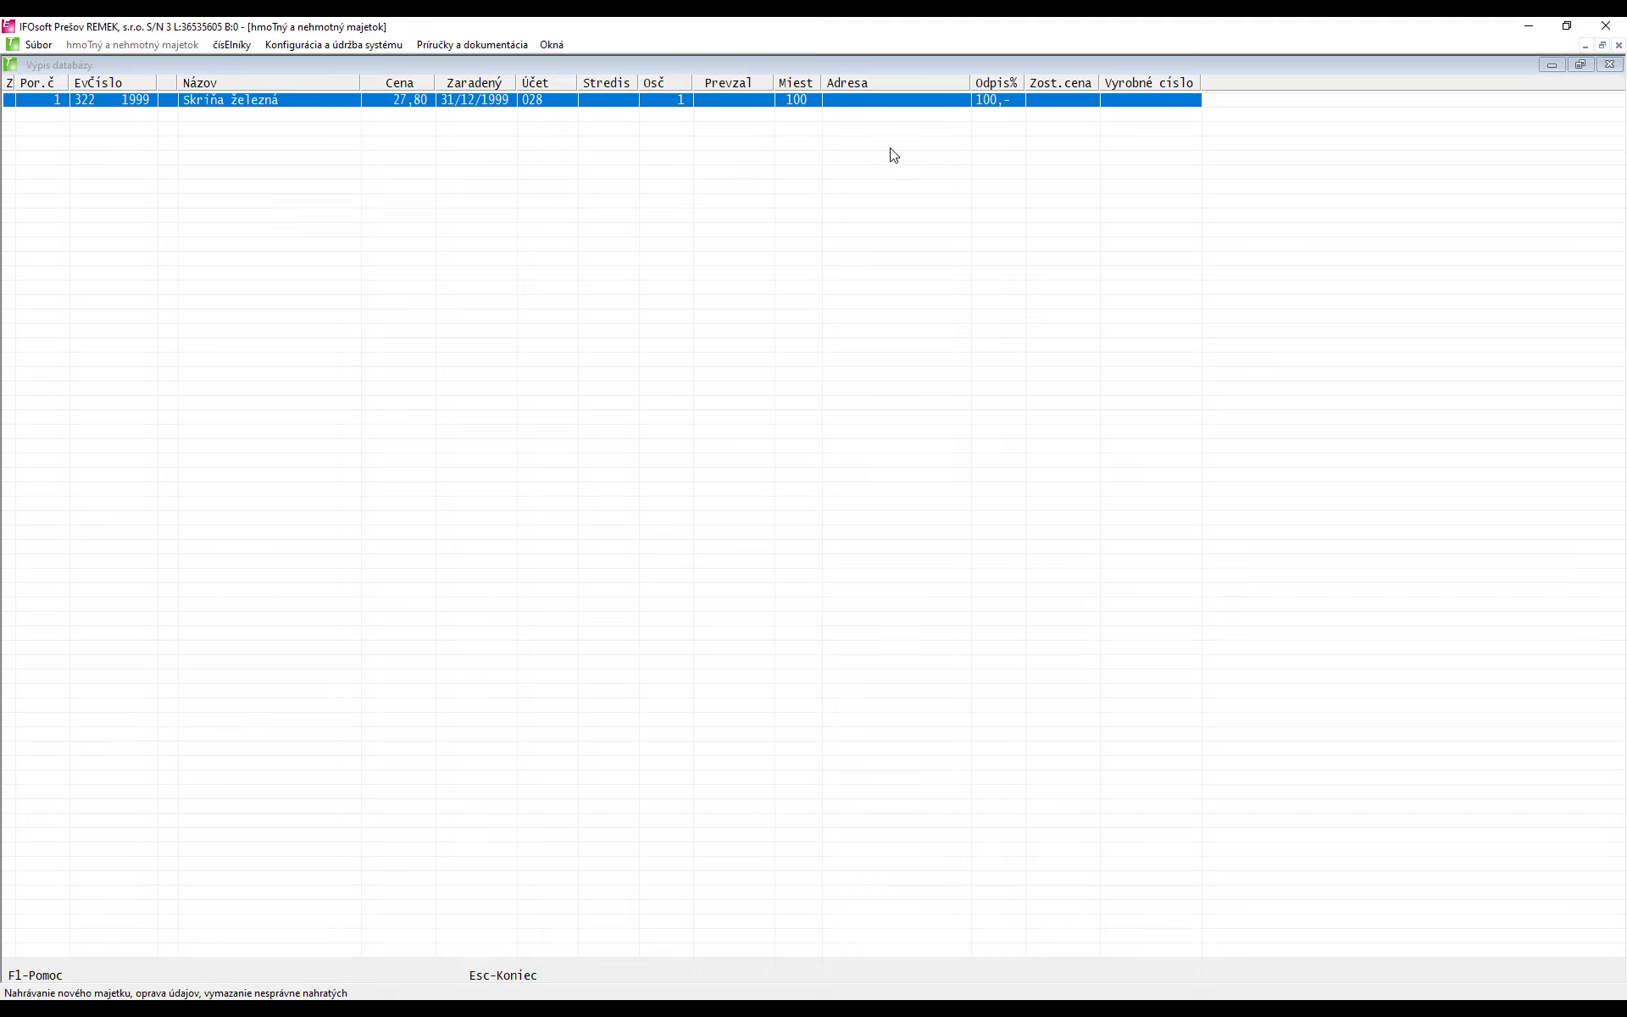
pyautogui.click(1600, 62)
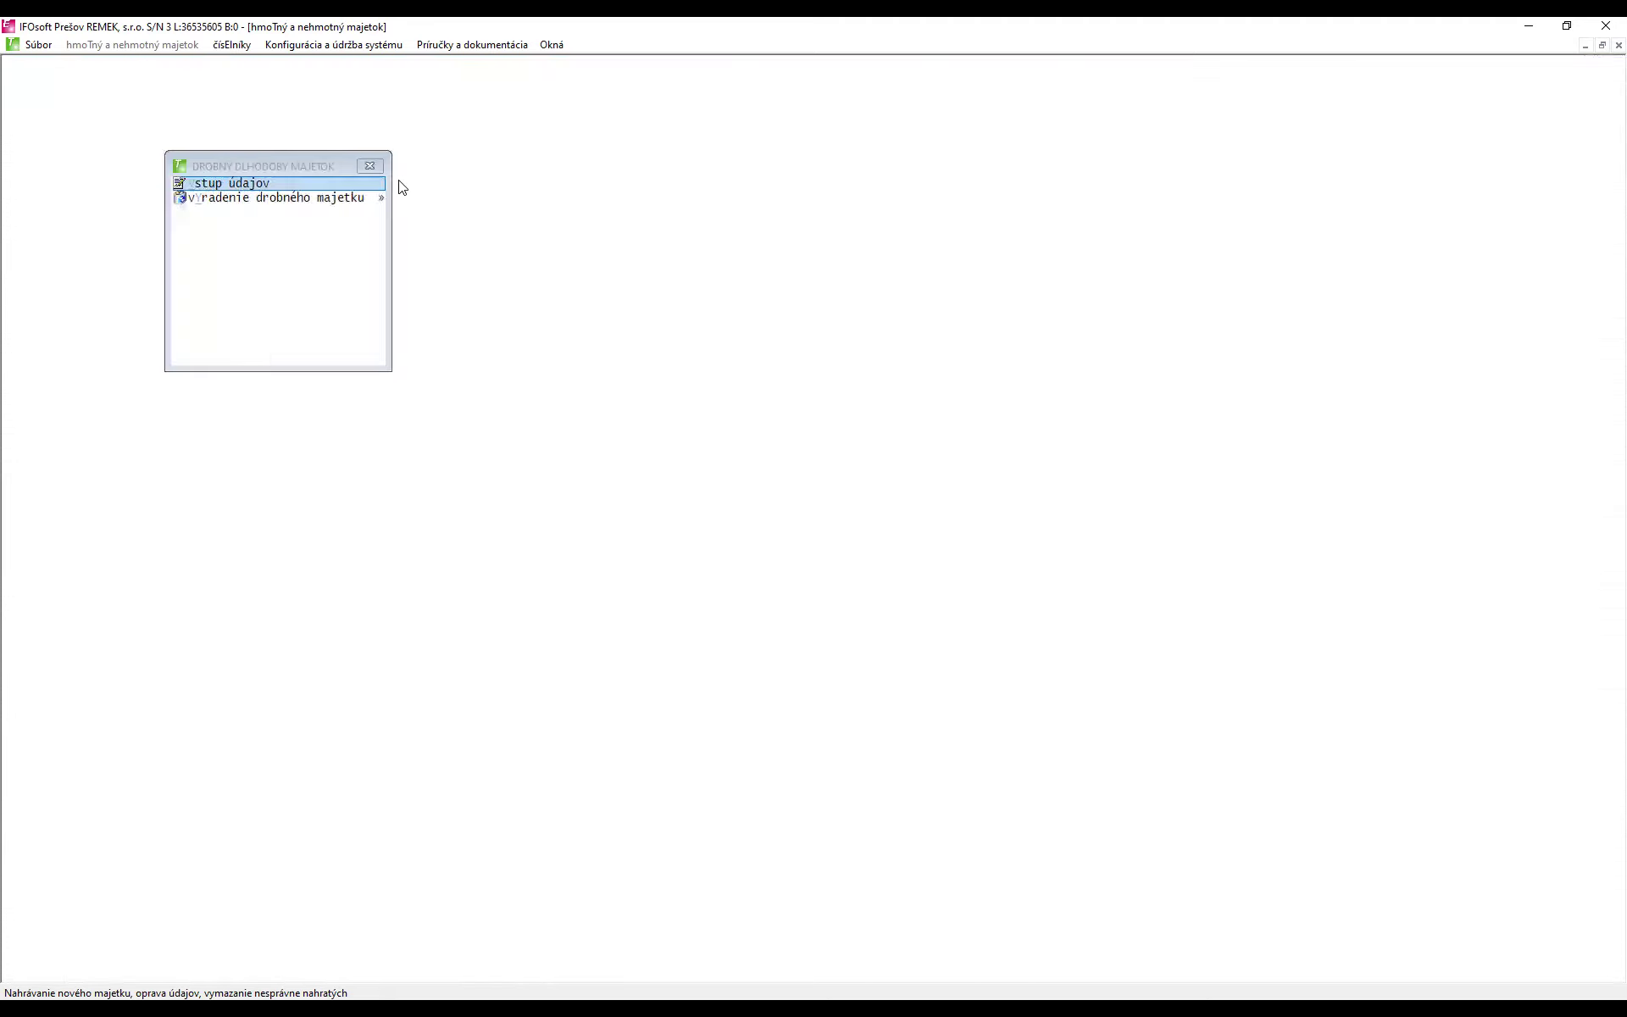
# - Open the long-term asset cards, examine the depreciation and price values of Most č. 8 without changes, and leave the card list
pyautogui.click(207, 139)
pyautogui.click(203, 158)
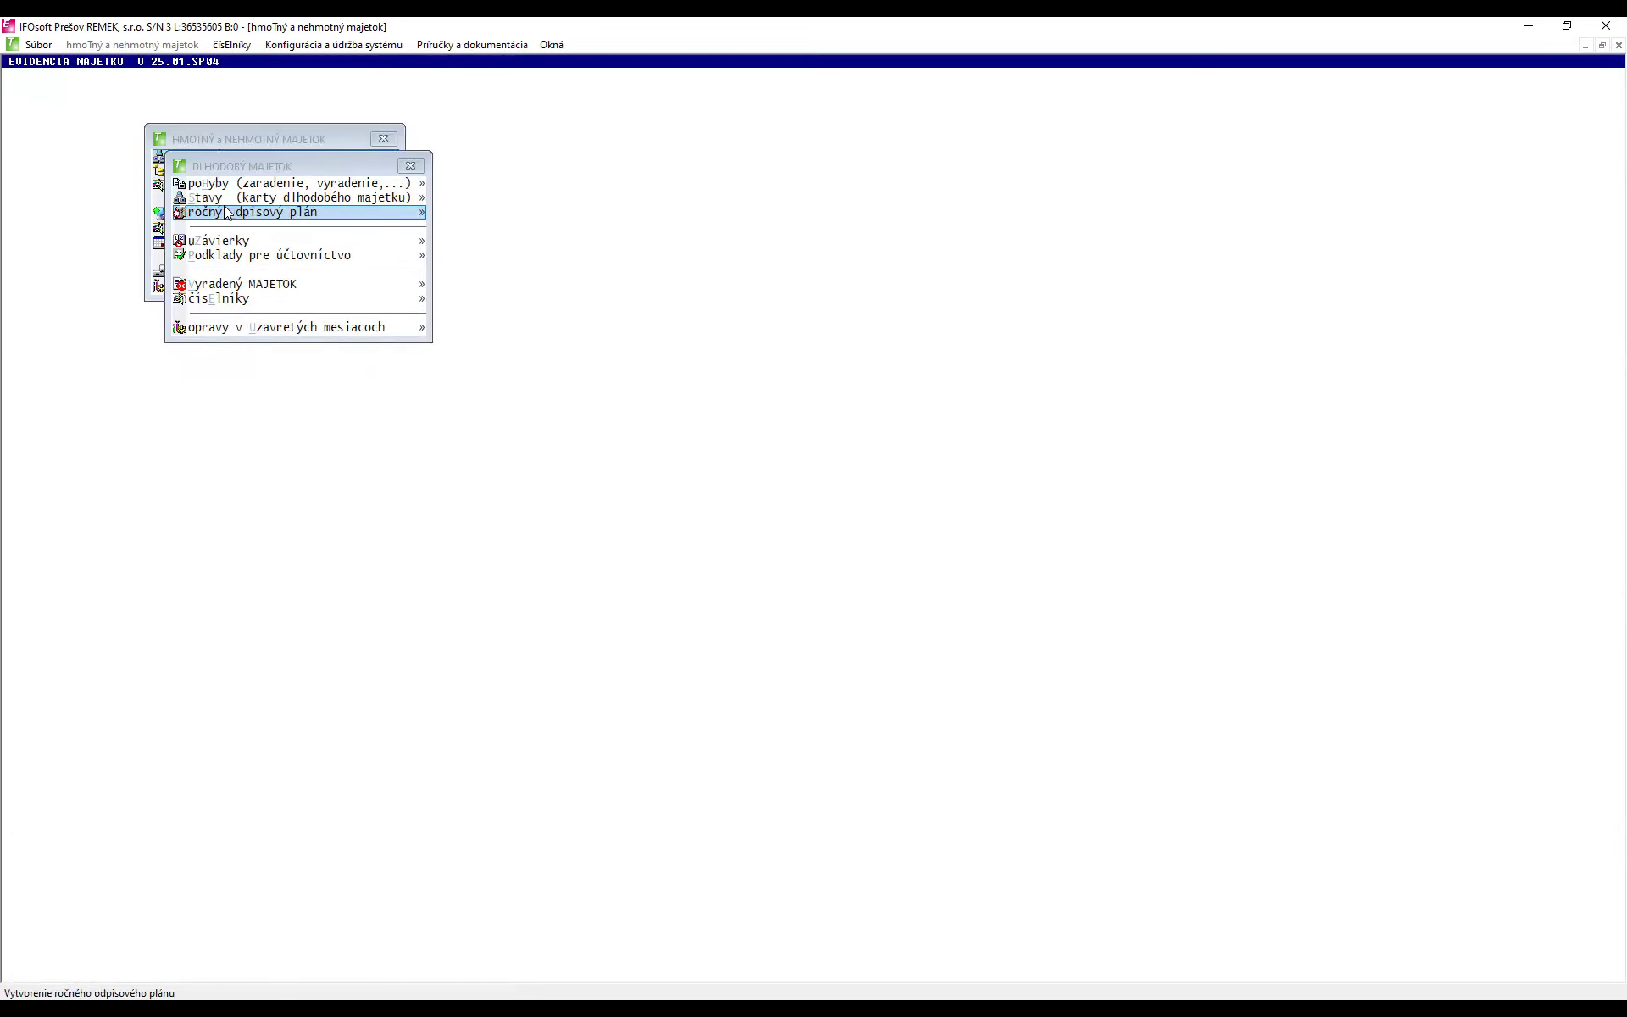
pyautogui.click(223, 202)
pyautogui.click(225, 212)
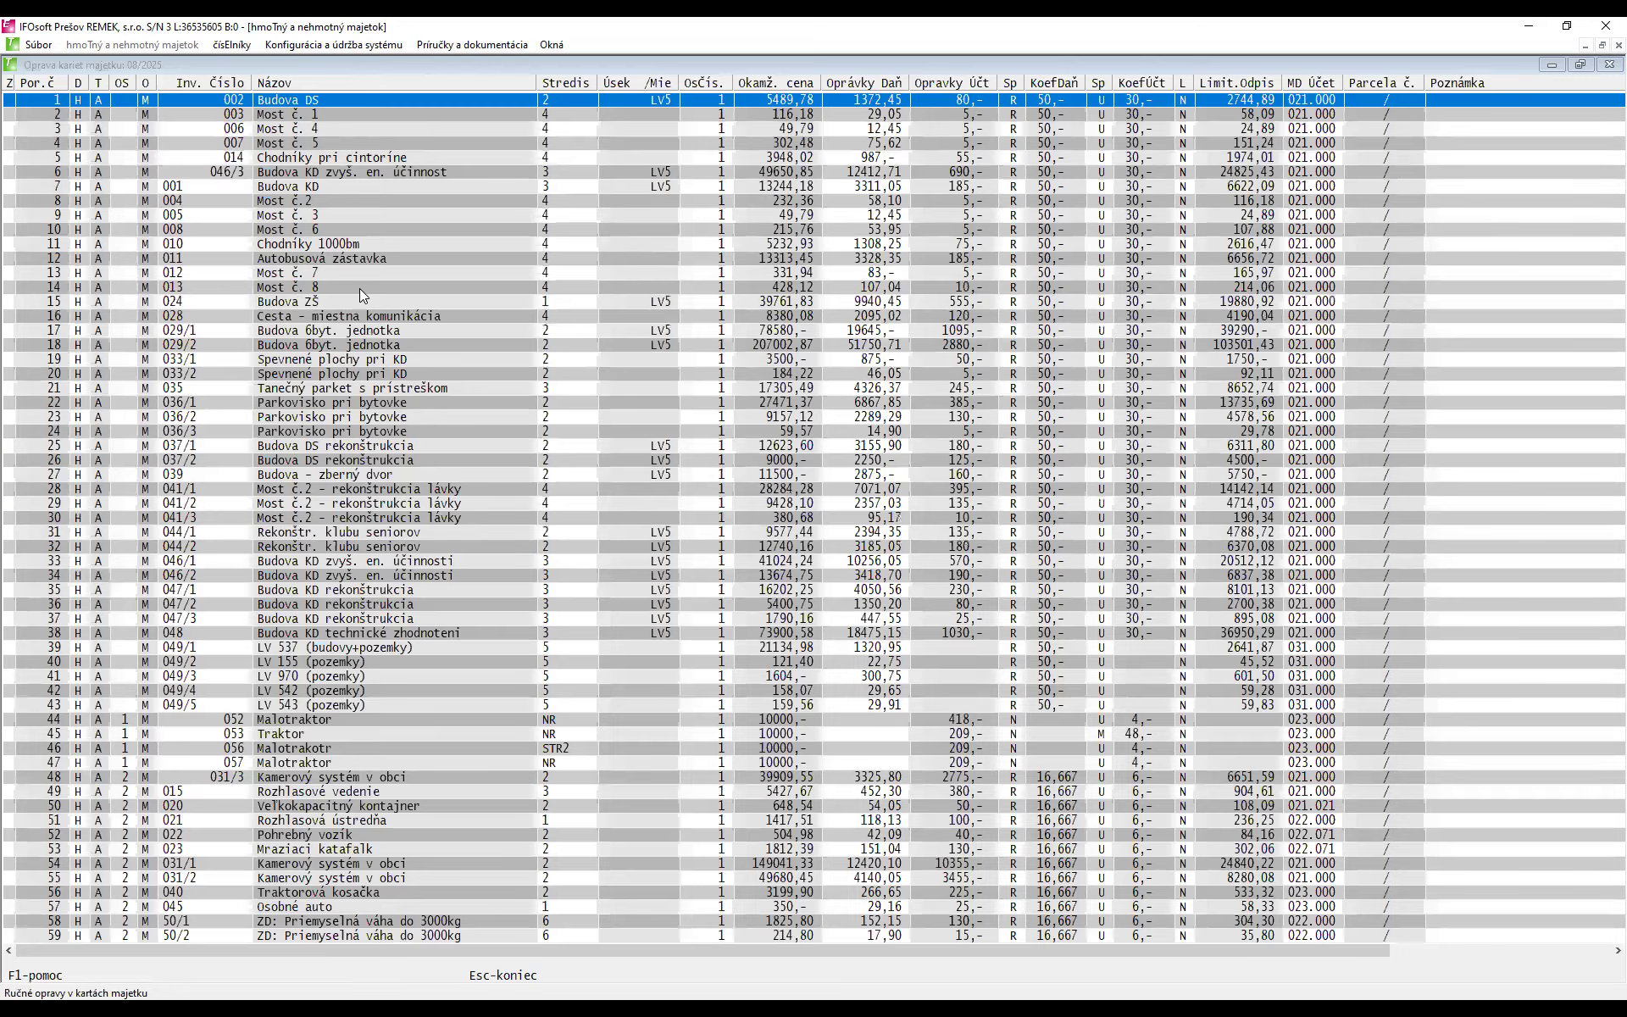
pyautogui.doubleClick(360, 288)
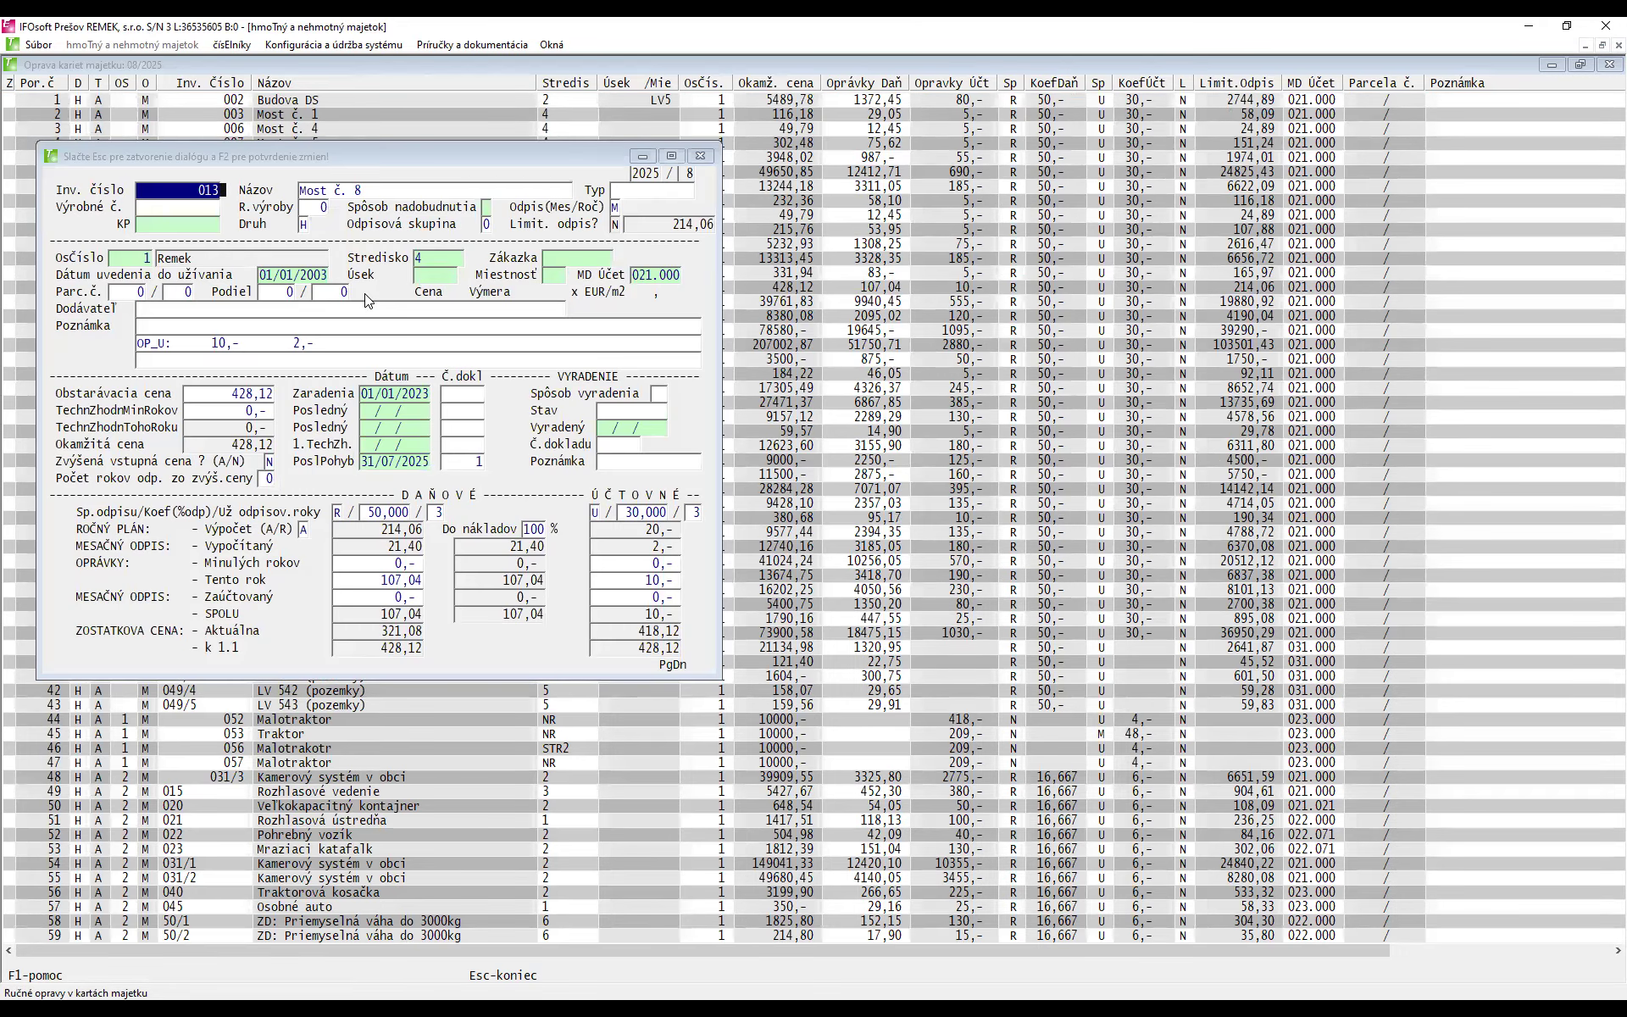
pyautogui.click(634, 586)
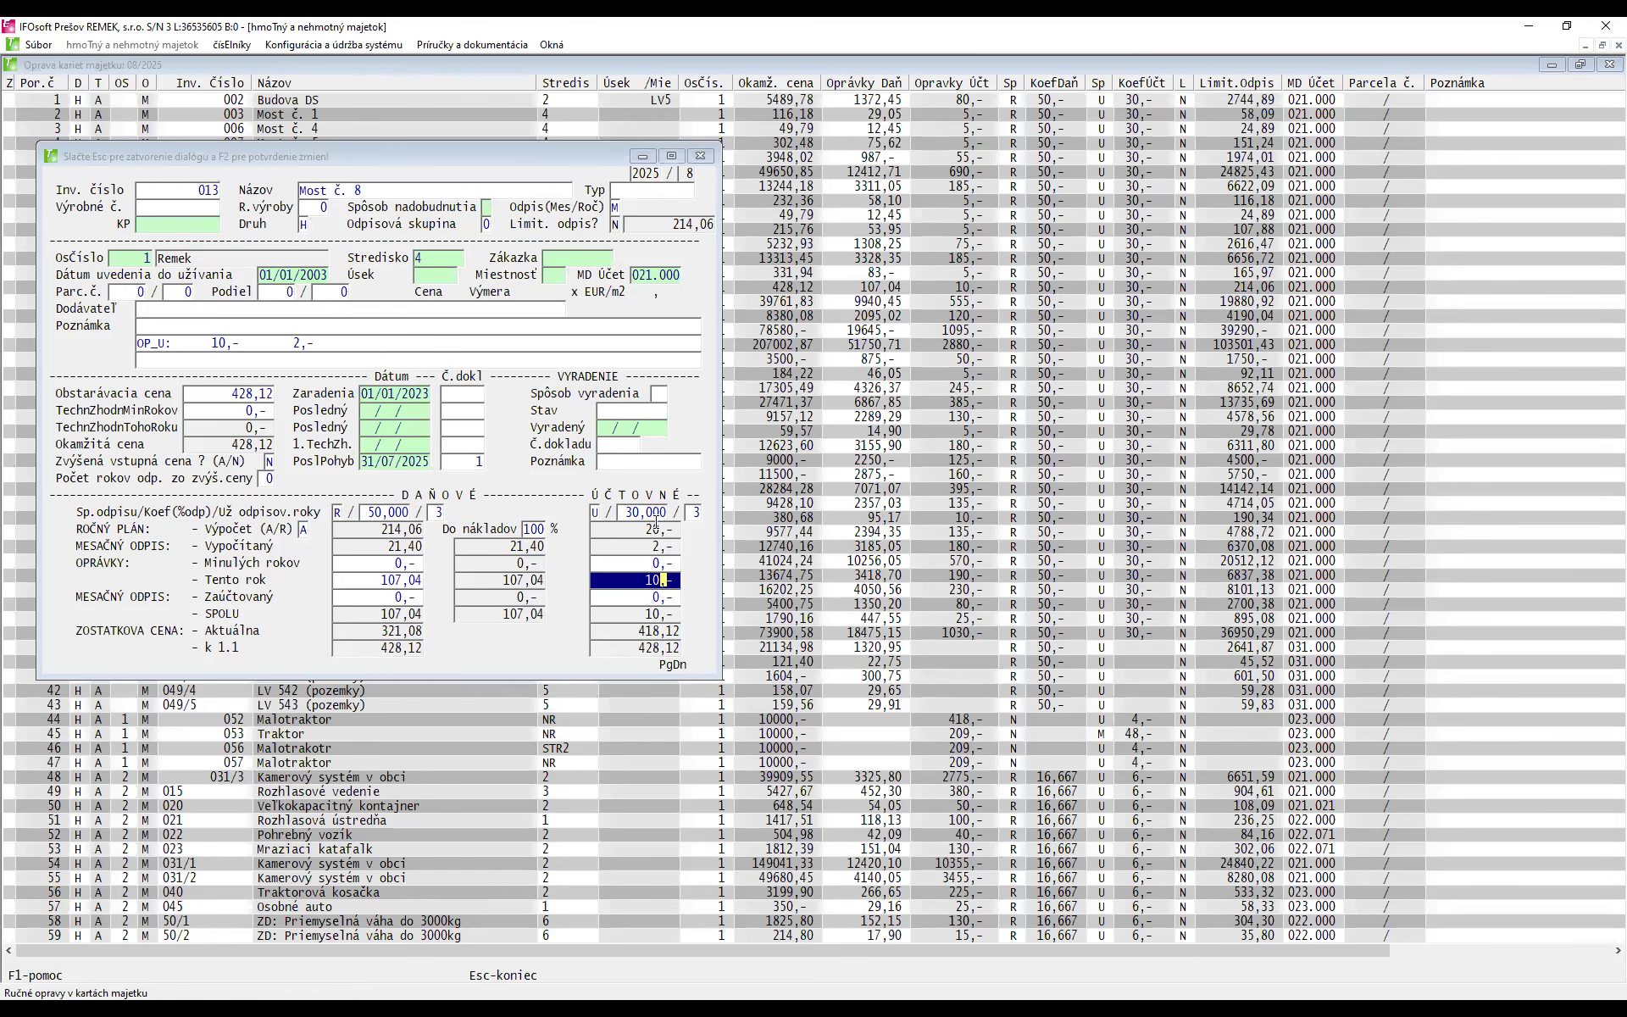
pyautogui.press('pageup')
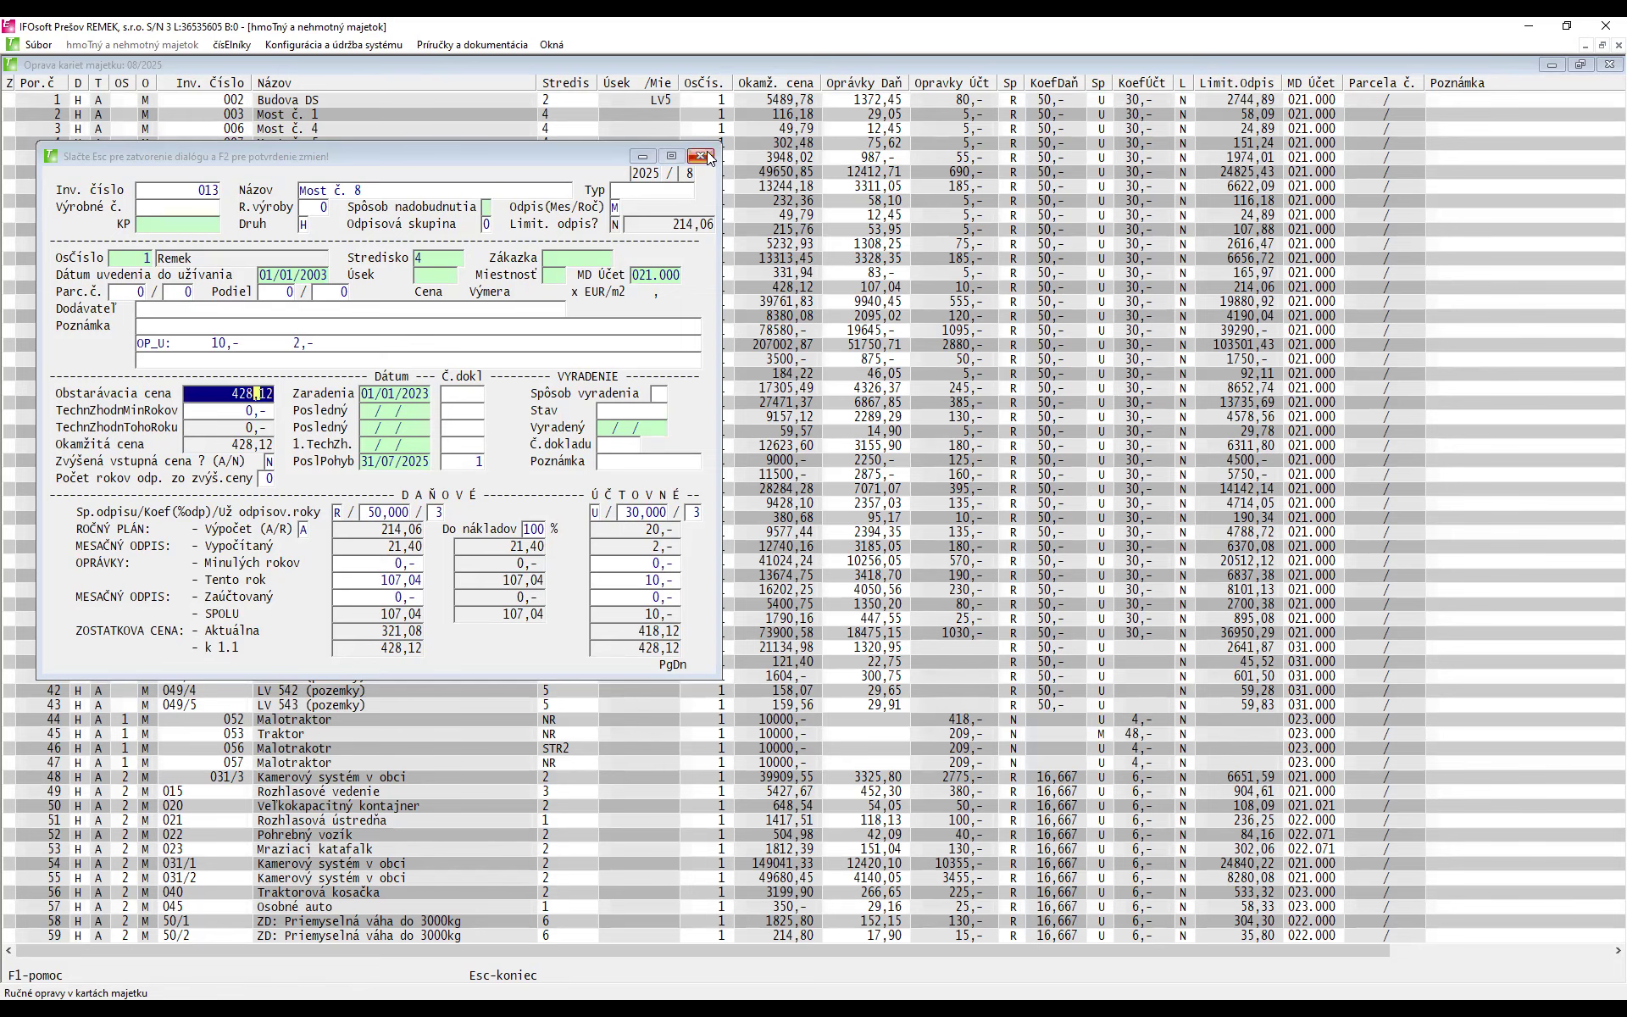
pyautogui.press('Escape')
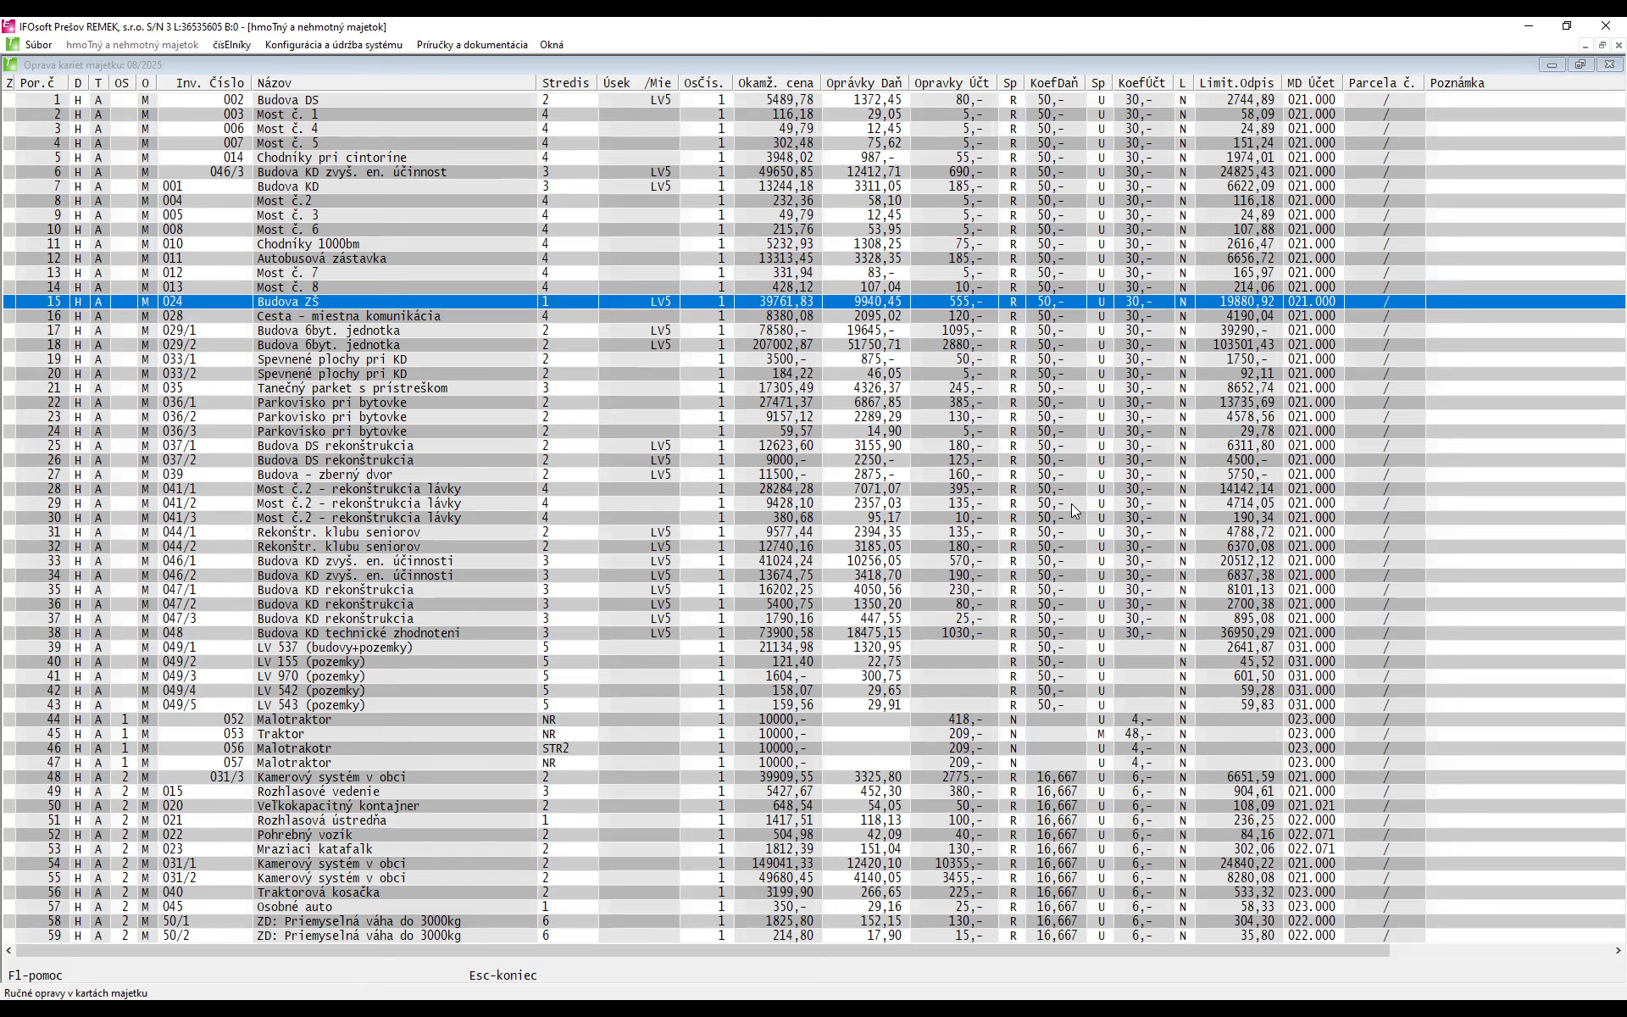
pyautogui.click(1604, 66)
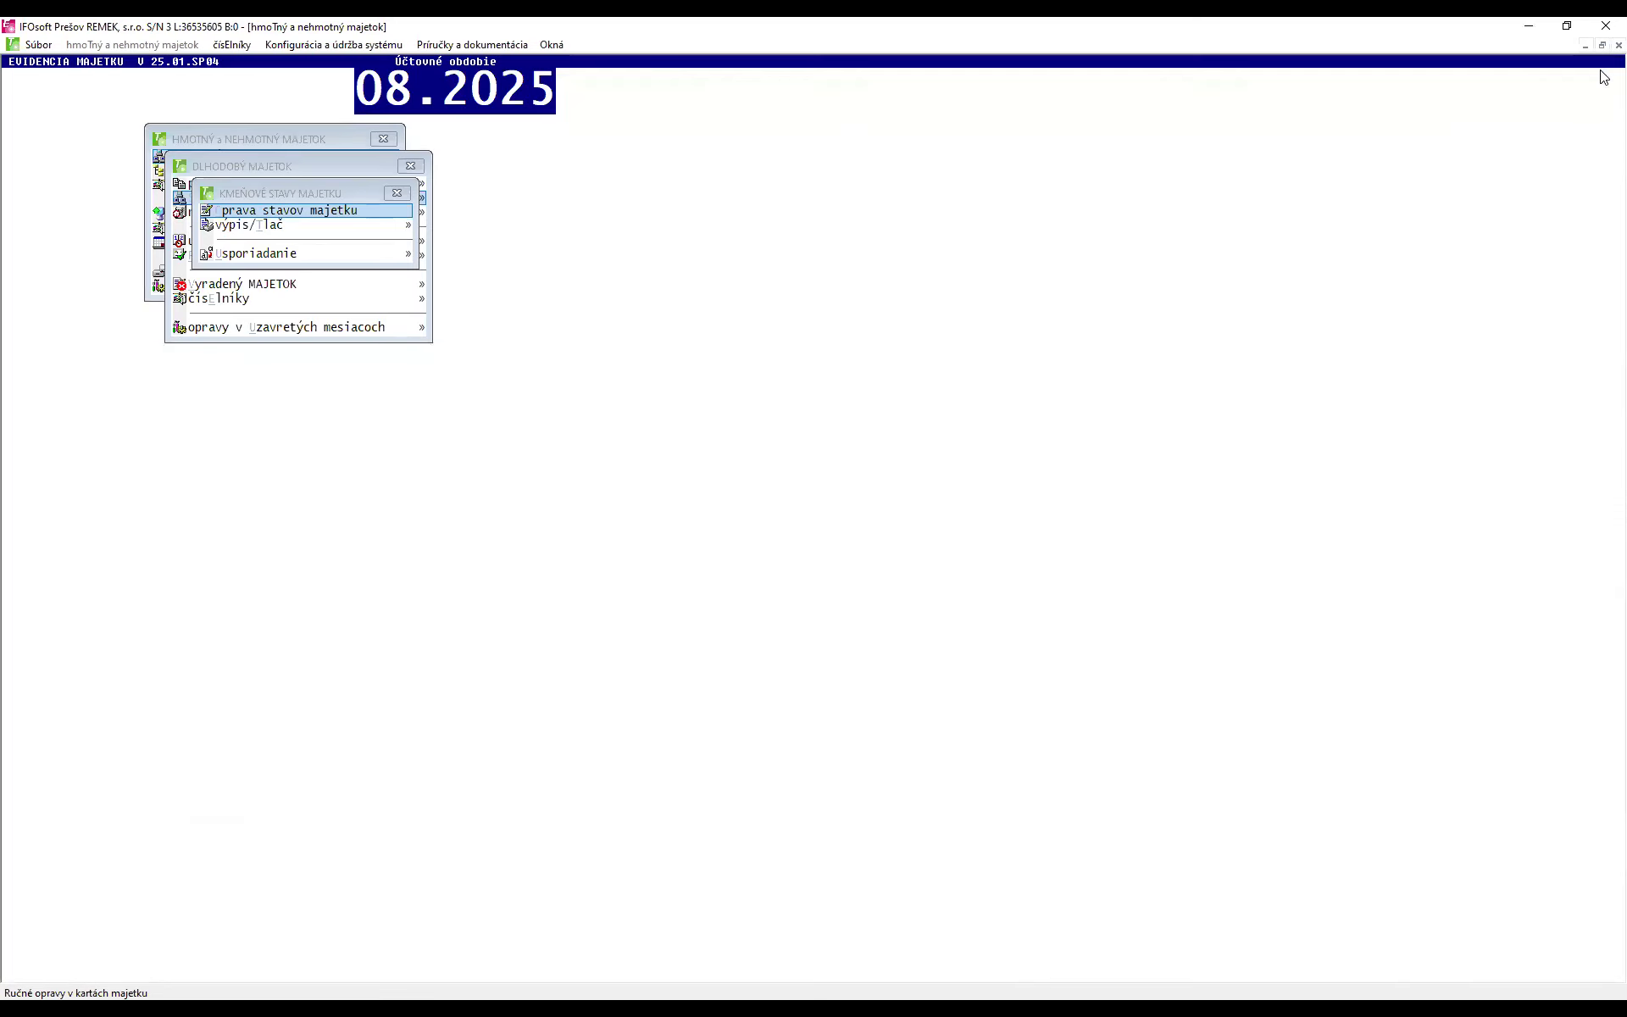
pyautogui.click(396, 193)
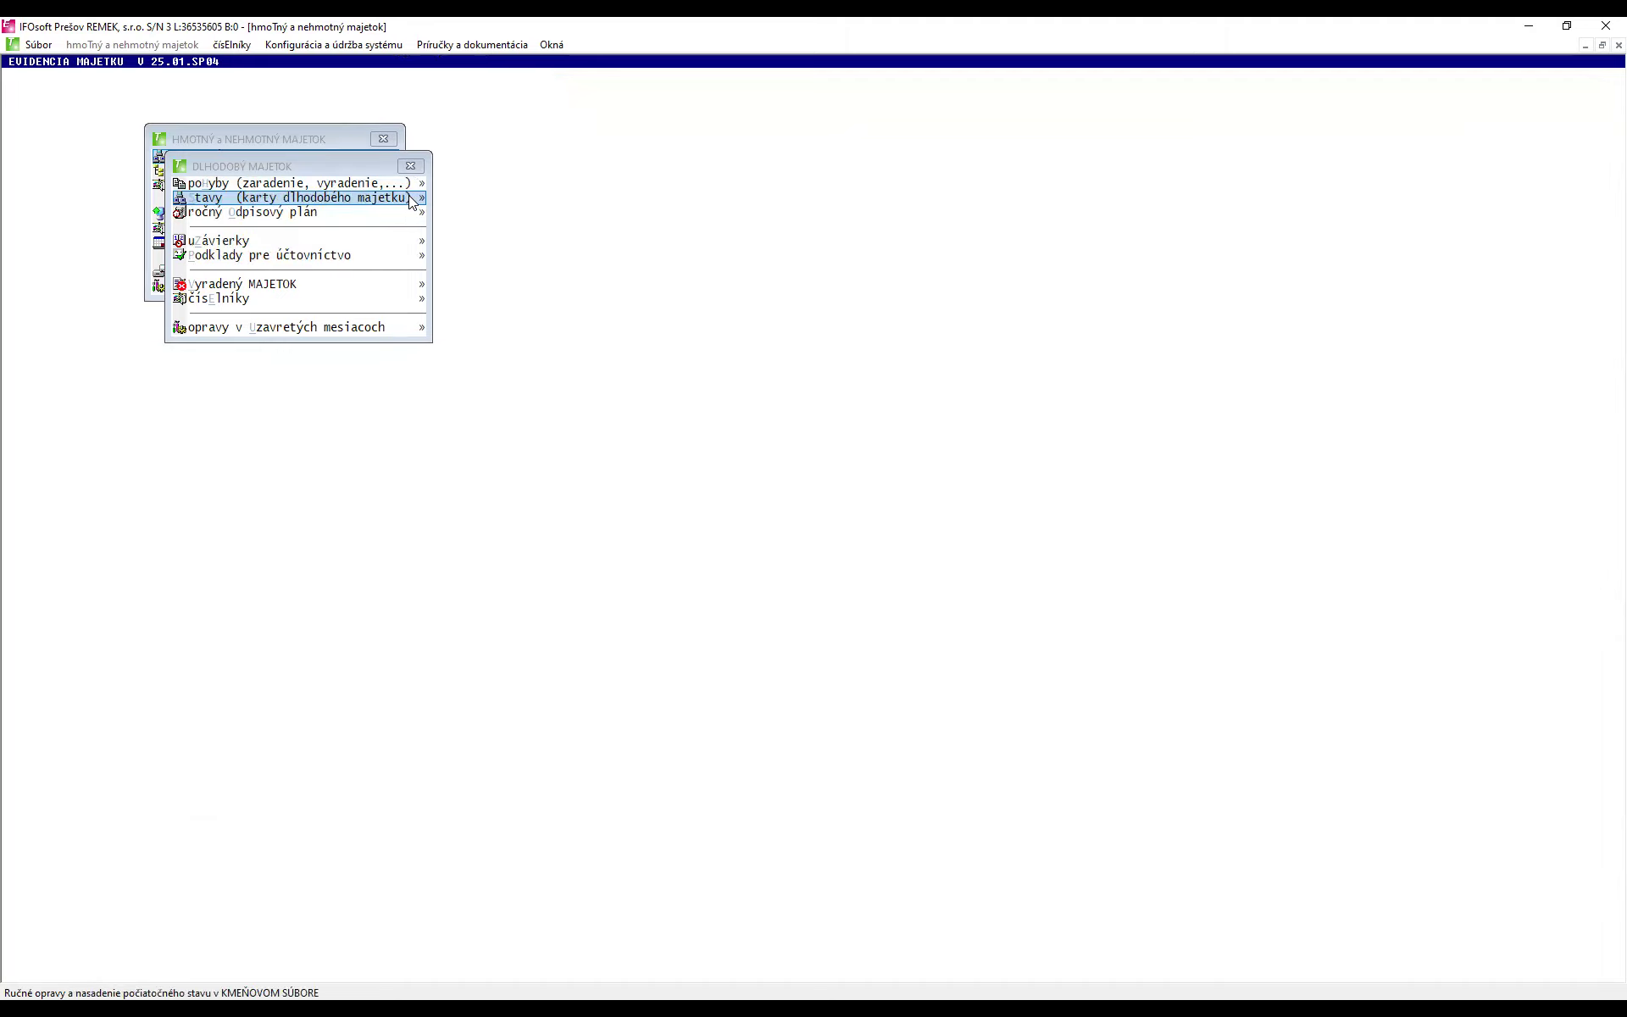
# - Look through the asset movements (Pohyby), the closing functions (Uzávierky) and the special functions of the asset module
pyautogui.click(322, 184)
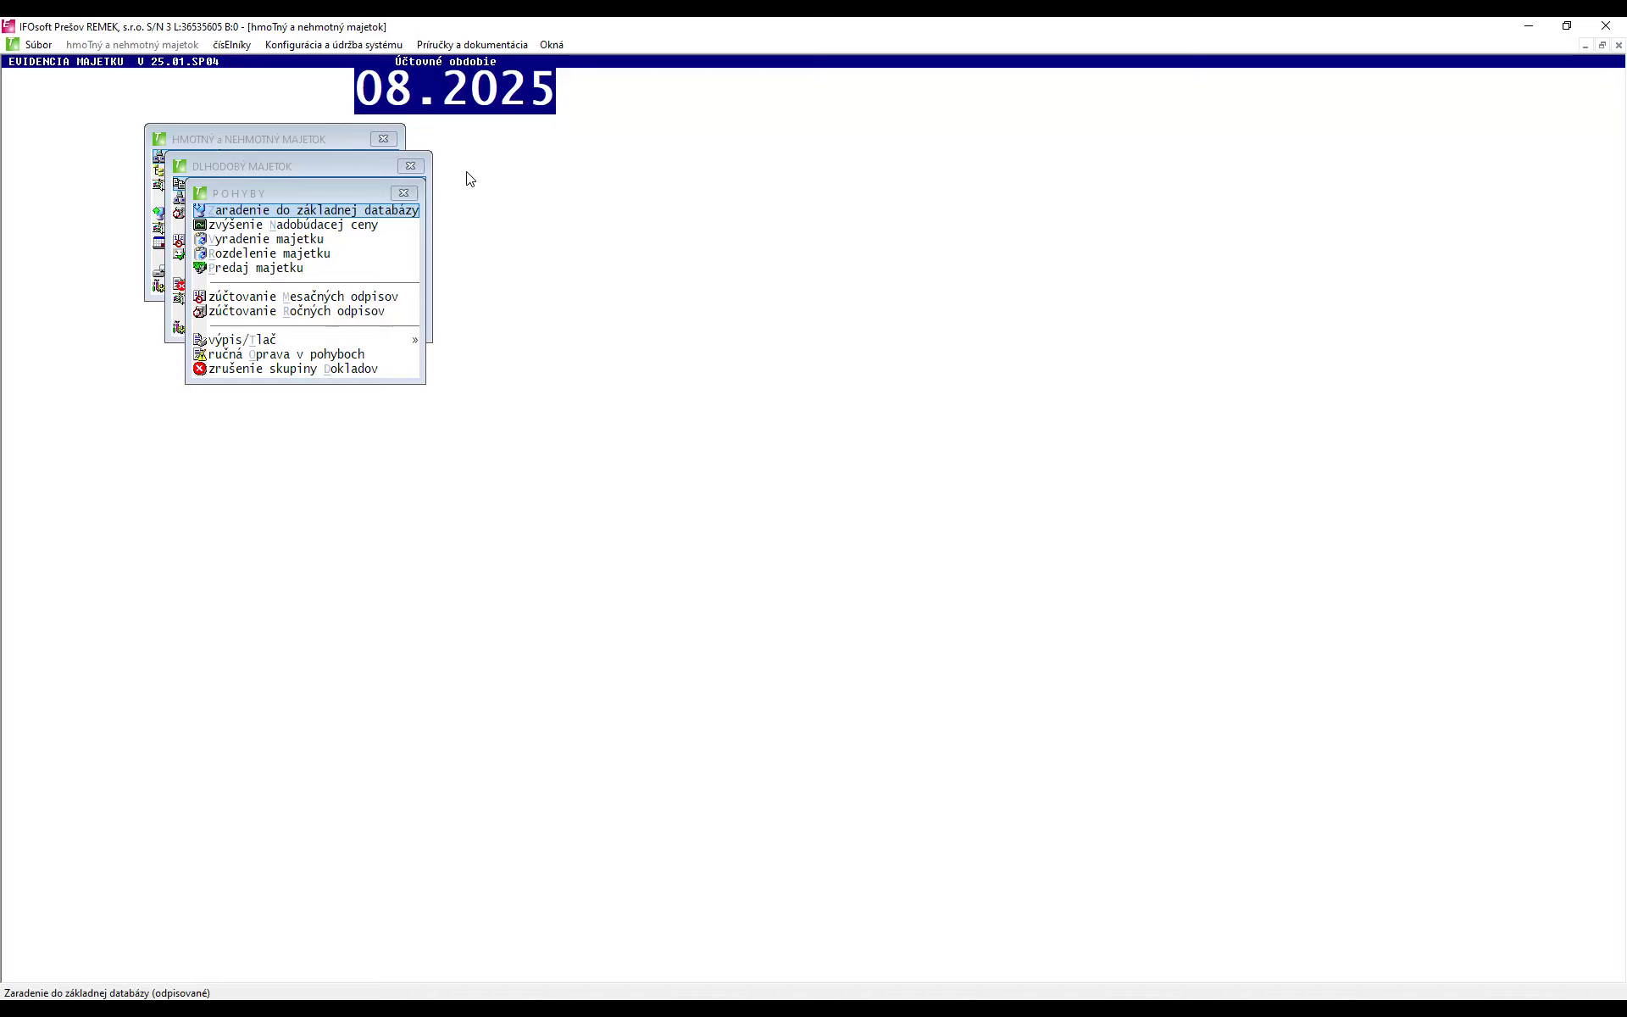
pyautogui.click(404, 193)
pyautogui.click(237, 253)
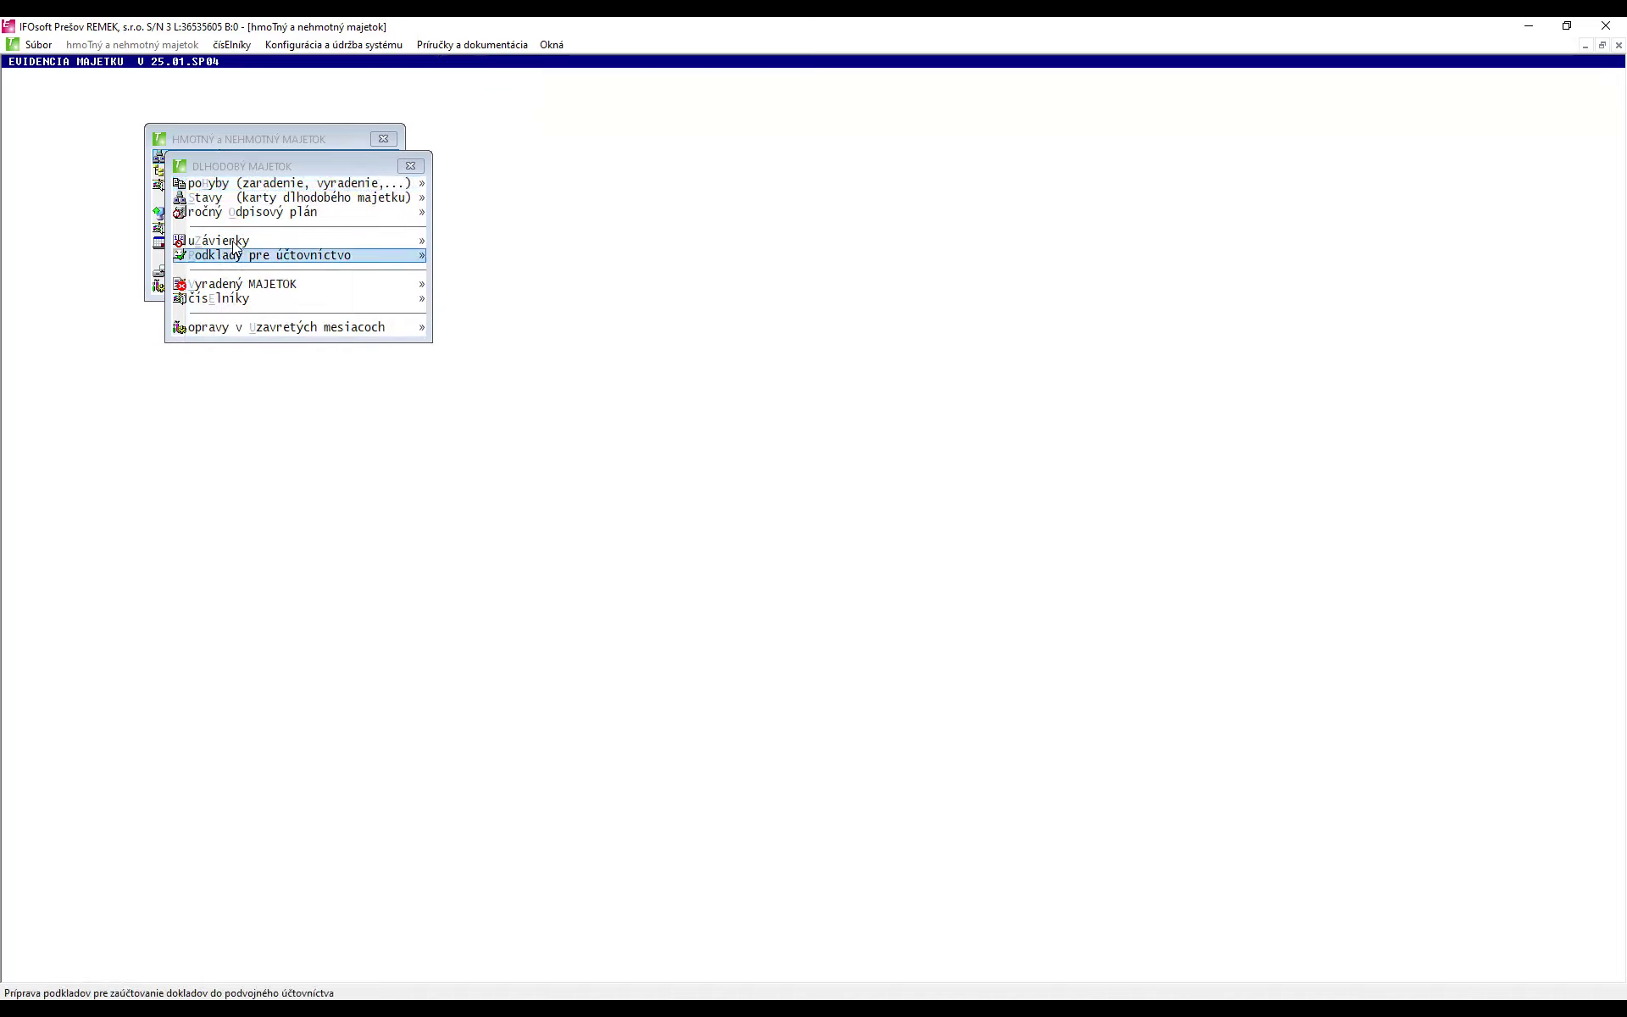
pyautogui.press('z')
pyautogui.moveTo(244, 209); pyautogui.dragTo(503, 226)
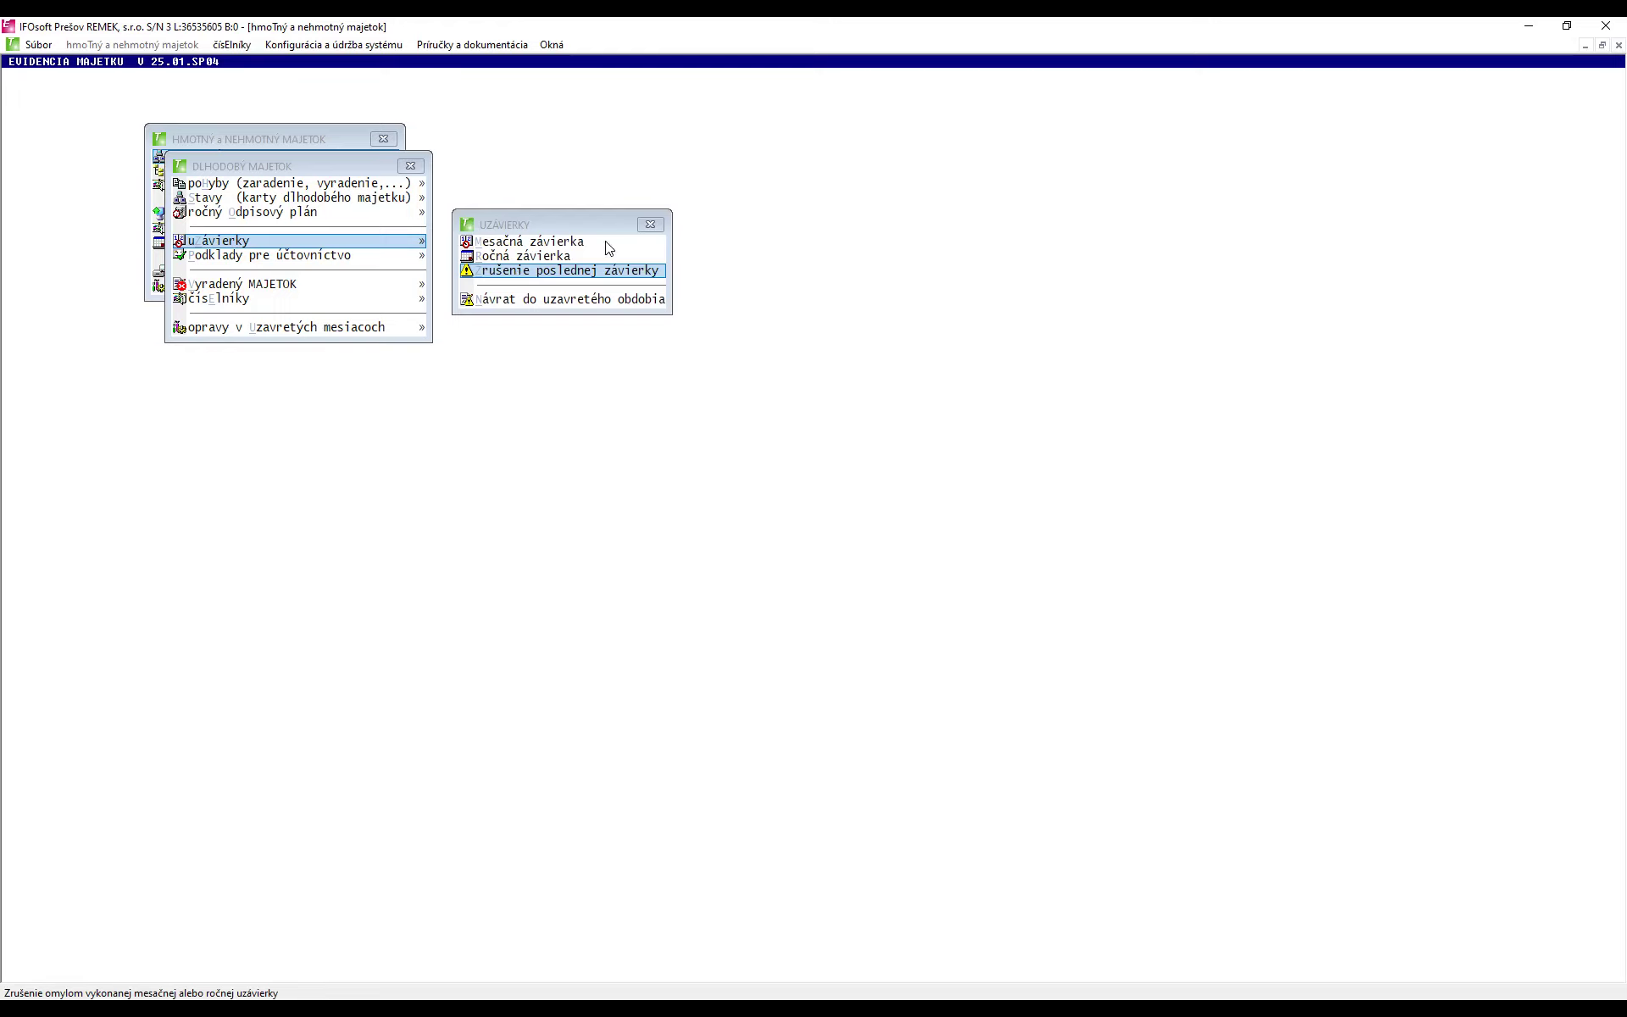
pyautogui.click(412, 167)
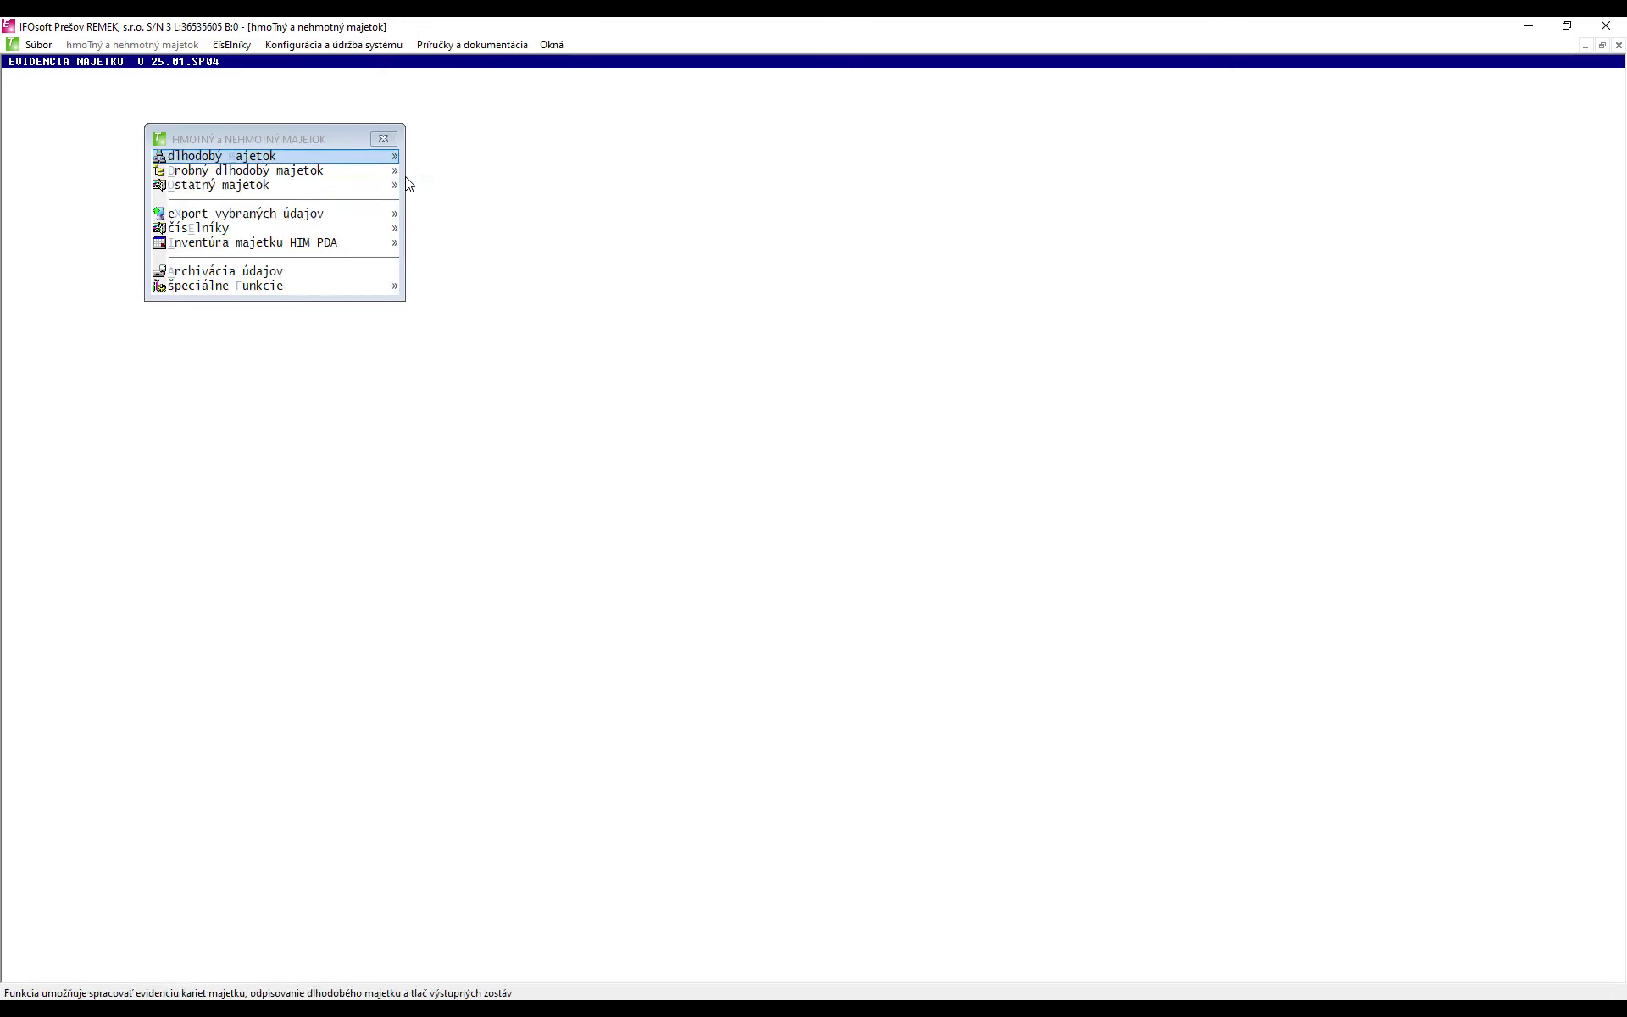
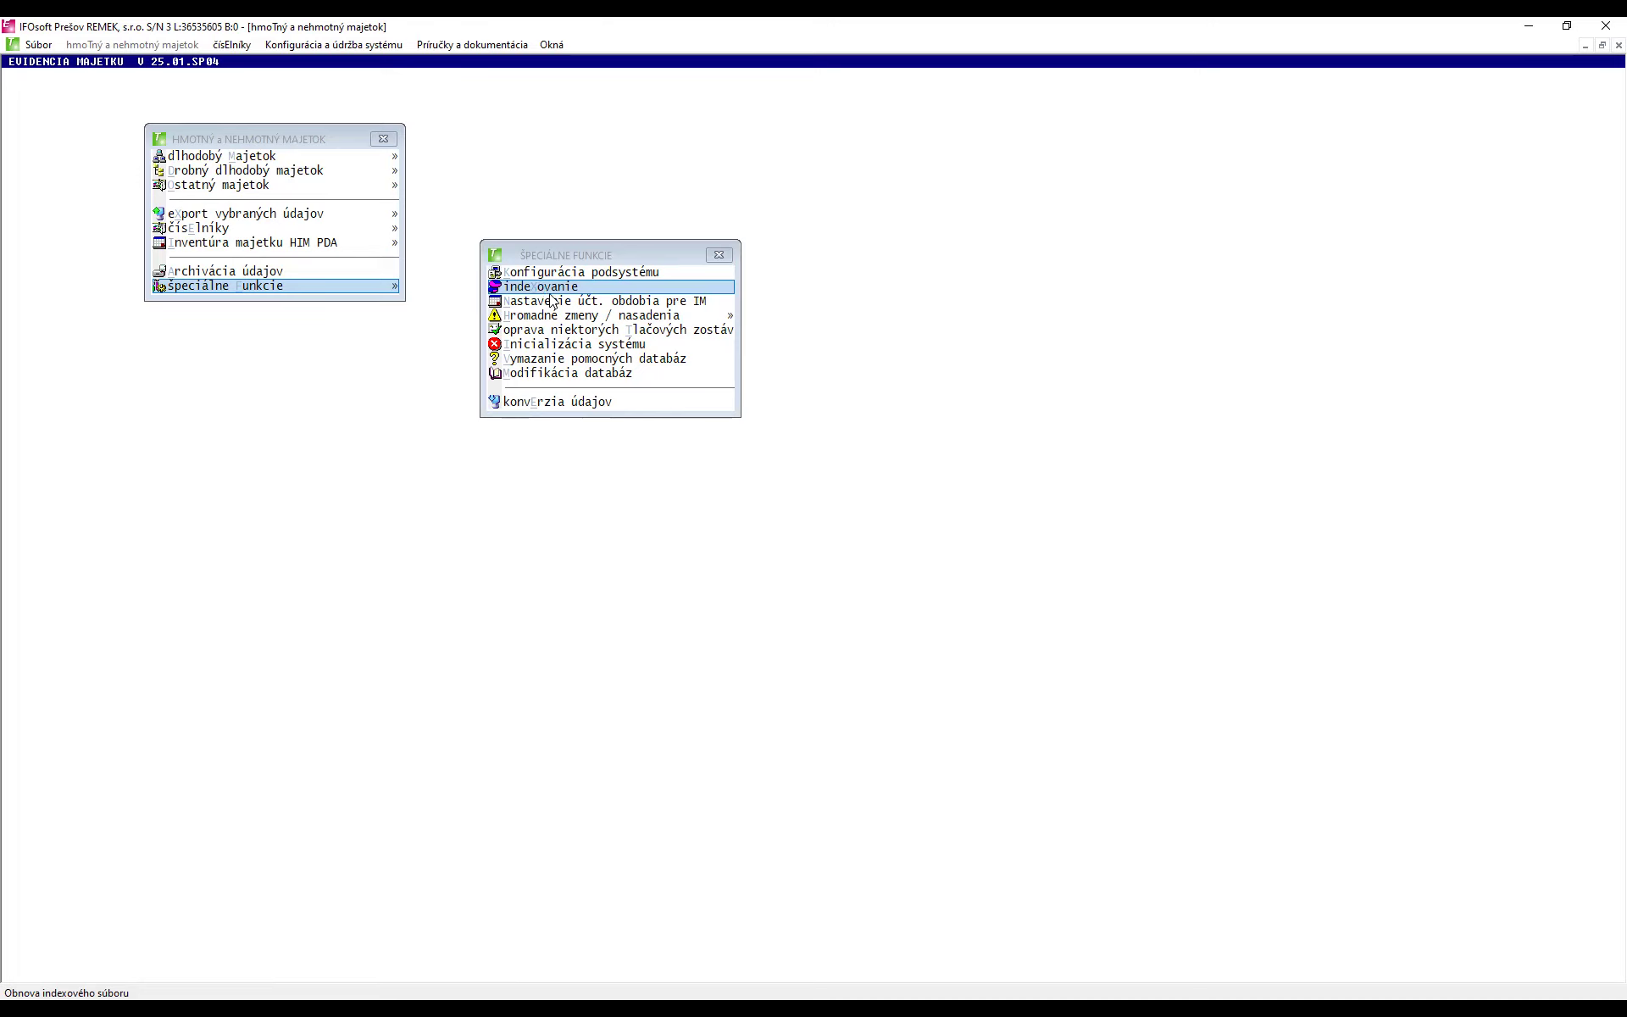
pyautogui.moveTo(581, 253); pyautogui.dragTo(544, 254)
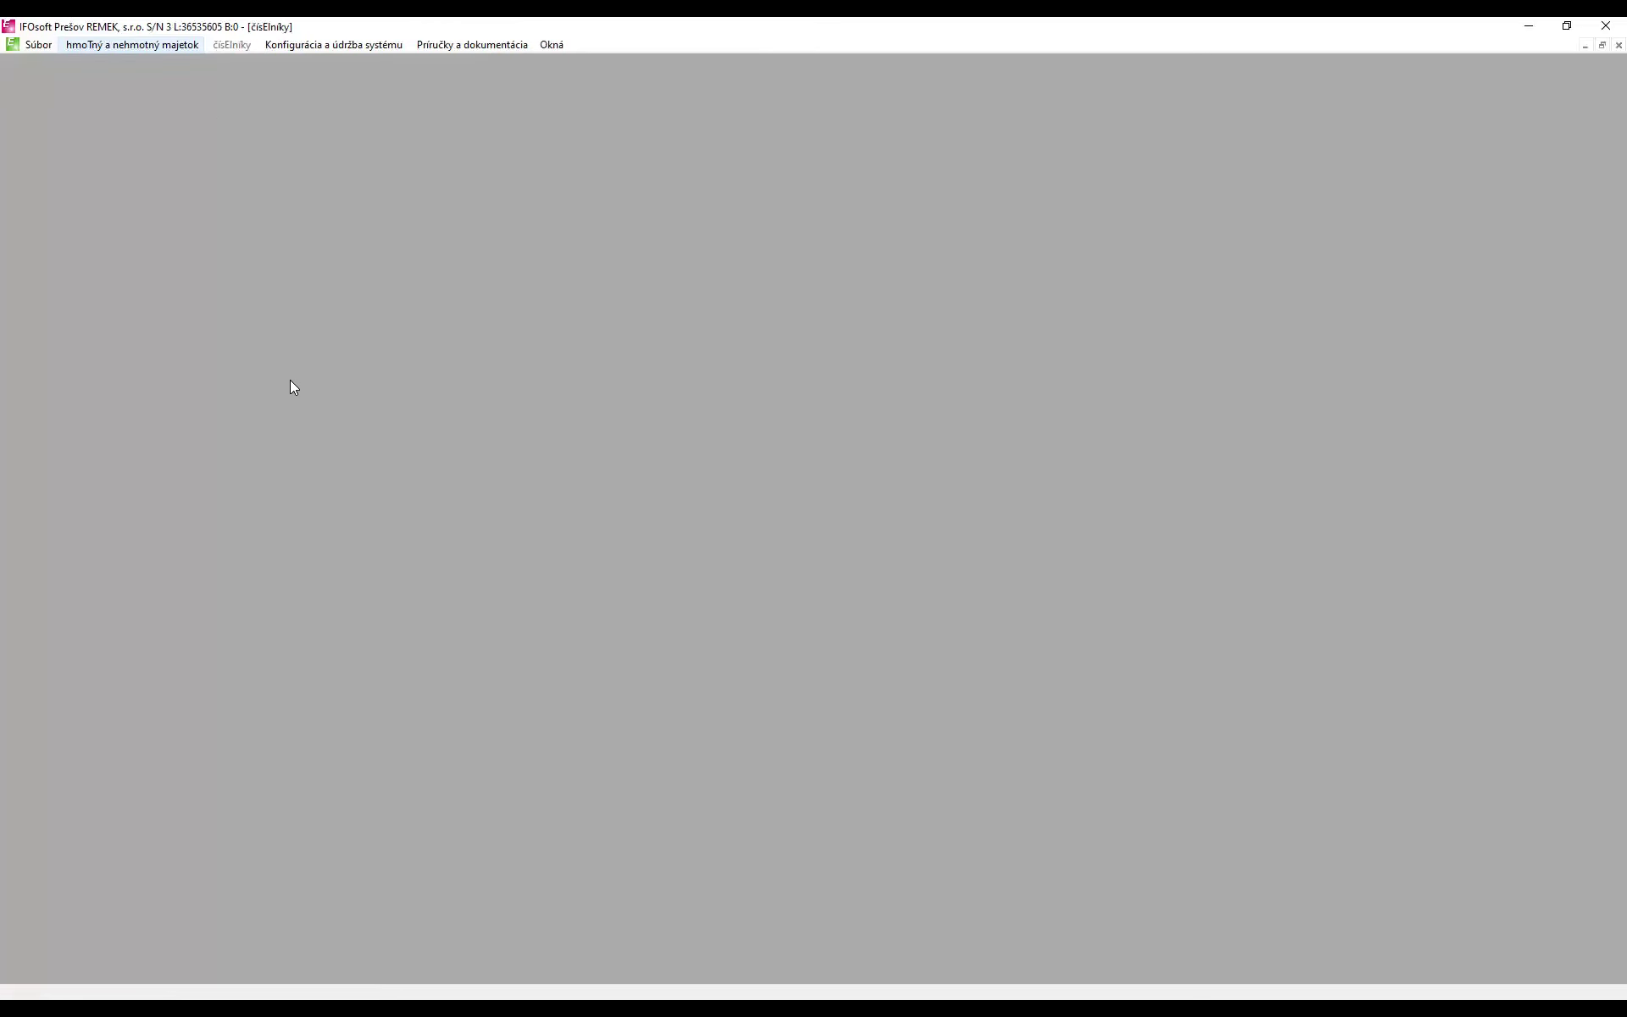
# - Look through the special functions (špeciálne Funkcie) of the main code lists and close the code list module
pyautogui.press('f')
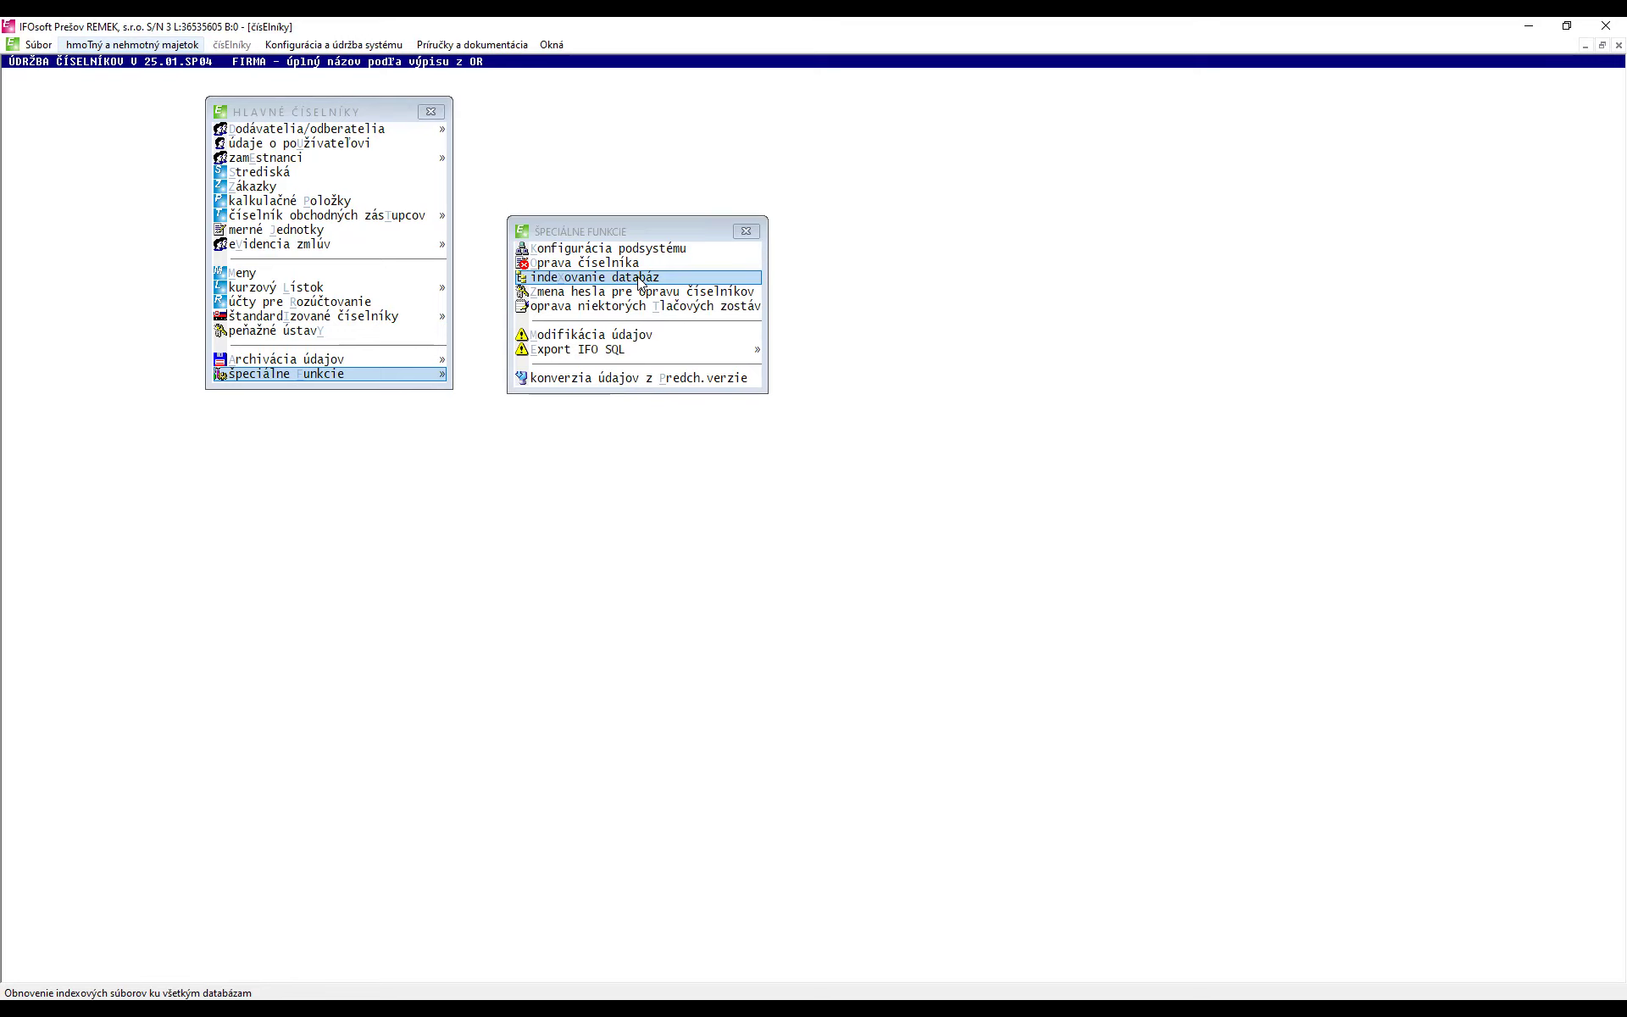
pyautogui.click(750, 231)
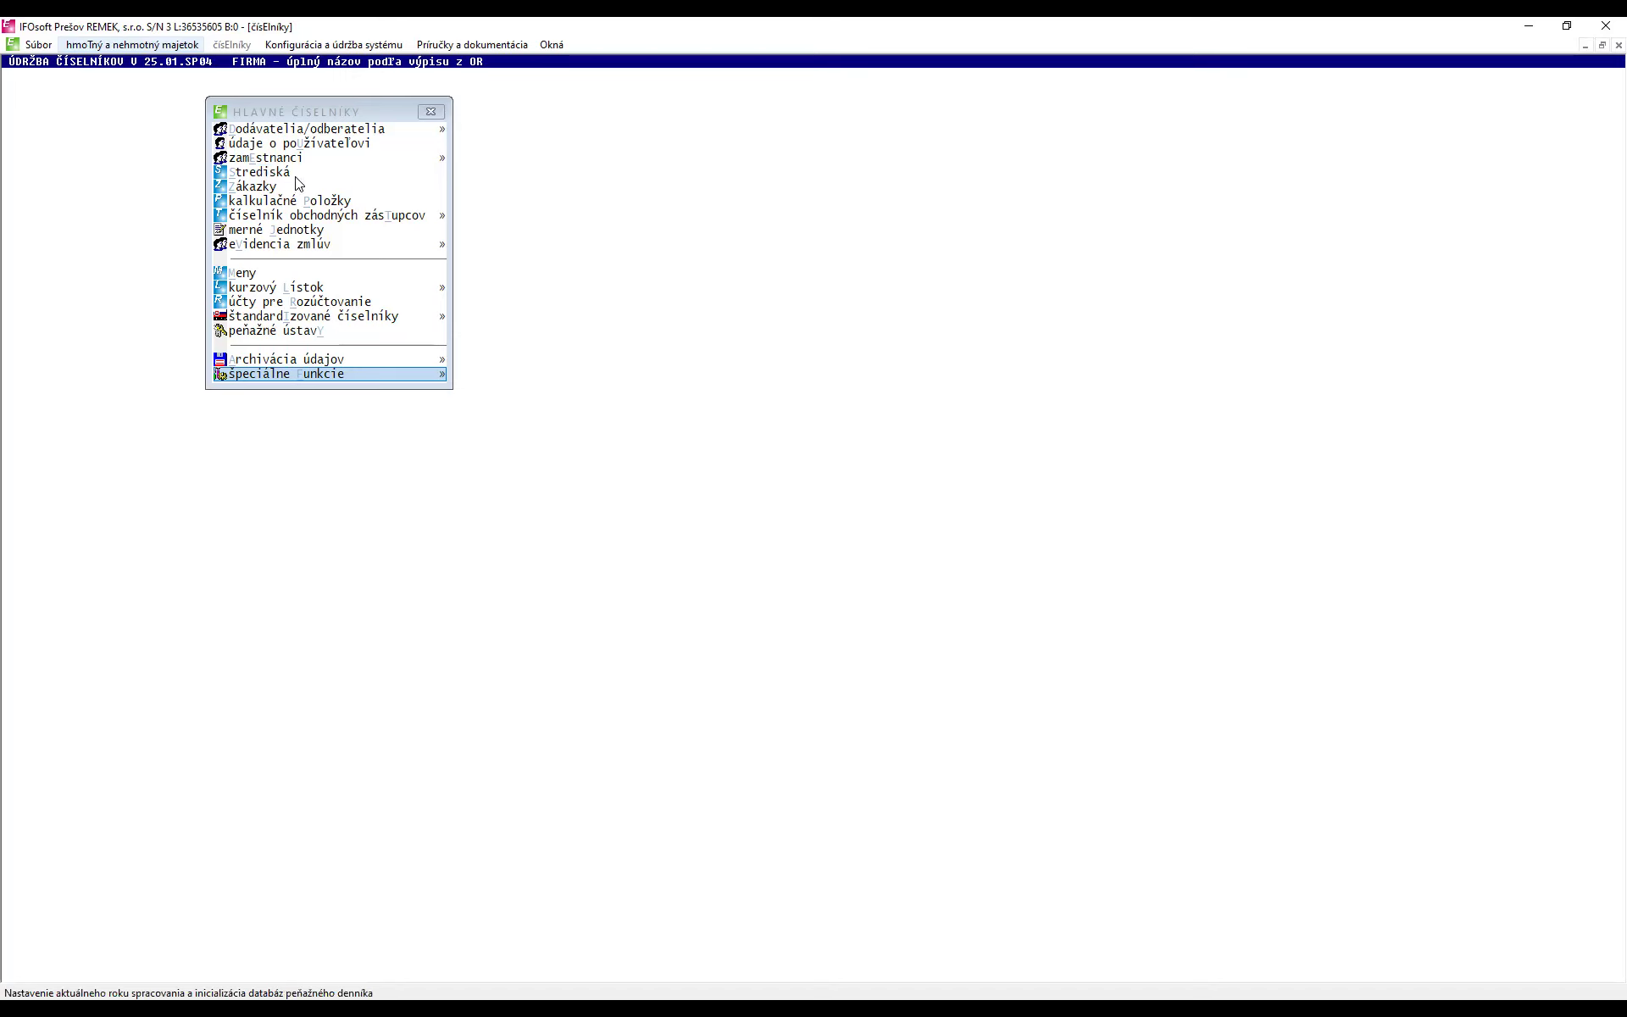
pyautogui.click(296, 162)
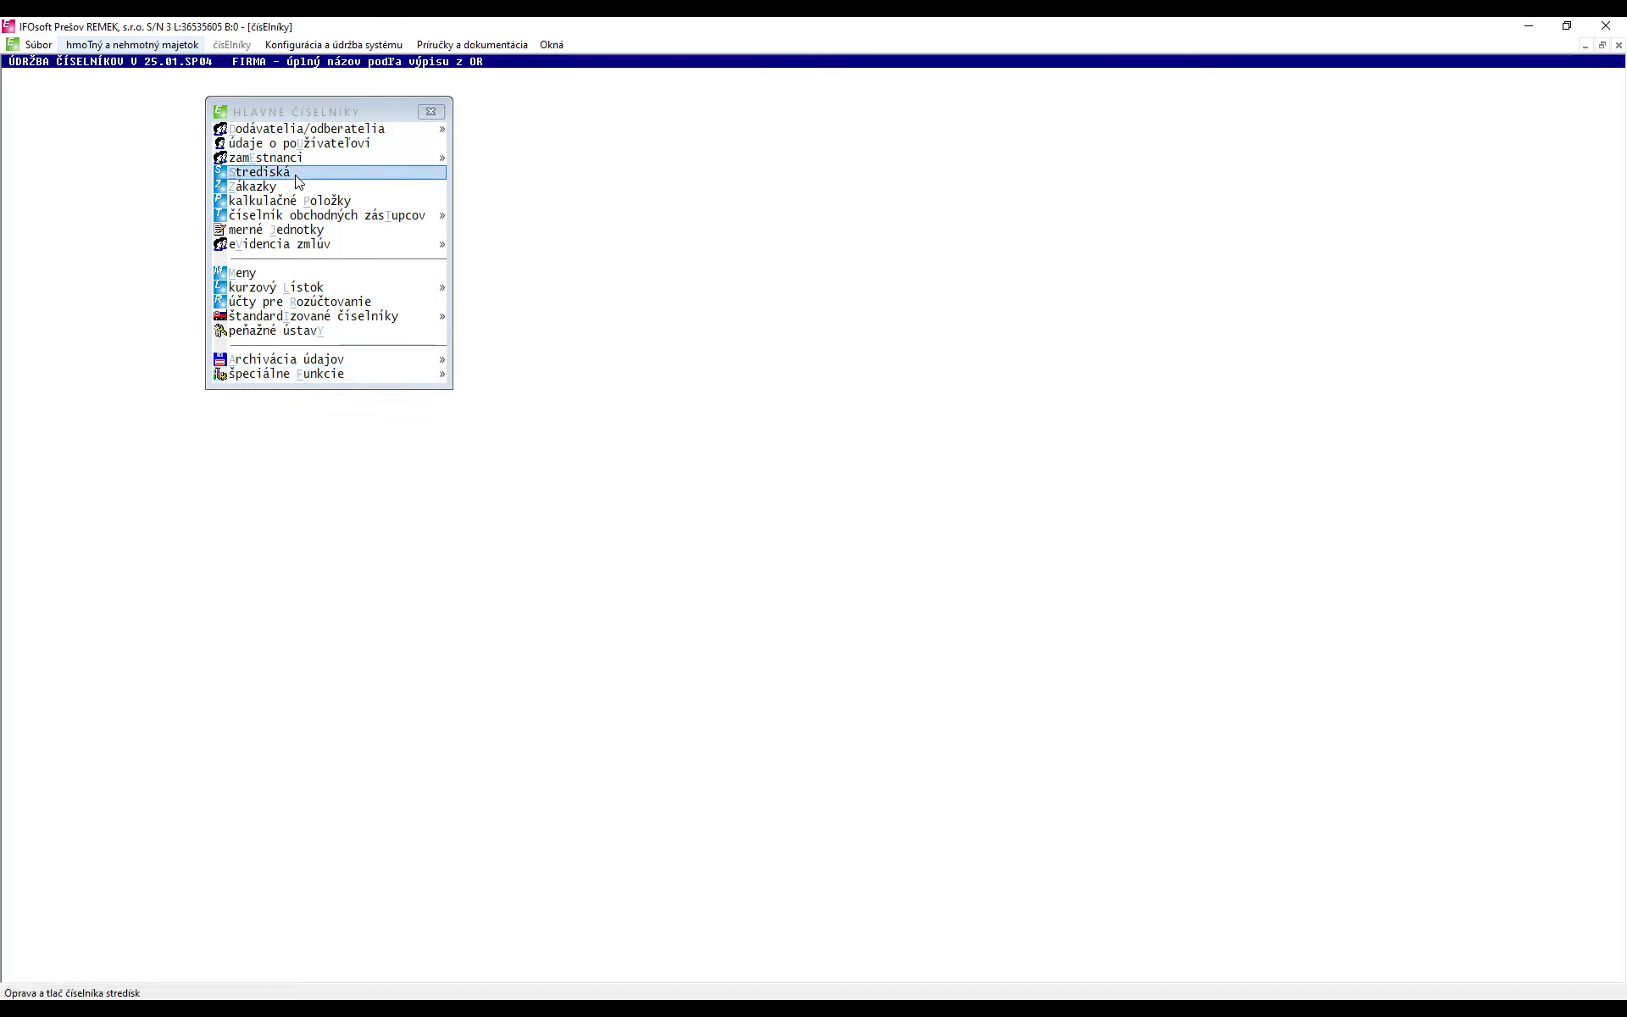
pyautogui.click(428, 111)
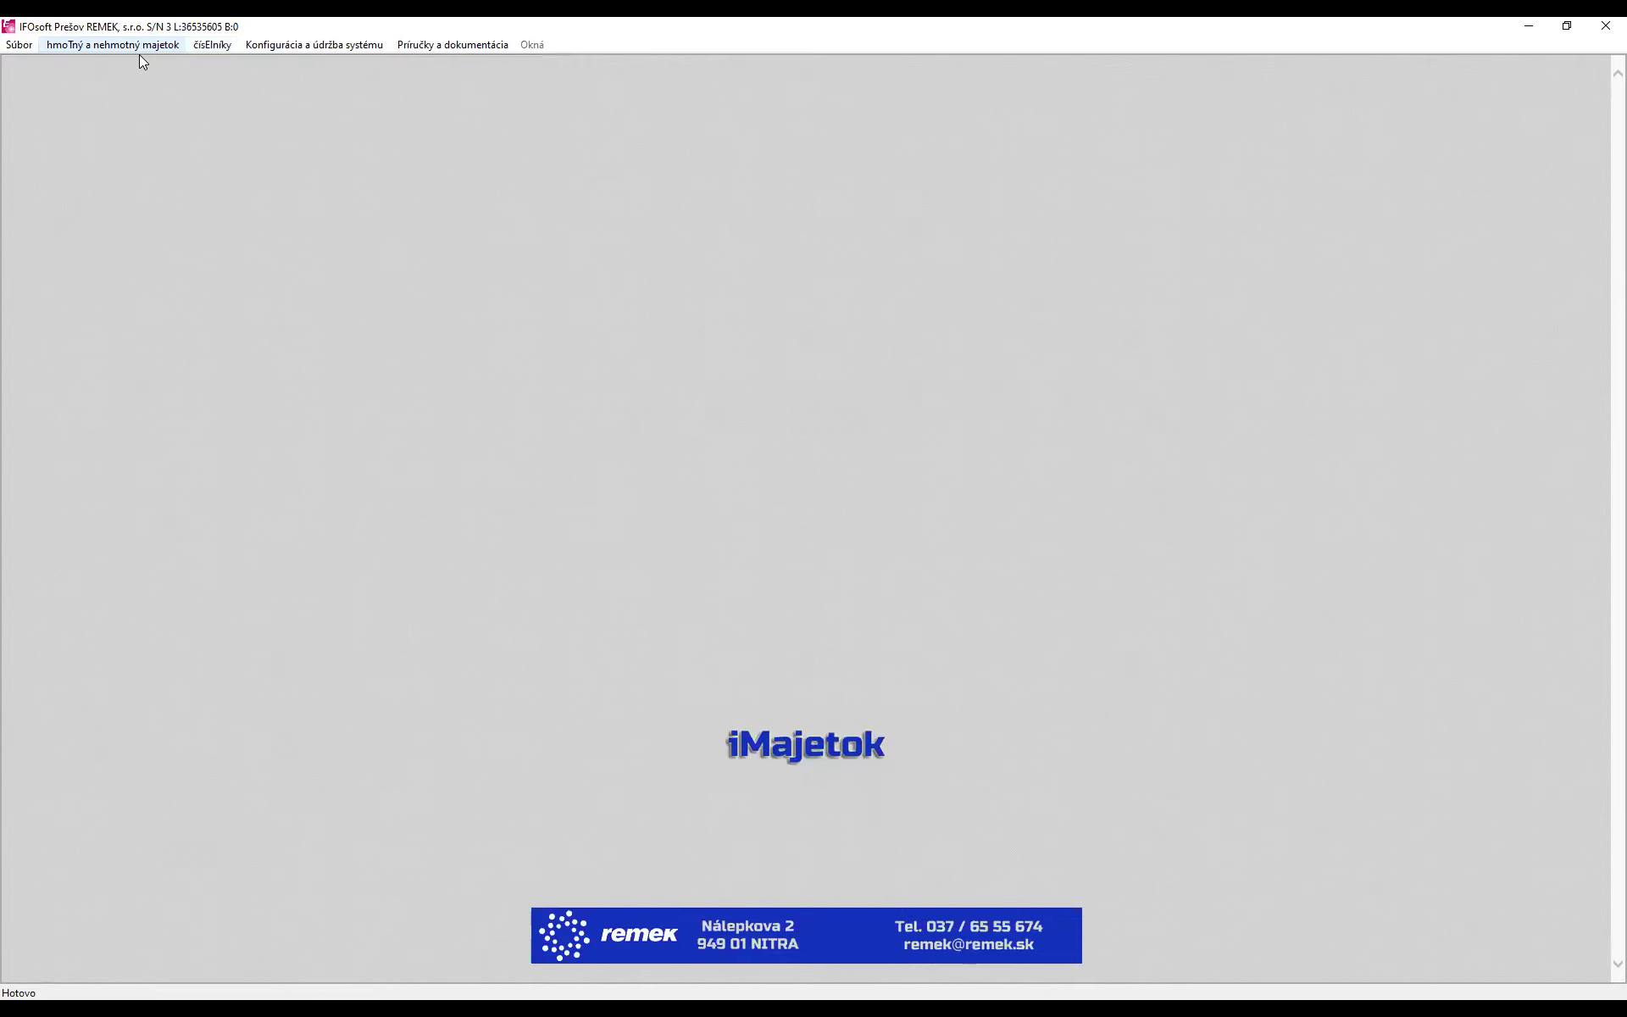
# - Open the long-term asset cards for editing, view the list at Most č. 3 without changes, and leave it
pyautogui.click(144, 46)
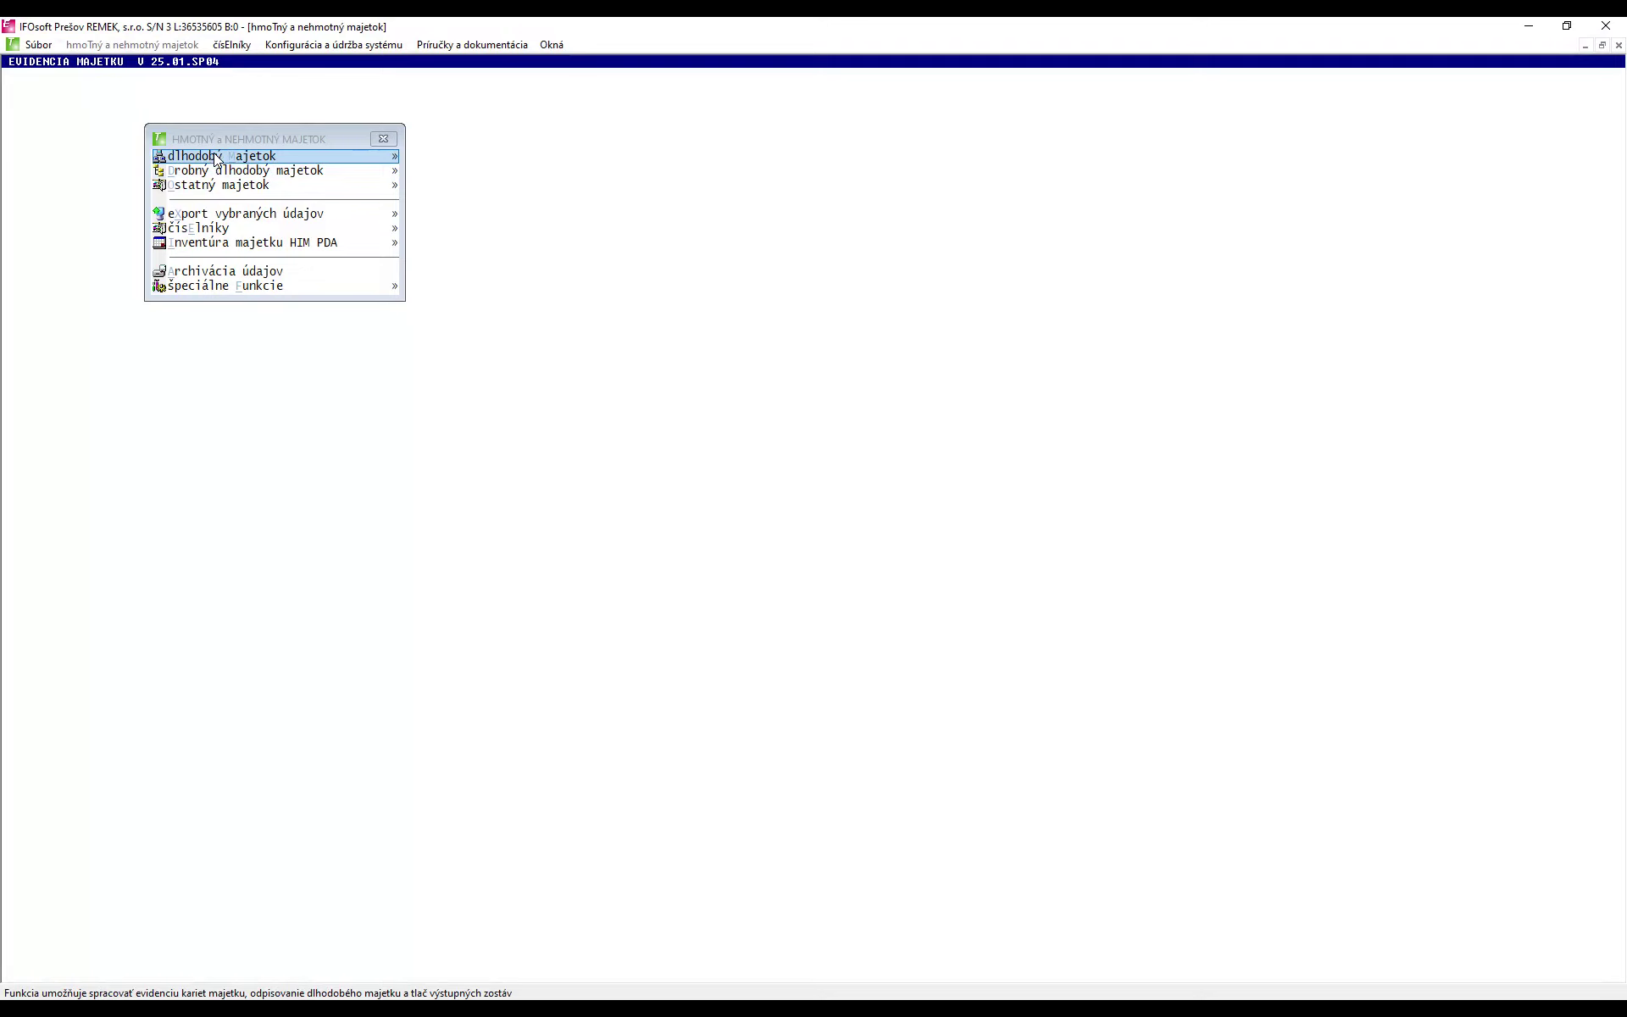
pyautogui.click(216, 158)
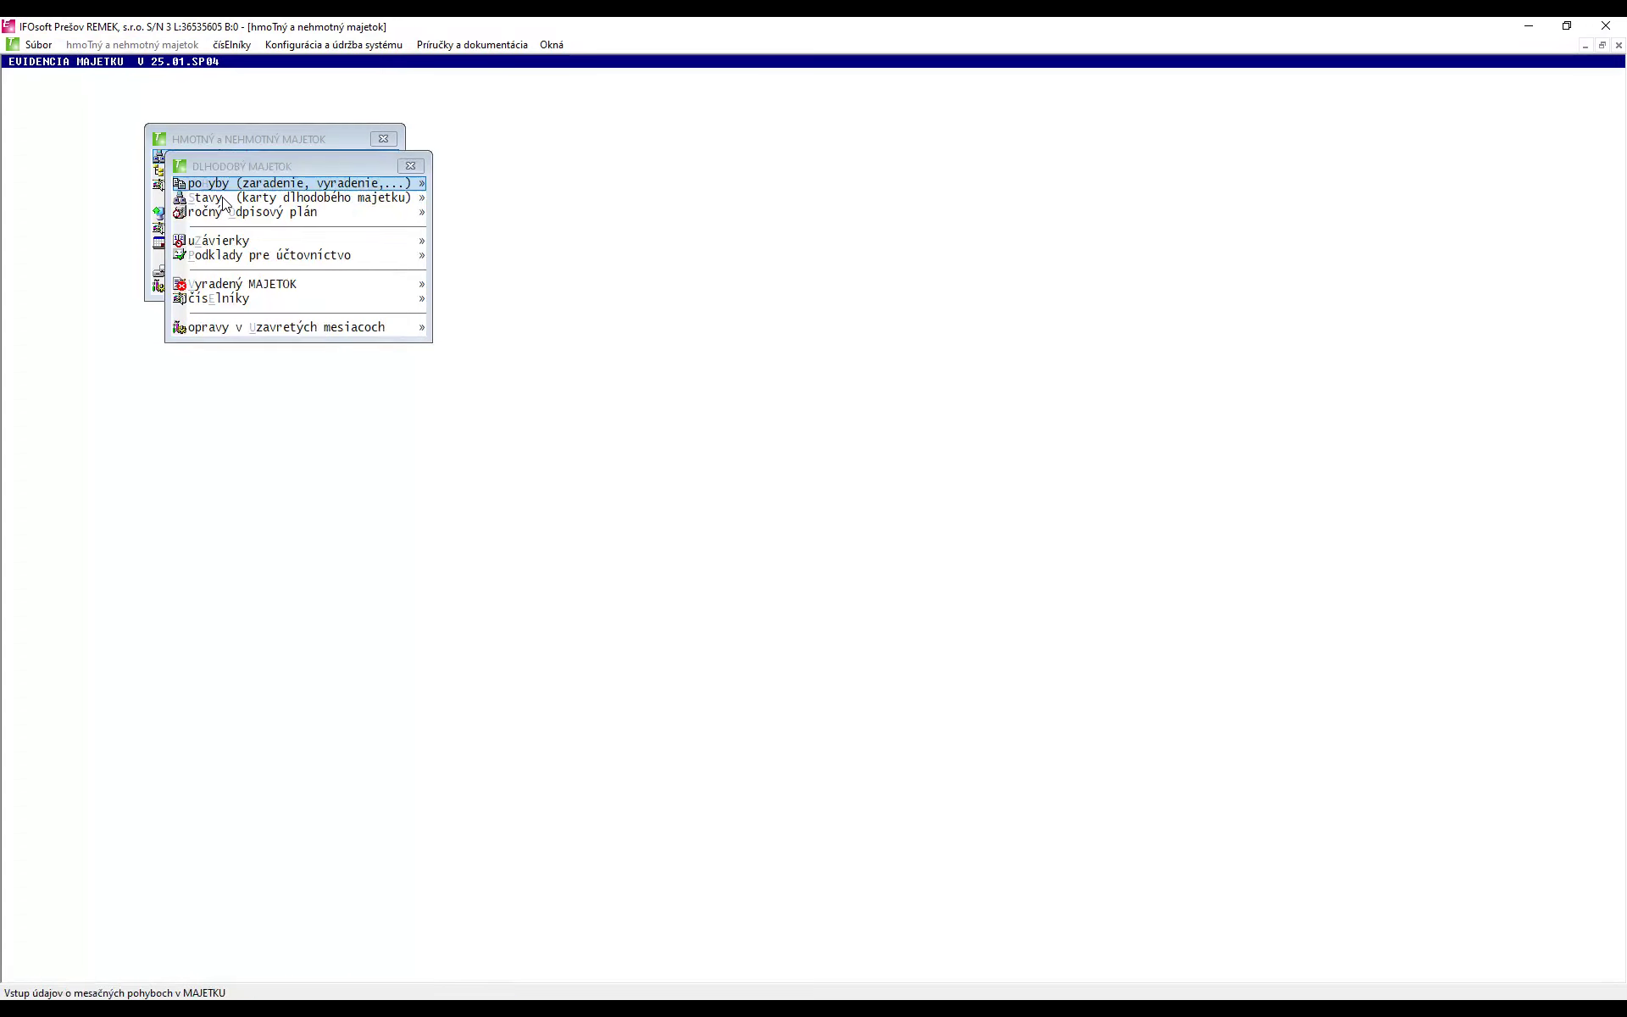
pyautogui.click(224, 198)
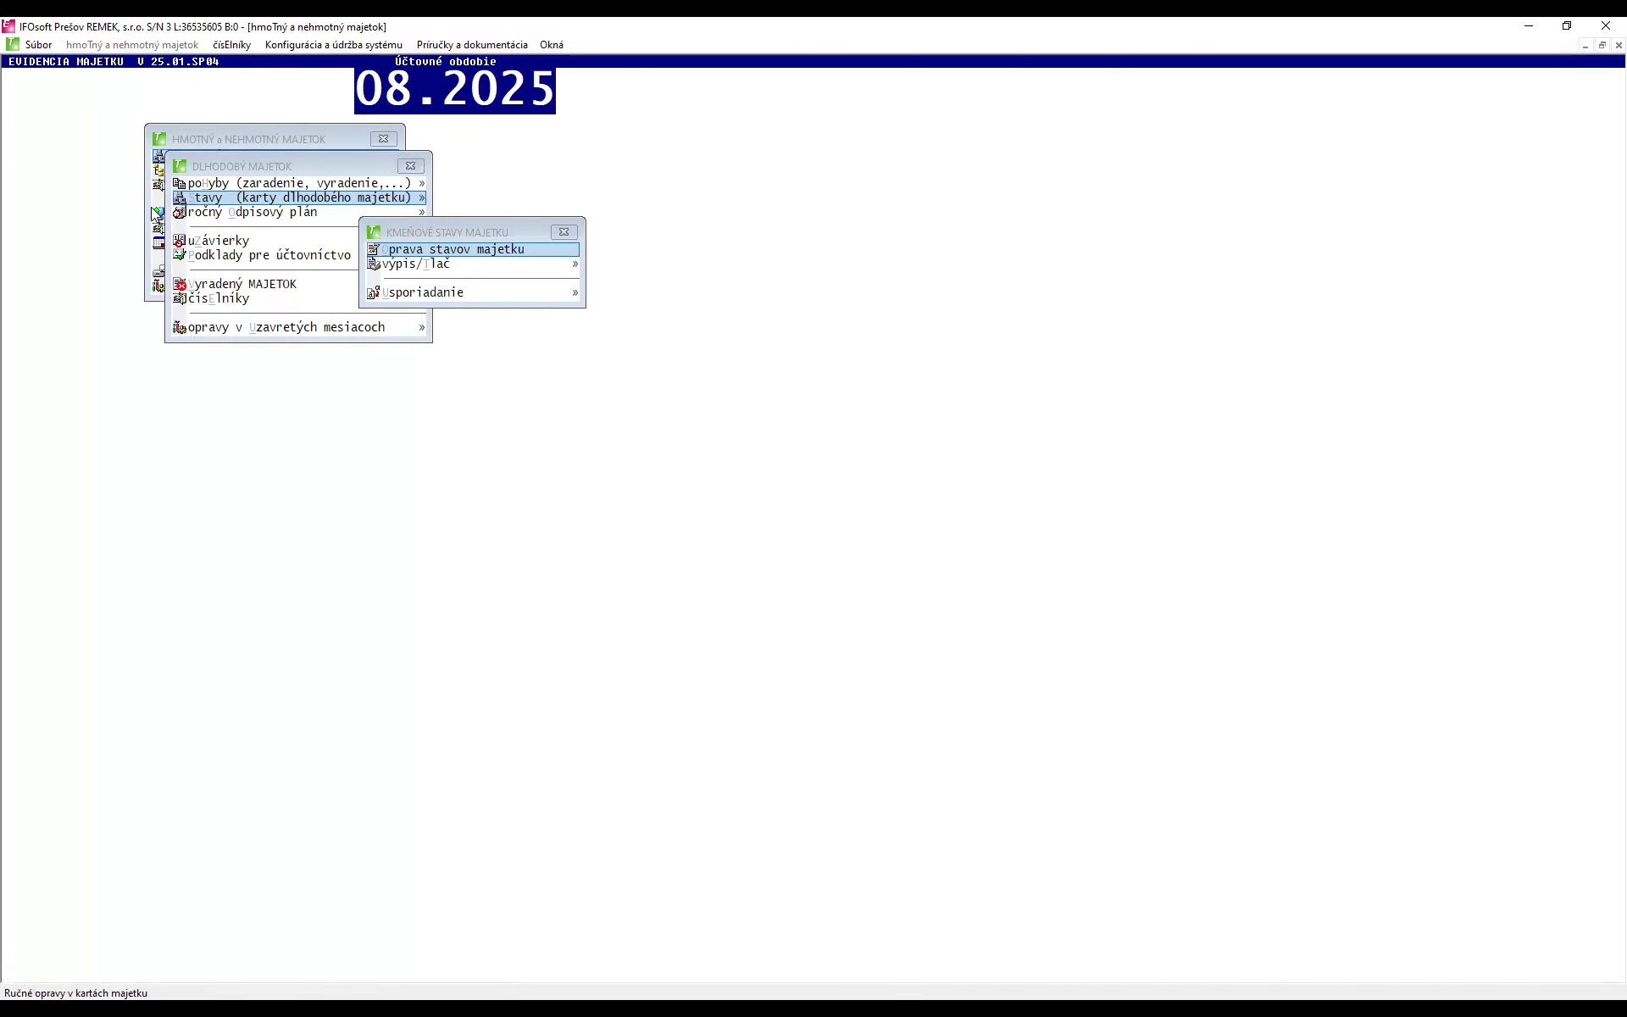
pyautogui.press('Return')
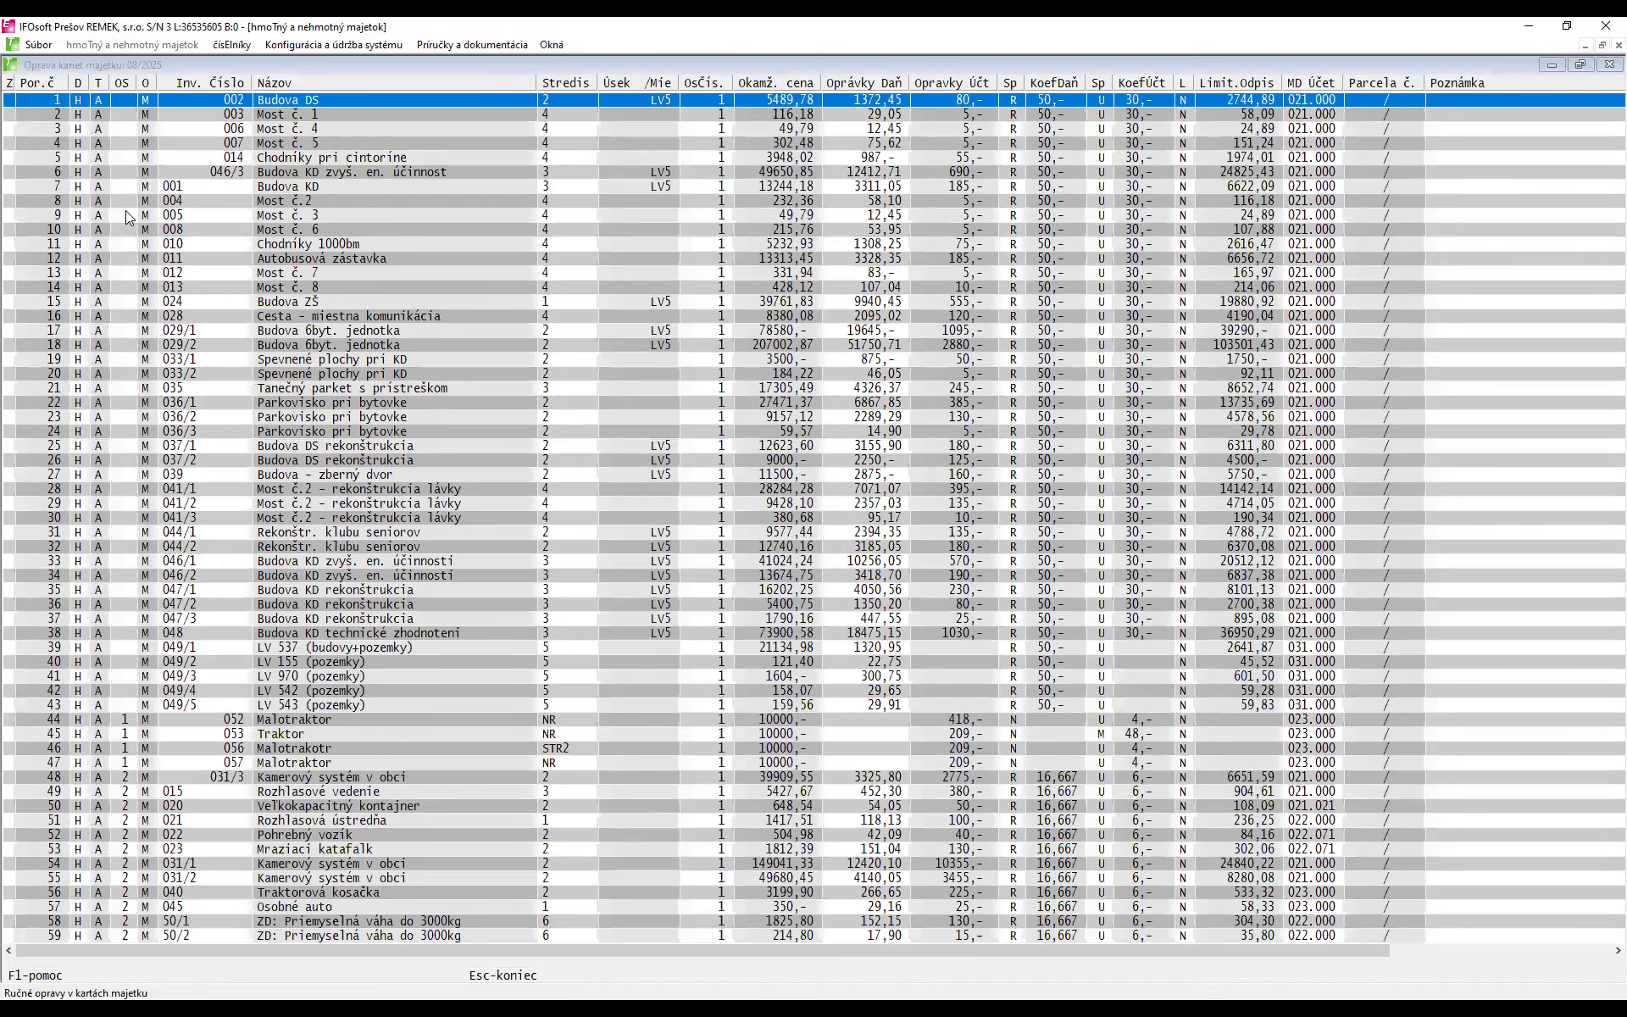
pyautogui.click(126, 214)
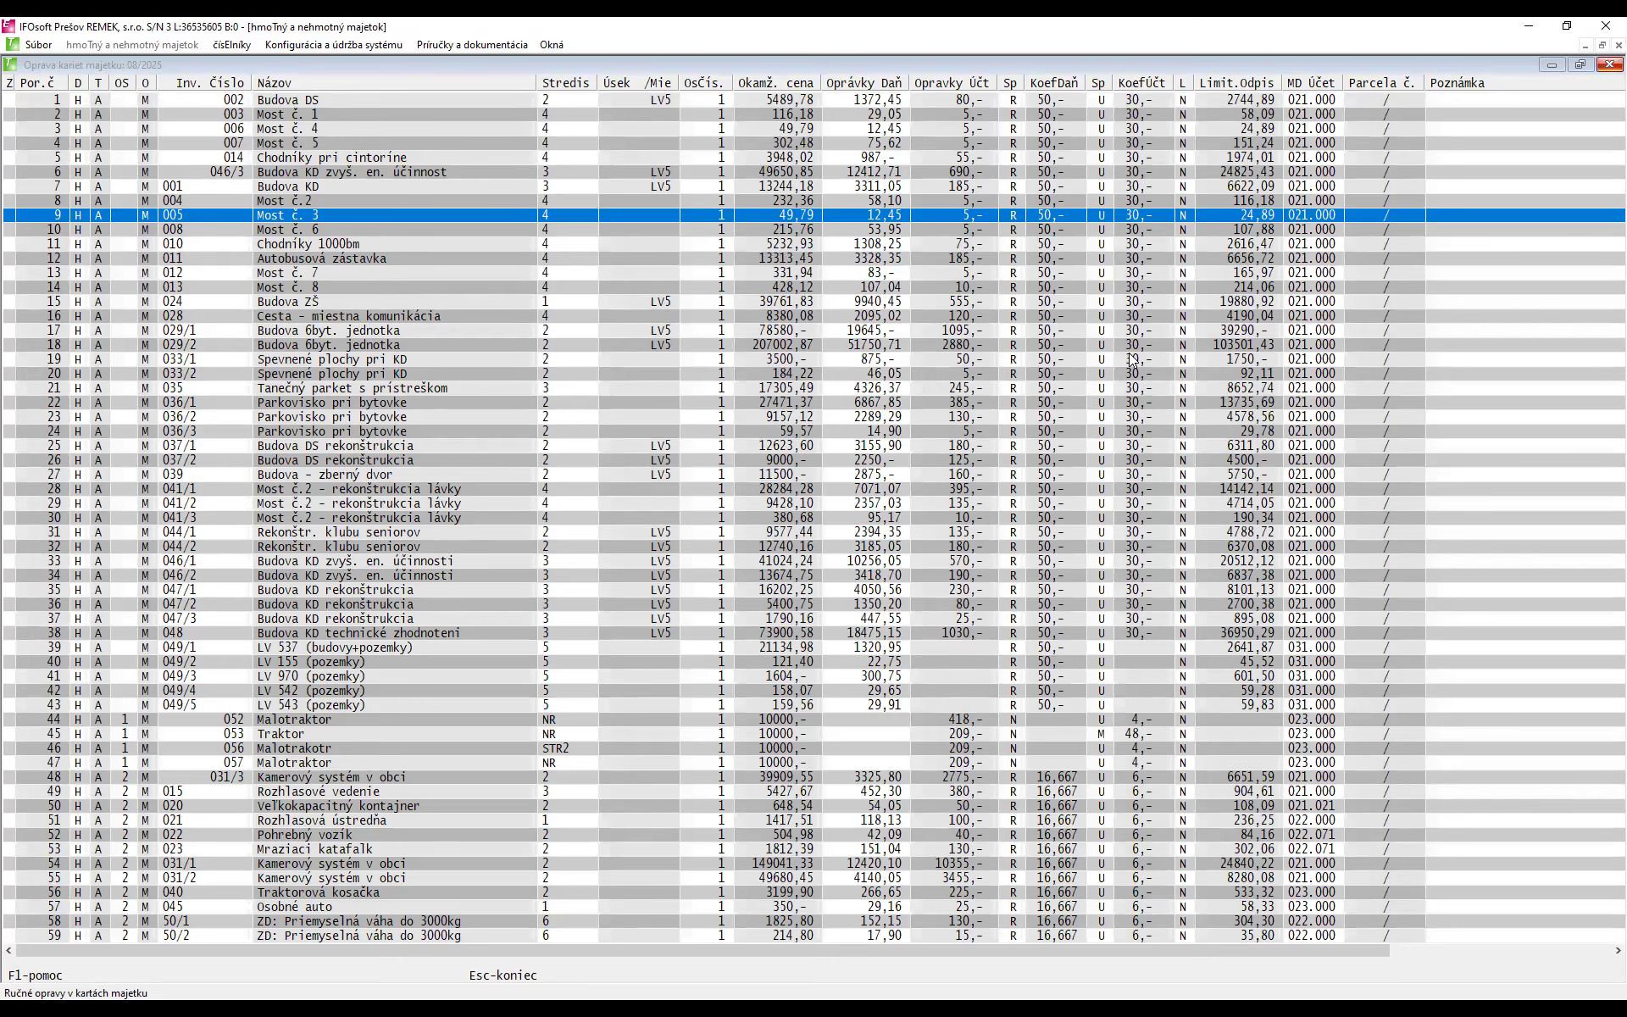
pyautogui.press('Escape')
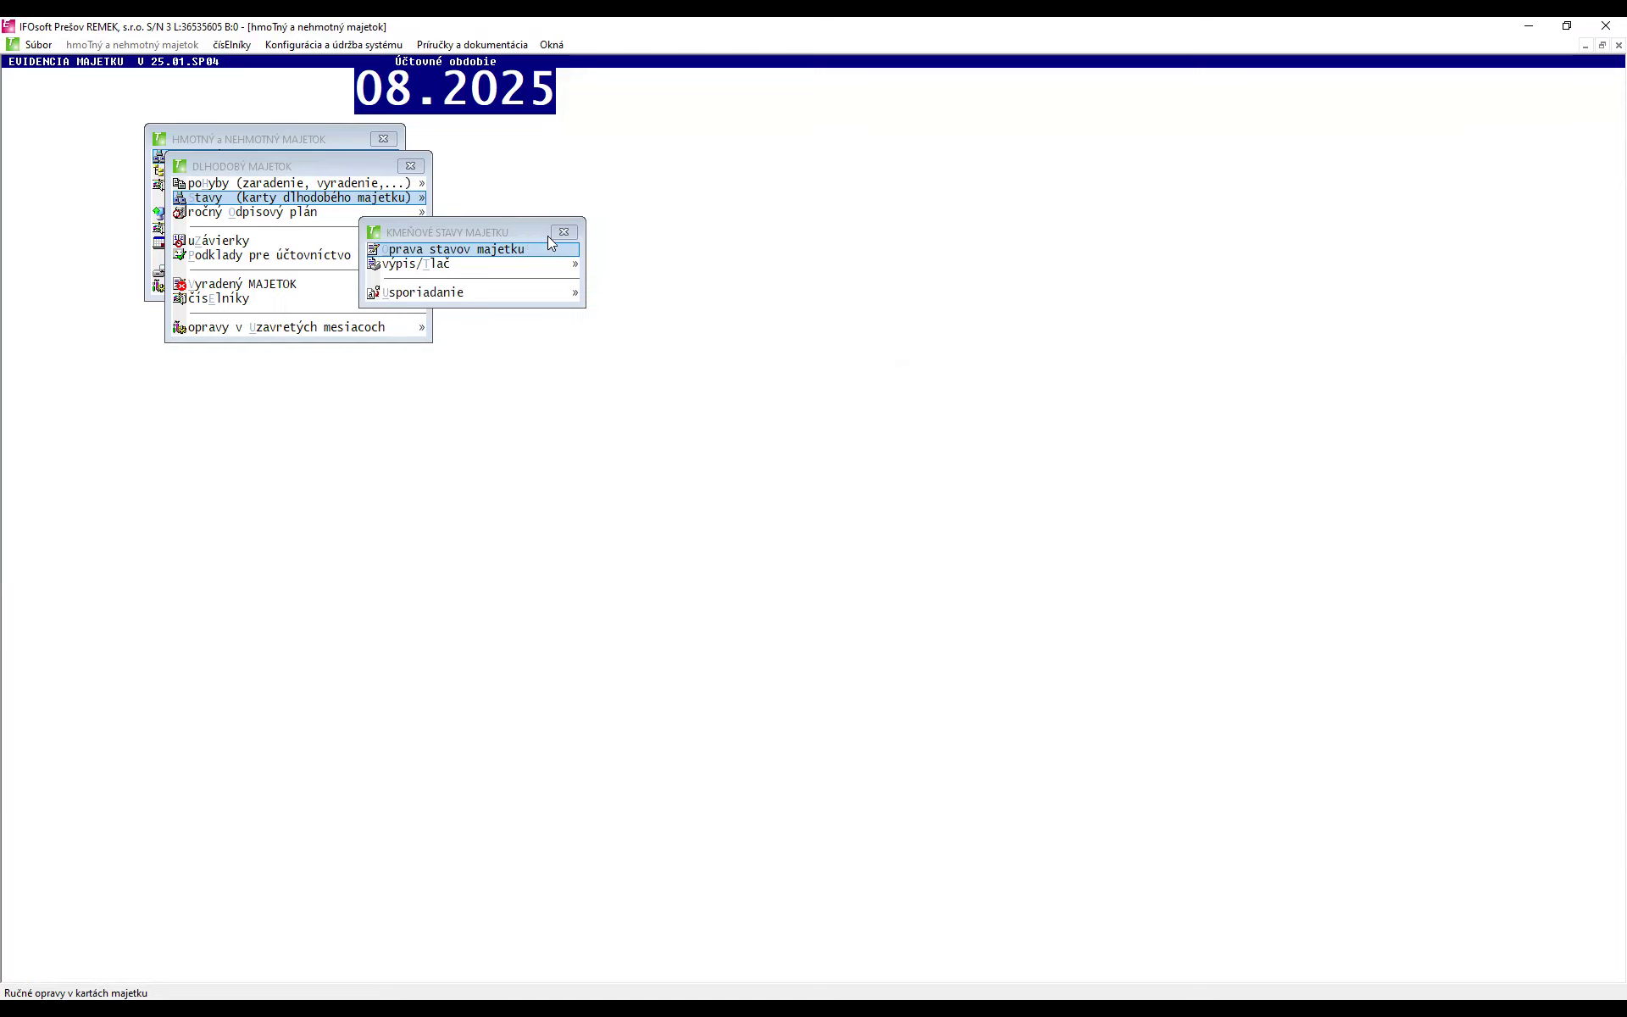
pyautogui.press('Escape')
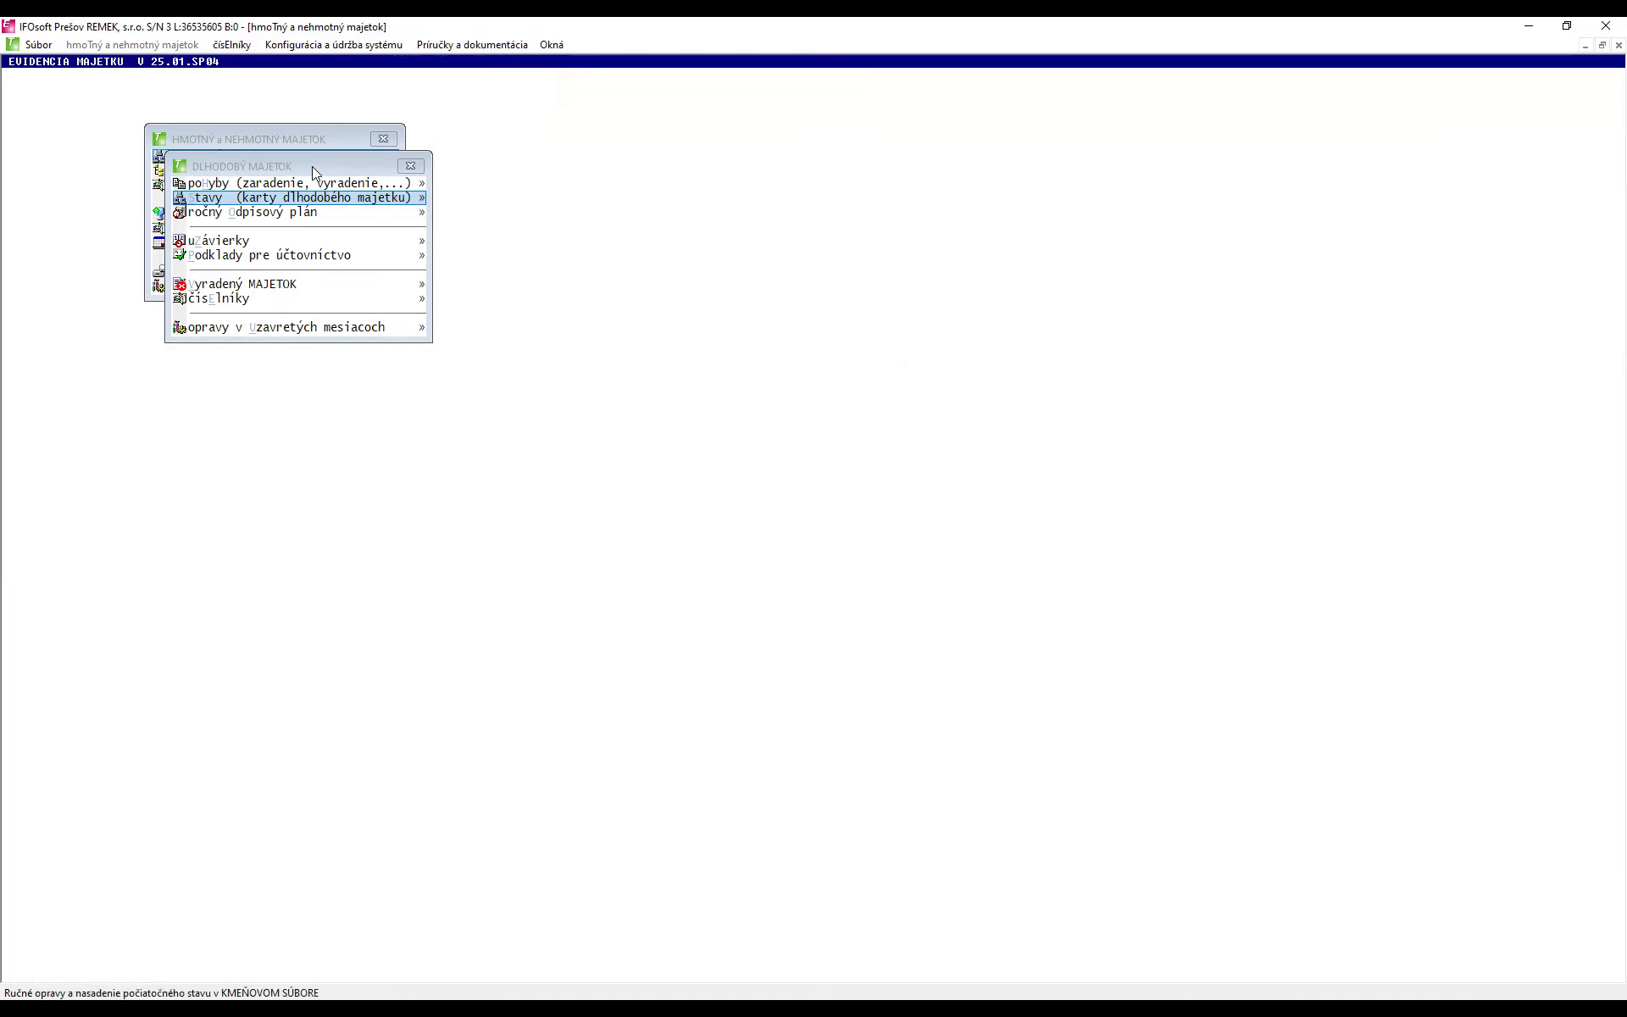
# - Start the print reports for the long-term asset cards and choose IM.DBF as the source file
pyautogui.moveTo(587, 233); pyautogui.dragTo(587, 230)
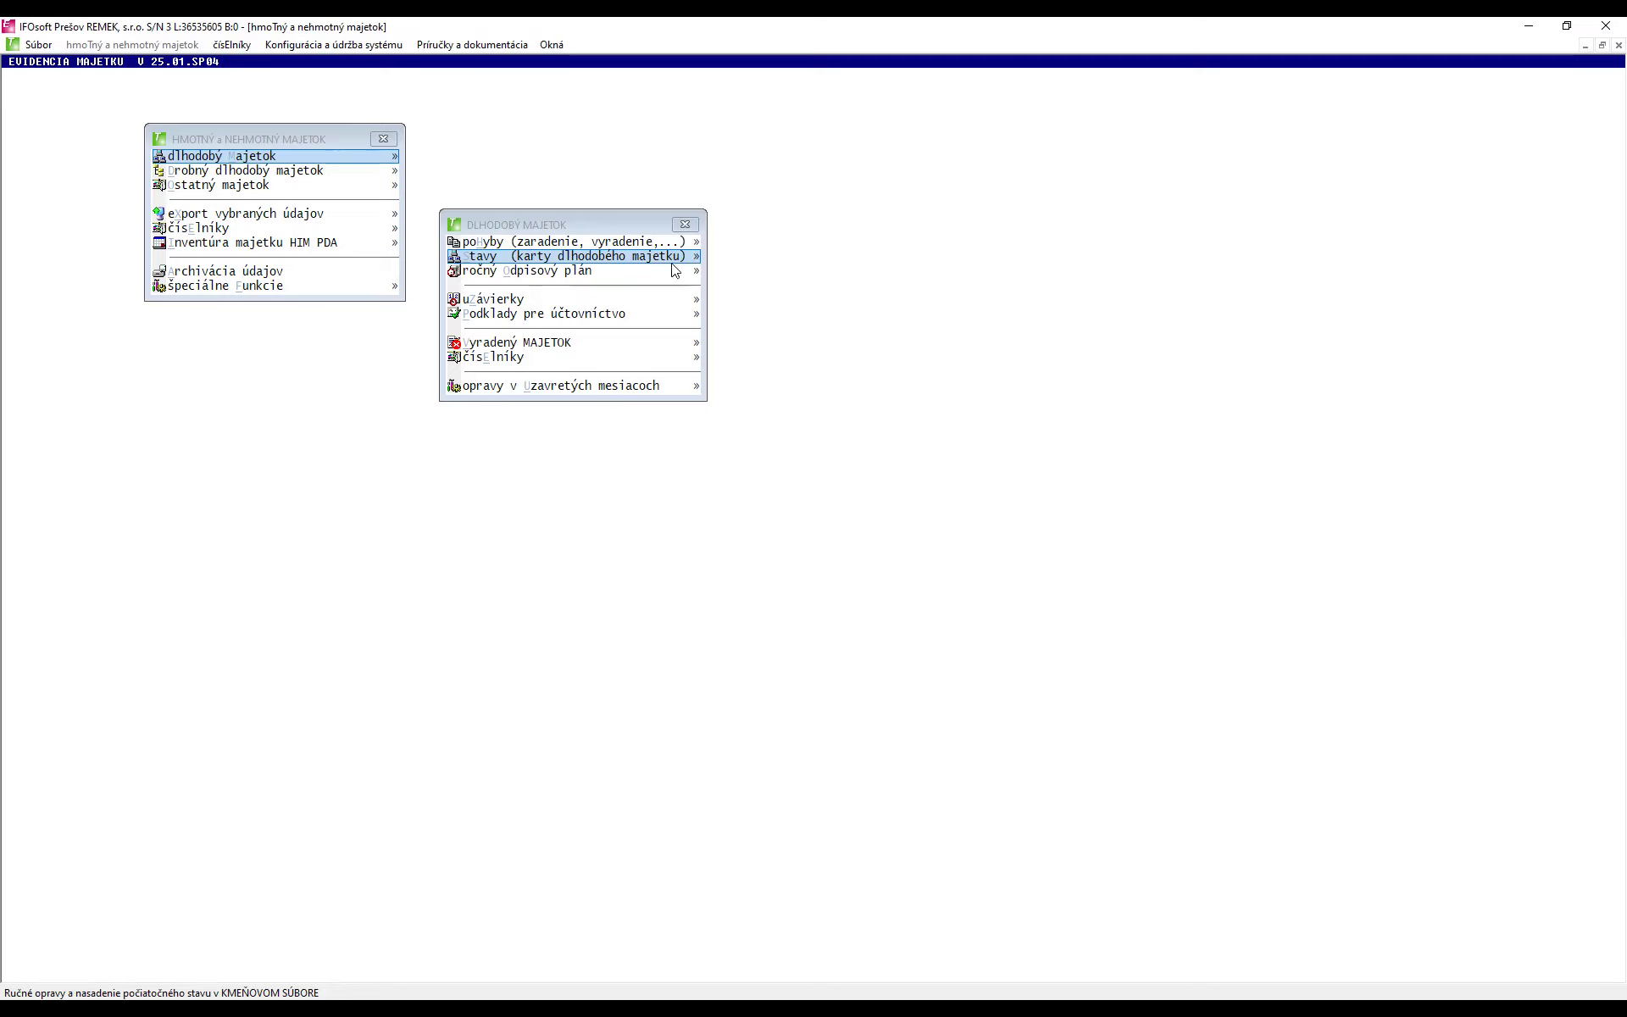
pyautogui.click(584, 257)
pyautogui.moveTo(336, 191); pyautogui.dragTo(953, 255)
pyautogui.click(884, 291)
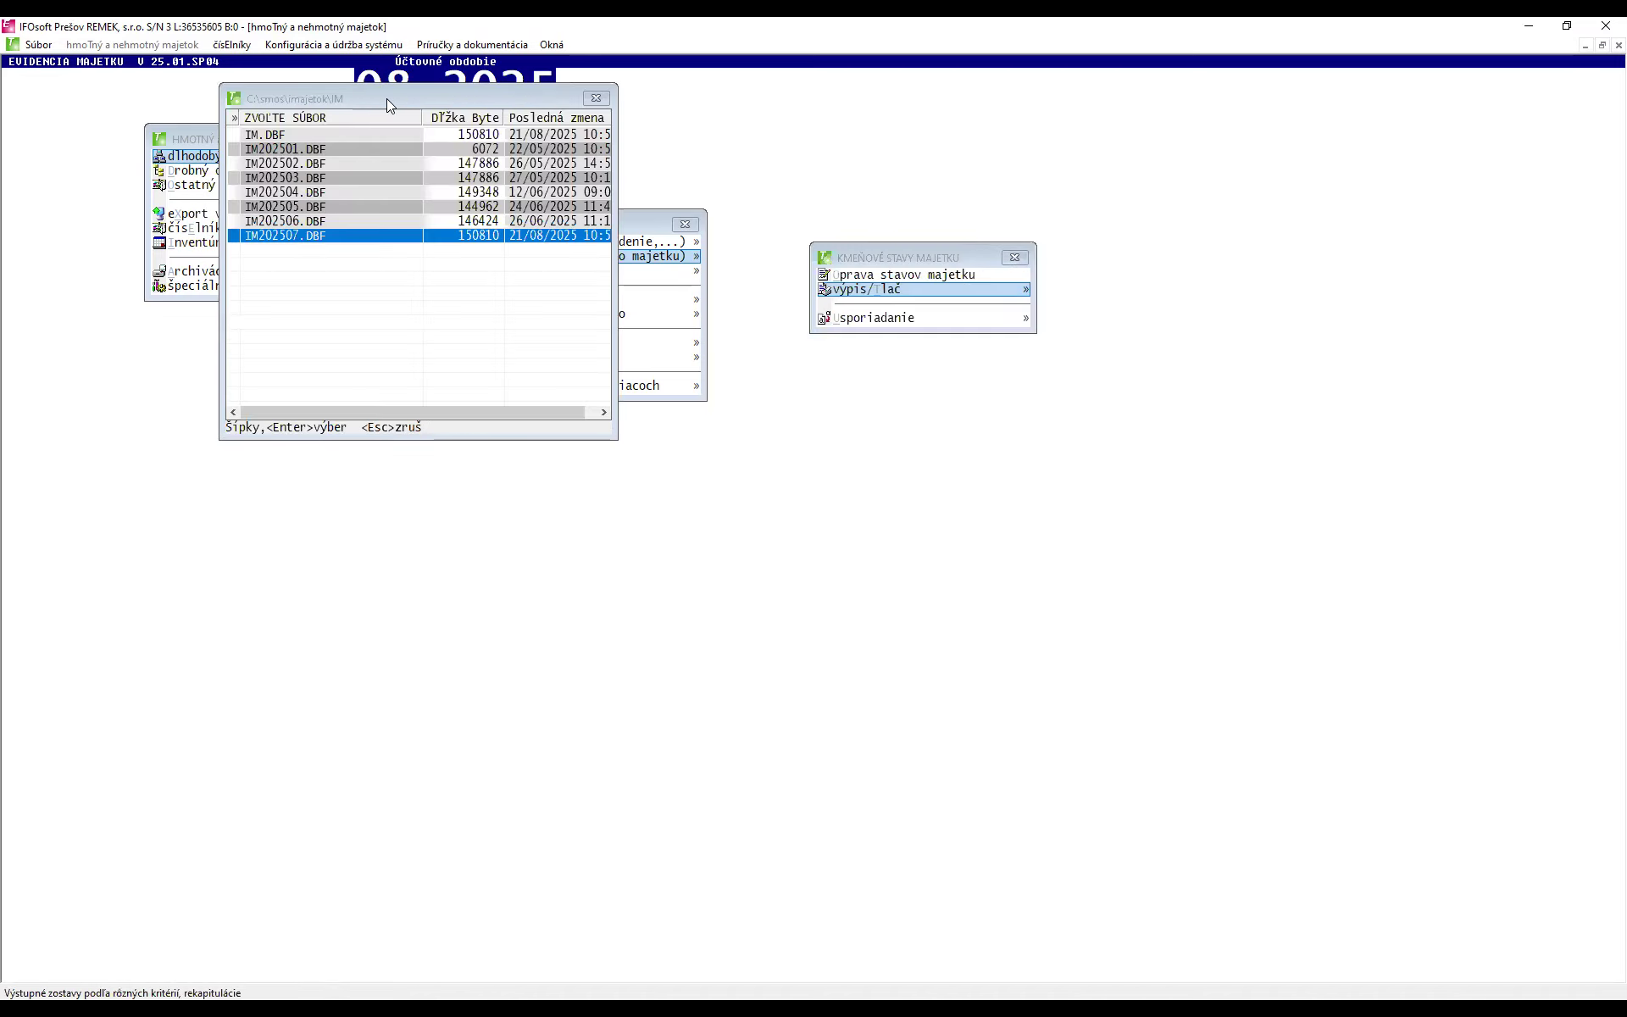
pyautogui.moveTo(387, 98); pyautogui.dragTo(592, 423)
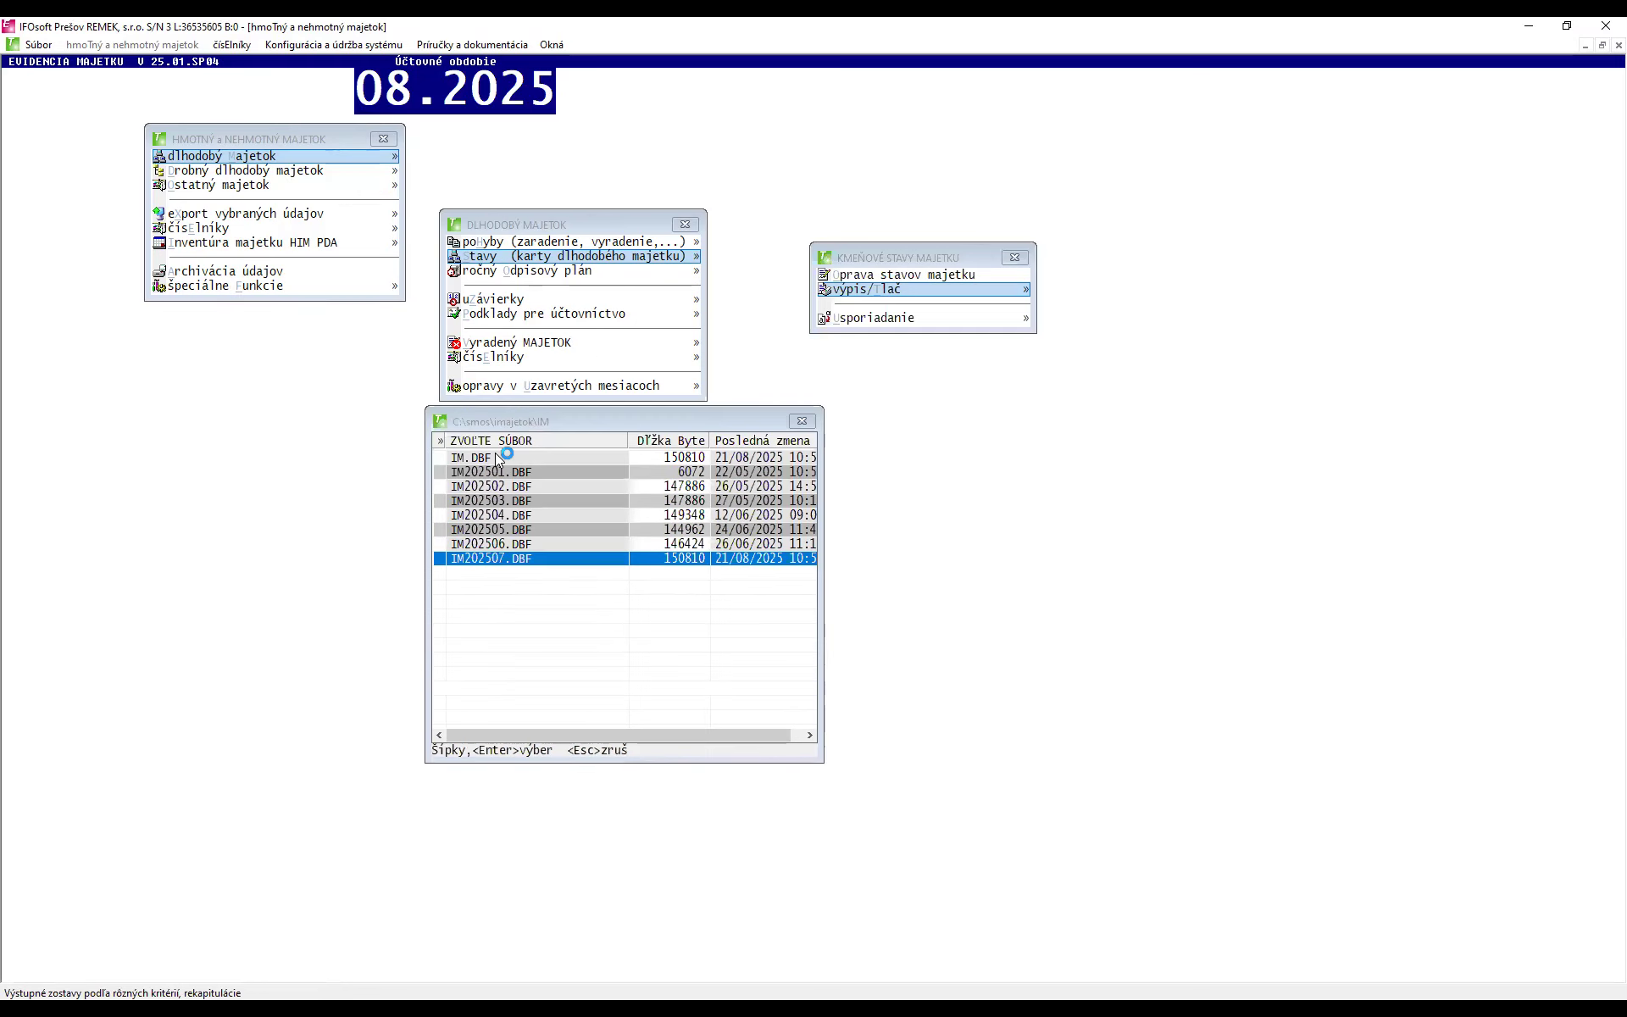
pyautogui.click(517, 458)
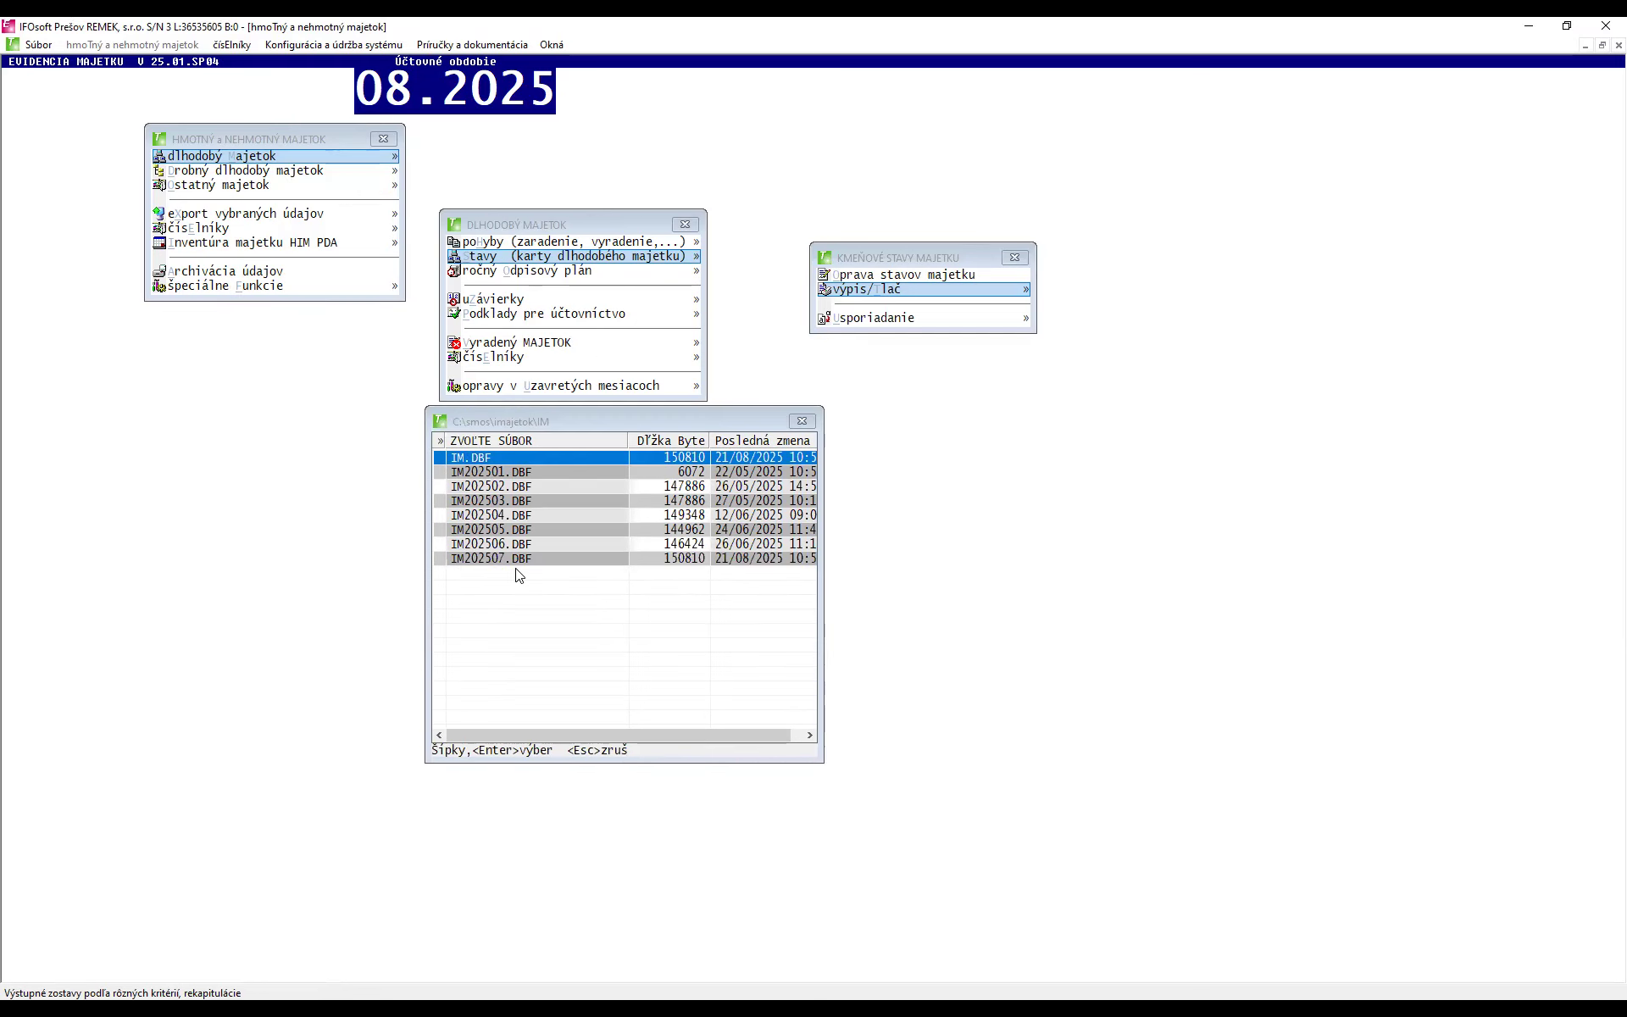
pyautogui.doubleClick(507, 455)
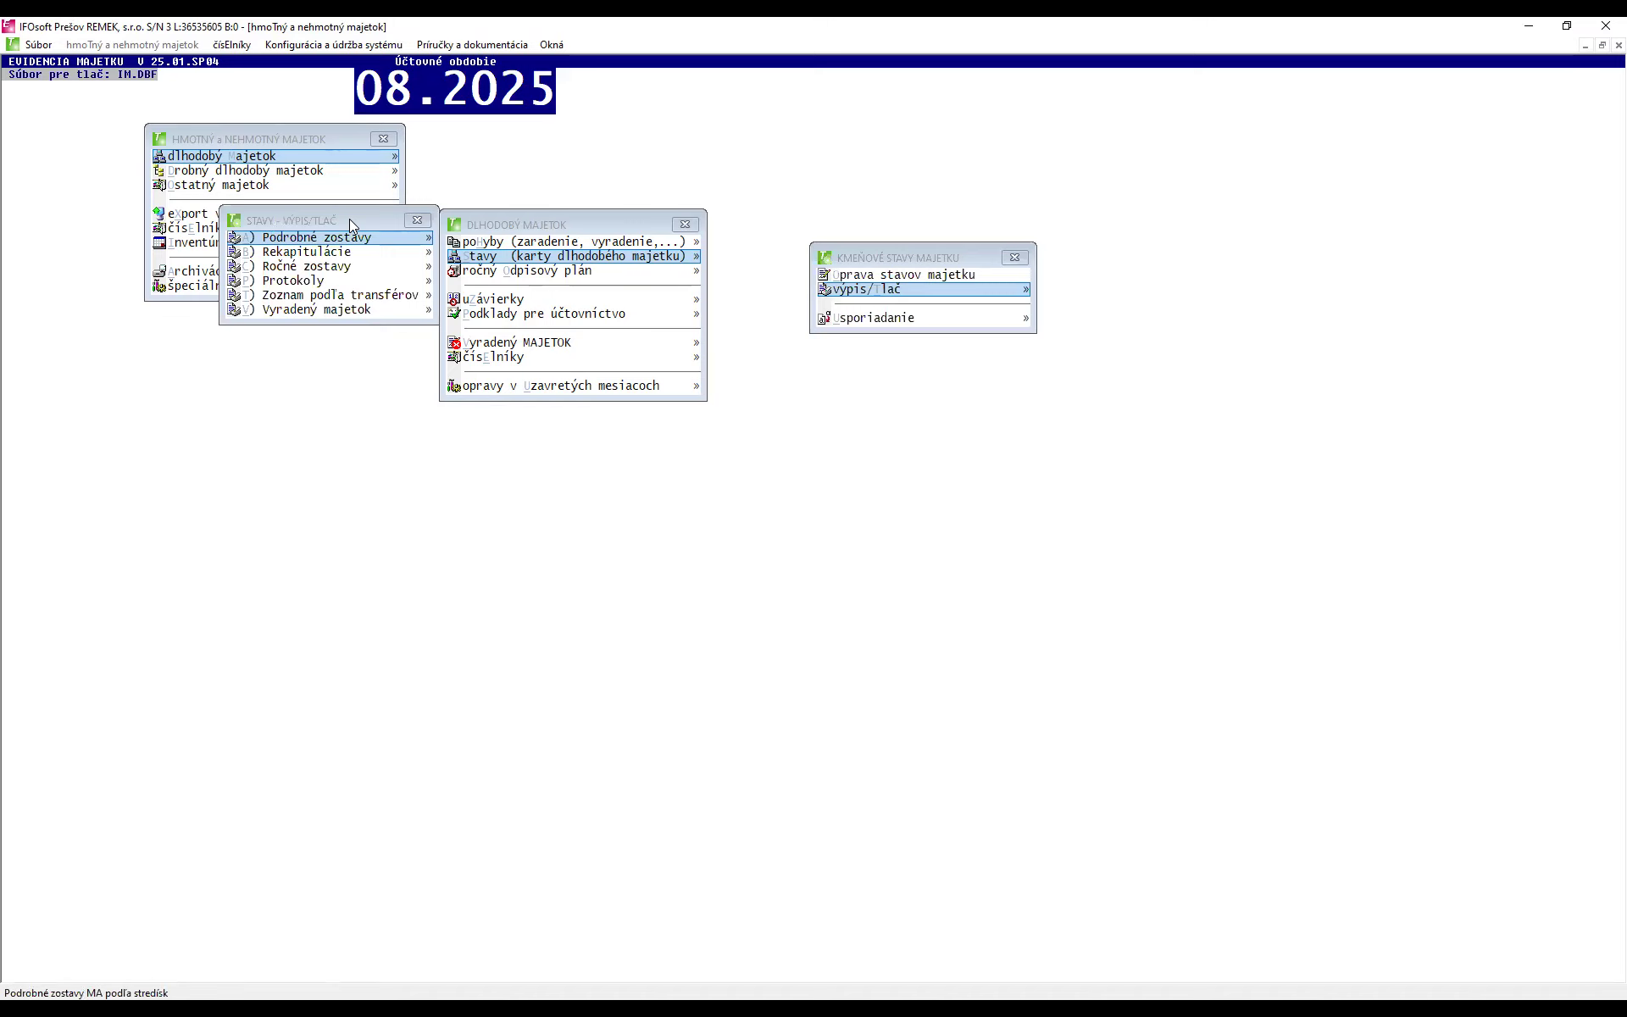
# - Generate the detailed report Karta Majetku for all assets, leaving the selection conditions empty
pyautogui.moveTo(455, 466); pyautogui.dragTo(451, 463)
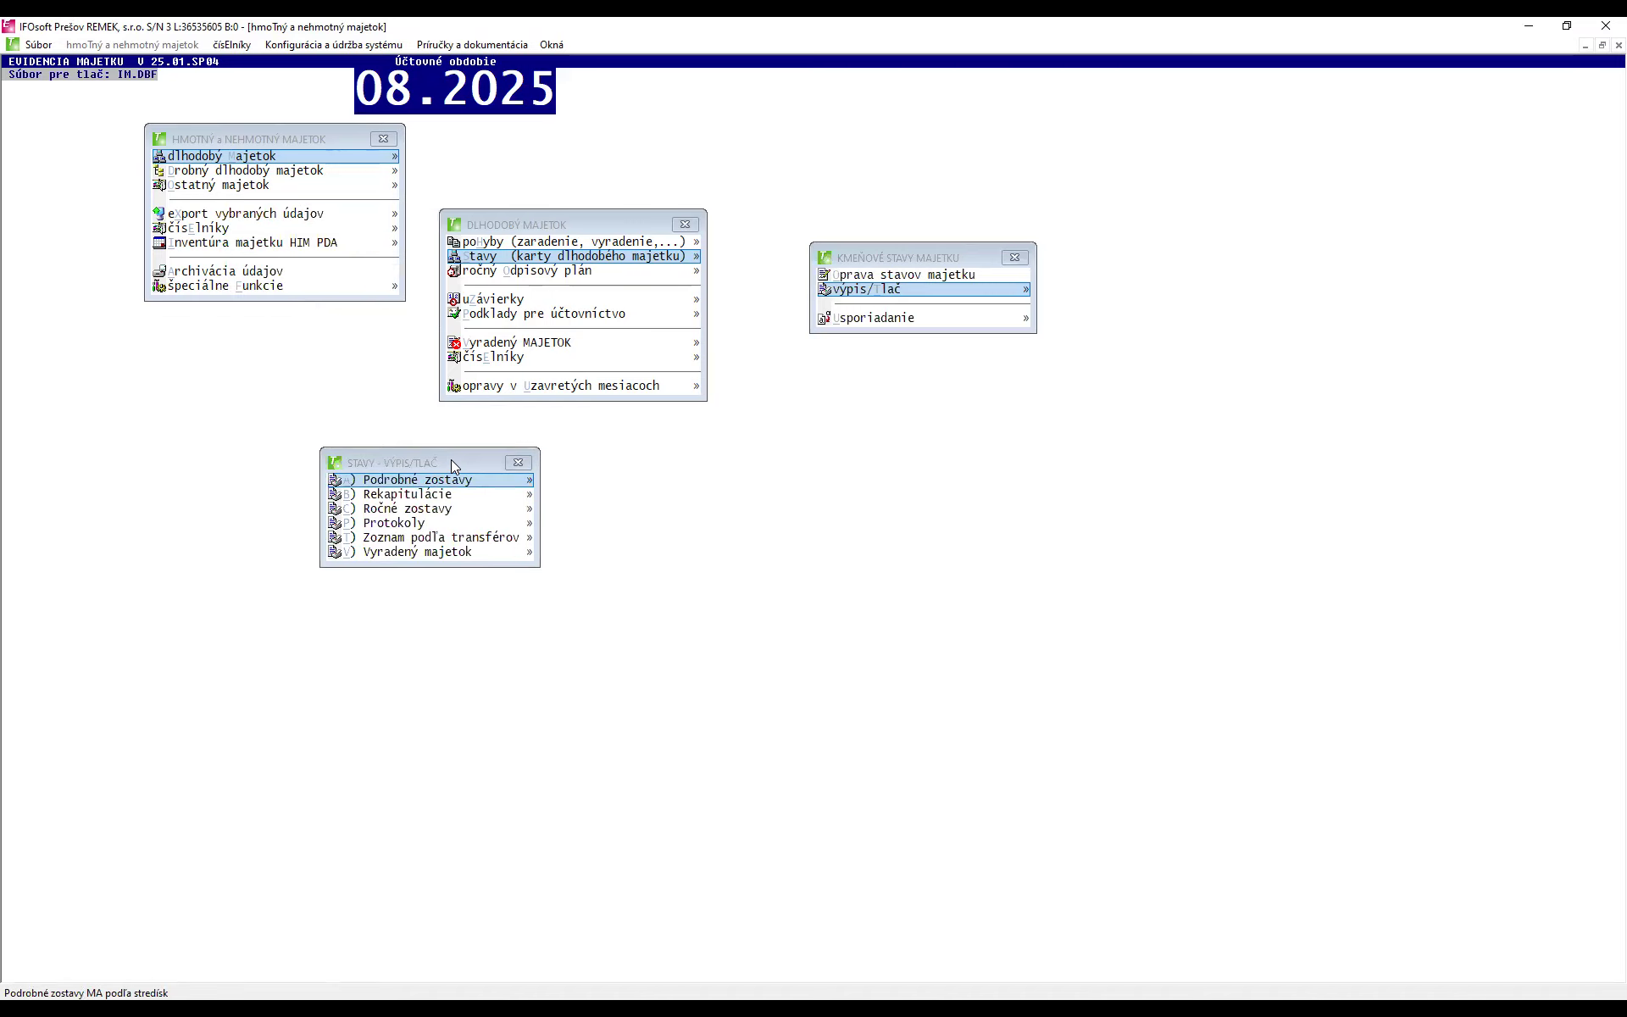
pyautogui.click(432, 479)
pyautogui.moveTo(393, 197); pyautogui.dragTo(799, 450)
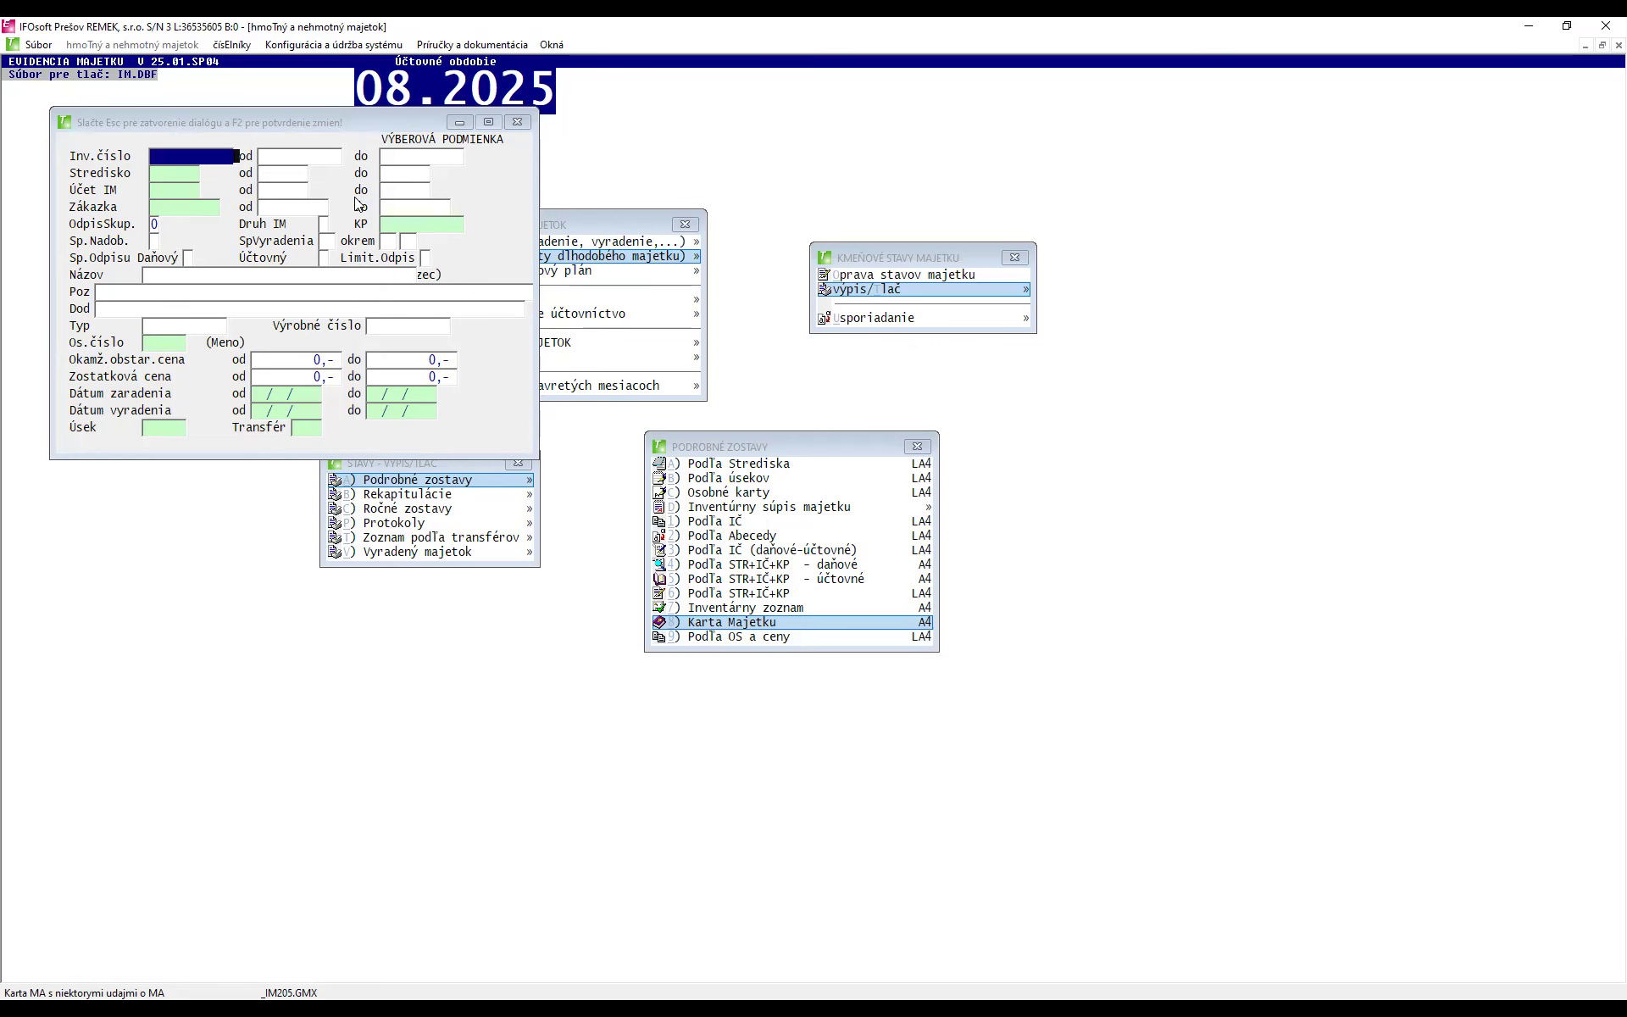
pyautogui.press('F2')
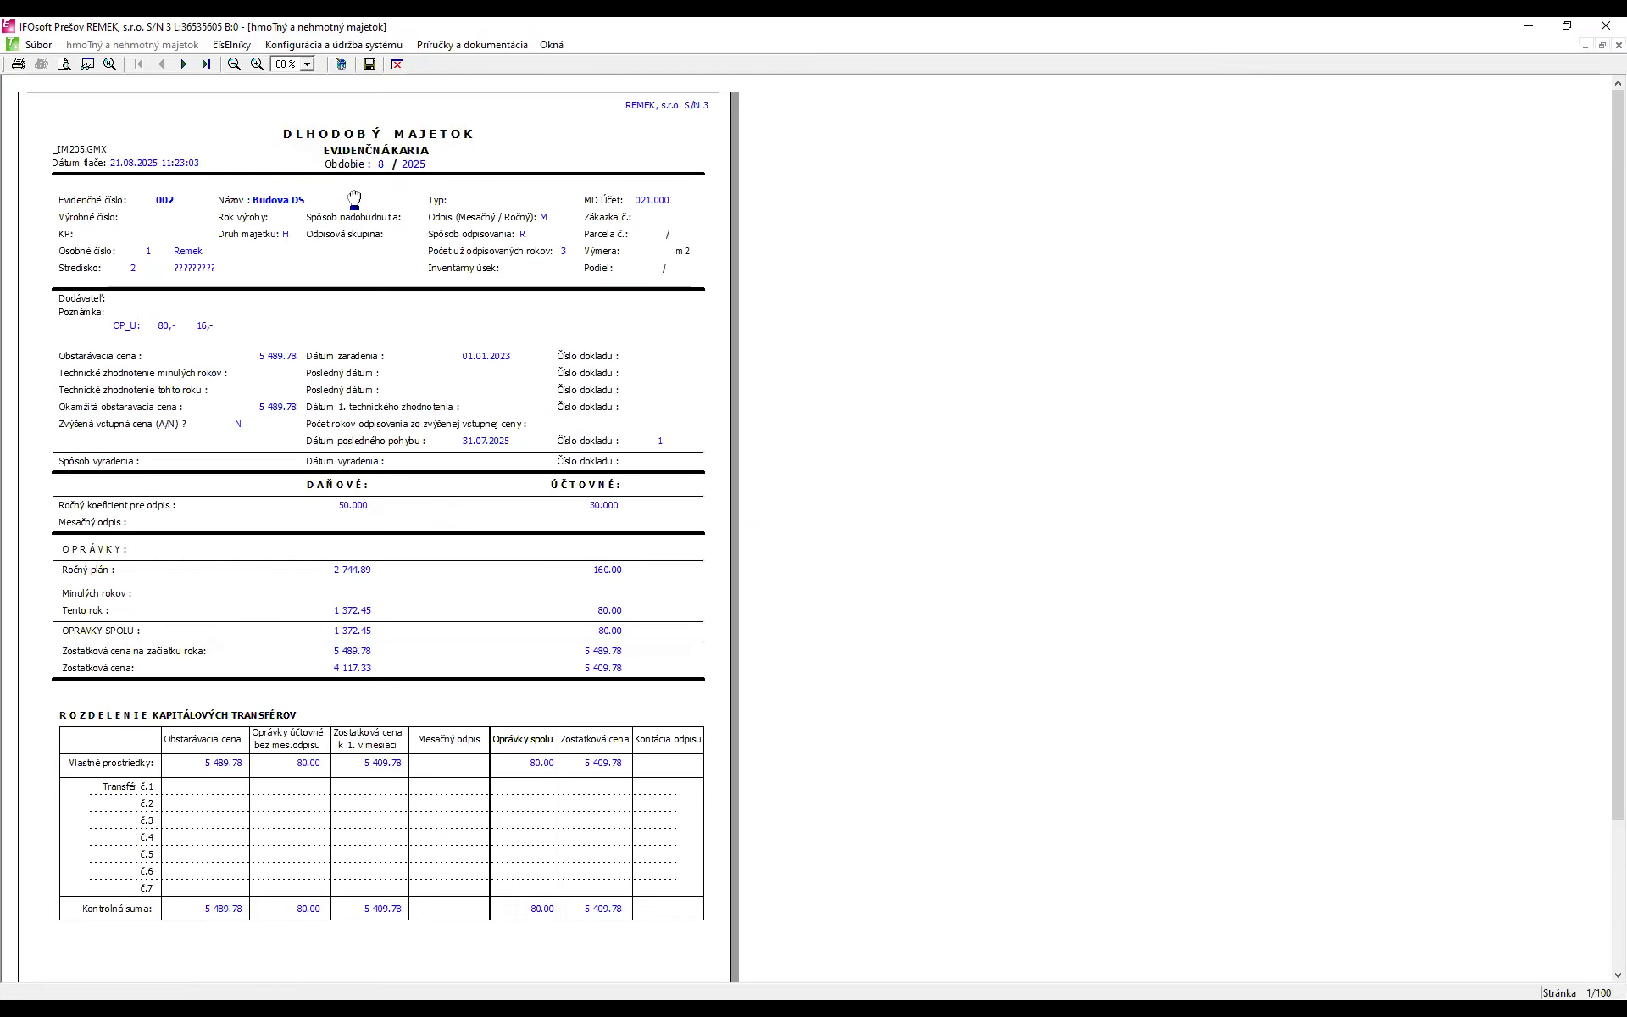
# - Page back through the asset record cards from the last page of the report and close the preview
pyautogui.click(205, 65)
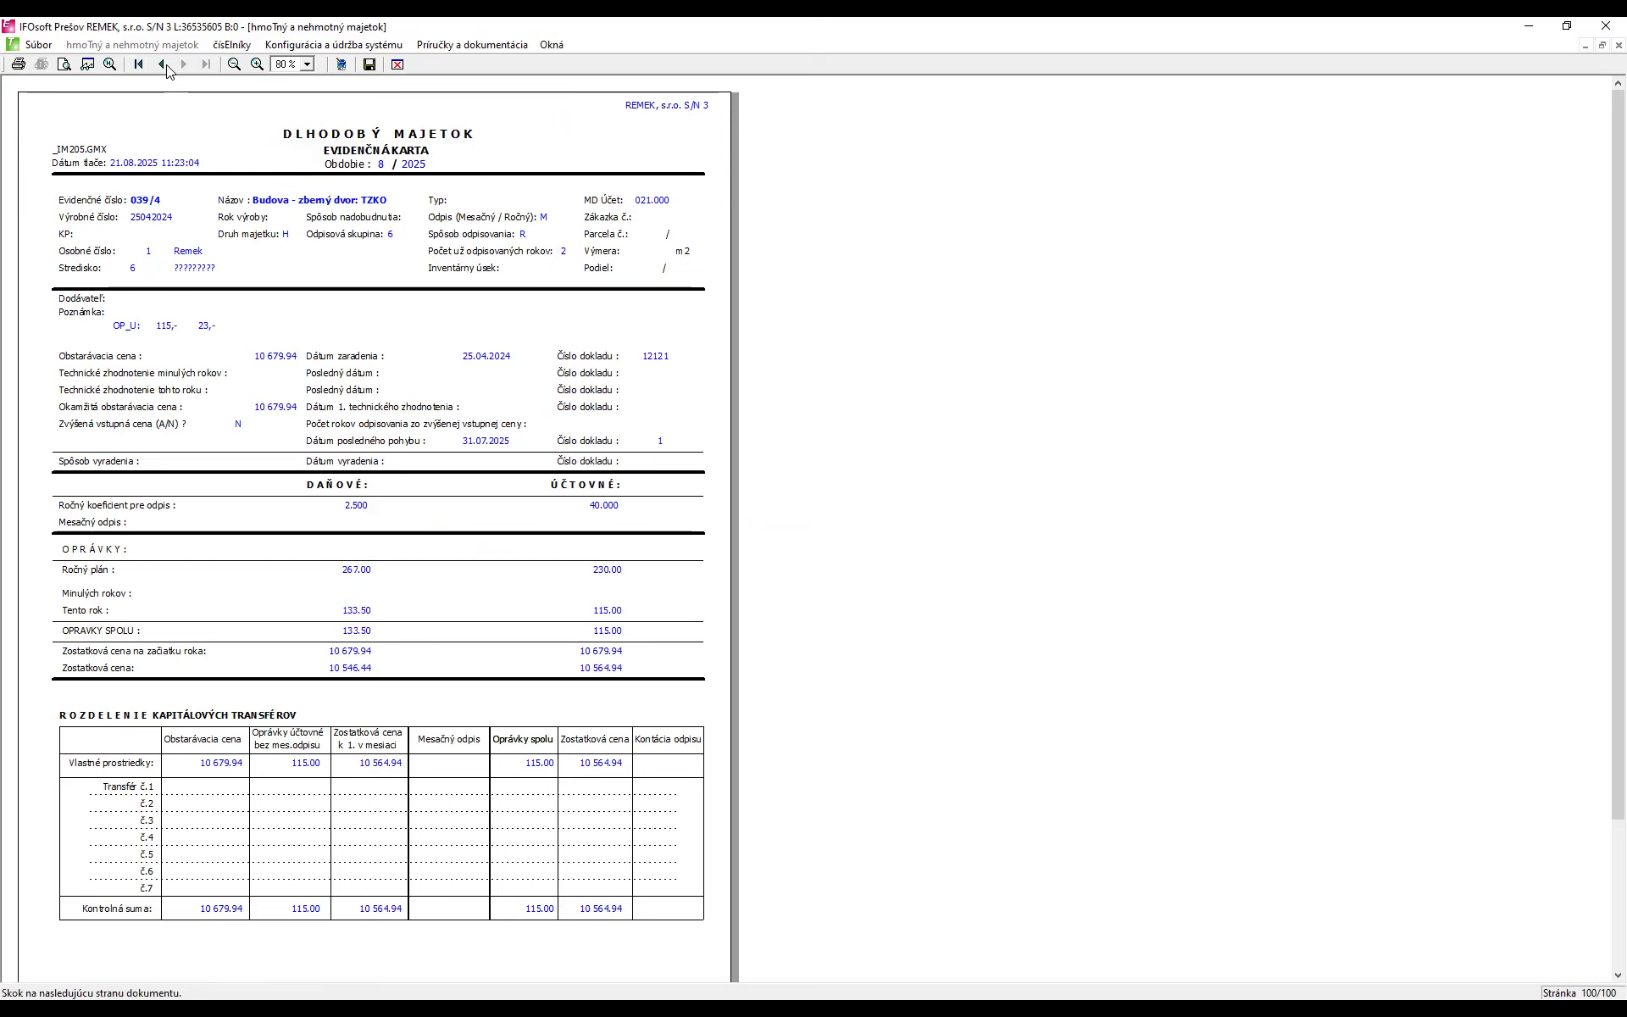
pyautogui.doubleClick(162, 64)
pyautogui.click(166, 65)
pyautogui.click(166, 64)
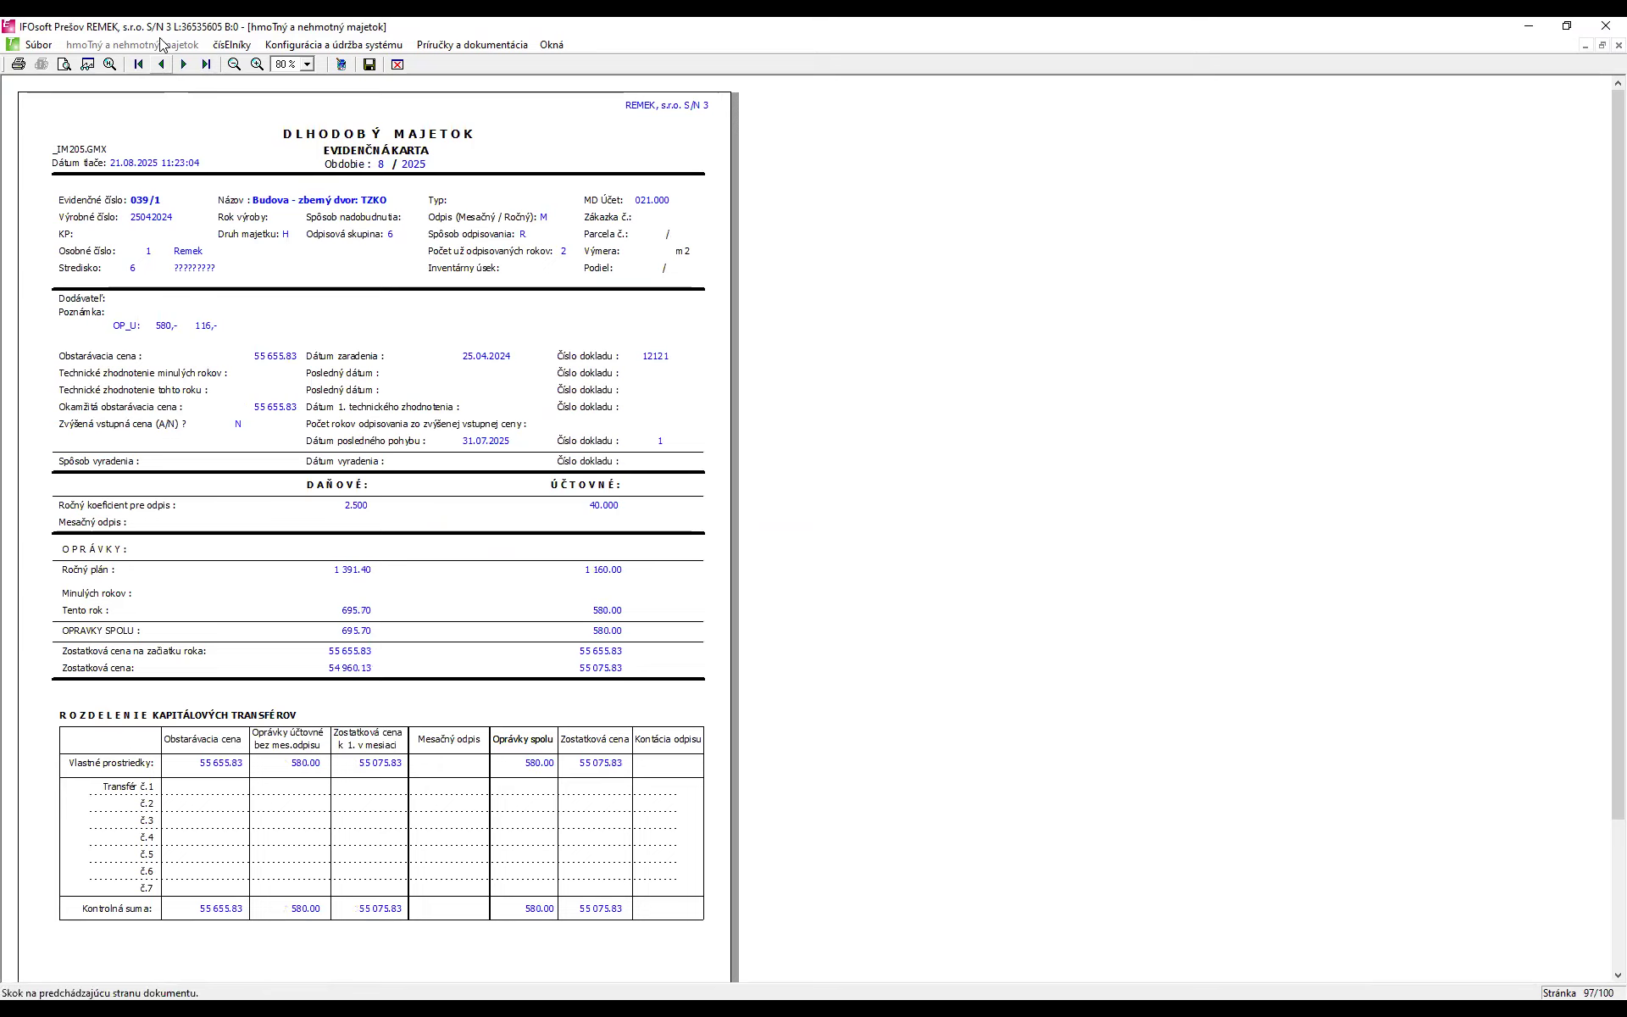
pyautogui.click(156, 69)
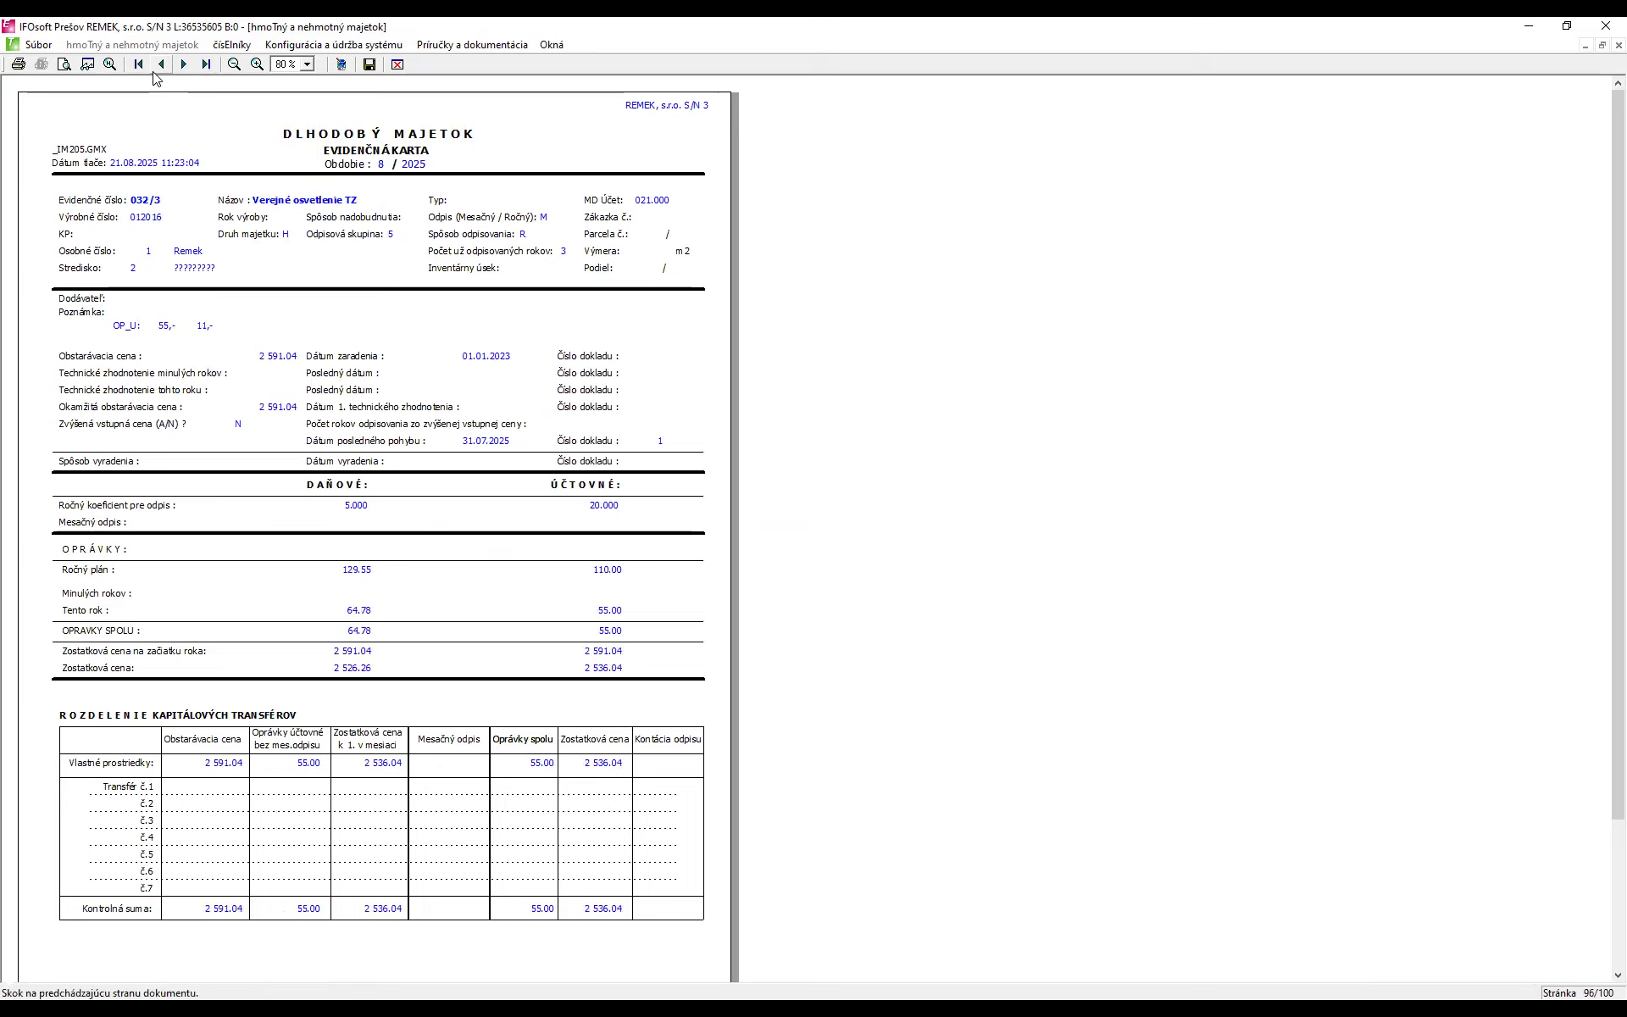
pyautogui.click(169, 65)
pyautogui.click(169, 65)
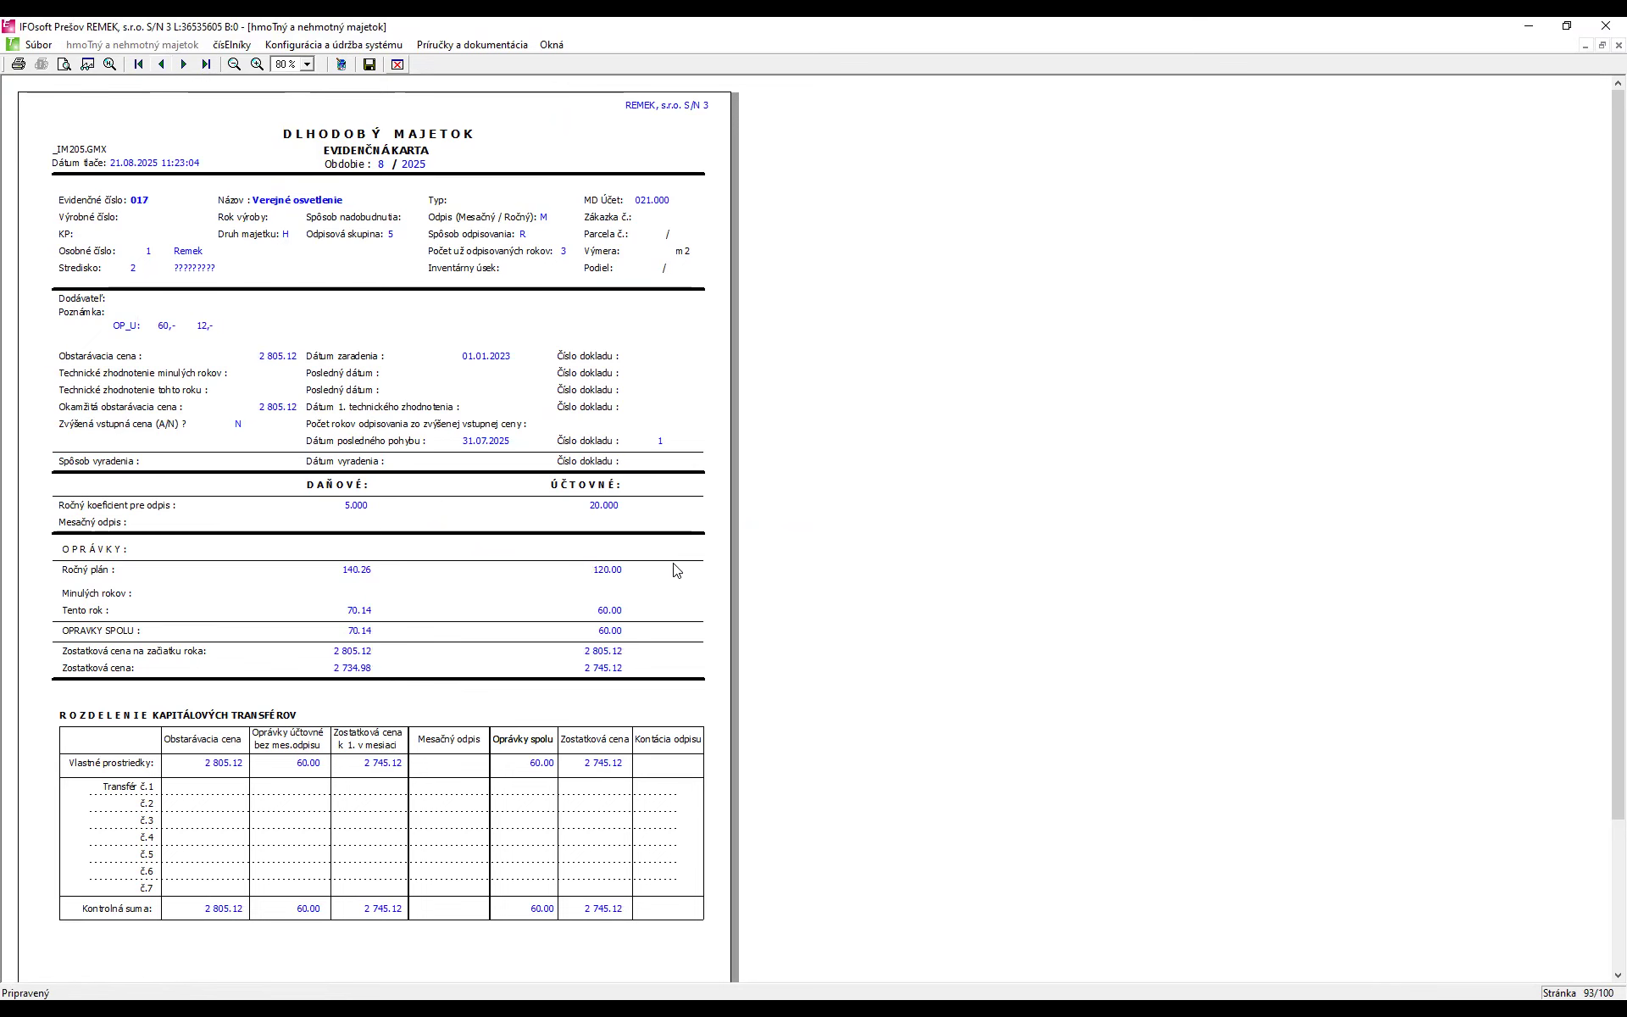
pyautogui.press('Escape')
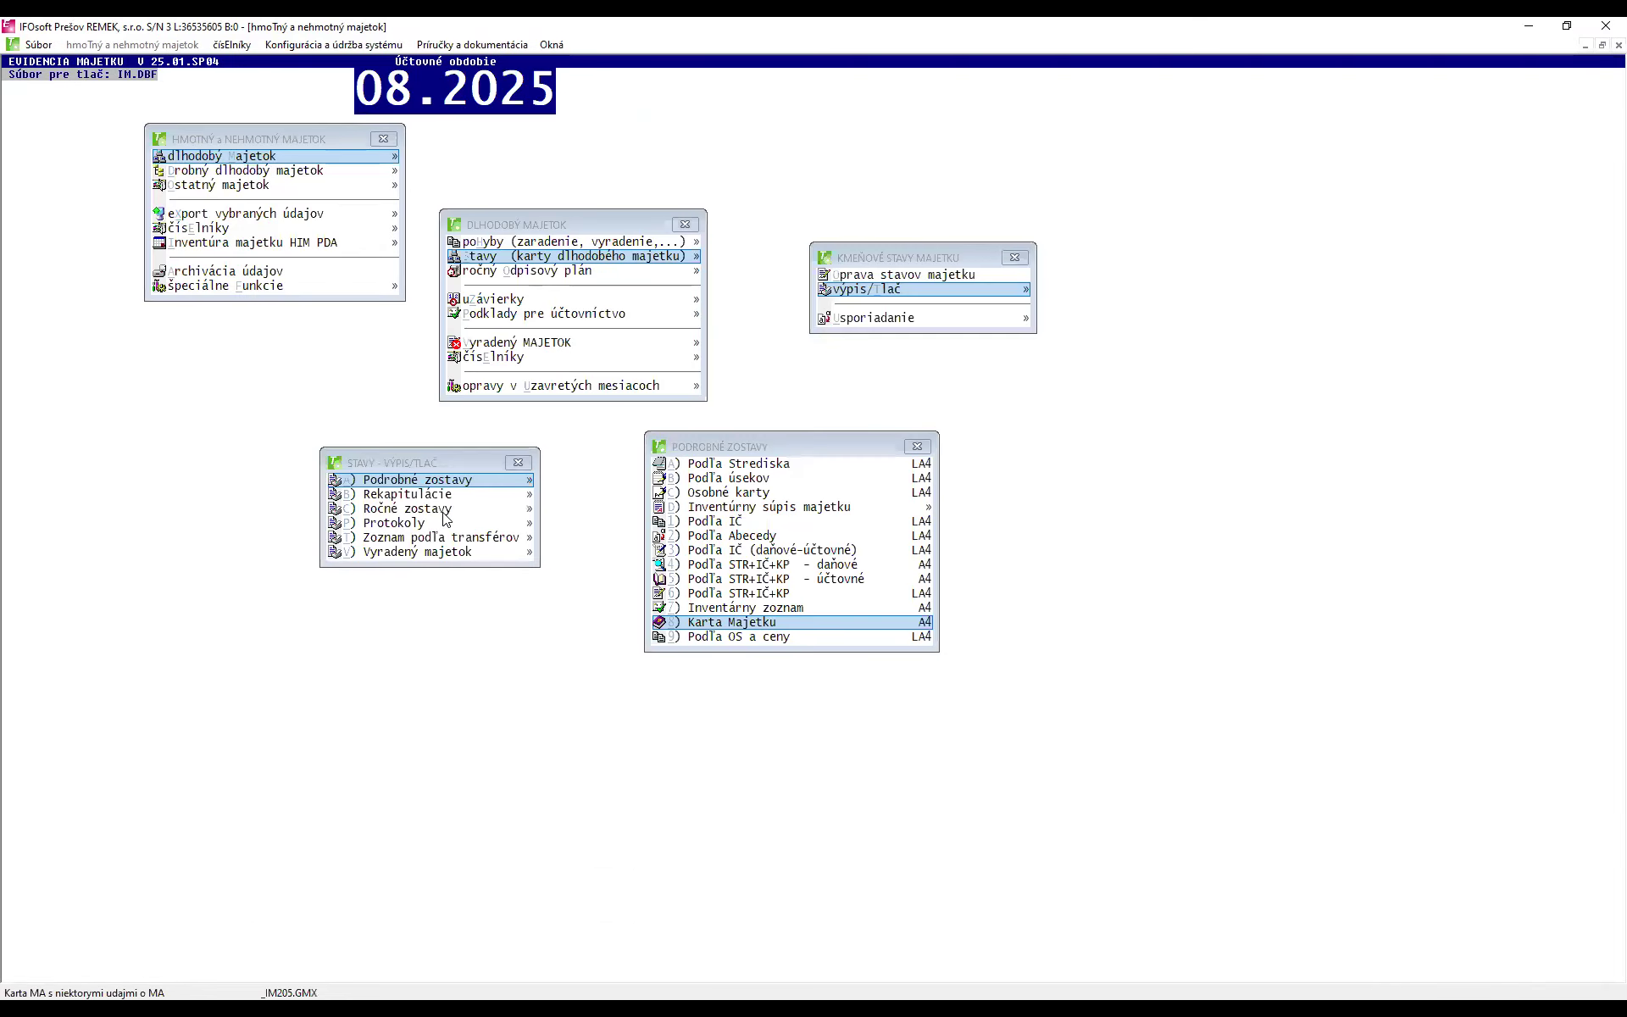
# - Leave the card reports and close the tangible and intangible asset module
pyautogui.press('Escape')
pyautogui.press('Up')
pyautogui.press('Up')
pyautogui.press('Up')
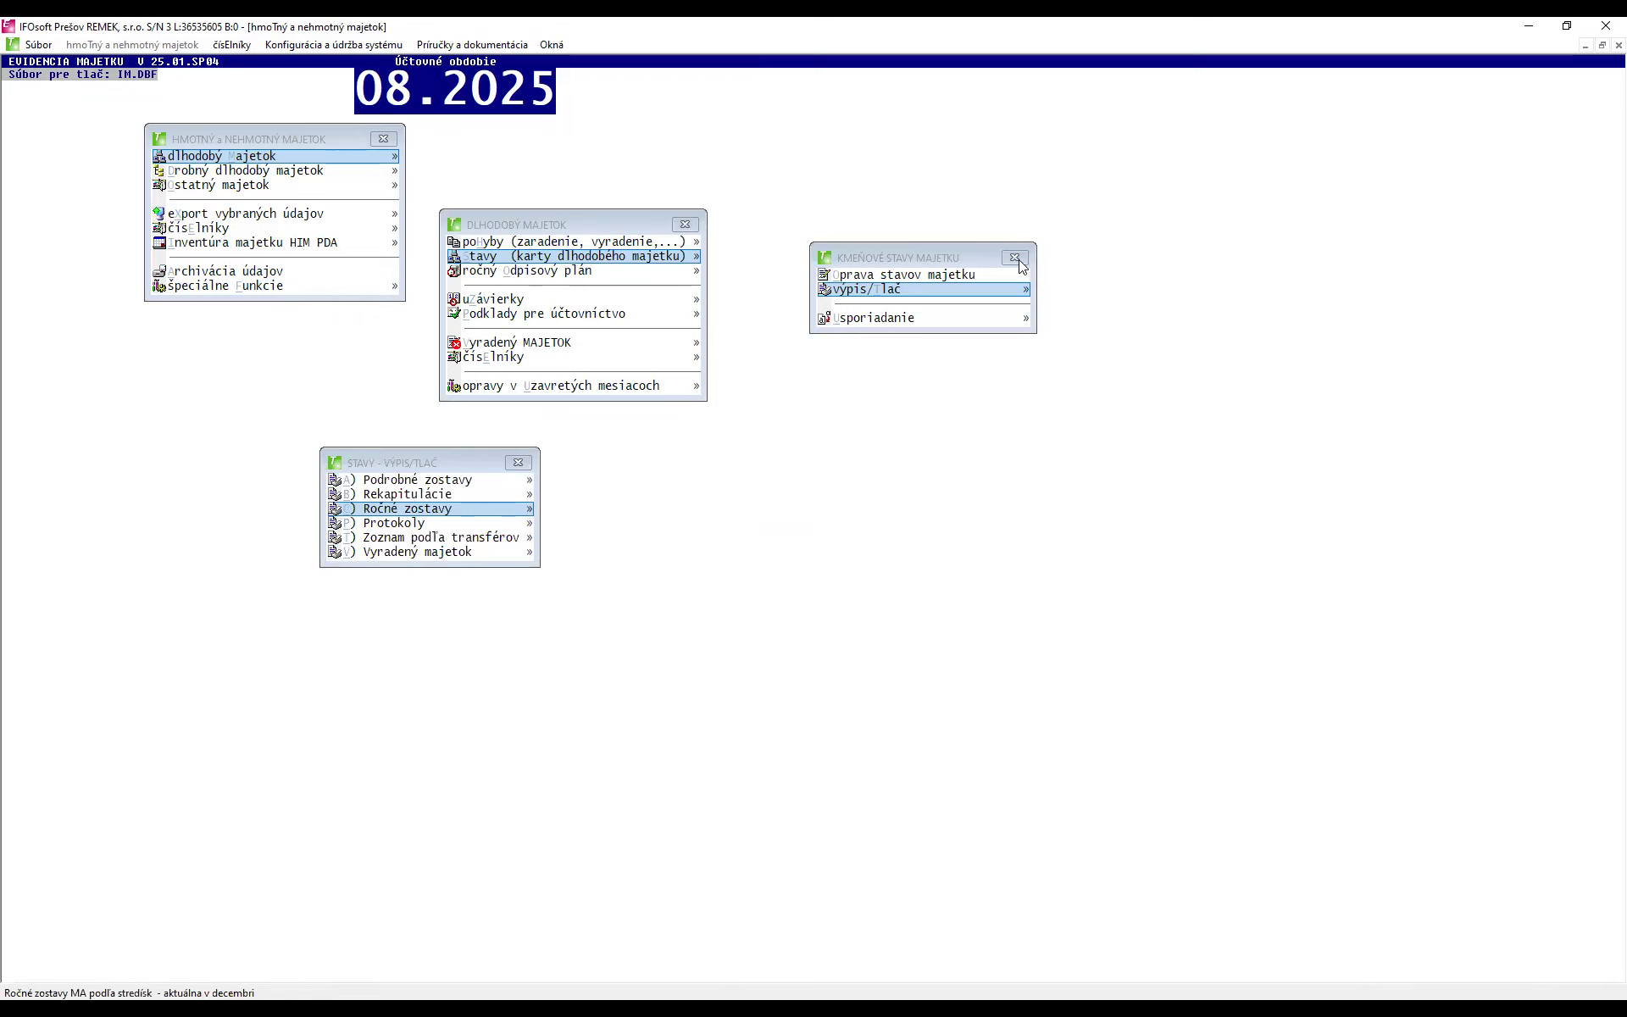
pyautogui.press('Escape')
pyautogui.press('Escape')
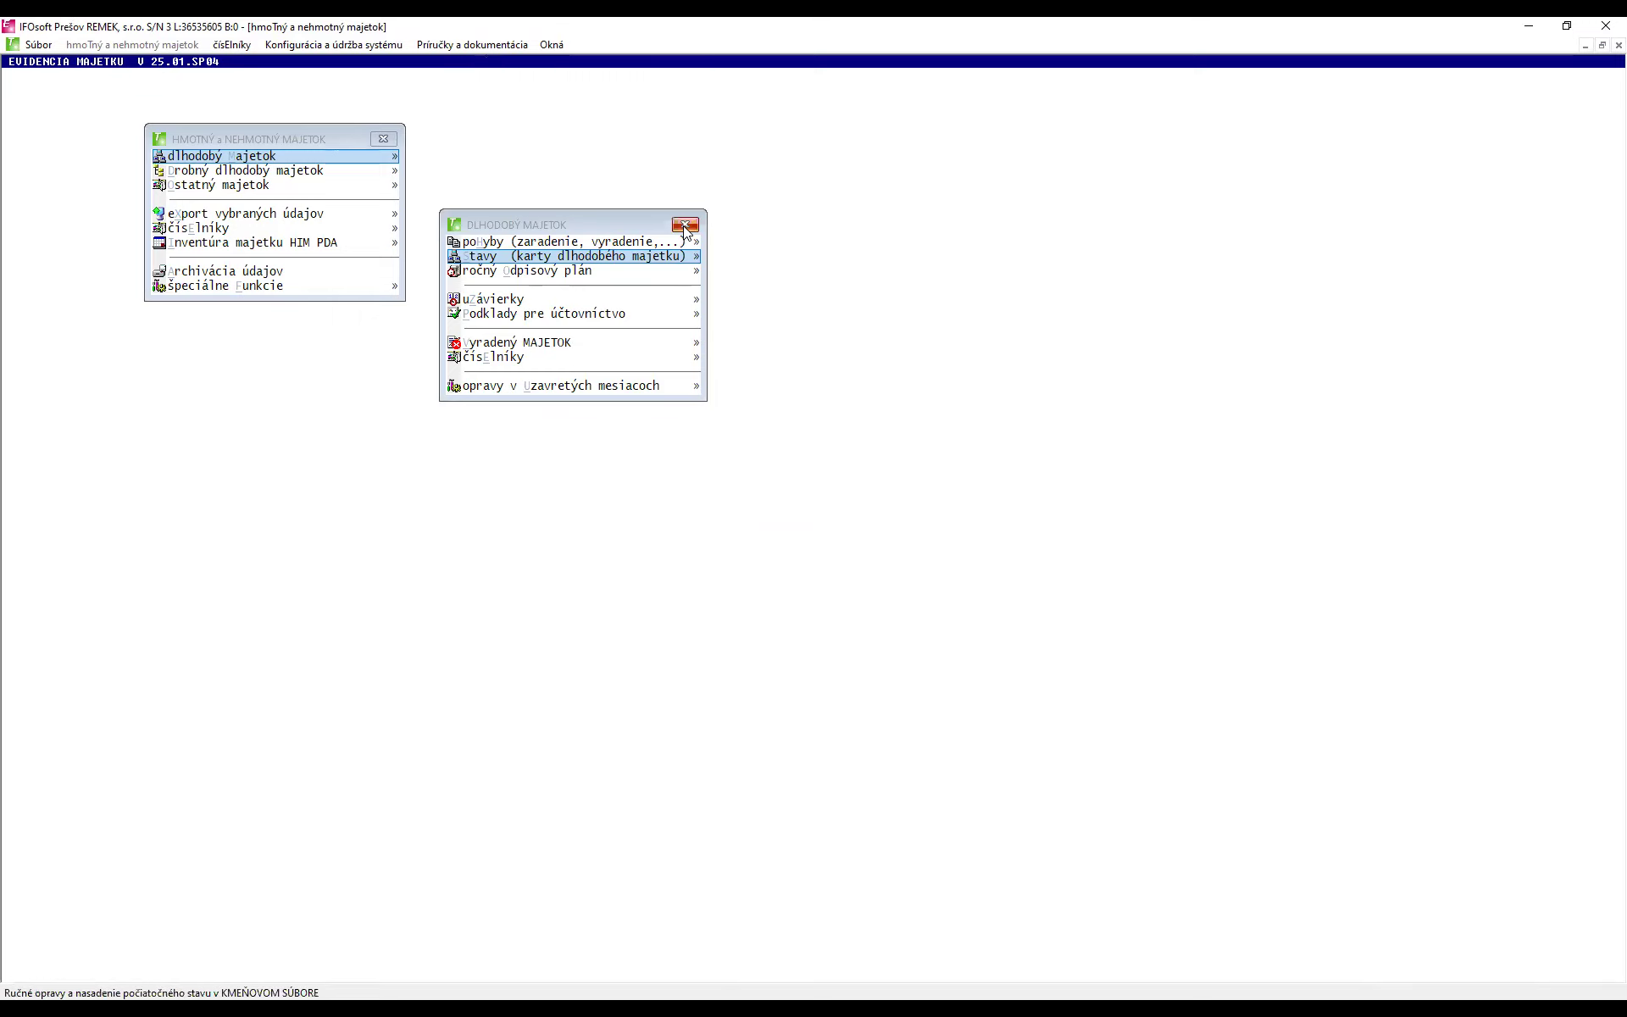
pyautogui.click(685, 226)
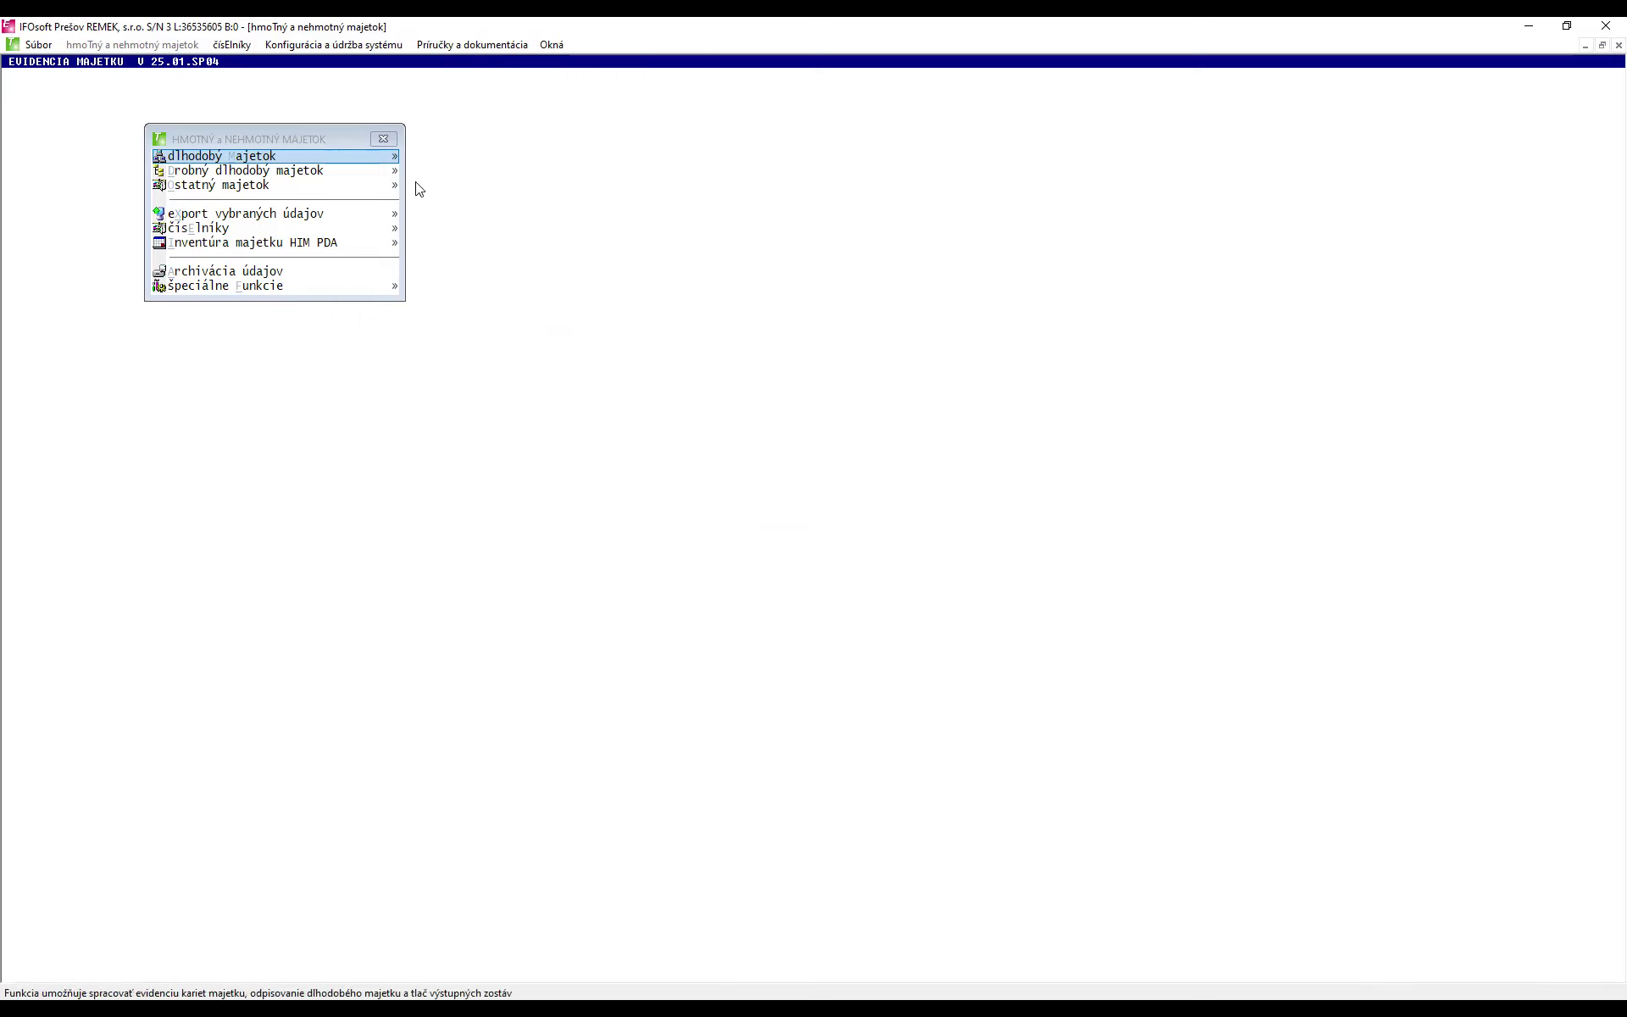
pyautogui.click(387, 159)
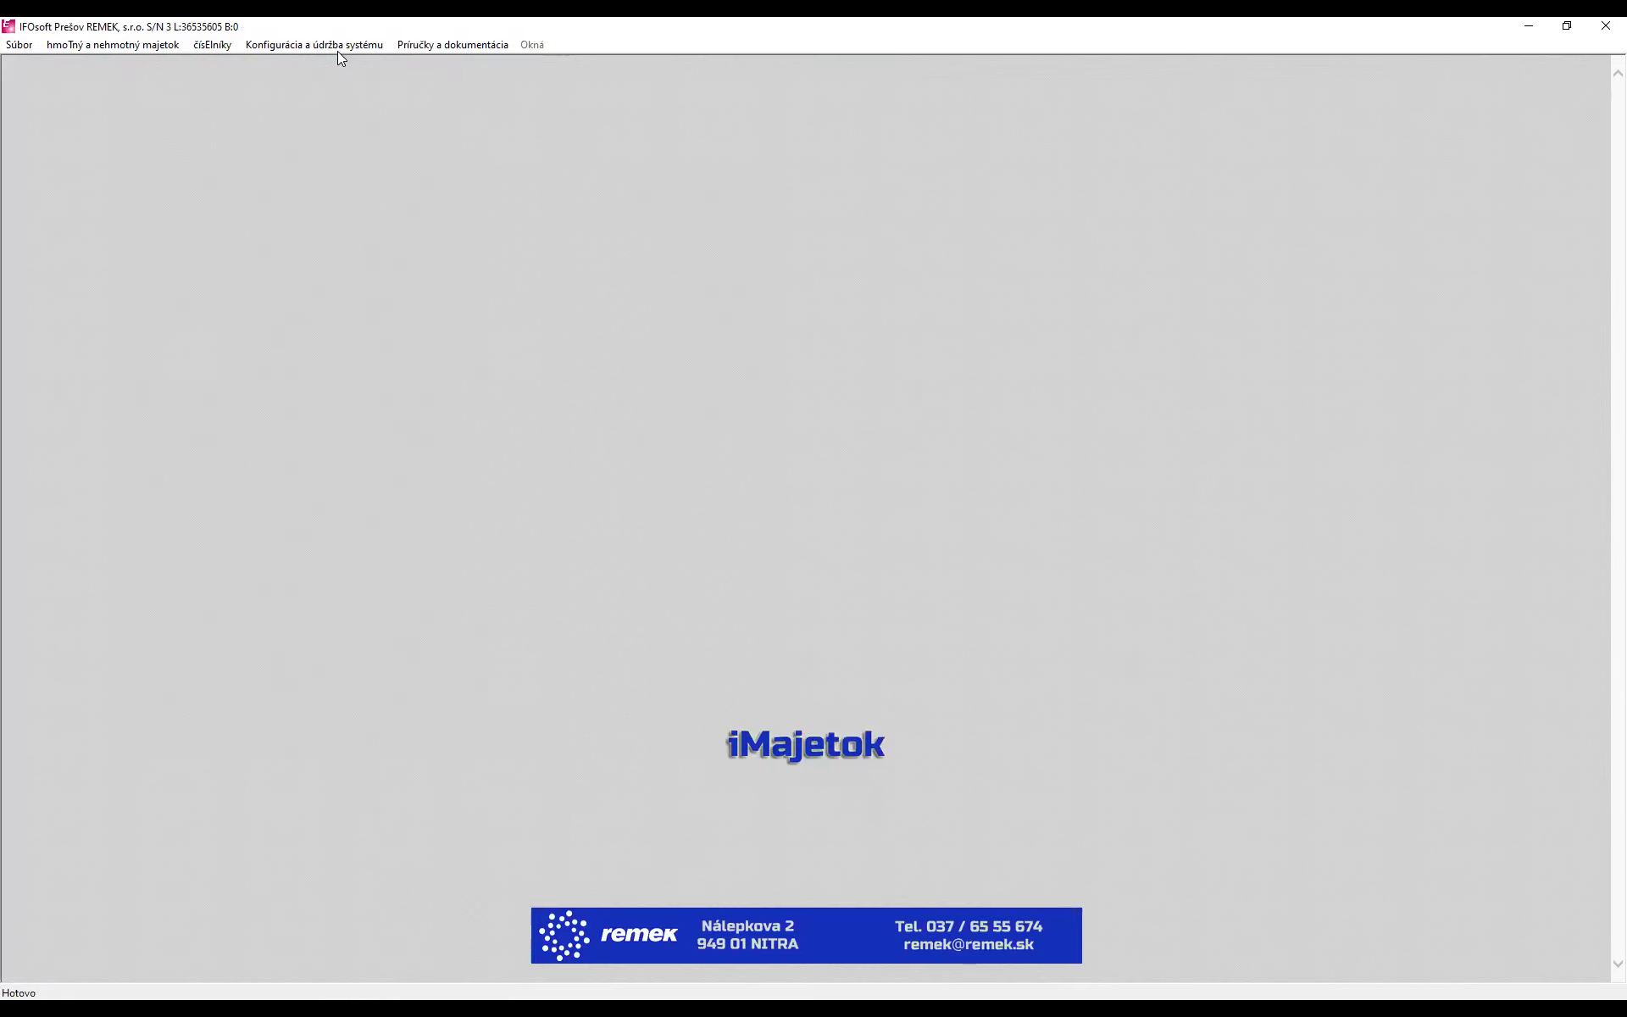
# - Open the access passwords function in the system configuration and cancel the operator sign-in
pyautogui.click(337, 47)
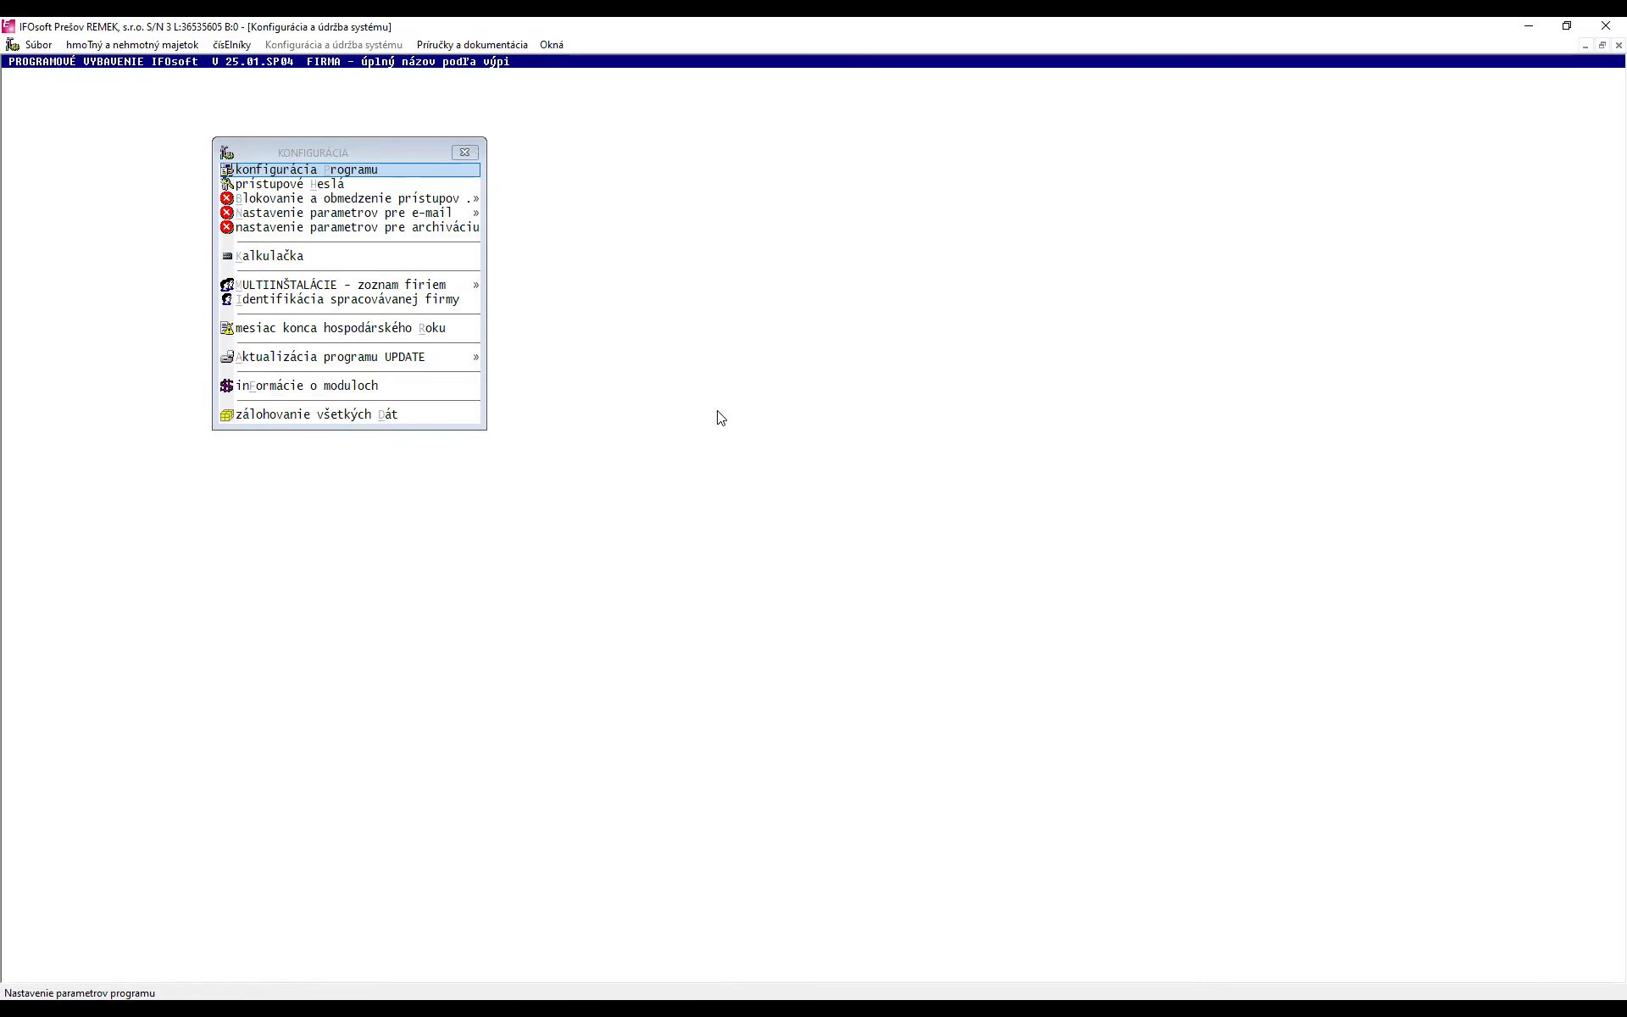
pyautogui.press('h')
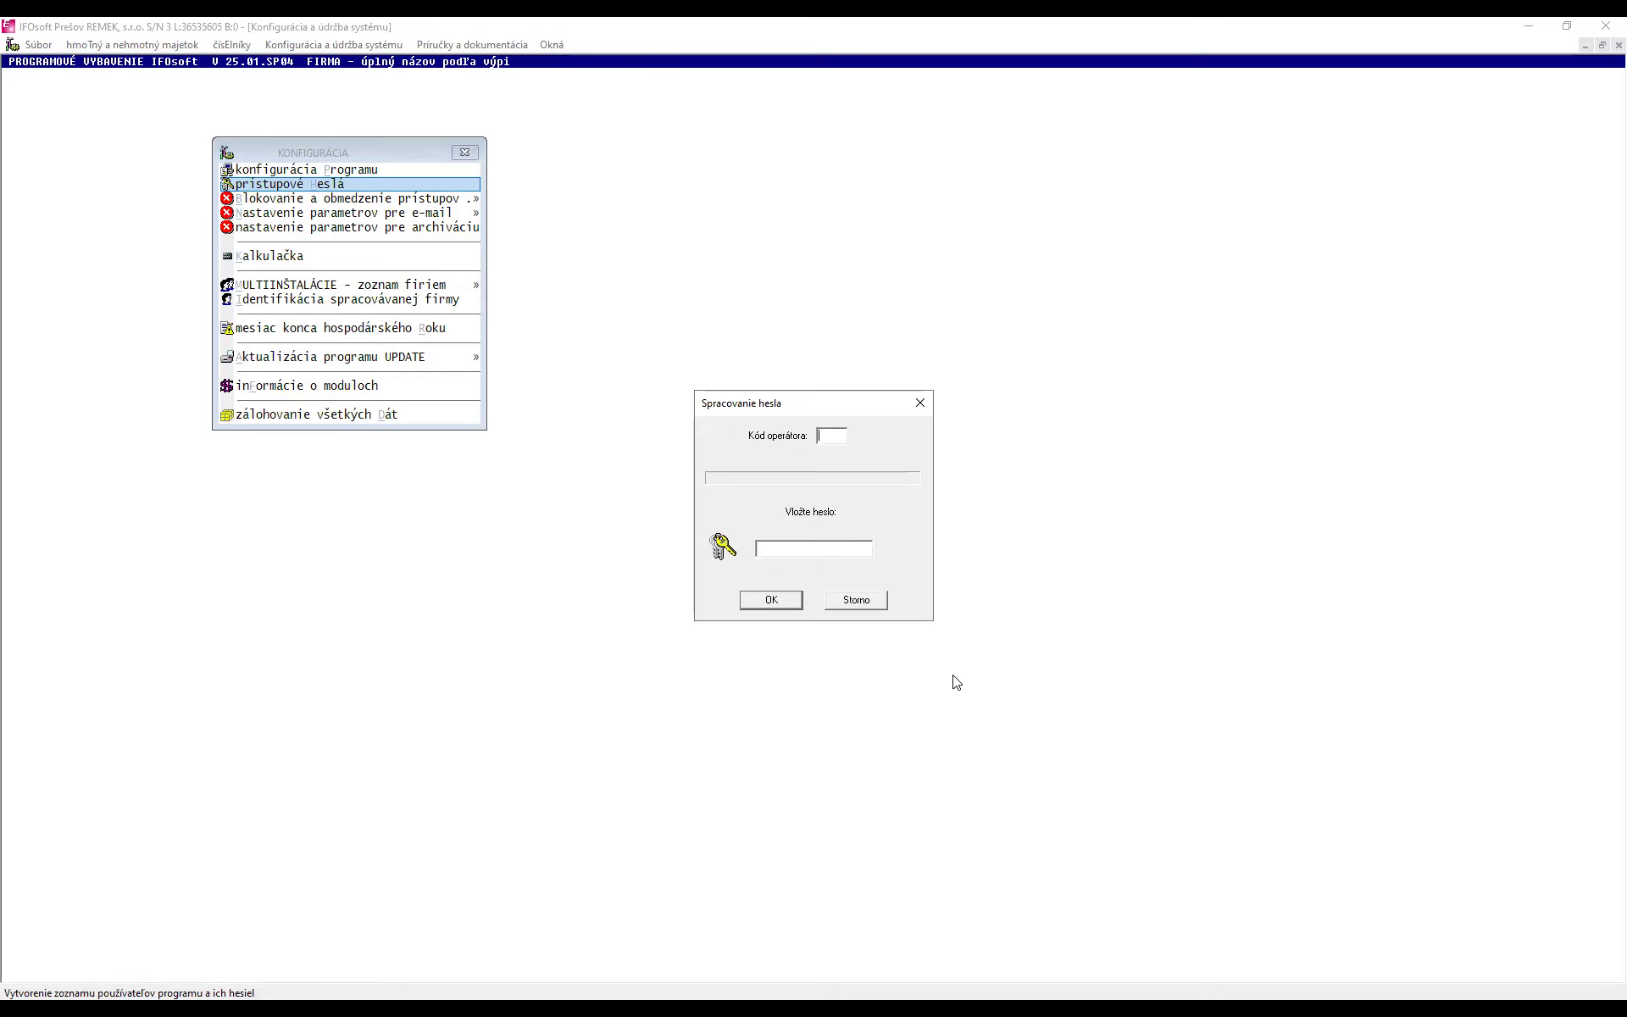
pyautogui.press('Escape')
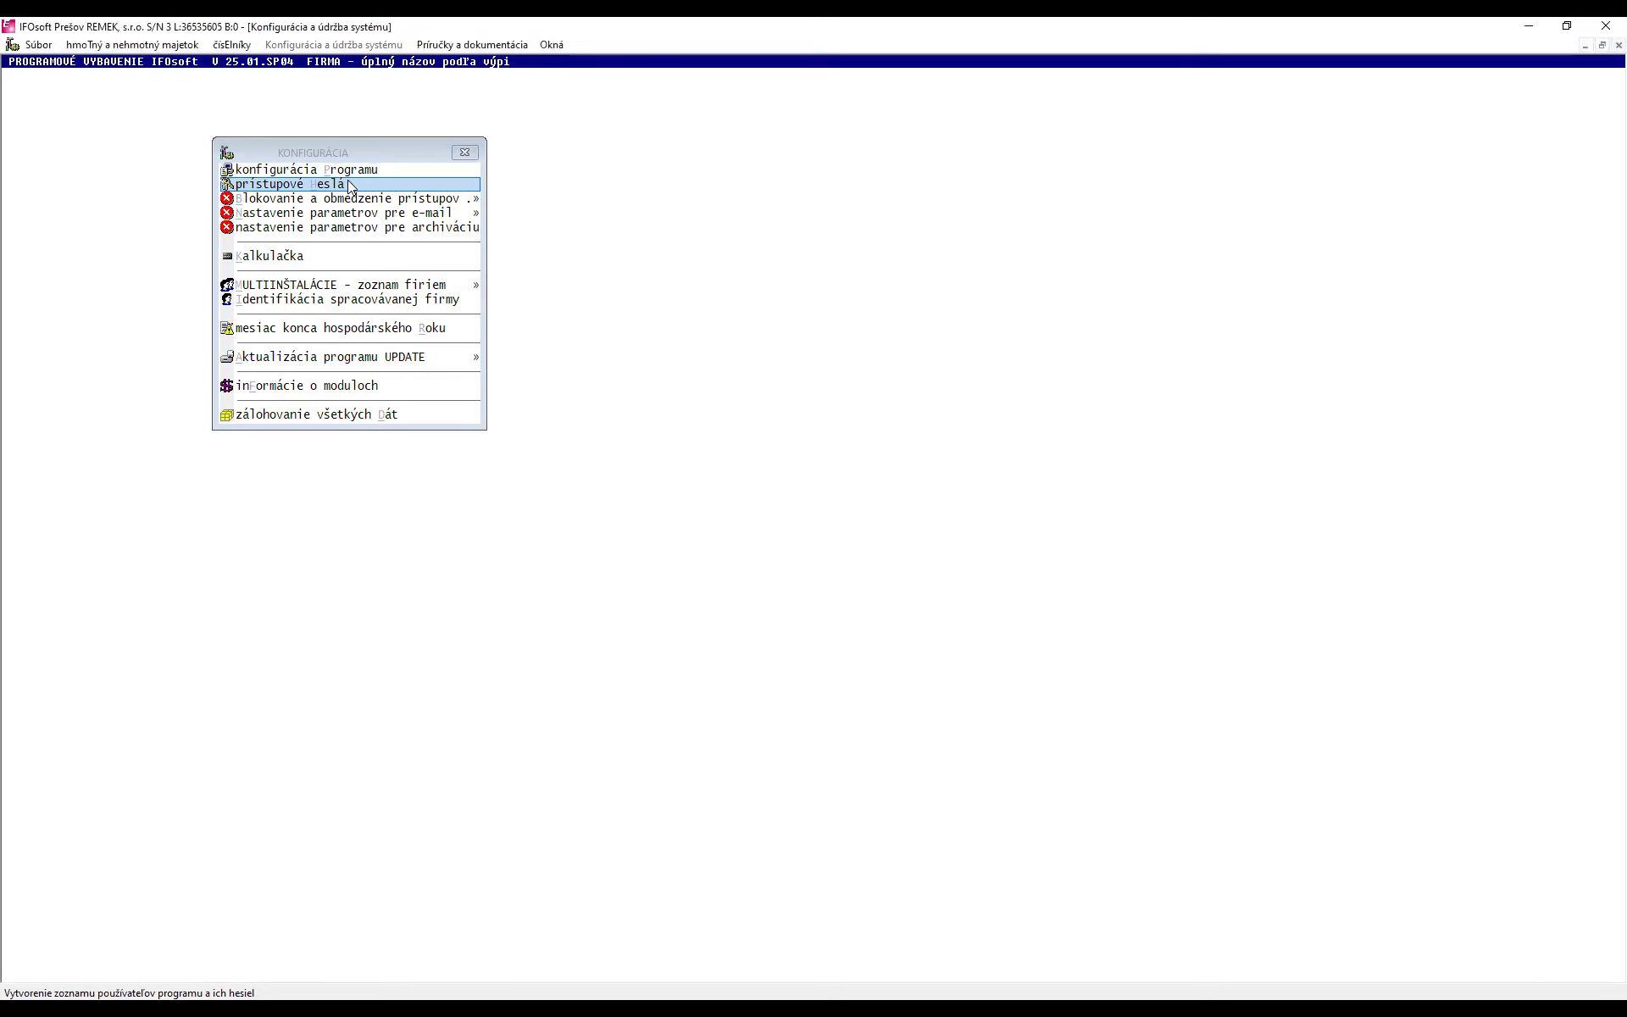